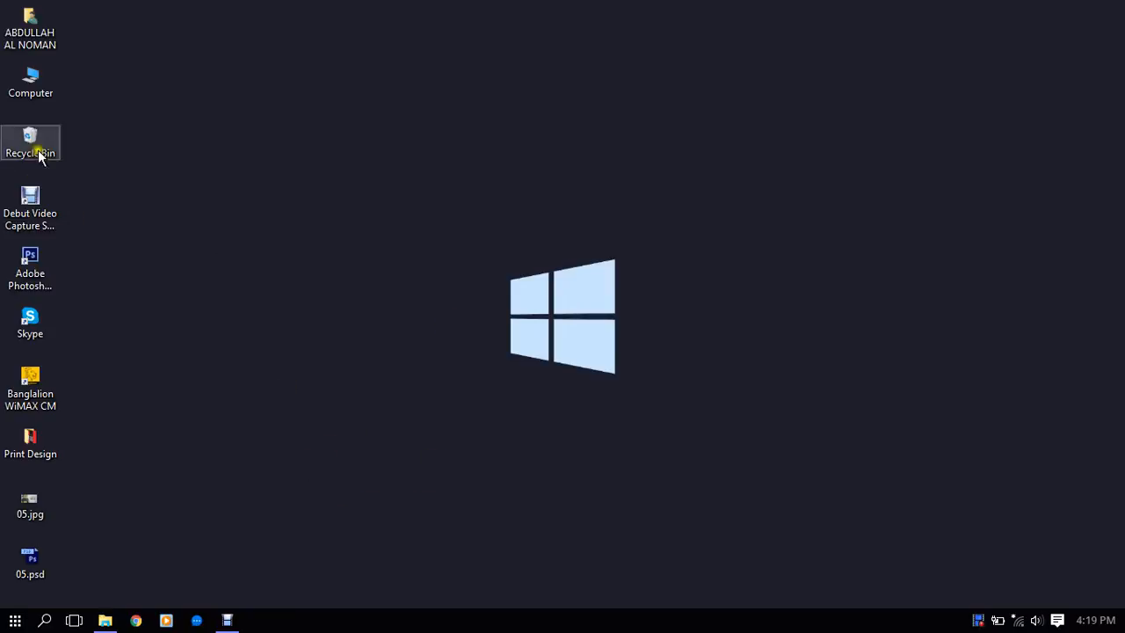
- Open the 14-01-17 folder on the I: drive and display its files as large thumbnails
double_click(36, 86)
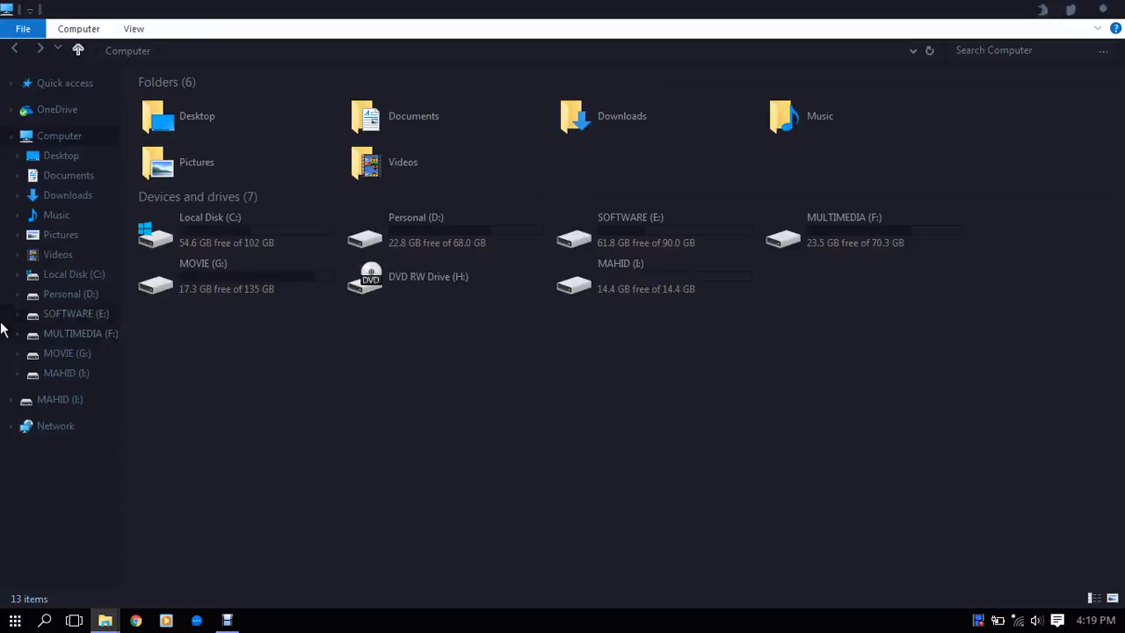
left_click(30, 402)
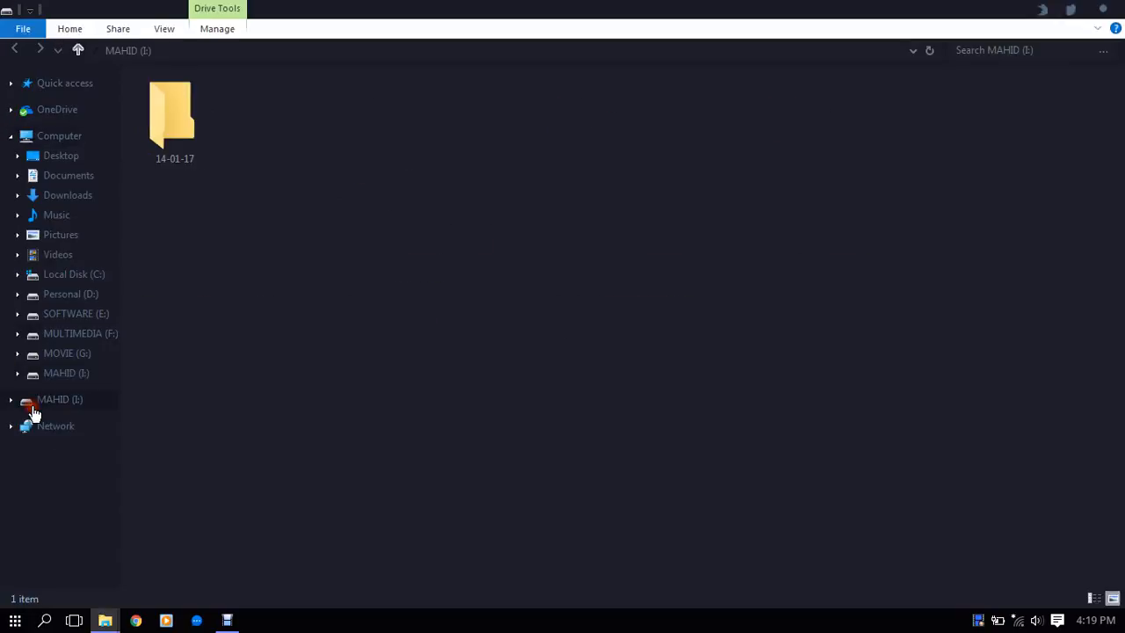
double_click(184, 109)
right_click(306, 345)
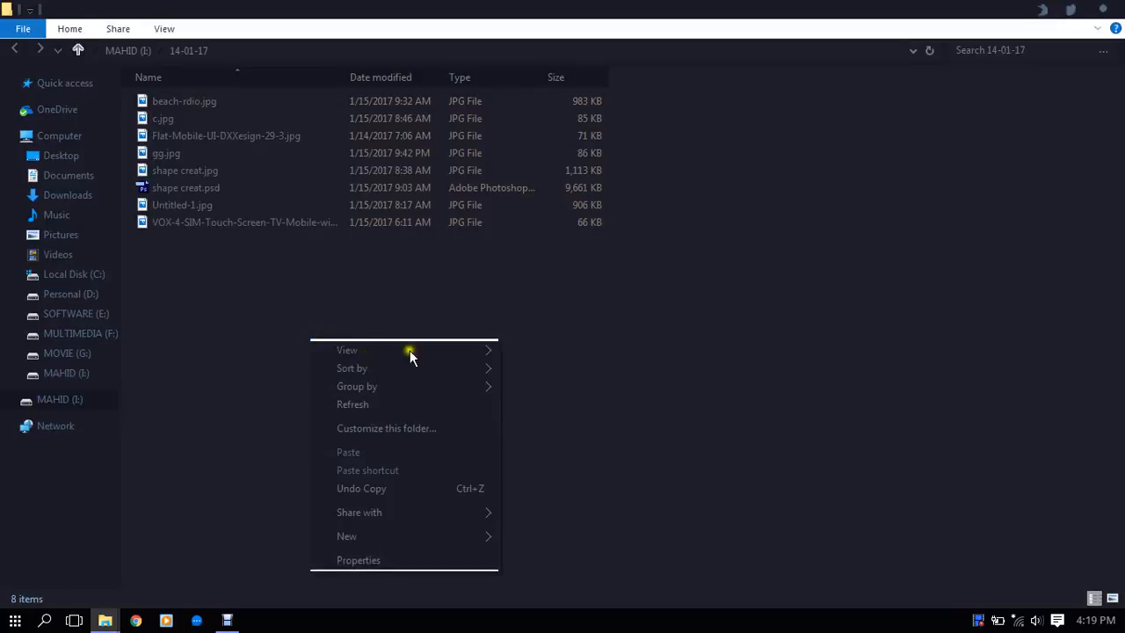
mouse_move(410, 349)
left_click(538, 362)
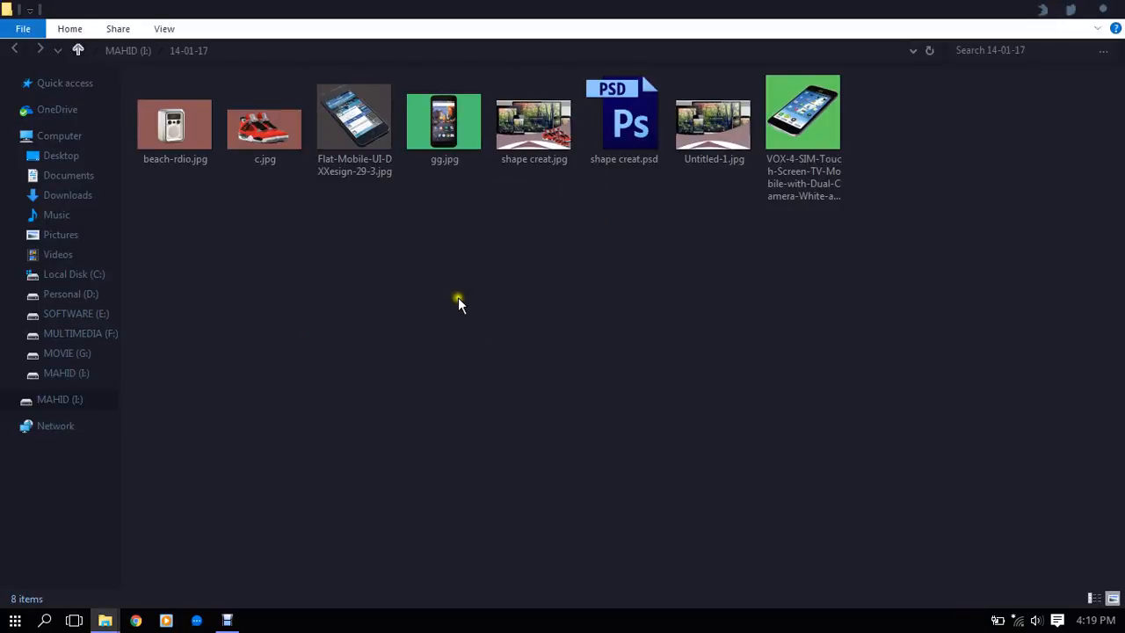
- View c.jpg enlarged and in full screen, and close the image
double_click(252, 116)
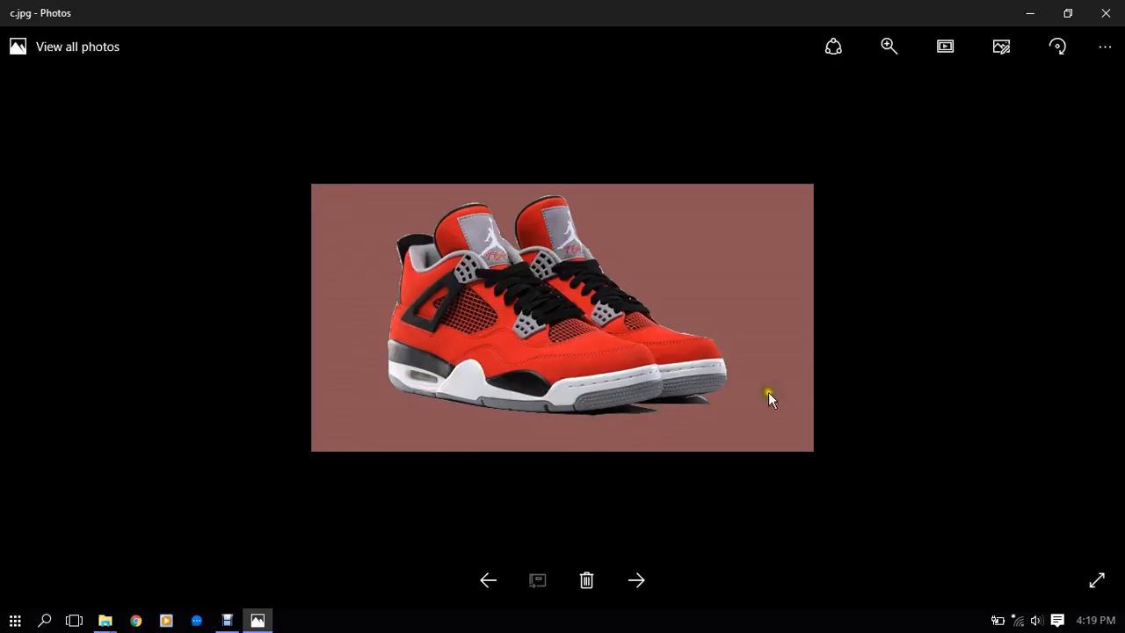
scroll(624, 342, "up", 1)
scroll(646, 448, "up", 1)
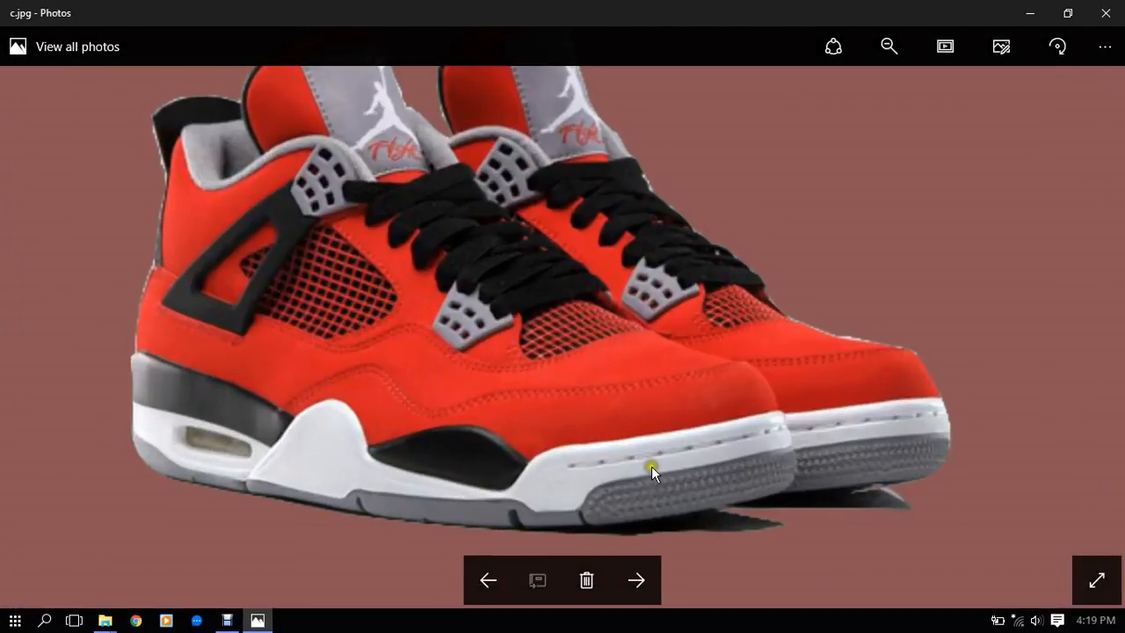
scroll(651, 466, "down", 1)
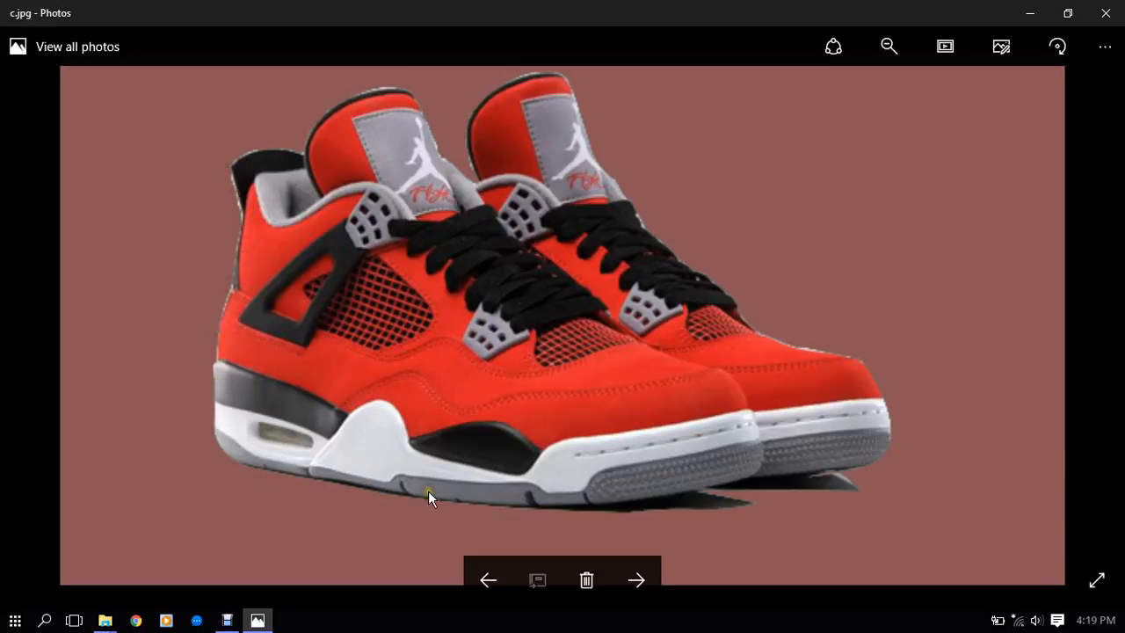
left_click(1096, 580)
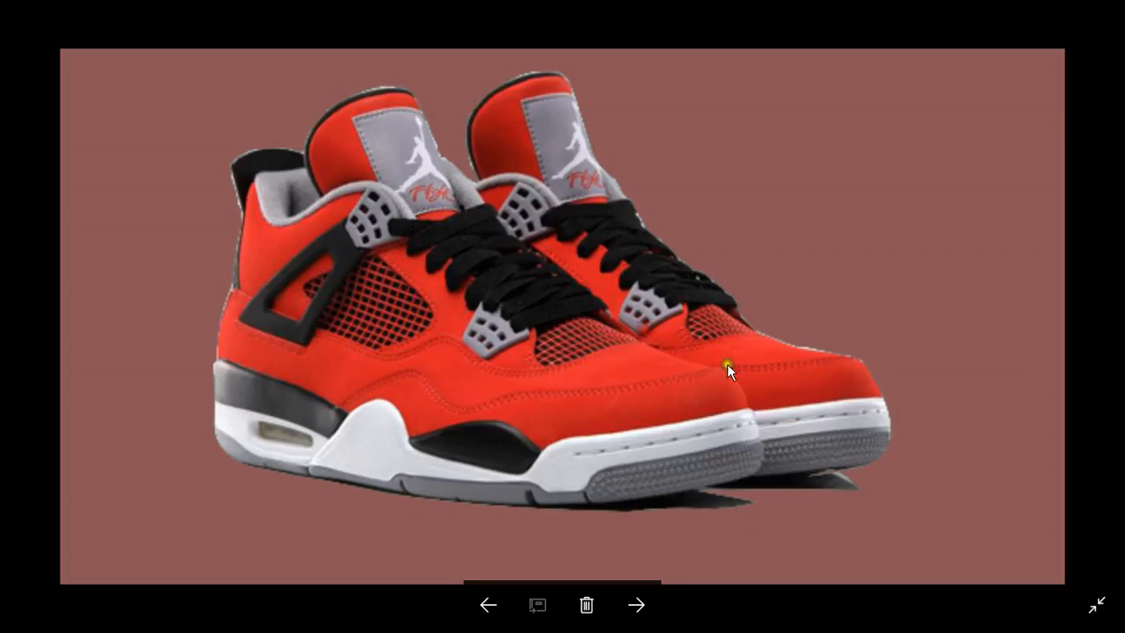
left_click(1105, 608)
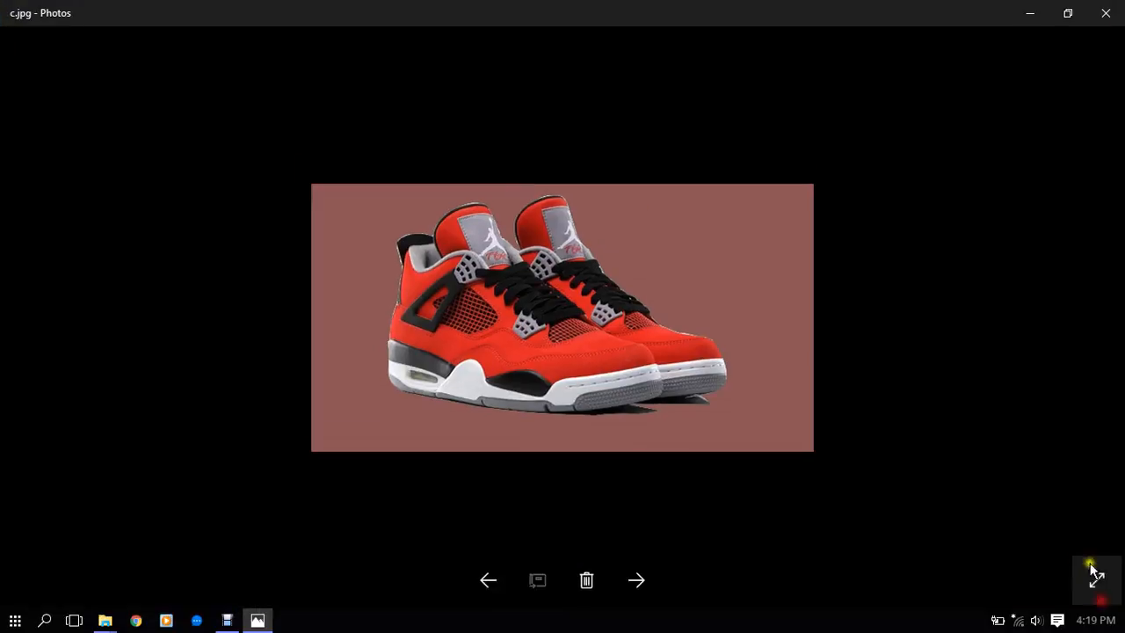
left_click(1105, 13)
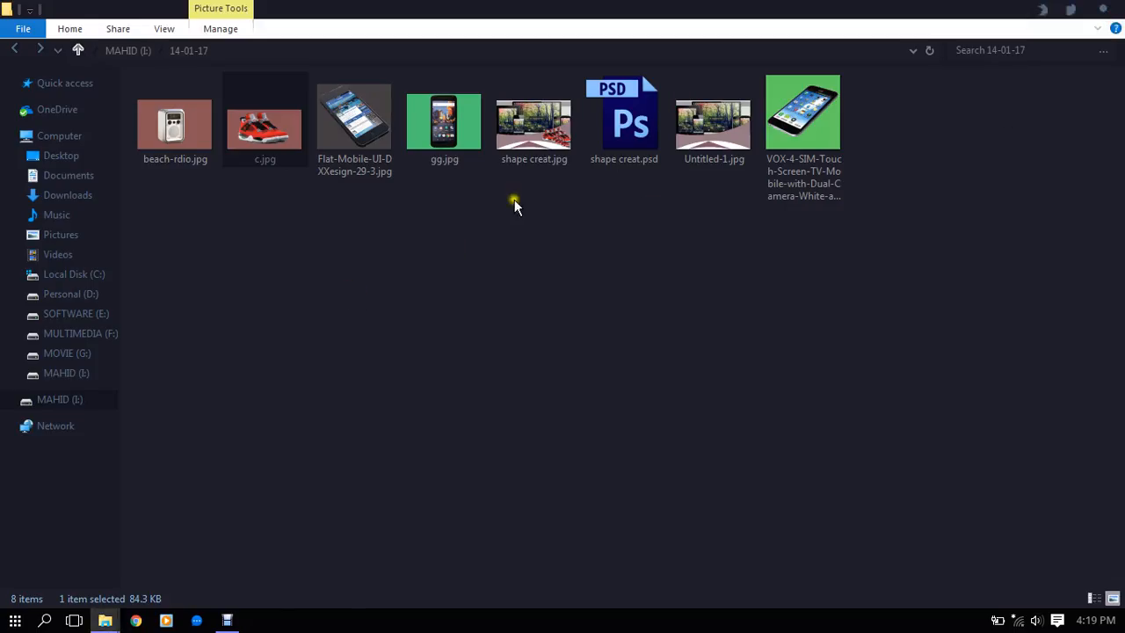
- View the Flat-Mobile-UI-DXXesign-29-3.jpg phone image enlarged and close it
double_click(336, 116)
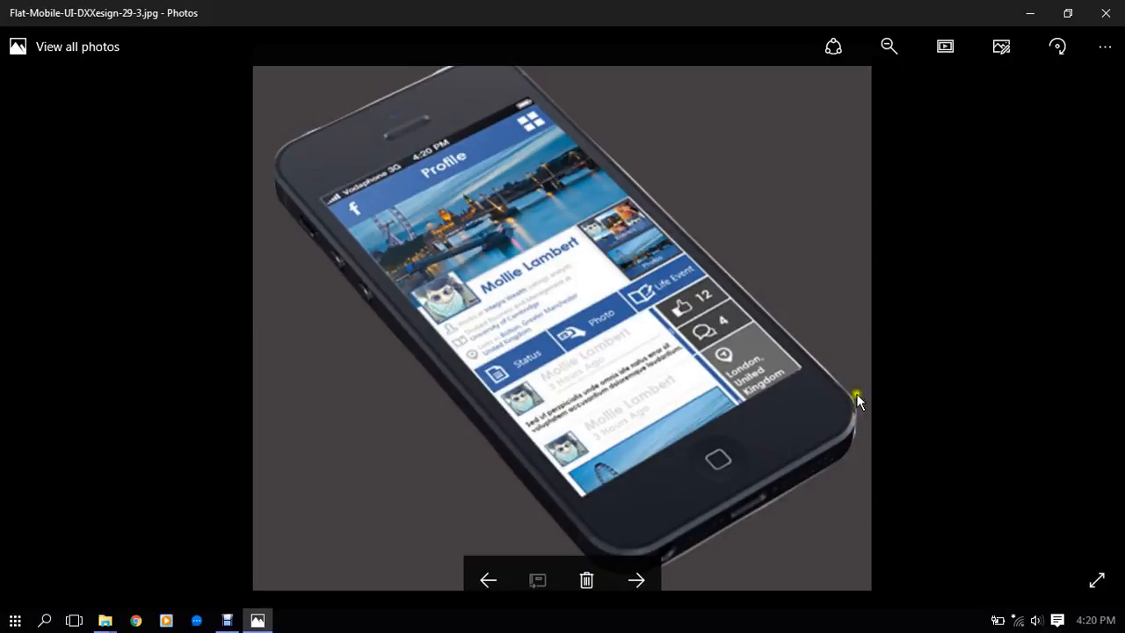
double_click(440, 149)
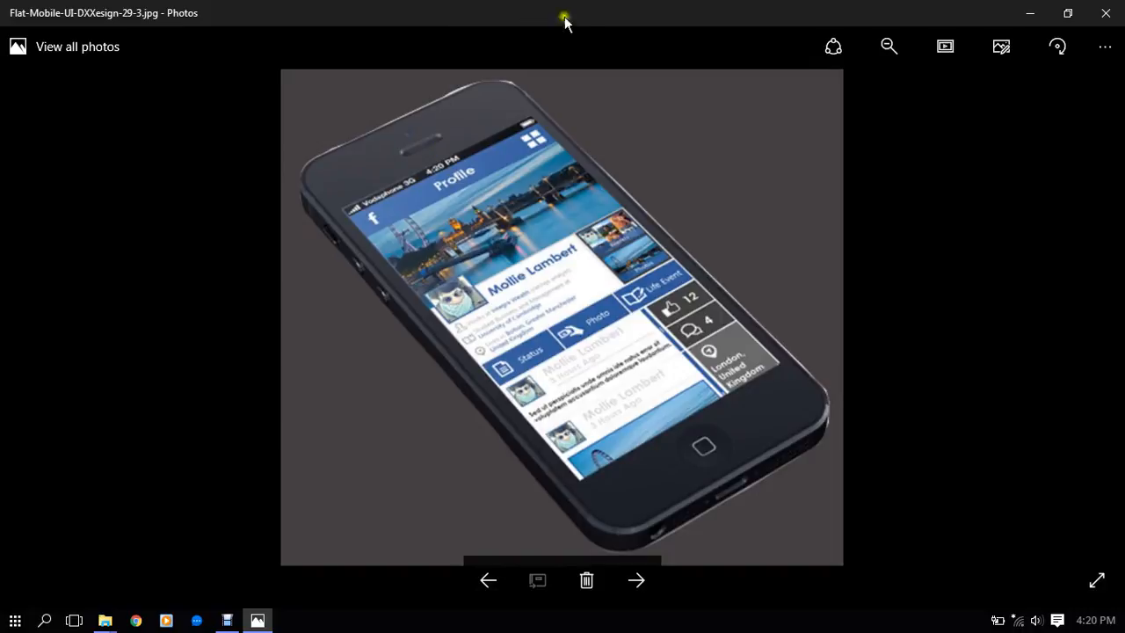
left_click(1109, 8)
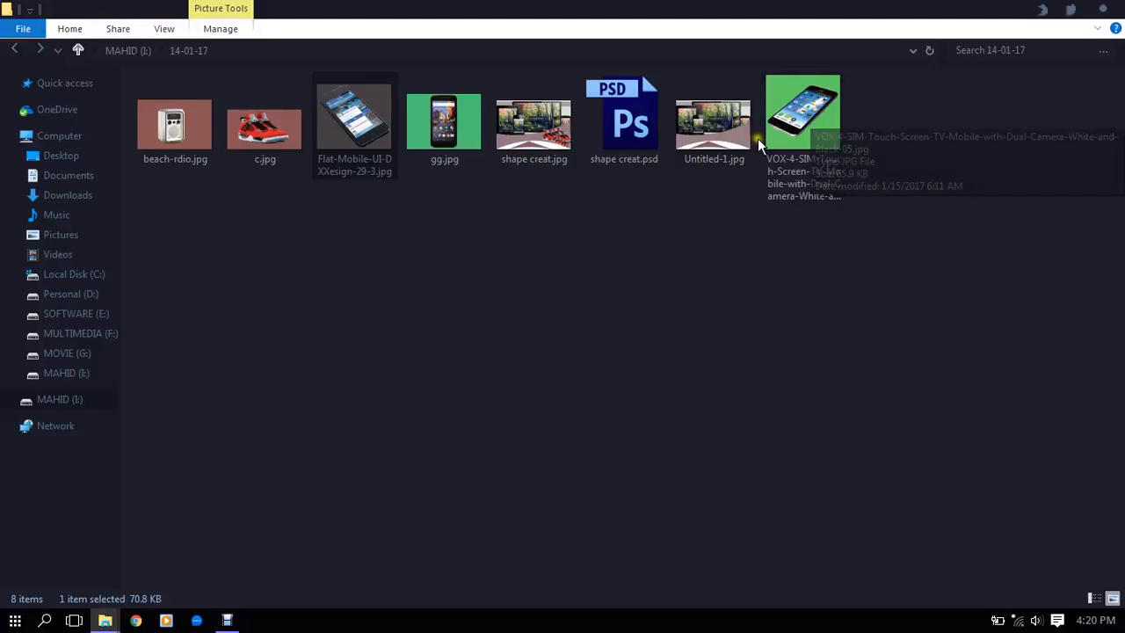
- View the VOX-4-SIM phone image in full screen, look at gg.jpg, and close both images
double_click(786, 128)
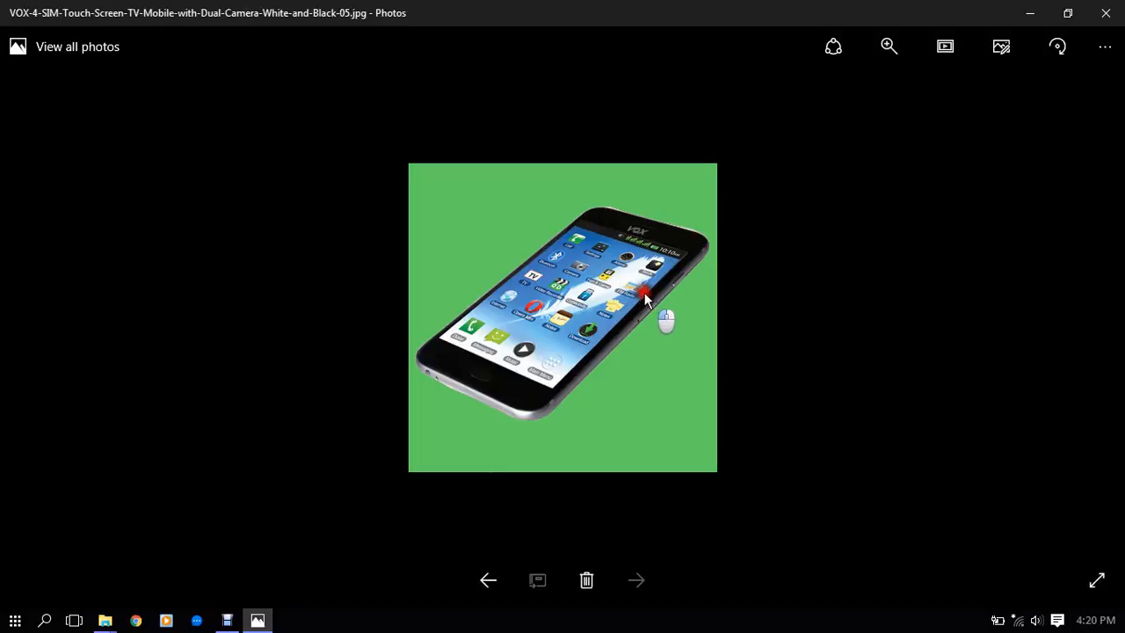
double_click(679, 231)
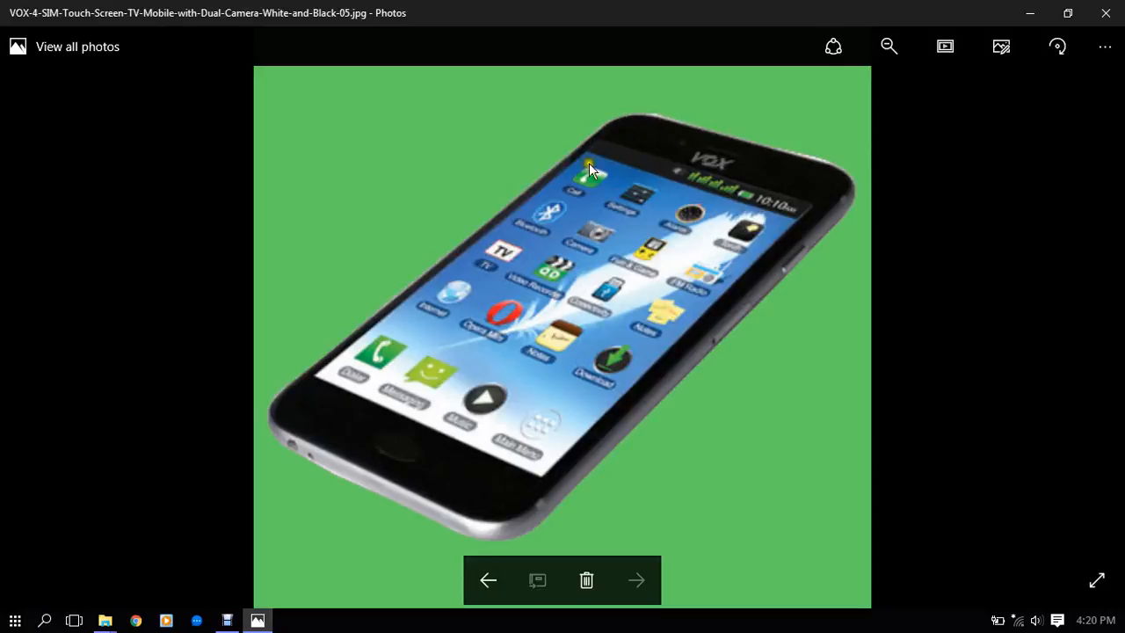
left_click(1095, 580)
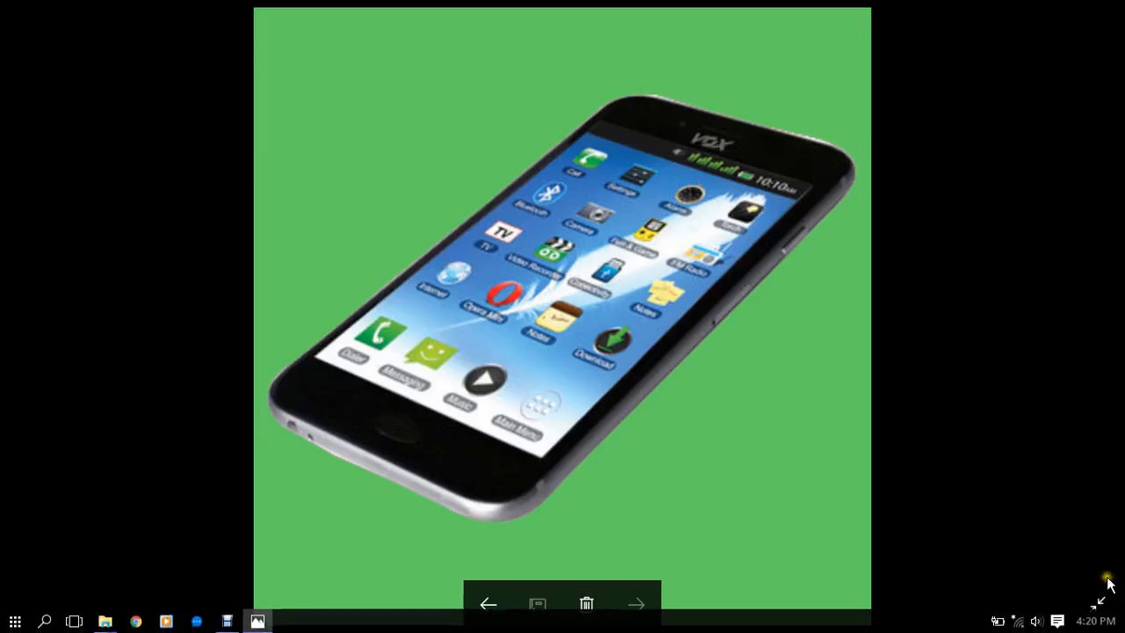
left_click(1099, 601)
left_click(1104, 10)
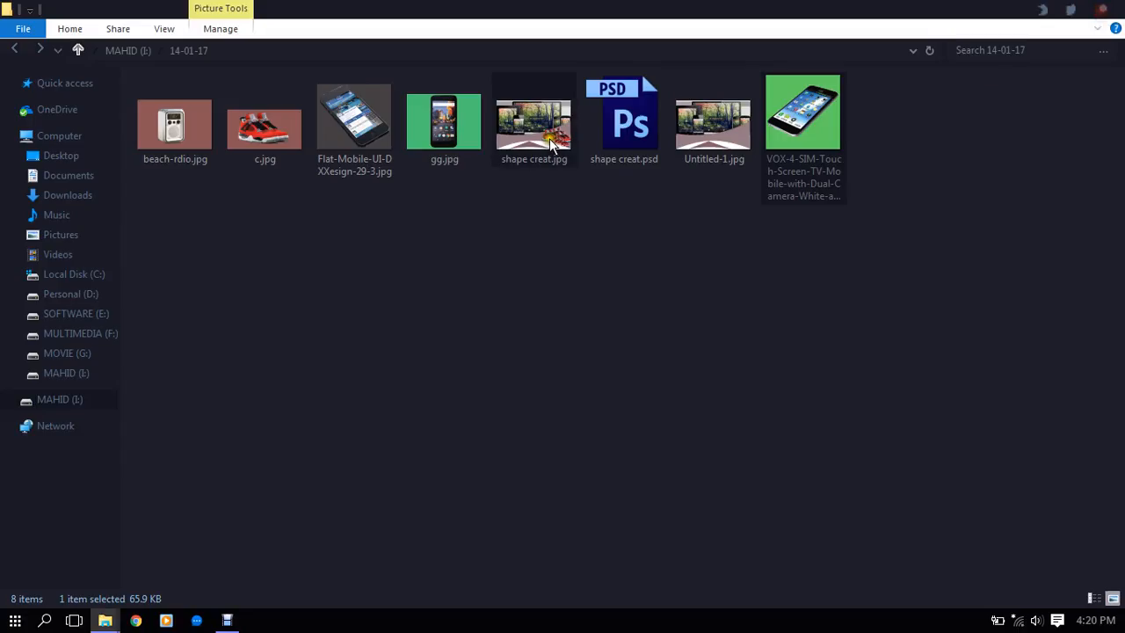
double_click(458, 125)
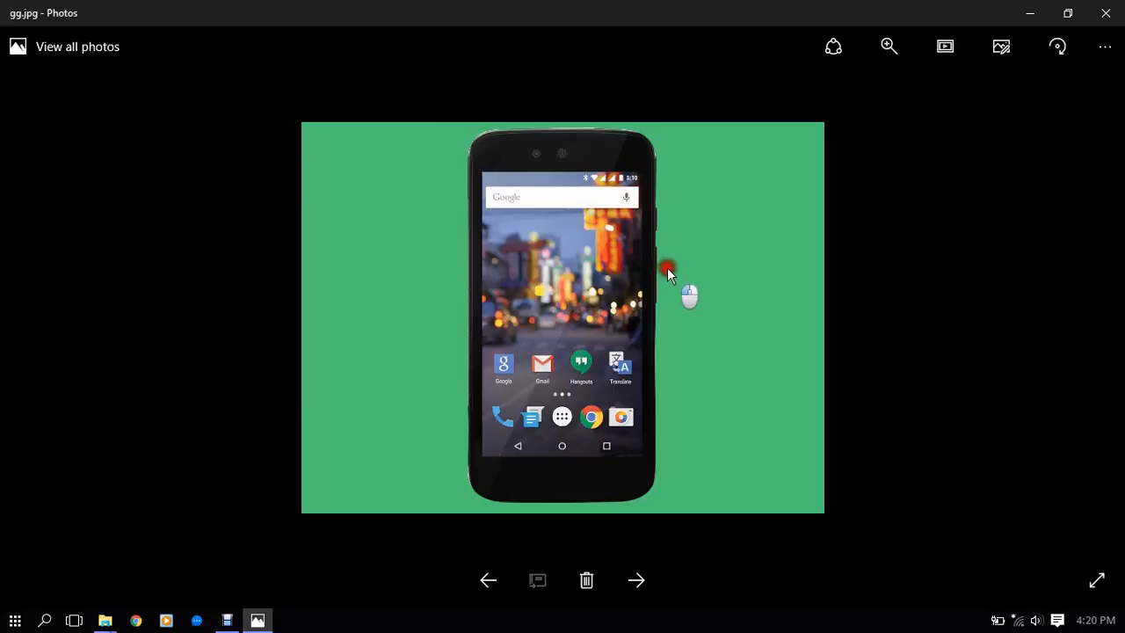
left_click(1106, 13)
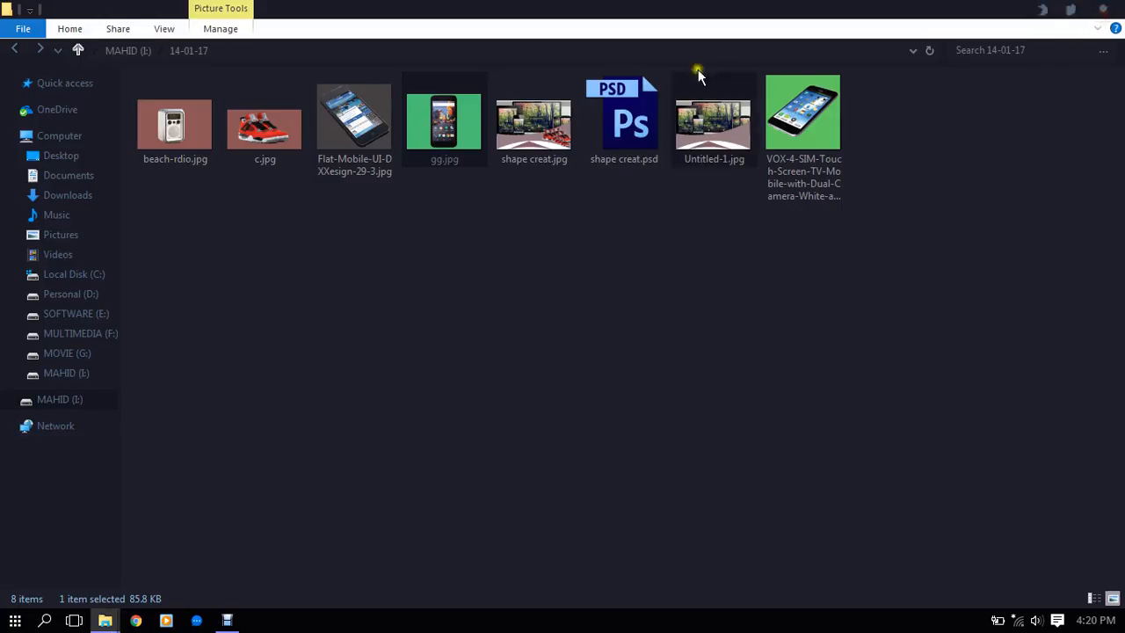
- Open shape creat.psd in Photoshop and keep its layers editable
left_click(541, 123)
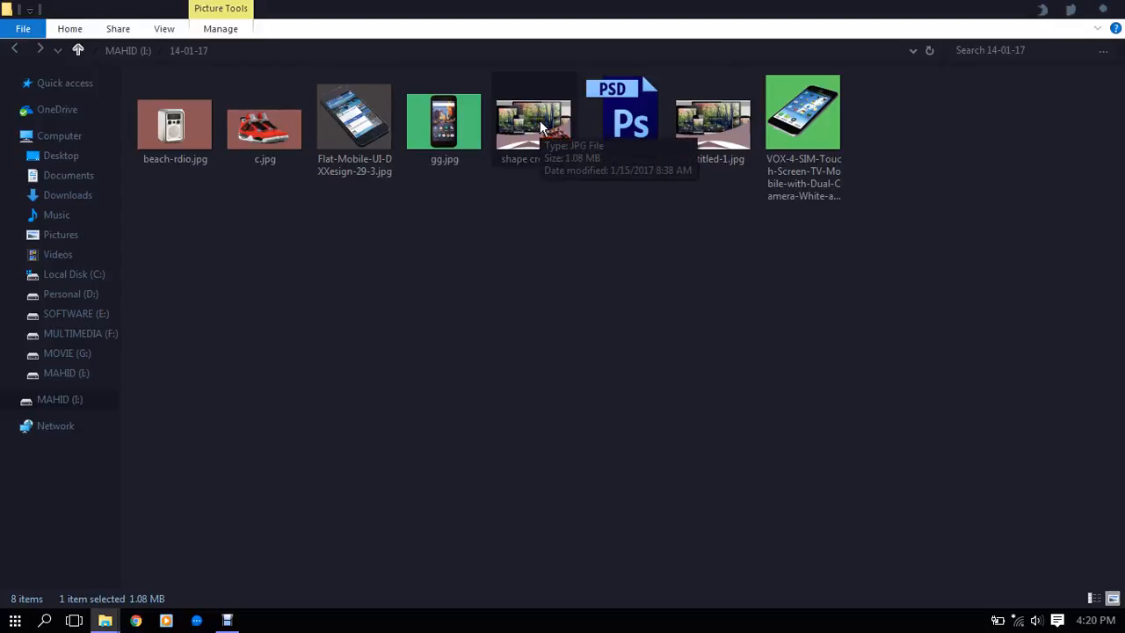
double_click(598, 123)
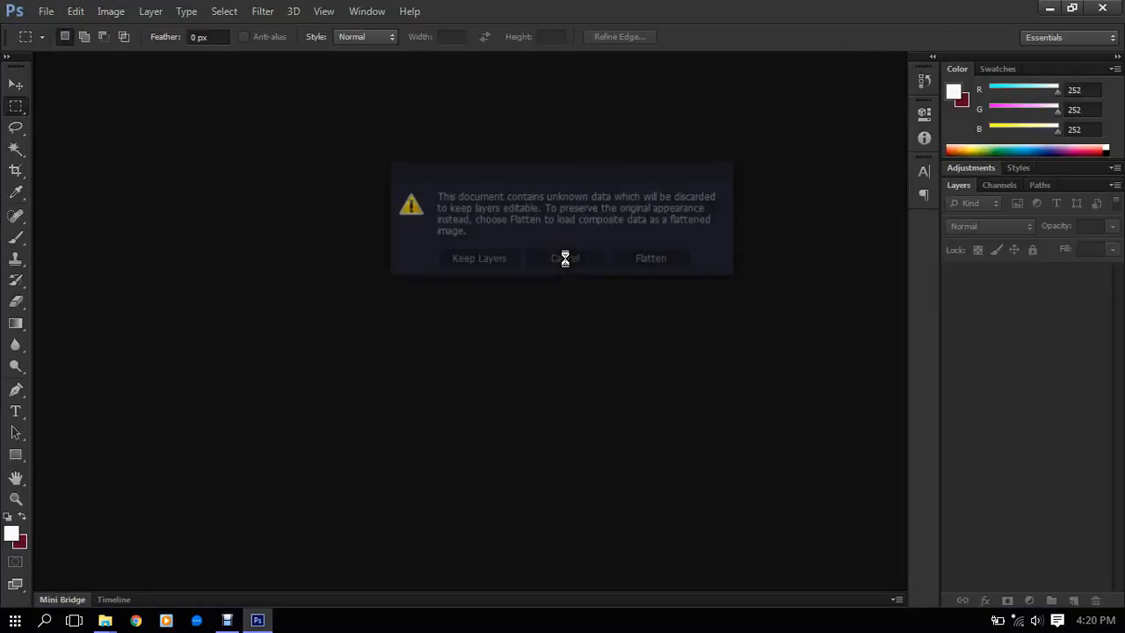
left_click(478, 257)
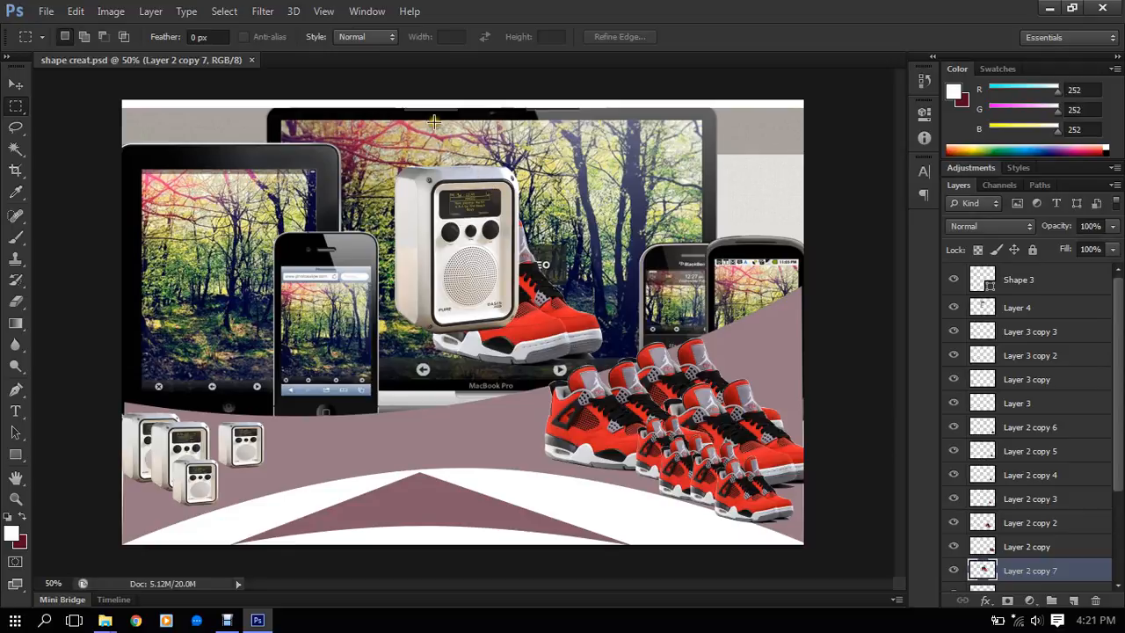
- With the Move tool active, examine the cut-out edges of the red shoes and the large radio up close
left_click(13, 87)
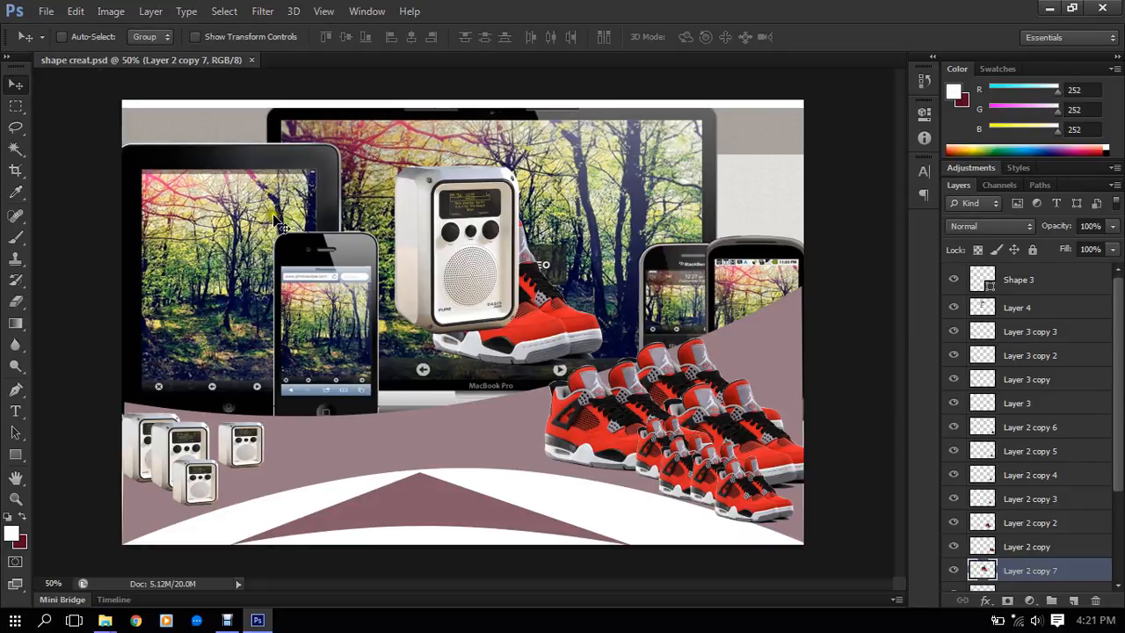
scroll(693, 502, "up", 3)
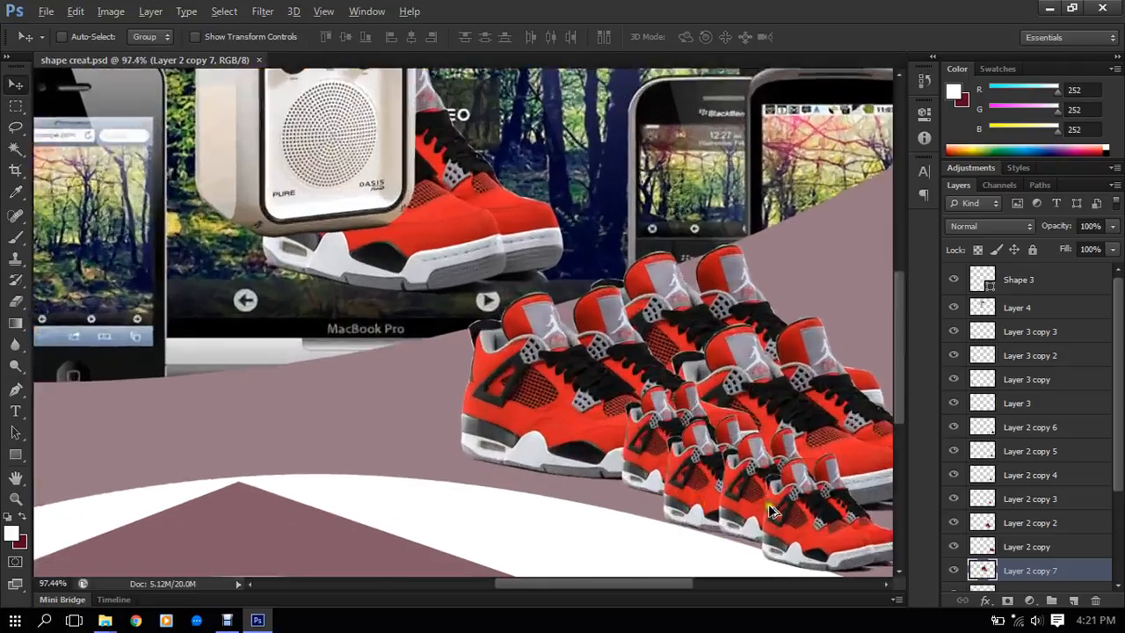
scroll(767, 486, "down", 3)
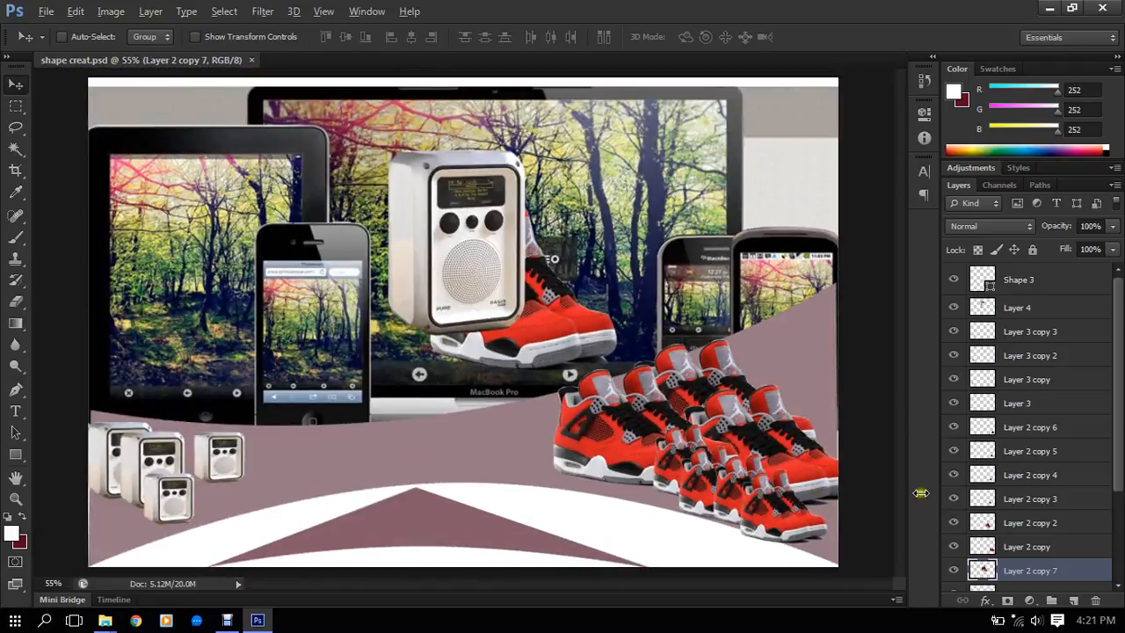
scroll(774, 492, "up", 6)
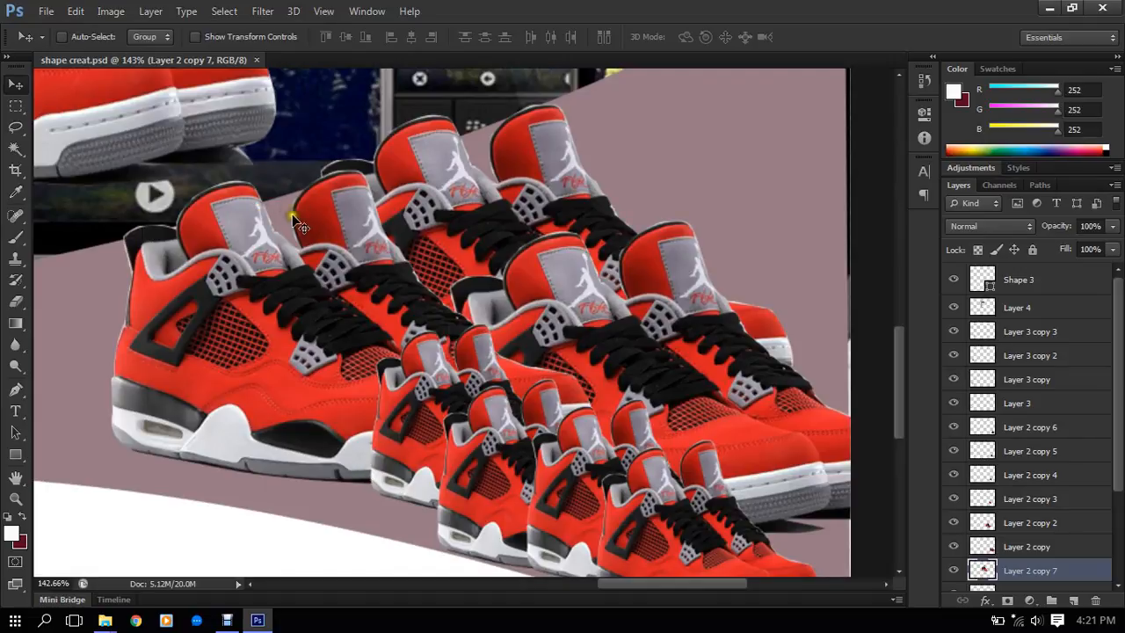
scroll(517, 244, "down", 5)
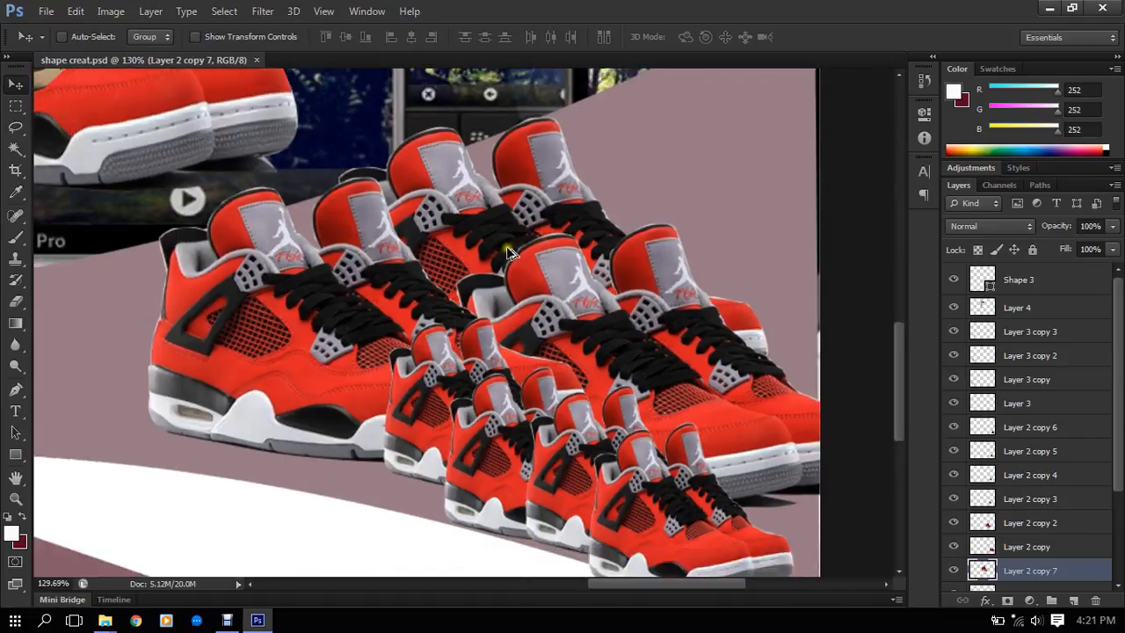
scroll(508, 254, "down", 2)
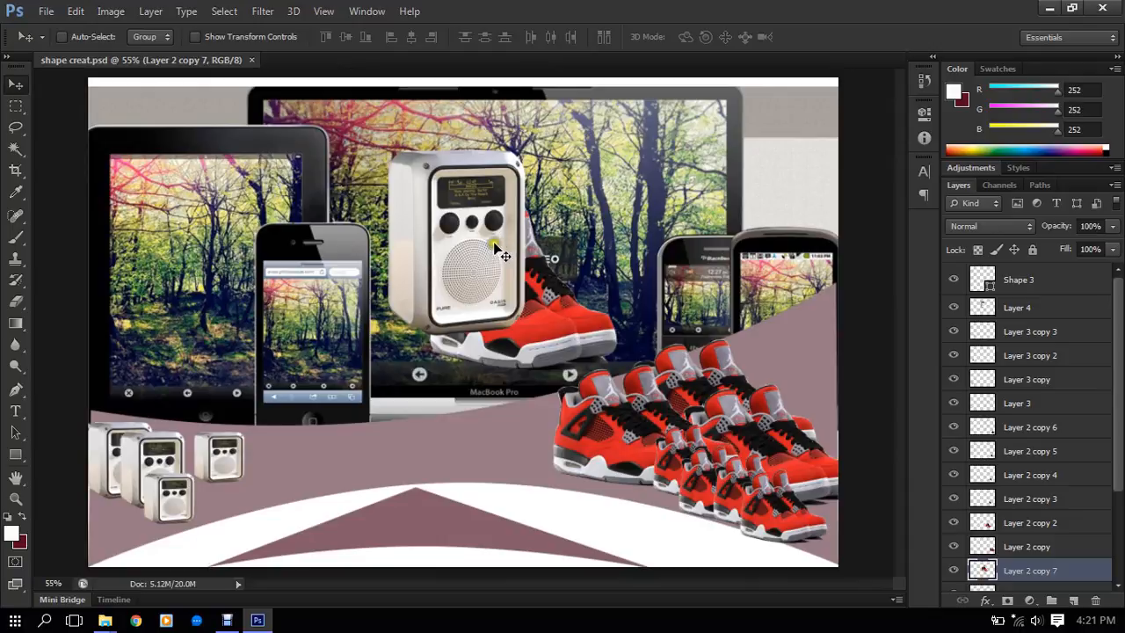
scroll(480, 147, "up", 2)
scroll(480, 148, "up", 4)
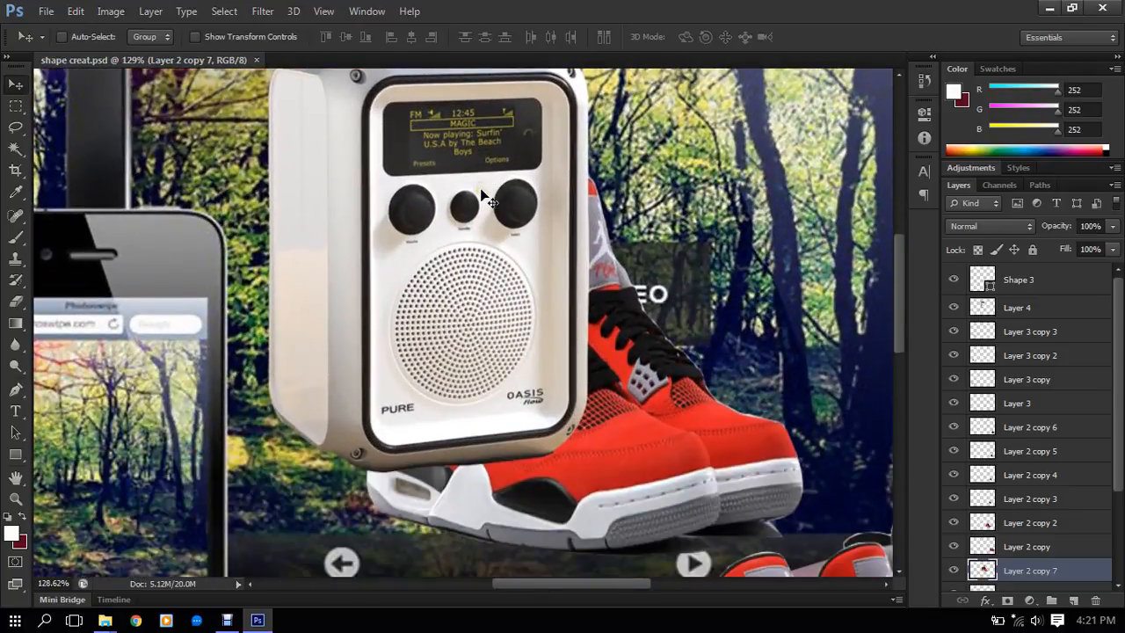
scroll(535, 474, "up", 4)
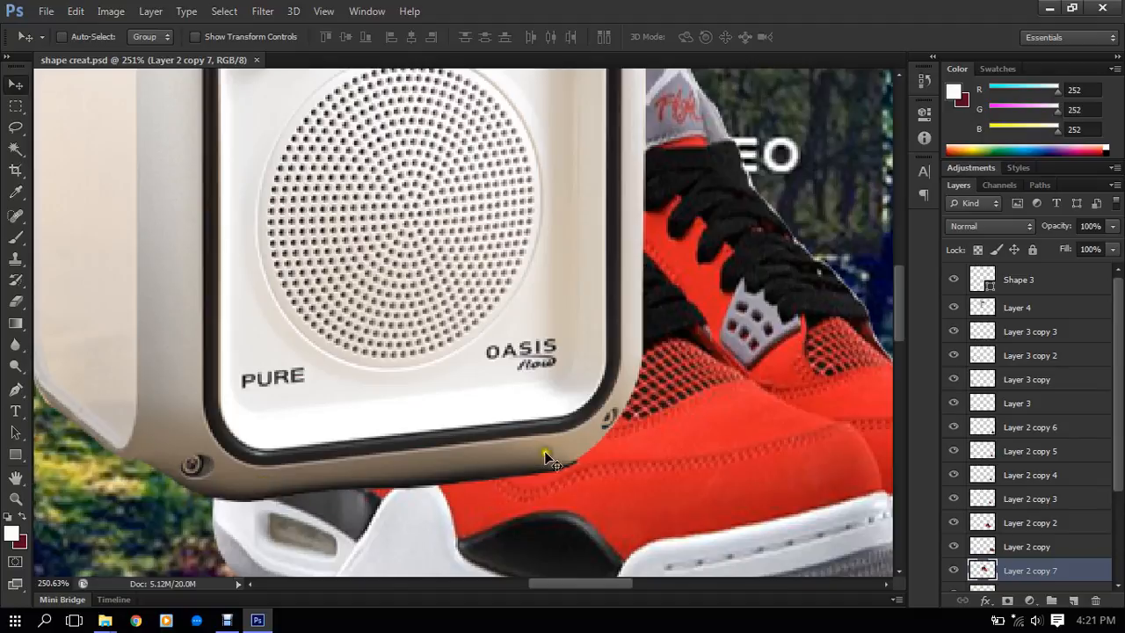
scroll(570, 421, "down", 5)
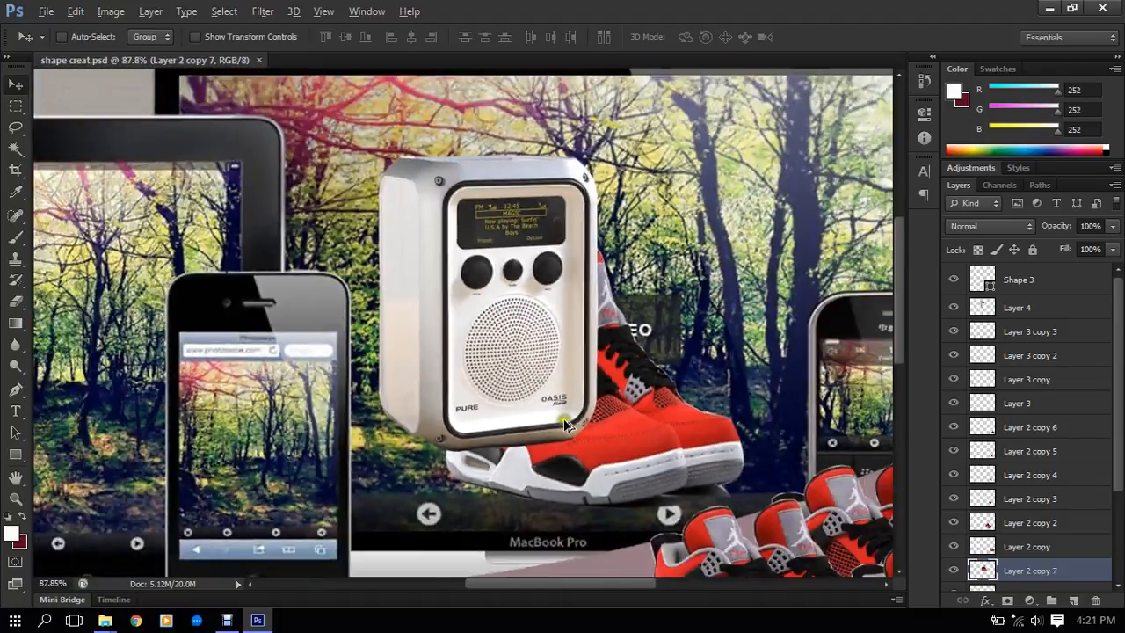
scroll(635, 422, "up", 4)
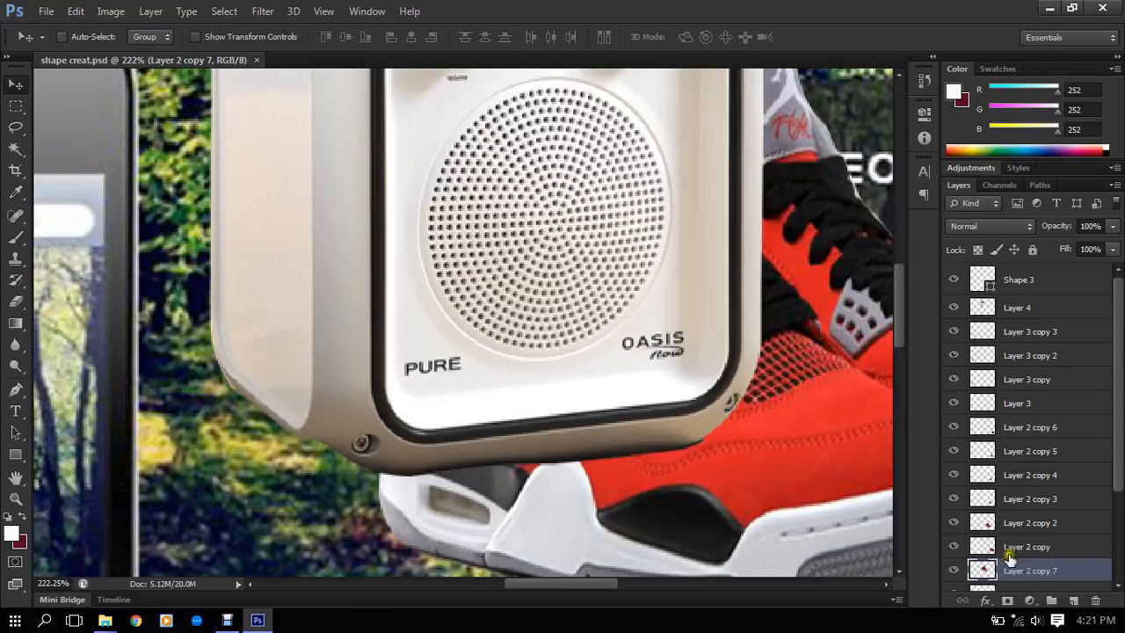
- Select the large radio's layer, hide it to see what lies beneath, and show it again
left_click(516, 453, "ctrl")
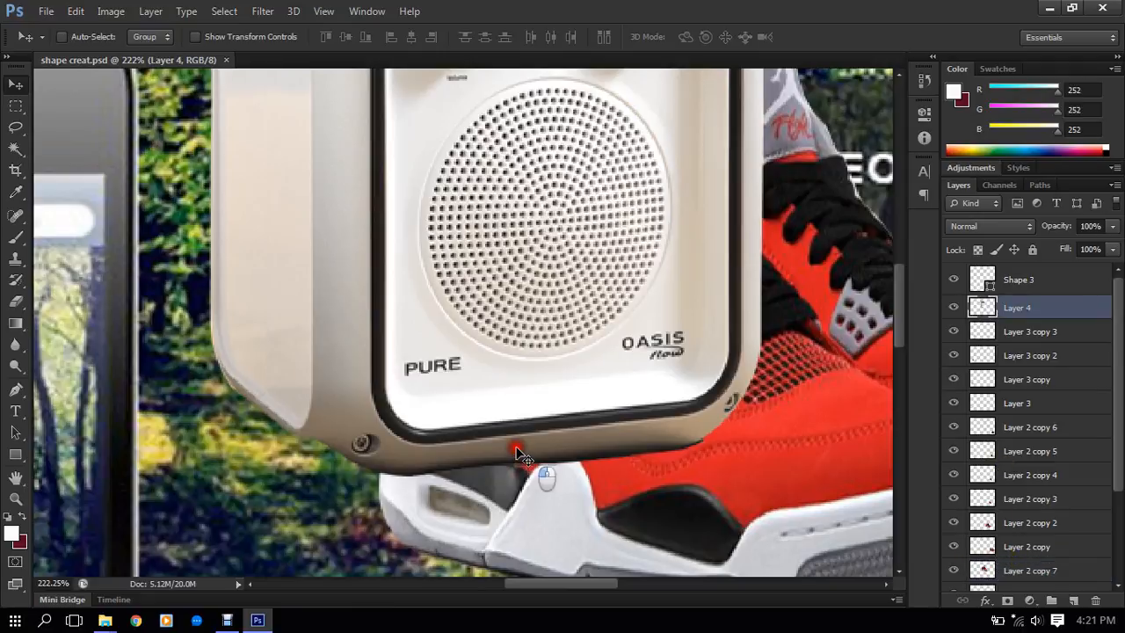
left_click(951, 306)
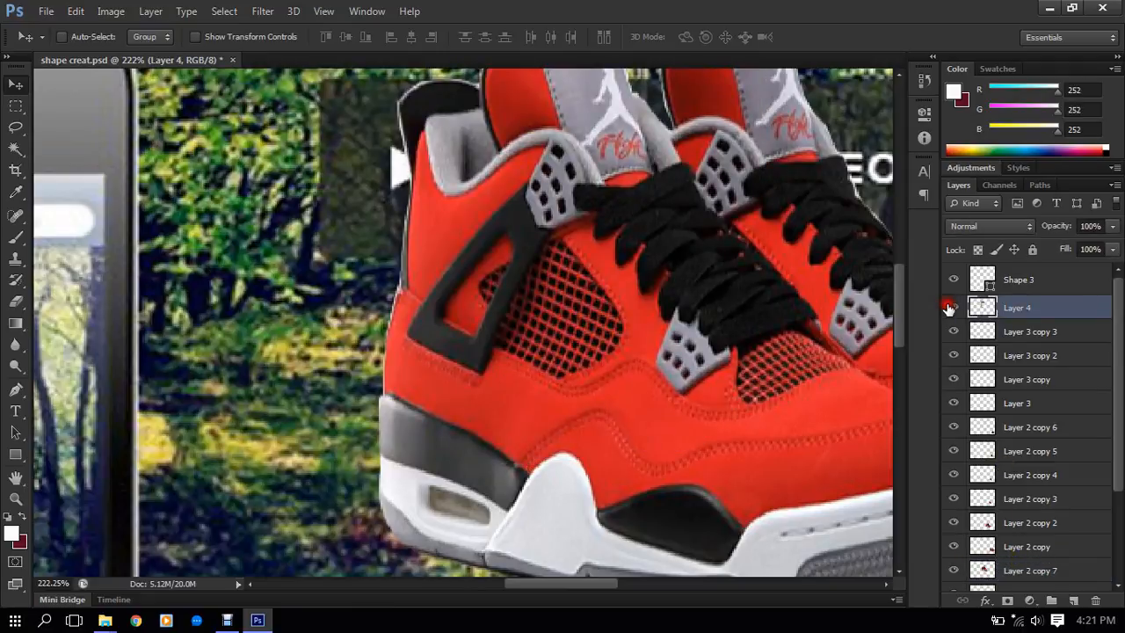
left_click(951, 307)
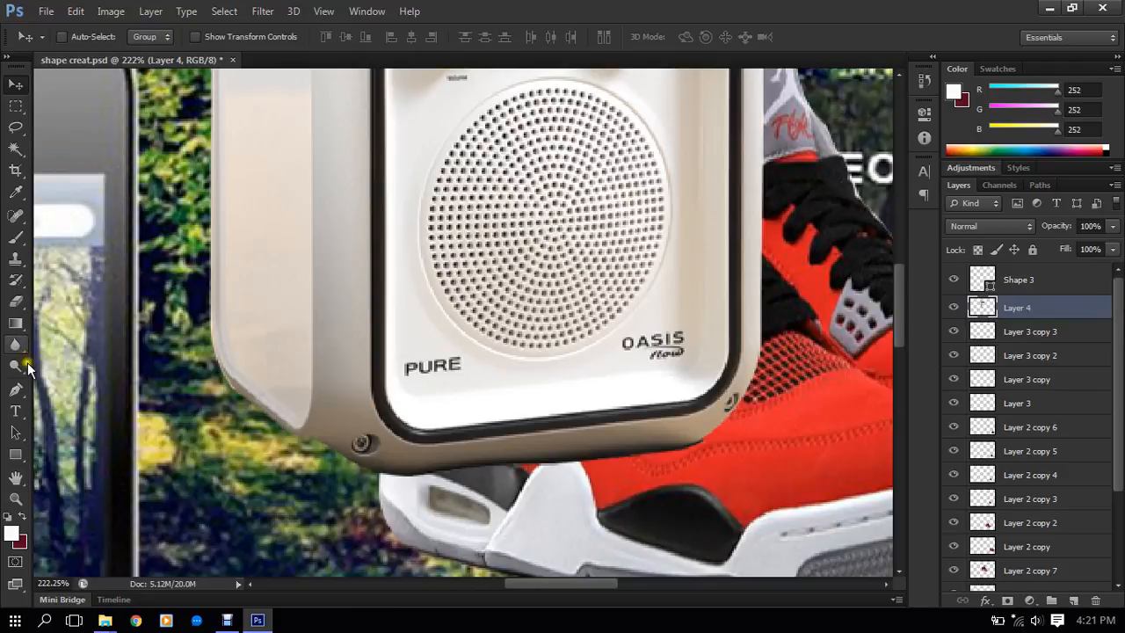
- Show the rulers and start a Pen path that curves along the large radio's lower edge from corner to corner
key("ctrl+r")
left_click(18, 392)
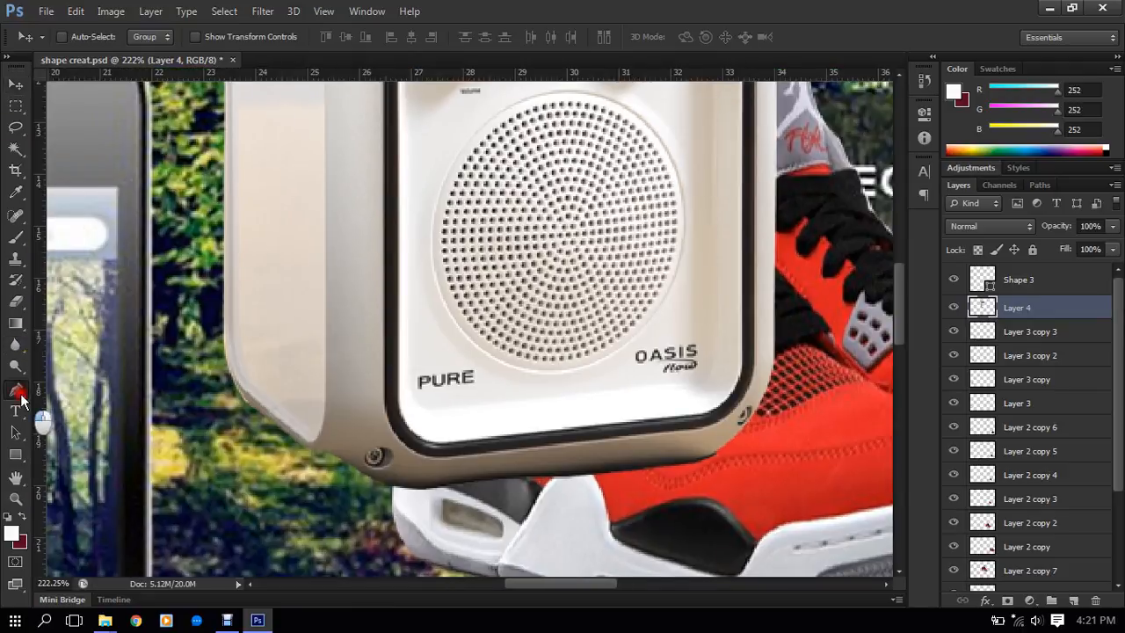
left_click(383, 489)
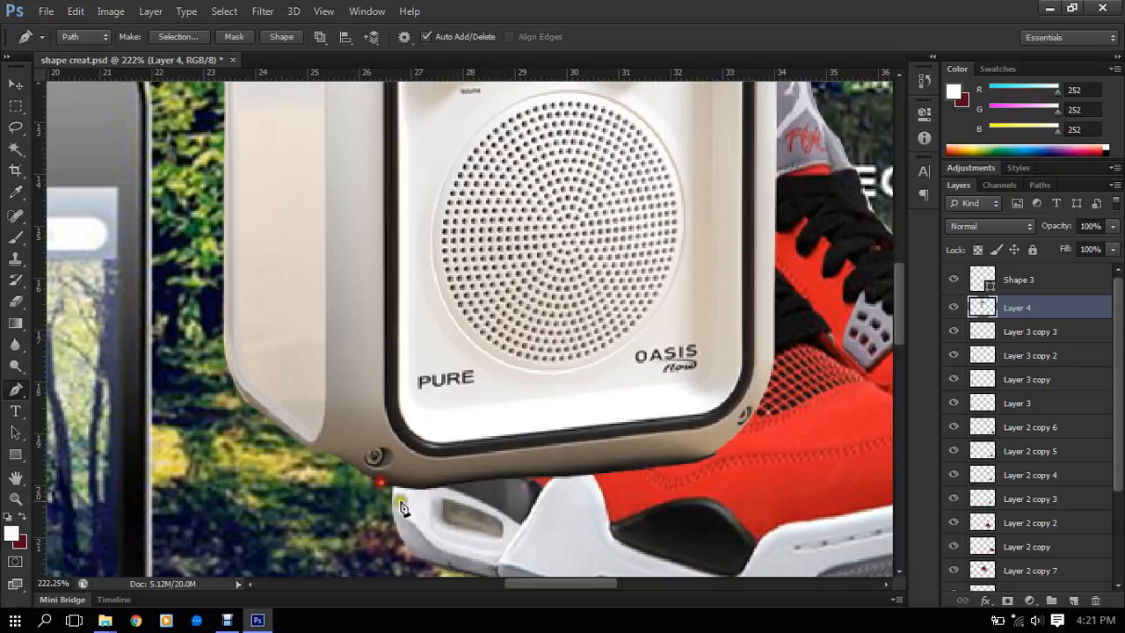
scroll(506, 484, "up", 4)
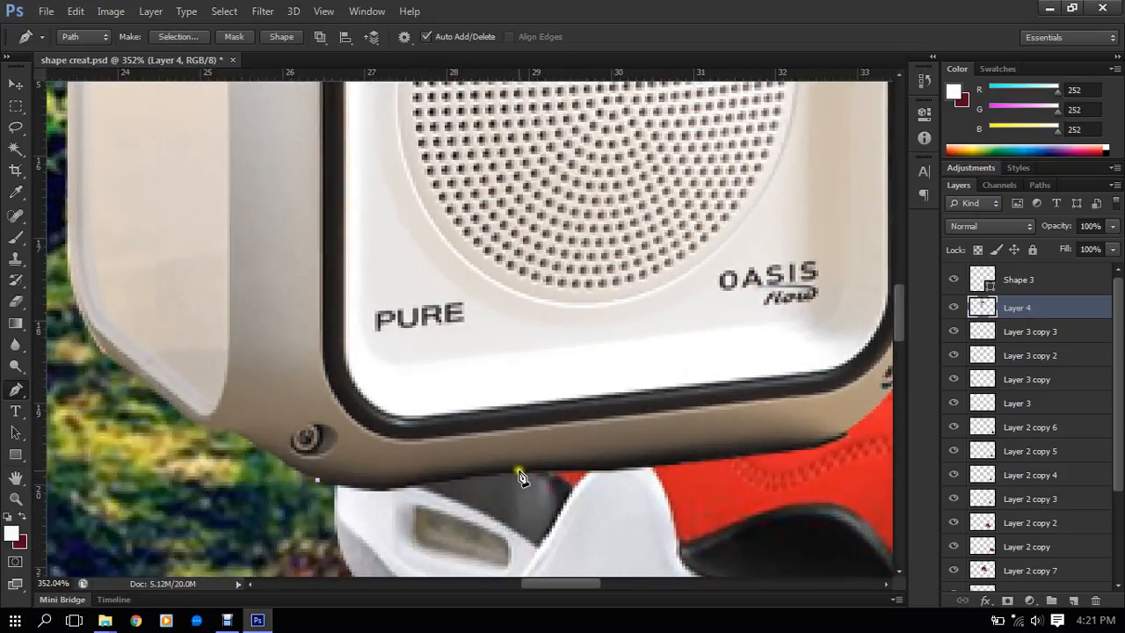
scroll(527, 470, "down", 4)
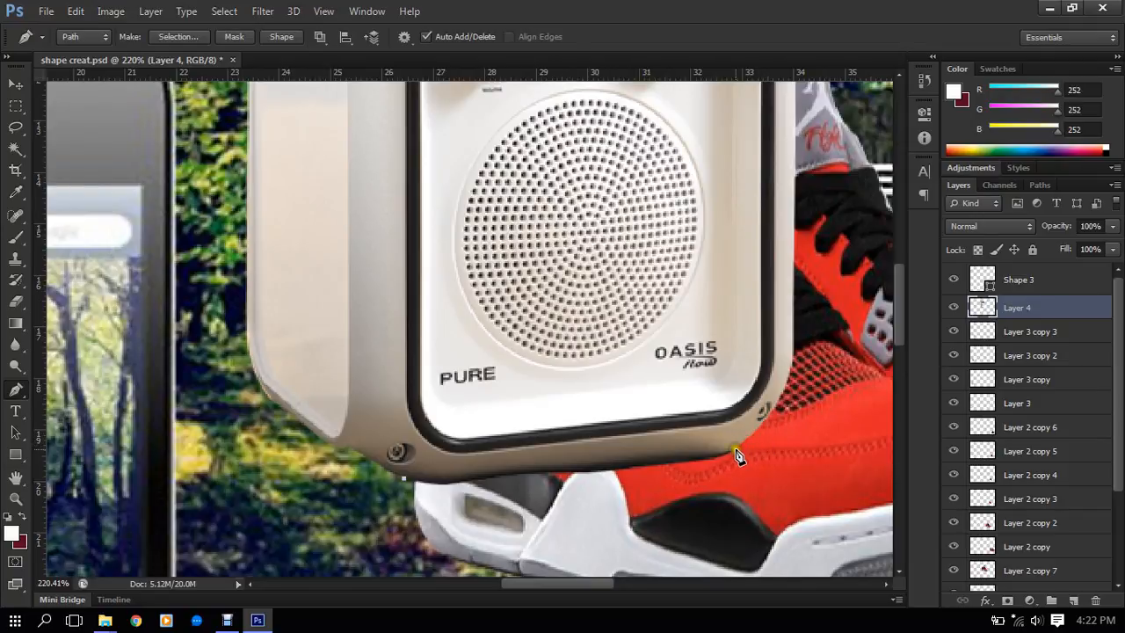
left_click_drag(736, 449, 860, 423)
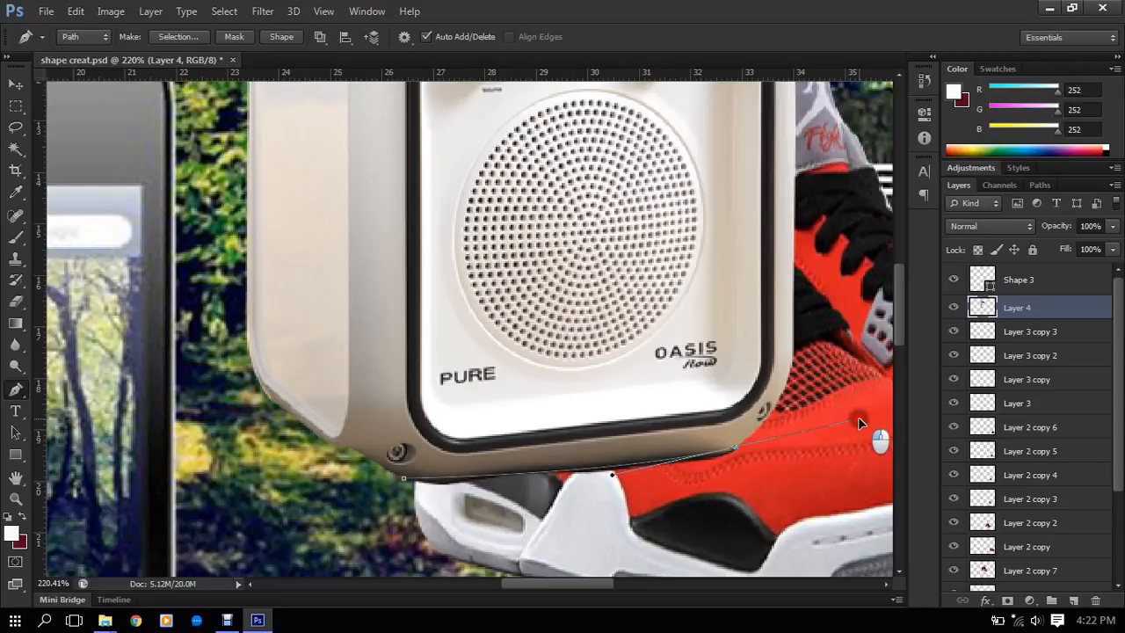
- Close the path below the radio, turn it into a selection, and delete the dark fringe along the radio's lower edge
left_click(735, 447)
left_click(741, 484)
left_click(617, 525)
left_click_drag(404, 524, 379, 509)
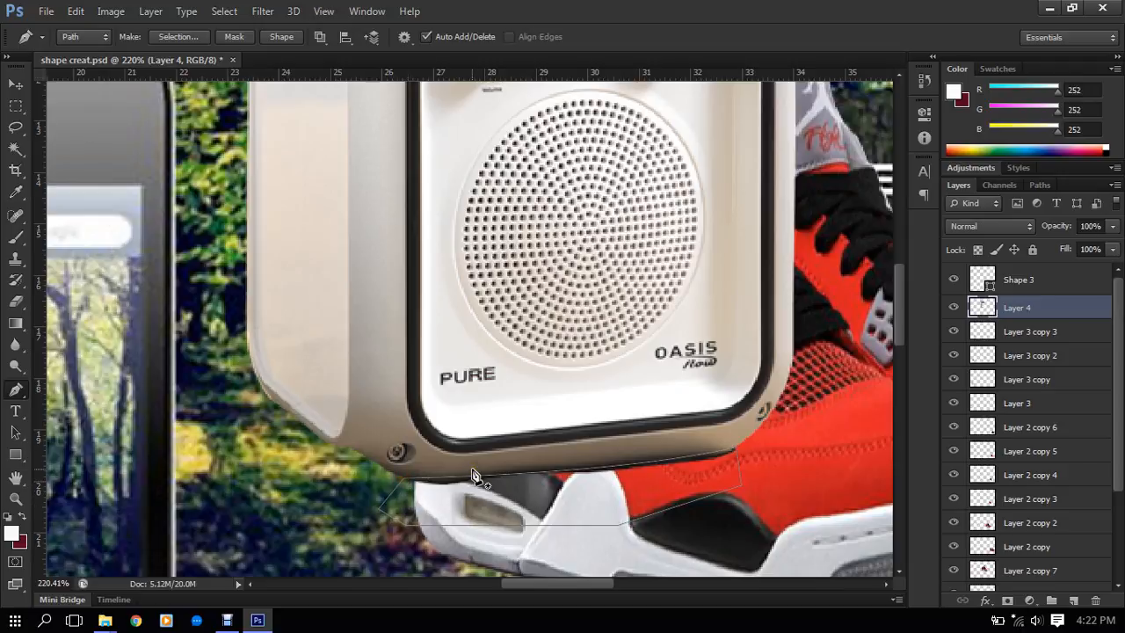
key("ctrl+Return")
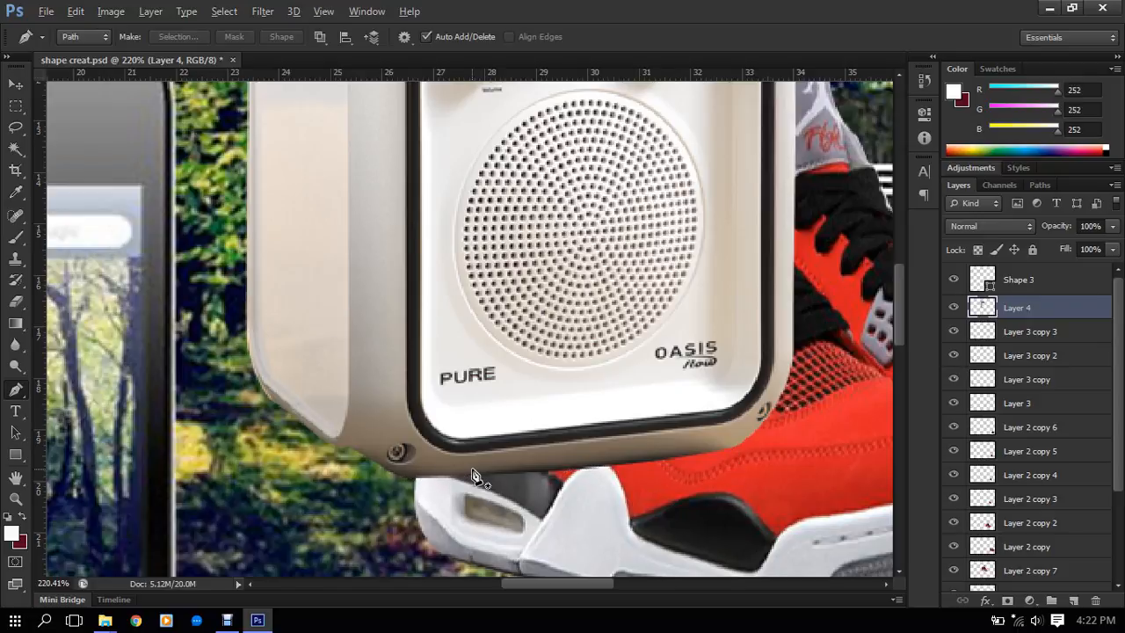
- Examine the large radio's trimmed edge in the composite, along with the phone and the small radio copies below
scroll(615, 434, "down", 5)
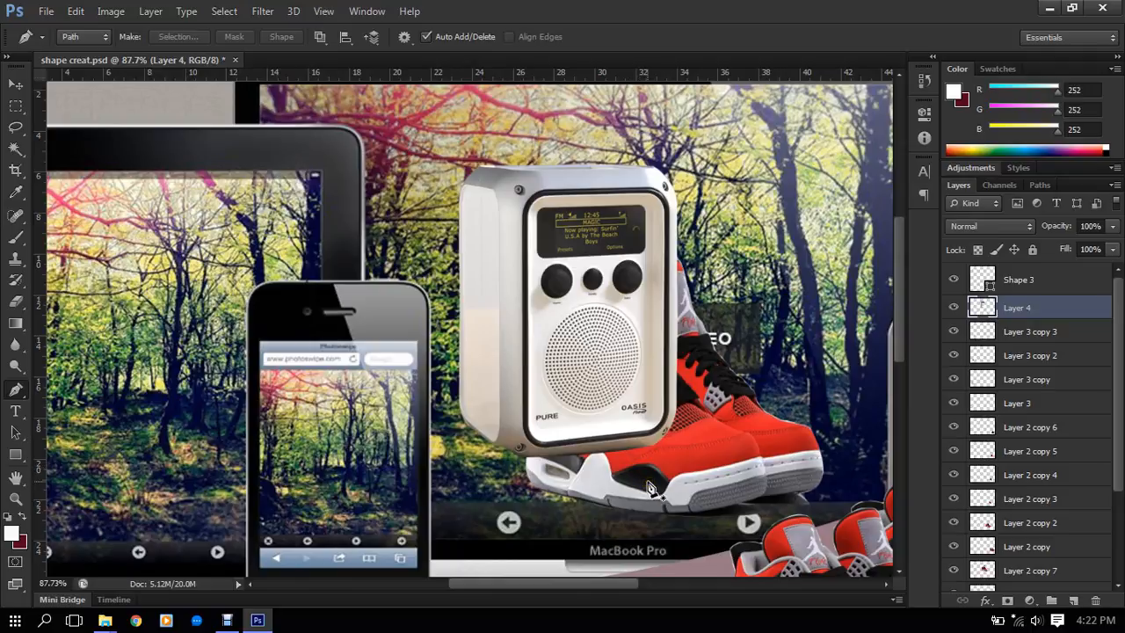
scroll(651, 474, "up", 2)
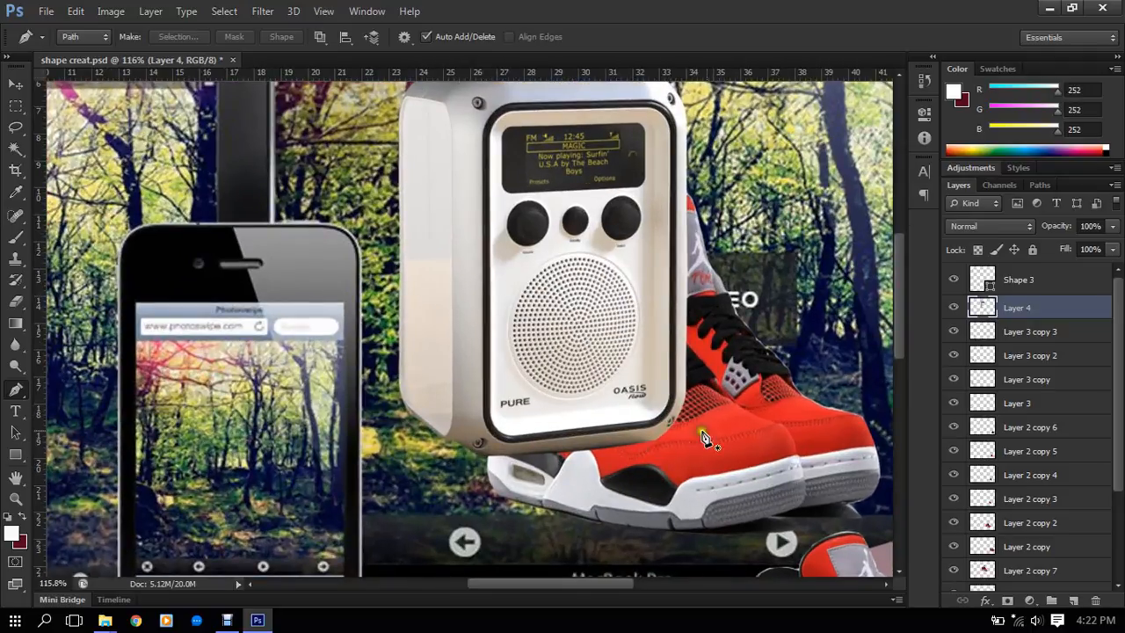
scroll(689, 332, "down", 2)
scroll(690, 325, "up", 1)
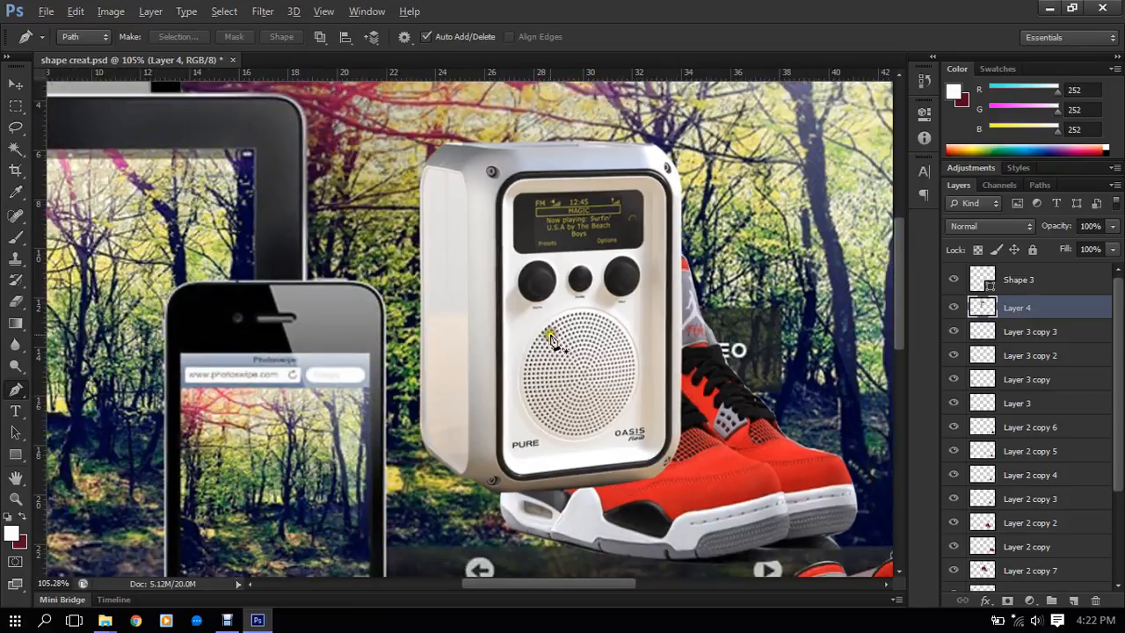
scroll(551, 338, "down", 4)
scroll(167, 384, "up", 6)
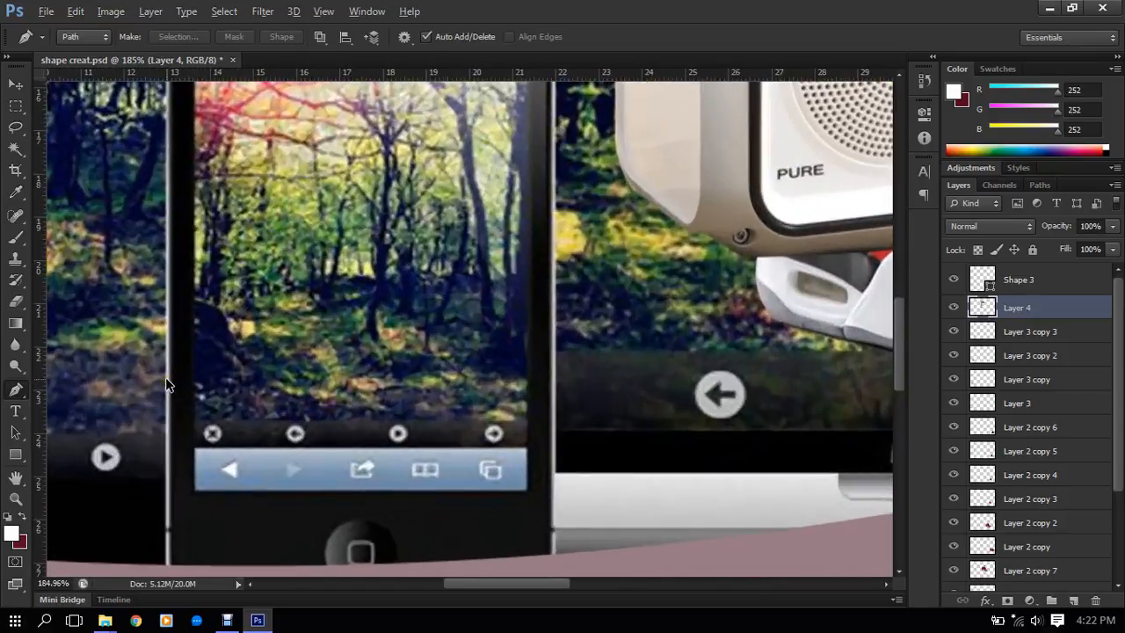
scroll(167, 385, "down", 5)
scroll(164, 399, "down", 3)
left_click_drag(138, 447, 394, 392)
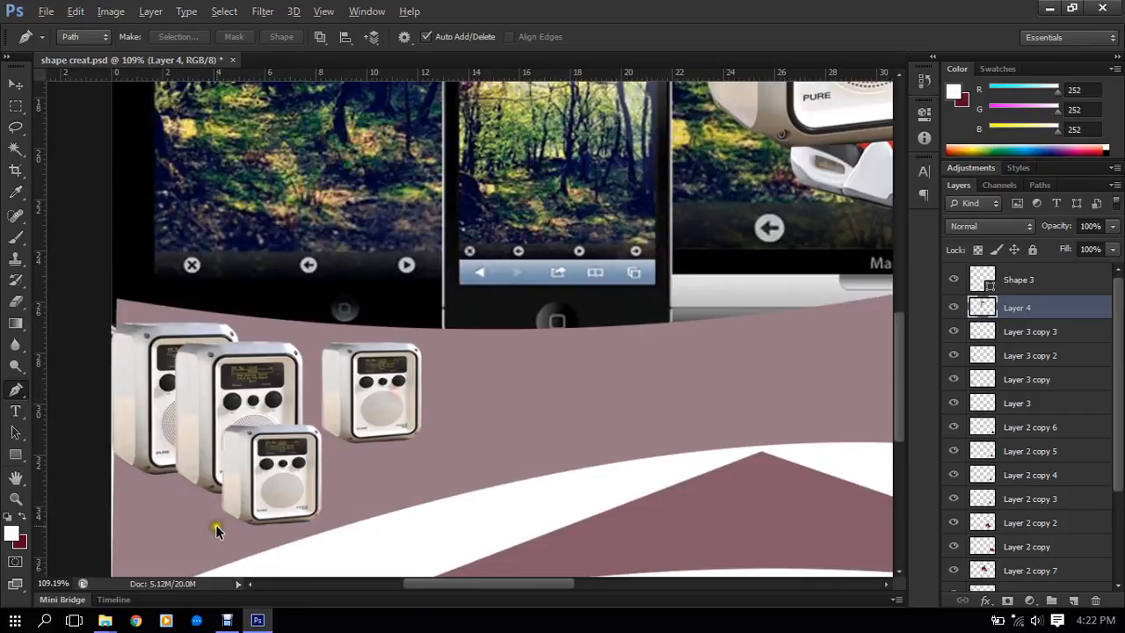
scroll(217, 525, "up", 4)
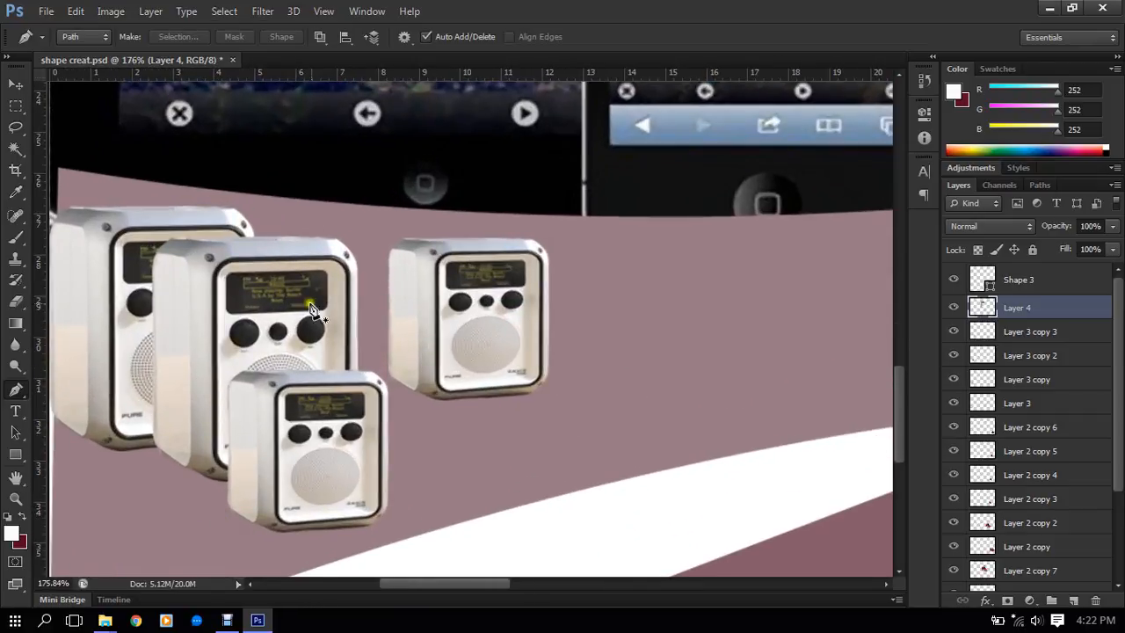
scroll(321, 283, "down", 4)
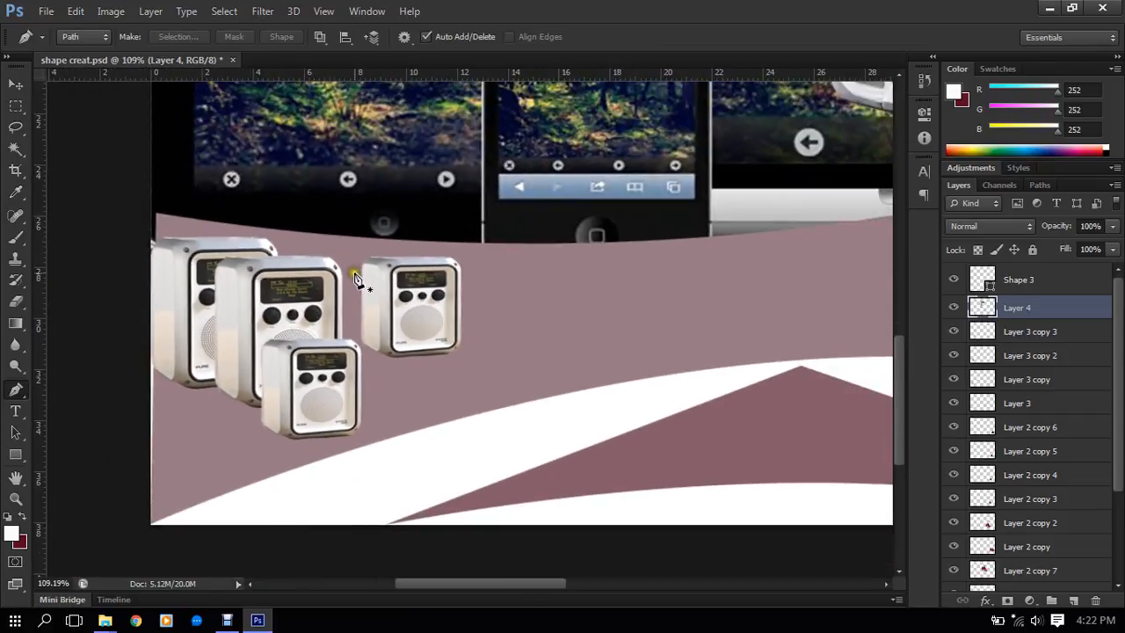
scroll(384, 282, "down", 2)
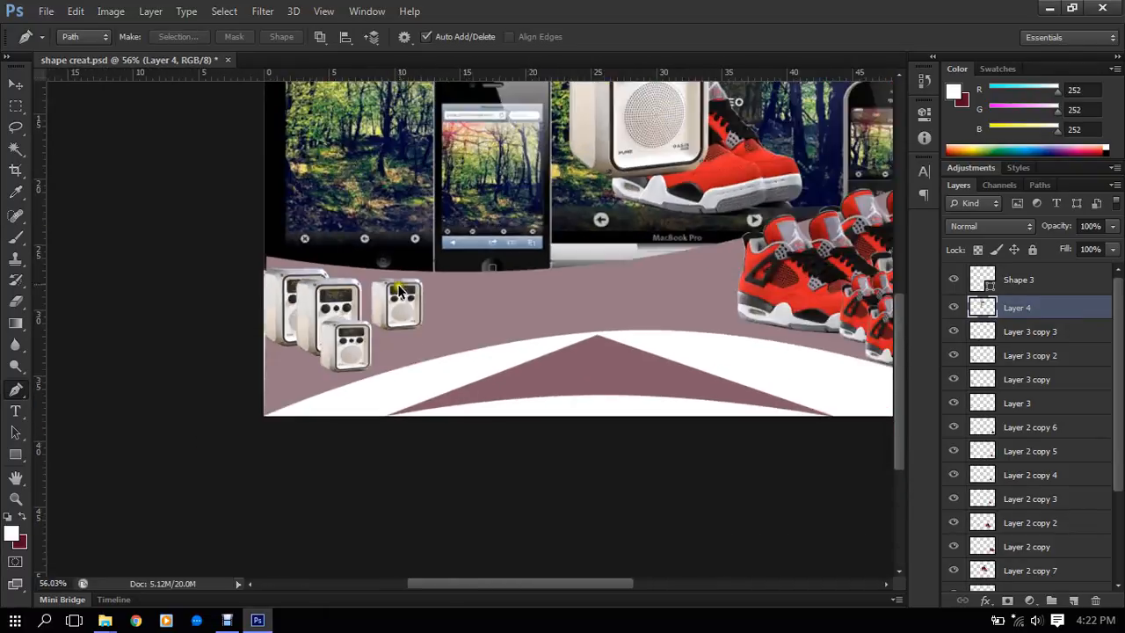
scroll(393, 250, "up", 2)
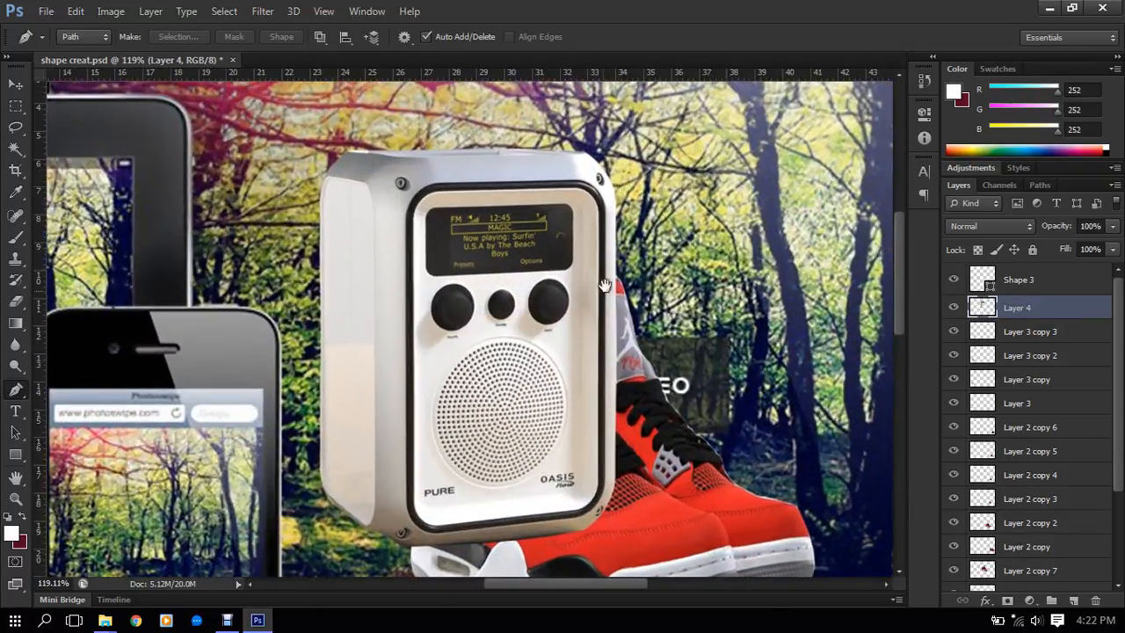
- Identify the layer of a large red shoe pair by toggling layer visibility, and show only Layer 2 copy 2
scroll(428, 283, "up", 1)
left_click_drag(619, 348, 432, 292)
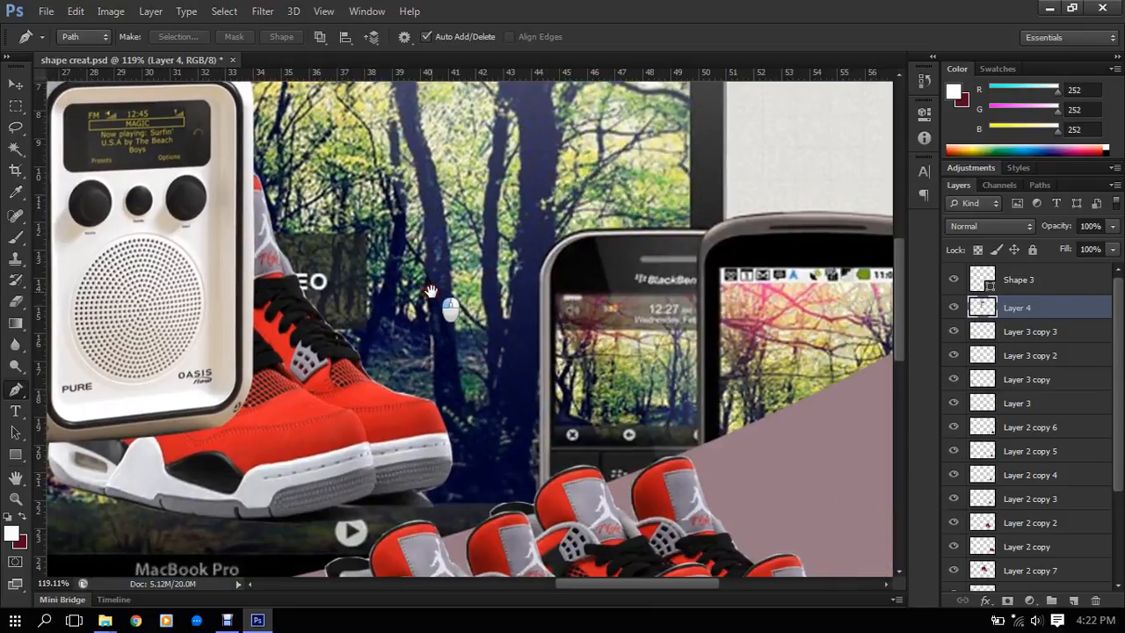
left_click_drag(497, 335, 395, 277)
left_click_drag(418, 383, 515, 224)
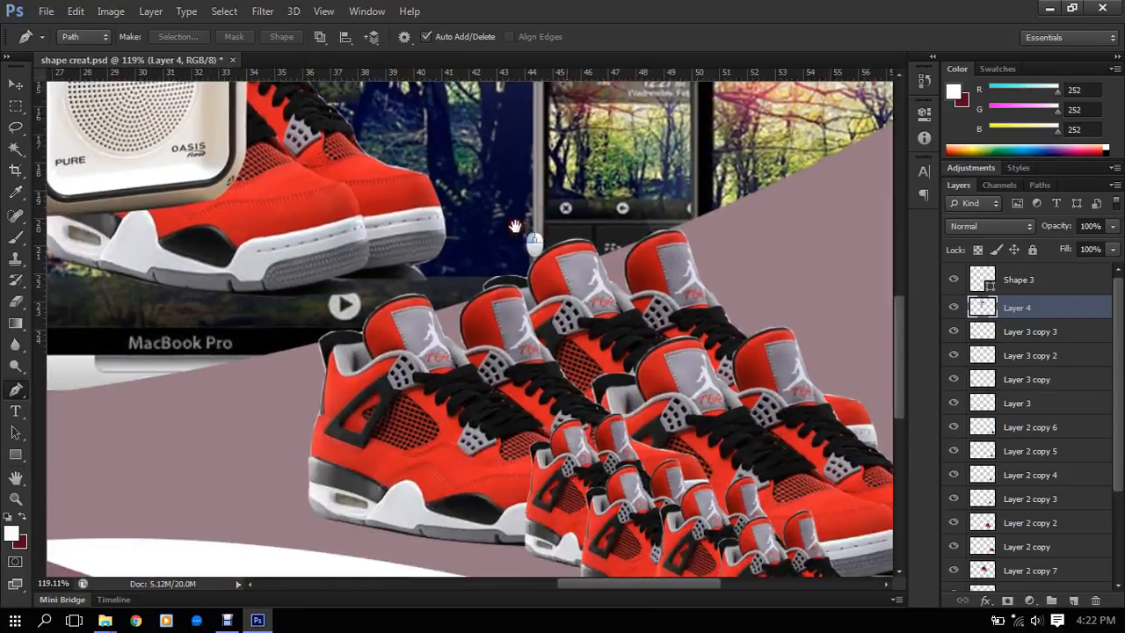
left_click_drag(481, 297, 407, 219)
left_click_drag(480, 360, 442, 276)
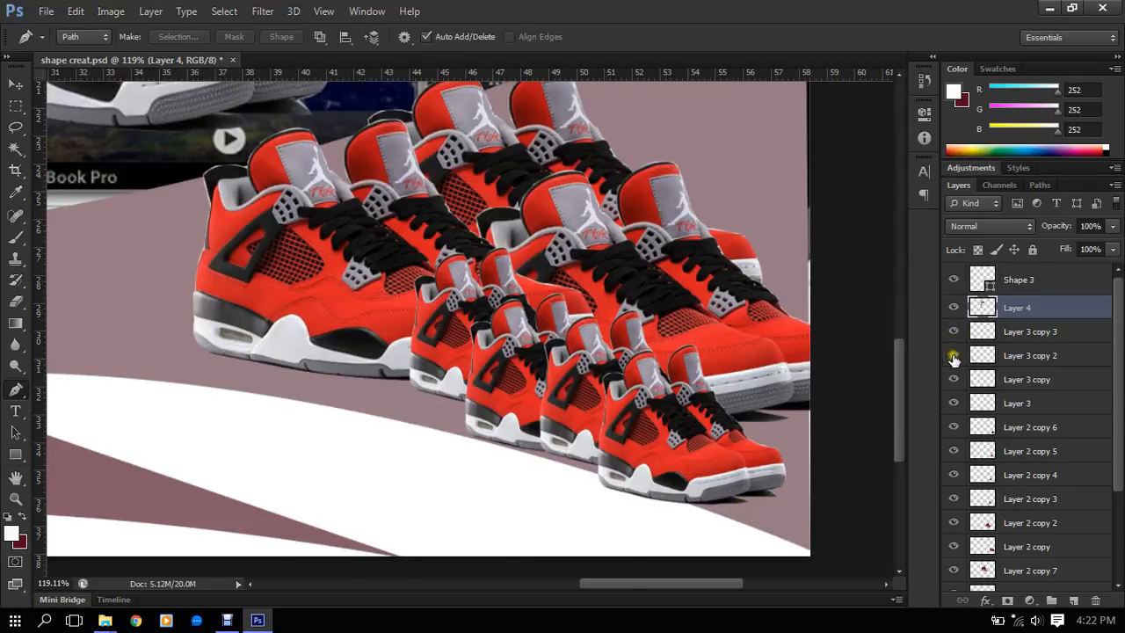
left_click(954, 428)
left_click(954, 428)
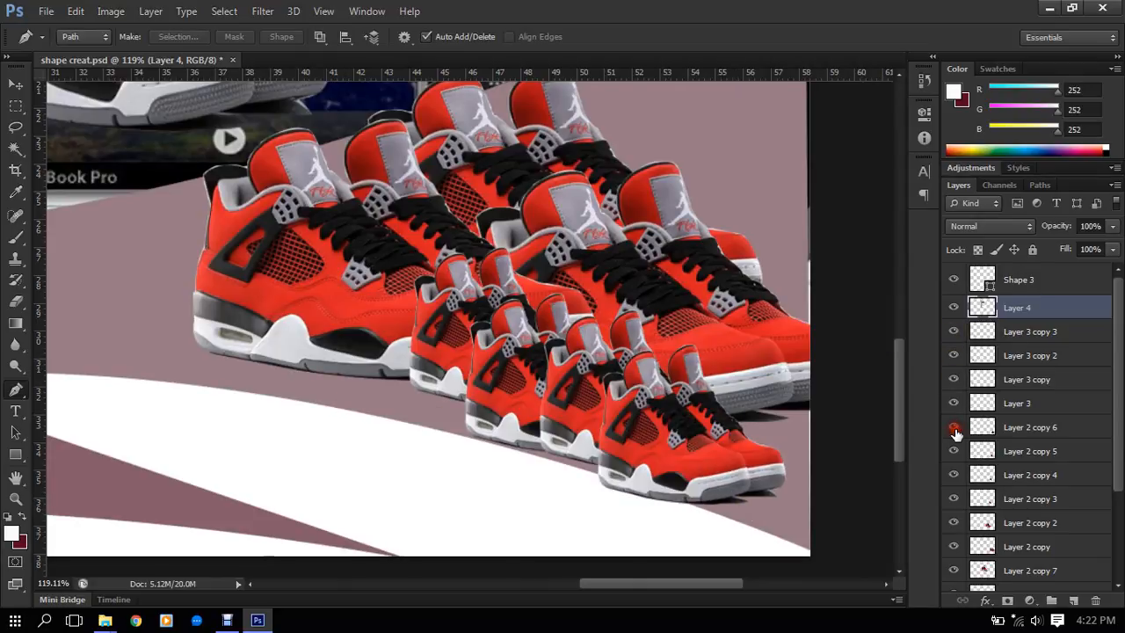
left_click(955, 524)
left_click(955, 523)
left_click(955, 522, "alt")
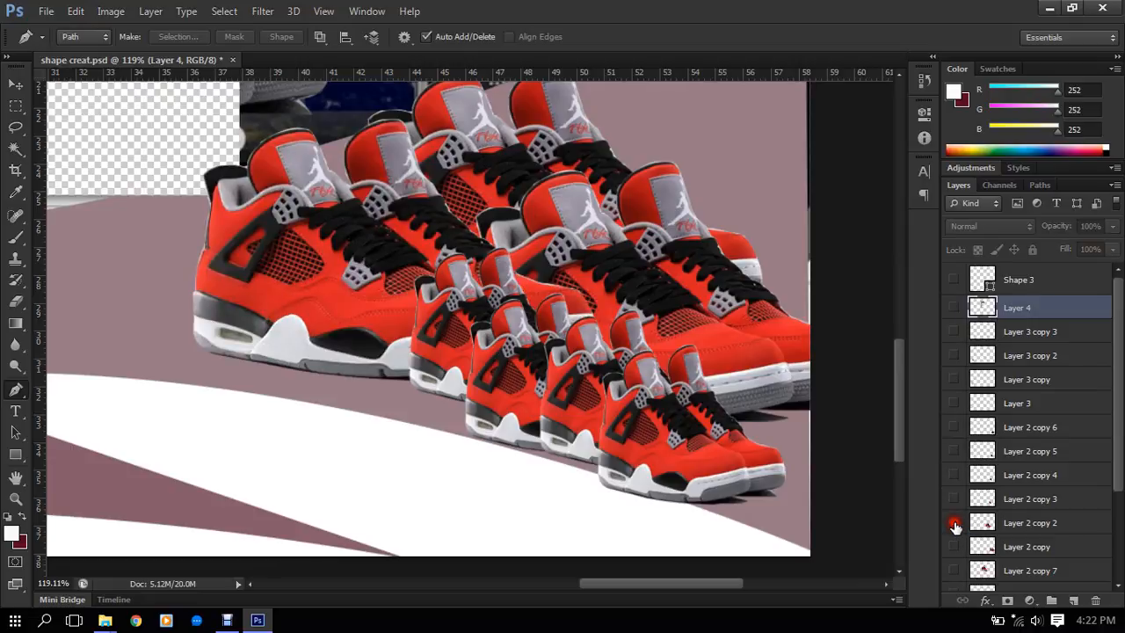
- Begin a Pen path at the heel of the front shoe and trace the underside of its sole up to the midfoot
scroll(227, 370, "up", 6)
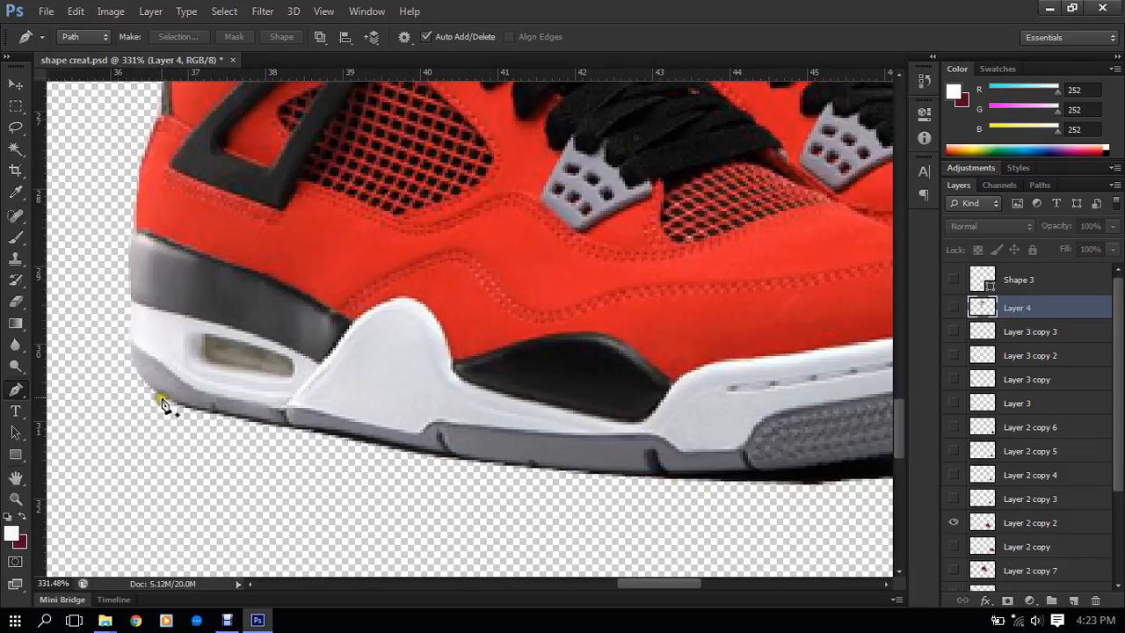
left_click(160, 394)
left_click_drag(516, 462, 626, 469)
key("ctrl+z")
scroll(334, 425, "up", 2)
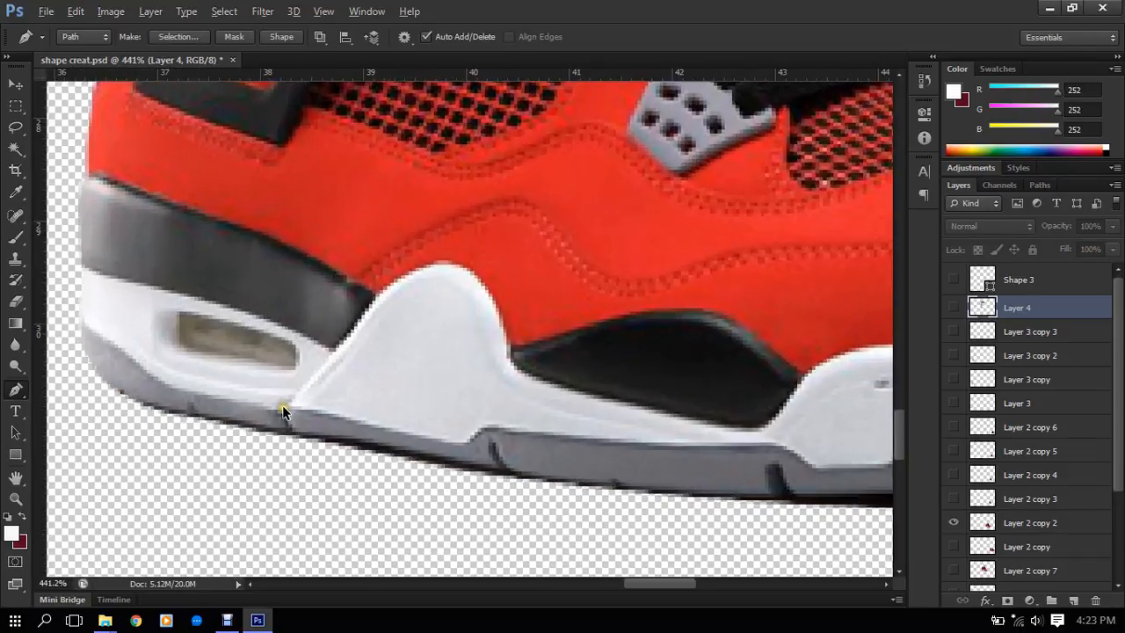
left_click_drag(343, 442, 522, 463)
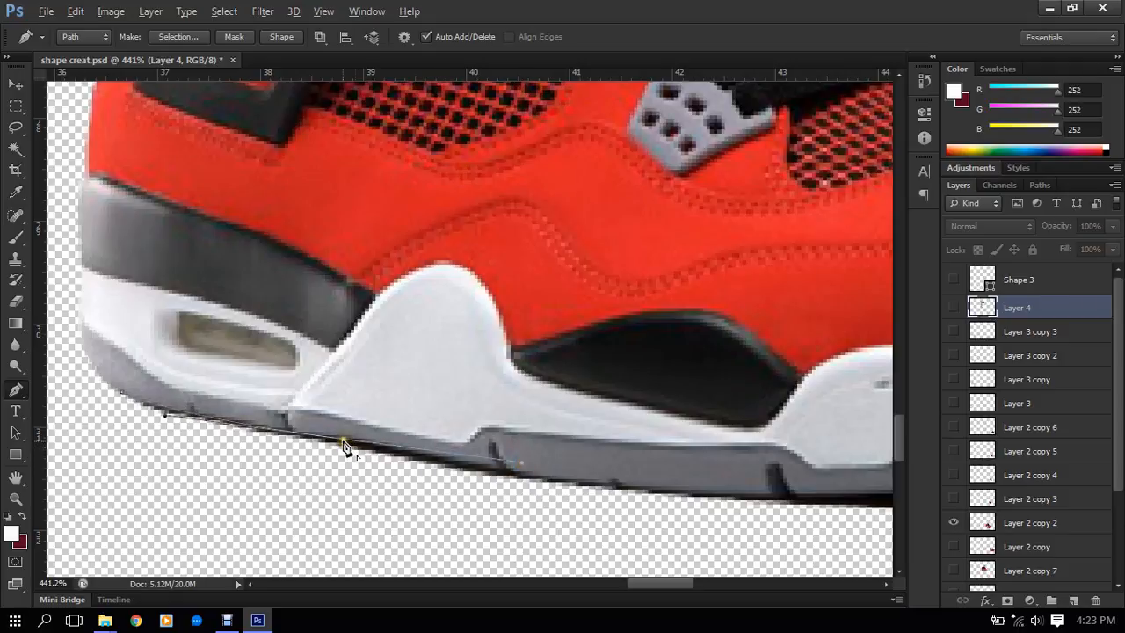
key("alt")
left_click(523, 476)
left_click(661, 489)
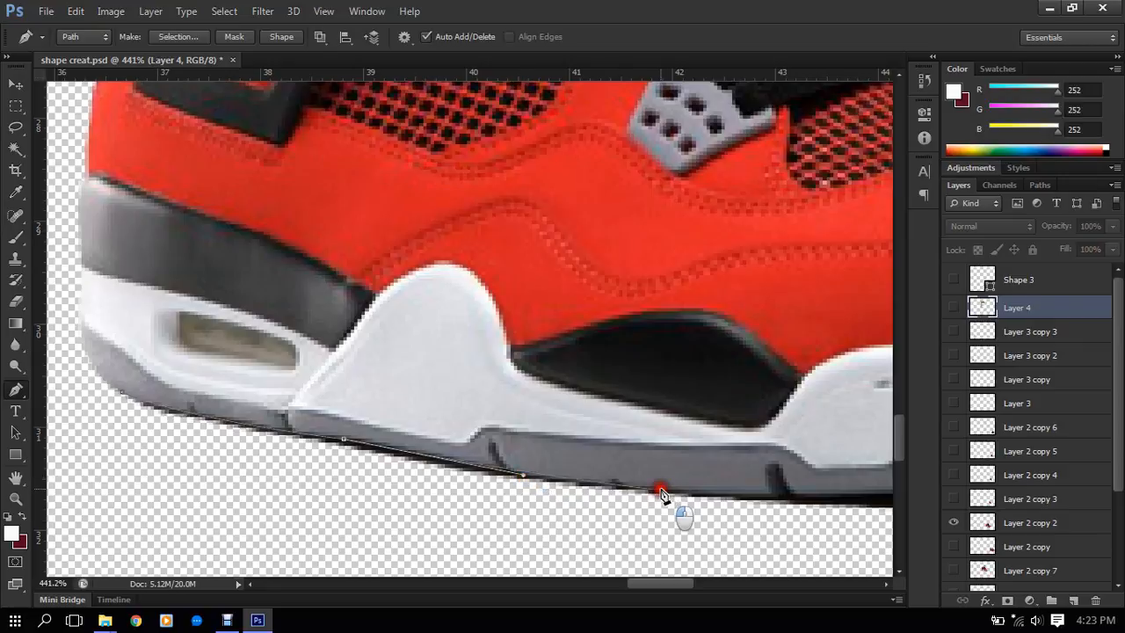
left_click(703, 493)
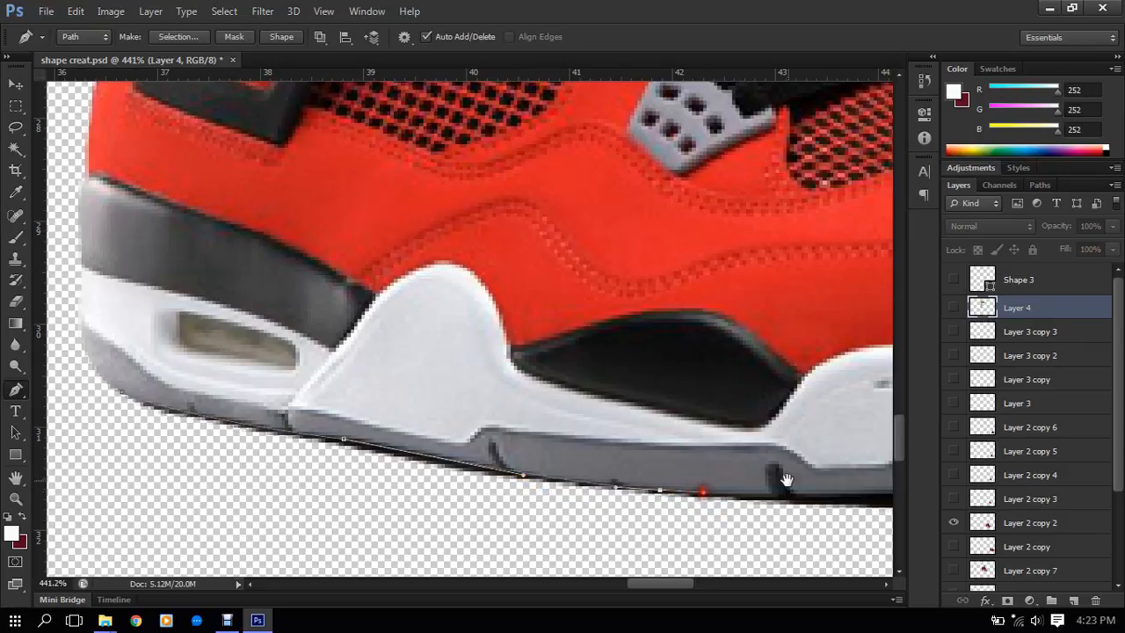
- Continue the Pen path with a smooth curve along the front shoe's sole to beneath the toe, above the shadow
left_click_drag(783, 477, 475, 428)
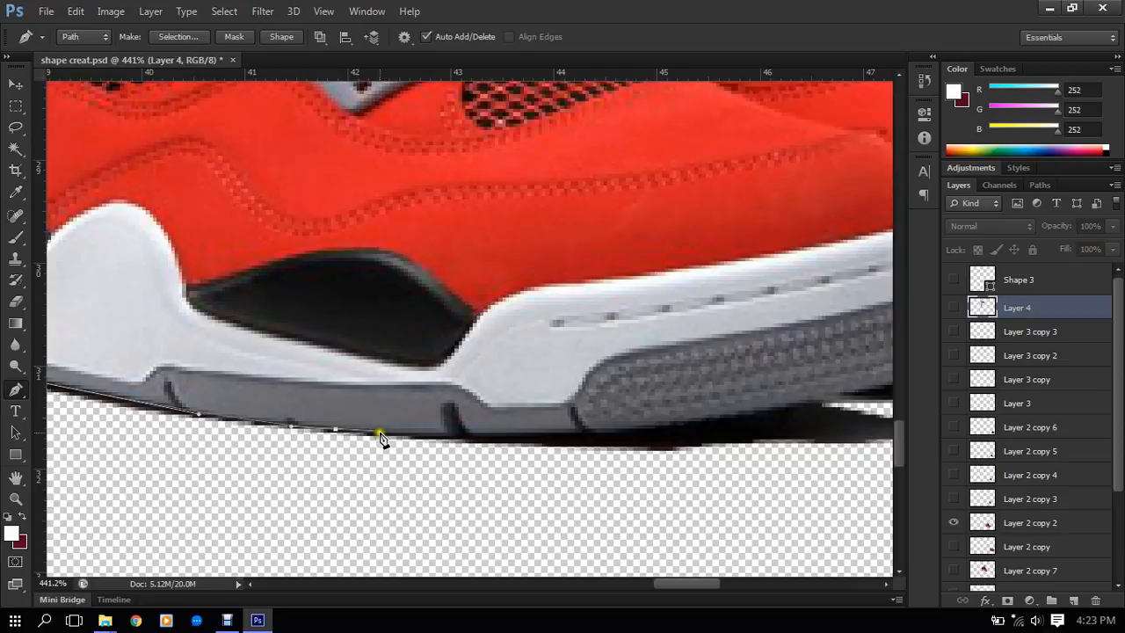
left_click(381, 436)
left_click_drag(755, 398, 744, 421)
left_click_drag(688, 422, 565, 459)
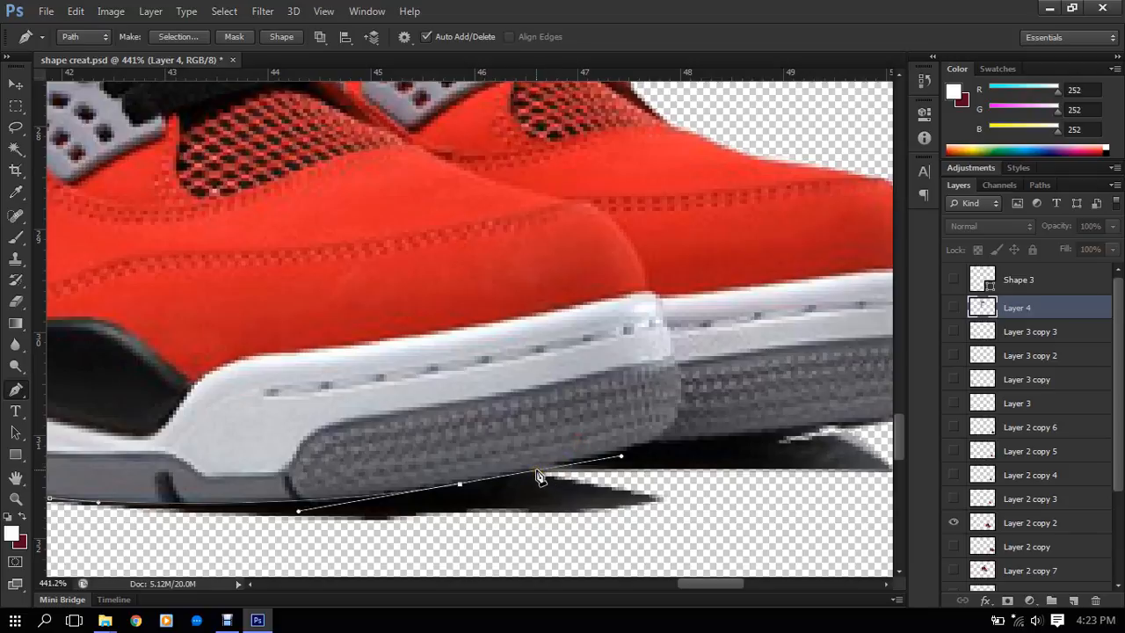
scroll(541, 475, "down", 3)
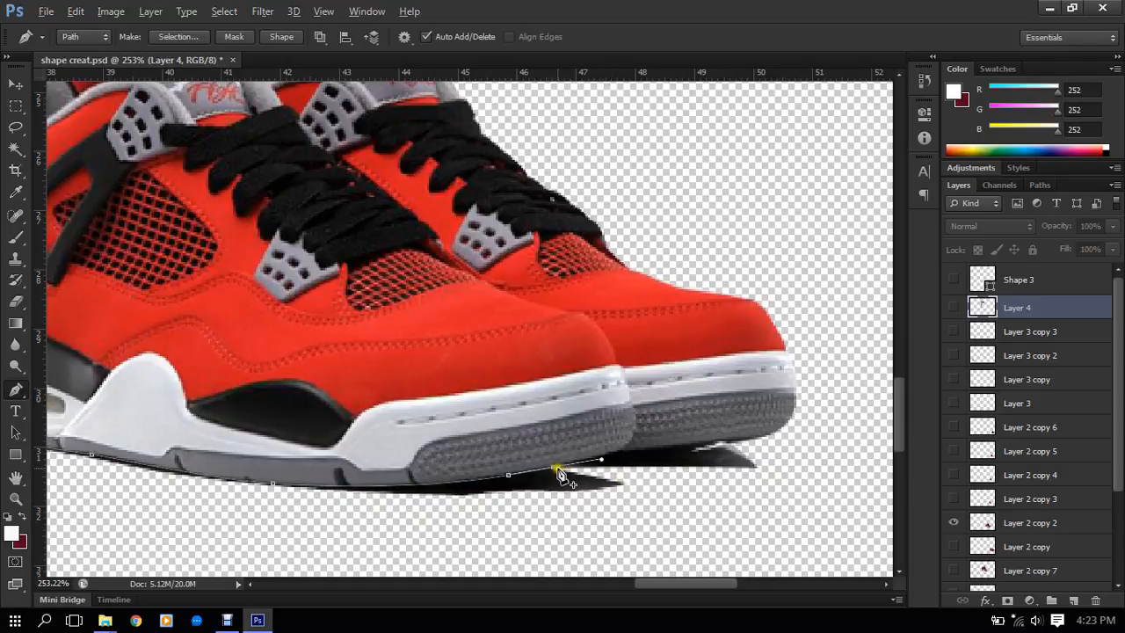
- Enclose the shadow beneath the front shoe by carrying the path around it and back to the starting point at the heel
left_click(553, 467)
left_click_drag(631, 477, 650, 531)
left_click(500, 527)
left_click_drag(414, 530, 573, 384)
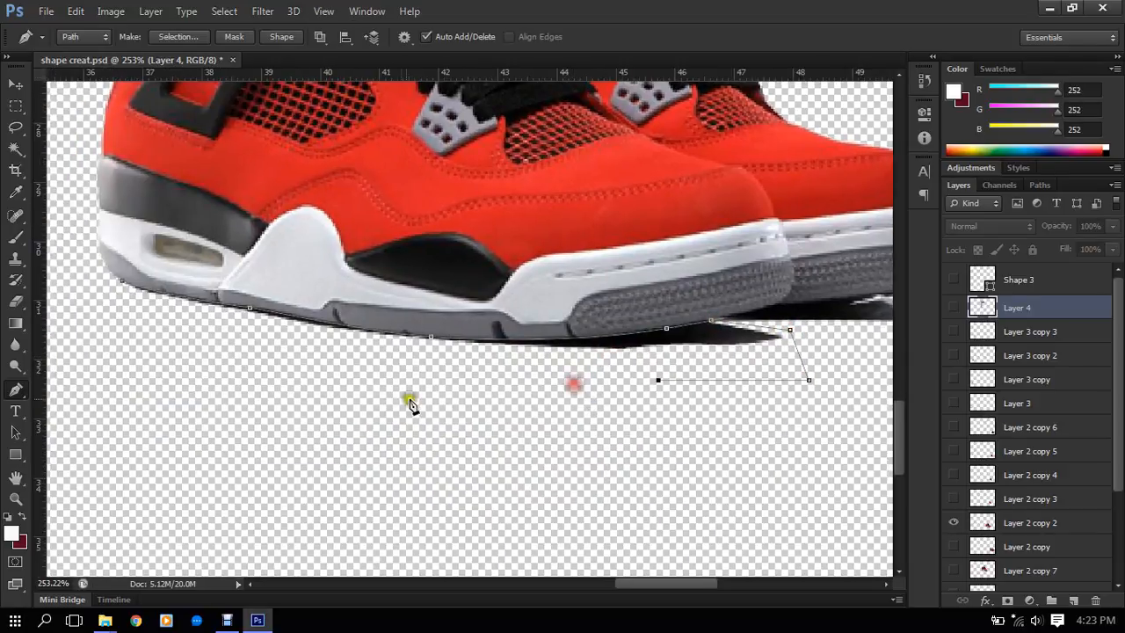
left_click_drag(403, 399, 247, 382)
left_click(114, 311)
left_click(121, 282)
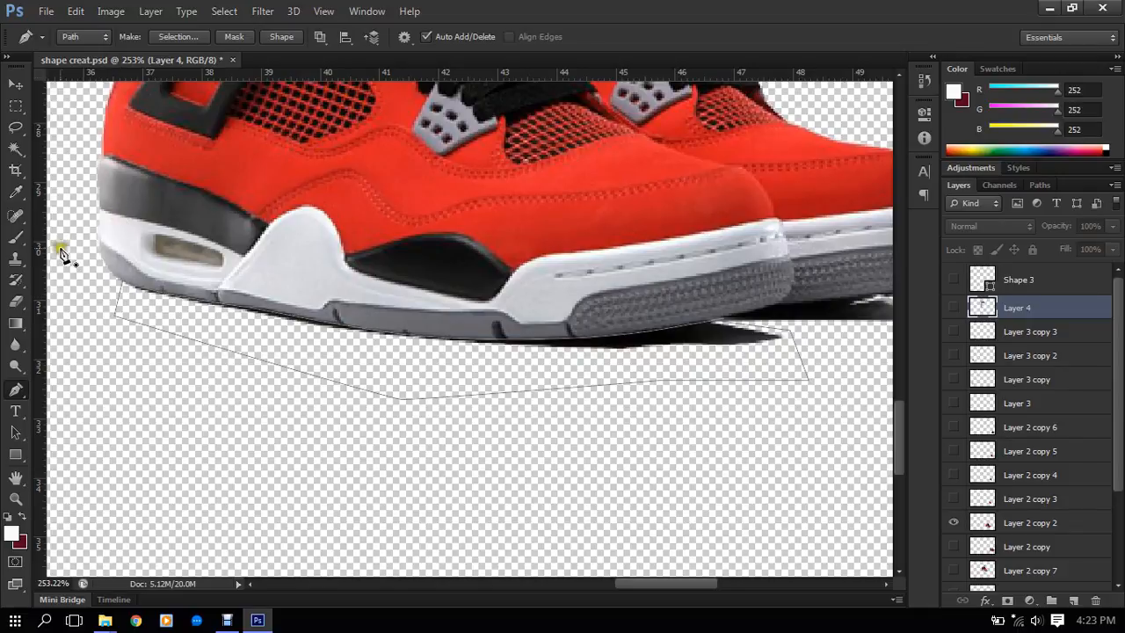
- Convert the path to a selection, delete the shadow inside it from Layer 2 copy 2, and deselect
scroll(181, 289, "up", 2)
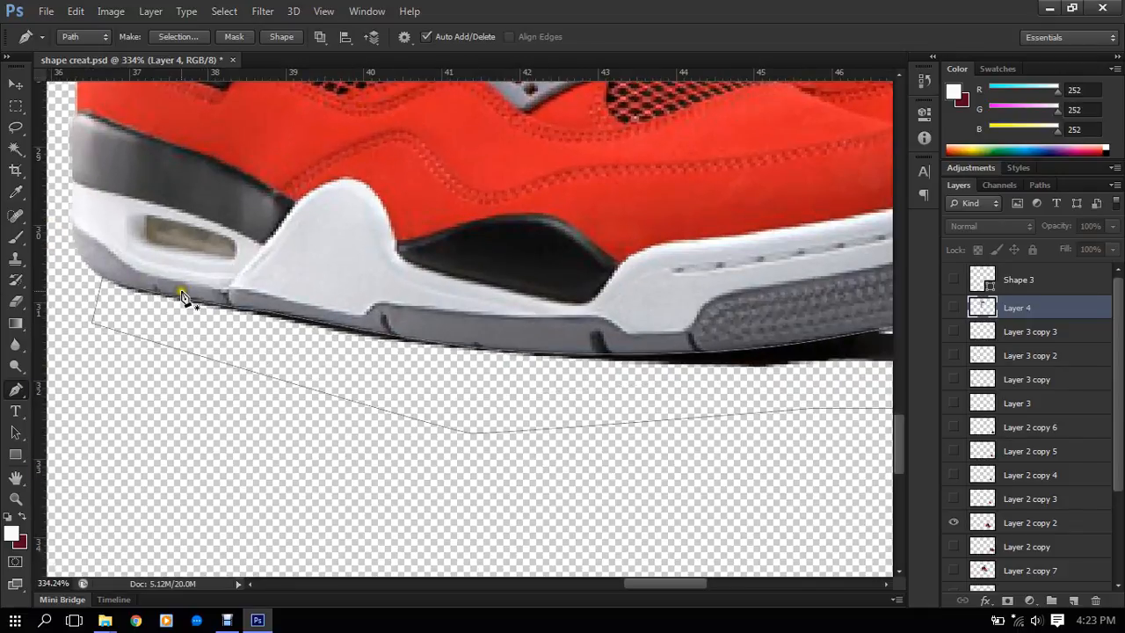
key("ctrl+Return")
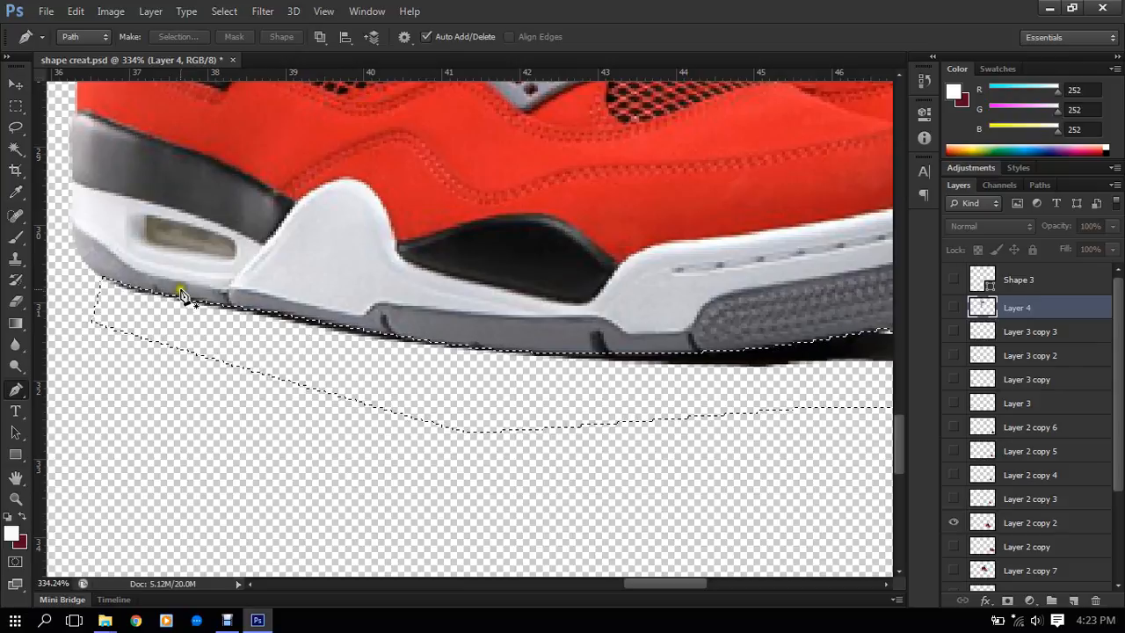
left_click(955, 313)
left_click(955, 313)
left_click(1010, 522)
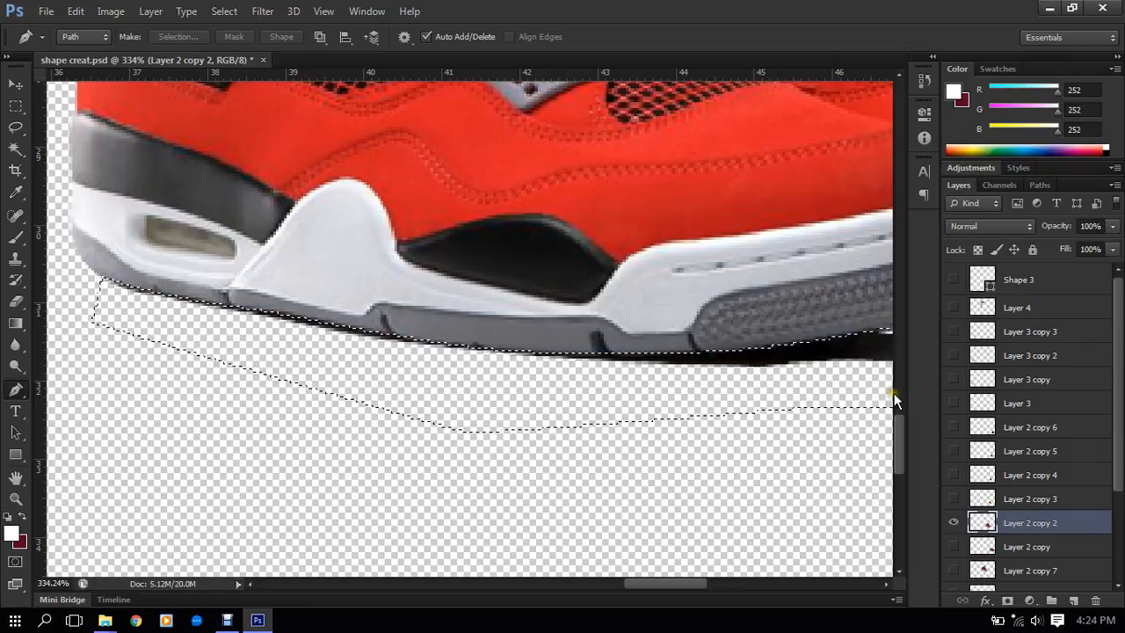
key("ctrl+d")
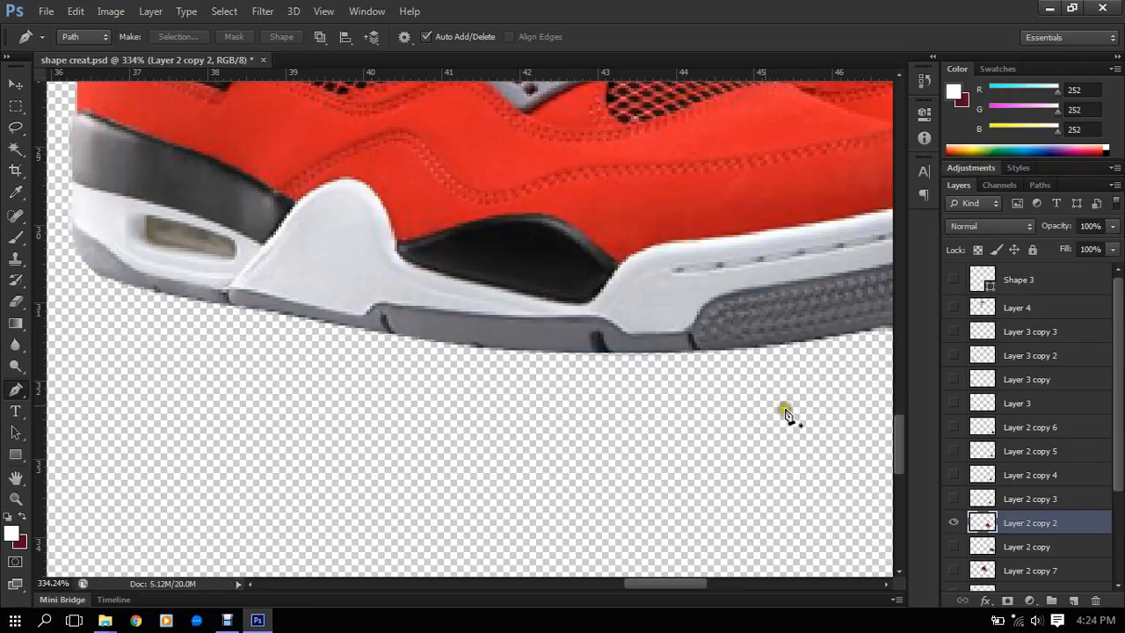
- Trace a Pen path from under the front shoe's toe along both soles to the rear shoe's toe, above the shadow
scroll(588, 344, "down", 5)
scroll(590, 335, "down", 1)
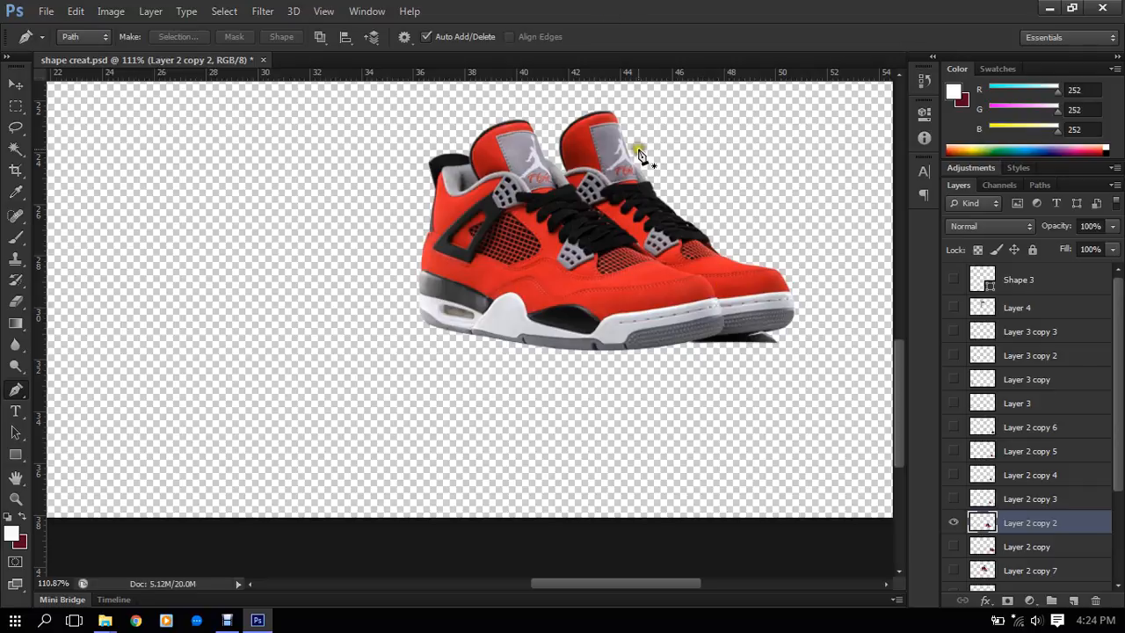
scroll(620, 211, "up", 2)
scroll(711, 361, "up", 2)
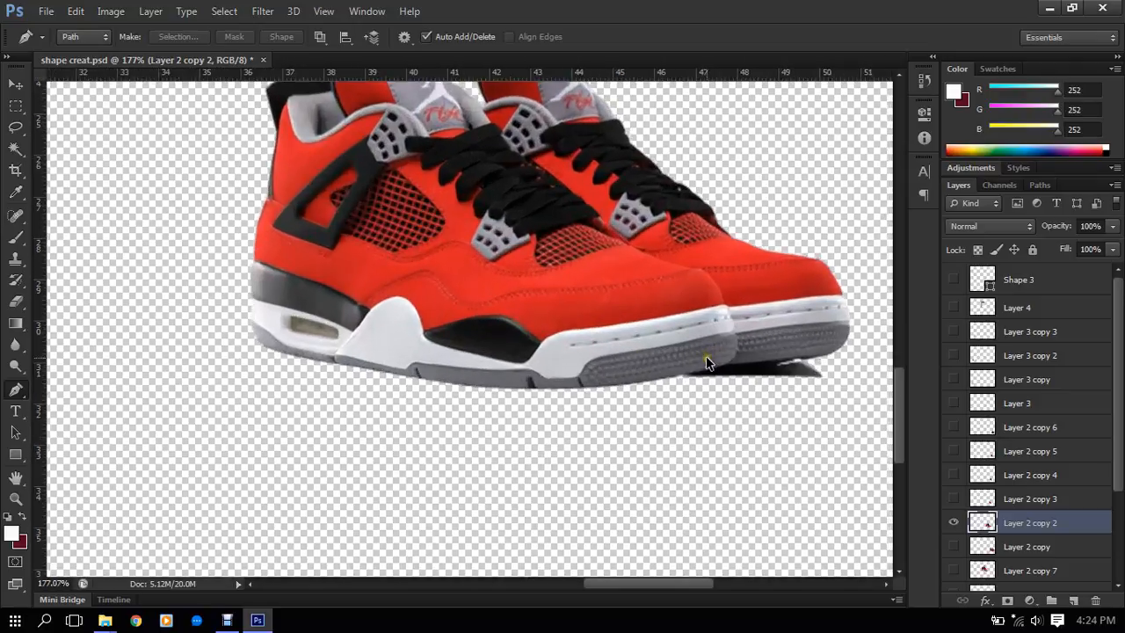
left_click_drag(758, 324, 621, 326)
scroll(621, 327, "up", 6)
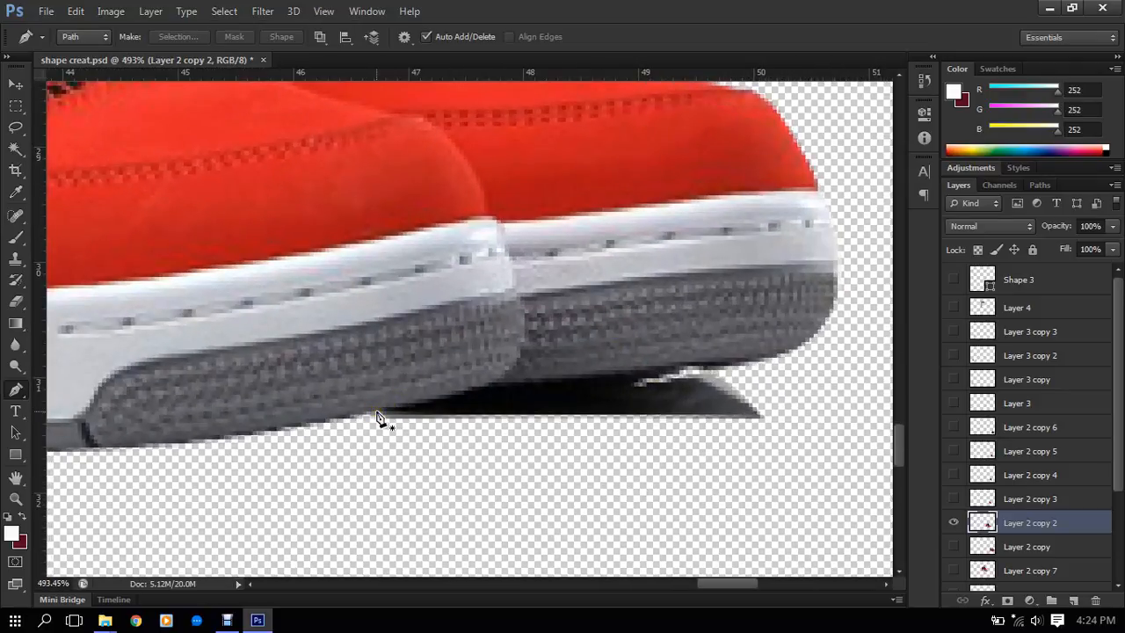
left_click(376, 413)
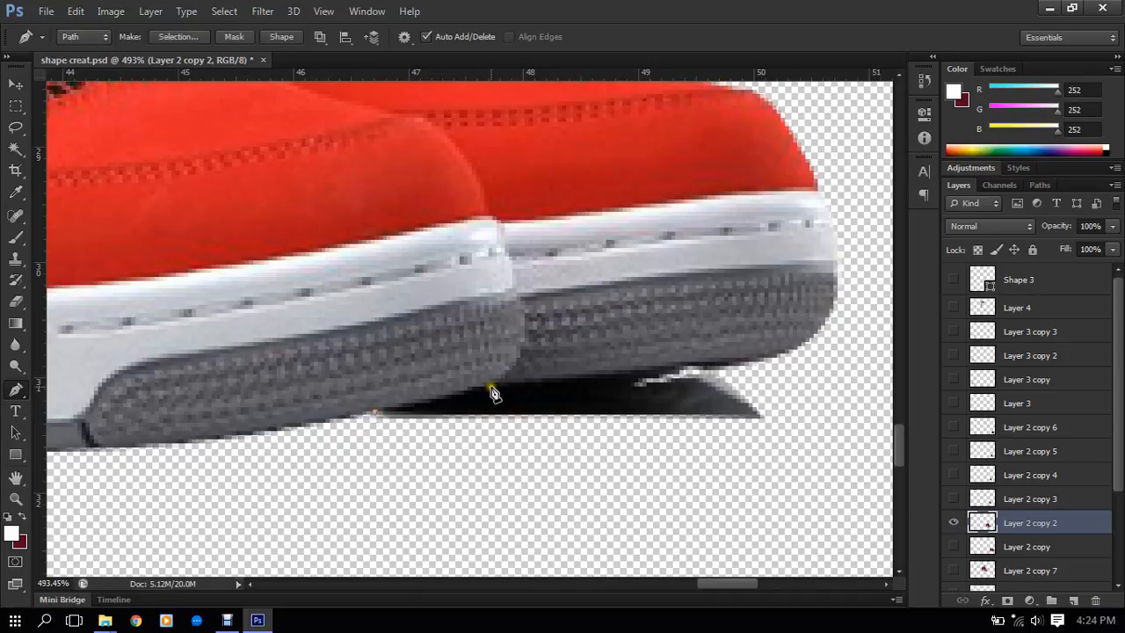
left_click_drag(492, 383, 565, 382)
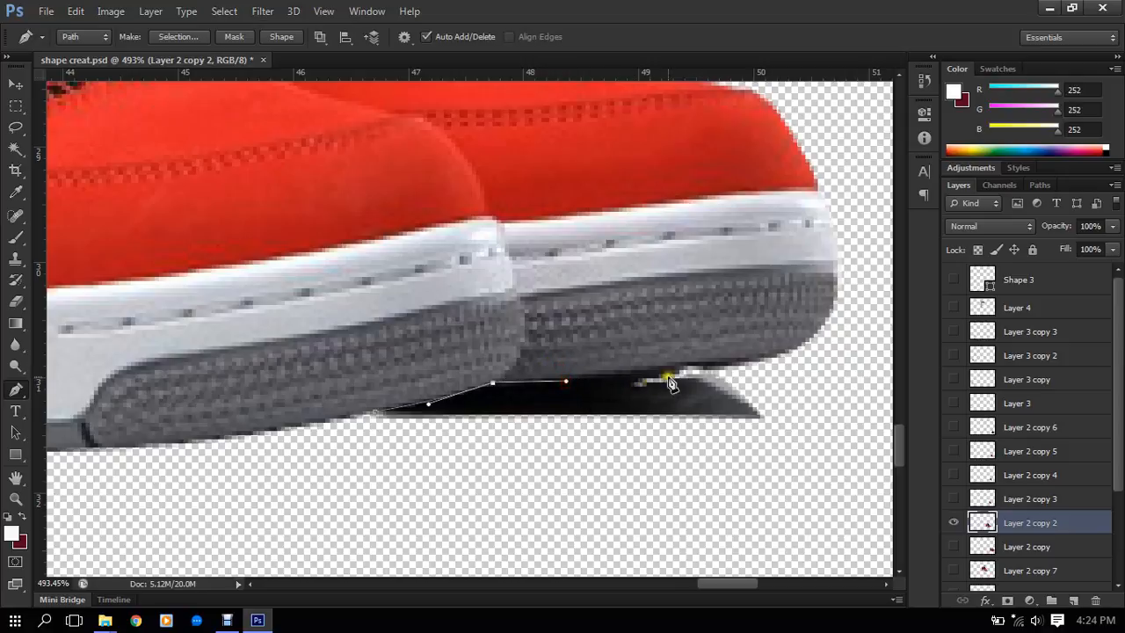
left_click(682, 370)
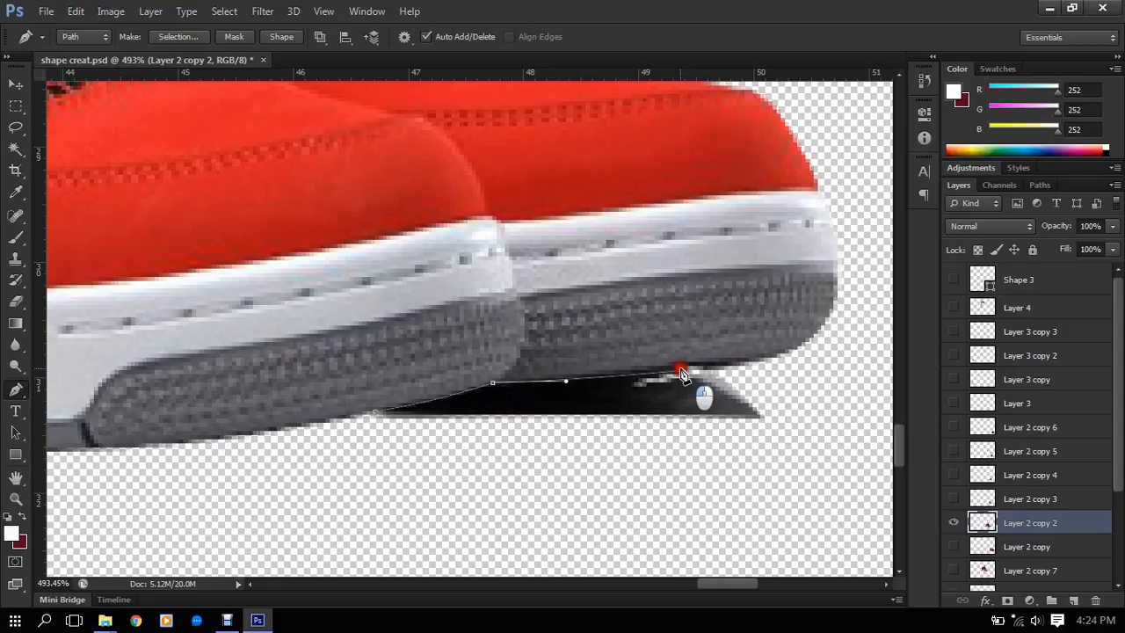
left_click_drag(718, 370, 744, 370)
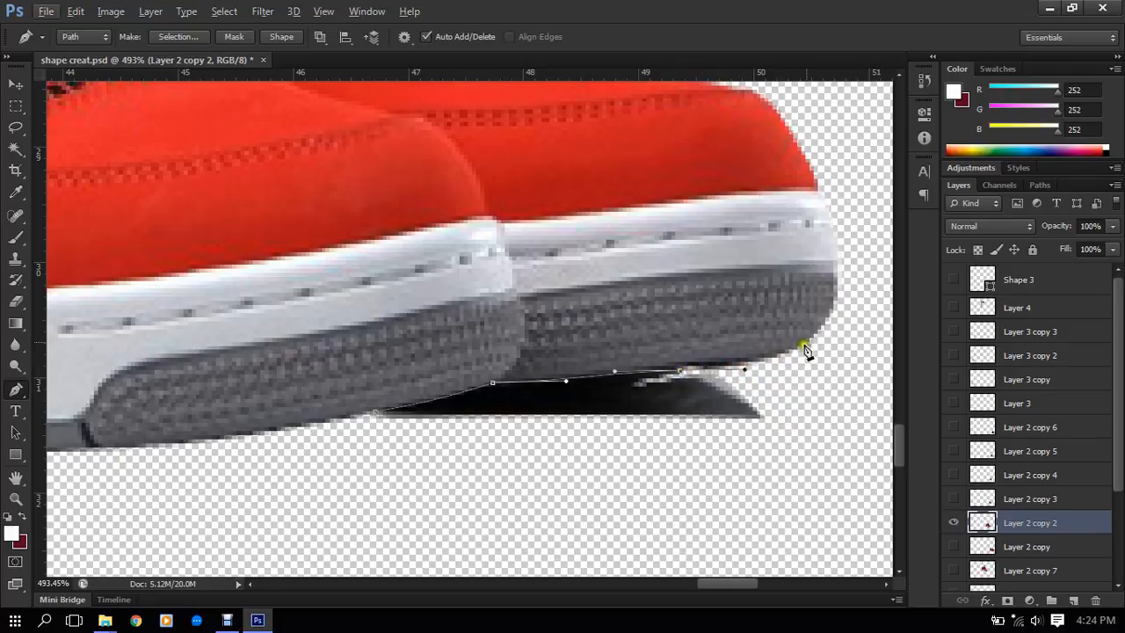
mouse_move(807, 346)
left_mouse_down()
mouse_move(816, 327)
mouse_move(801, 326)
mouse_move(817, 328)
left_mouse_up()
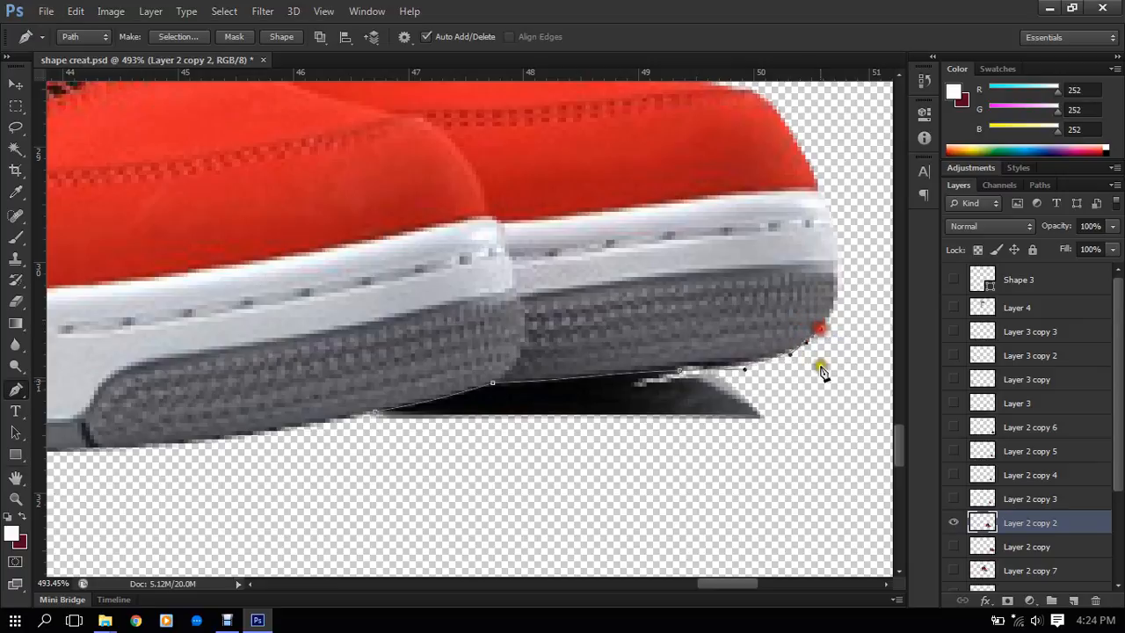
- Carry the Pen path around the remaining shadow below the toes and close it at its starting point
left_click(821, 423)
left_click_drag(606, 541, 540, 542)
left_click_drag(373, 497, 363, 493)
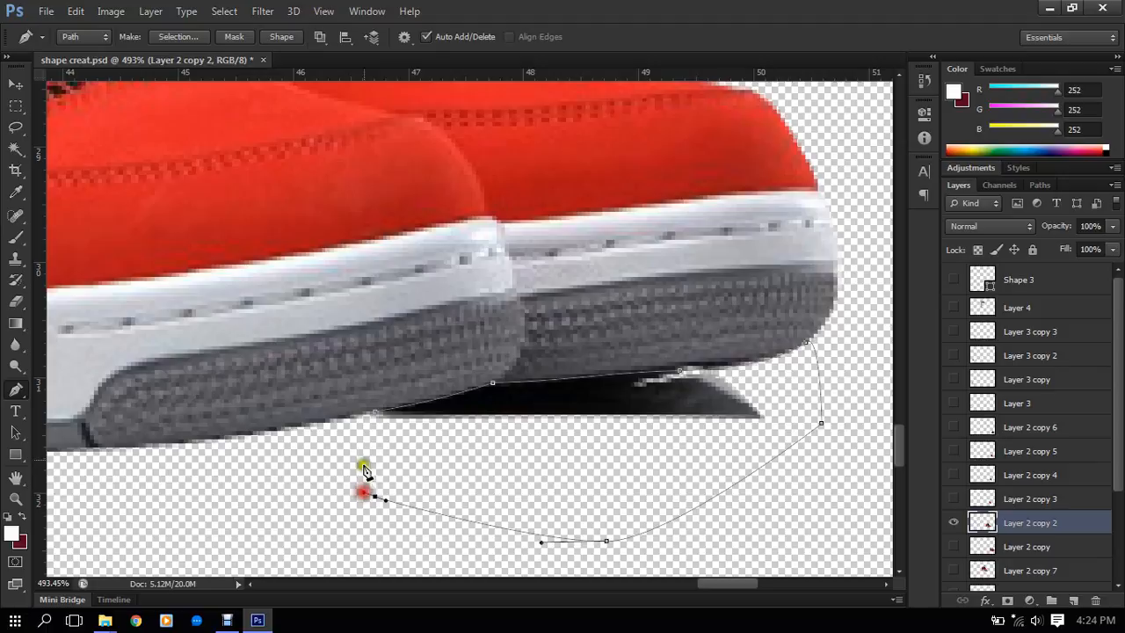
left_click(378, 414)
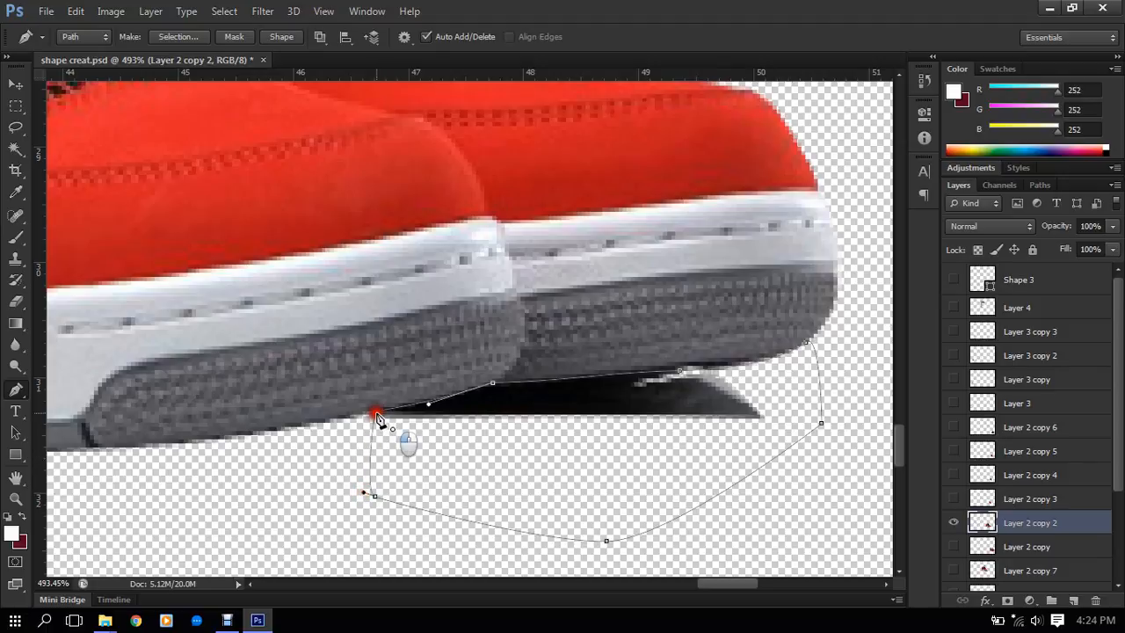
- Convert the path to a selection, delete the shadow under the toes from Layer 2 copy 2, and deselect
key("ctrl+Return")
key("Delete")
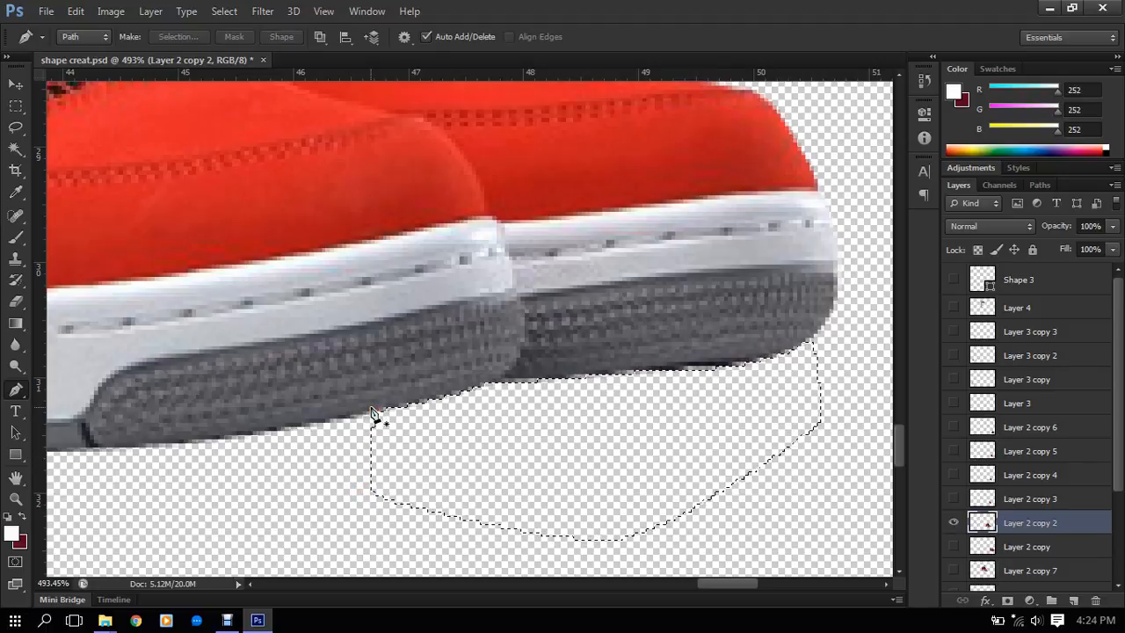
key("ctrl+d")
scroll(405, 184, "down", 5)
scroll(406, 188, "down", 5)
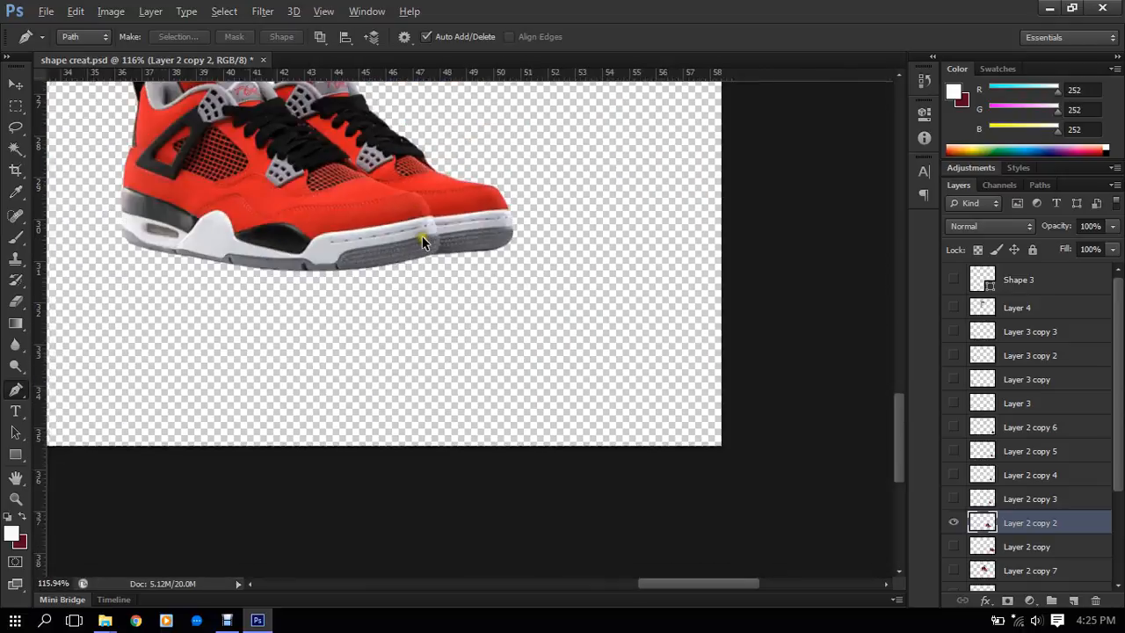
scroll(431, 213, "down", 2)
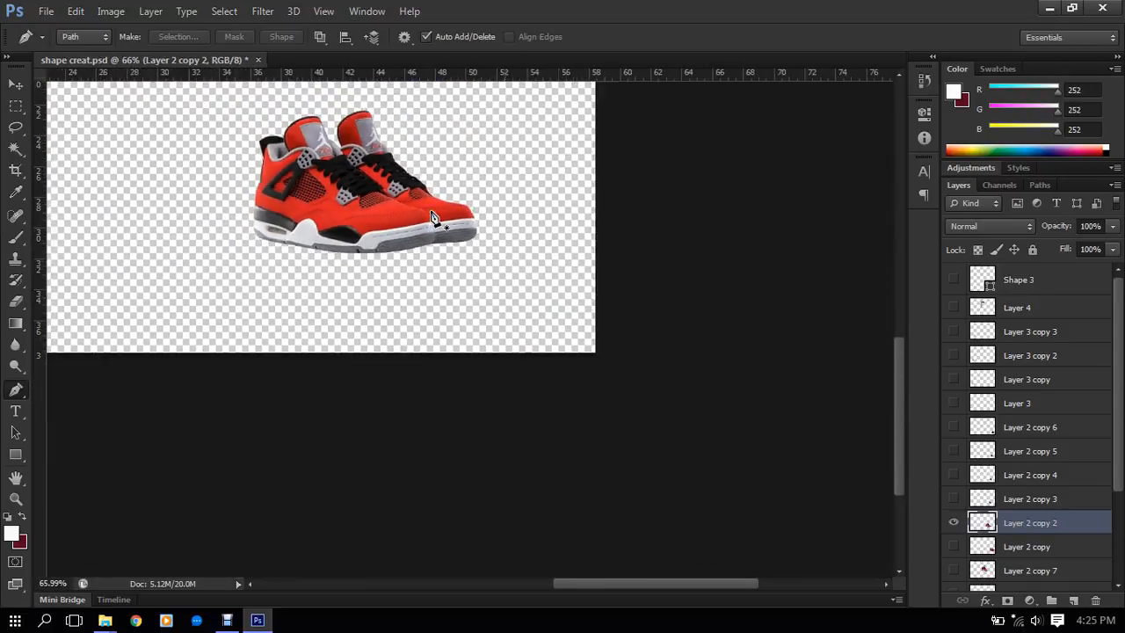
scroll(431, 207, "up", 1)
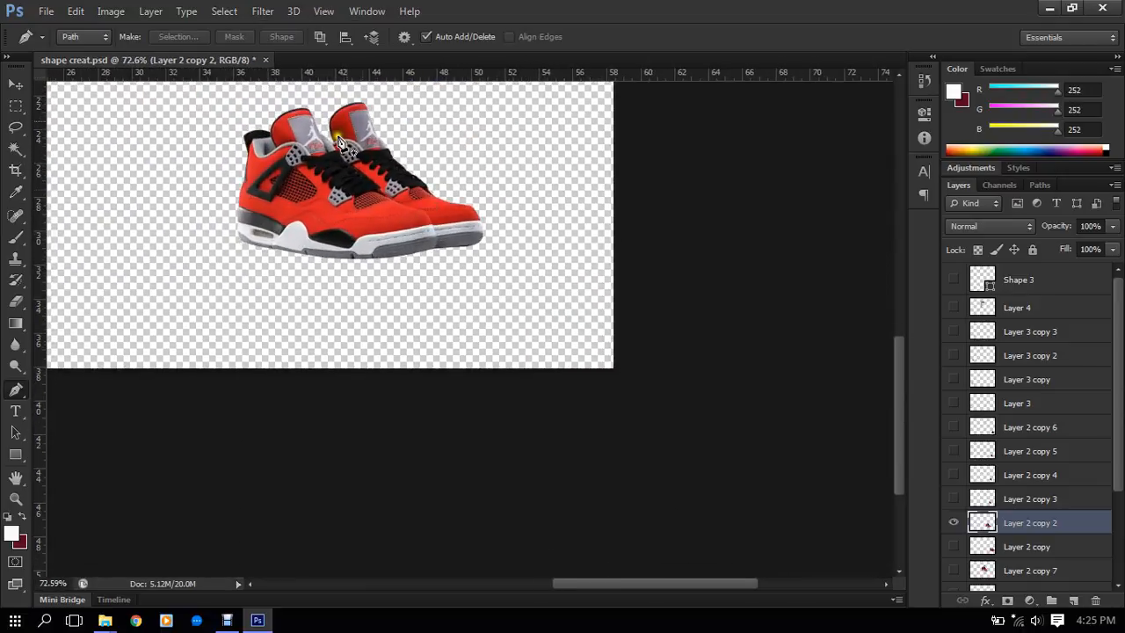
- Close the shape creat.psd document and minimize Photoshop
left_click(266, 60)
left_click(536, 239)
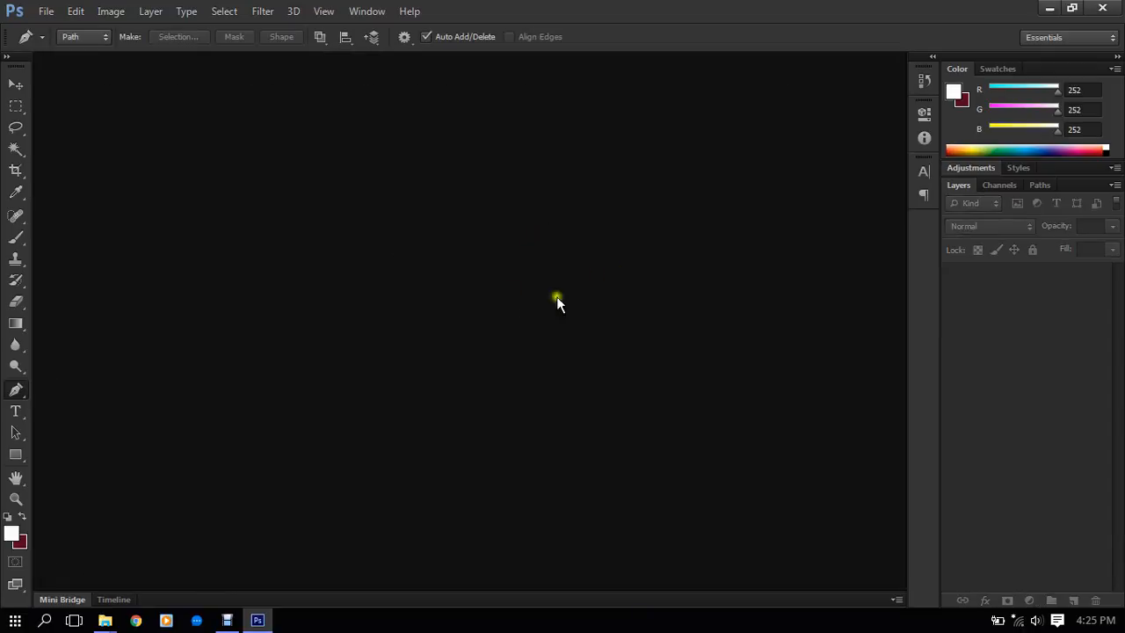
left_click(1049, 9)
right_click(698, 278)
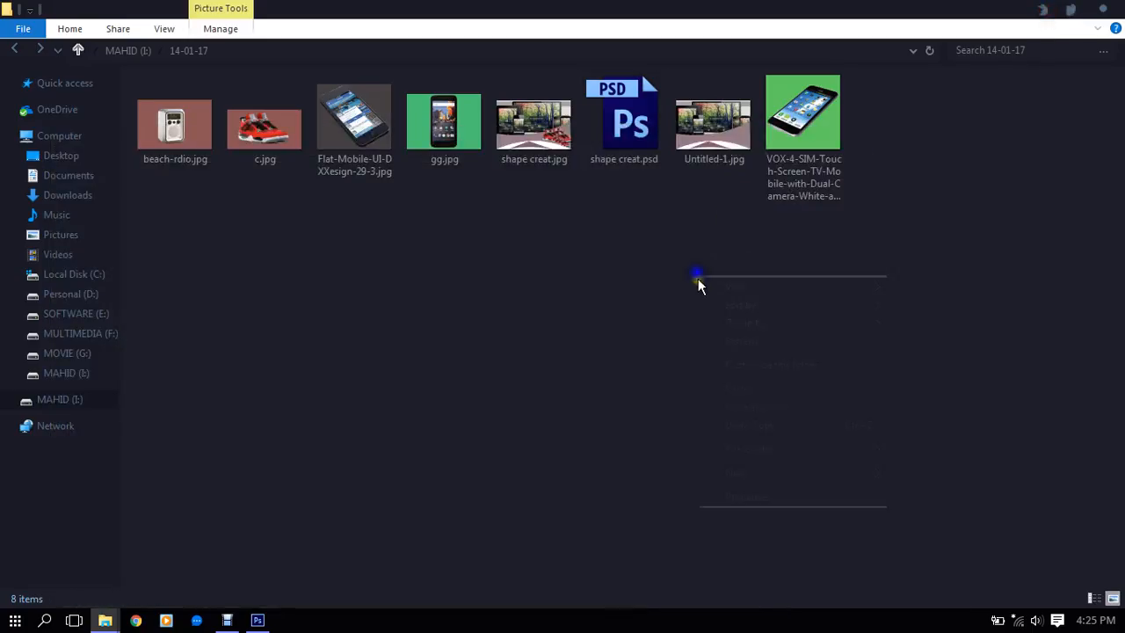
left_click(748, 340)
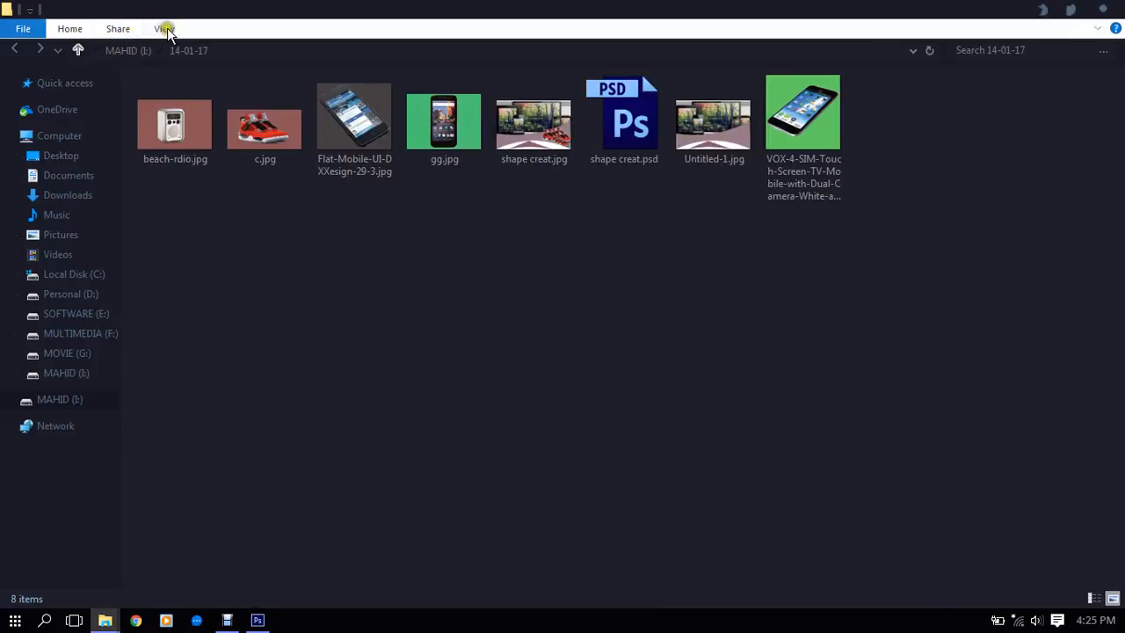
left_click(162, 83)
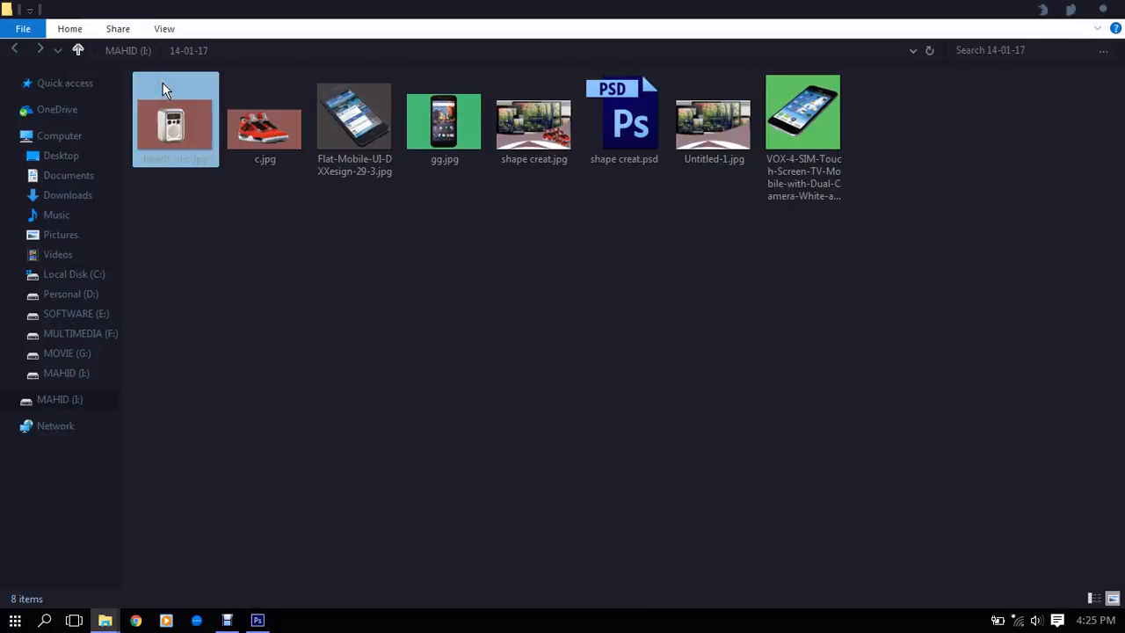
left_click(158, 63)
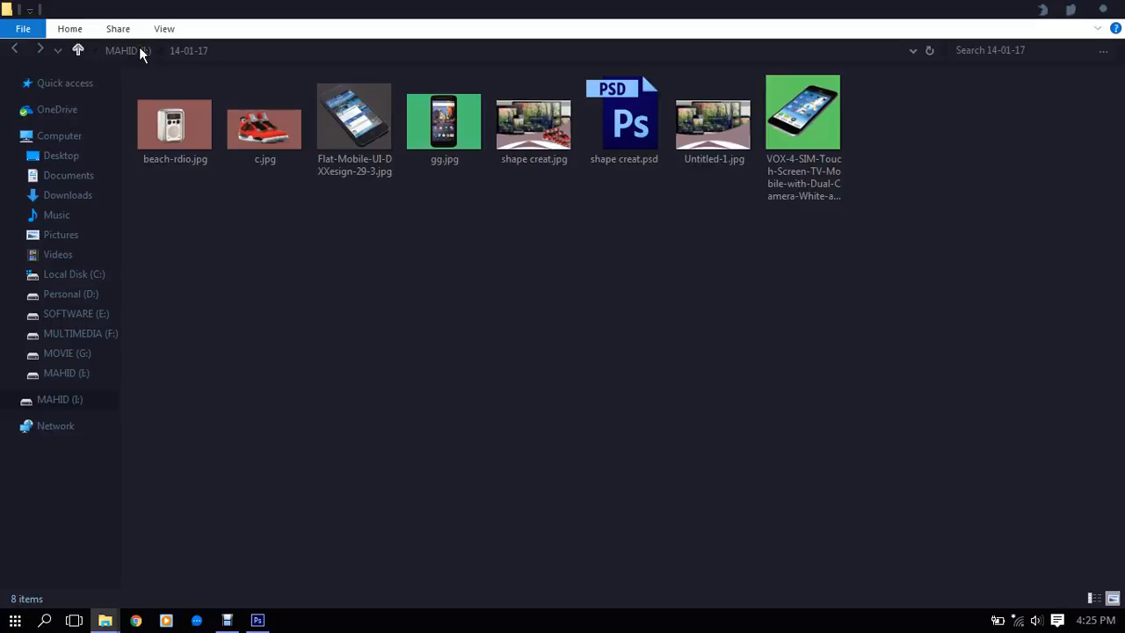
- Go up from the 14-01-17 folder to the I: drive, refresh it, and close the File Explorer window
left_click(139, 46)
left_click(118, 51)
right_click(529, 273)
left_click(600, 341)
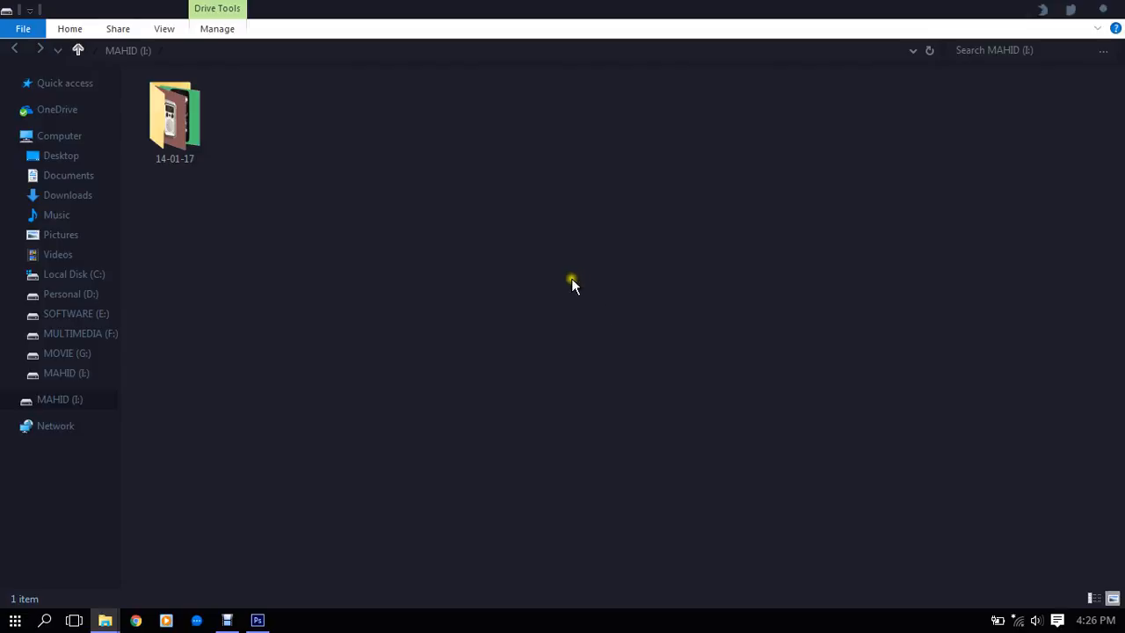
left_click(1107, 9)
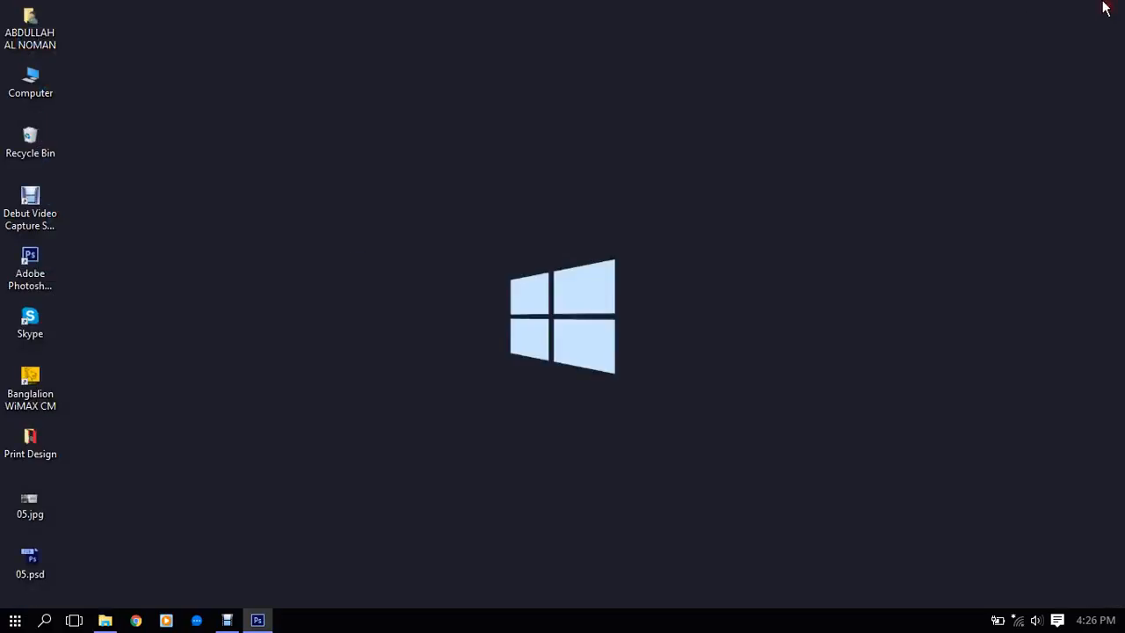
right_click(583, 114)
left_click(647, 165)
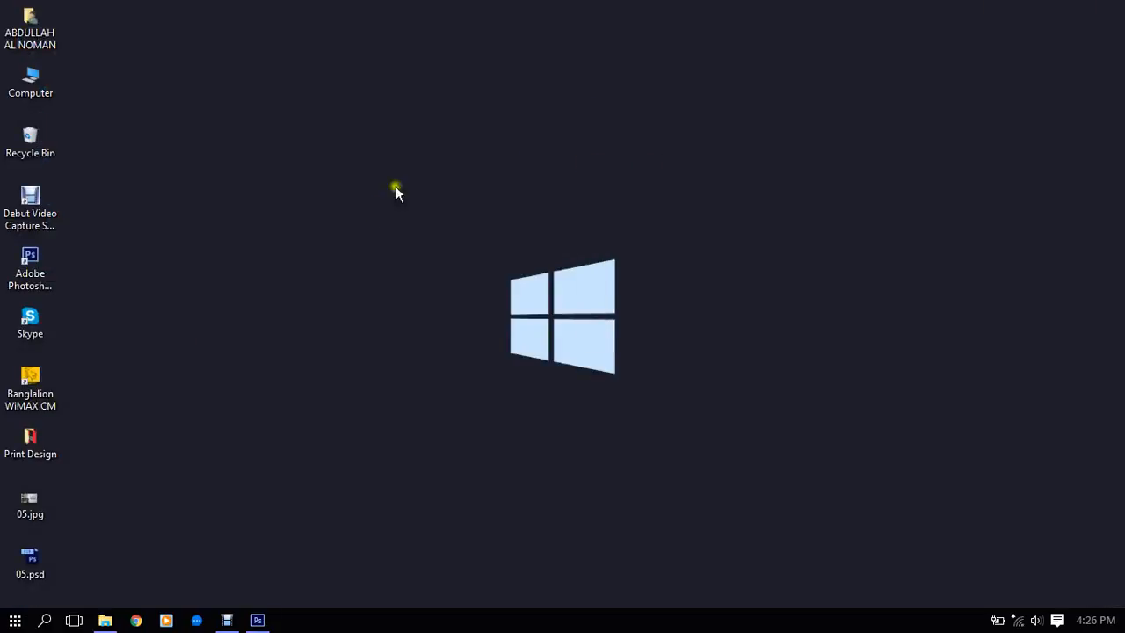
left_click_drag(408, 167, 734, 461)
- Switch to Photoshop and create a new document with the Default Photoshop Size preset, RGB Color and a white background
left_click(257, 621)
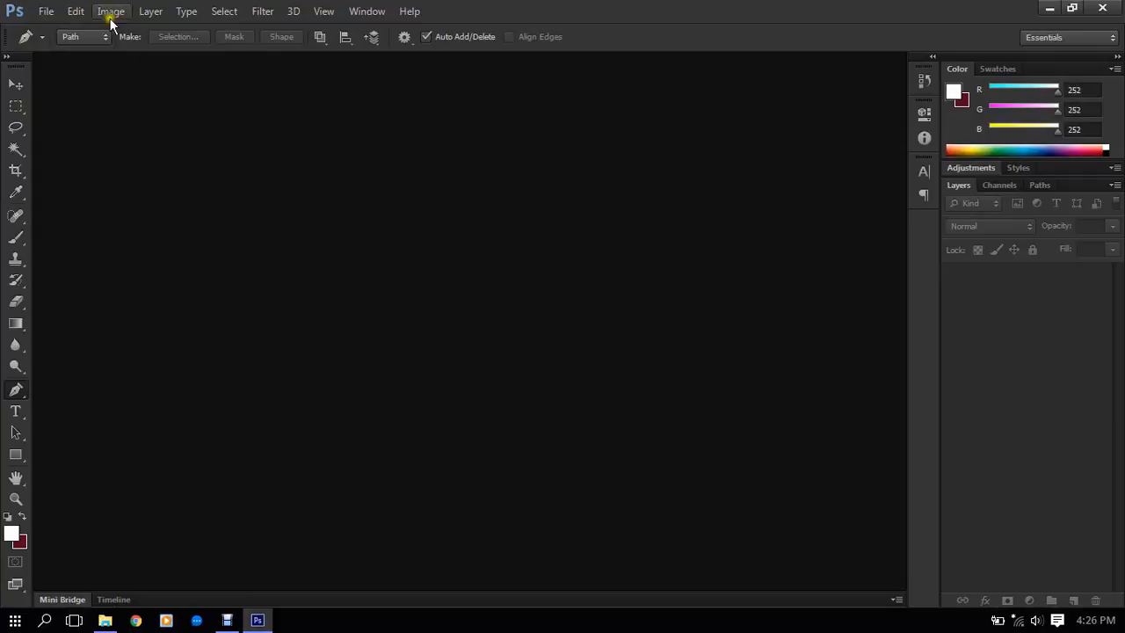
left_click(46, 10)
left_click(64, 29)
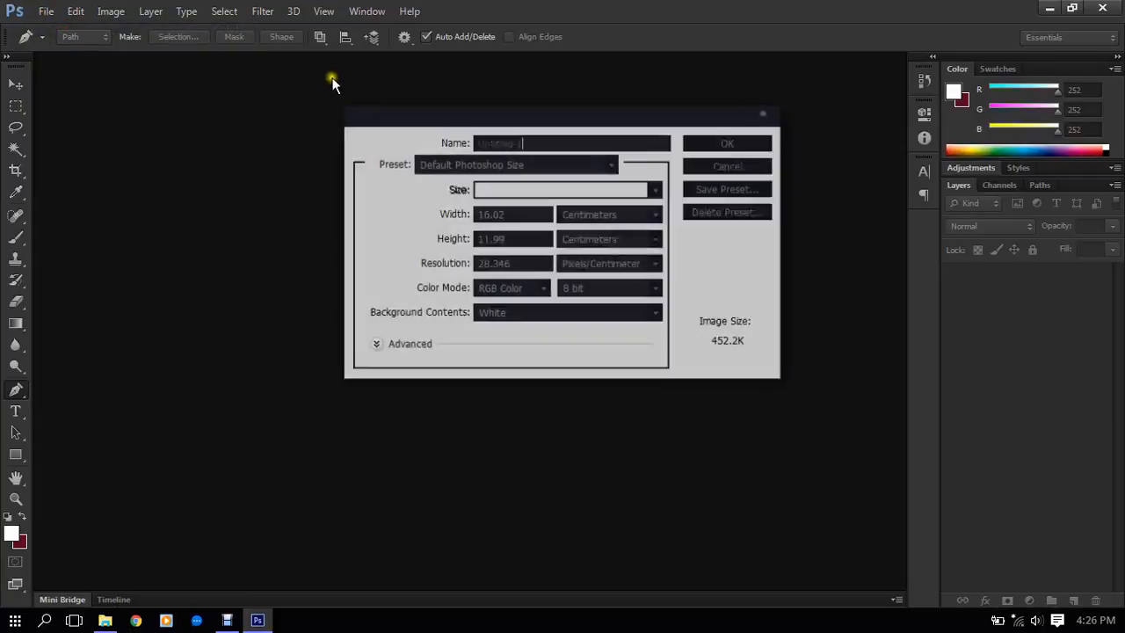
left_click_drag(613, 120, 565, 212)
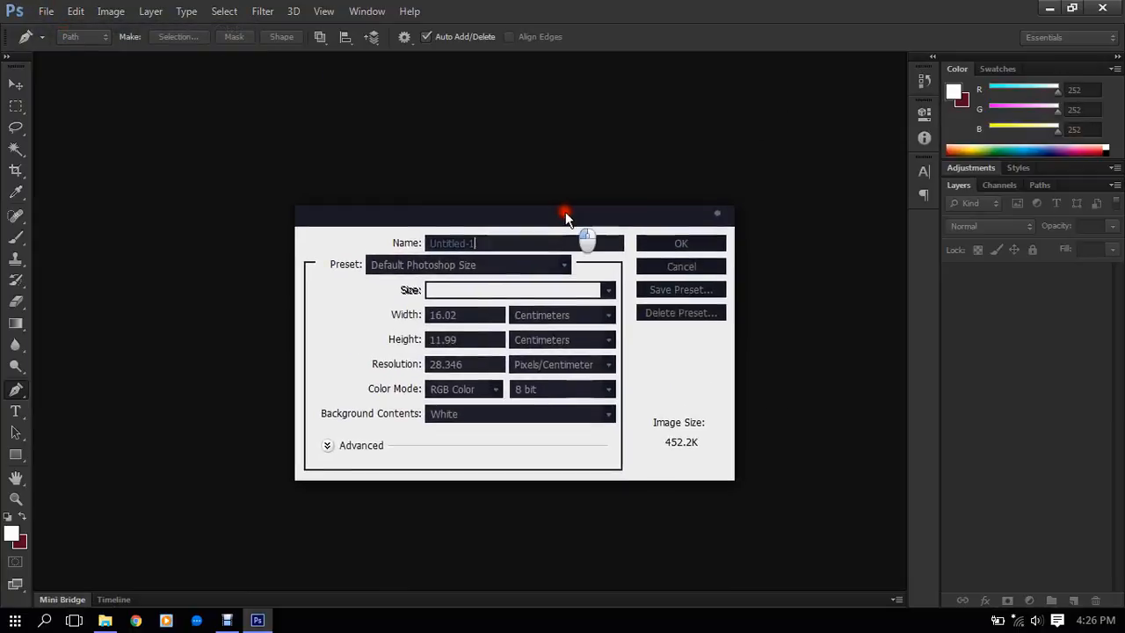
left_click(701, 241)
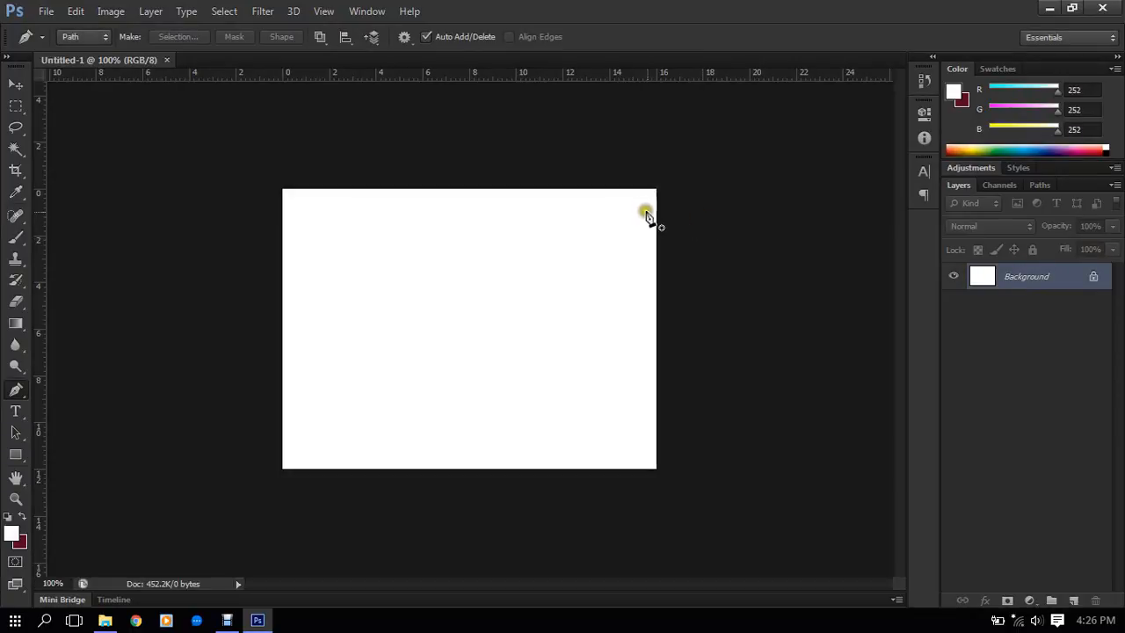
- Draw an upward-arching Pen path segment about 5 cm wide near the middle of the canvas
scroll(648, 216, "up", 5)
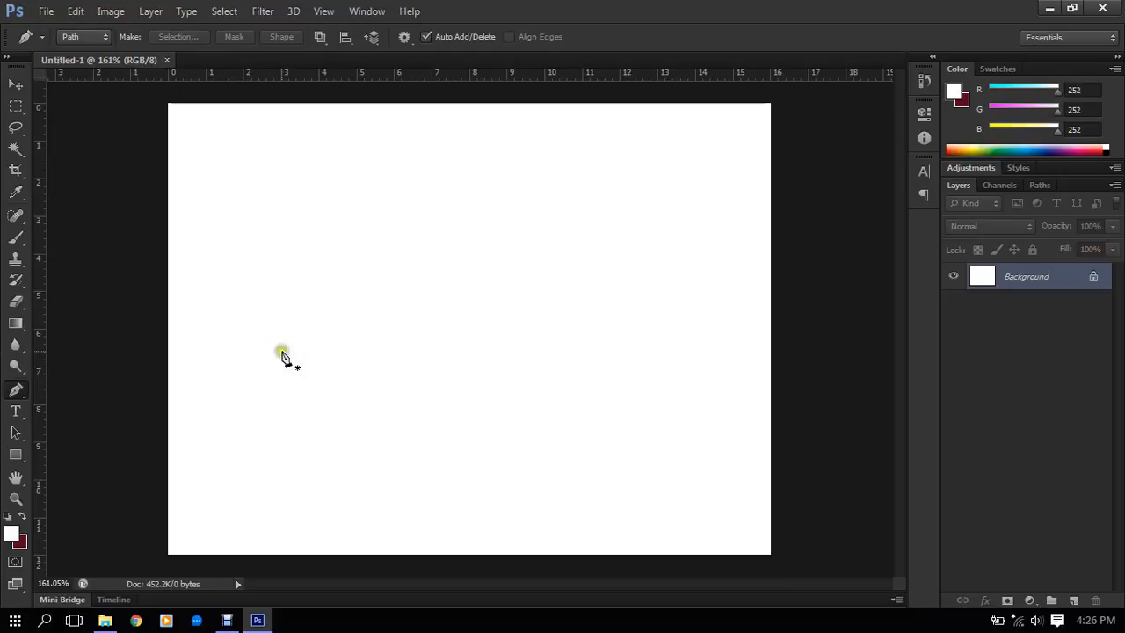
left_click(328, 310)
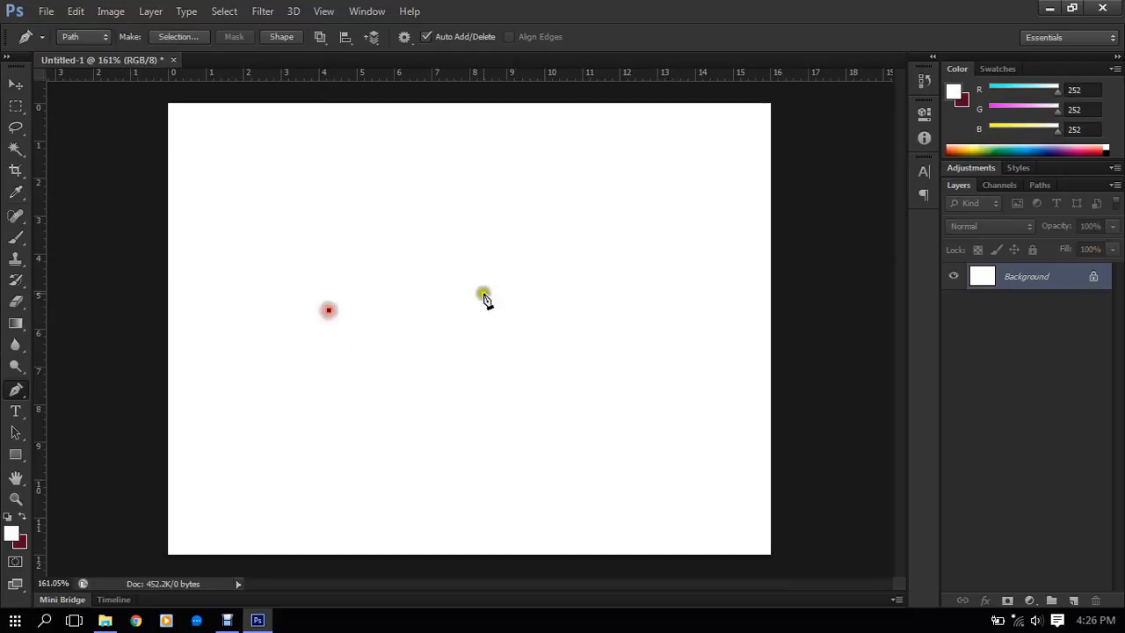
left_click_drag(515, 293, 595, 339)
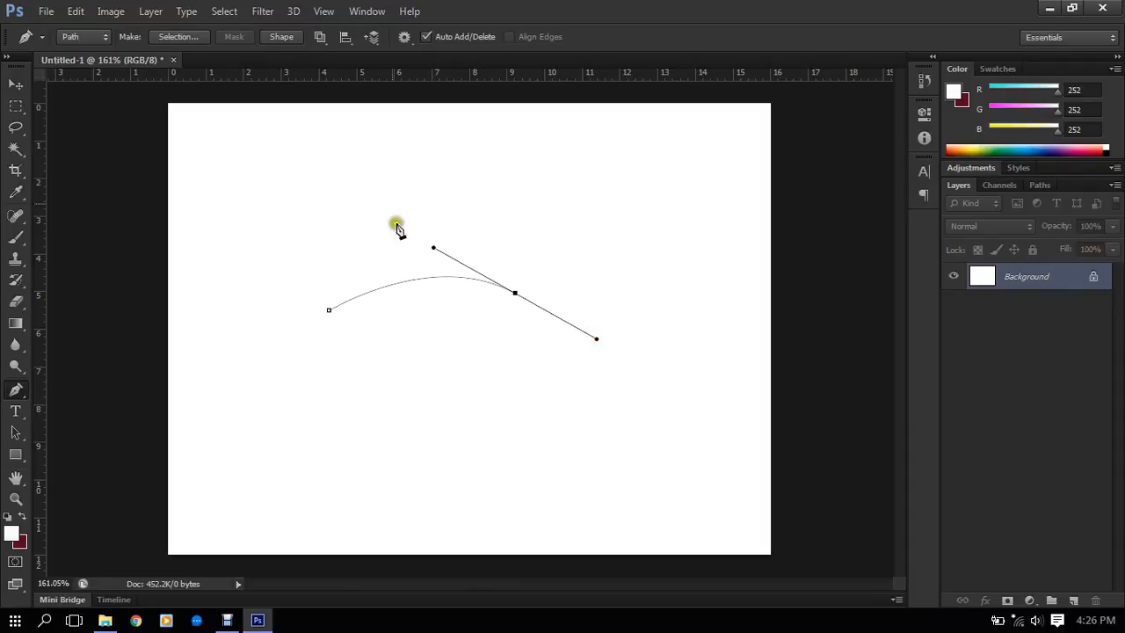
- Look over the Pen tool's path arrangement and path operations options
left_click(374, 38)
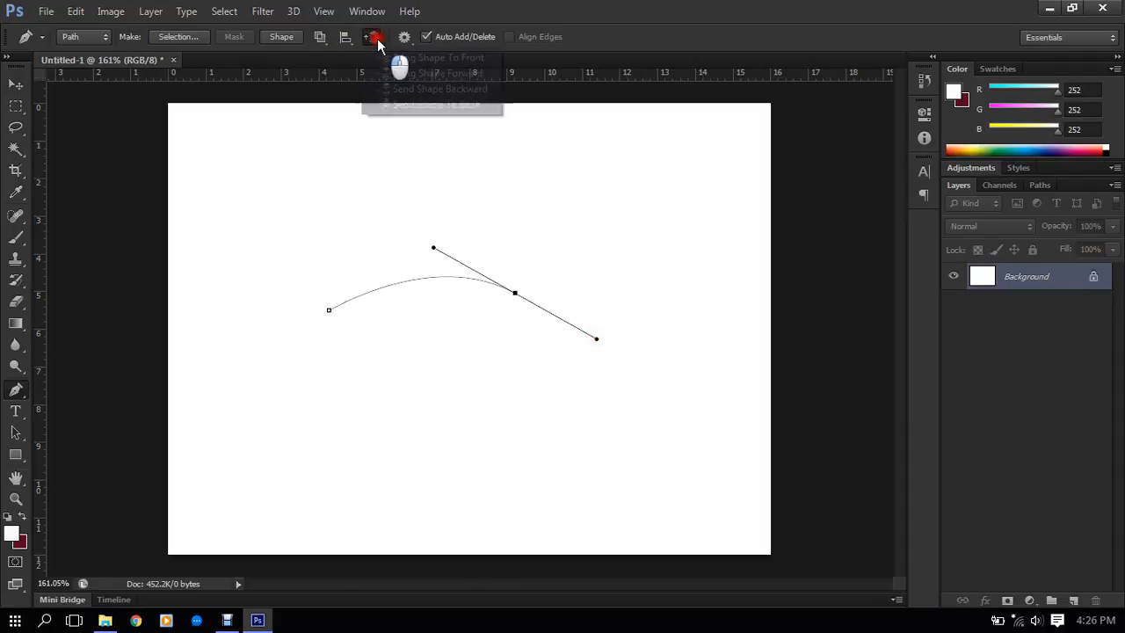
left_click(373, 37)
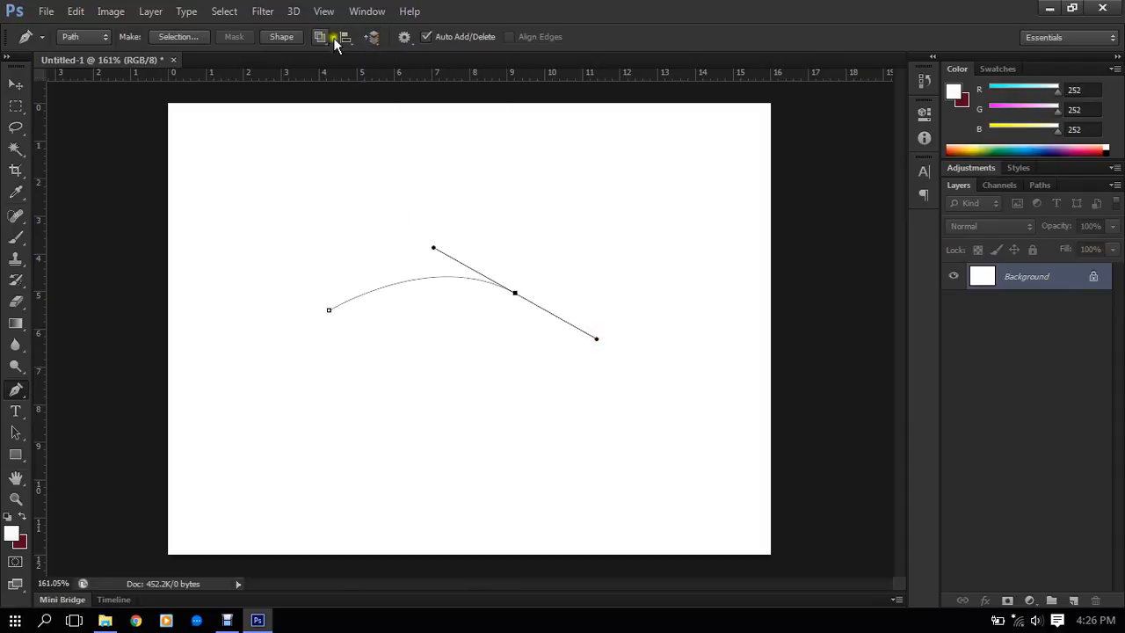
left_click(320, 39)
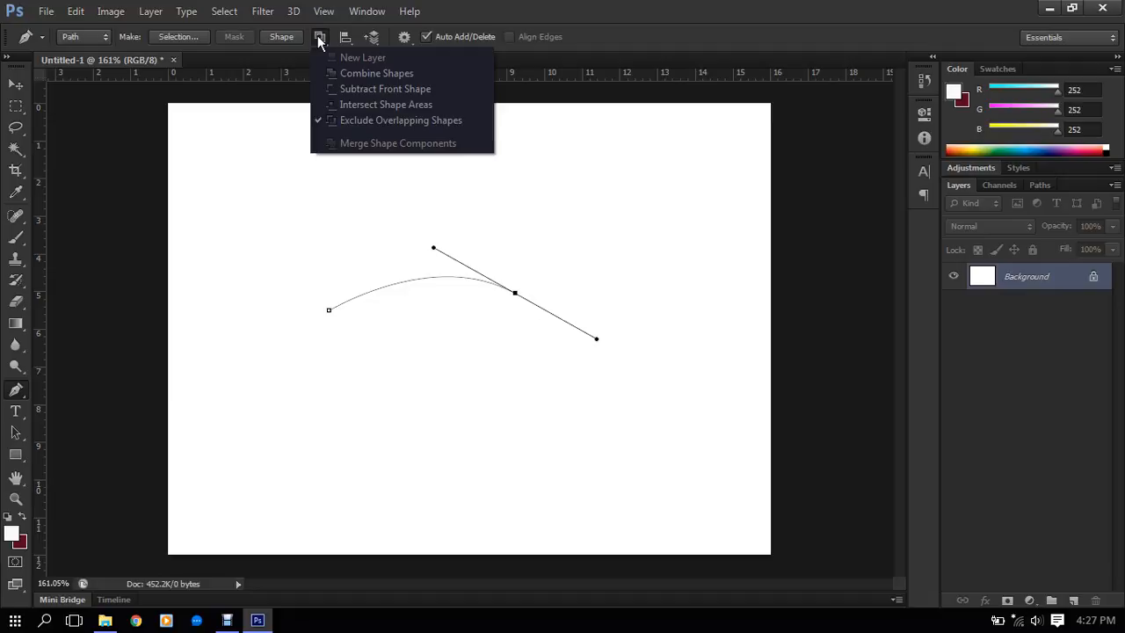
left_click(317, 35)
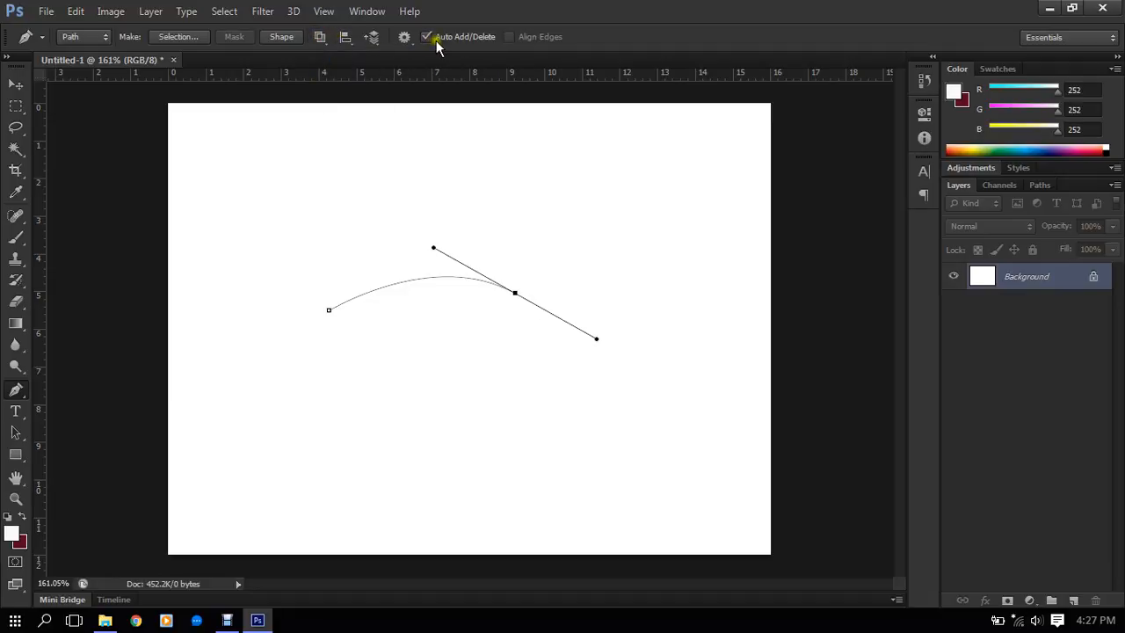
- Turn the curved path into a shape layer and pick its end anchor point with the Pen tool
left_click(278, 37)
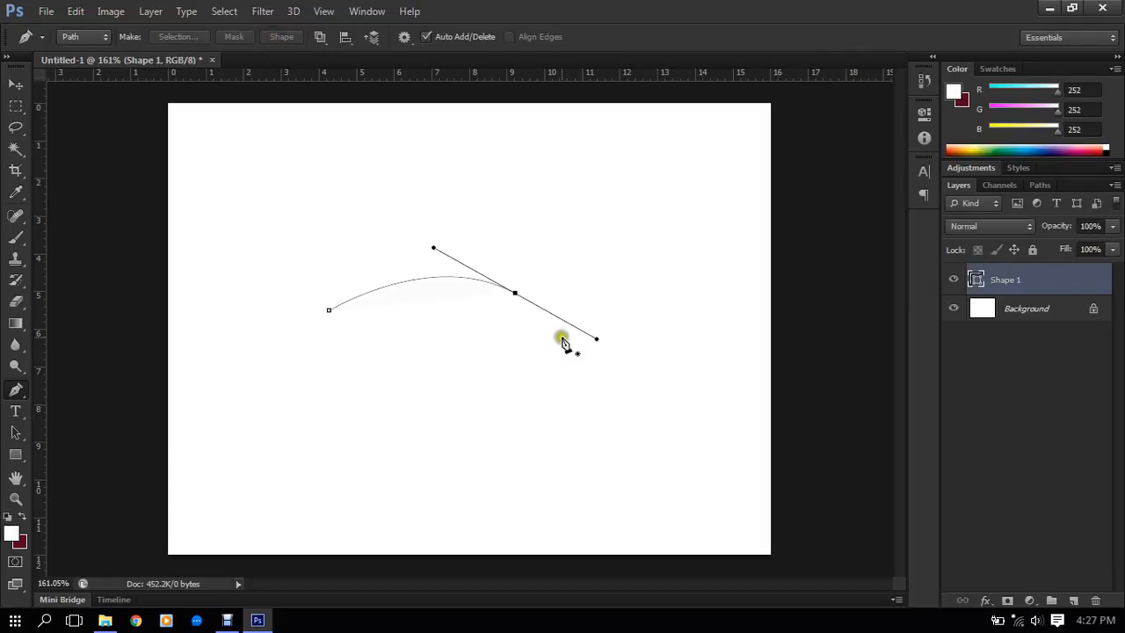
key("alt")
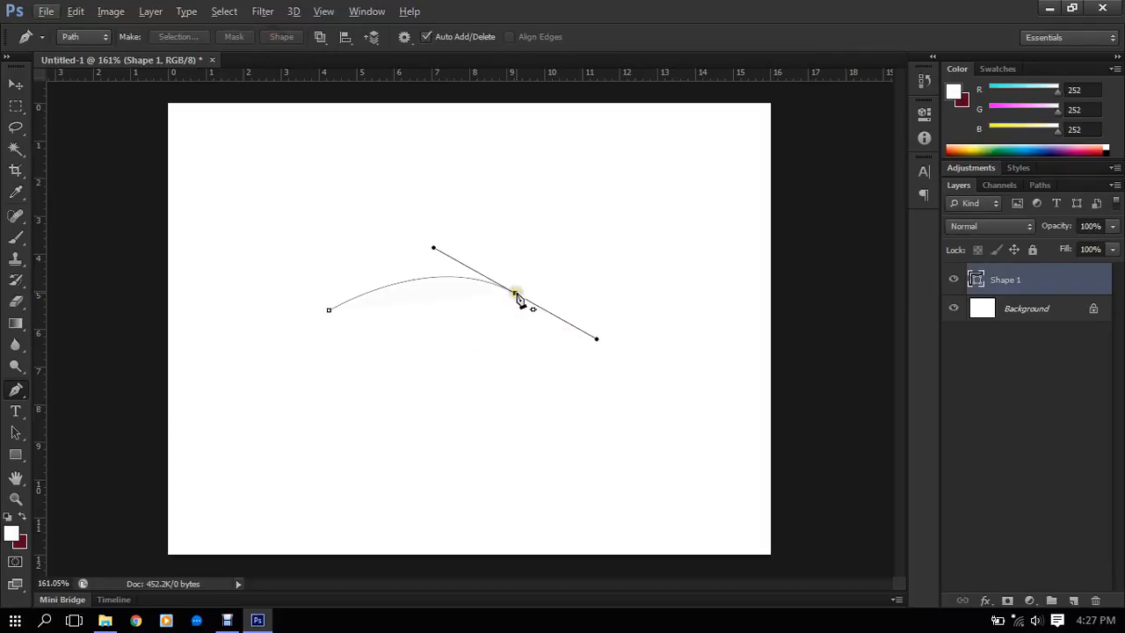
left_click(516, 293)
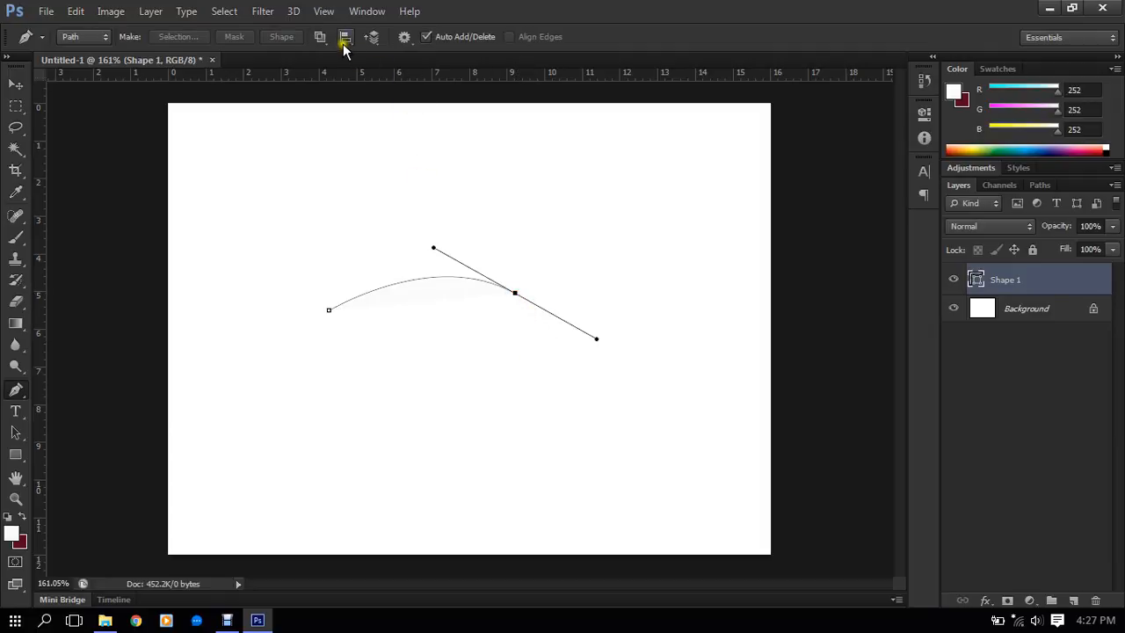
- Check the path arrangement options again with the new shape layer selected
left_click(372, 40)
left_click(371, 40)
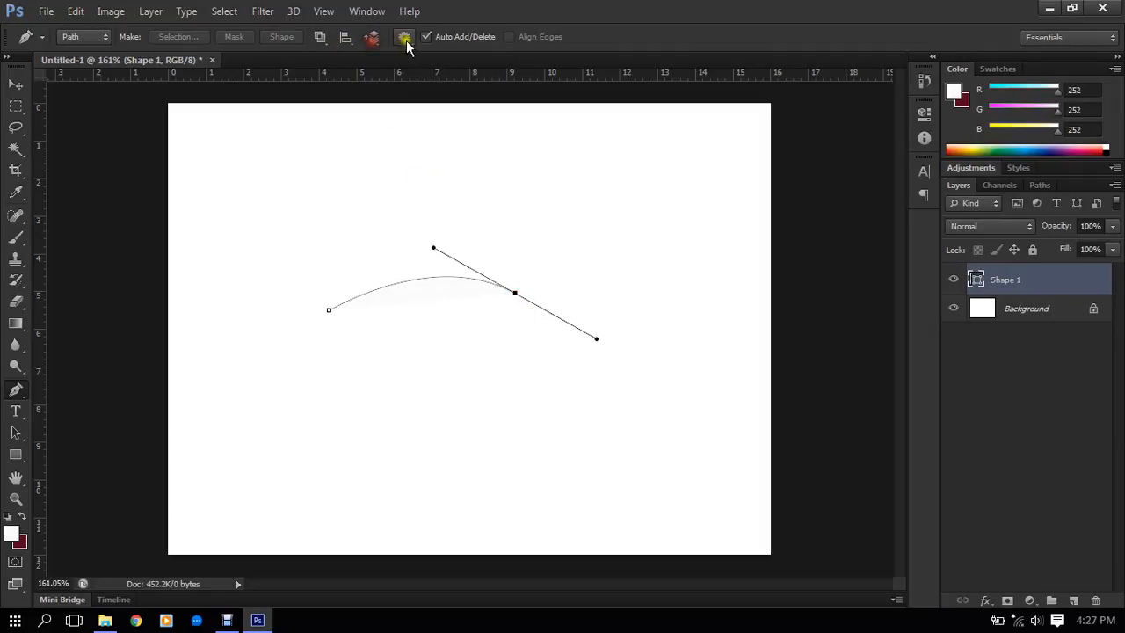
- Enable the Pen tool's Rubber Band option and swing the outgoing direction handle of the shape's end anchor upward
left_click(405, 39)
left_click(405, 39)
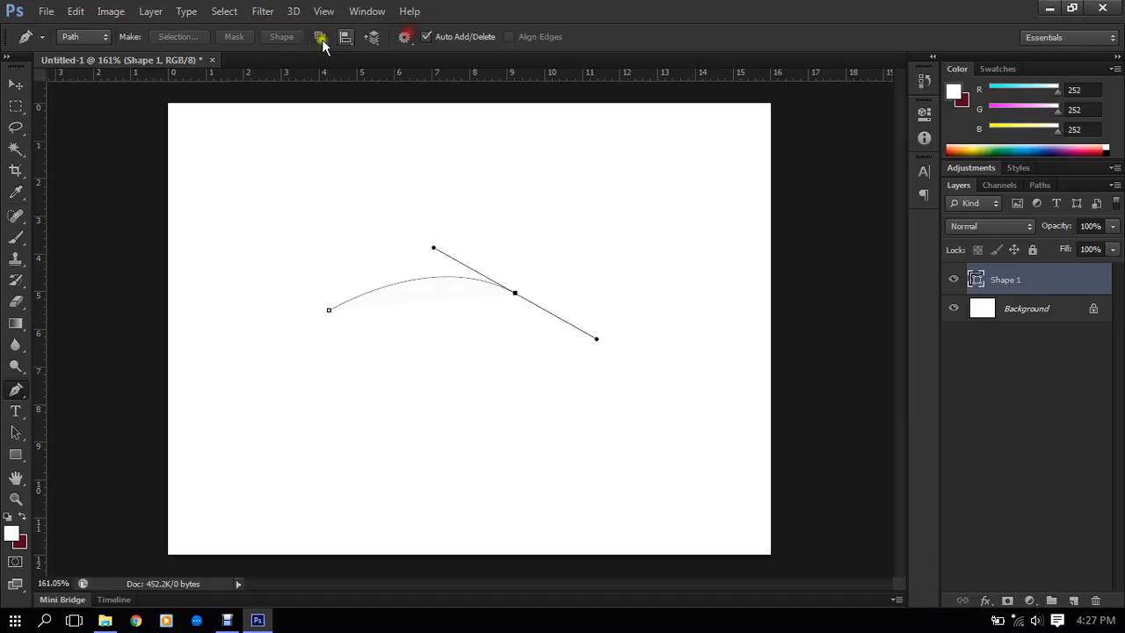
left_click(405, 38)
left_click(377, 58)
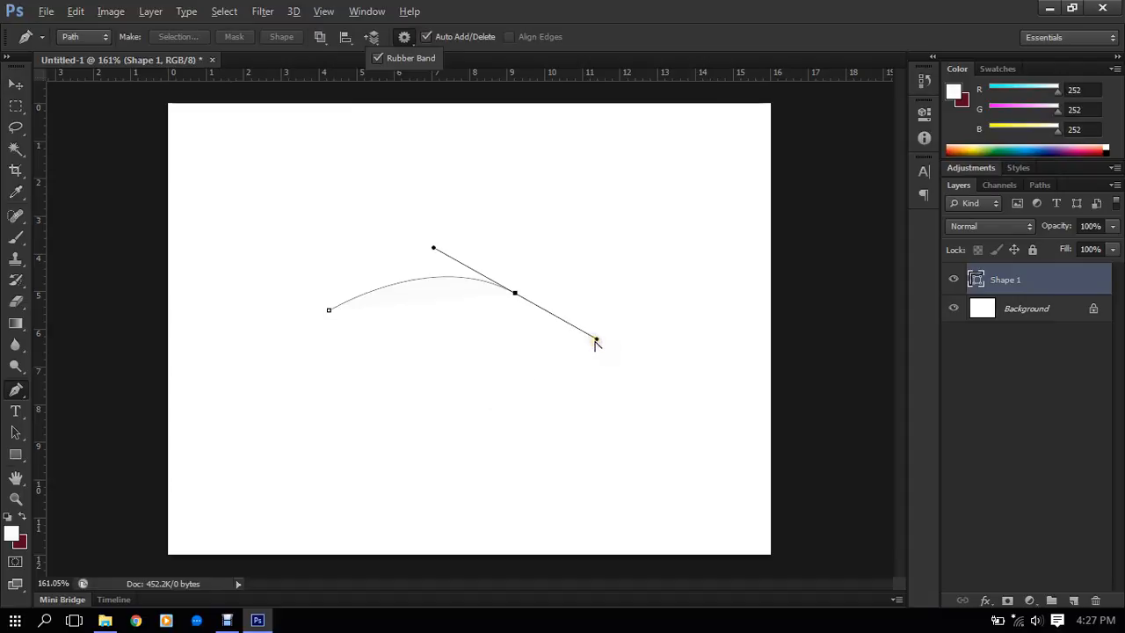
left_click_drag(595, 341, 624, 279, "alt")
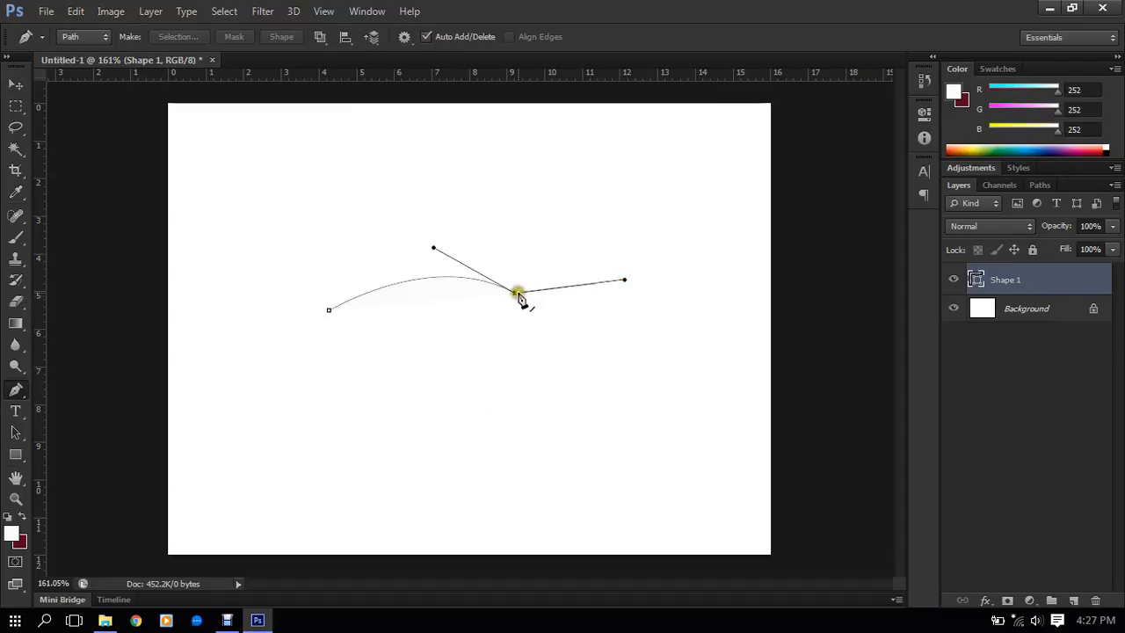
- Delete the Shape 1 layer and turn off the Pen tool's Rubber Band option
left_click(27, 88)
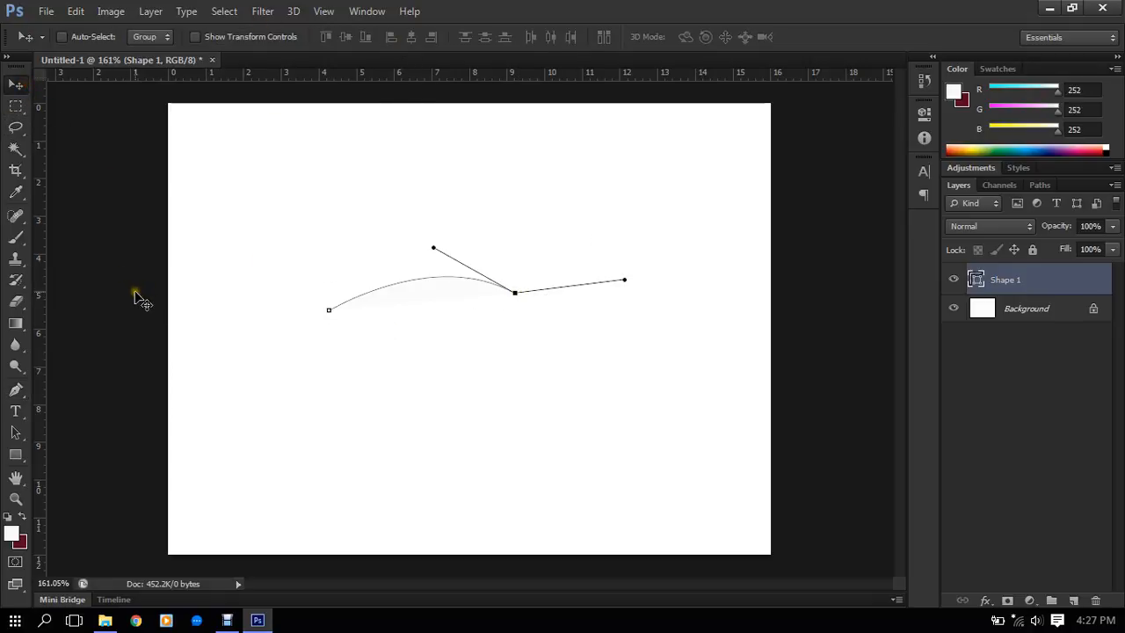
key("Delete")
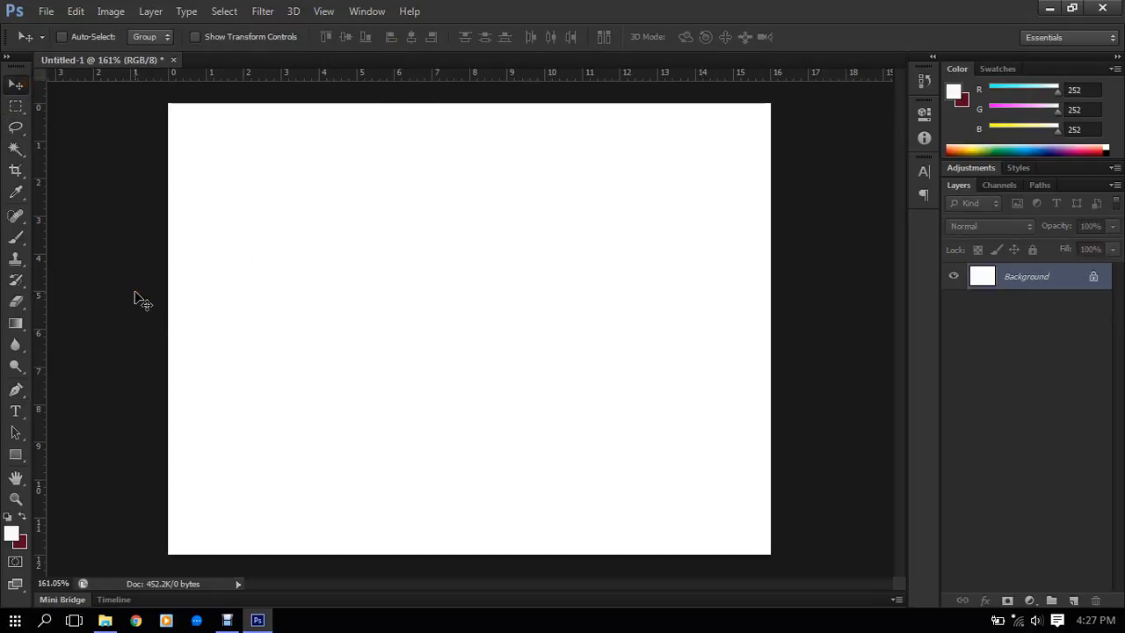
left_click(15, 391)
left_click(404, 37)
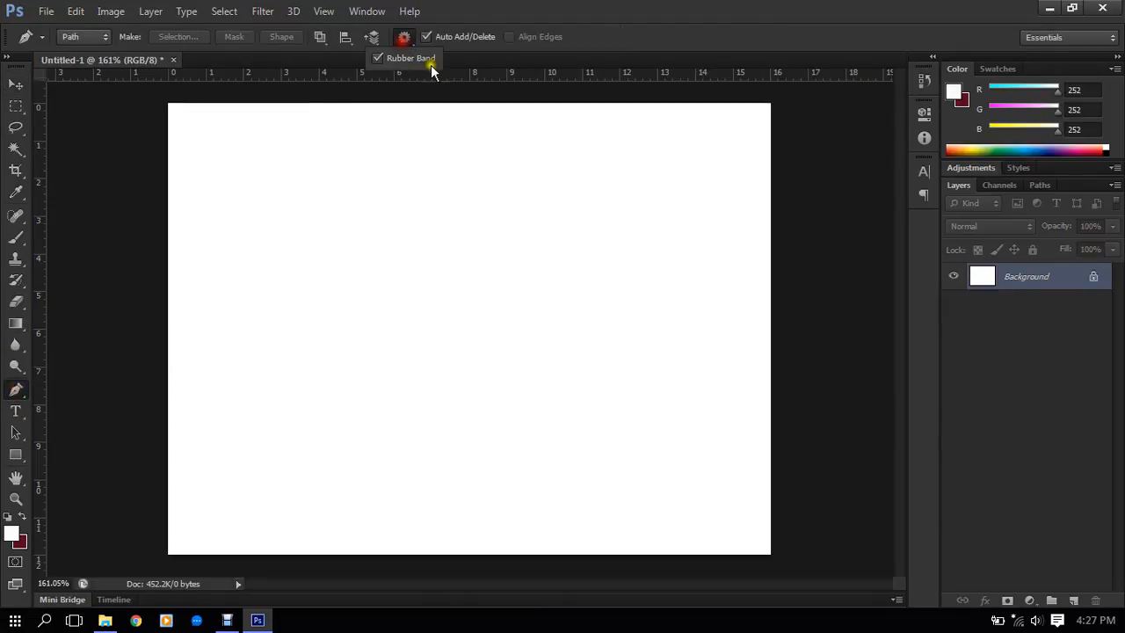
left_click(420, 62)
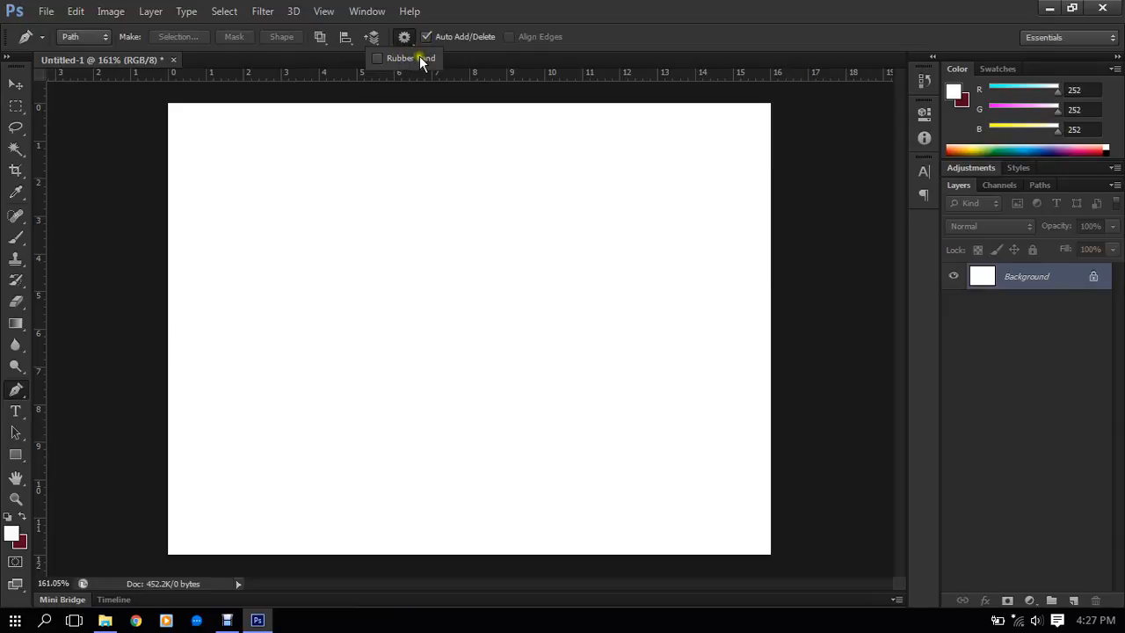
- Draw an upward-arching Pen path segment about 5 cm wide in the left half of the canvas without Rubber Band
left_click(283, 312)
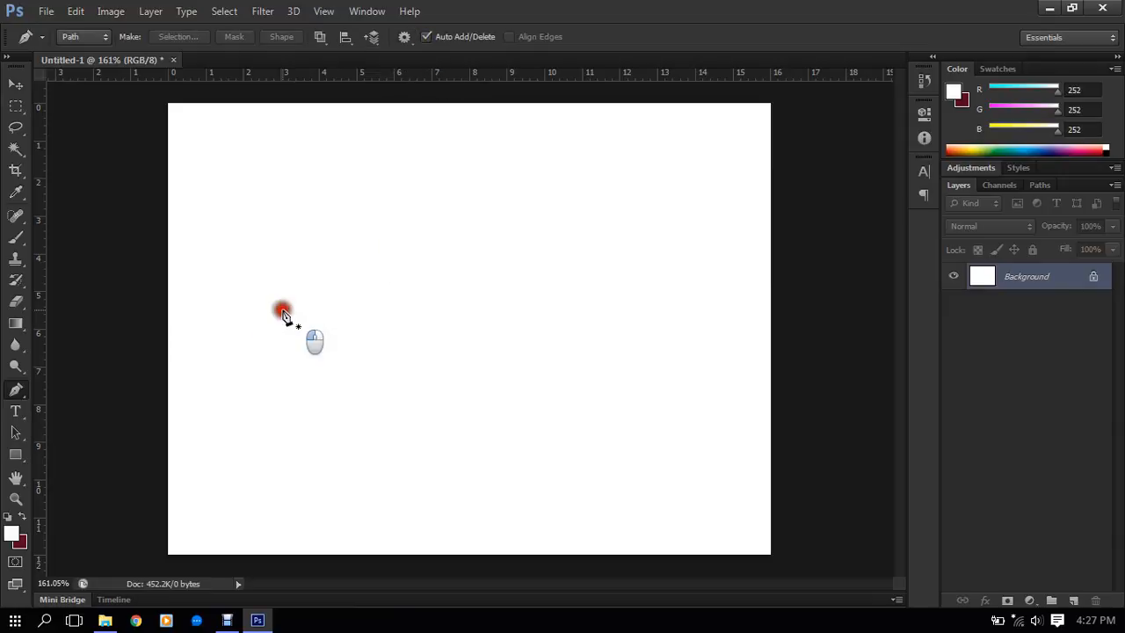
left_click(507, 304)
key("Escape")
left_click(274, 304)
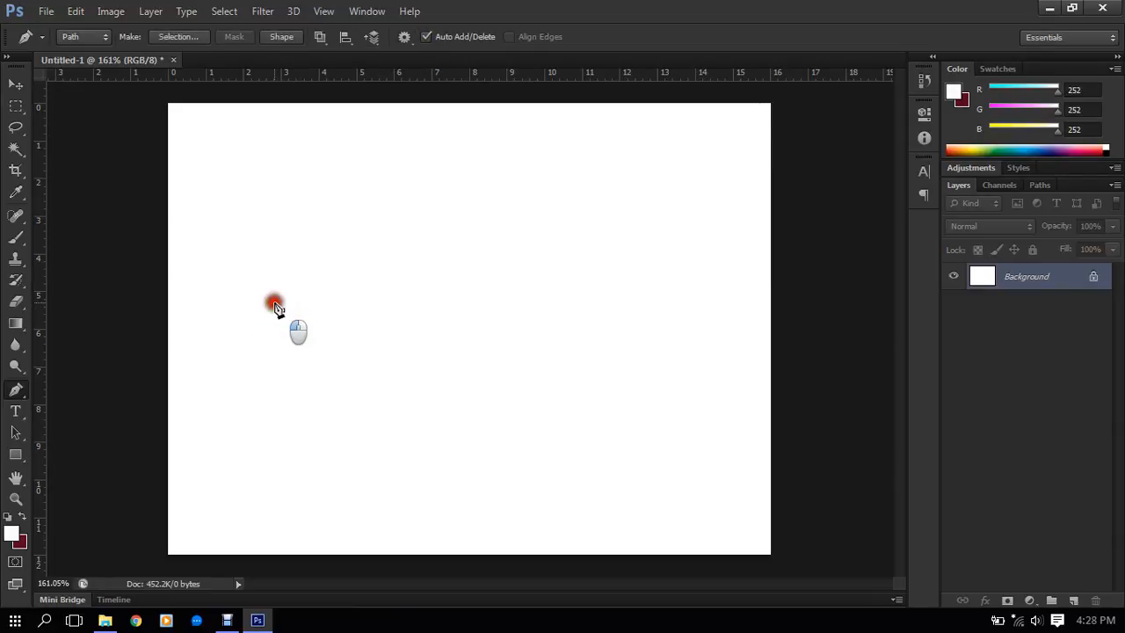
left_click_drag(454, 288, 513, 376)
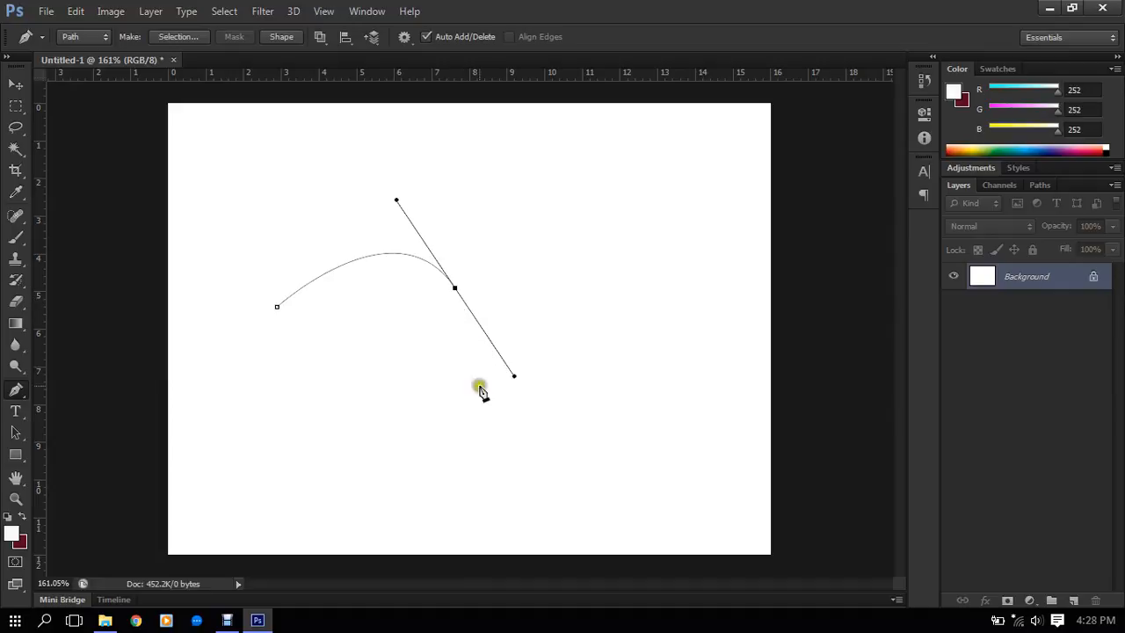
- Turn on Rubber Band and try a downward-curving second segment from the arch's end anchor
left_click(404, 37)
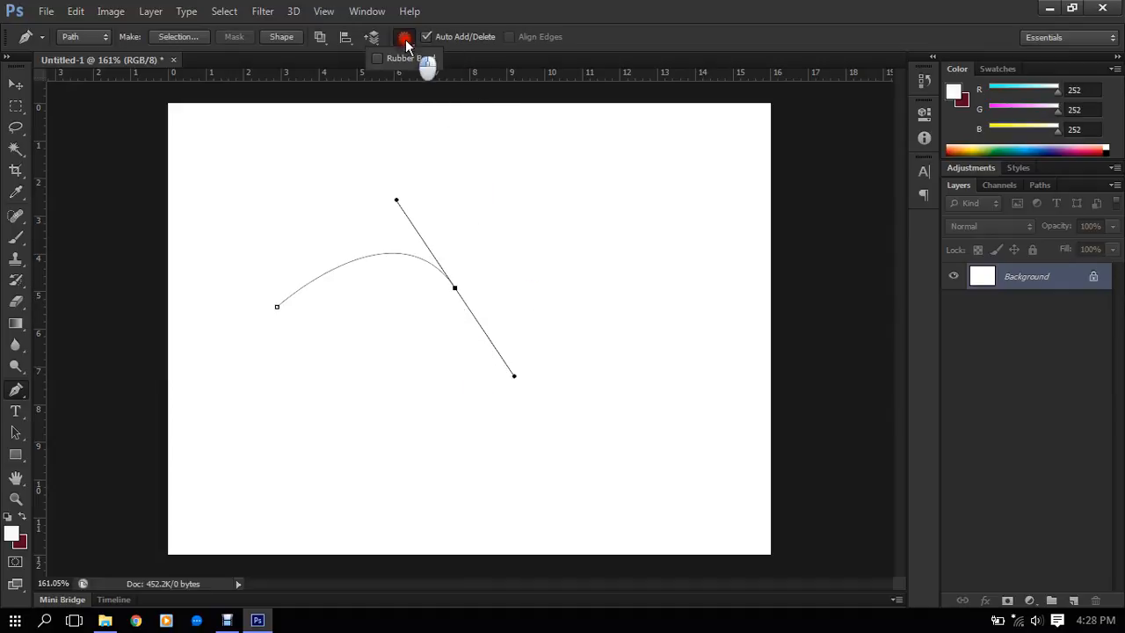
left_click(409, 58)
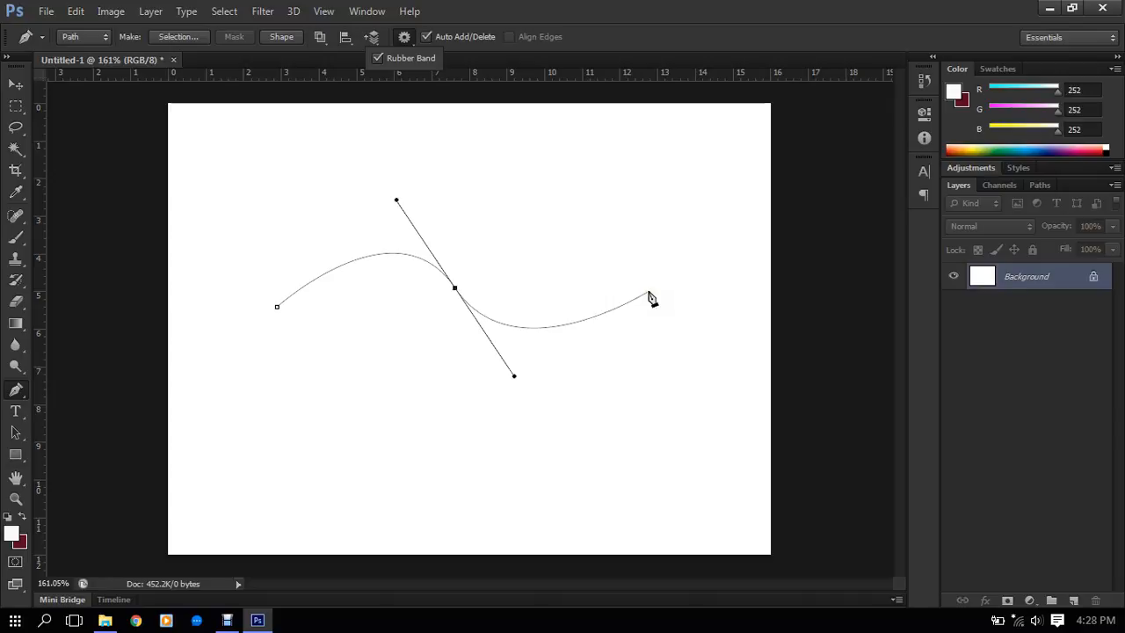
left_click_drag(648, 293, 653, 218)
key("ctrl+z")
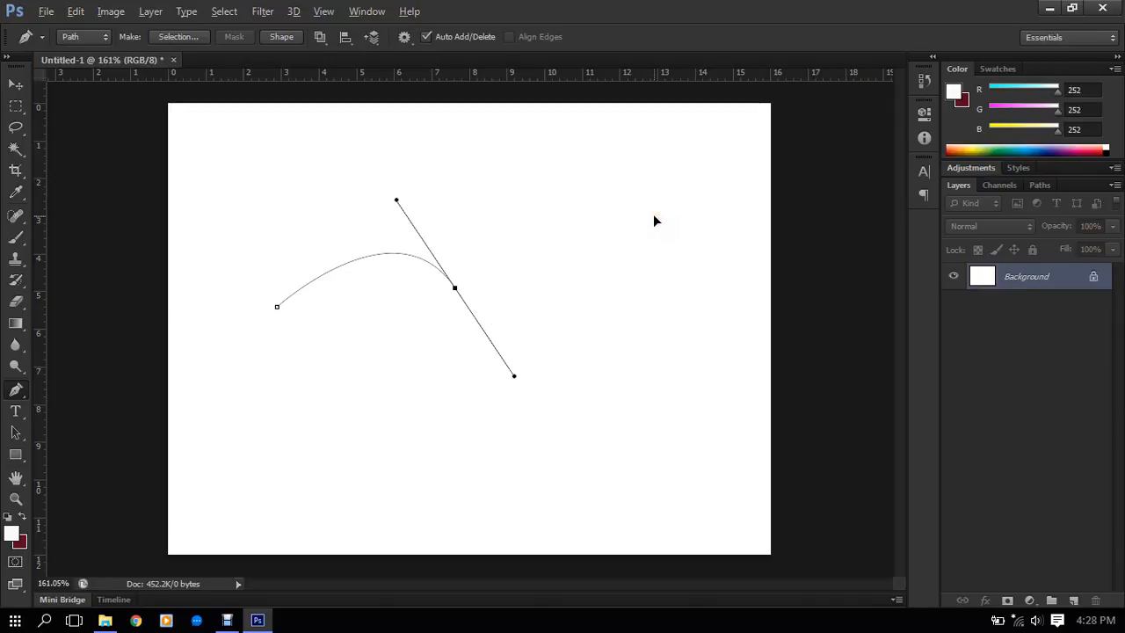
- Extend the arched path with a mix of straight and curved segments looping below it and up its outer side
left_click(404, 37)
left_click(482, 408)
left_click(352, 366)
left_click(327, 480)
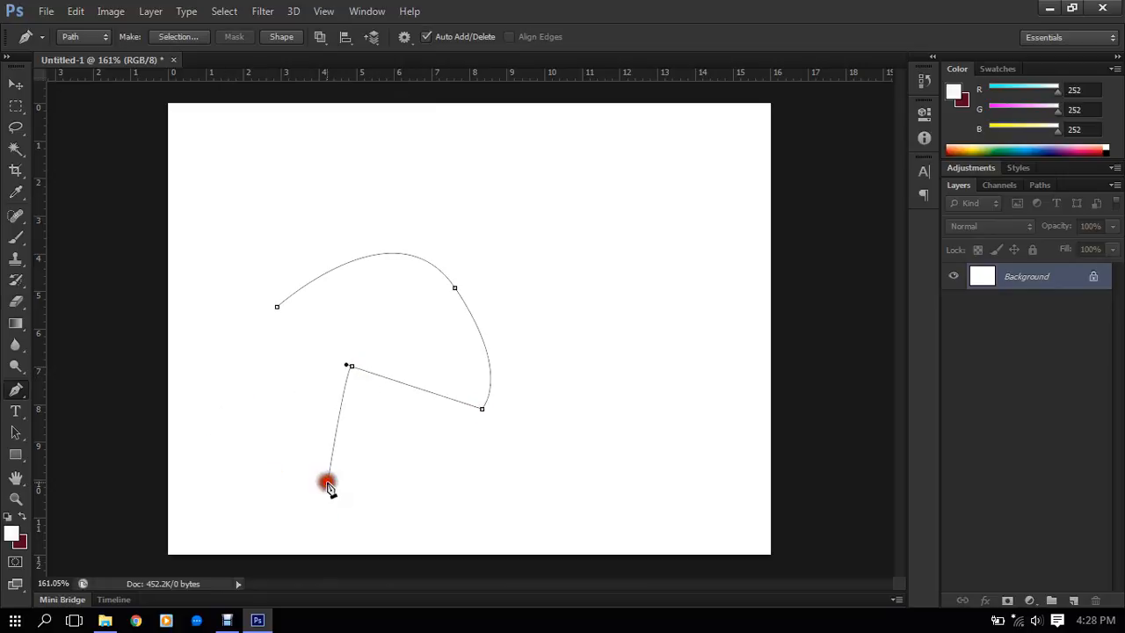
left_click_drag(482, 478, 569, 458)
left_click(538, 263)
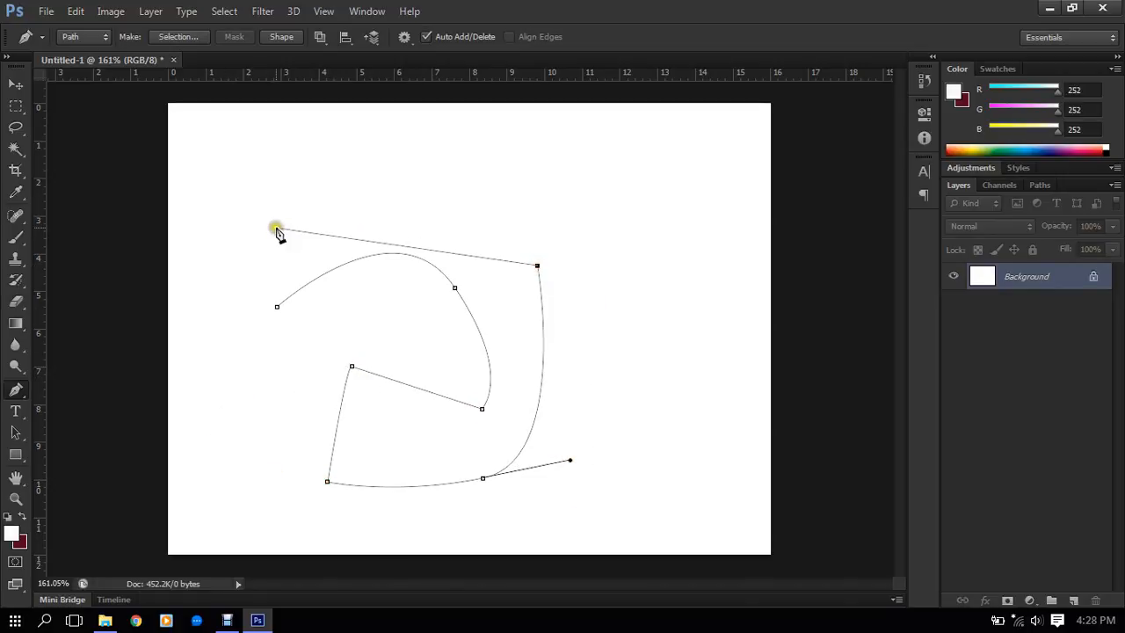
- Undo the looping path until the canvas is empty
key("ctrl+alt+z")
key("ctrl+alt+z")
key("ctrl+alt+z")
key("ctrl+alt+z")
key("ctrl+alt+z")
key("ctrl+alt+z")
key("ctrl+alt+z")
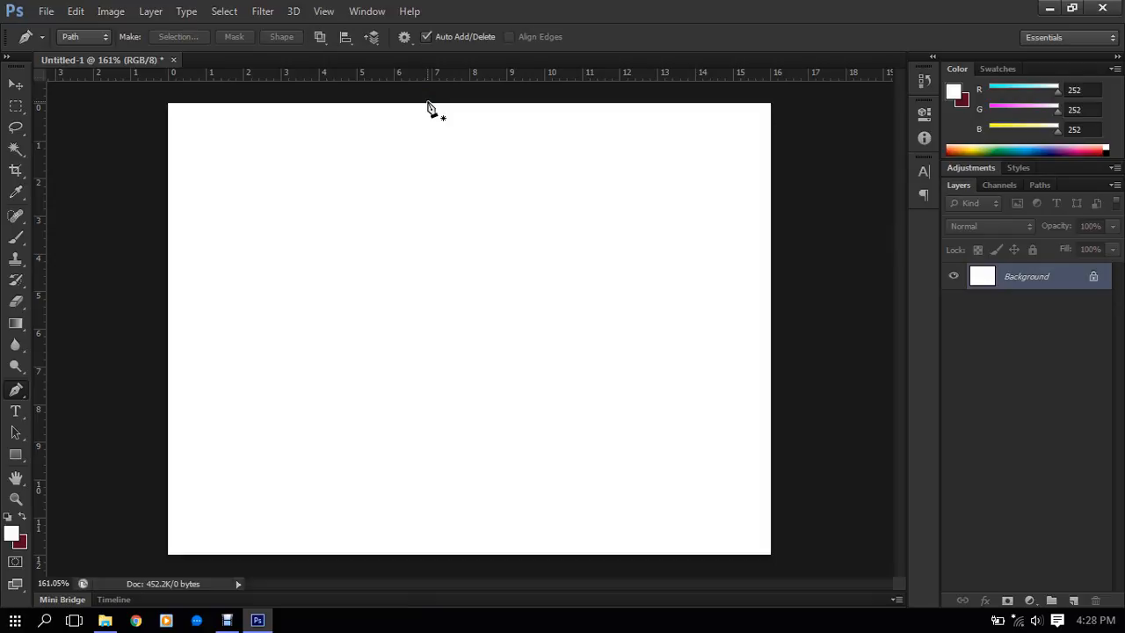
- Draw an arched path segment about 4 cm wide and swing its end anchor's outgoing handle inward to change the next curve's direction
left_click(327, 303)
left_click_drag(485, 302, 561, 427)
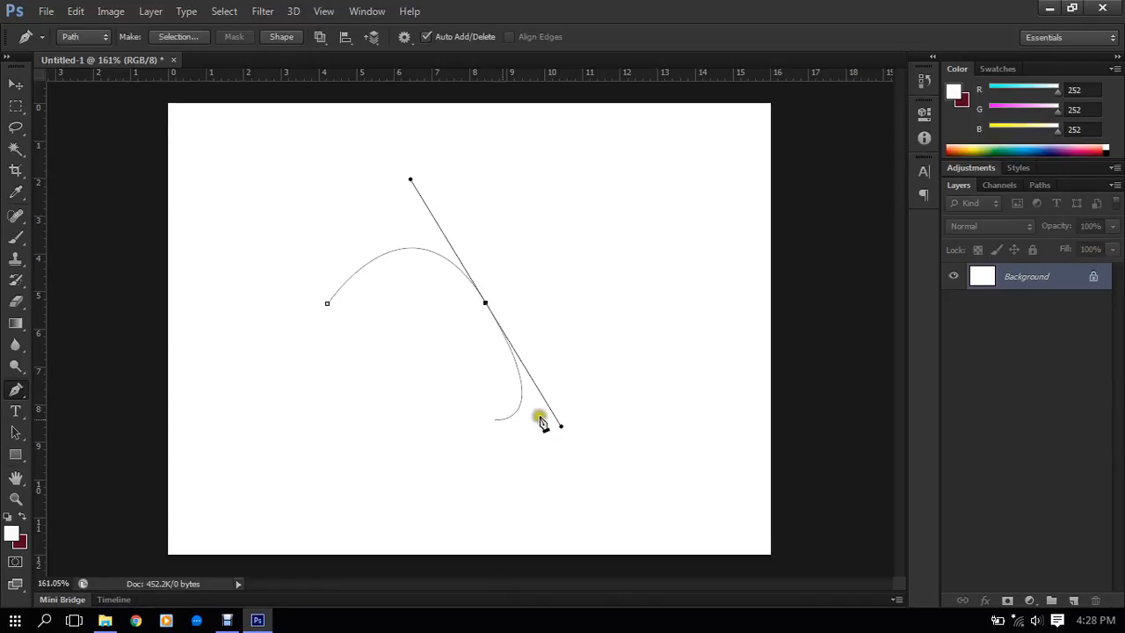
left_click_drag(561, 426, 517, 443)
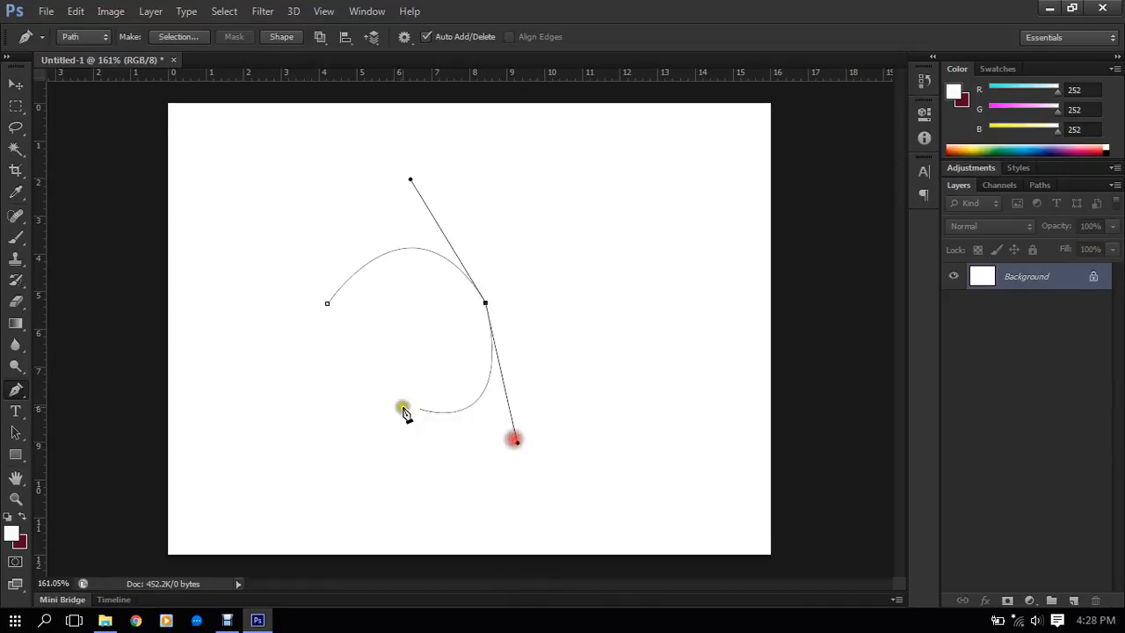
left_click(370, 383)
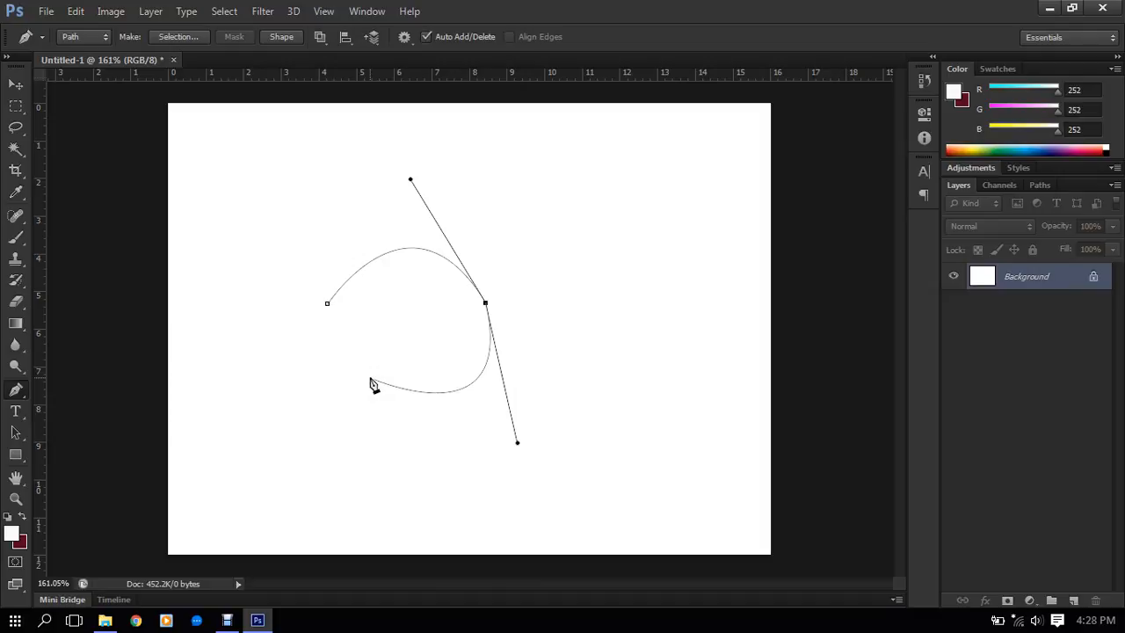
left_click(371, 381)
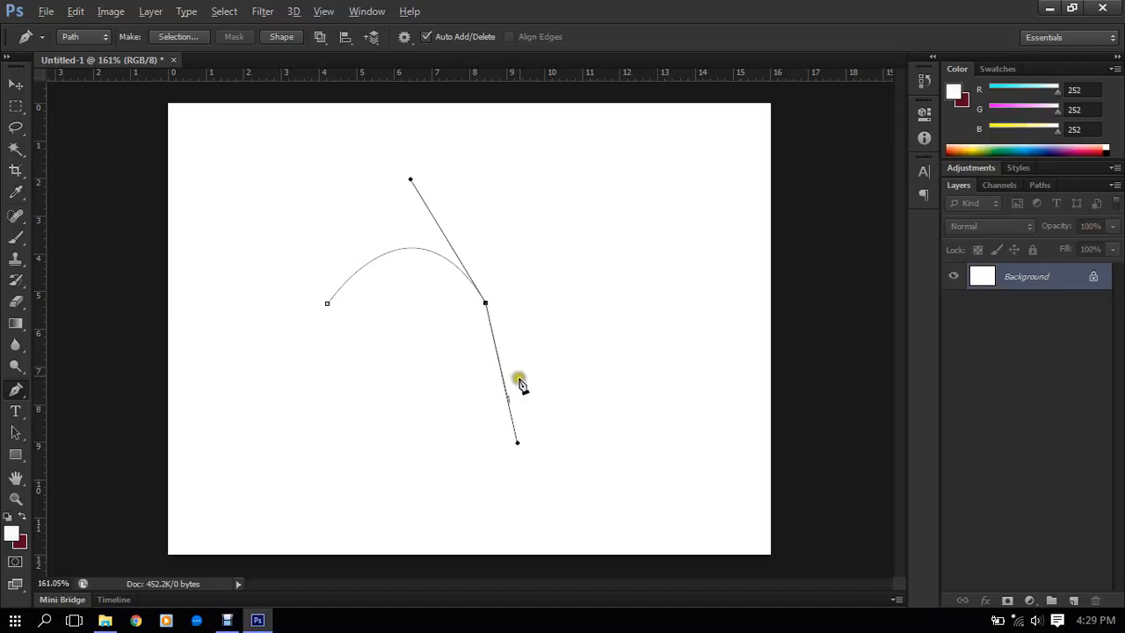
- Remove the outgoing handle from the arch's end anchor and add two straight segments running back beneath the arch
left_click(486, 304)
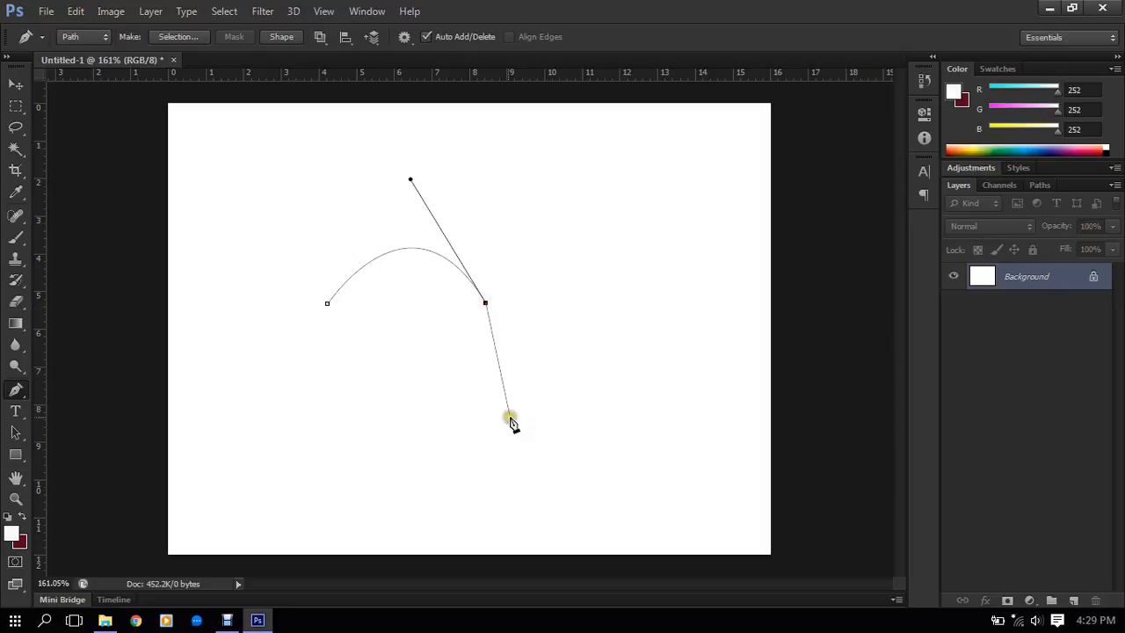
left_click(447, 402)
left_click(355, 361)
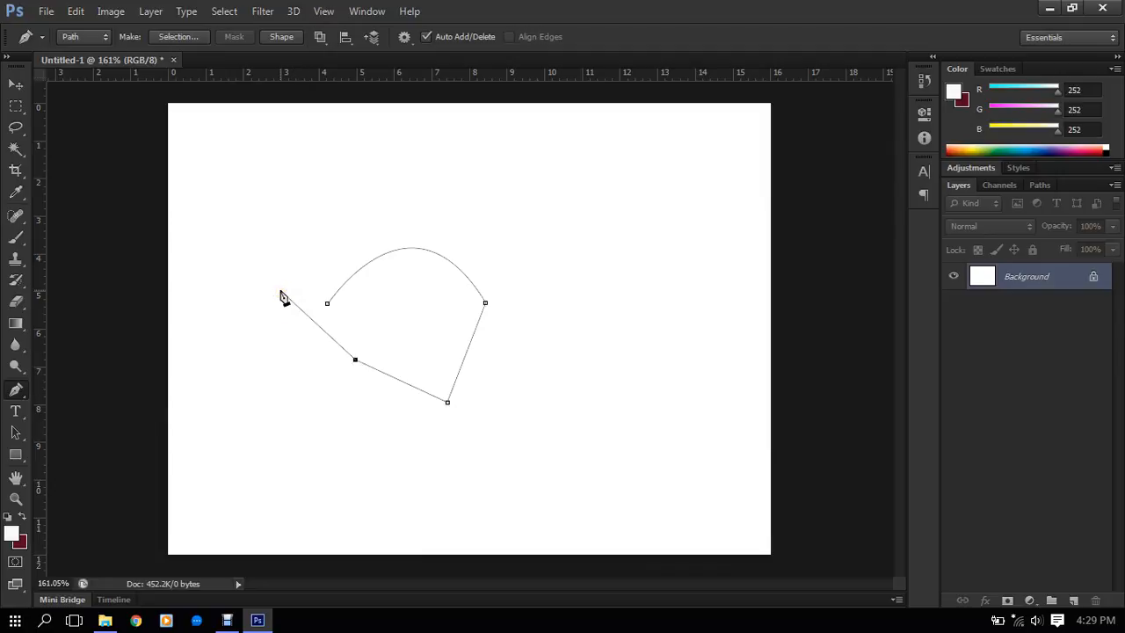
- Toggle the Rubber Band option and undo the arch with its straight segments
left_click(403, 37)
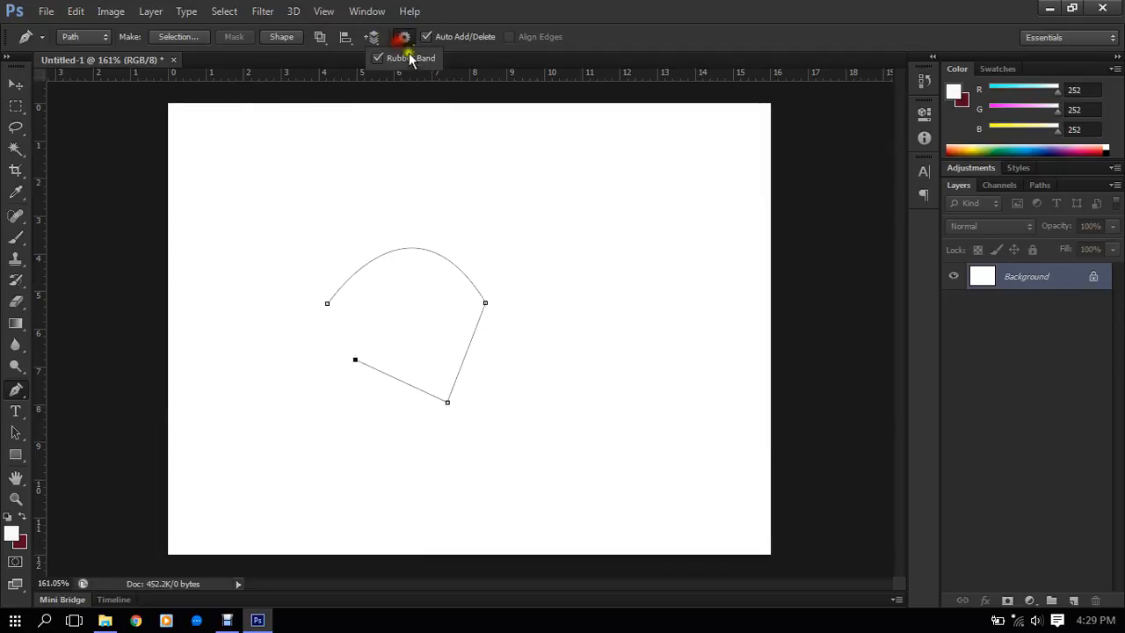
left_click(410, 58)
left_click(597, 179)
key("ctrl+alt+z")
key("ctrl+alt+z")
key("ctrl+alt+z")
key("ctrl+alt+z")
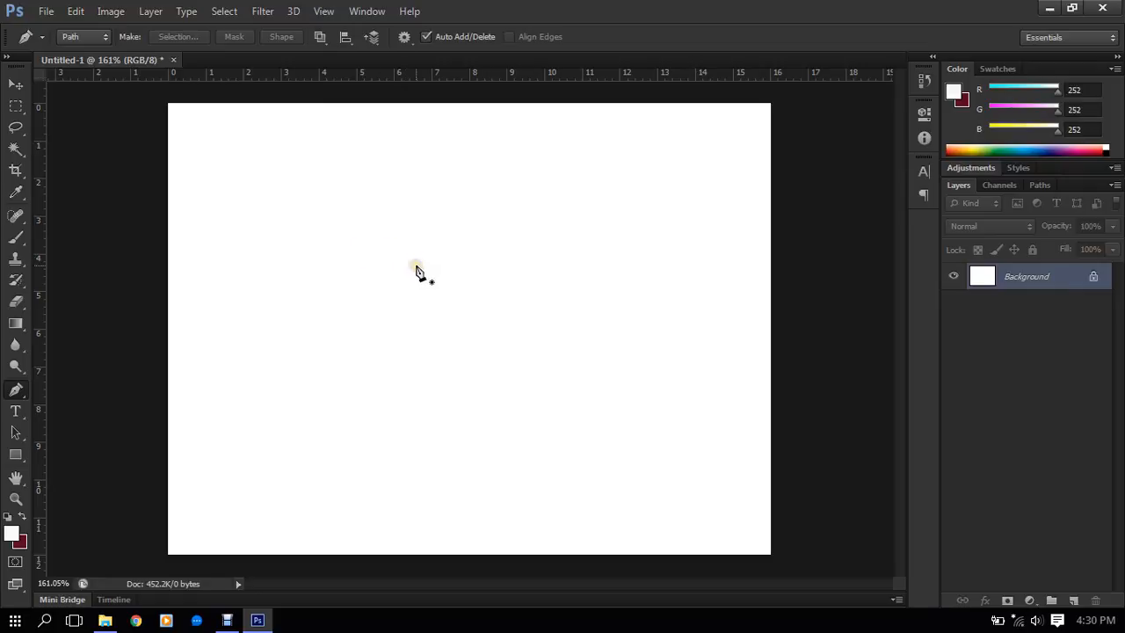
- Draw a tall arched path segment about 6.5 cm wide across the canvas with the Rubber Band option checked
left_click(406, 291)
key("ctrl+z")
left_click(246, 314)
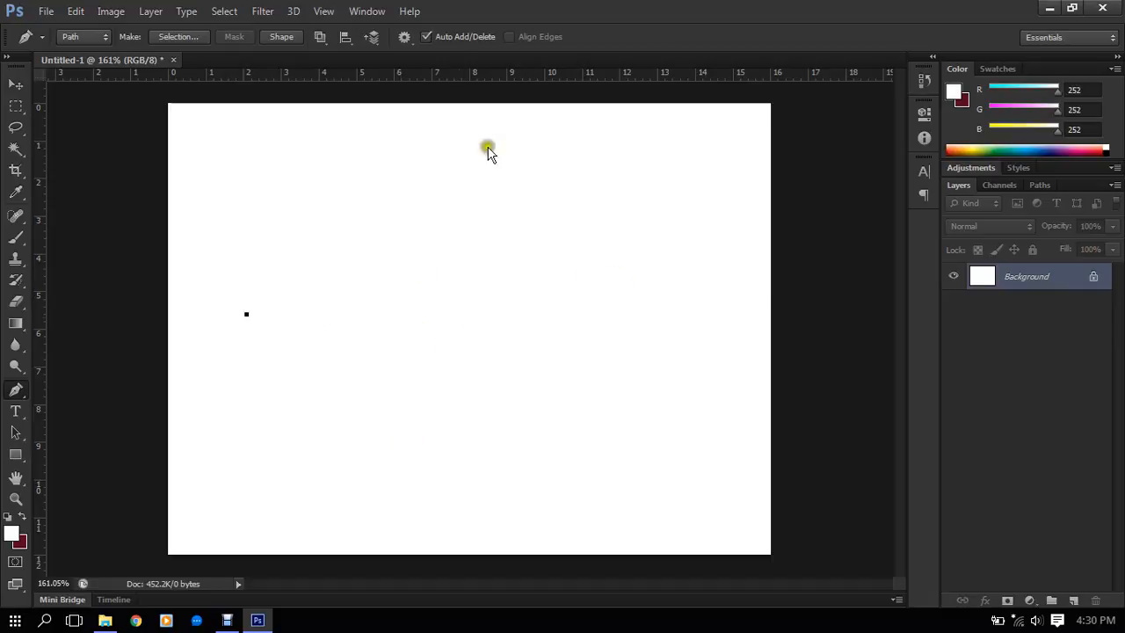
left_click(402, 38)
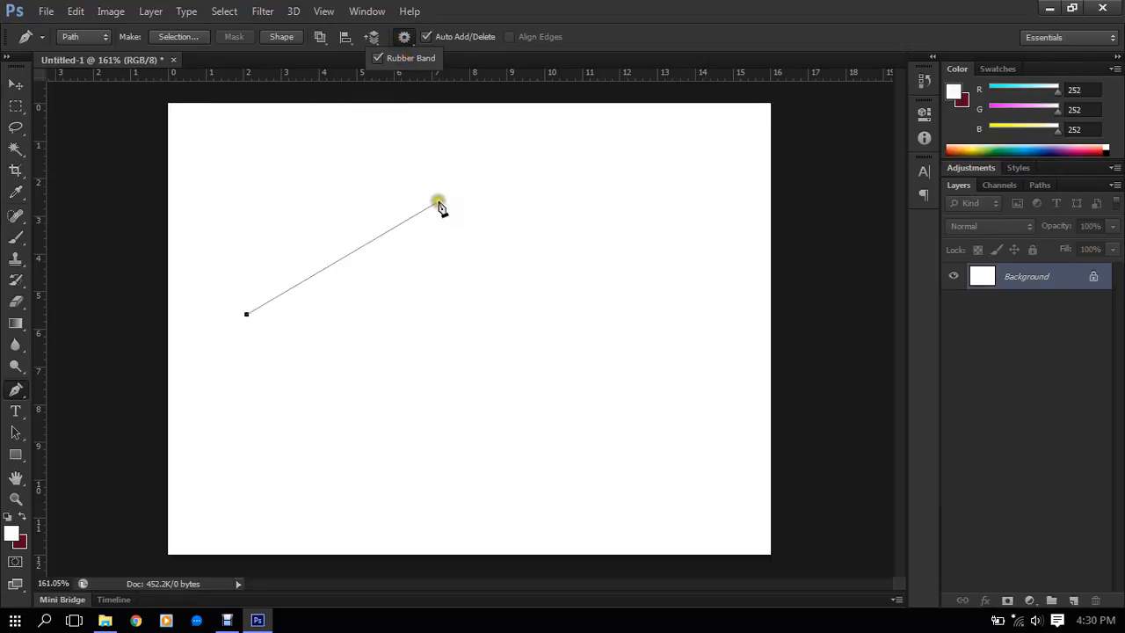
left_click_drag(493, 226, 586, 392)
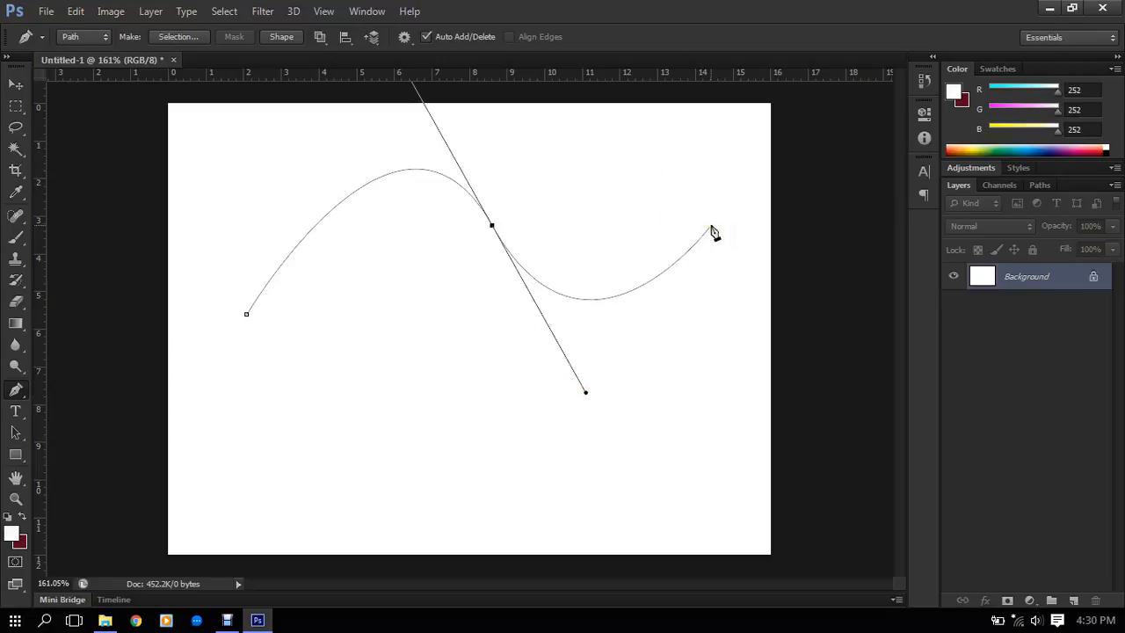
- Try a downward-bowing second segment about 6 cm wide from the tall arch's end anchor
mouse_move(719, 214)
left_mouse_down()
mouse_move(724, 167)
mouse_move(712, 150)
left_mouse_up()
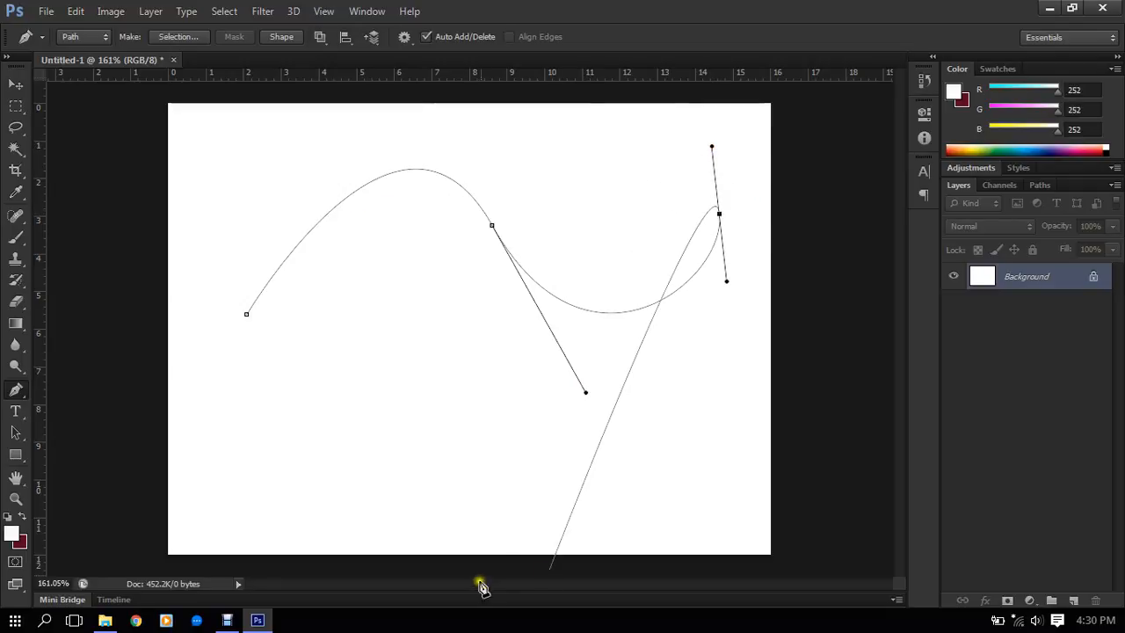
key("ctrl+z")
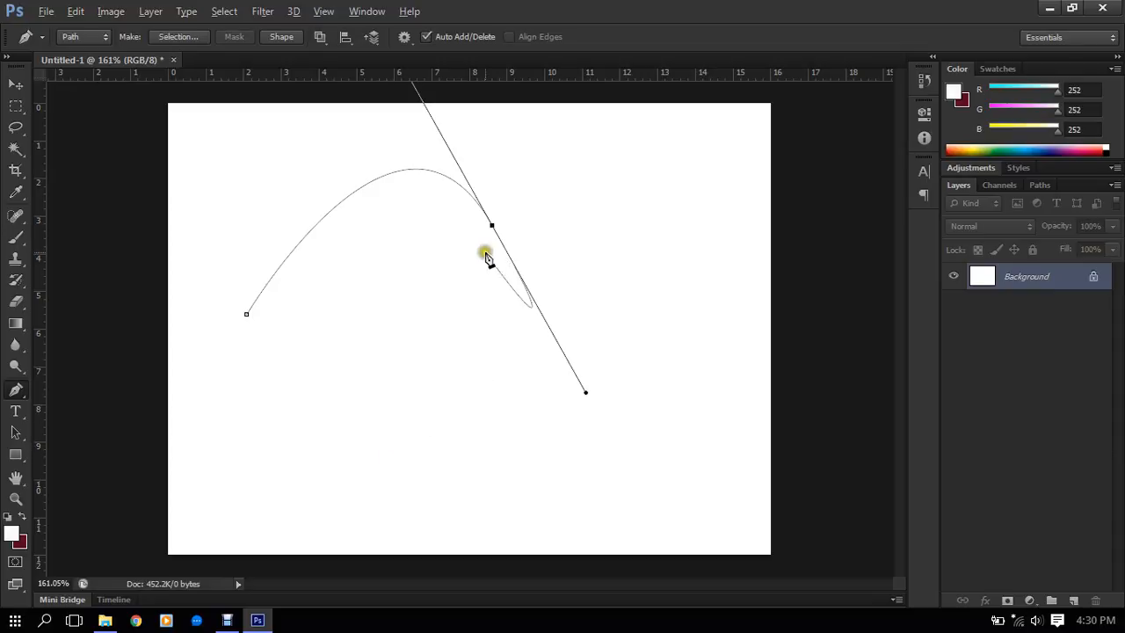
- Remove the outgoing handle from the tall arch's end anchor and curve the path back to an anchor below the arch
left_click(492, 226)
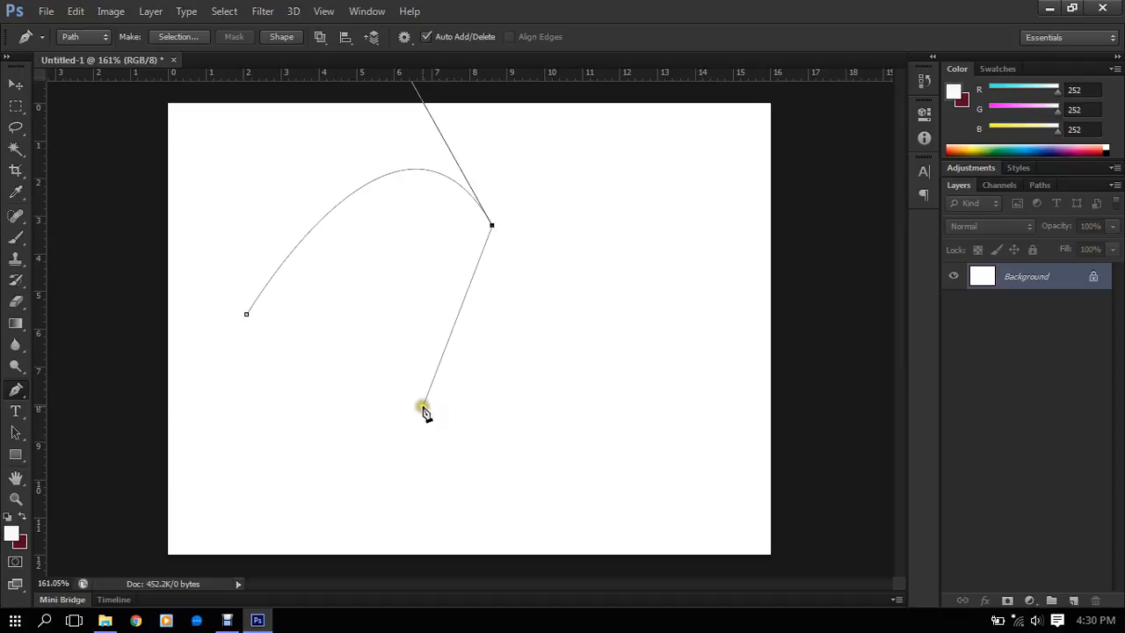
left_click_drag(423, 406, 185, 329)
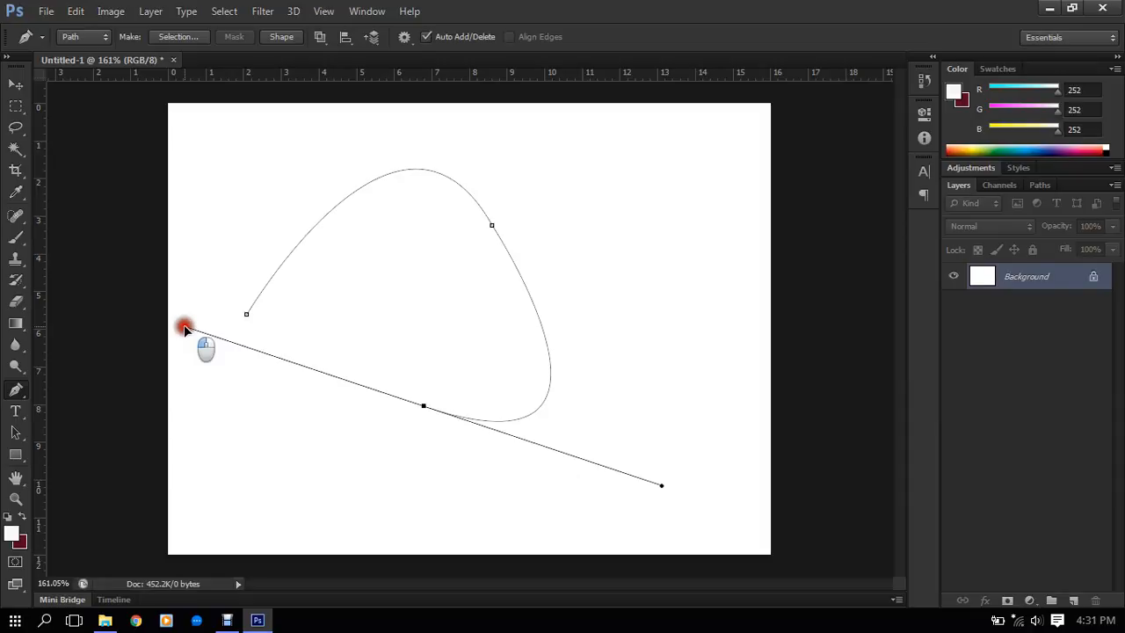
left_click_drag(185, 328, 185, 327)
- Undo all anchors of the tall arched path
scroll(473, 248, "up", 3)
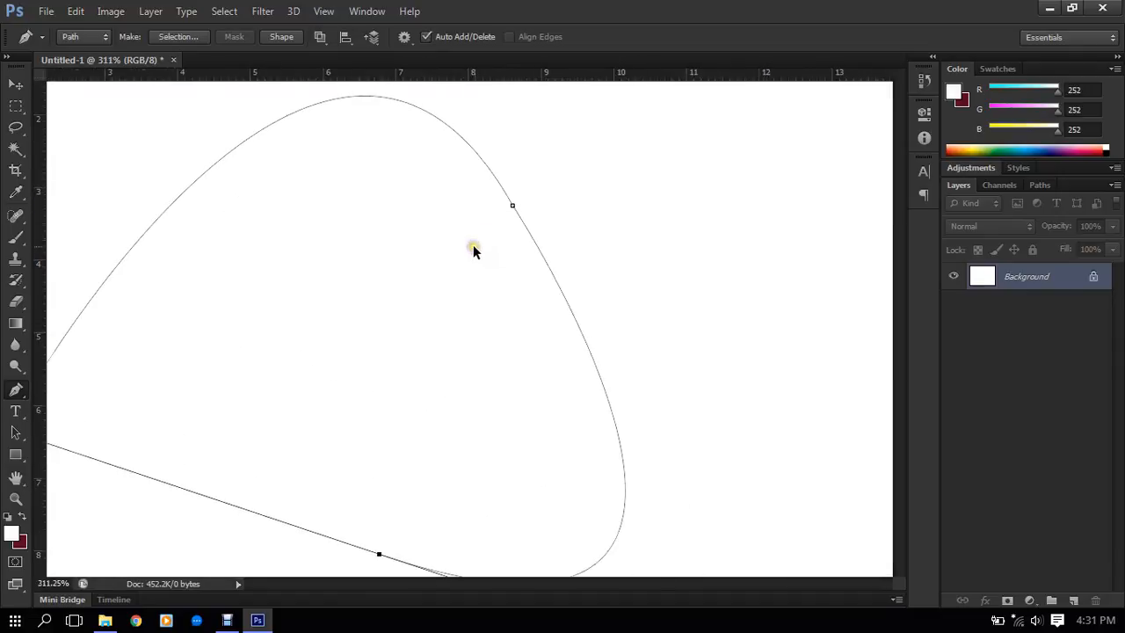
scroll(507, 234, "down", 3)
key("ctrl+alt+z")
key("ctrl+alt+z")
key("ctrl+alt+z")
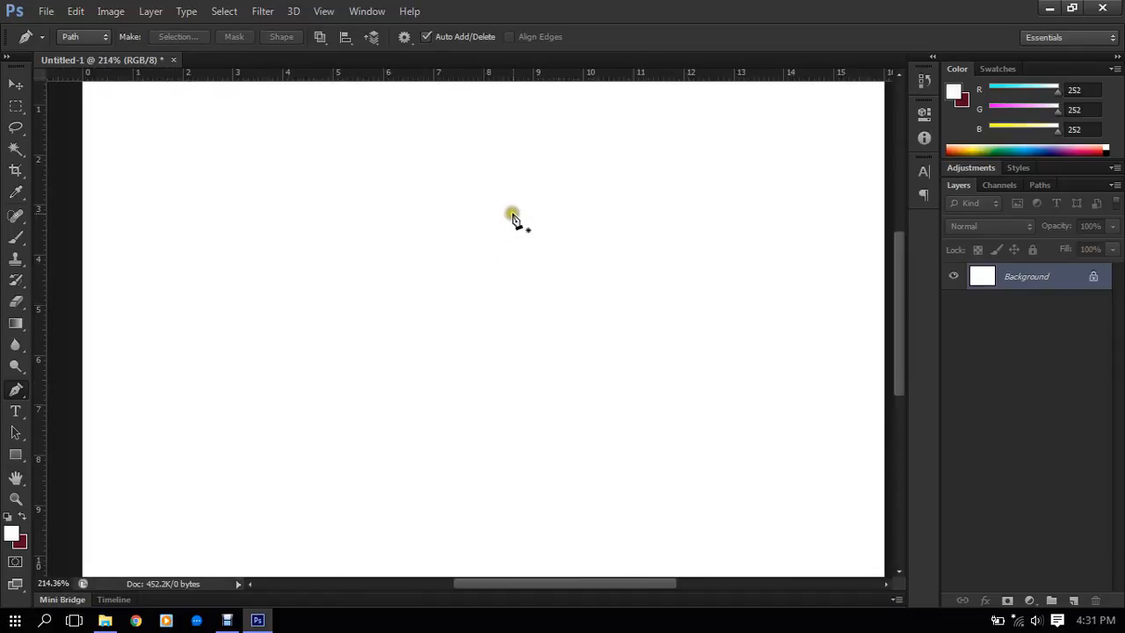
scroll(468, 194, "down", 2)
scroll(508, 209, "down", 1)
scroll(507, 211, "up", 1)
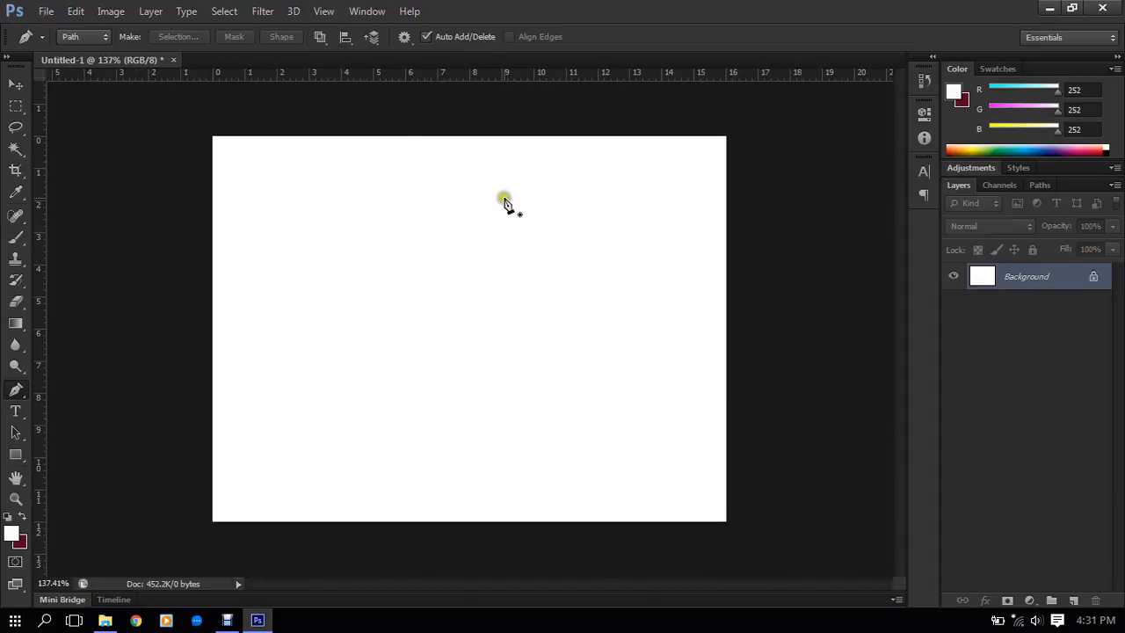
scroll(413, 294, "up", 1)
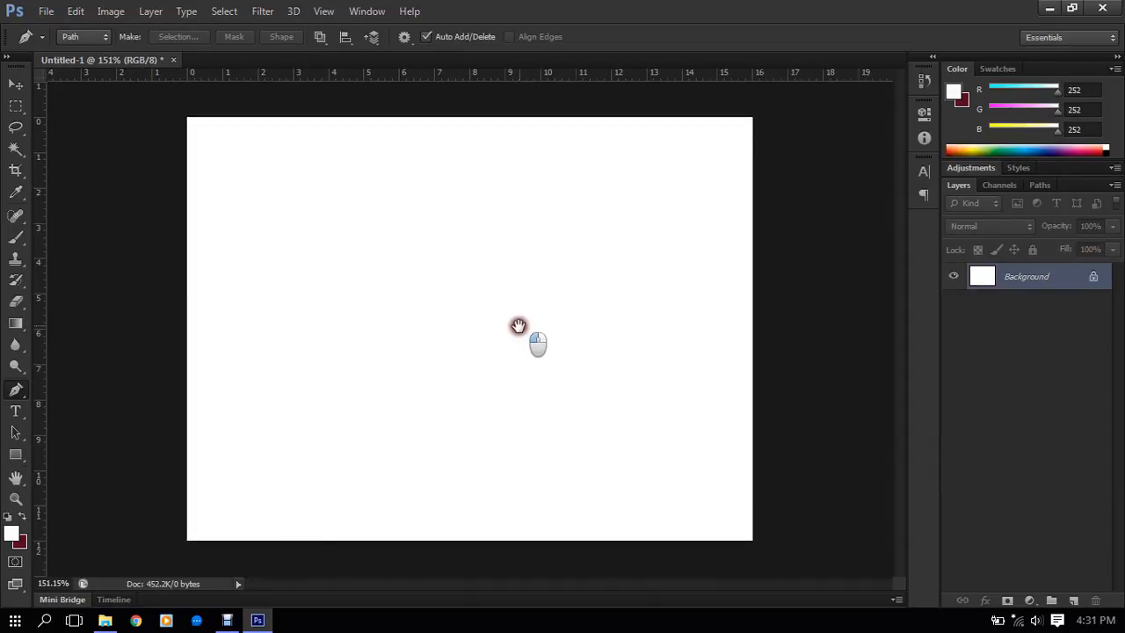
scroll(528, 330, "up", 1)
mouse_move(568, 276)
left_mouse_down()
mouse_move(558, 326)
mouse_move(554, 287)
left_mouse_up()
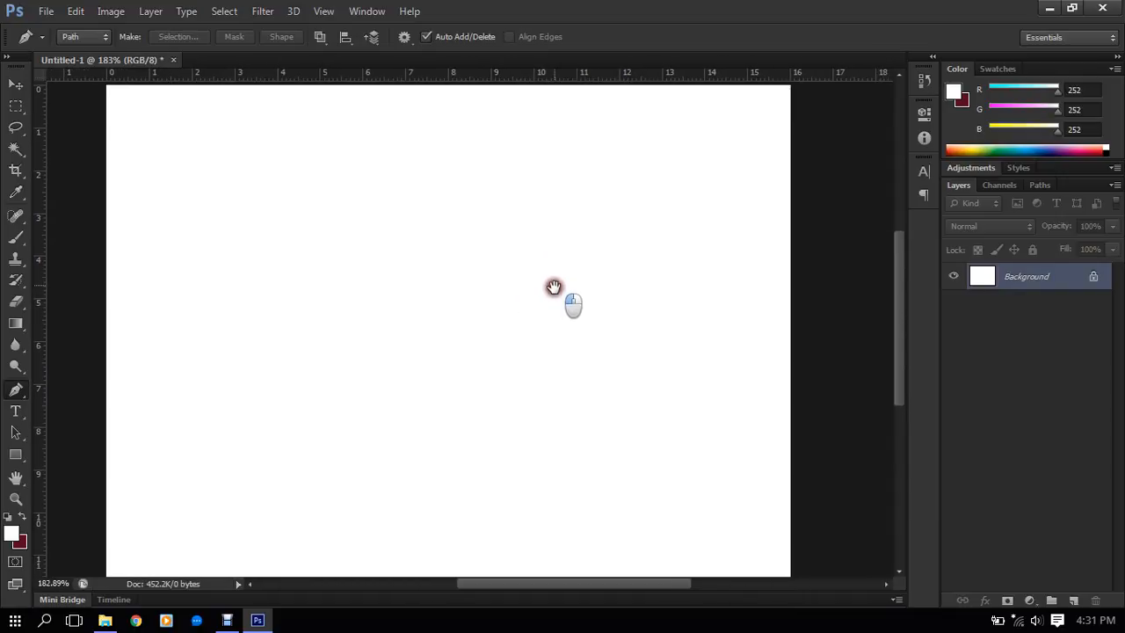
- Draw two white rectangle shapes in the canvas's upper half with the Rectangle tool, the second about 94 by 73 px
scroll(554, 287, "down", 1)
scroll(588, 325, "up", 2)
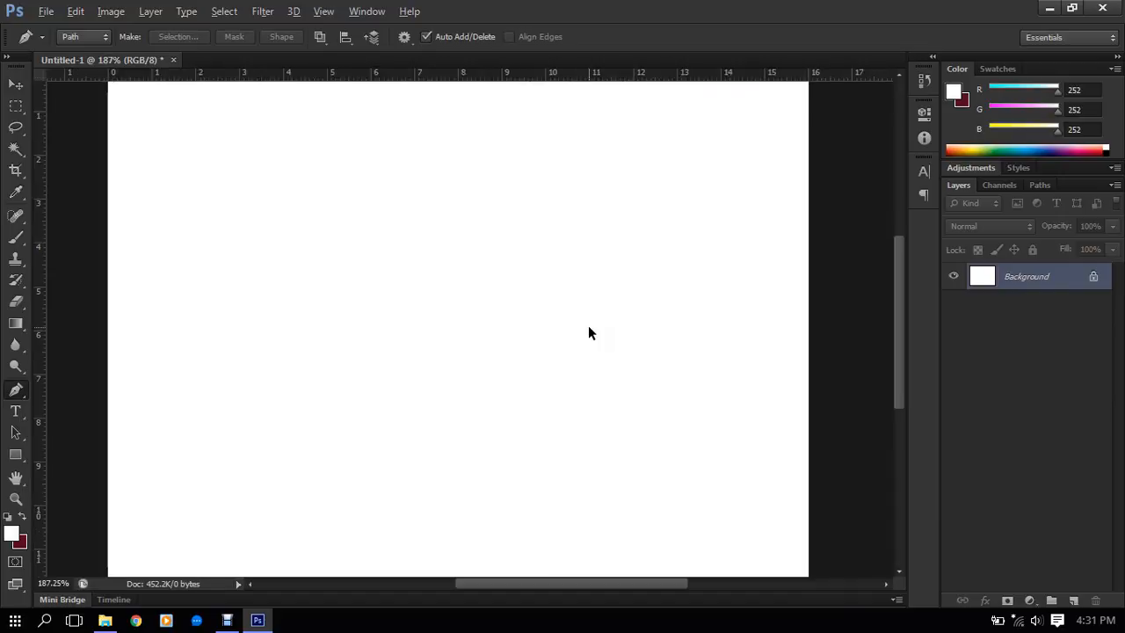
scroll(588, 325, "down", 1)
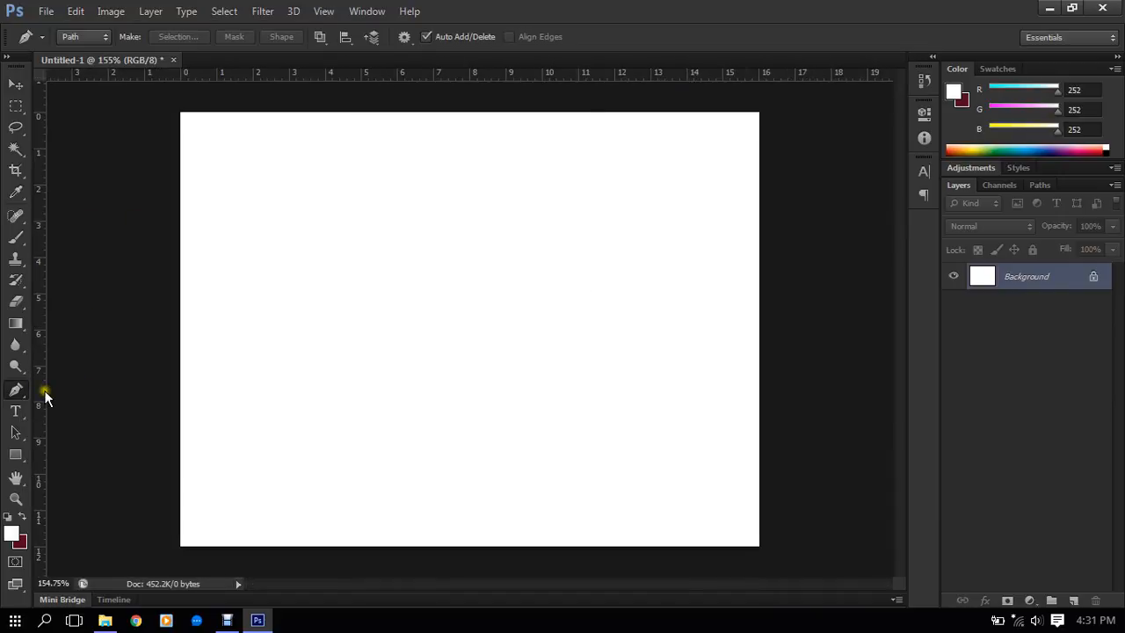
left_click(19, 455)
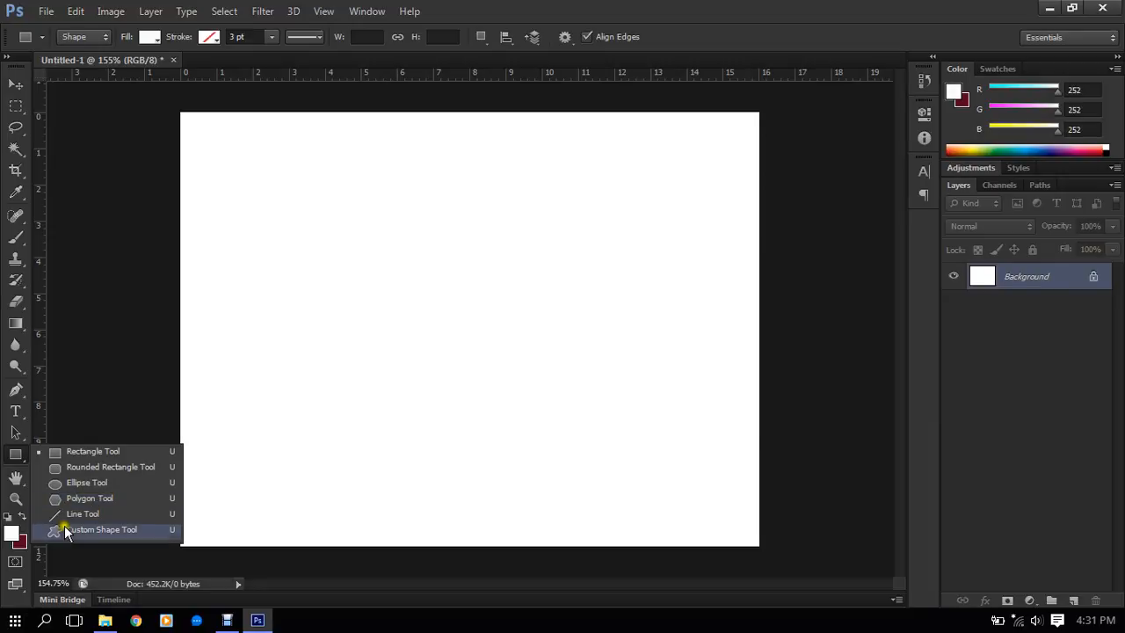
left_click(85, 458)
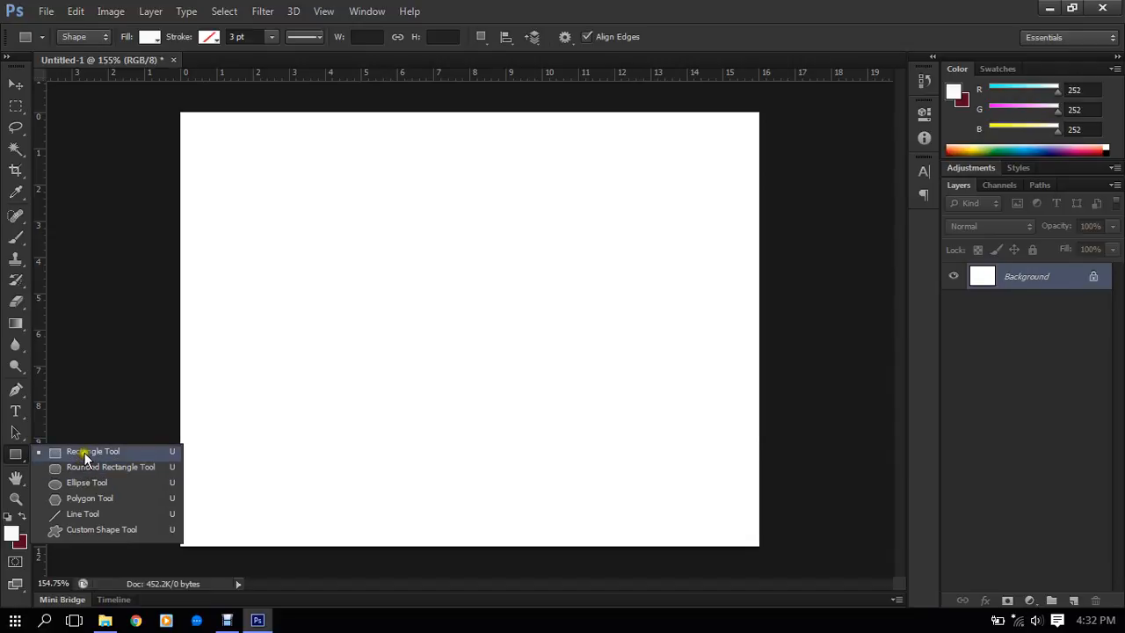
left_click(84, 452)
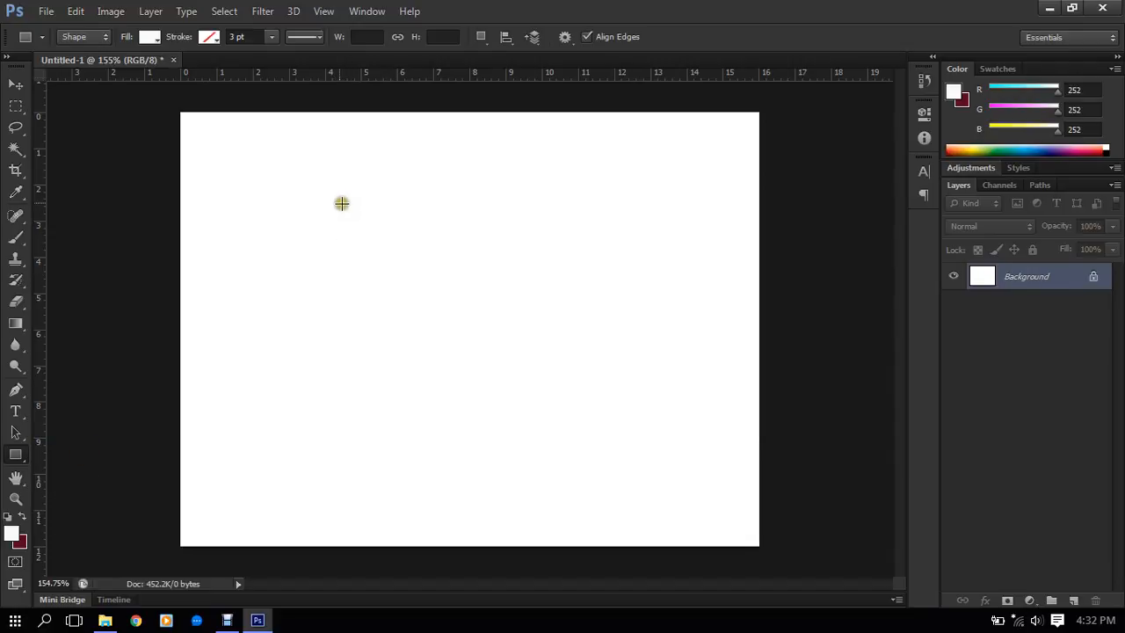
left_click_drag(339, 198, 495, 301)
left_click_drag(534, 170, 654, 263)
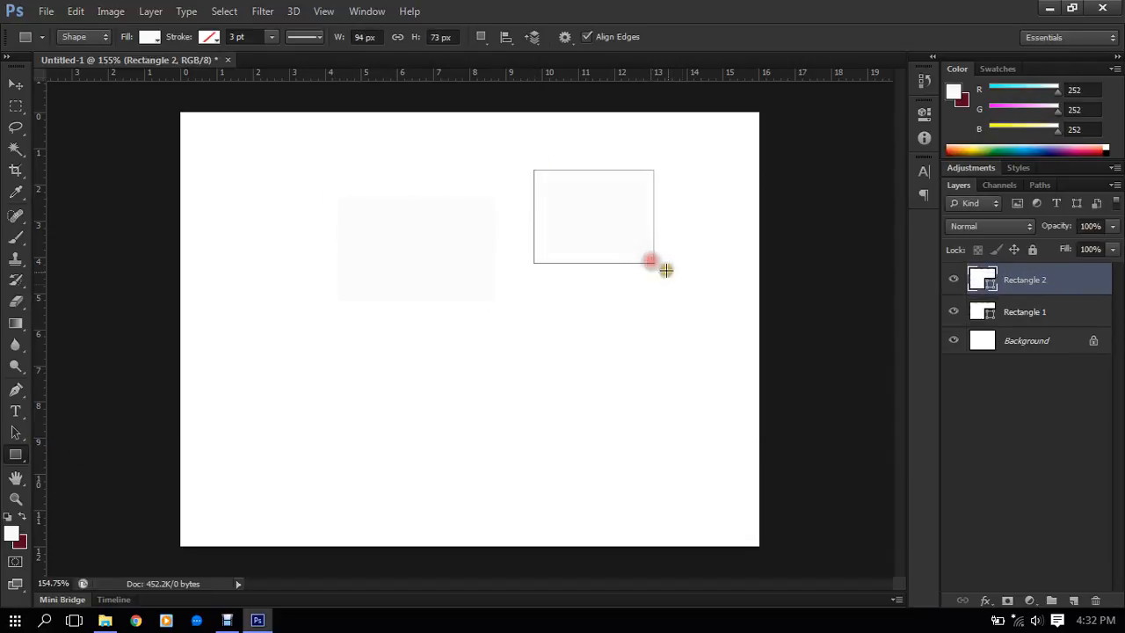
- Undo both white rectangles
key("ctrl+alt+z")
key("ctrl+alt+z")
key("ctrl+alt+z")
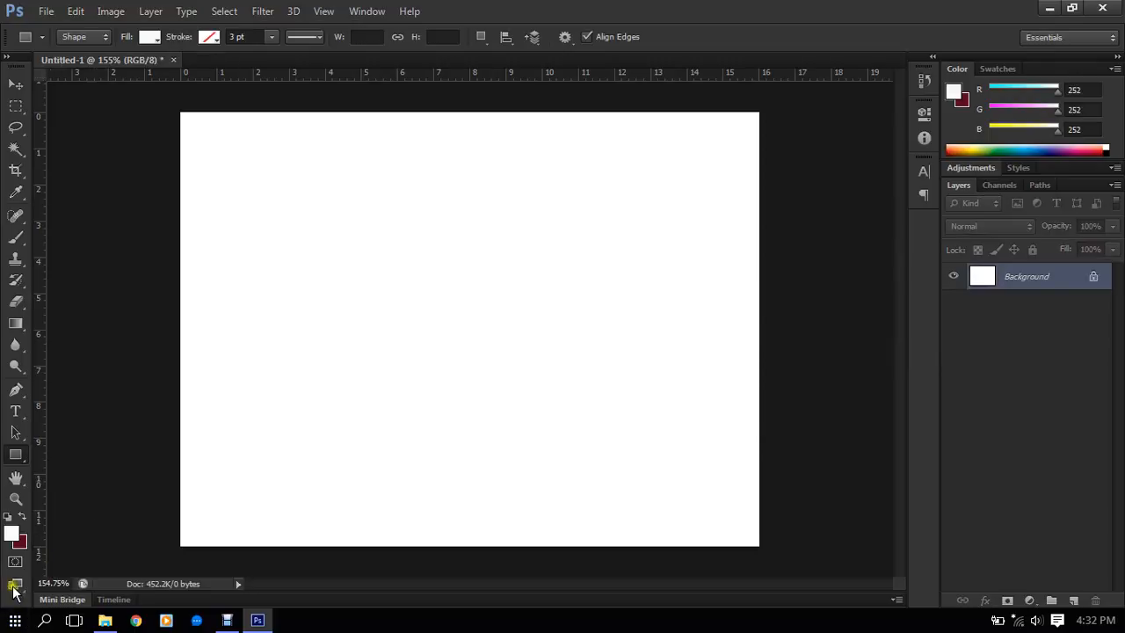
- Swap the foreground and background colours and draw five dark red rectangles, the last about 101 by 77 px below the others
left_click(25, 517)
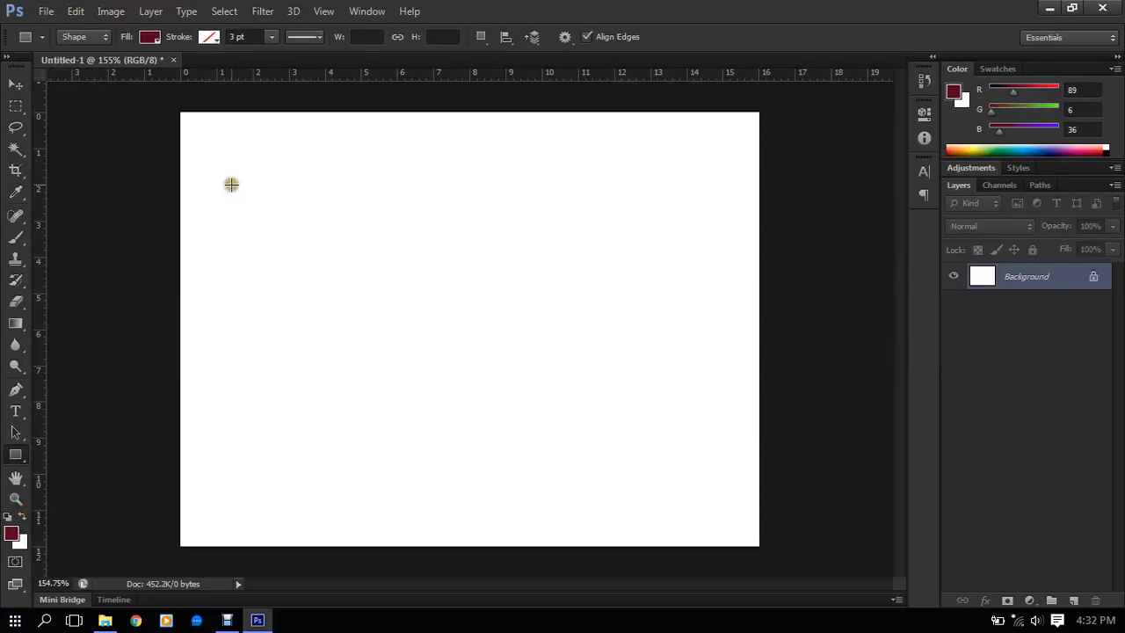
left_click_drag(231, 183, 318, 264)
left_click_drag(363, 164, 460, 244)
left_click_drag(529, 151, 604, 250)
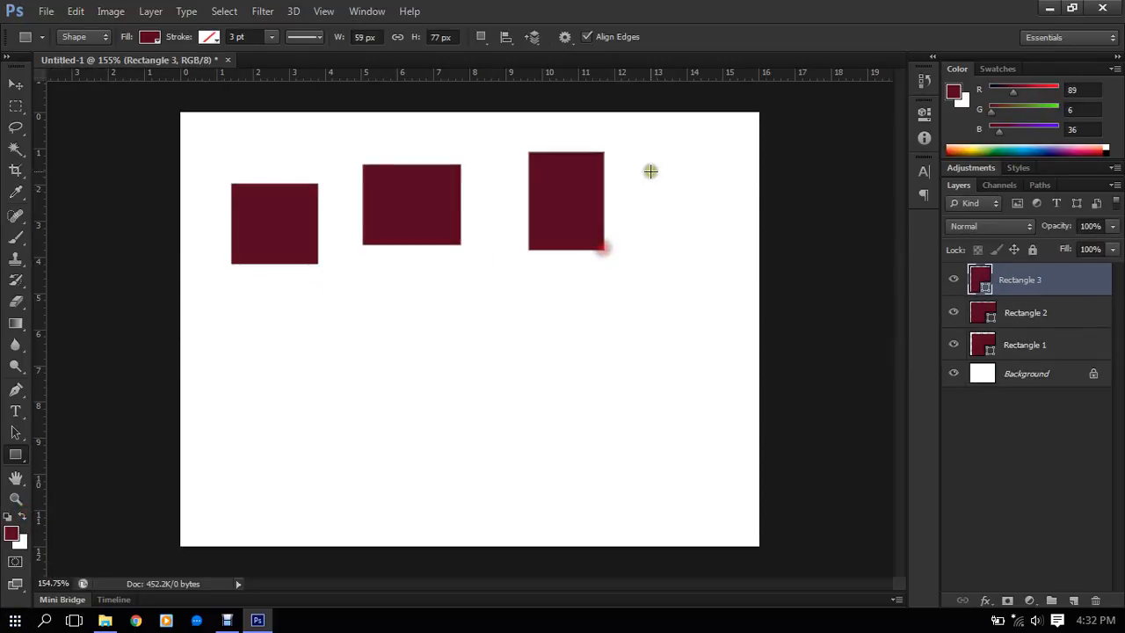
left_click_drag(649, 171, 698, 237)
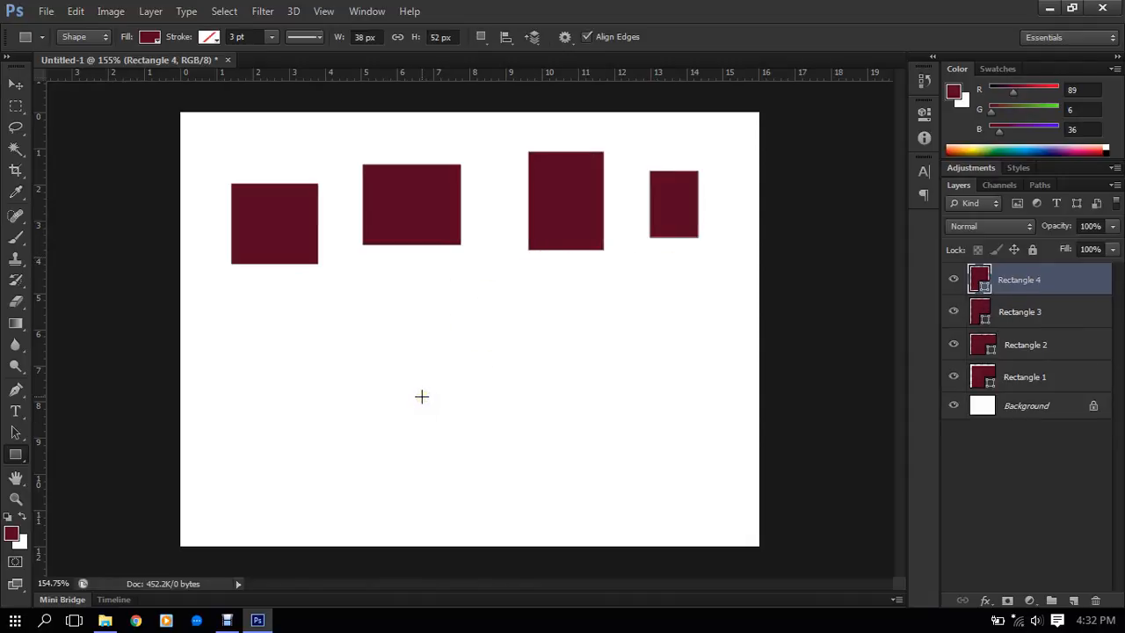
left_click_drag(383, 272, 510, 368)
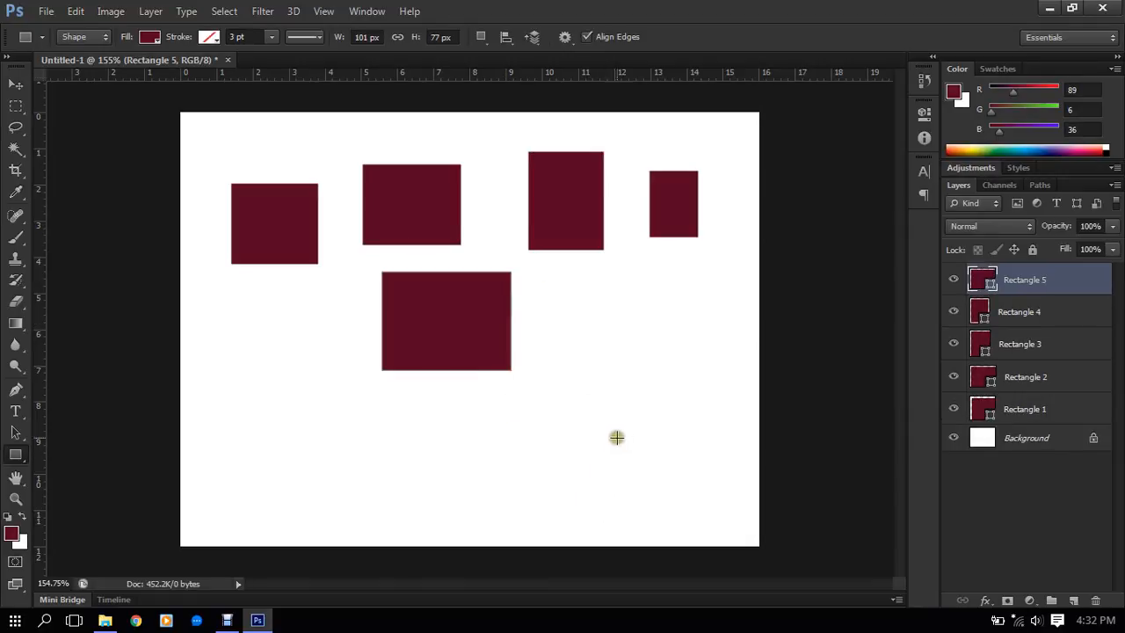
- Try creating a fixed-size rectangle with a width and height of 200 px
left_click(645, 392)
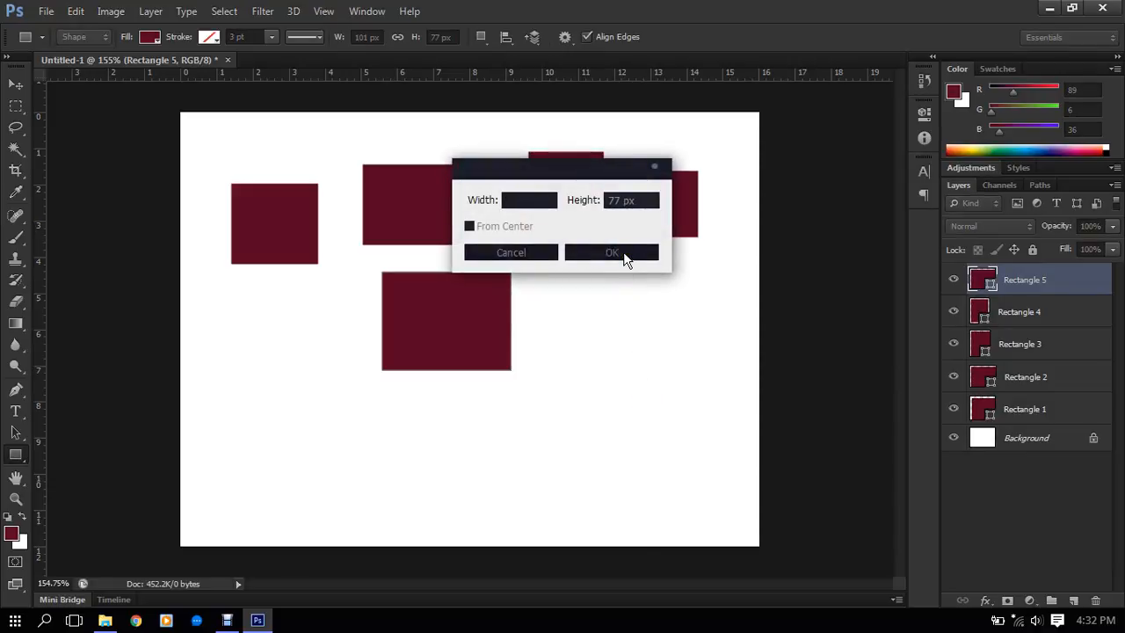
type("200")
key("Tab")
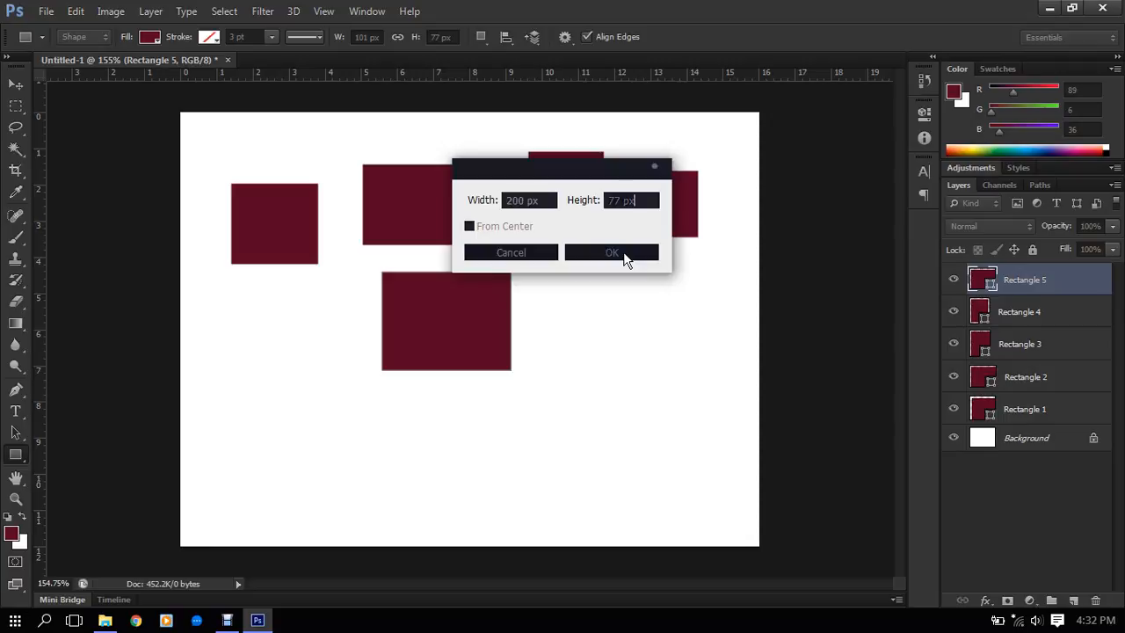
key("BackSpace")
- Try a width of 2 in for the fixed-size rectangle, then cancel its creation
left_click_drag(551, 200, 319, 201)
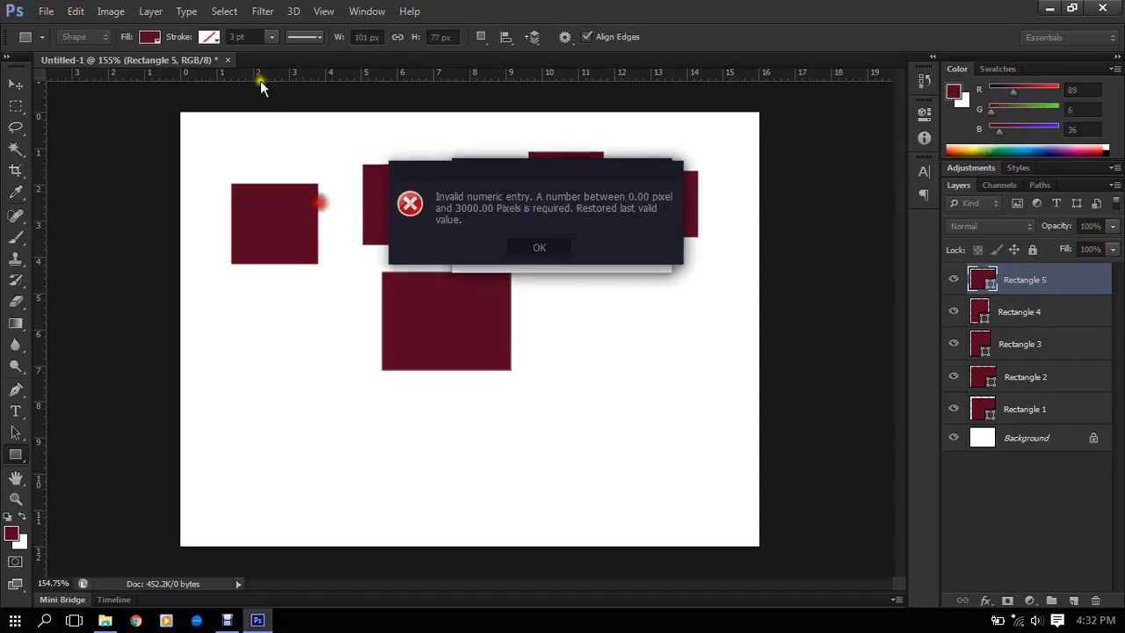
left_click(530, 249)
left_click(532, 199)
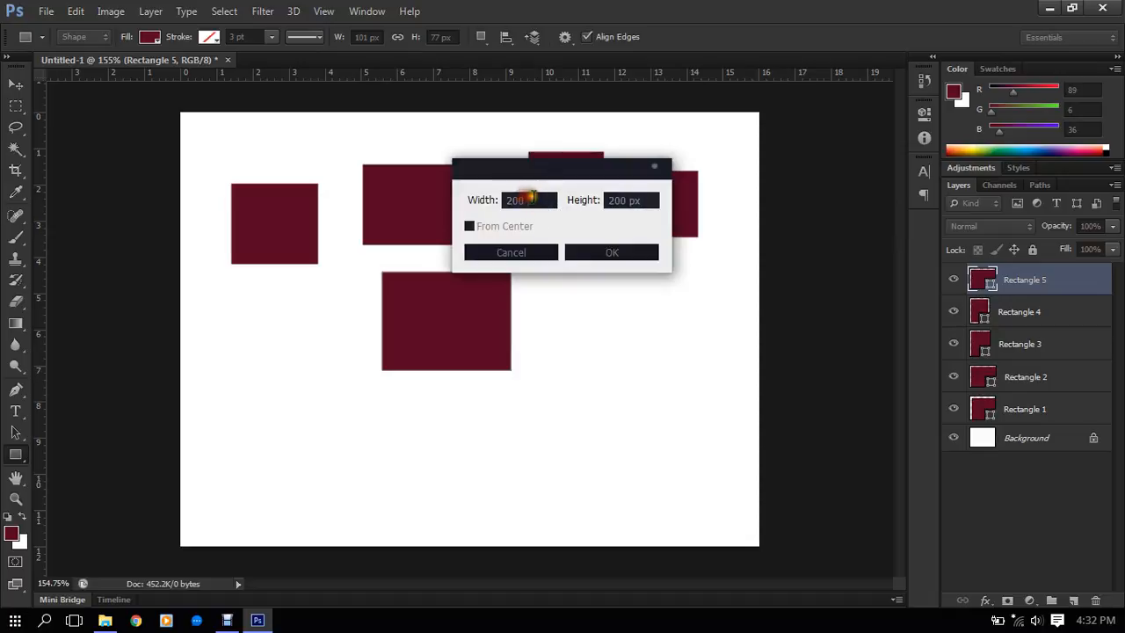
left_click_drag(544, 199, 345, 186)
type("2 in")
key("Tab")
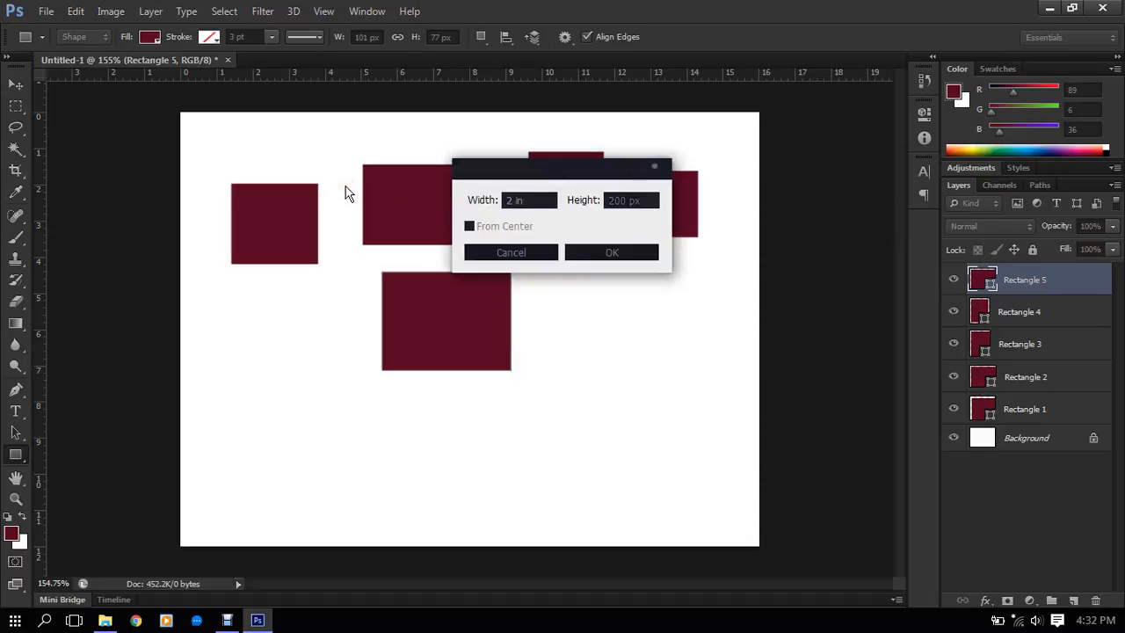
key("BackSpace")
left_click(530, 253)
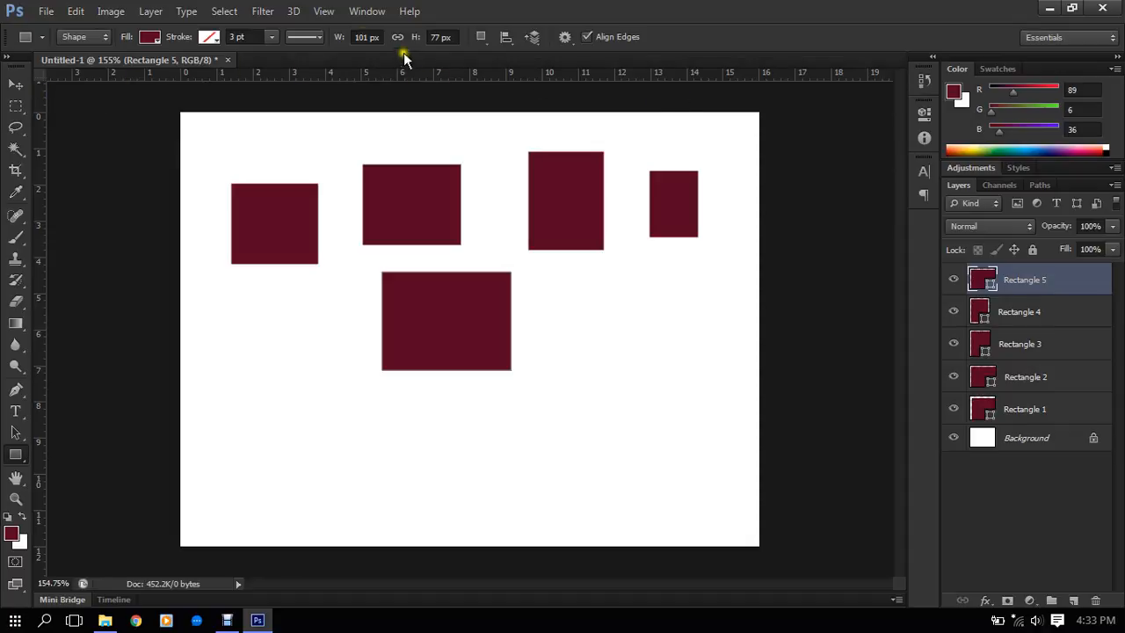
- Hide the rulers and show them again
left_click(323, 11)
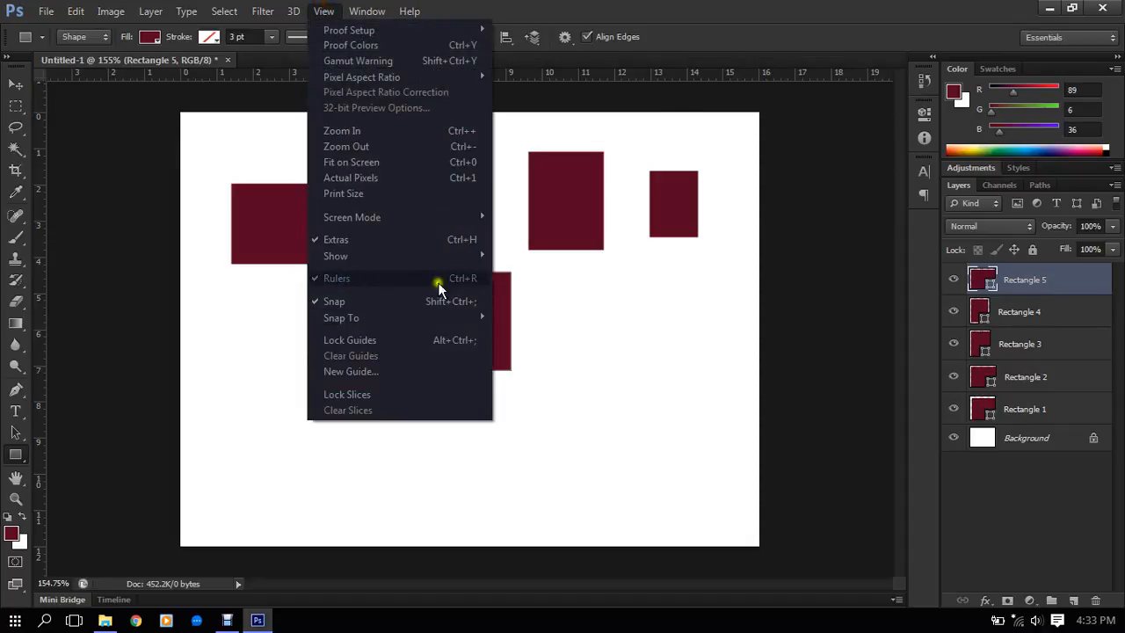
left_click(426, 281)
left_click(323, 11)
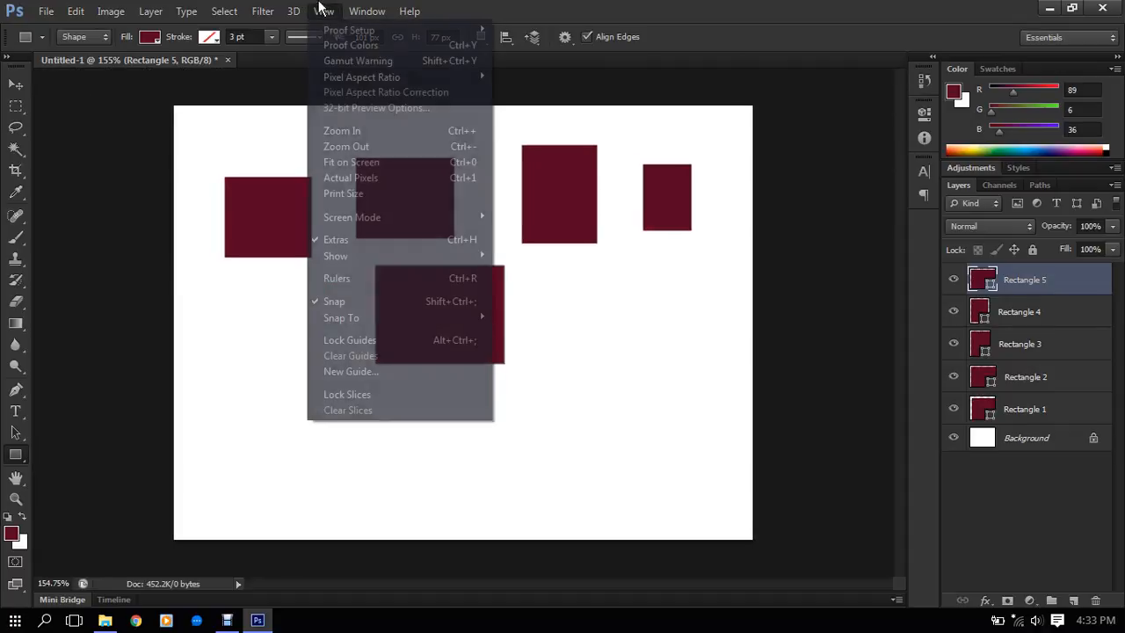
left_click(383, 276)
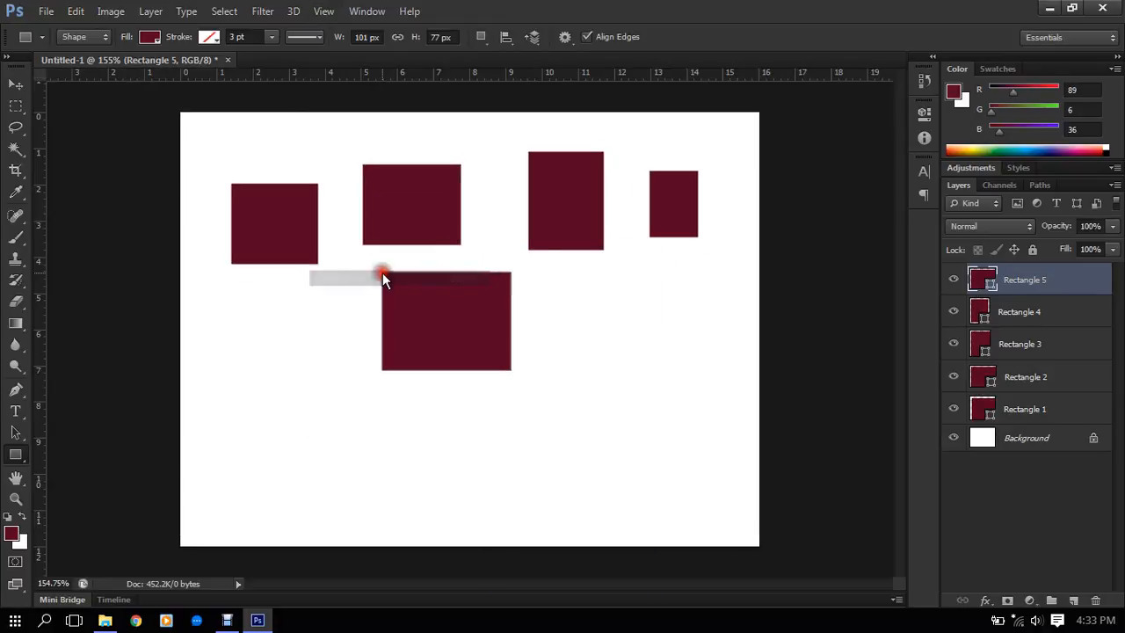
- Set the ruler units to pixels and try drawing a rectangle on the empty area below the third rectangle
right_click(509, 74)
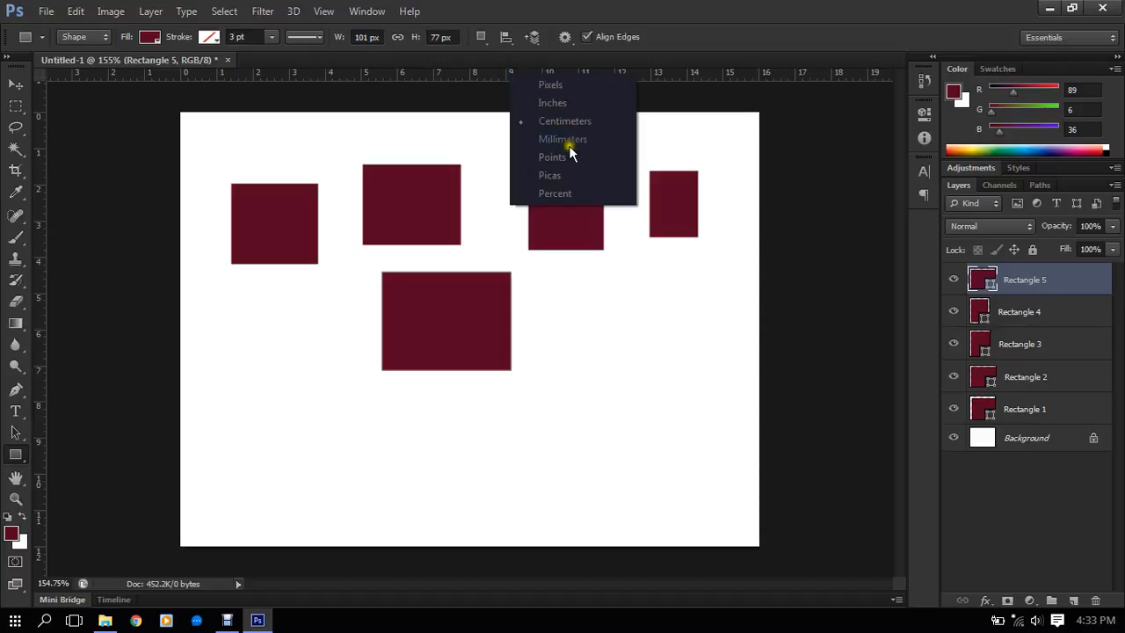
left_click(564, 82)
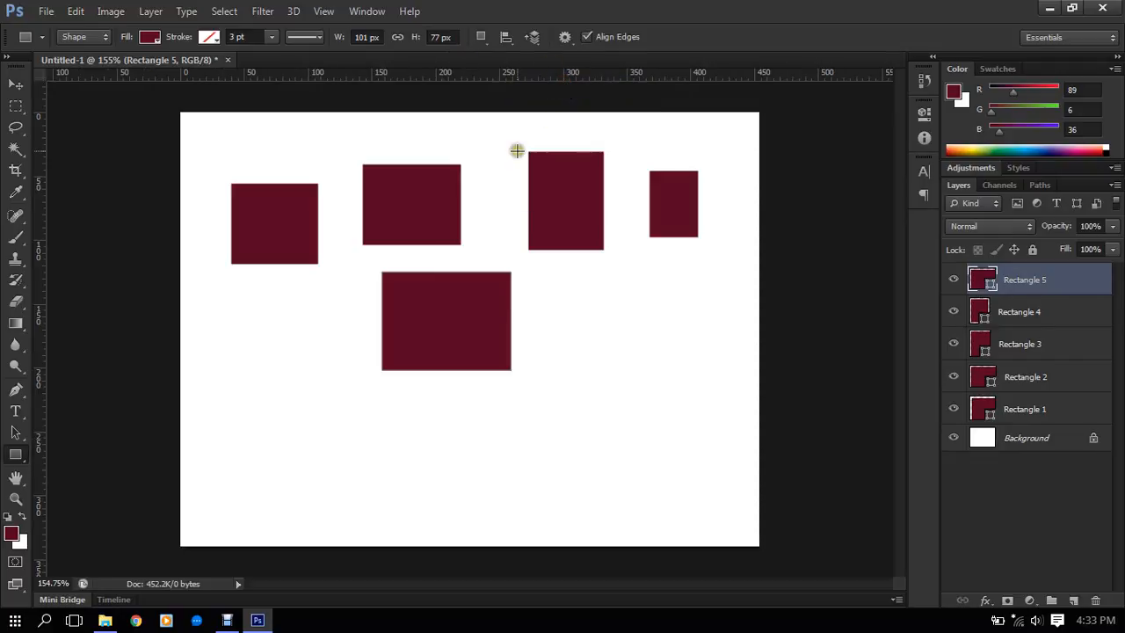
left_click_drag(566, 313, 668, 404)
key("Escape")
- Set the ruler units to inches and try a rectangle about 103 by 90 px below the first one, undoing it
right_click(668, 86)
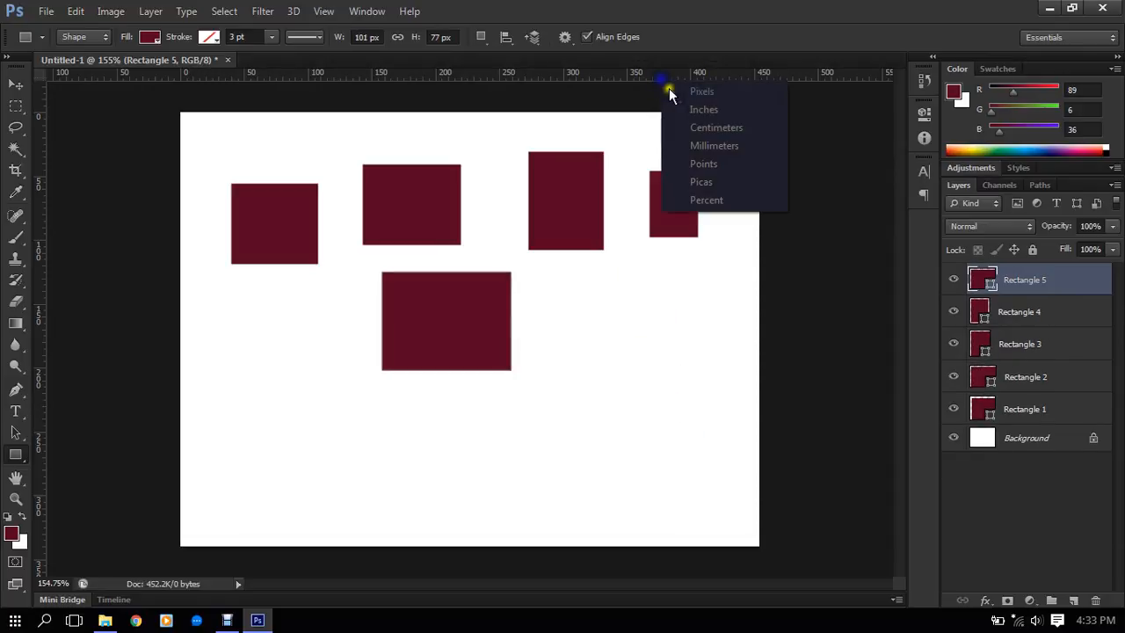
left_click(690, 112)
left_click_drag(234, 349, 363, 461)
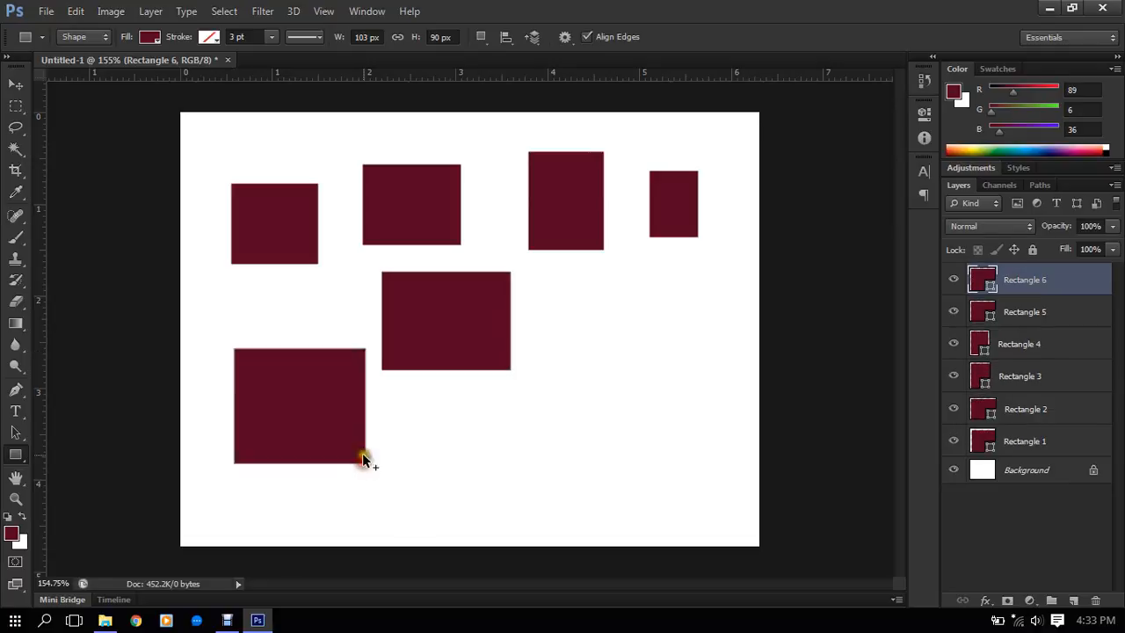
key("ctrl+z")
left_click(588, 329)
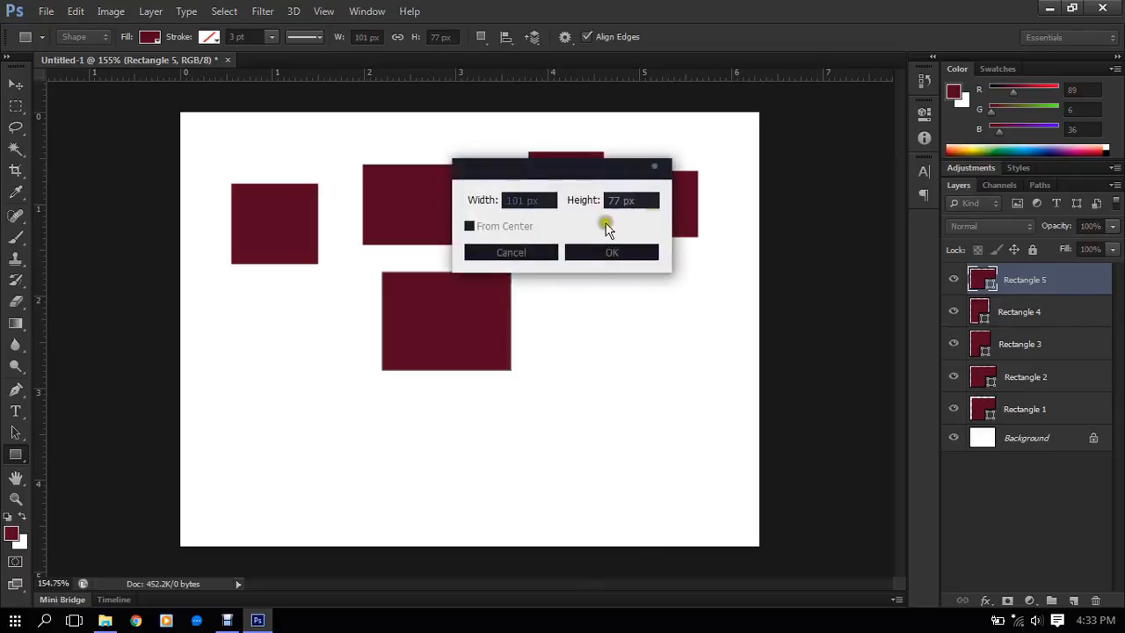
left_click(507, 254)
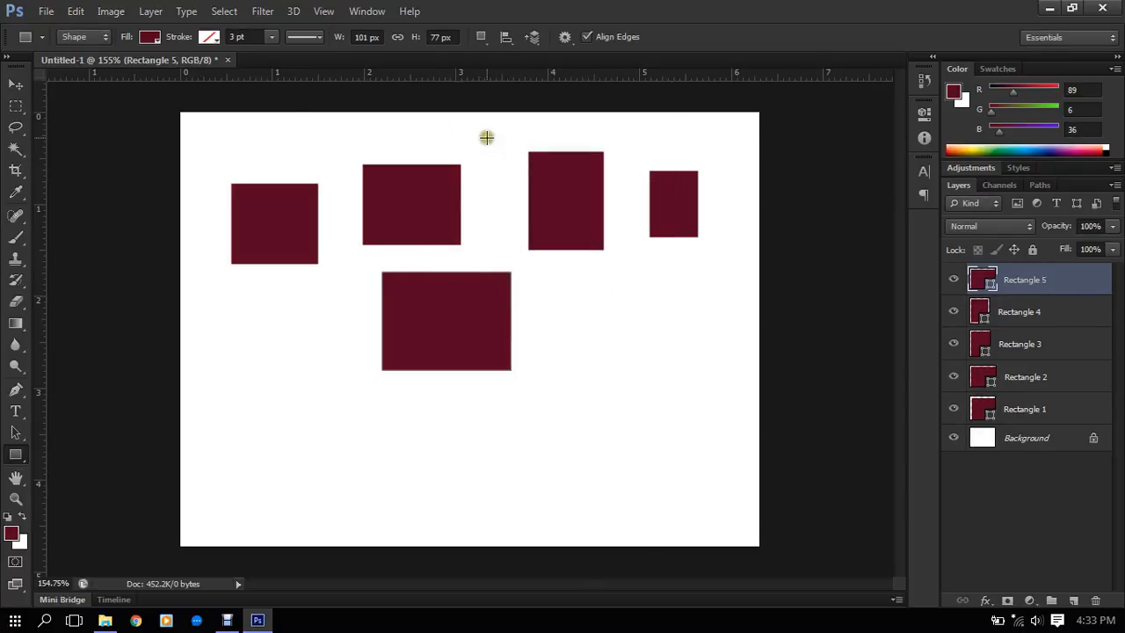
left_click(677, 367)
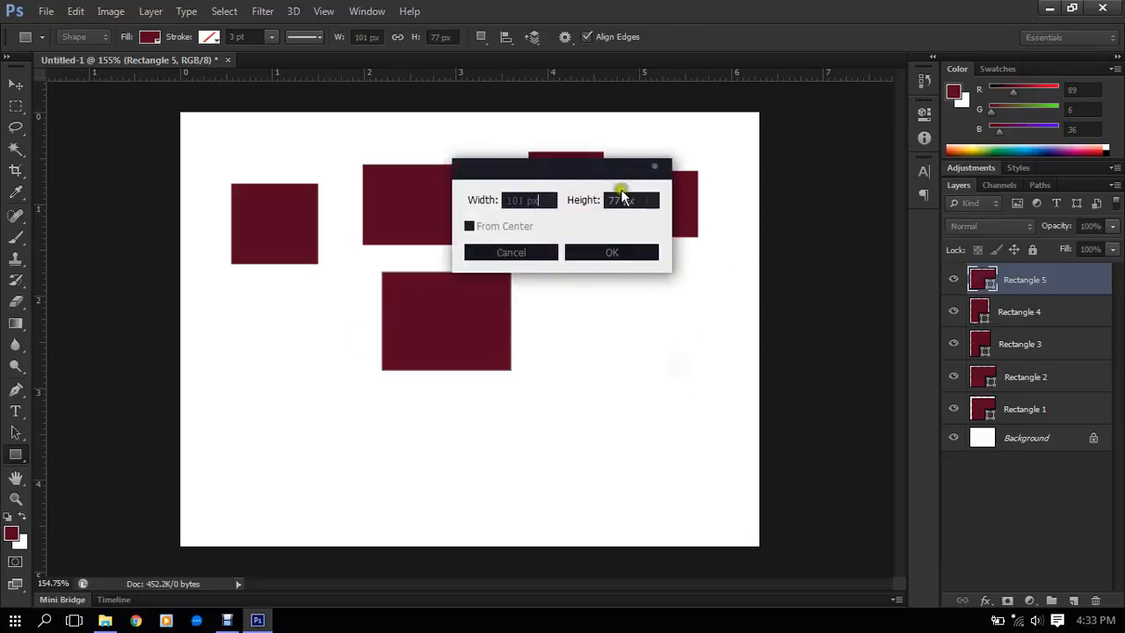
left_click(514, 202)
left_click(532, 249)
- Undo all the dark red rectangles
key("ctrl+alt+z")
key("ctrl+alt+z")
key("ctrl+alt+z")
key("ctrl+alt+z")
key("ctrl+alt+z")
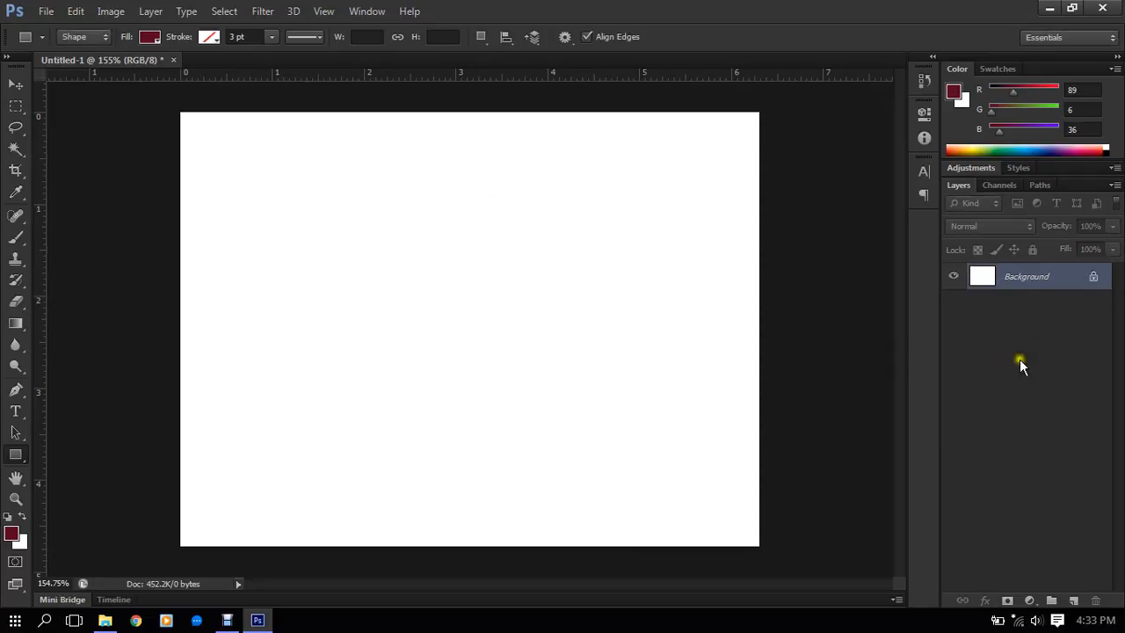
- Create a fixed-size rounded rectangle 2048 px wide and 2700 px high with a 10 px radius in the canvas's upper right area
right_click(16, 454)
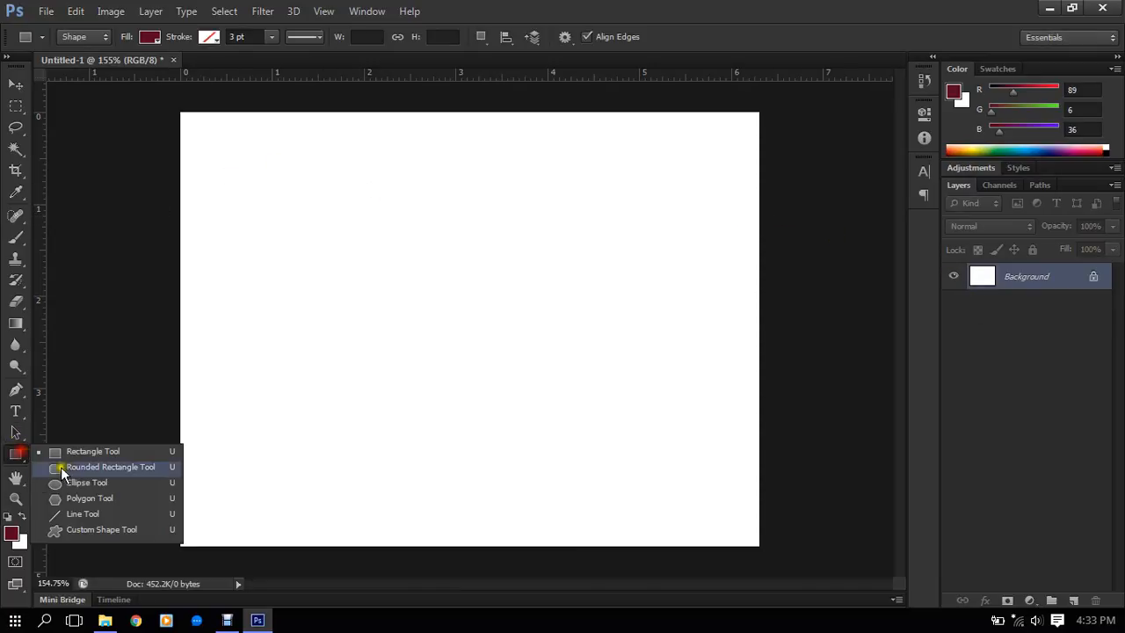
left_click(70, 467)
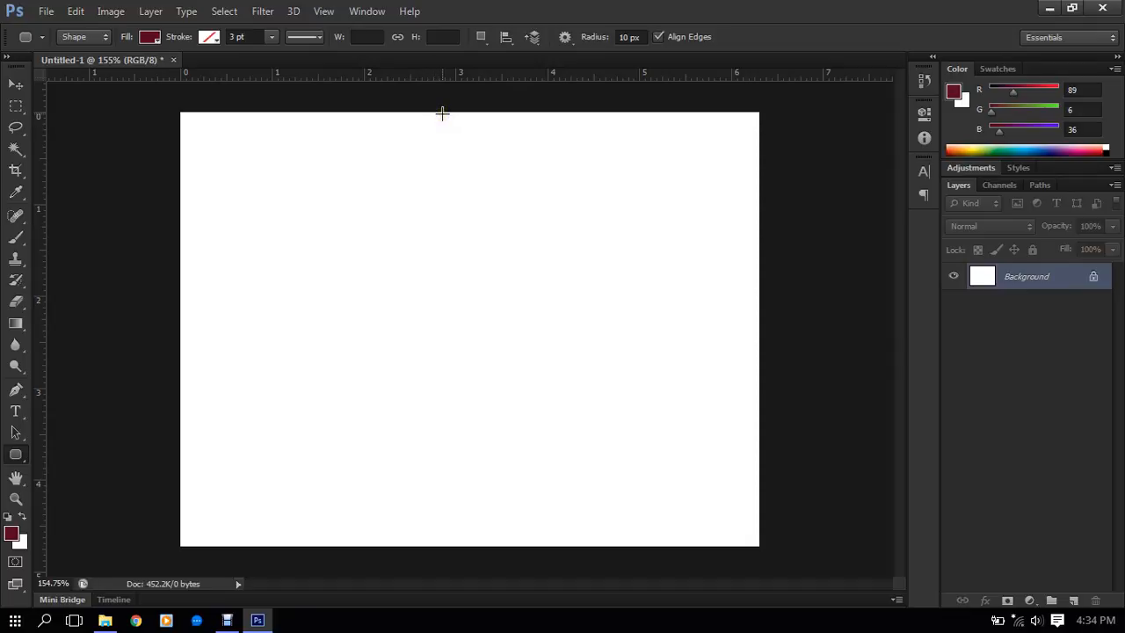
left_click(527, 208)
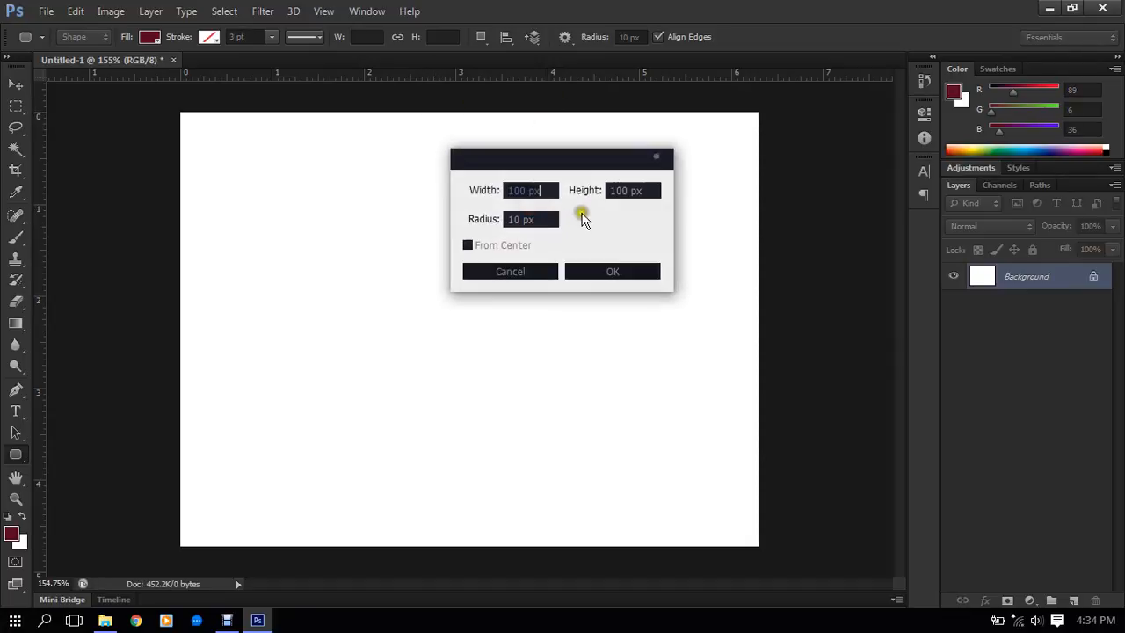
left_click(477, 187)
type("2048")
key("Tab")
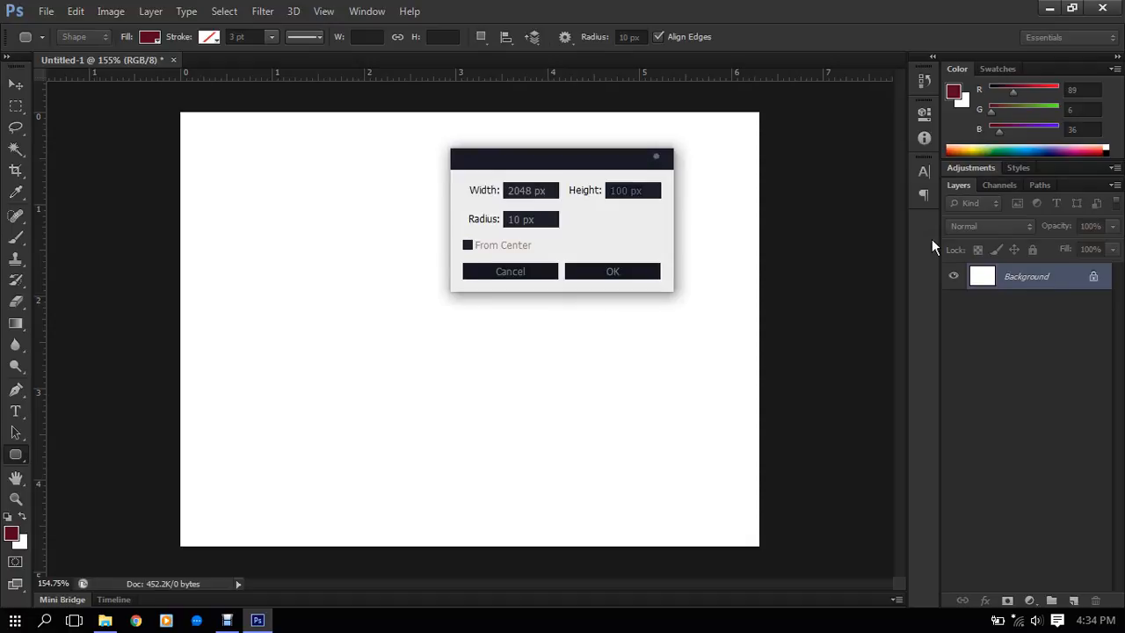
type("2700")
left_click(597, 275)
- Show the transform controls and scale the oversized rounded rectangle down to about 7.2% so it fits on the canvas
scroll(516, 237, "down", 6)
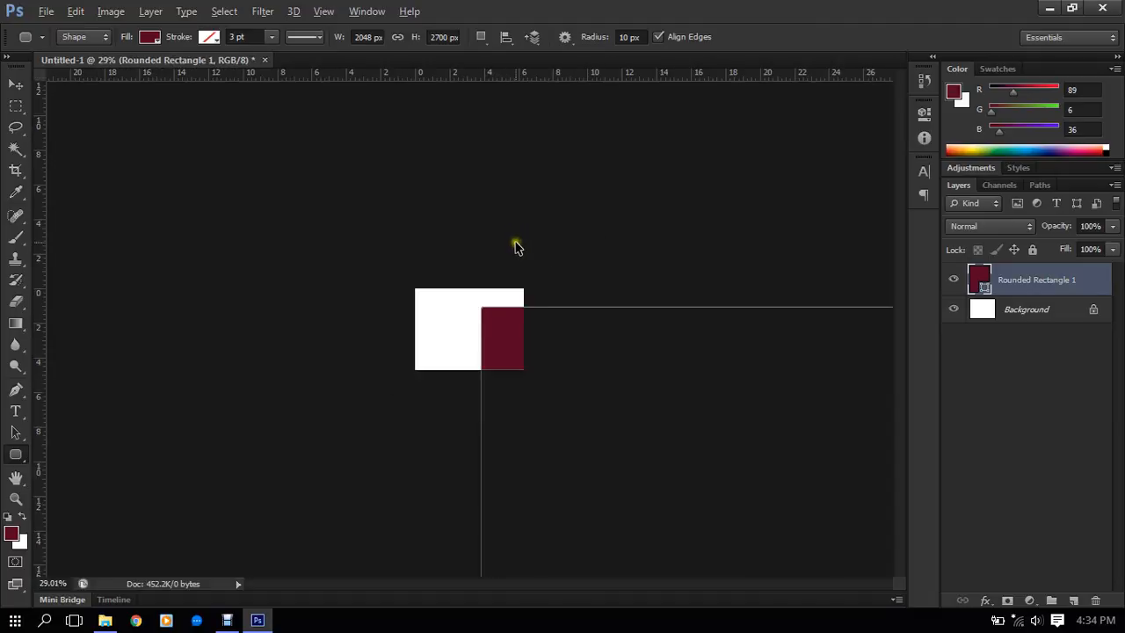
scroll(517, 246, "down", 6)
scroll(507, 272, "up", 3)
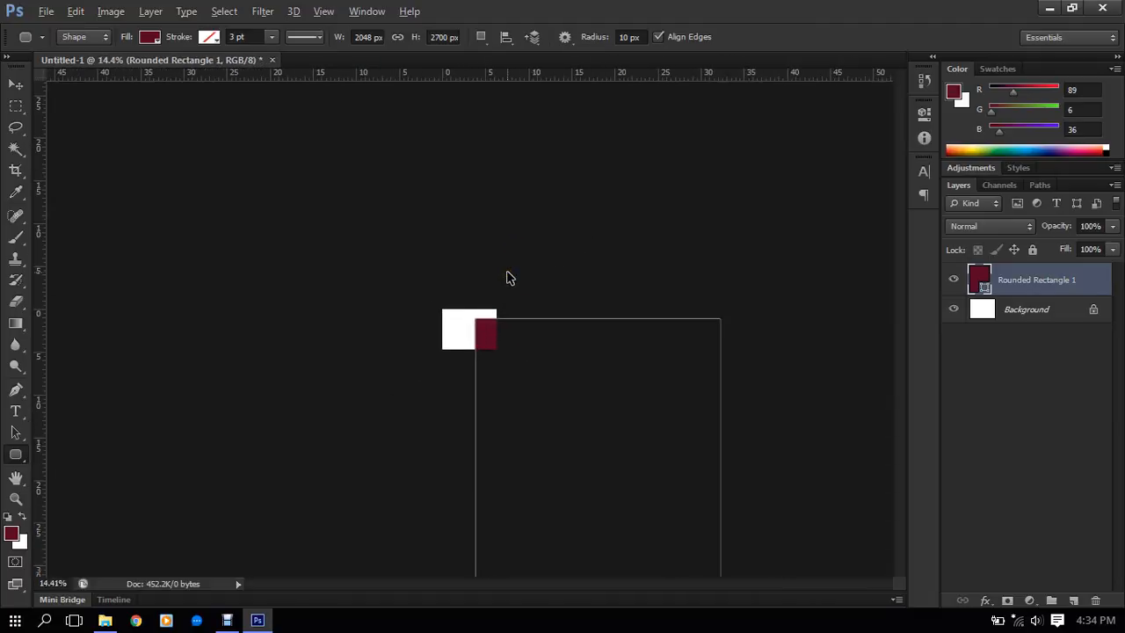
scroll(507, 278, "down", 3)
left_click(15, 85)
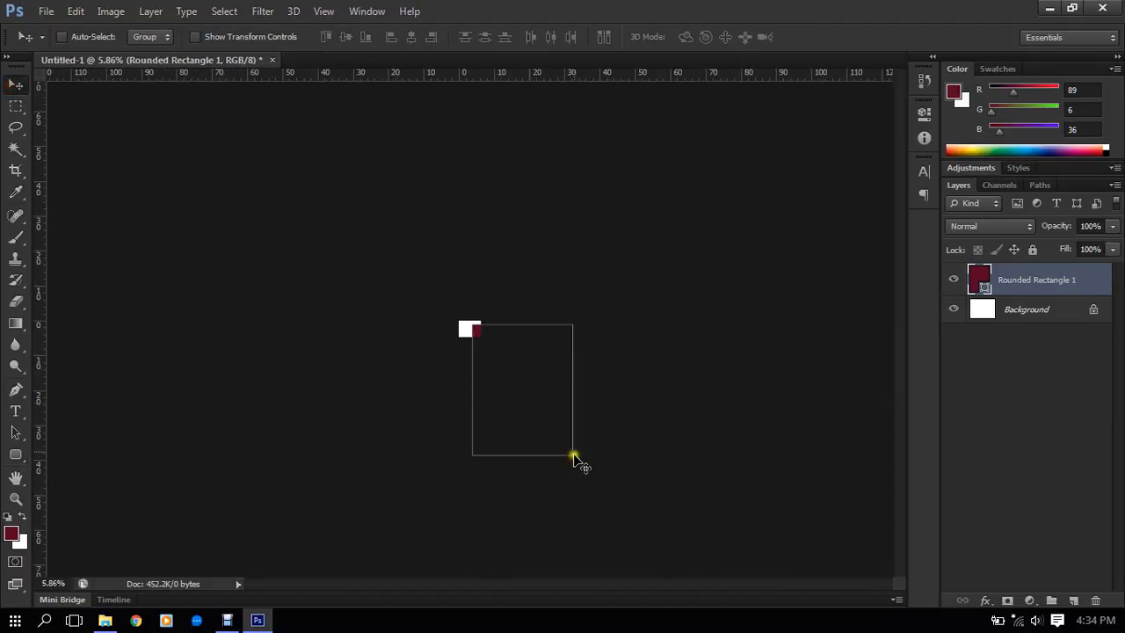
left_click(228, 36)
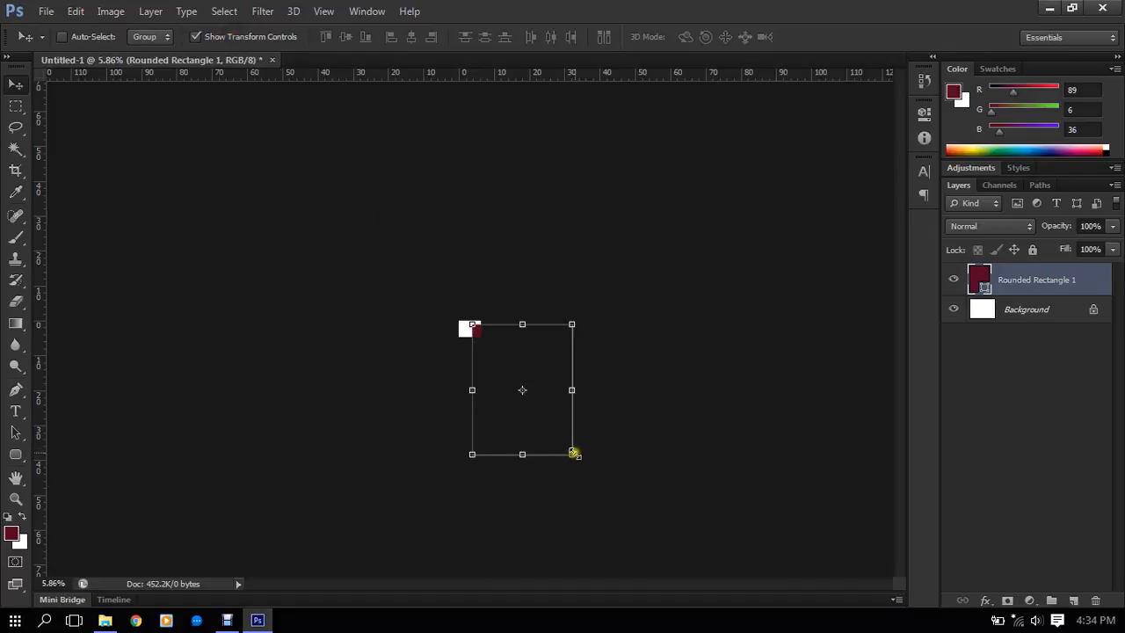
left_click_drag(576, 458, 489, 323)
scroll(490, 325, "up", 5)
scroll(490, 327, "up", 5)
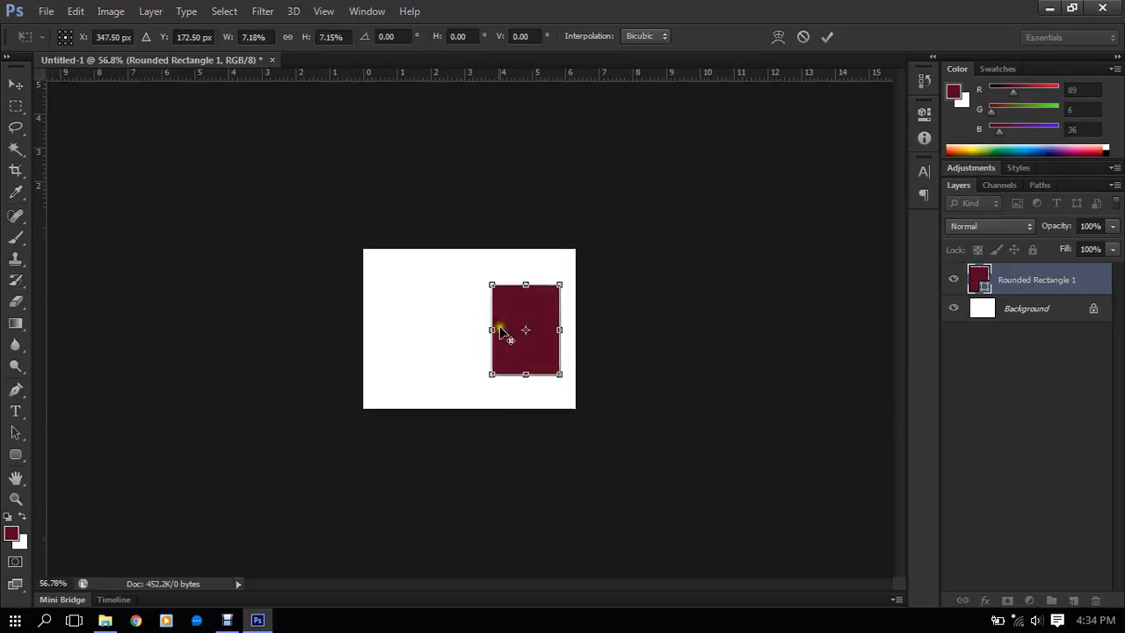
- Move the rounded rectangle to the canvas's left half, enlarge it to about 8.2% scale and apply the transformation
left_click_drag(603, 367, 377, 309)
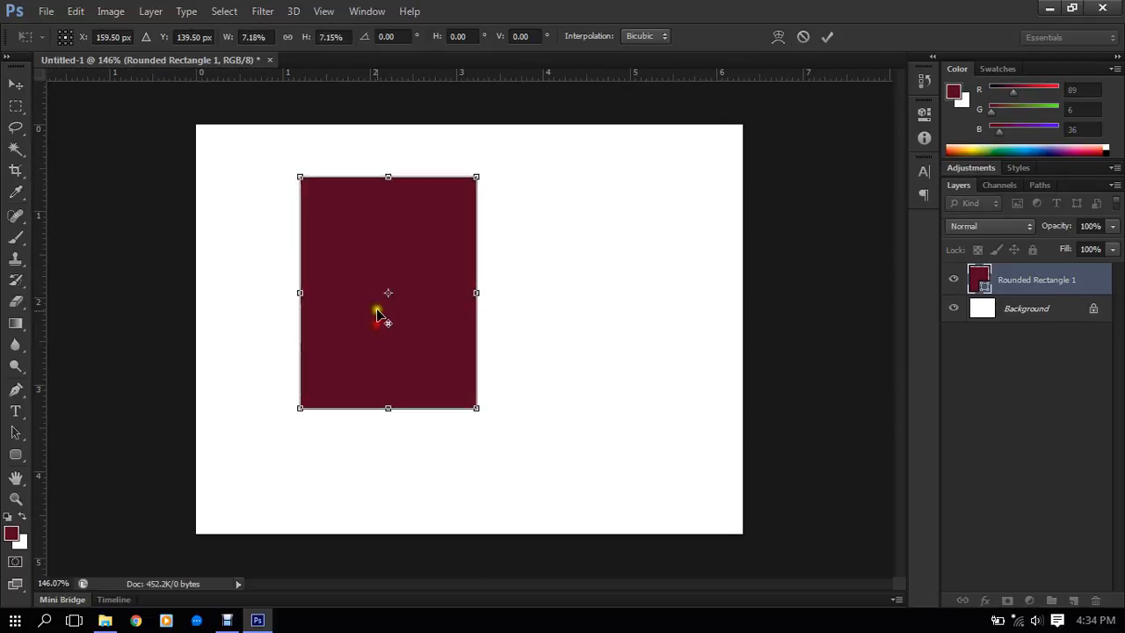
scroll(382, 312, "up", 1)
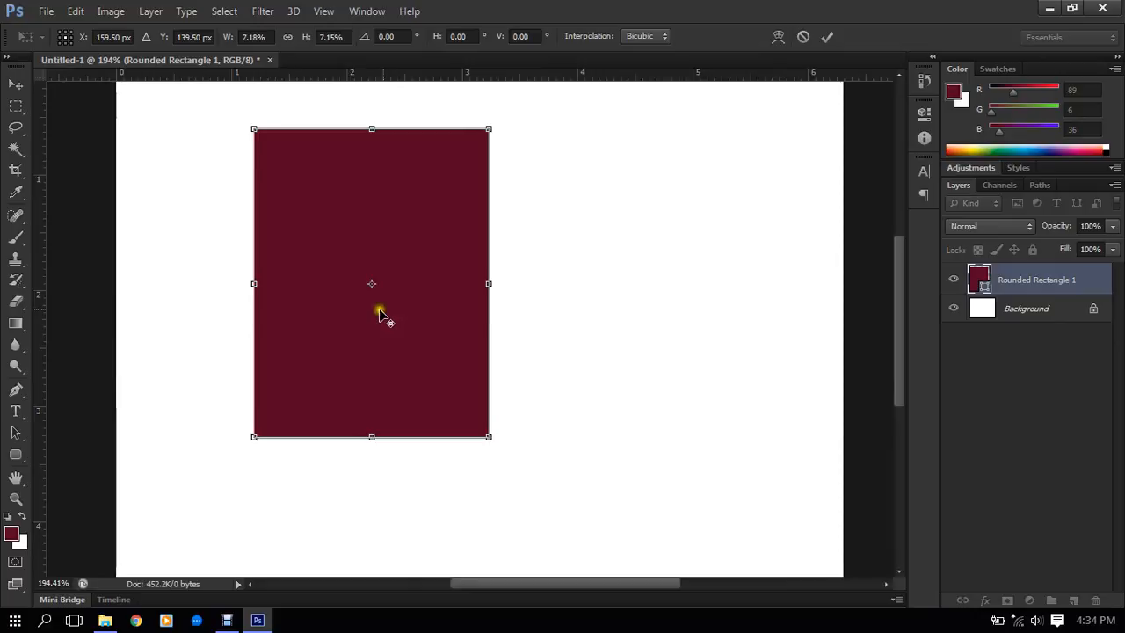
scroll(443, 317, "down", 1)
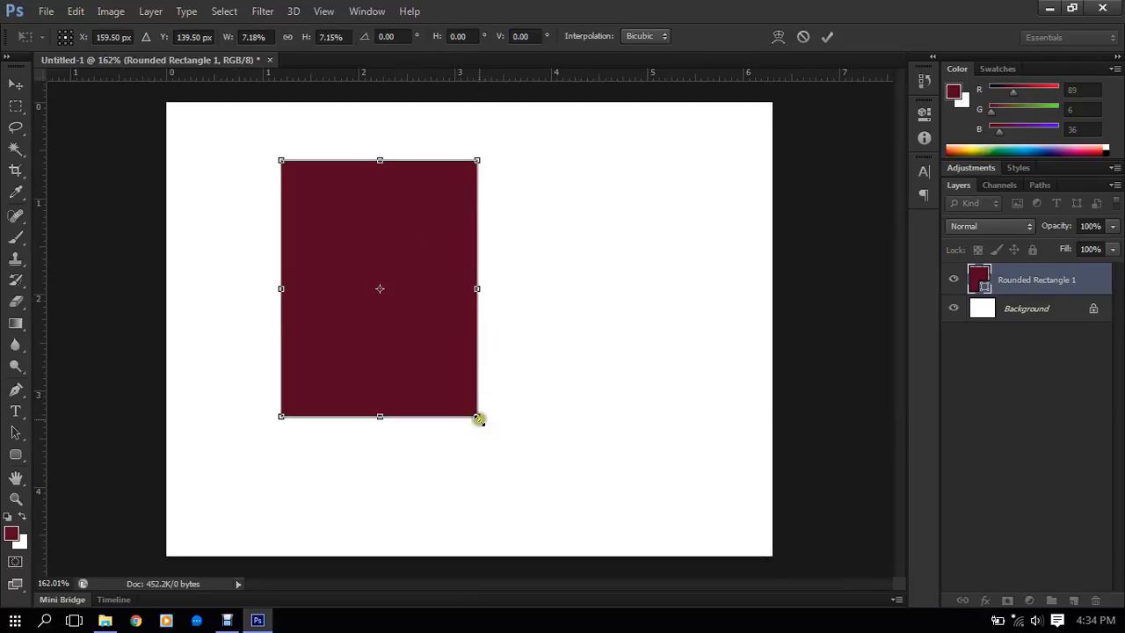
left_click_drag(478, 419, 506, 459)
right_click(661, 77)
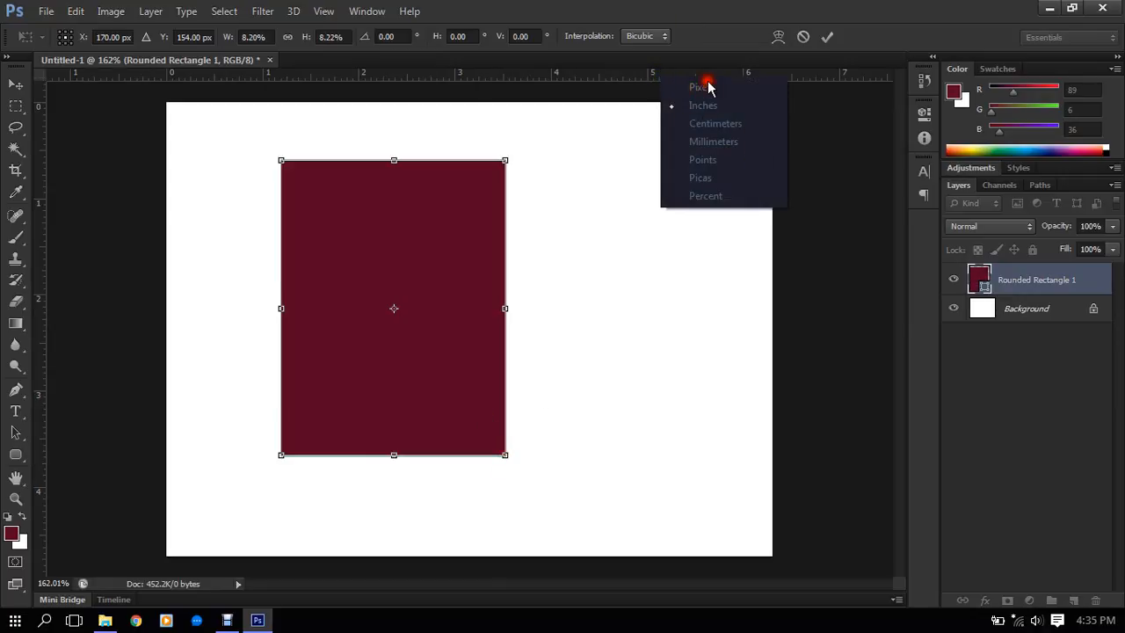
left_click(410, 225)
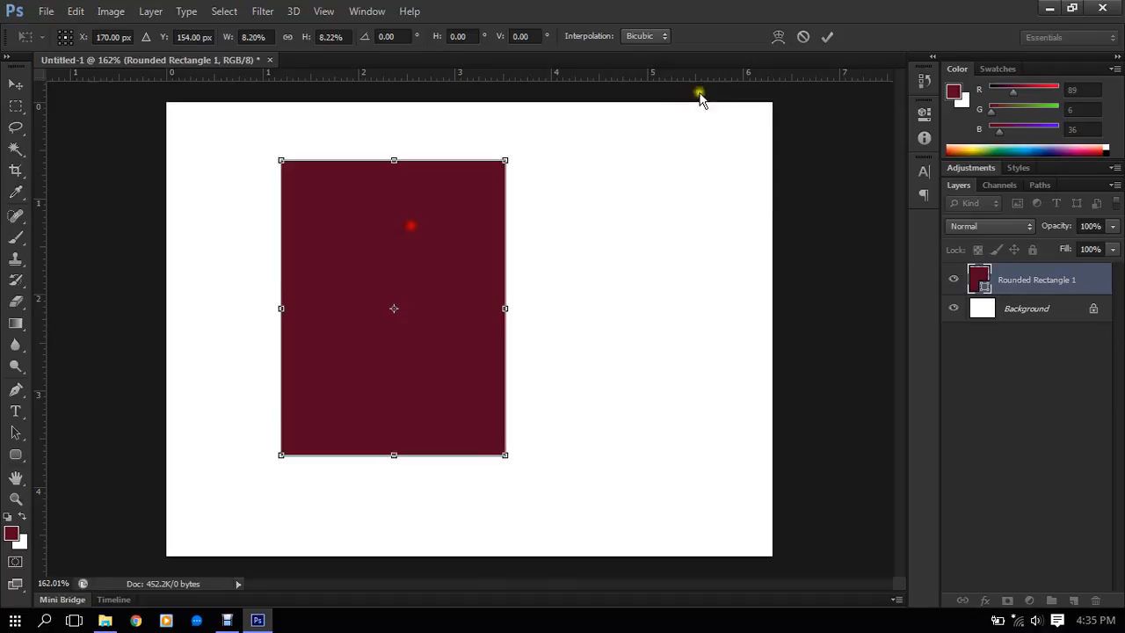
left_click(827, 36)
- Set the ruler units to pixels, then enlarge the rounded rectangle to about 109% and apply the transformation
right_click(694, 72)
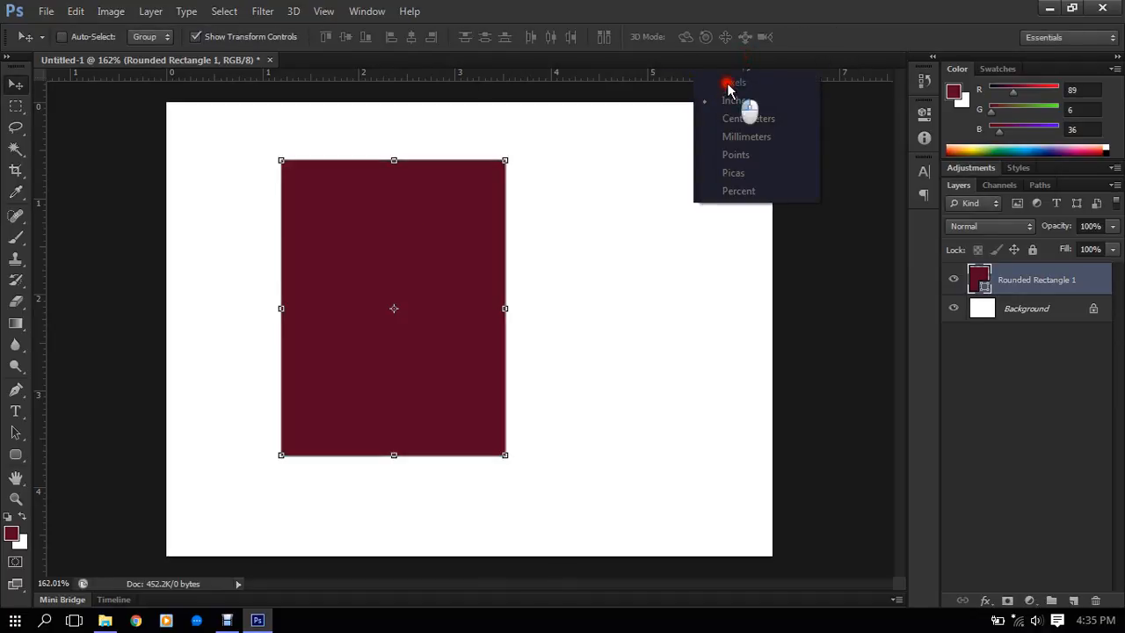
left_click(732, 81)
left_click_drag(507, 453, 525, 481)
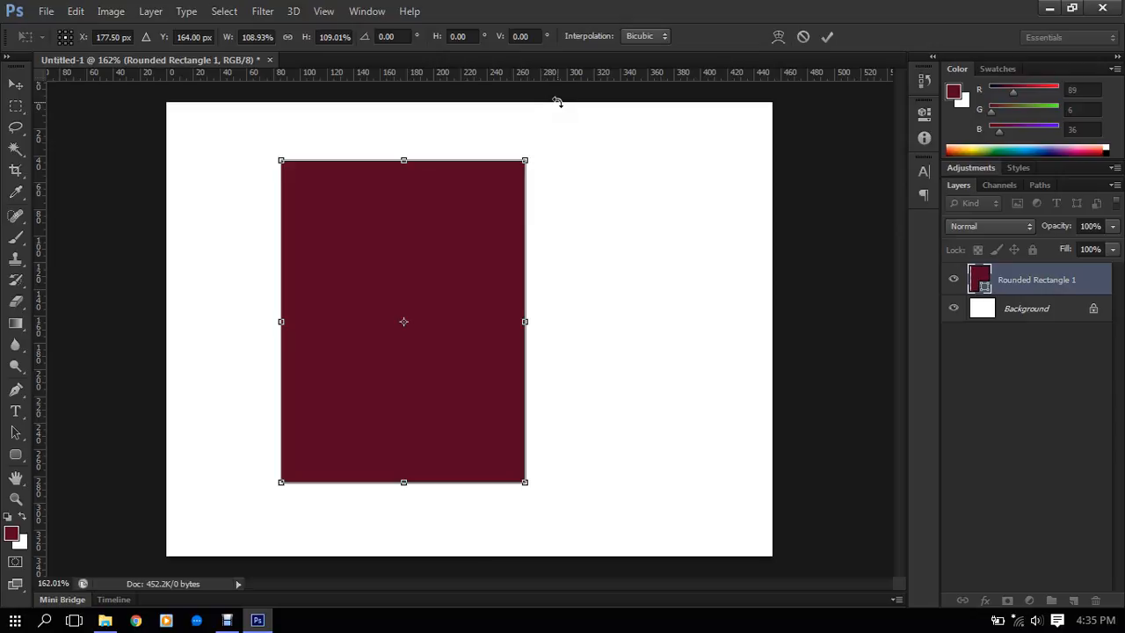
left_click(19, 84)
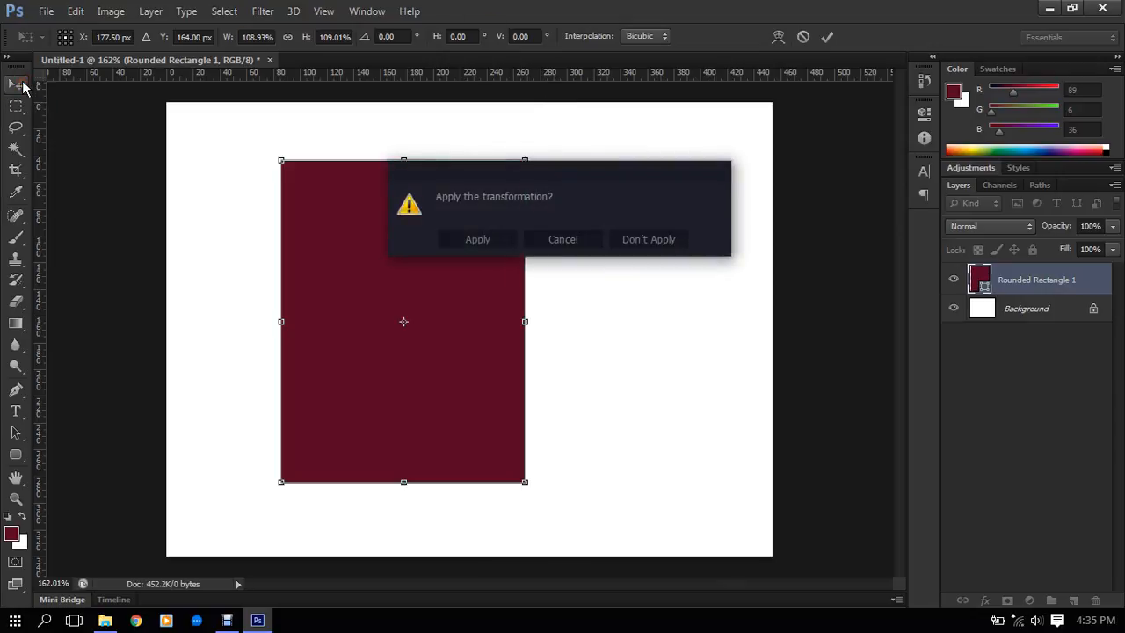
left_click(499, 241)
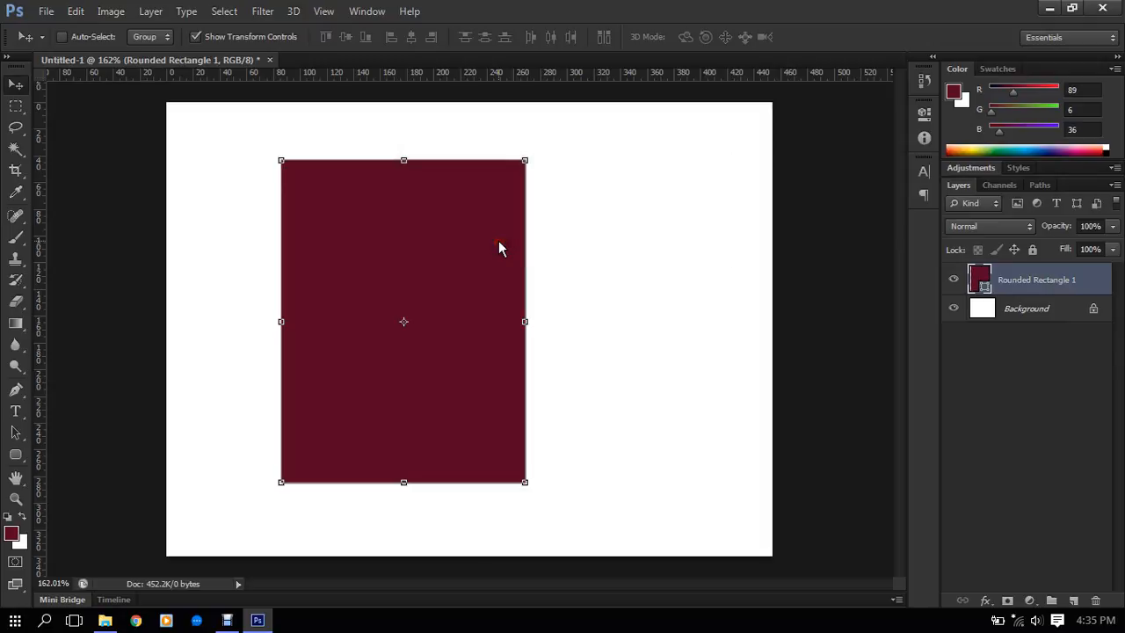
- Replace the rounded rectangle with a new one of about 200 by 129 px with a 10 px radius near the canvas's centre
key("Delete")
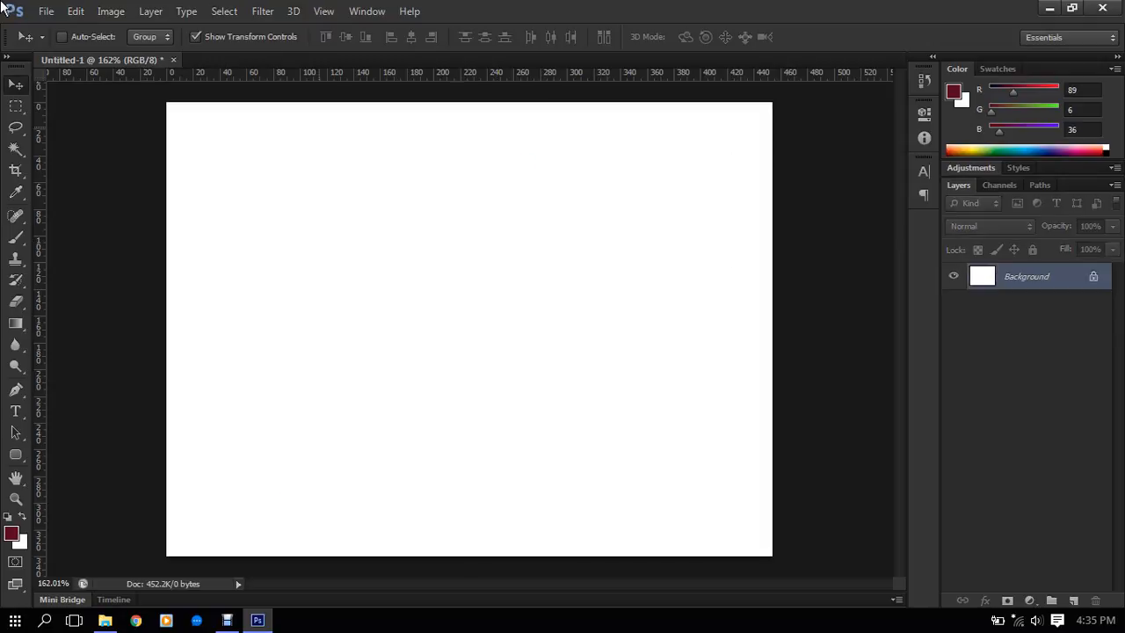
left_click(18, 456)
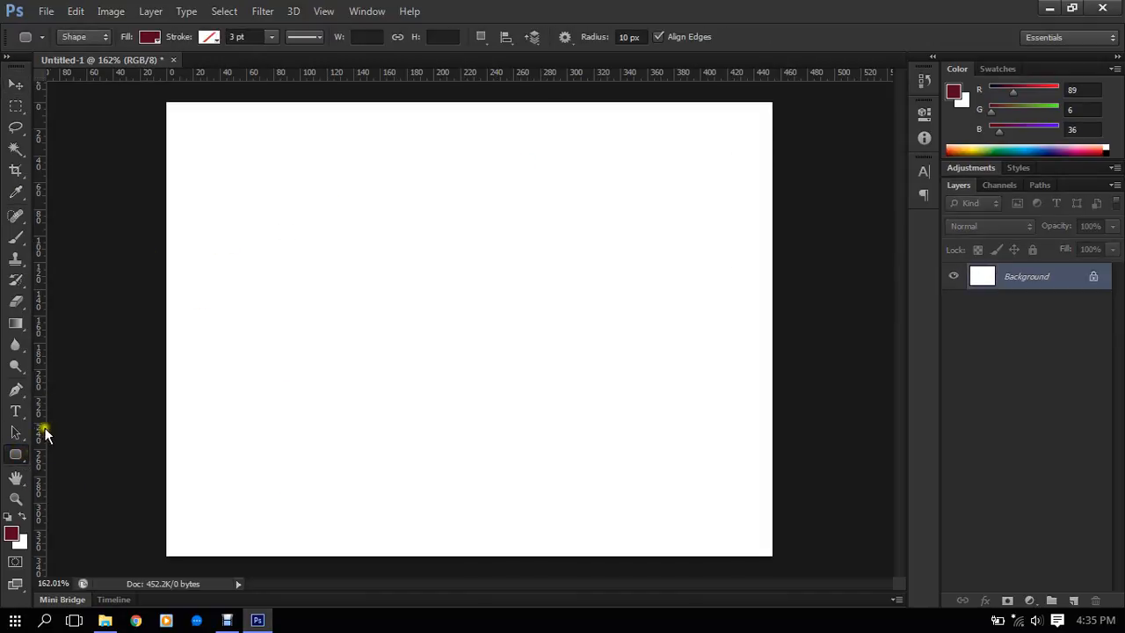
left_click_drag(317, 269, 583, 439)
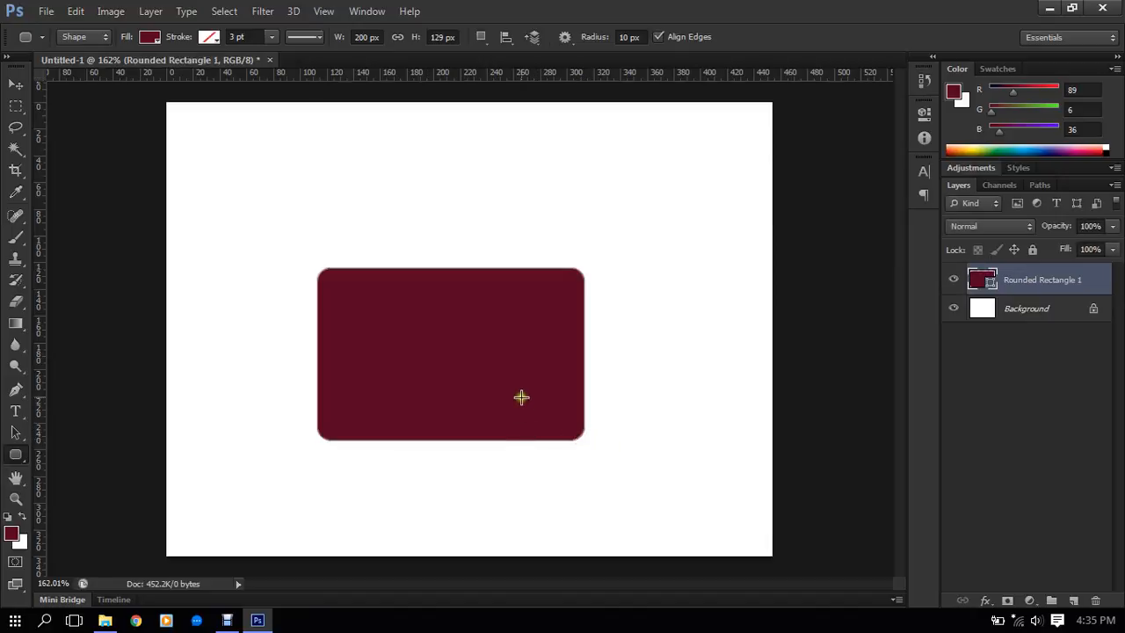
- With the Direct Selection tool, move the top-edge anchor of the shape's upper-right rounding along the edge to the outer corner
scroll(518, 395, "up", 3)
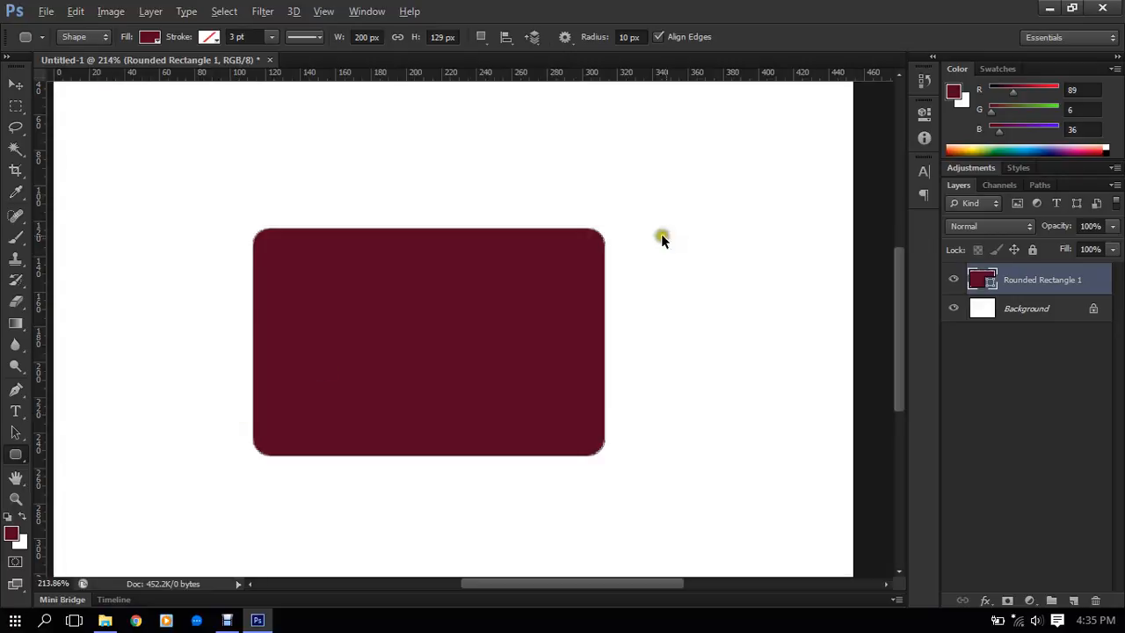
scroll(661, 233, "up", 4)
left_click(14, 457)
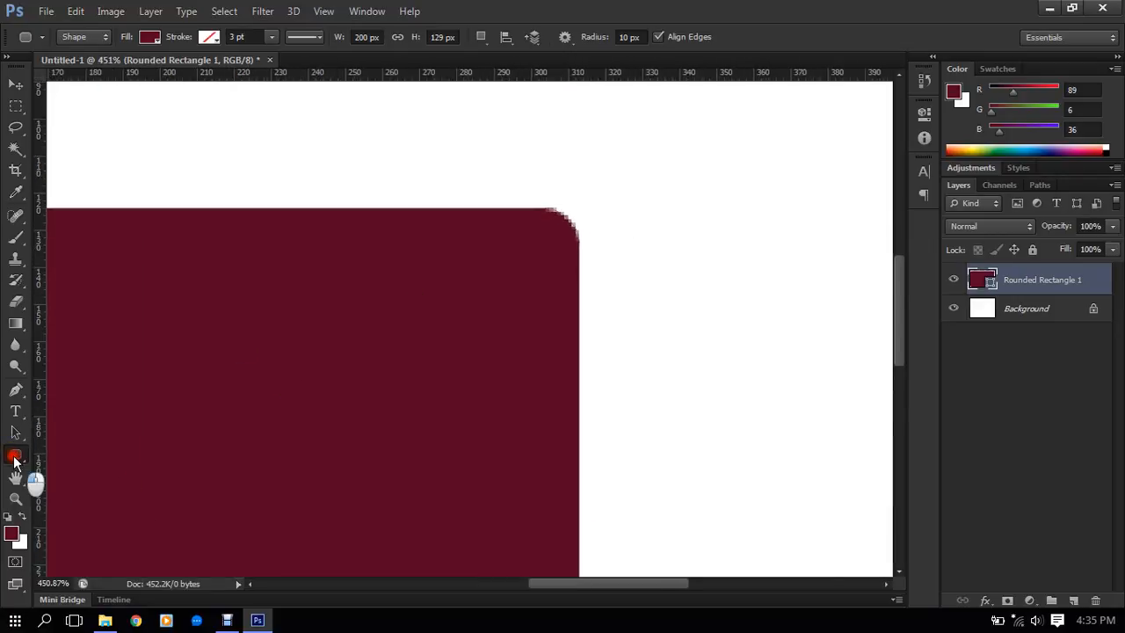
left_click(15, 431)
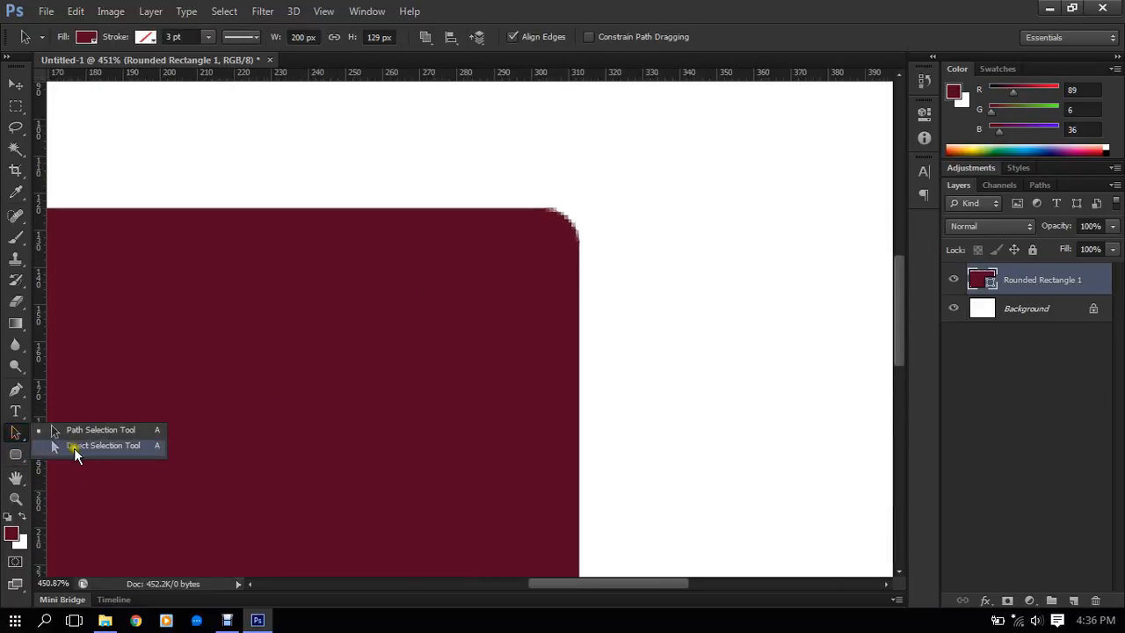
left_click(74, 445)
left_click(577, 230)
scroll(573, 226, "up", 1)
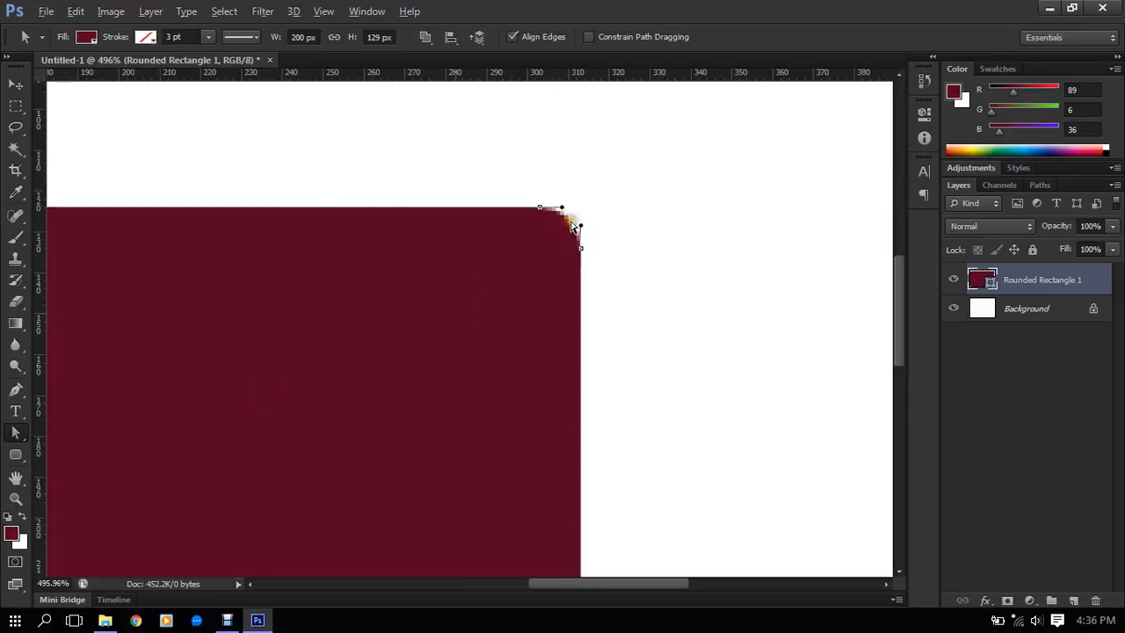
scroll(573, 227, "up", 5)
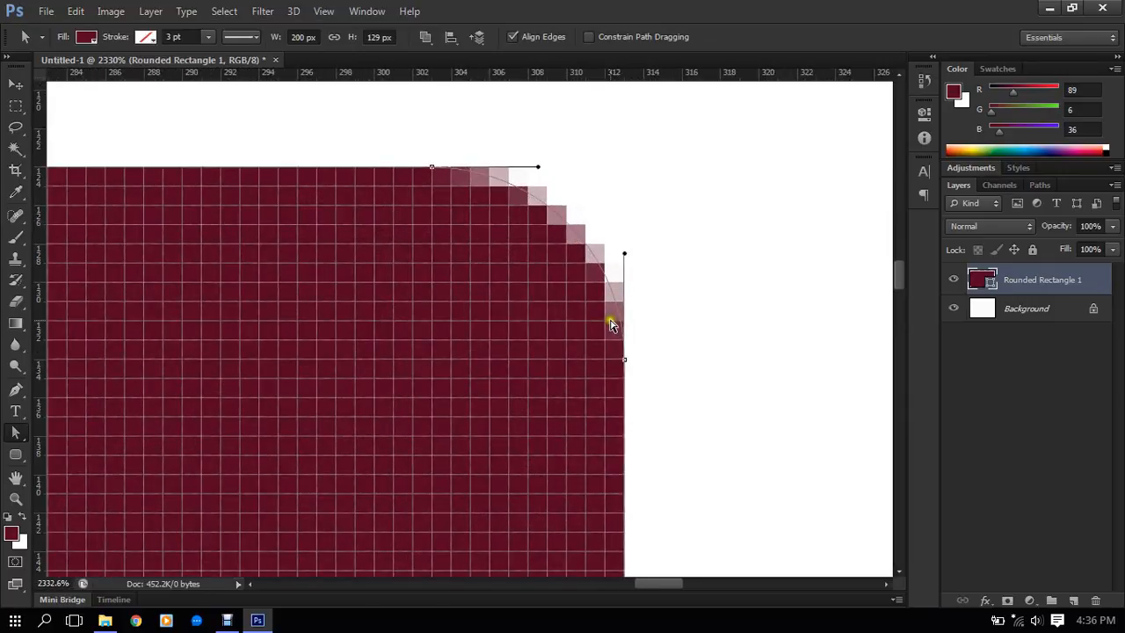
left_click(430, 167)
left_click_drag(431, 168, 623, 168)
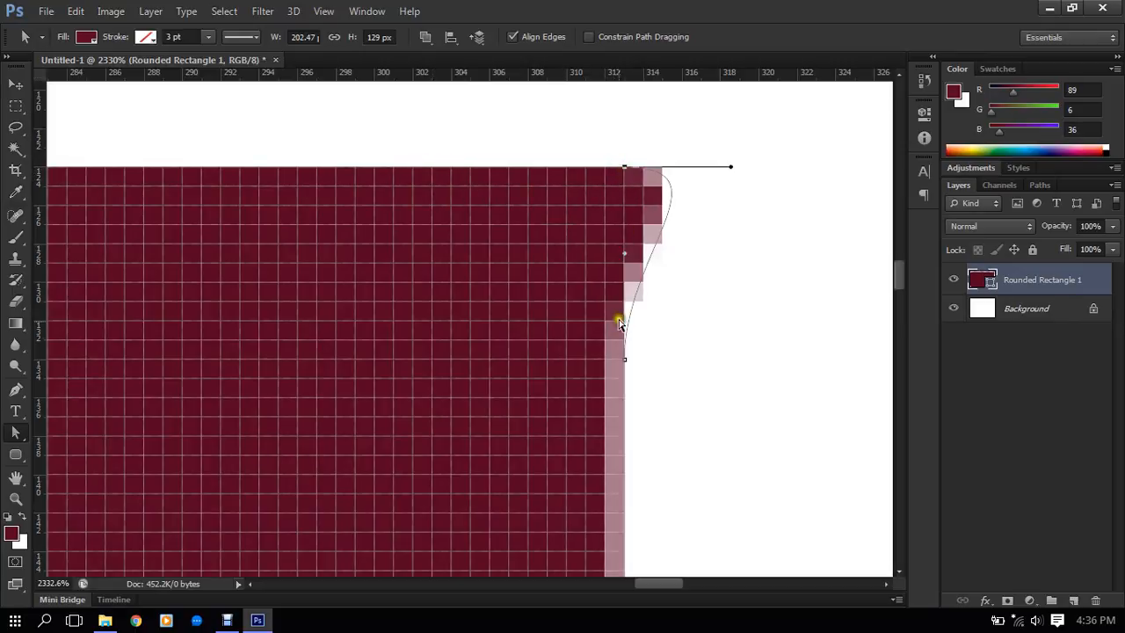
- Move the right-edge anchor of the same rounding up to just below the outer corner
left_click(626, 361)
left_click(625, 357)
left_click_drag(624, 363, 626, 205)
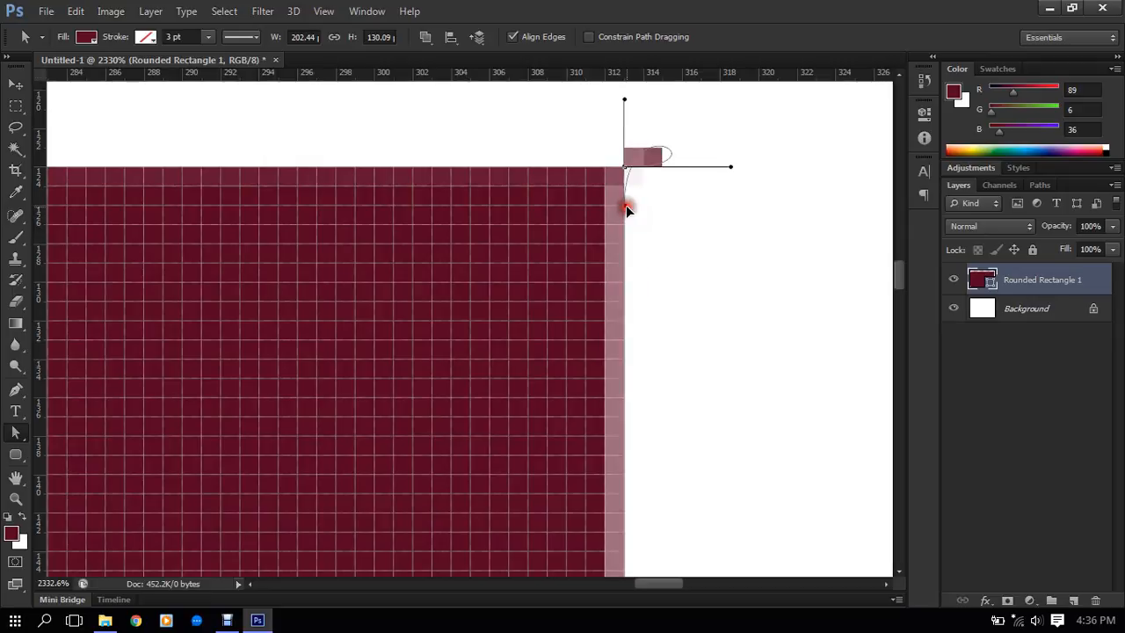
- Convert both anchors at the shape's upper-right corner to corner points without curve handles, using the Pen tool
left_click(15, 435)
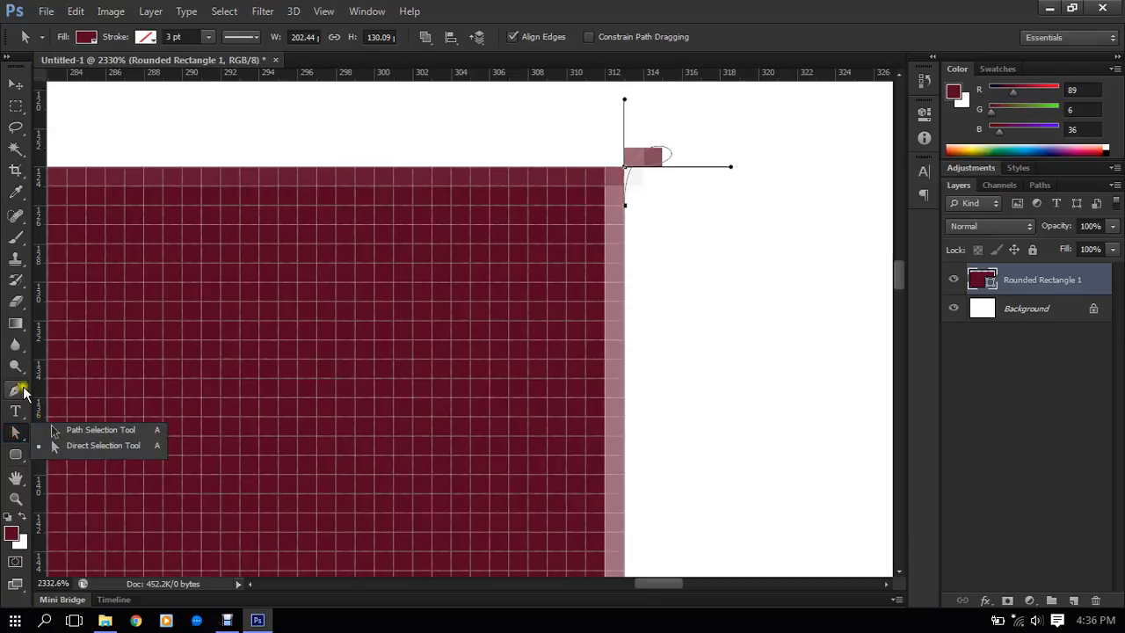
left_click(22, 390)
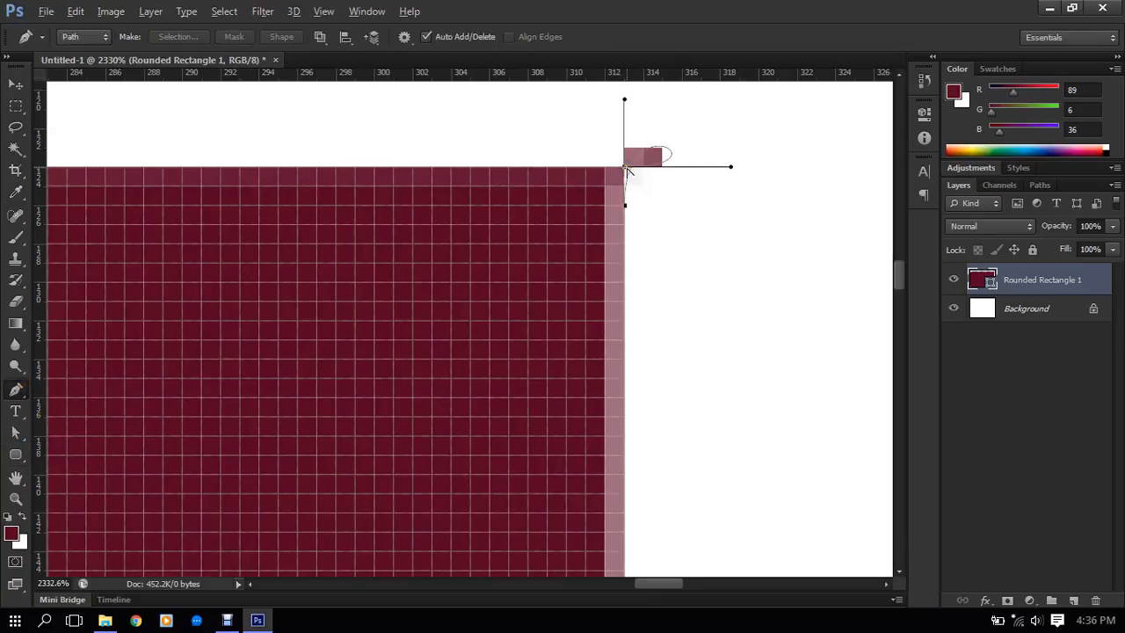
left_click(626, 168)
left_click(624, 210)
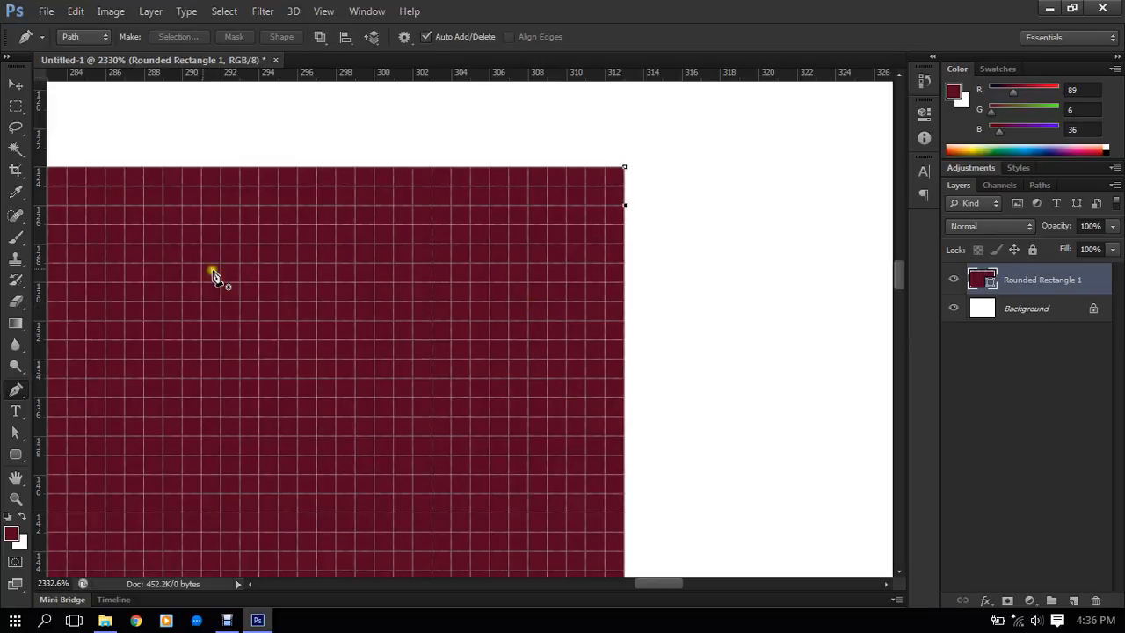
- Move the anchor just below the upper-right corner onto the corner anchor with the Direct Selection tool, squaring off the corner
left_click(18, 431)
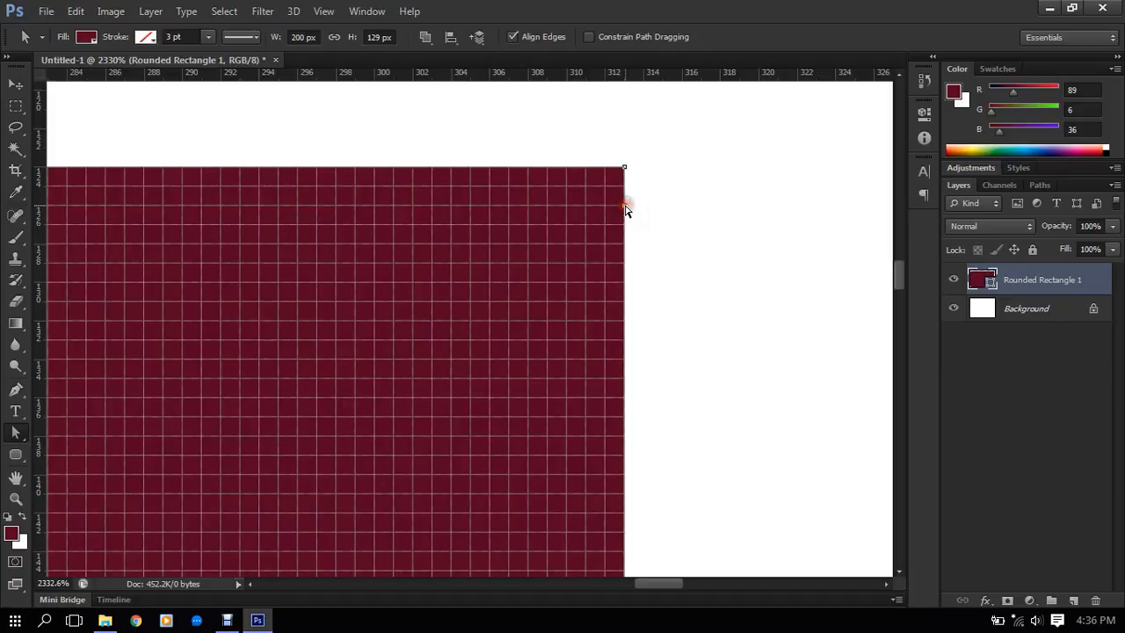
scroll(627, 219, "down", 3)
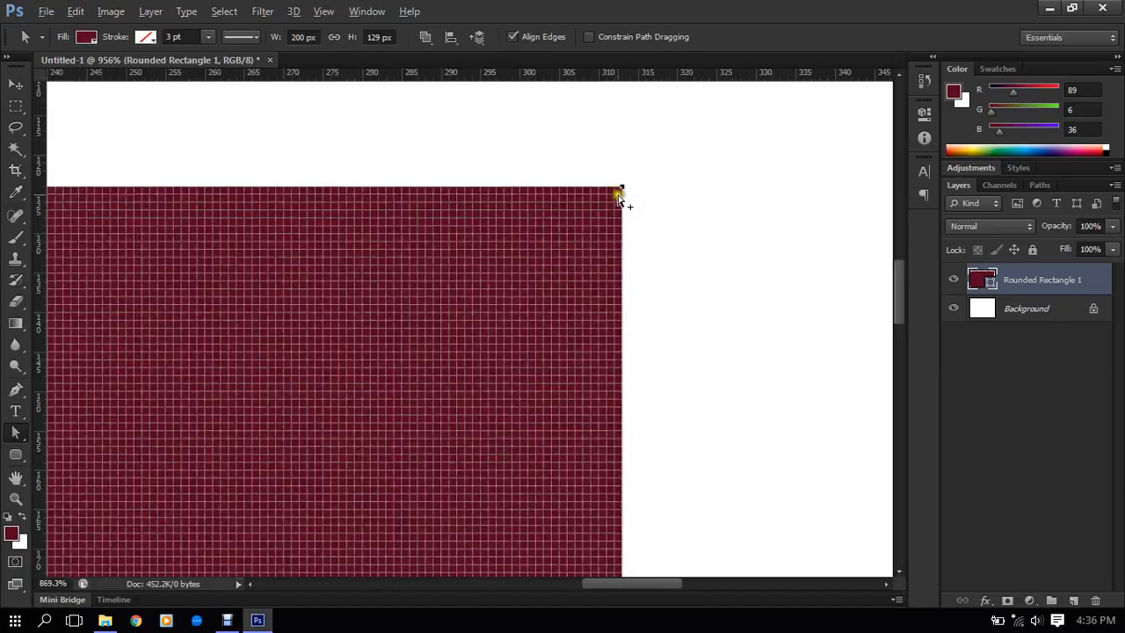
scroll(621, 206, "down", 5)
scroll(628, 216, "up", 3)
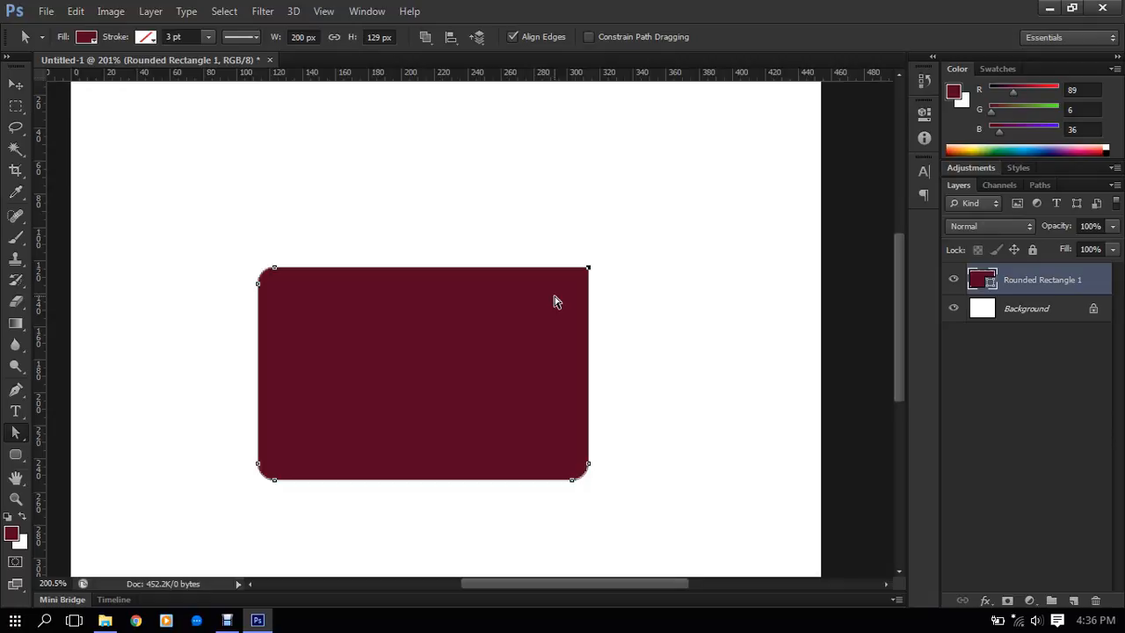
- Draw a plain rectangle of about 81 by 49 px above the rounded rectangle with the Rectangle tool
left_click(20, 454)
right_click(19, 461)
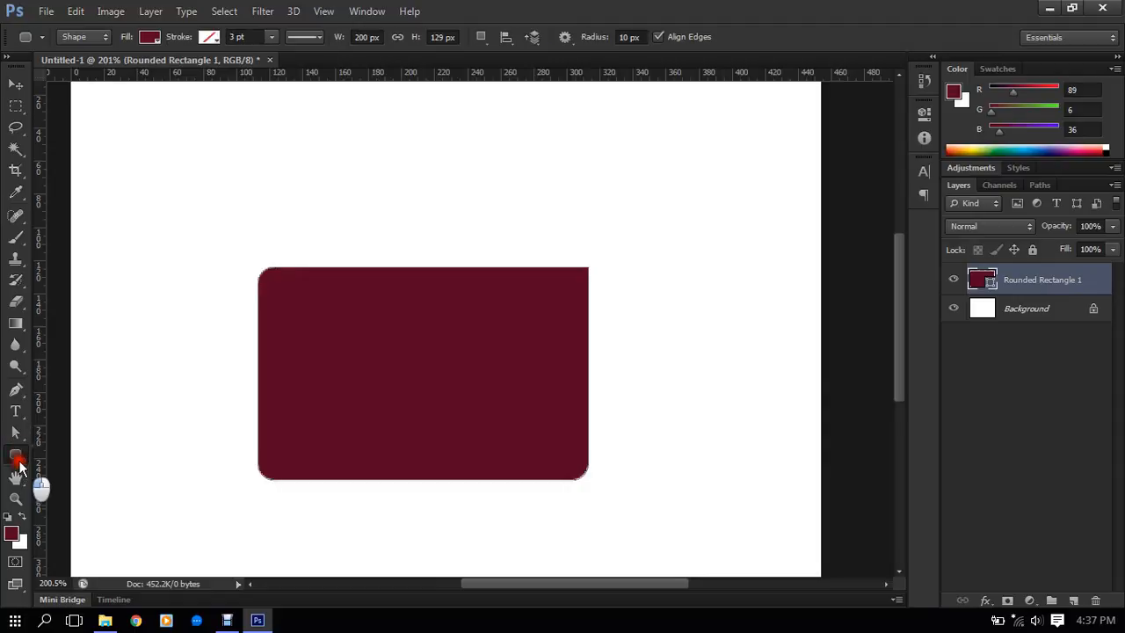
left_click(79, 453)
scroll(314, 220, "up", 4)
left_click_drag(314, 219, 288, 415)
left_click_drag(274, 272, 466, 390)
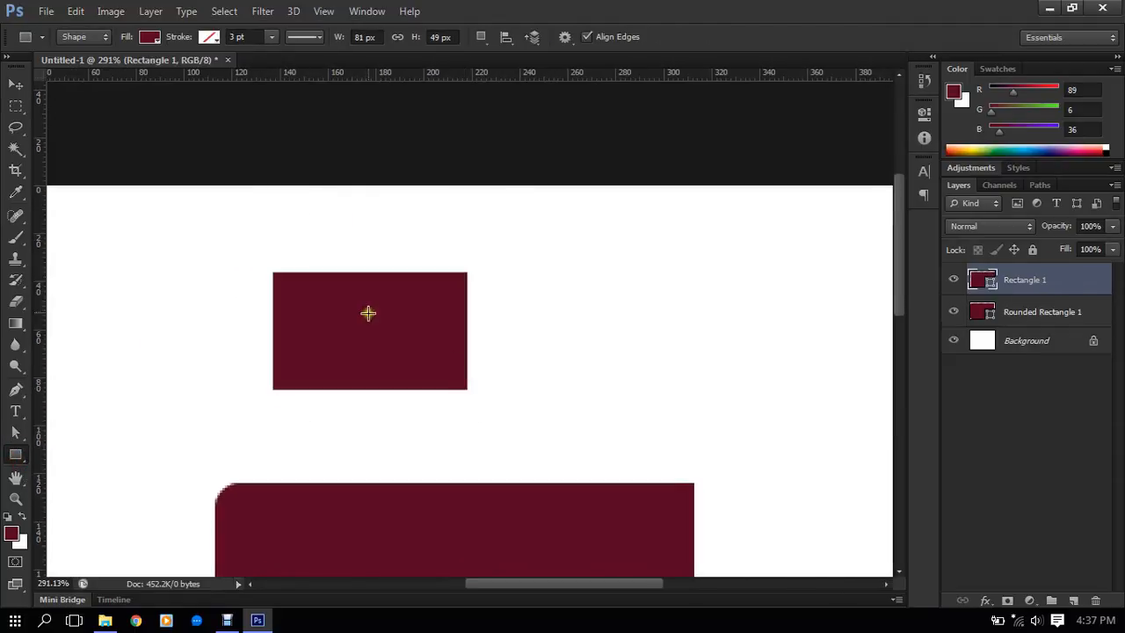
- Try to round the plain rectangle's upper-left corner with the Pen tool, placing anchors about 5 px from the corner and pulling out curve handles
scroll(307, 295, "up", 3)
scroll(249, 283, "up", 2)
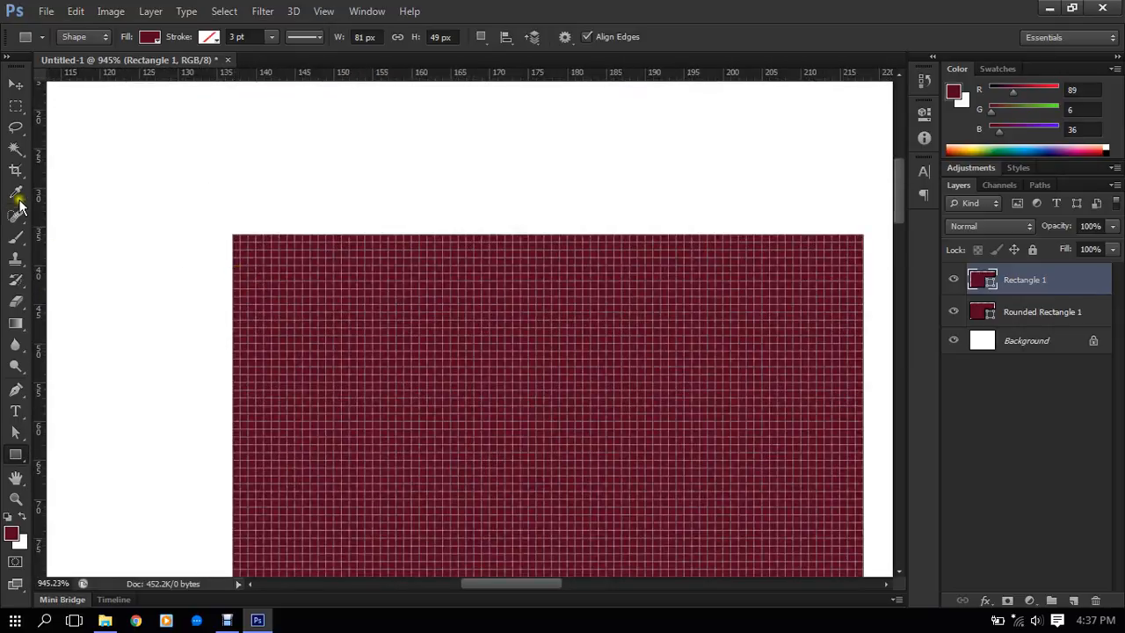
left_click(15, 391)
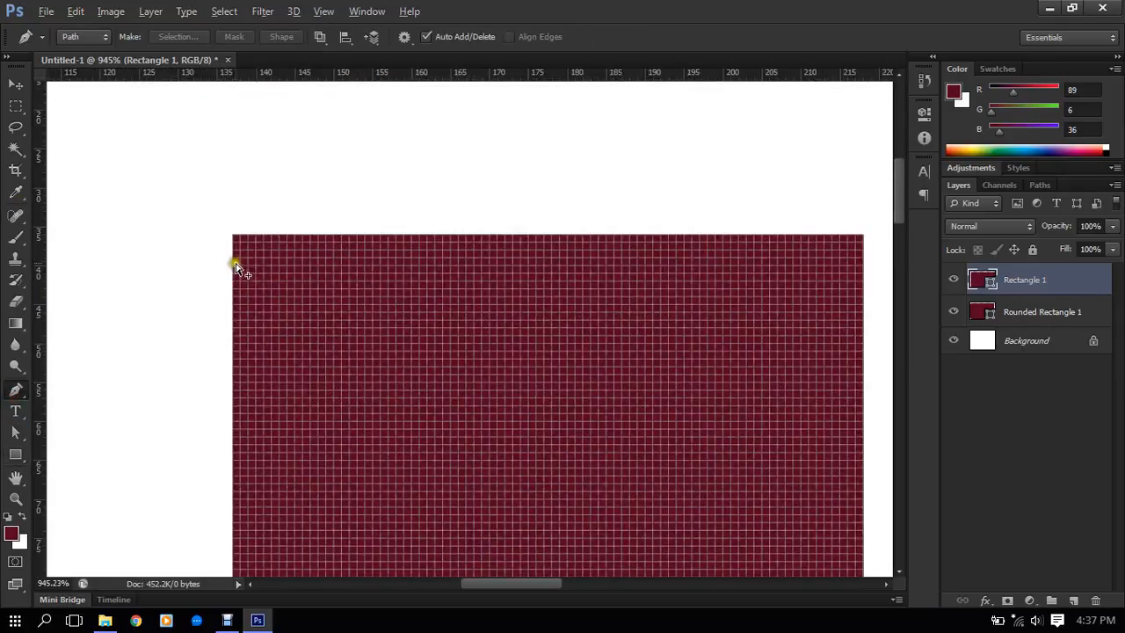
scroll(234, 258, "up", 2)
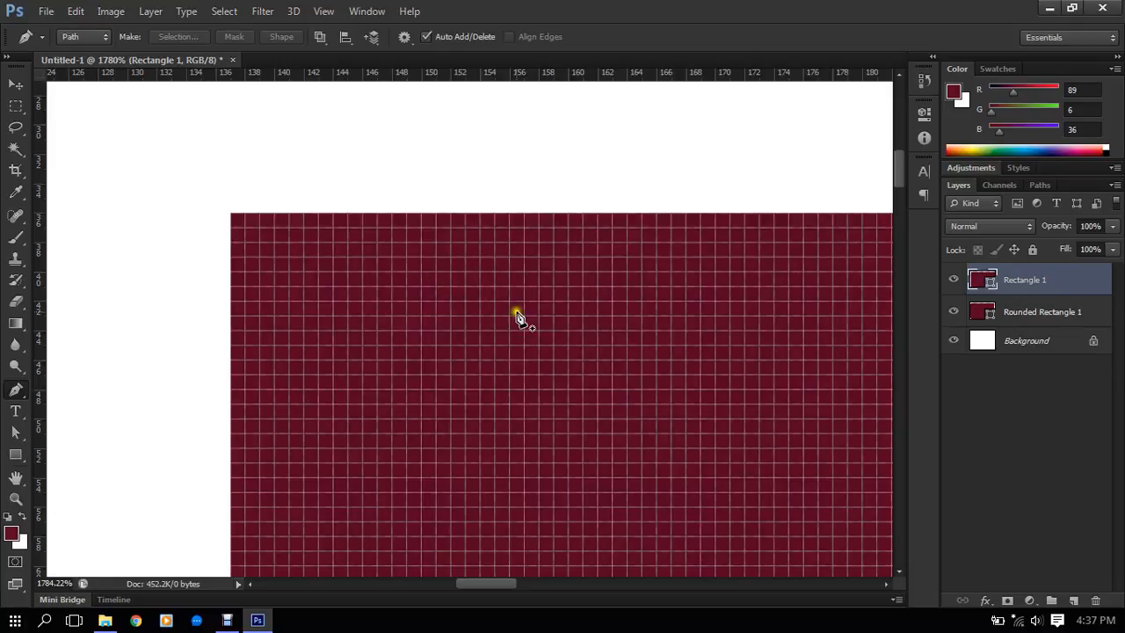
left_click(224, 11)
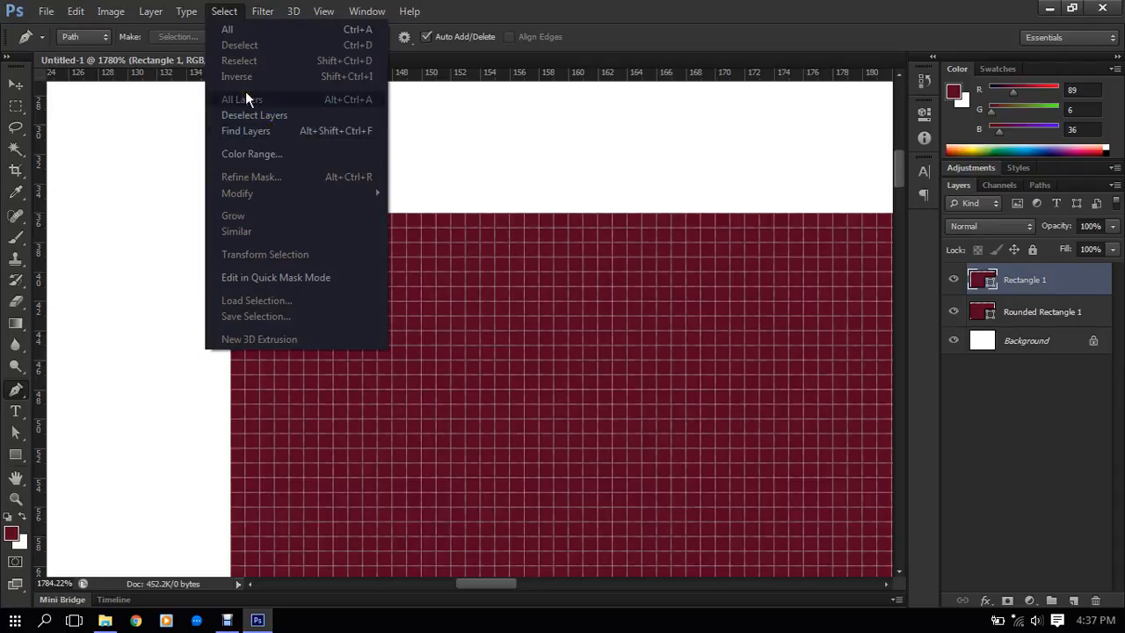
left_click(526, 308)
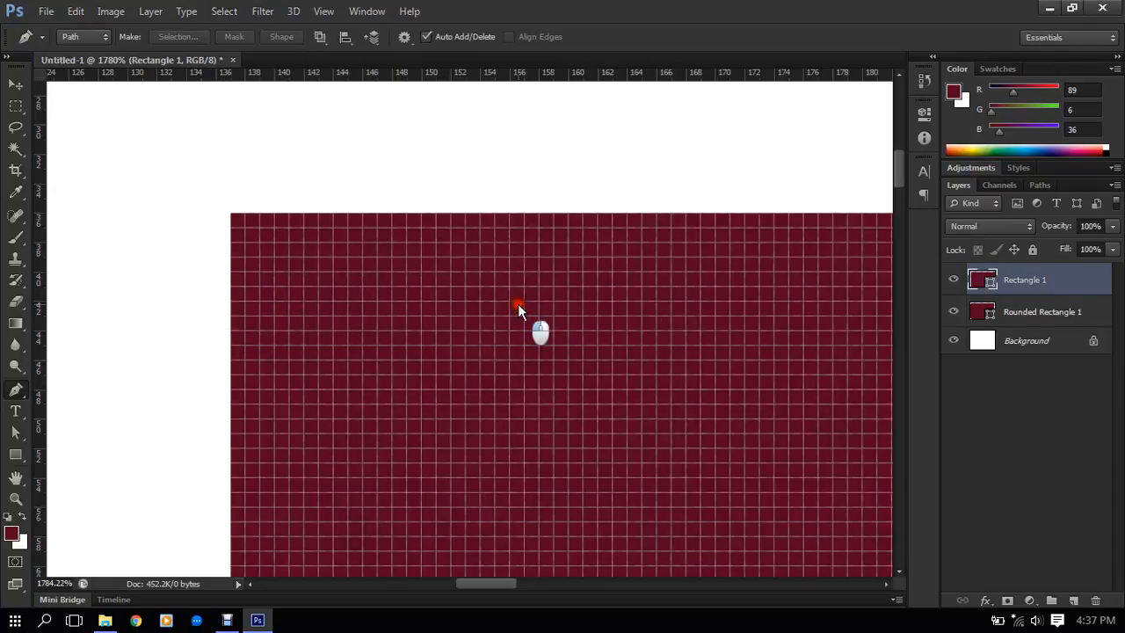
left_click(231, 288)
left_click(305, 214)
left_click(232, 288)
left_click(231, 290)
left_click_drag(230, 288, 231, 276)
left_click_drag(297, 213, 316, 213)
scroll(312, 218, "up", 3)
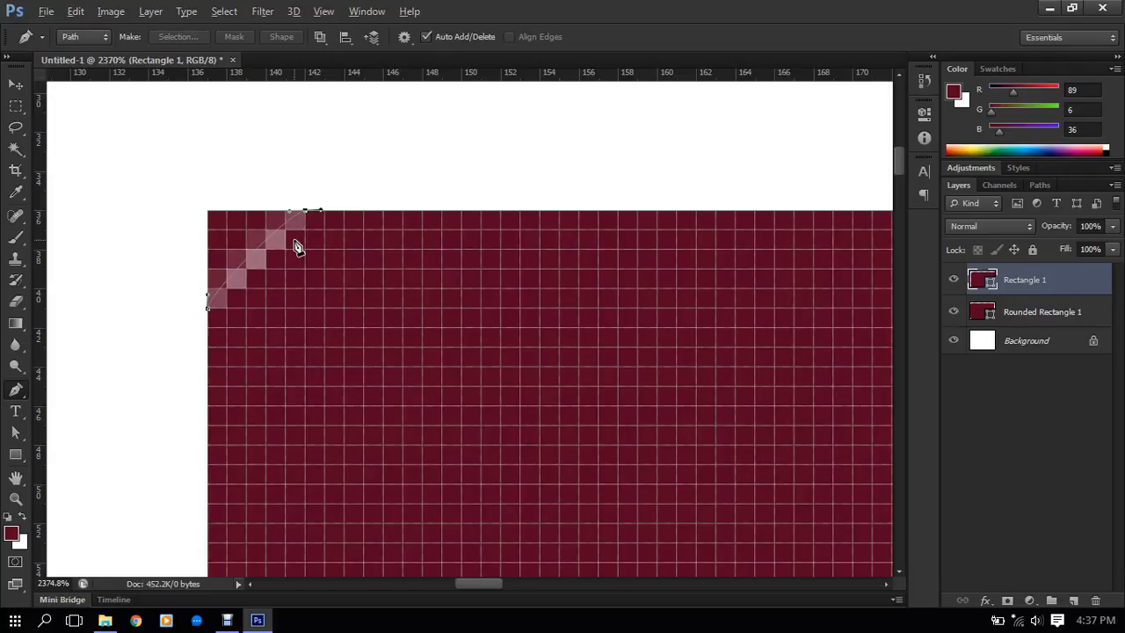
- Undo the Pen edits at the plain rectangle's corner and the drawing of that rectangle
key("ctrl+alt+z")
key("ctrl+alt+z")
key("ctrl+alt+z")
scroll(282, 248, "down", 8)
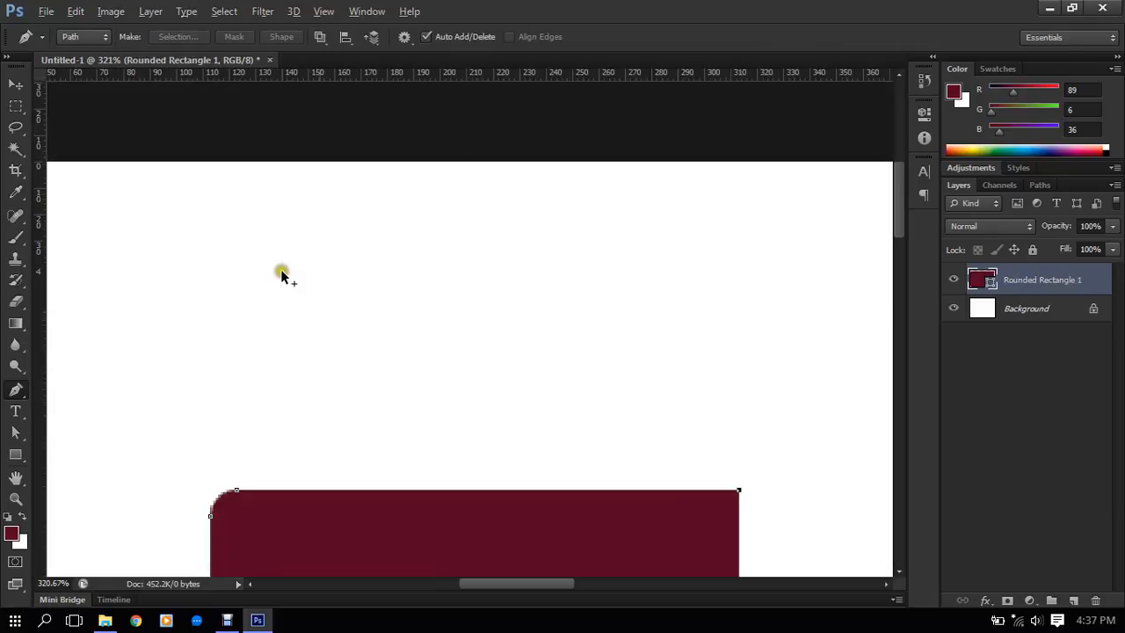
- Convert both anchors at the rounded rectangle's lower-left corner to corner points without curve handles, using the Pen tool
scroll(282, 274, "down", 5)
scroll(513, 360, "up", 5)
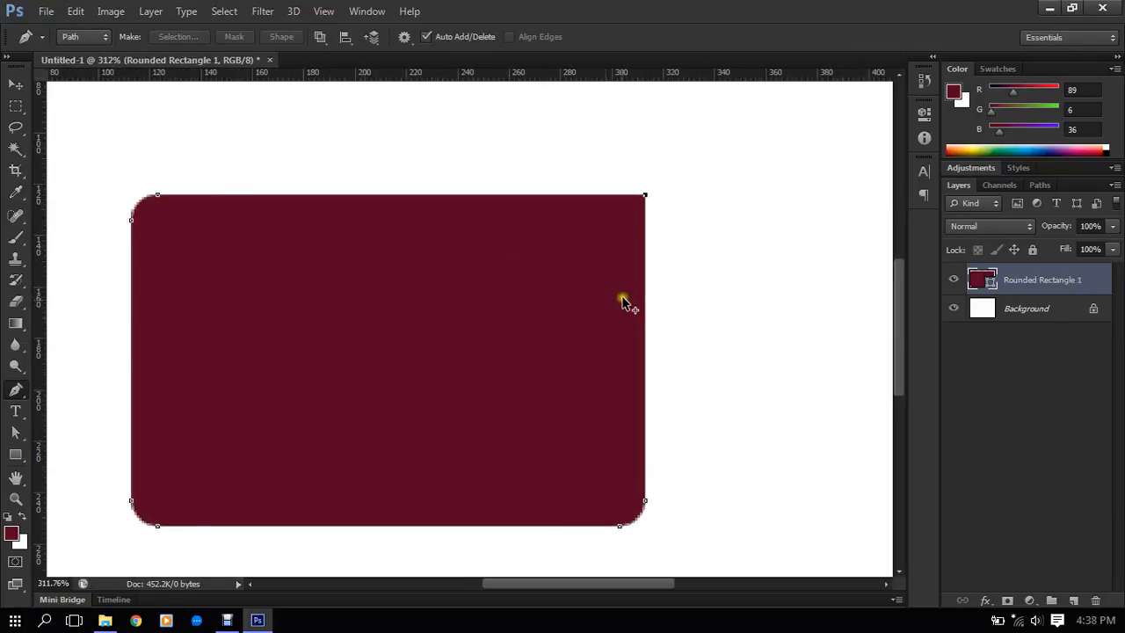
scroll(306, 522, "down", 4)
scroll(351, 483, "up", 12)
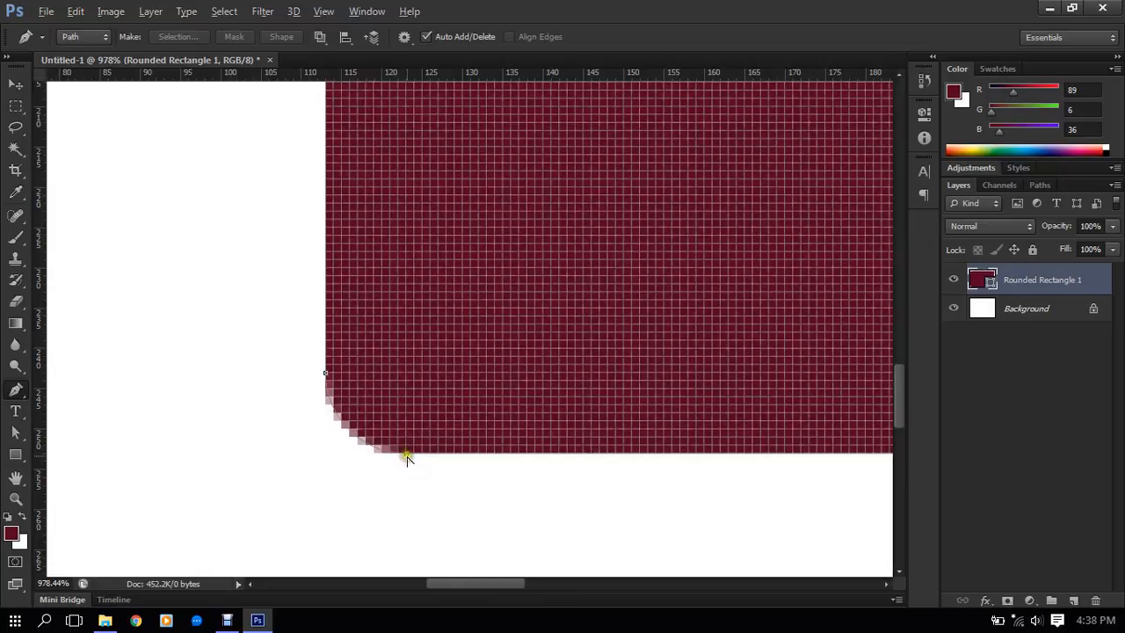
left_click(407, 454, "alt")
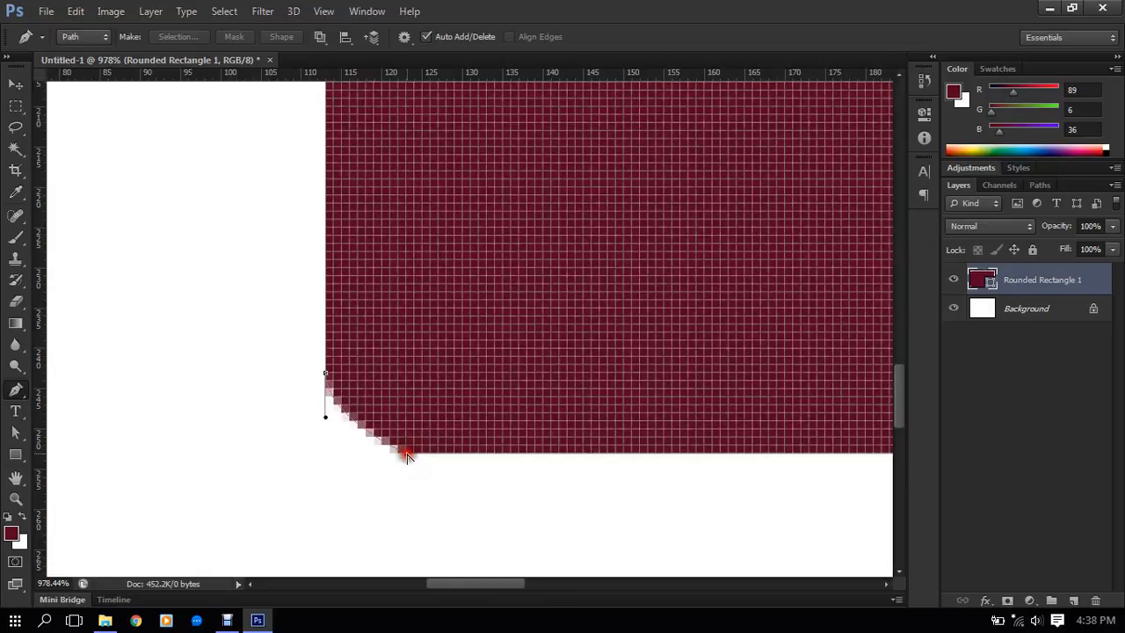
left_click(325, 376, "alt")
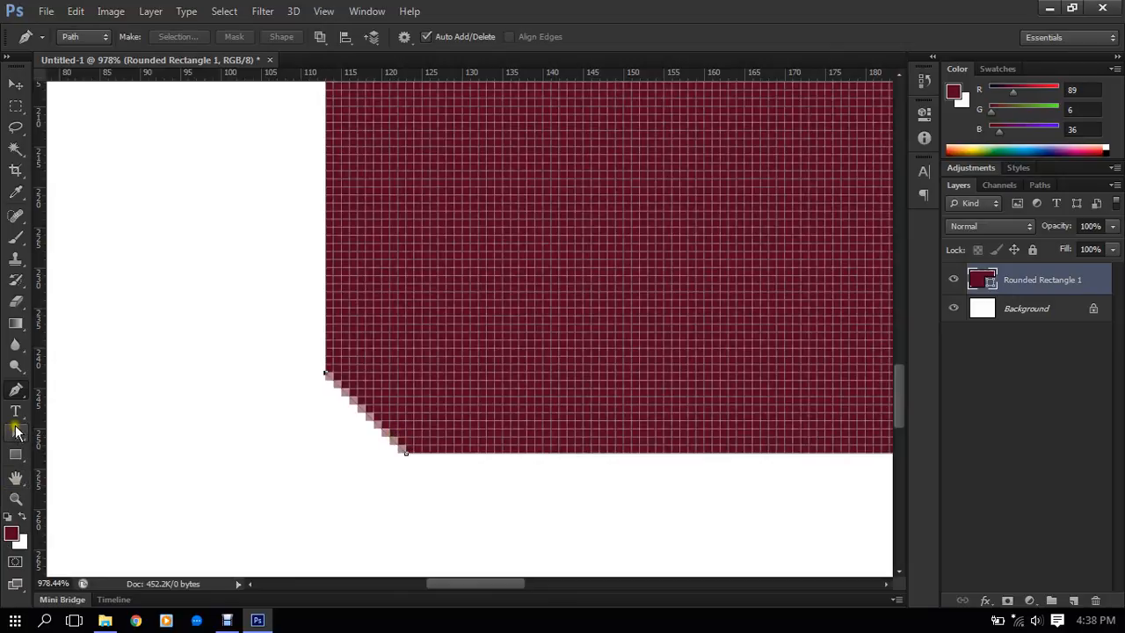
- Move both lower-left anchors onto the shape's outer corner with the Direct Selection tool, squaring off the corner
left_click(15, 431)
left_click(407, 455)
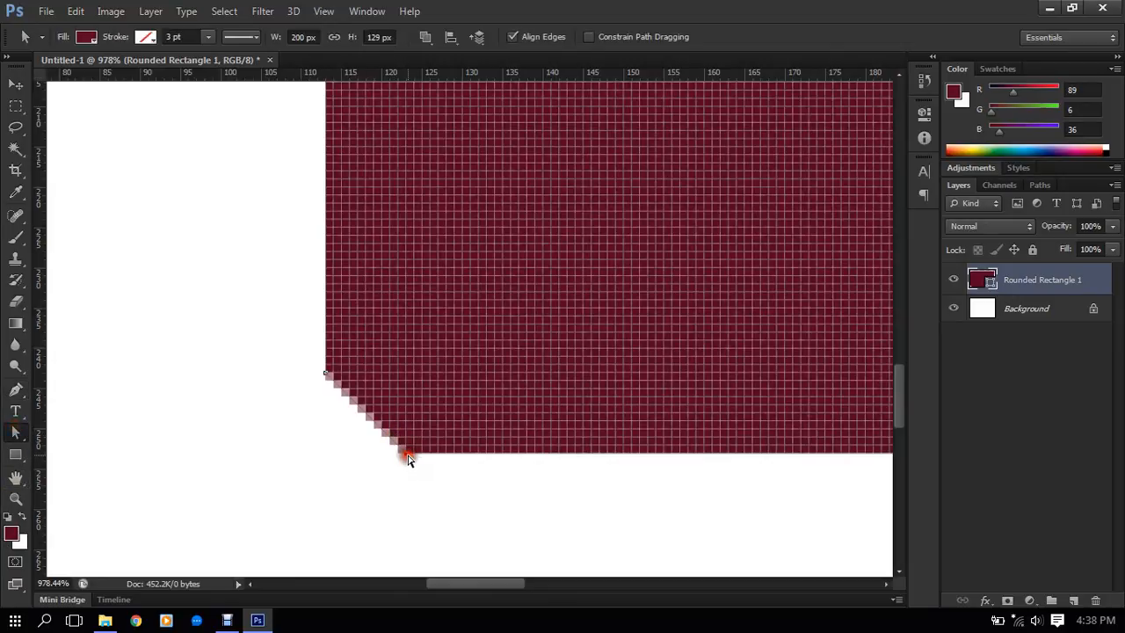
left_click_drag(406, 453, 325, 451)
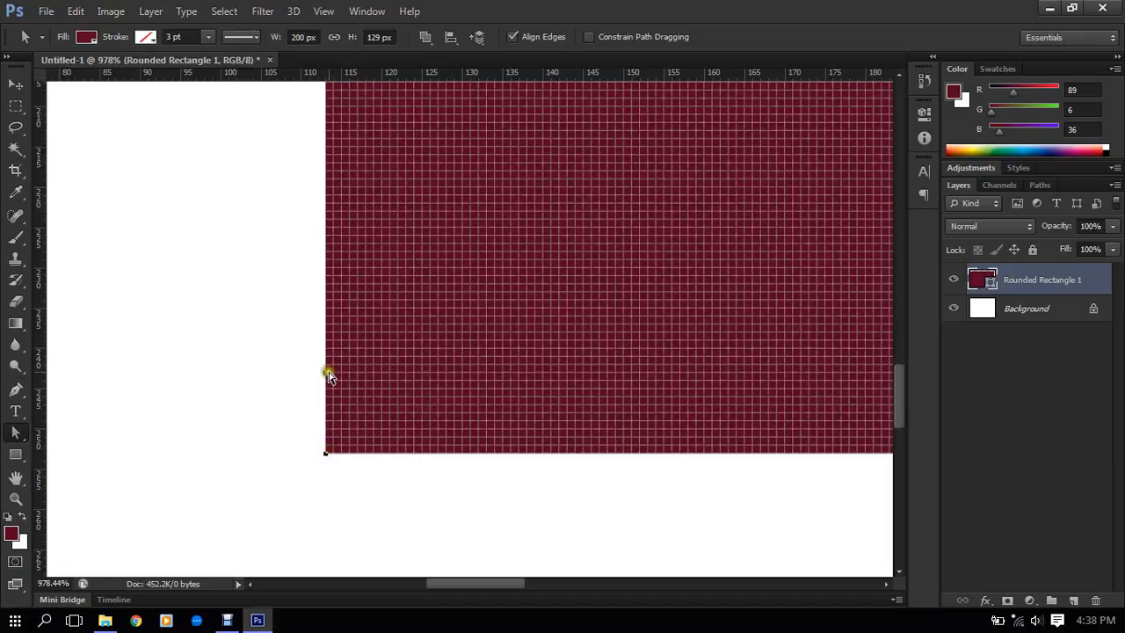
left_click_drag(322, 374, 325, 455)
scroll(299, 341, "down", 5)
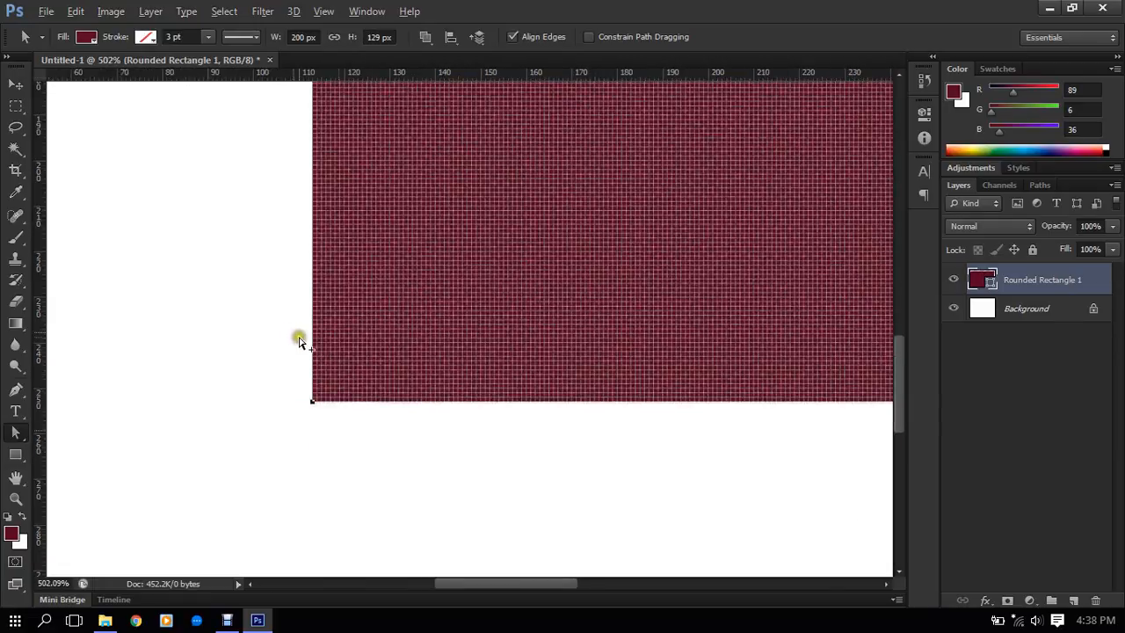
scroll(298, 341, "down", 5)
- Turn off Show Transform Controls for the Move tool and deselect the rounded rectangle's layer
left_click(17, 84)
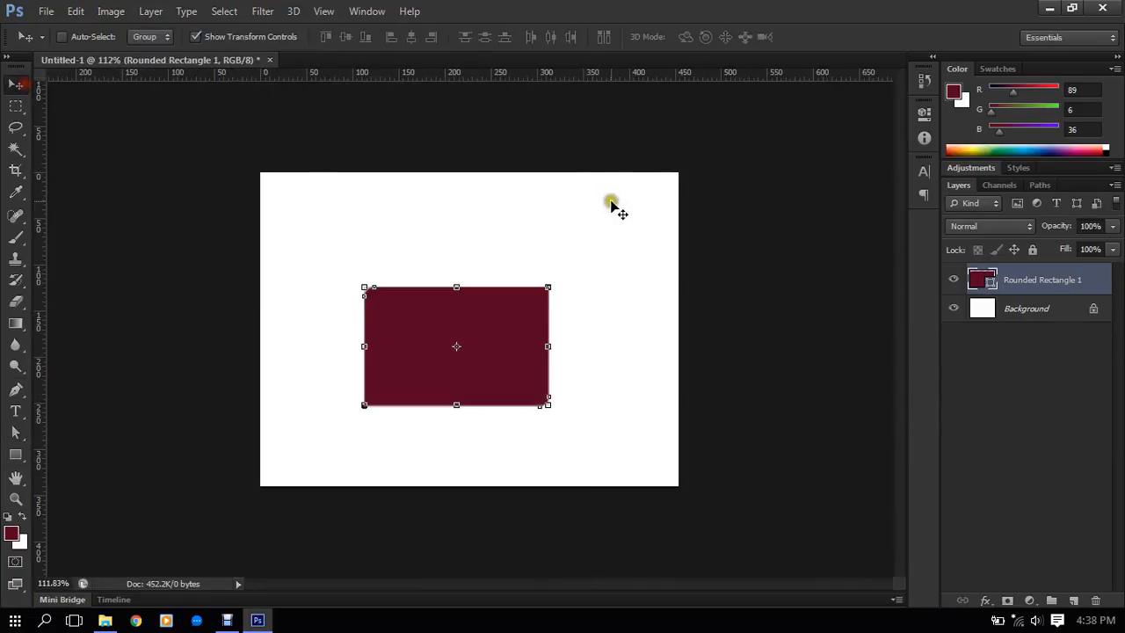
left_click(239, 36)
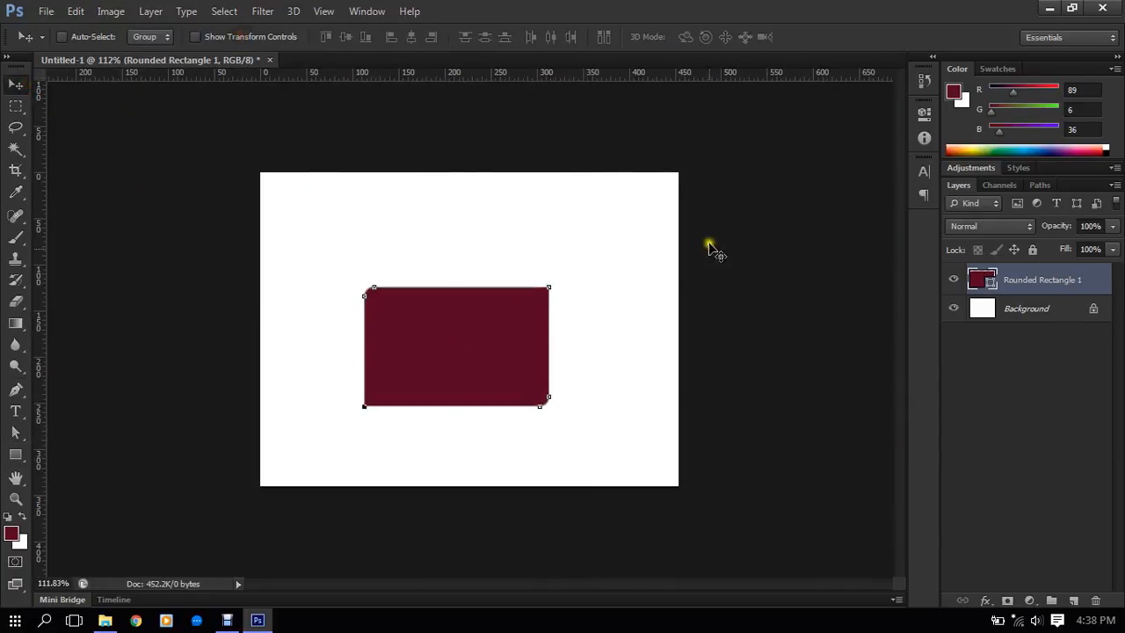
scroll(640, 359, "down", 3)
scroll(629, 359, "up", 3)
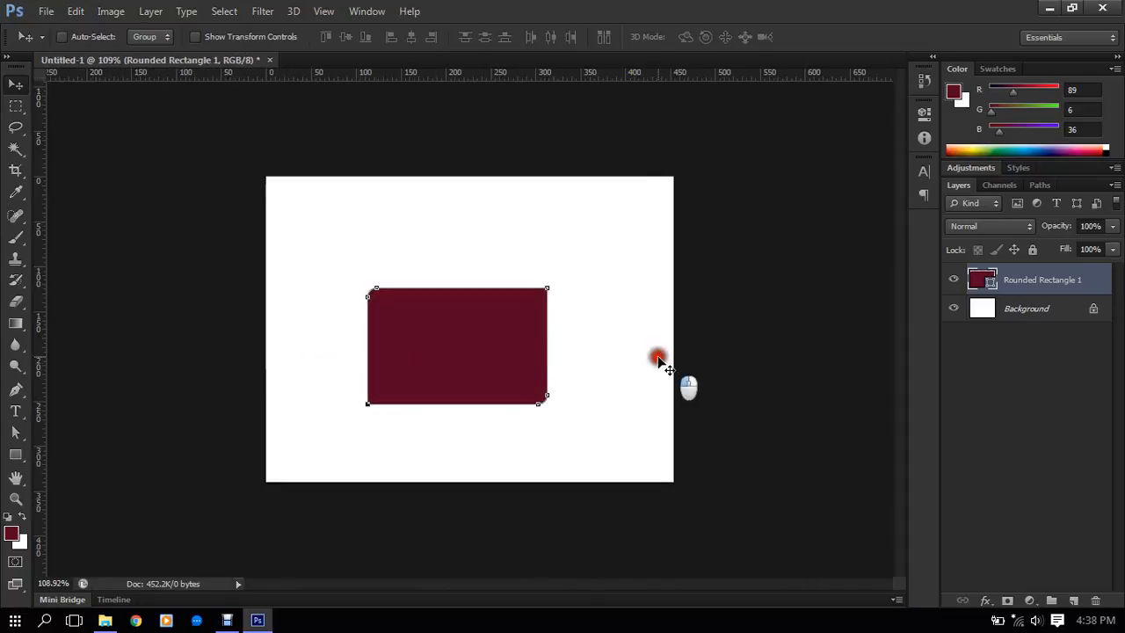
left_click(603, 348)
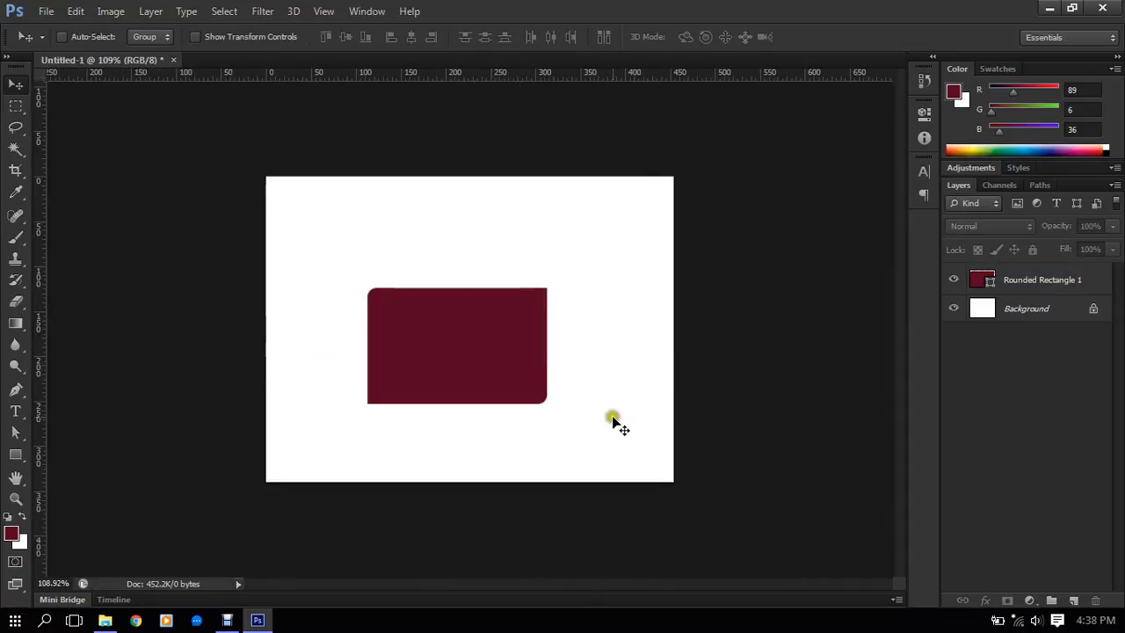
- Delete the Rounded Rectangle 1 layer, leaving only the white Background
scroll(612, 421, "up", 2)
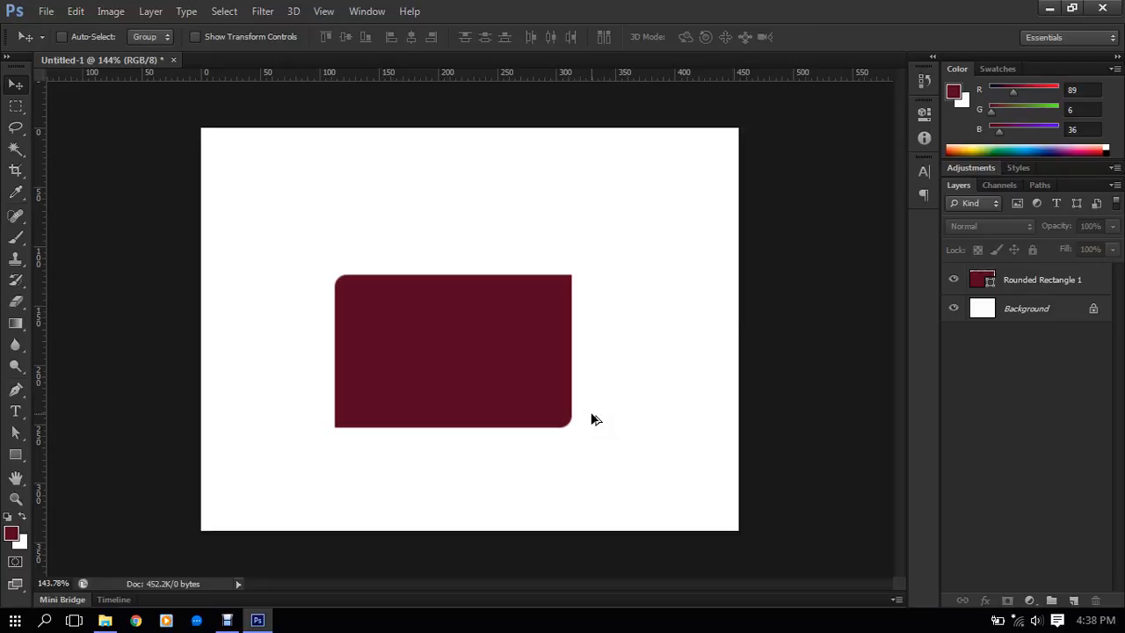
scroll(593, 419, "up", 3)
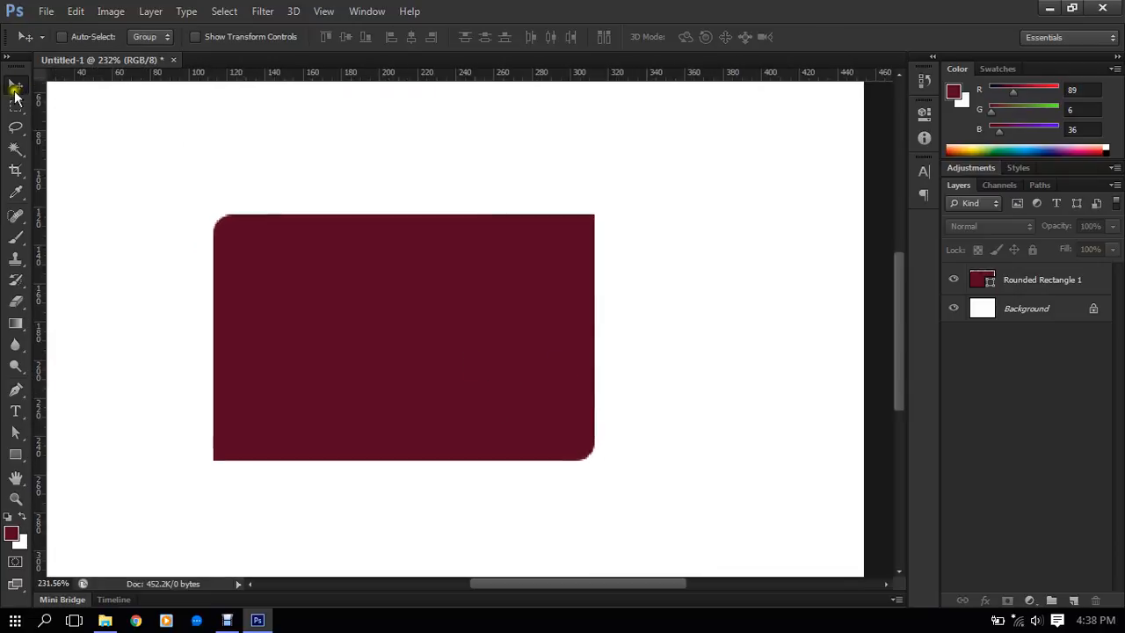
scroll(194, 234, "down", 3)
scroll(299, 229, "up", 3)
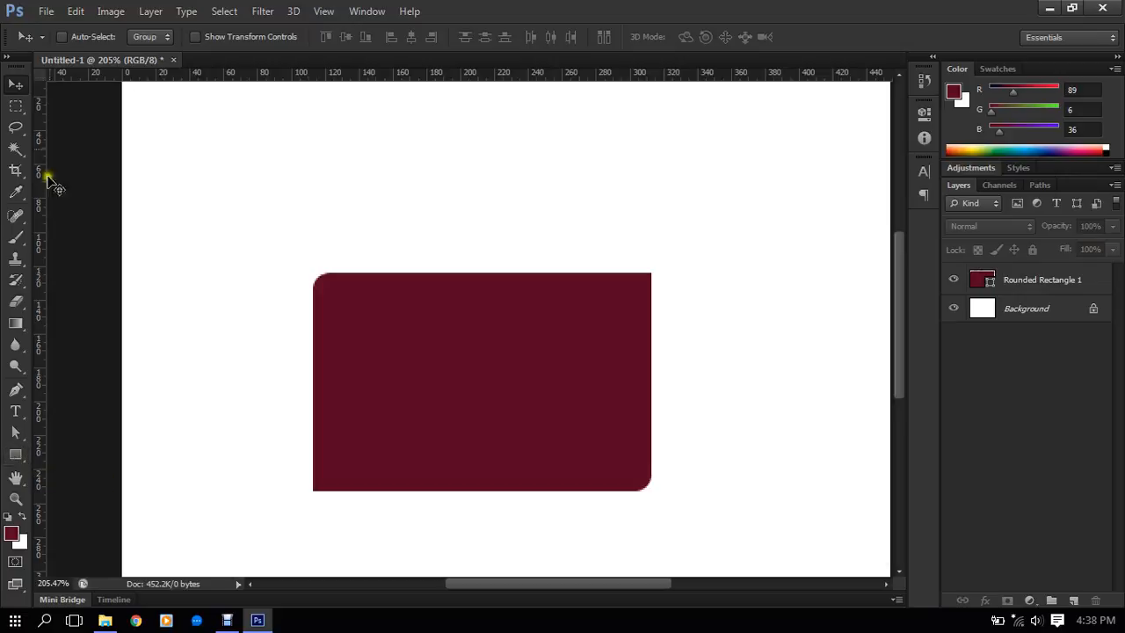
scroll(378, 189, "down", 3)
left_click(1063, 281)
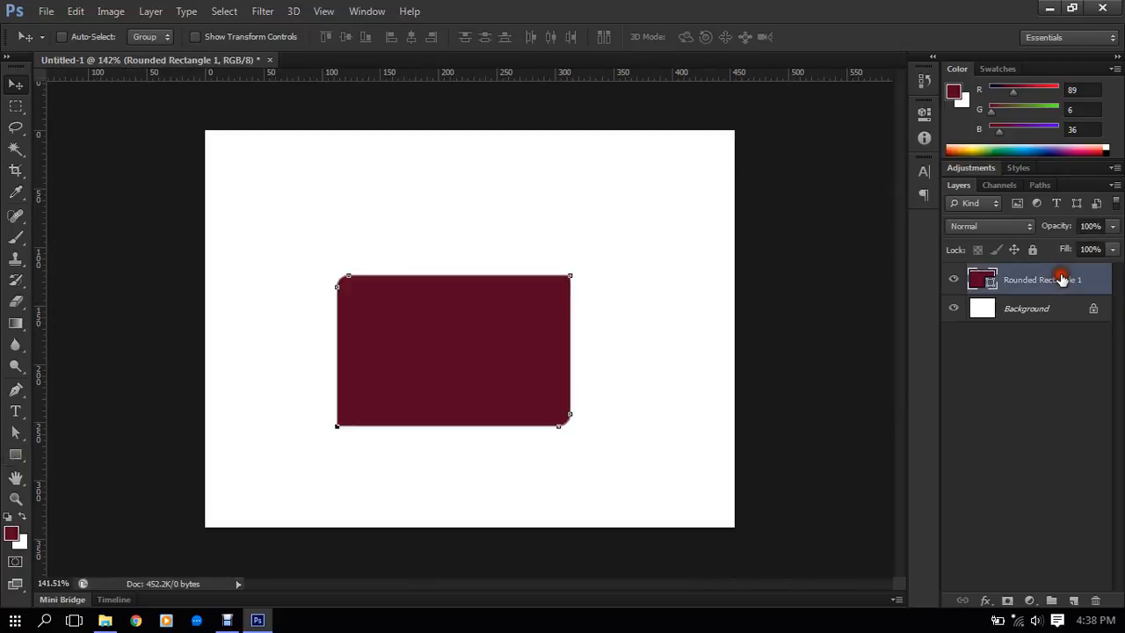
key("Delete")
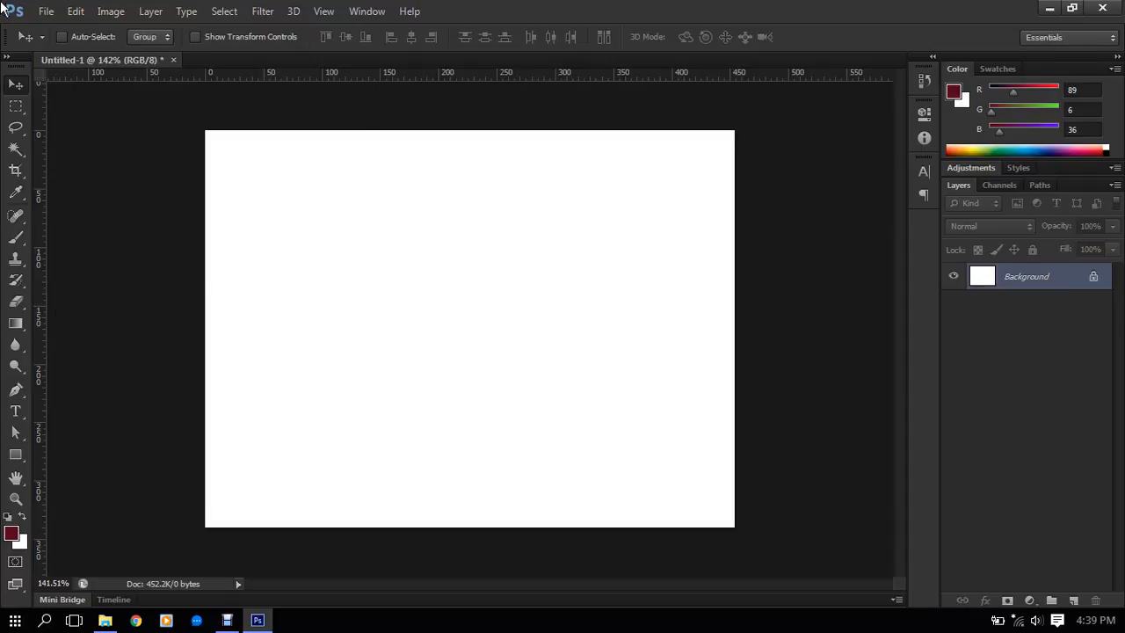
- Create a new document 5000 pixels wide and 5000 pixels high with a white background
left_click(46, 11)
left_click(554, 189)
key("ctrl+n")
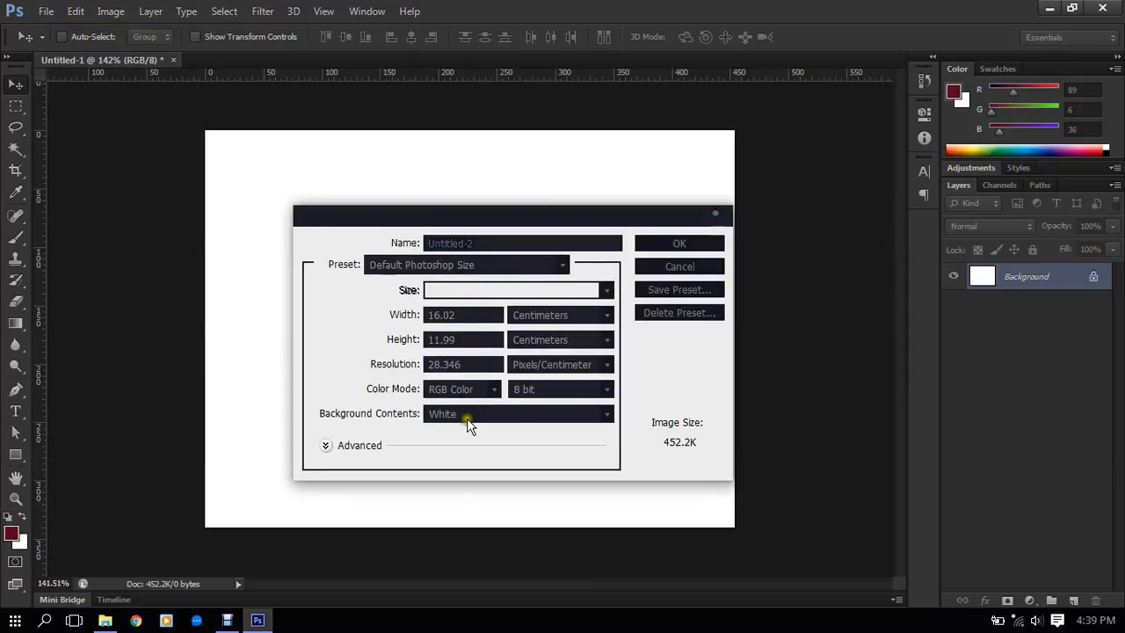
left_click(534, 321)
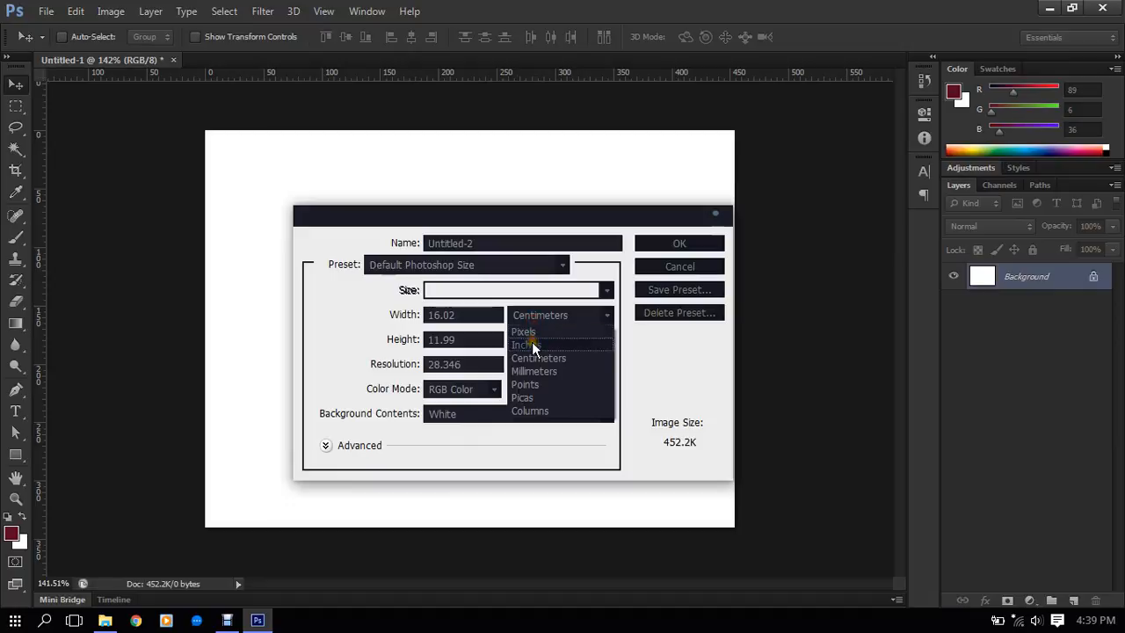
left_click(531, 334)
double_click(435, 315)
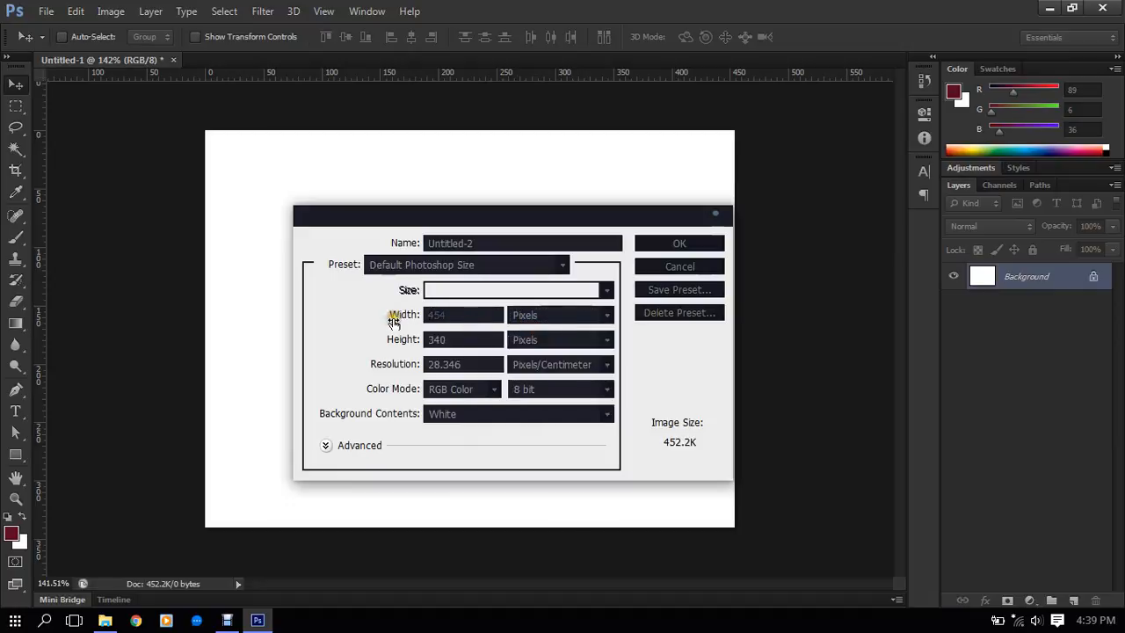
type("5000")
left_click_drag(461, 339, 422, 343)
type("5000")
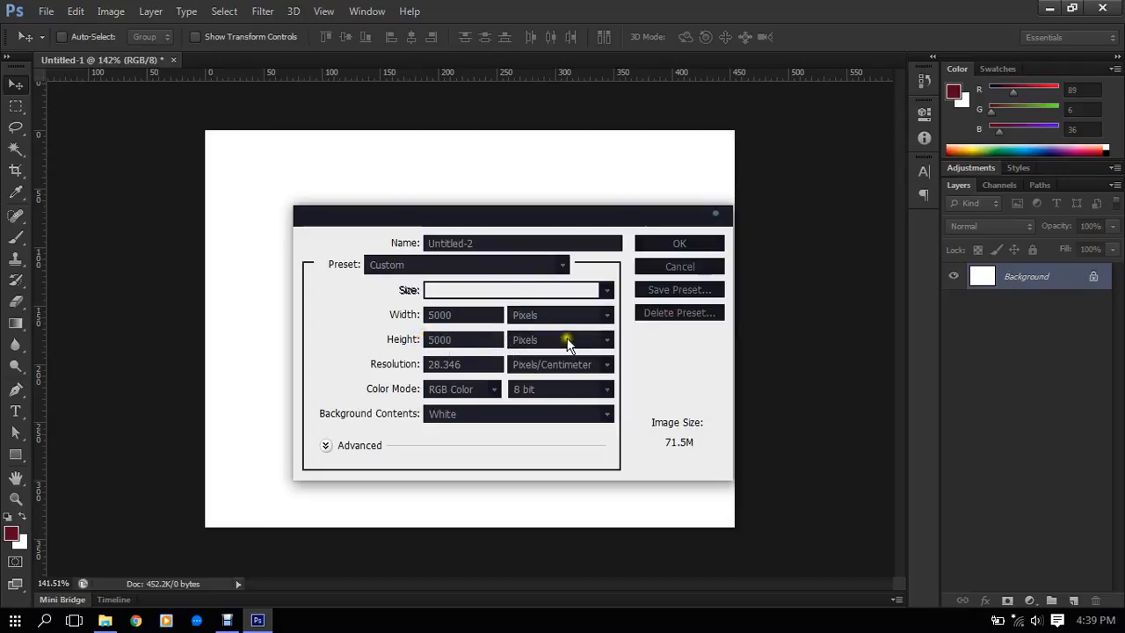
left_click(706, 236)
- Create a rounded rectangle 2048 px wide and 2700 px high with a 30 px corner radius using the Rounded Rectangle tool
scroll(592, 250, "up", 2)
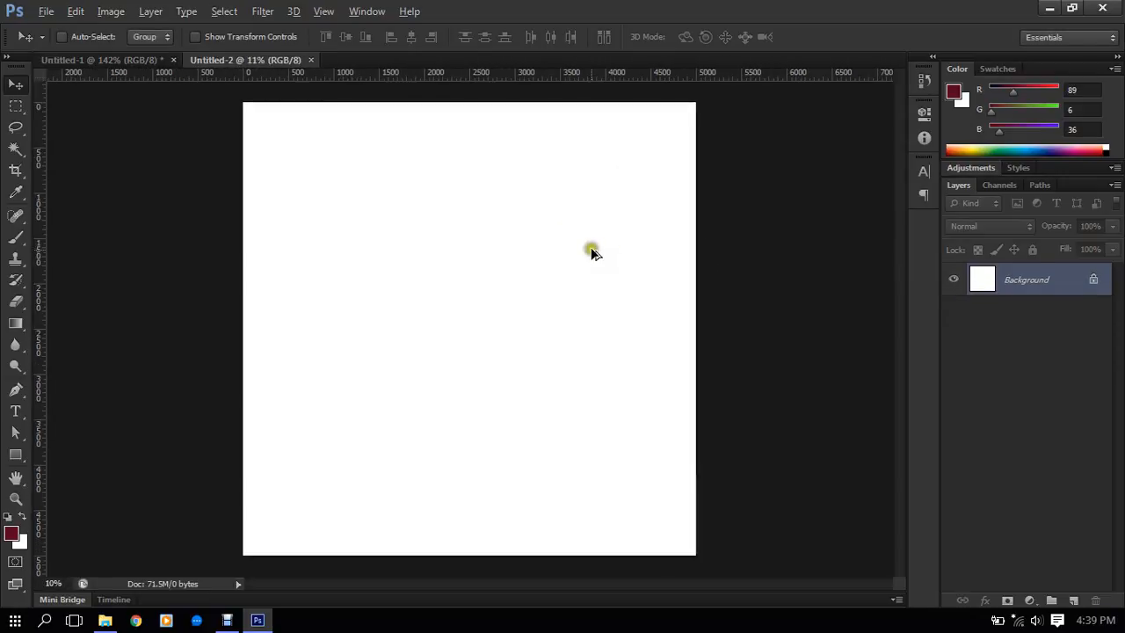
scroll(592, 251, "down", 3)
scroll(592, 253, "up", 4)
scroll(583, 141, "down", 2)
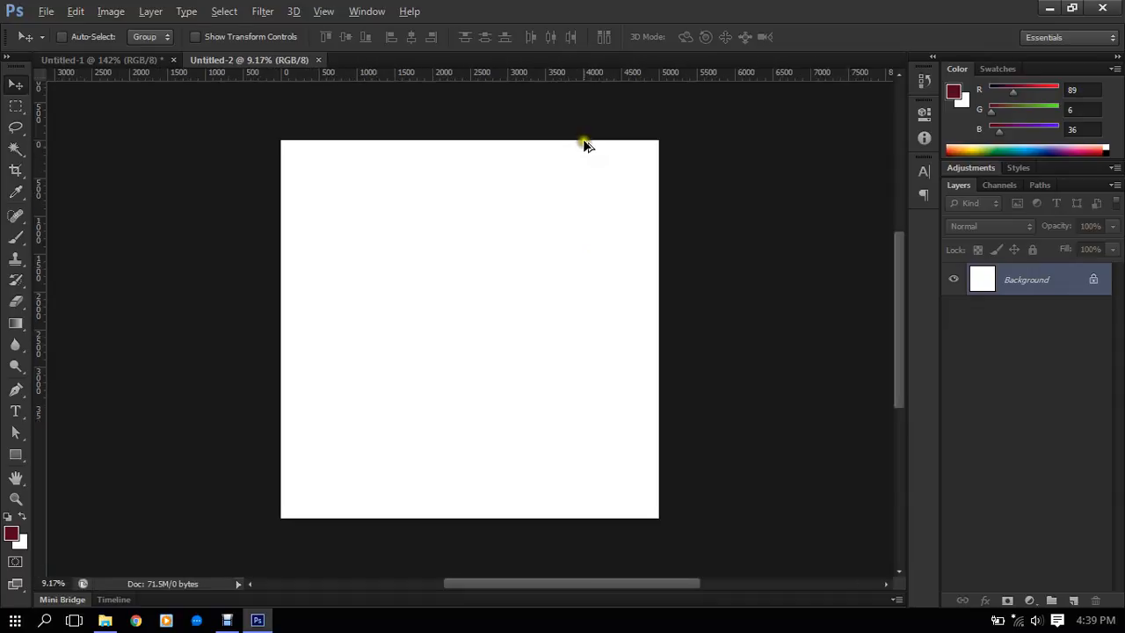
scroll(584, 139, "up", 3)
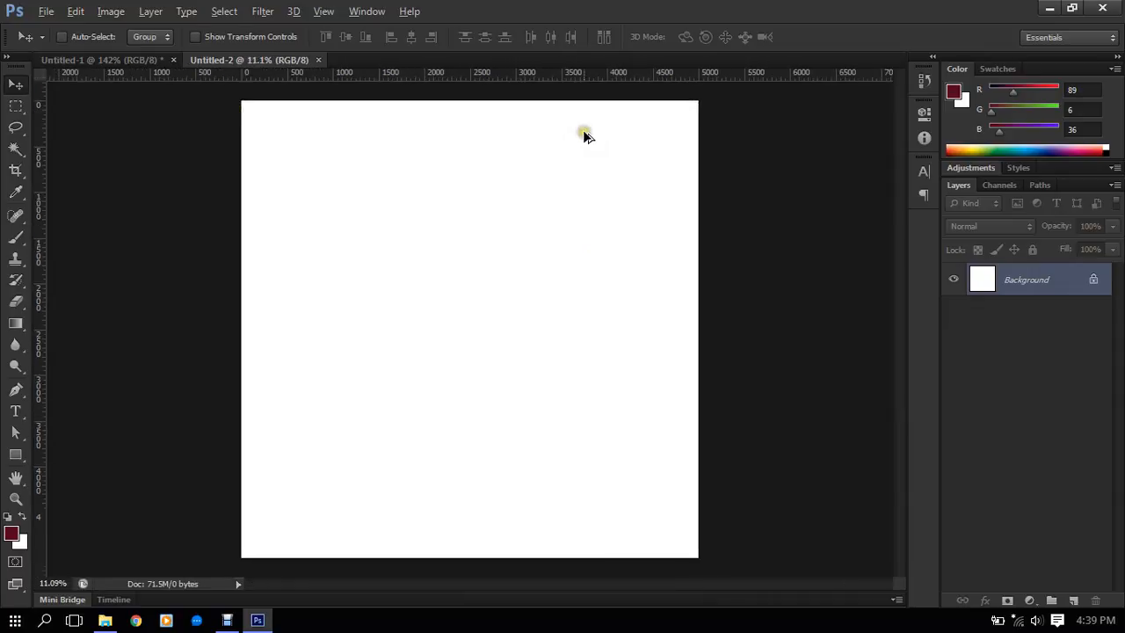
left_click(17, 454)
right_click(17, 455)
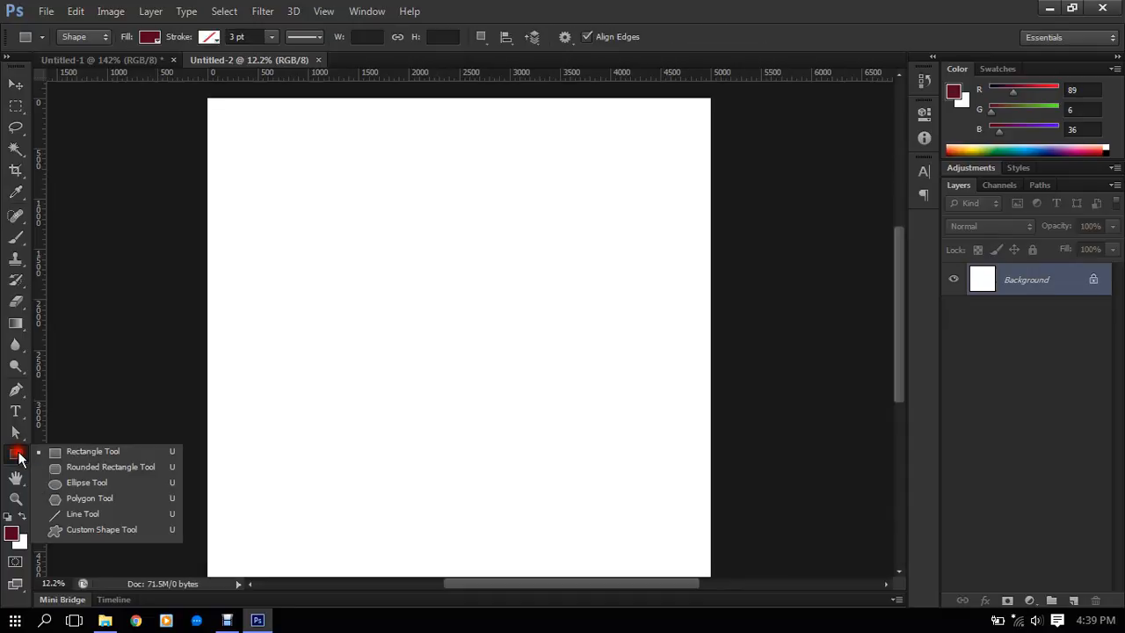
left_click(88, 466)
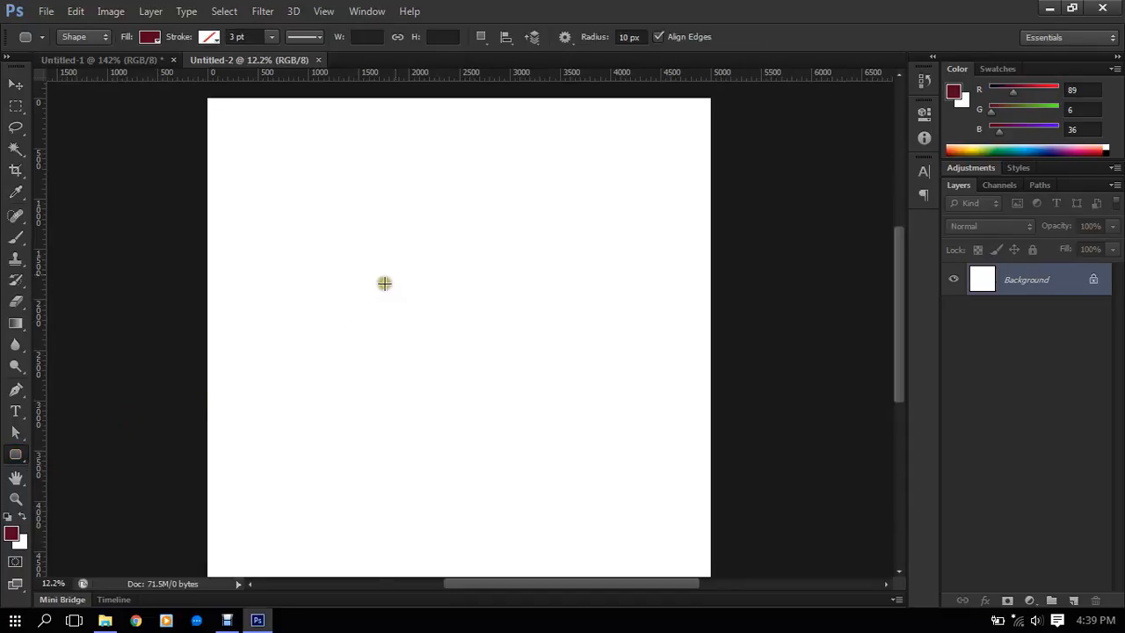
left_click(387, 244)
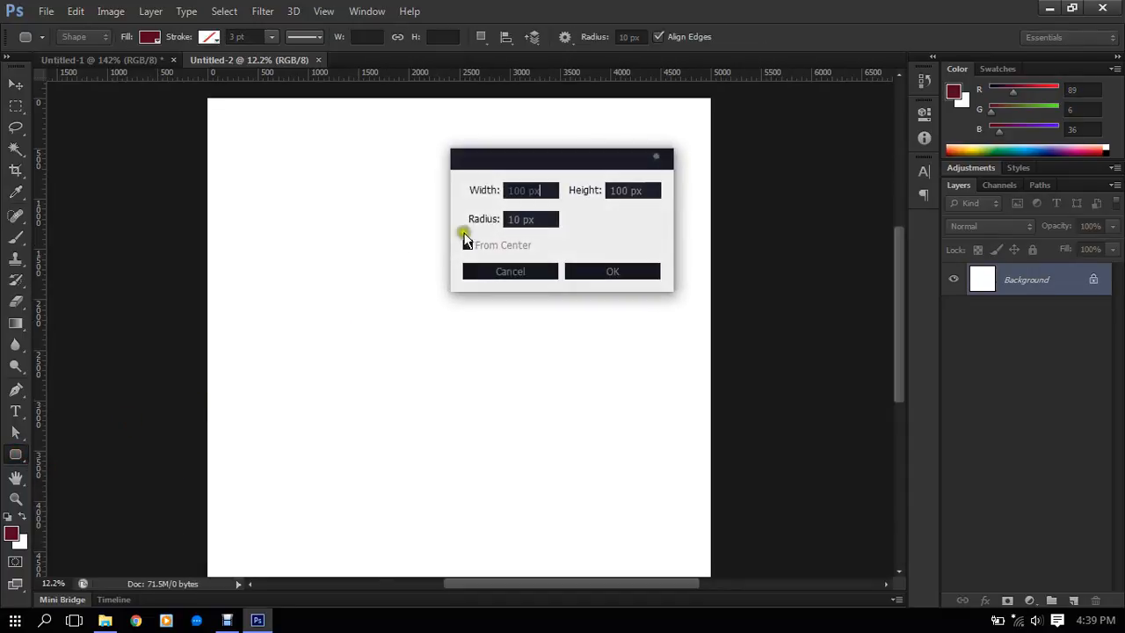
left_click(552, 191)
left_click(546, 221)
type("30")
left_click(537, 191)
type("2048")
key("Tab")
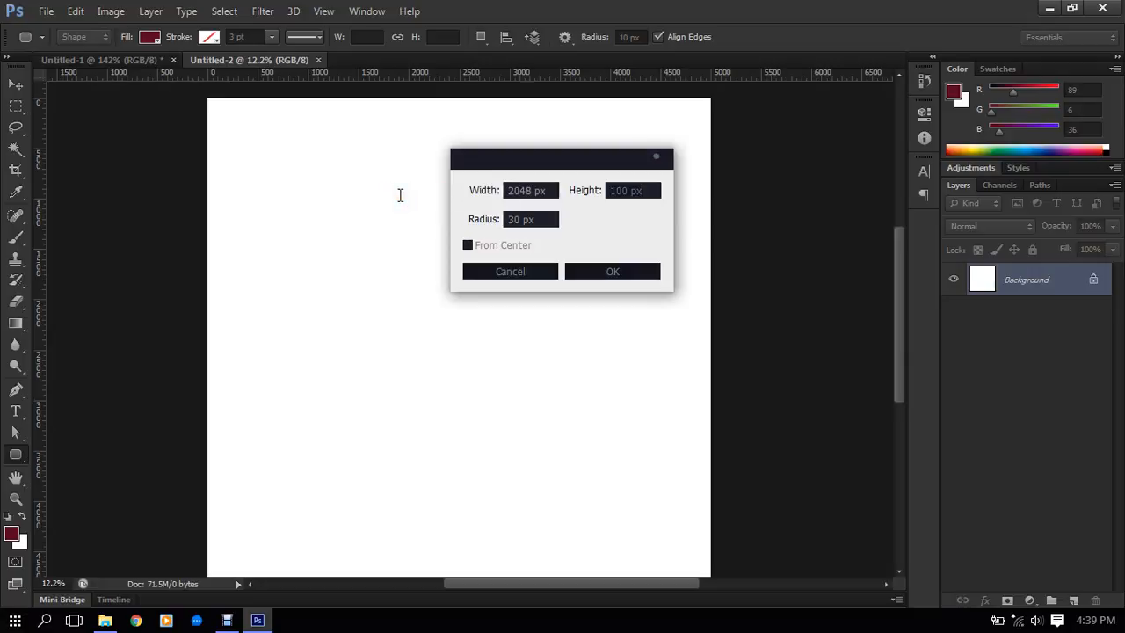
type("27")
left_click(629, 271)
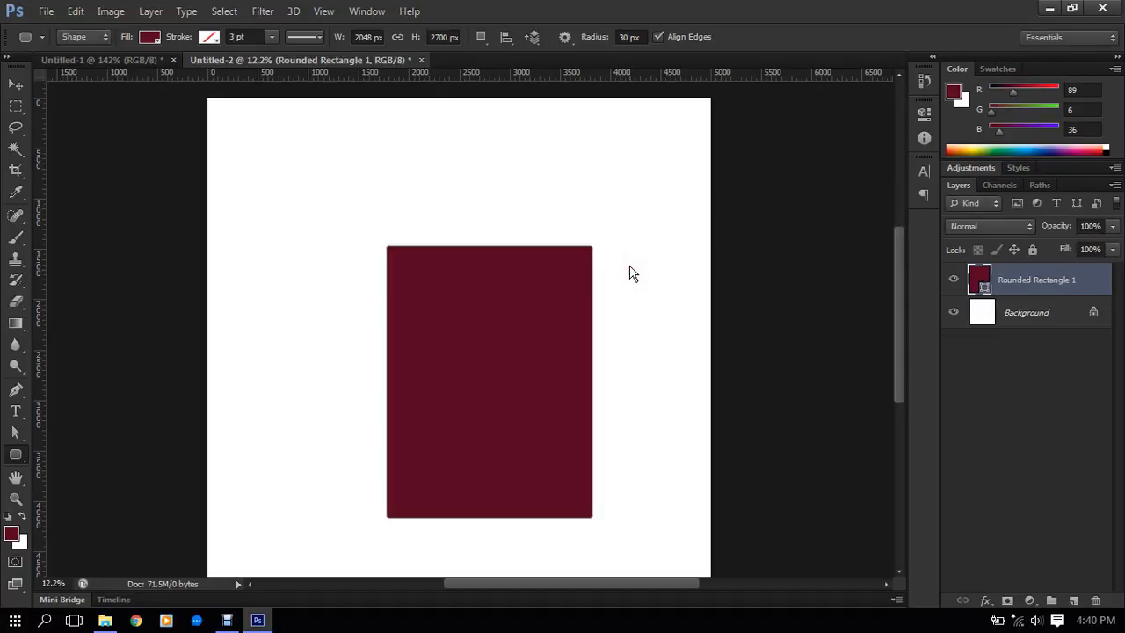
- Set the Rounded Rectangle tool's corner radius to 60 px and delete the existing rounded rectangle
scroll(606, 263, "up", 5)
scroll(563, 254, "down", 2)
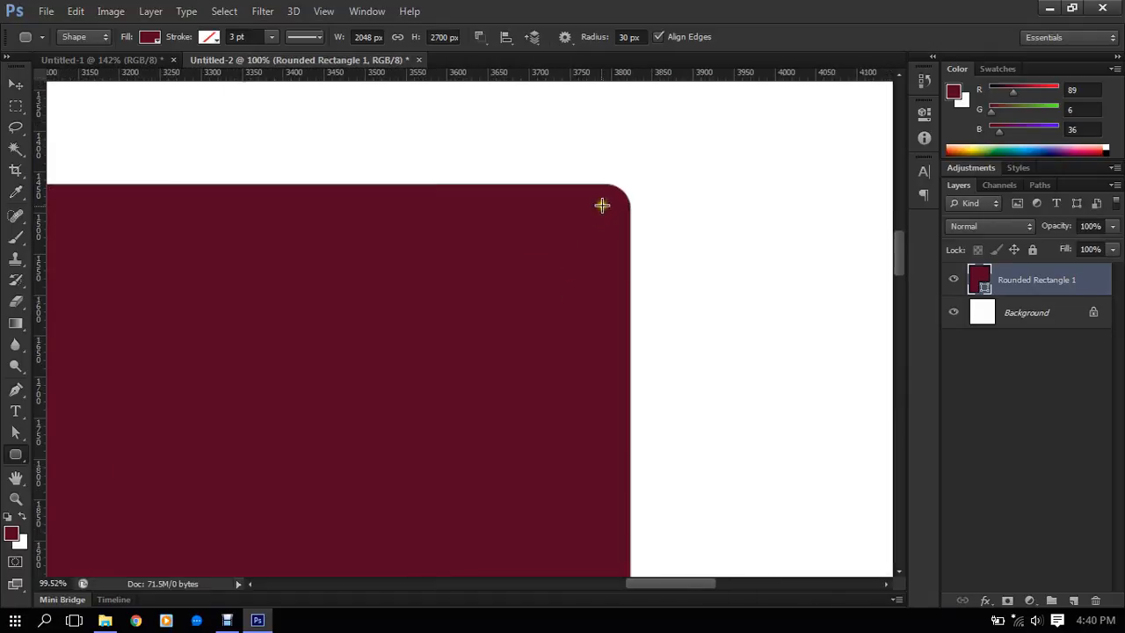
scroll(613, 206, "down", 2)
scroll(242, 228, "up", 3)
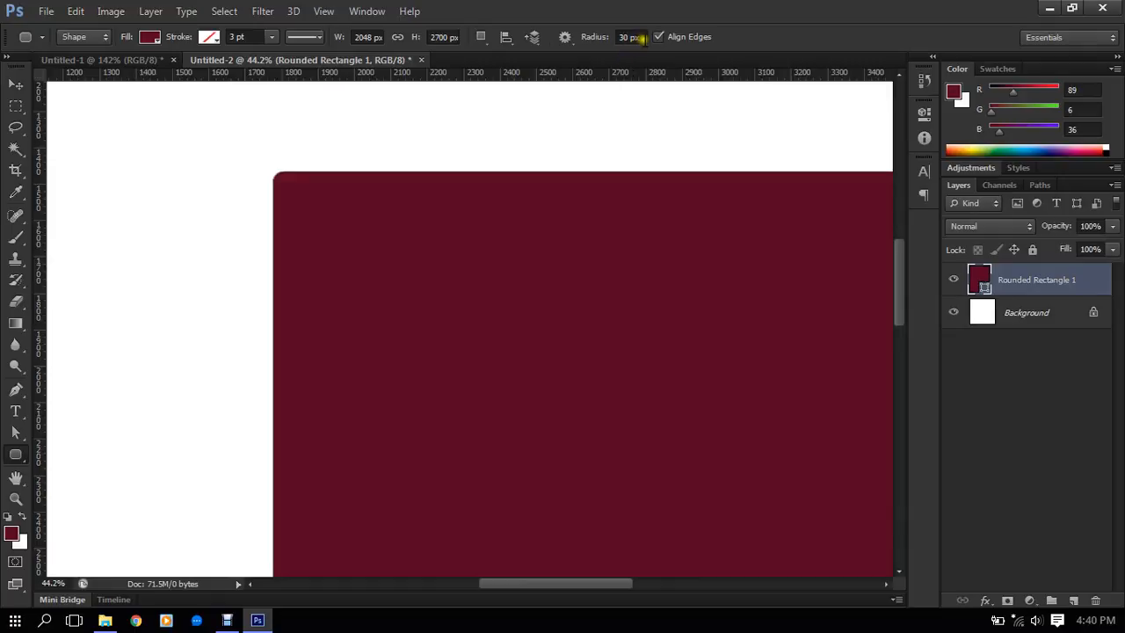
left_click(629, 37)
type("60")
key("Return")
key("ctrl+0")
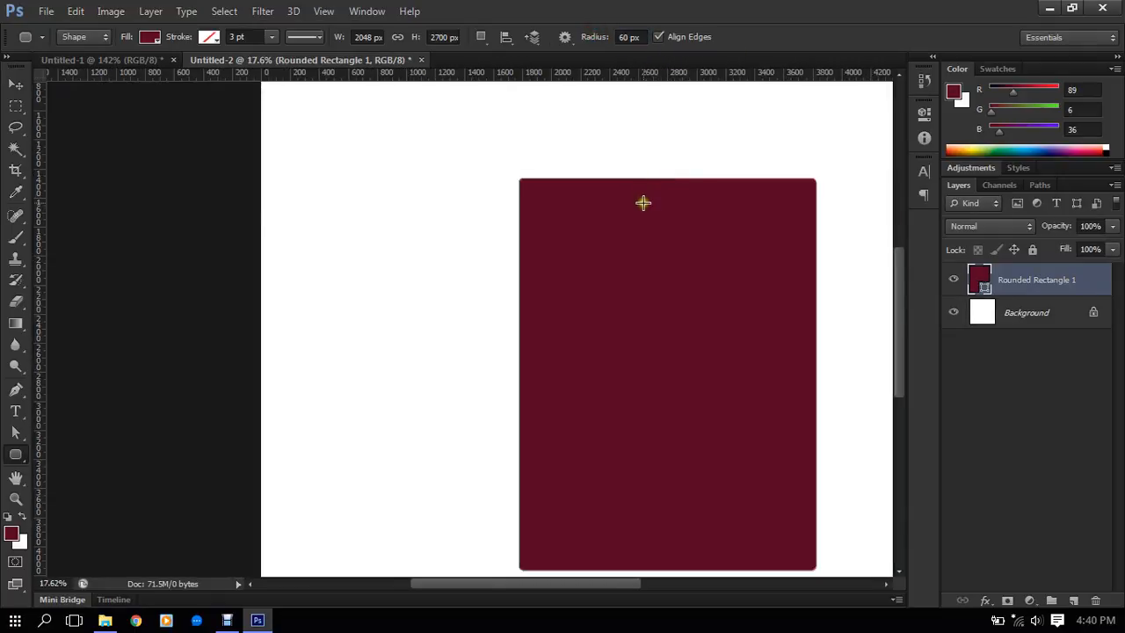
left_click(643, 246)
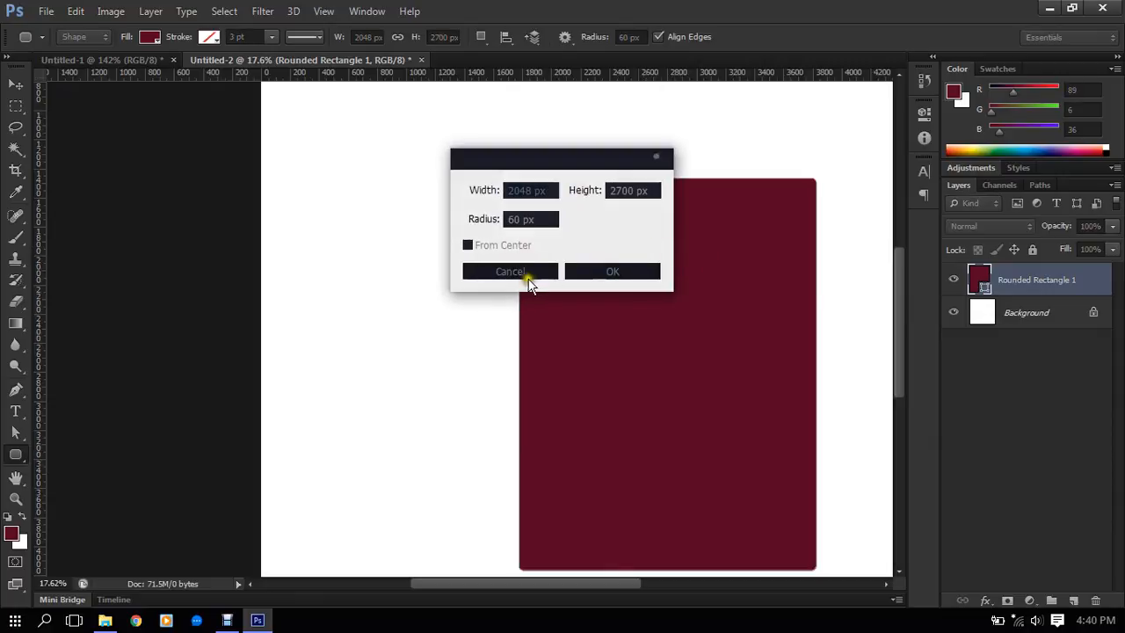
left_click(526, 271)
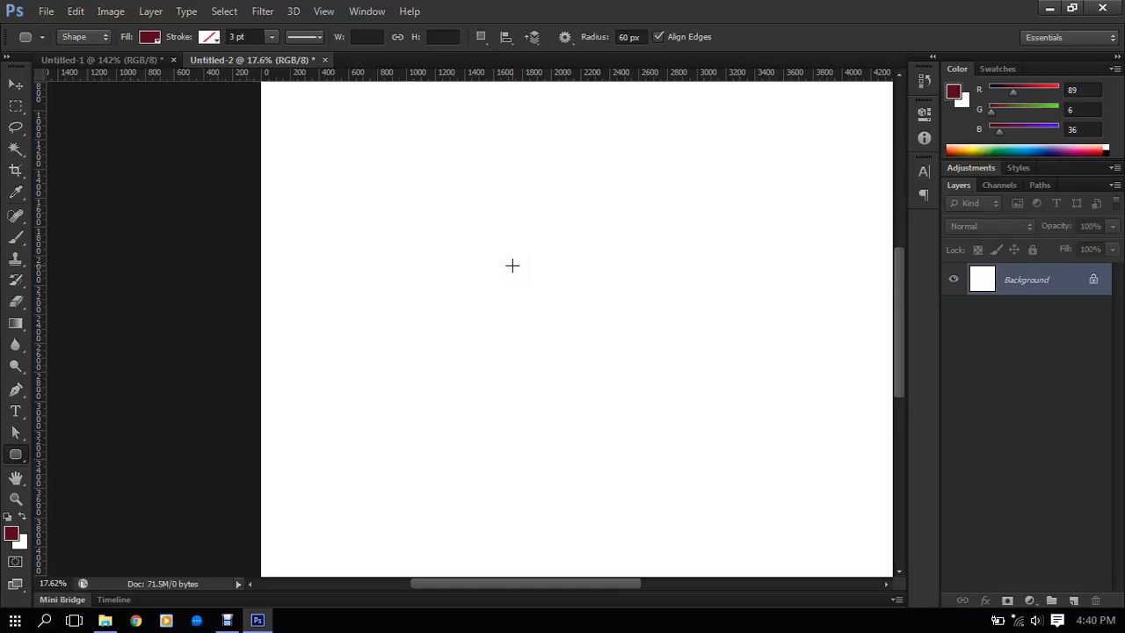
- Create a rounded rectangle 2048 px wide and 2700 px high with a 60 px corner radius on the canvas
scroll(506, 297, "down", 9)
scroll(505, 298, "up", 3)
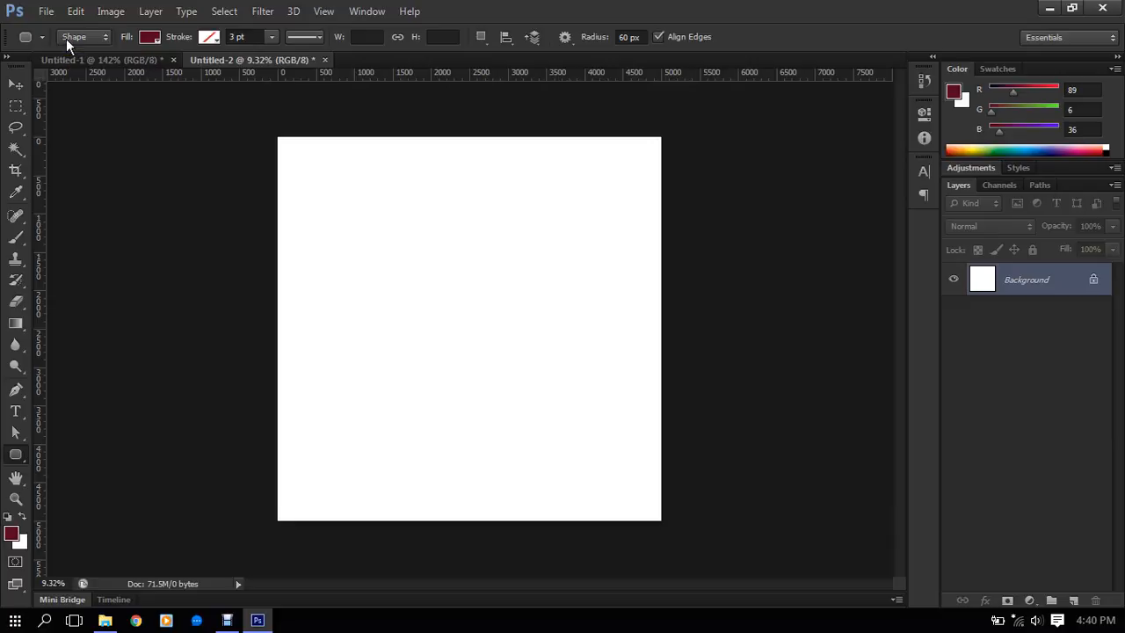
scroll(428, 249, "up", 1)
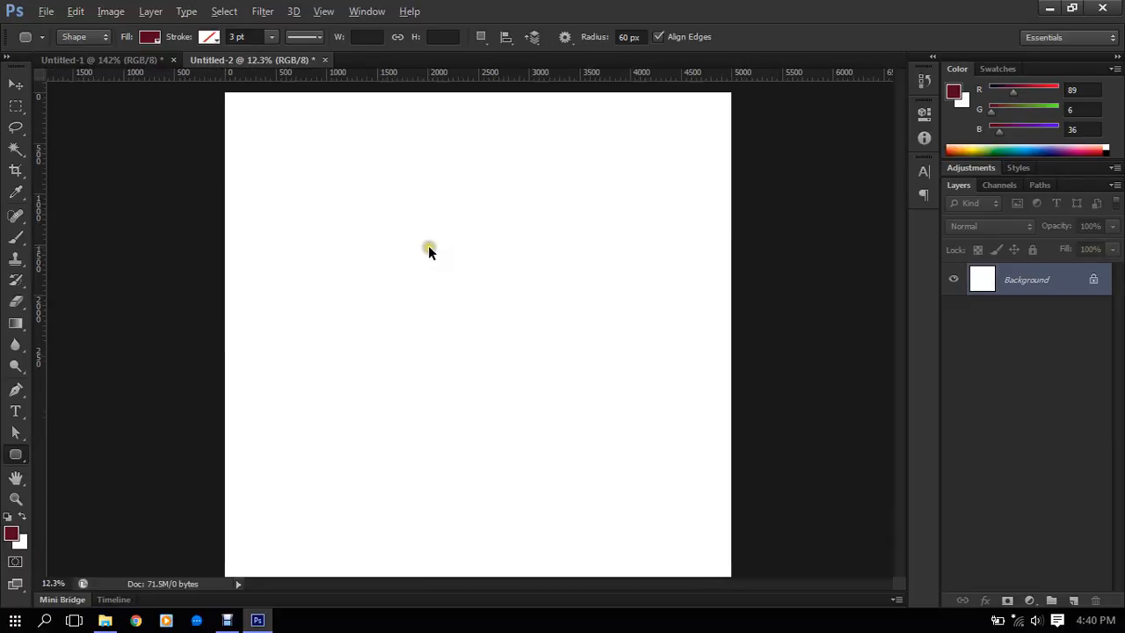
left_click(413, 237)
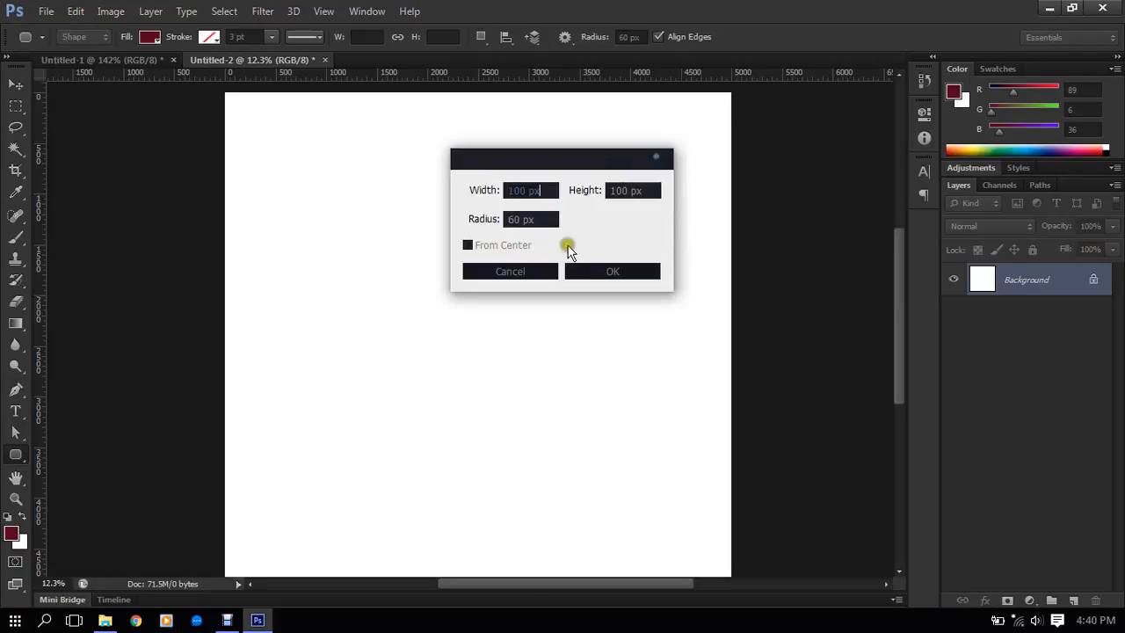
key("BackSpace")
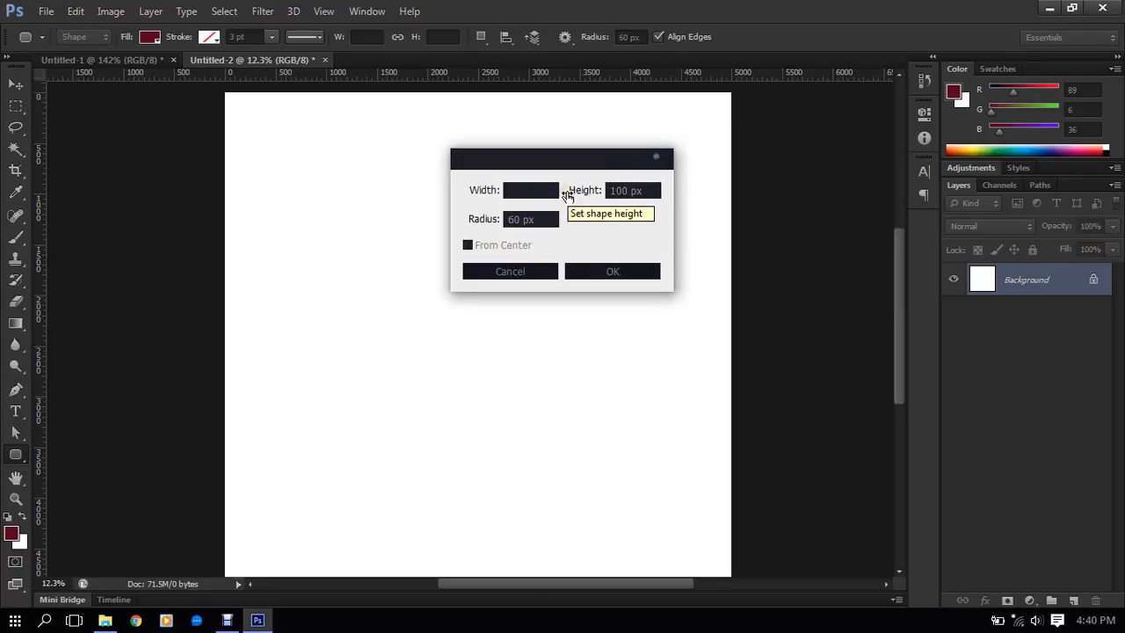
type("2048")
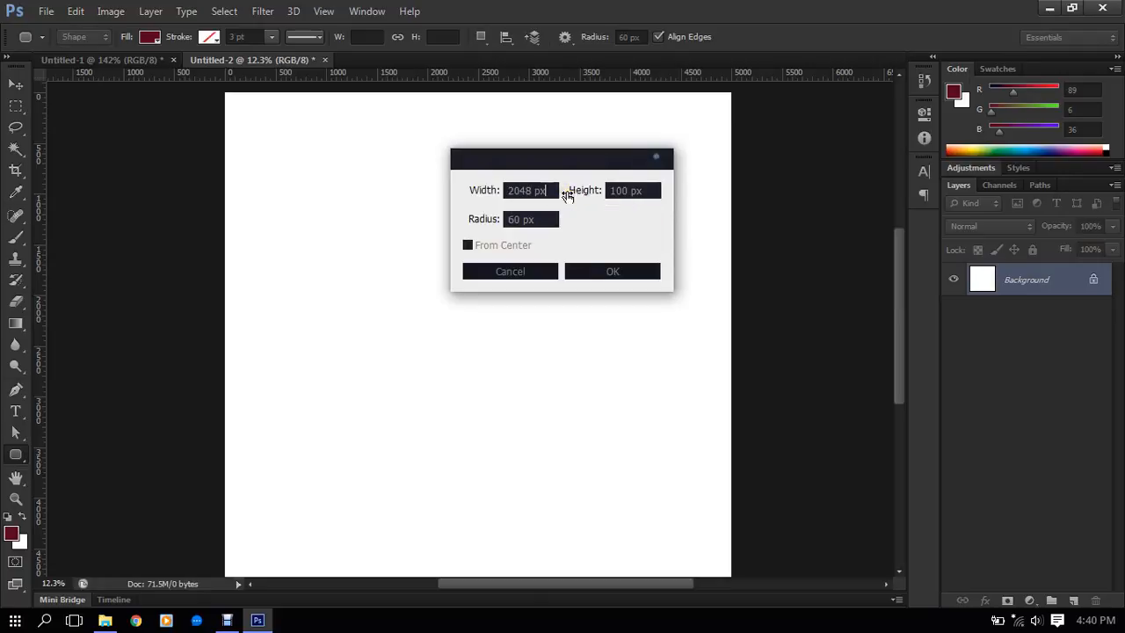
key("Tab")
key("BackSpace")
left_click(584, 268)
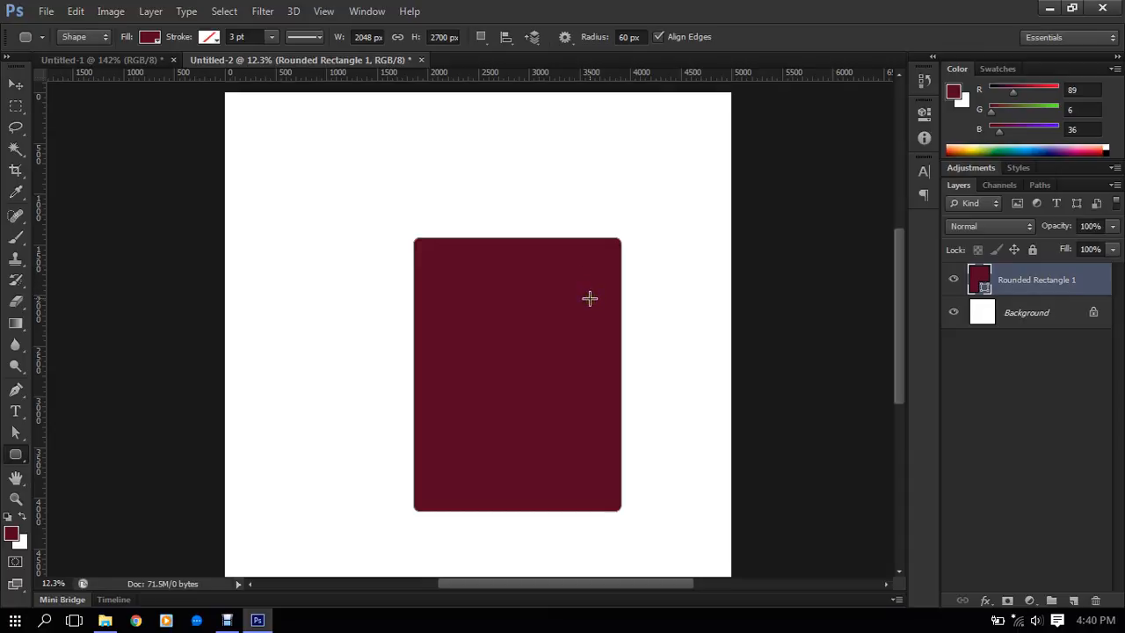
- Move the rounded rectangle toward the canvas's upper-left area with the Move tool
scroll(647, 263, "up", 5)
scroll(561, 262, "down", 5)
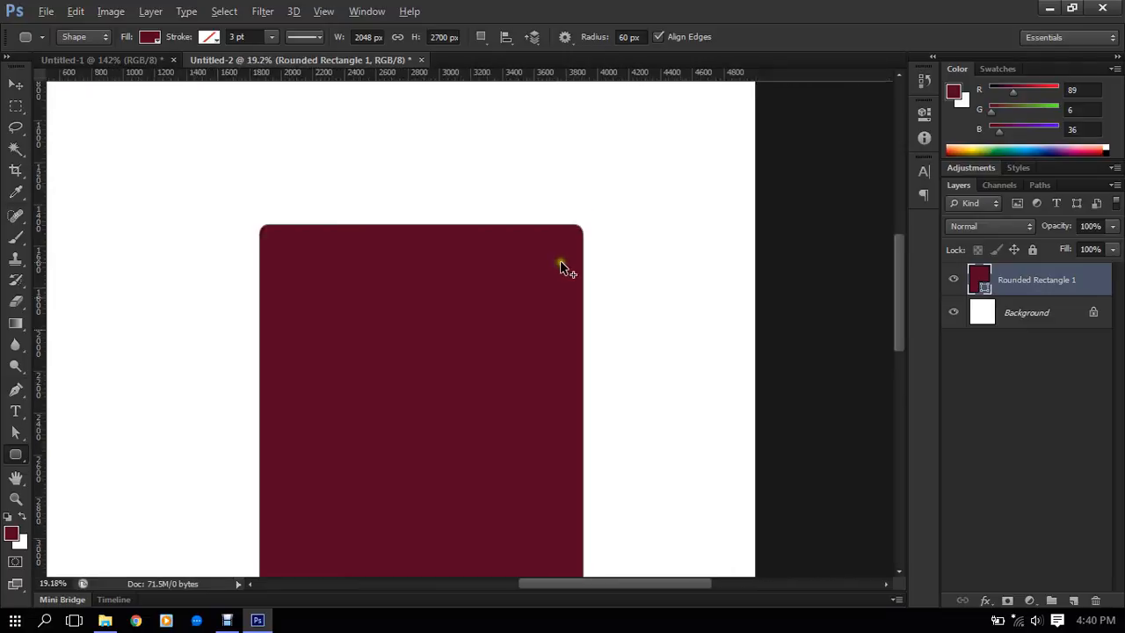
left_click(15, 83)
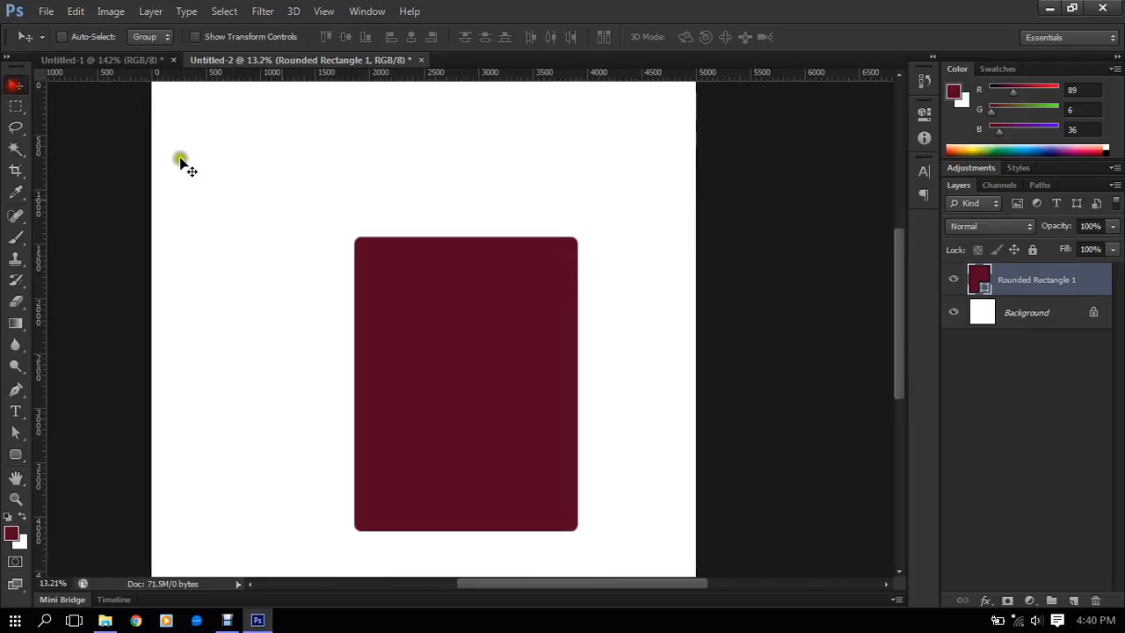
left_click_drag(452, 331, 359, 234)
left_click_drag(411, 280, 460, 322)
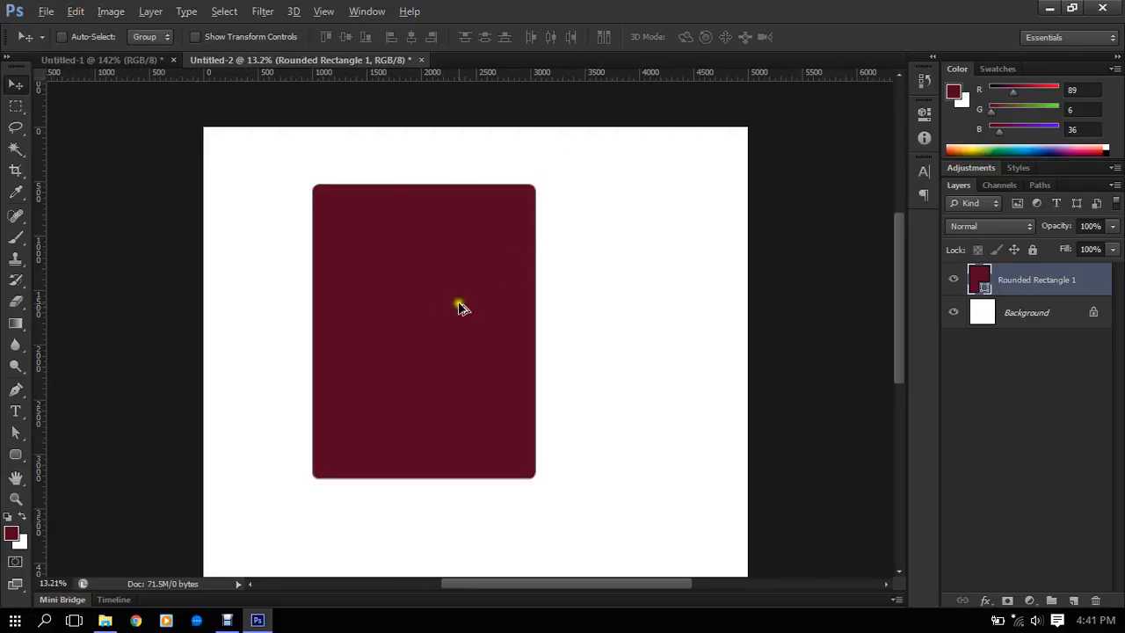
scroll(450, 303, "down", 3)
scroll(440, 220, "up", 3)
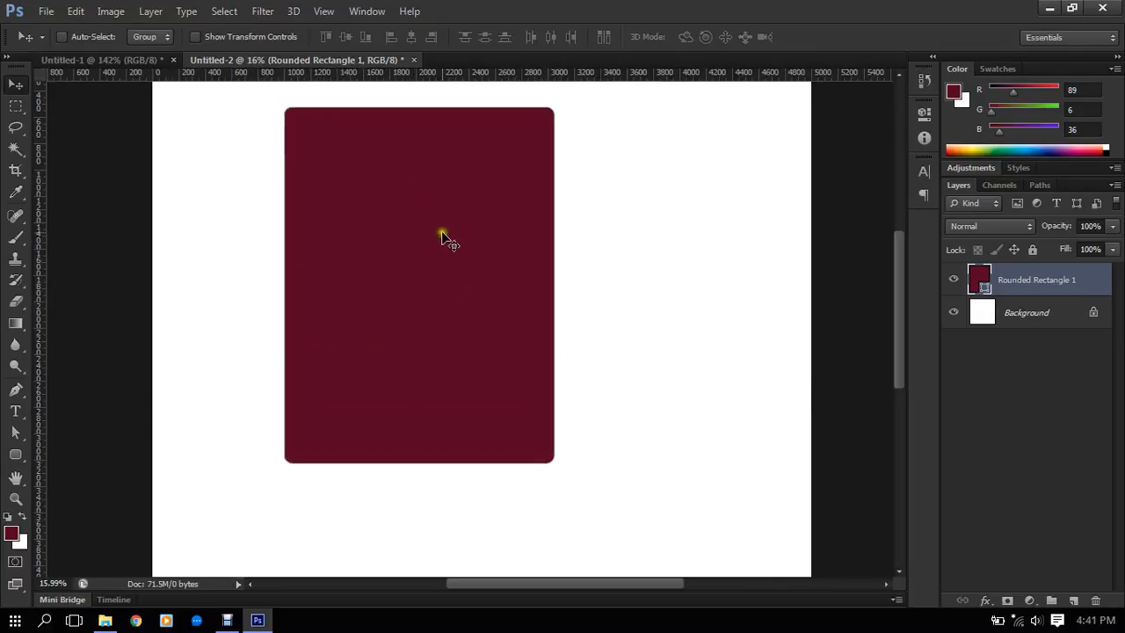
left_click_drag(444, 238, 487, 304)
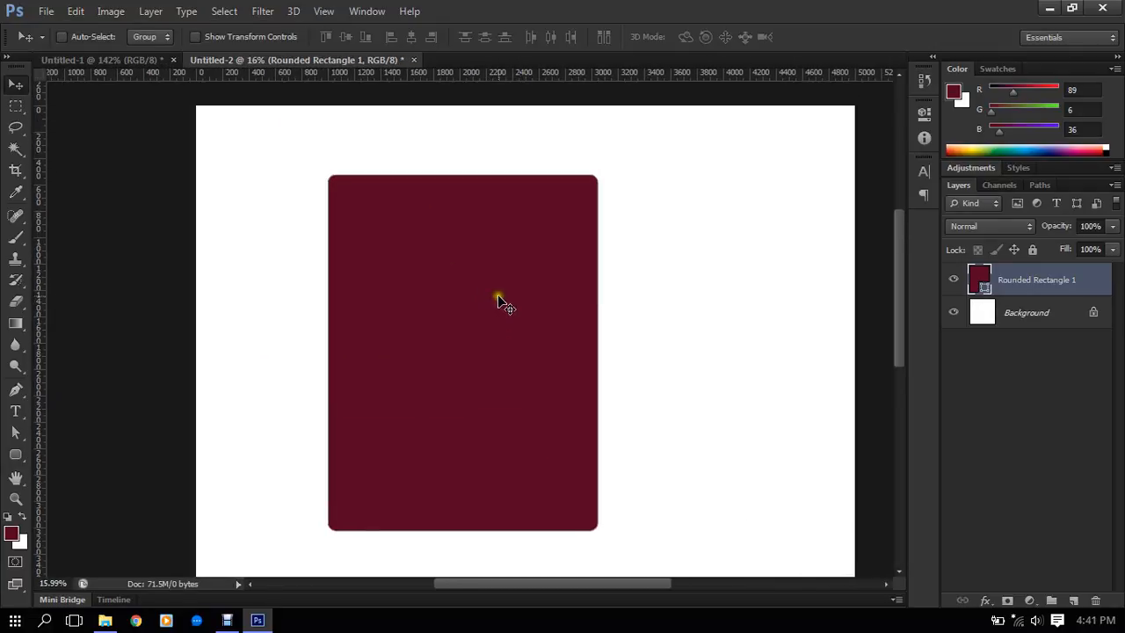
scroll(505, 319, "up", 2)
scroll(510, 324, "down", 2)
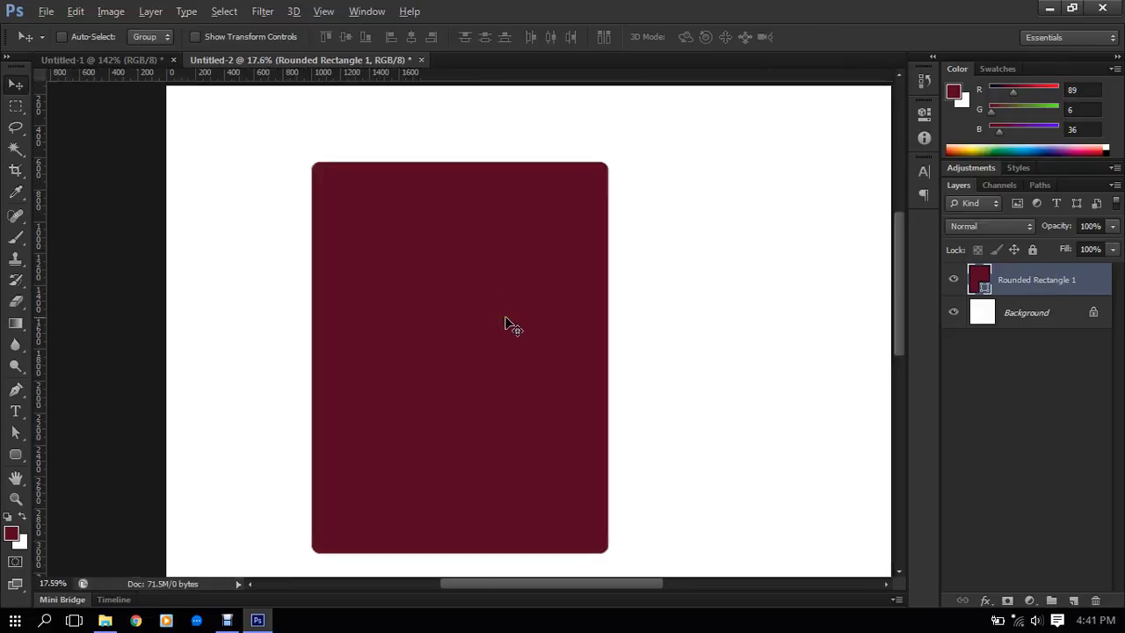
scroll(507, 329, "up", 1)
scroll(480, 239, "down", 1)
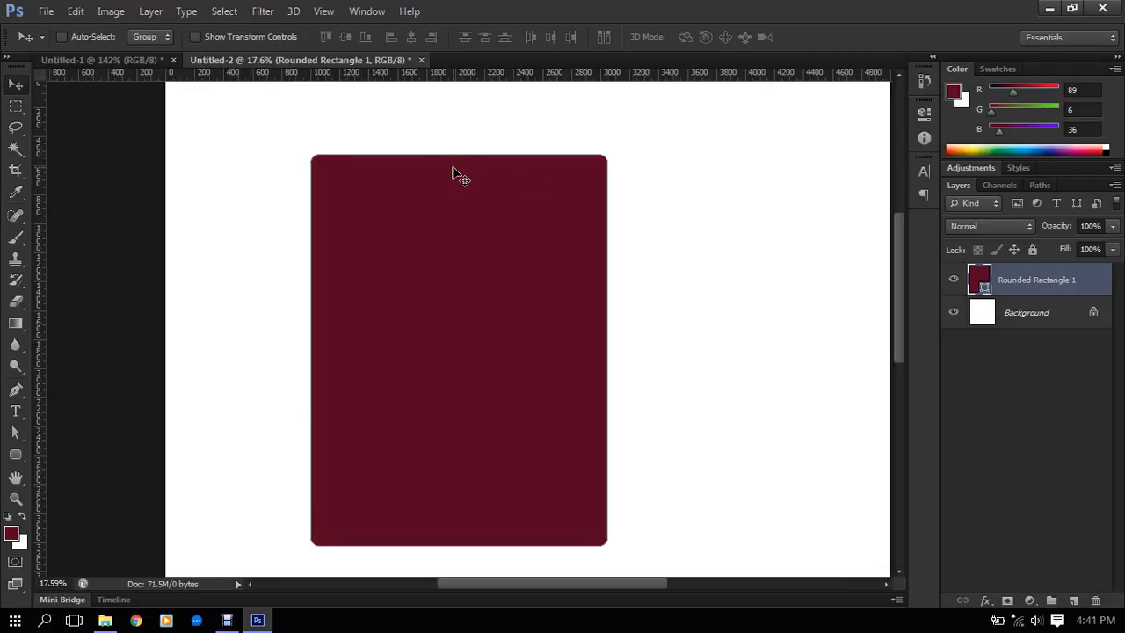
scroll(452, 172, "down", 1)
scroll(453, 172, "up", 1)
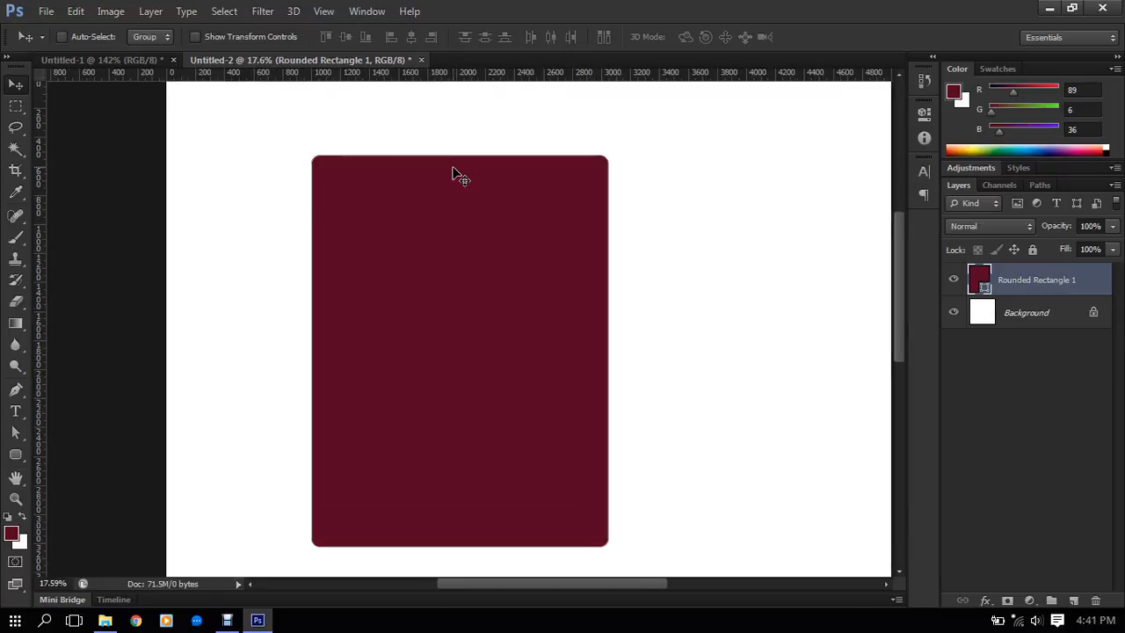
left_click_drag(545, 273, 545, 271)
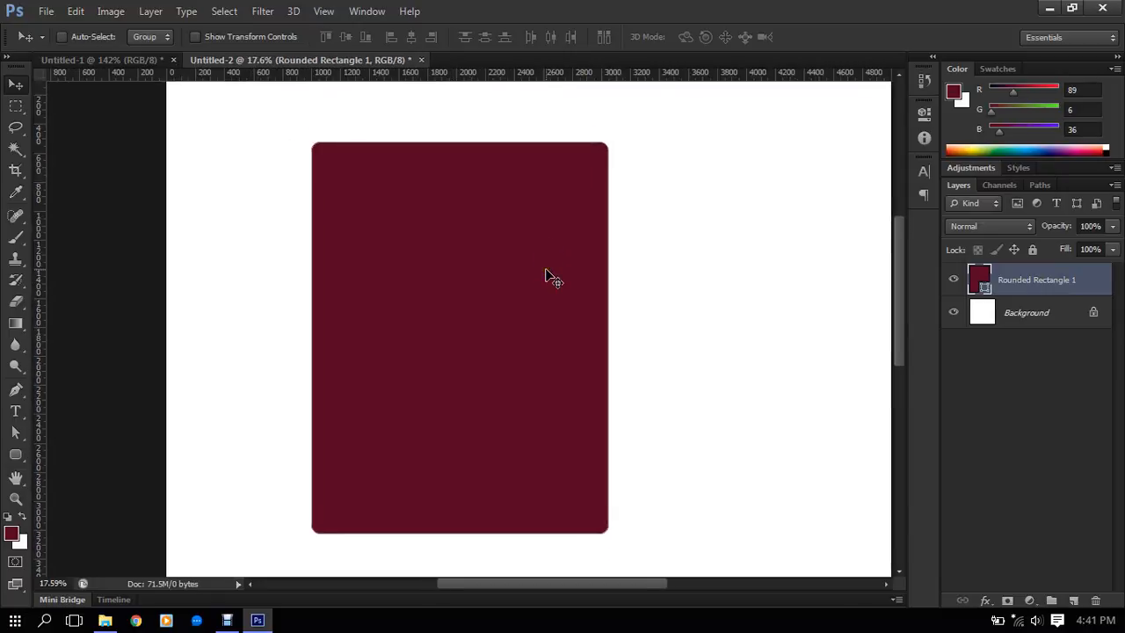
left_click(536, 249)
left_click(540, 238)
left_click(540, 238)
left_click(541, 235)
left_click(540, 239)
left_click(531, 249)
left_click(506, 244)
scroll(493, 220, "up", 1)
scroll(493, 221, "down", 1)
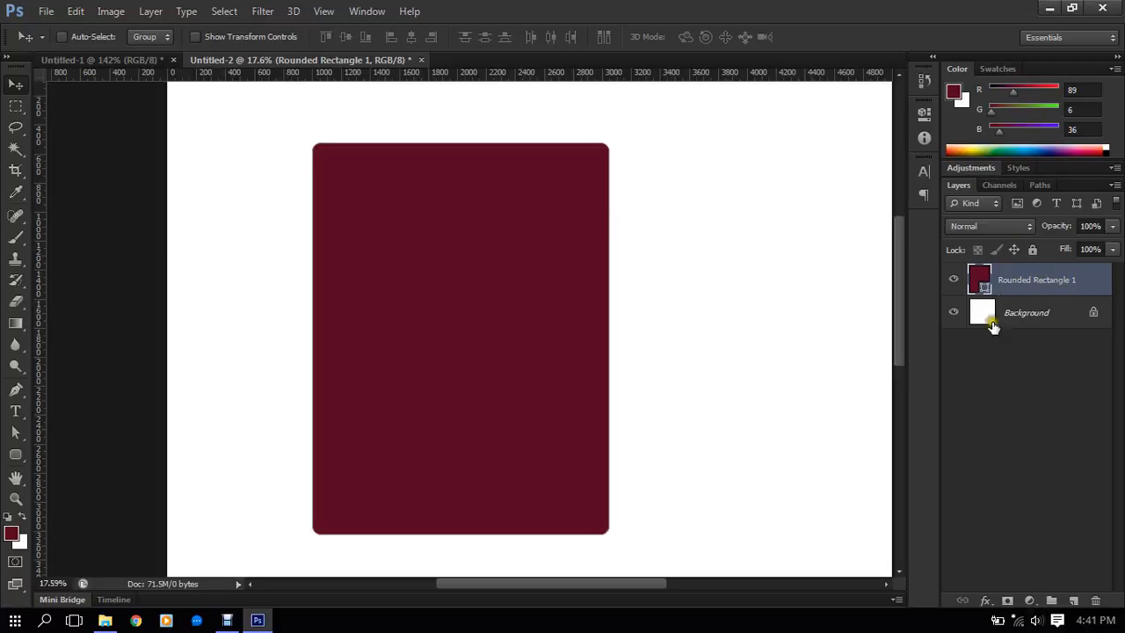
- Set the rounded rectangle's fill color to dark gray #202020
double_click(982, 282)
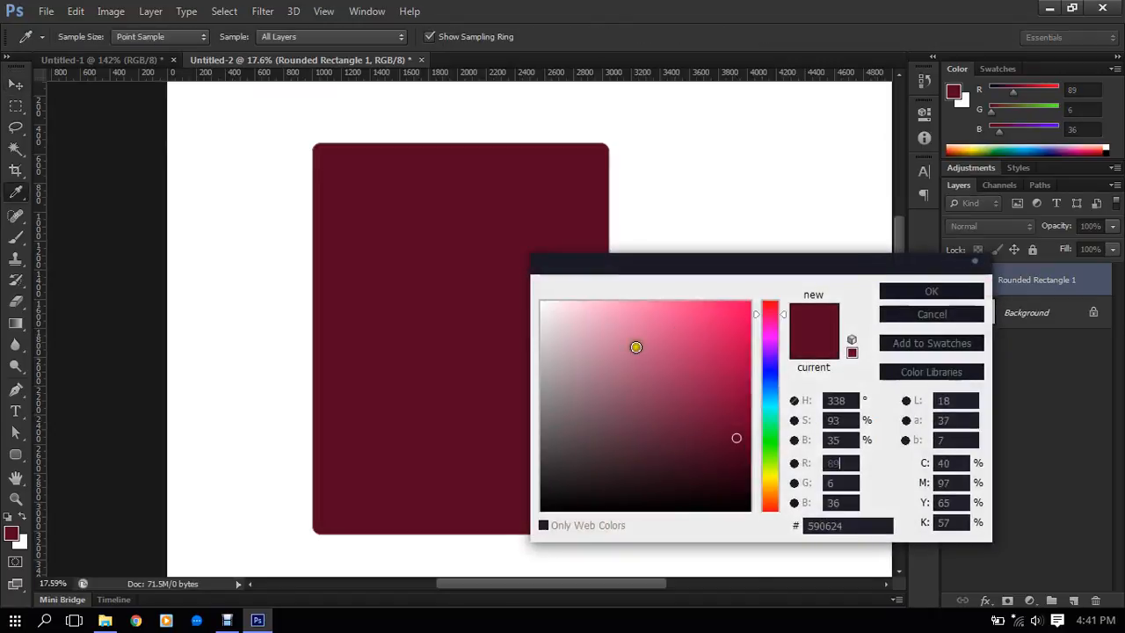
left_click_drag(635, 346, 522, 497)
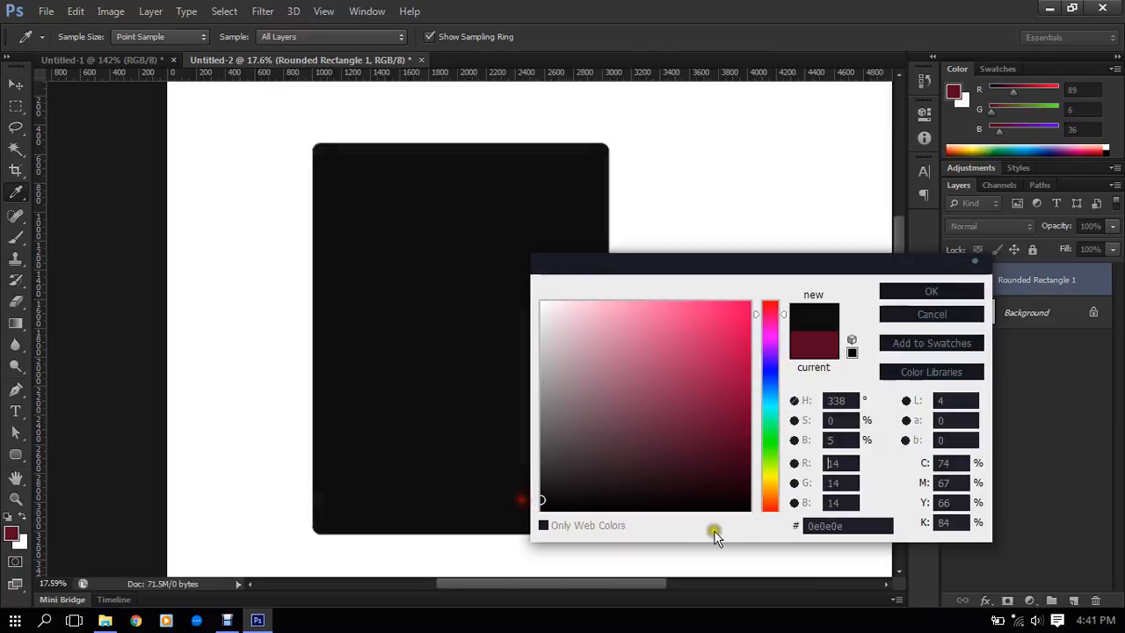
double_click(836, 525)
type("2020")
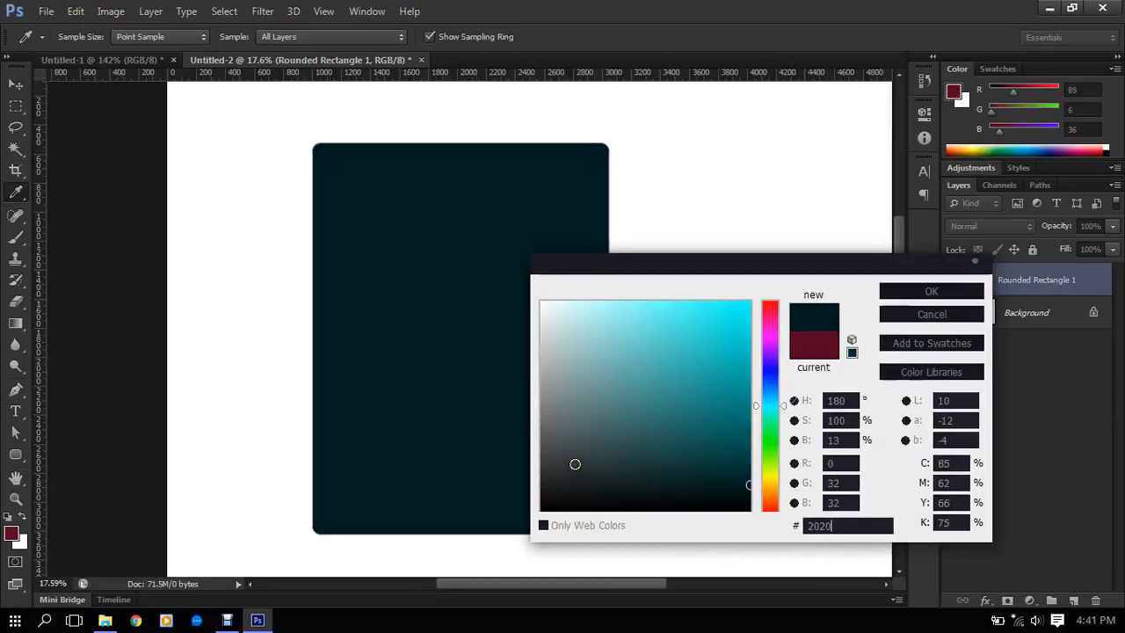
type("20")
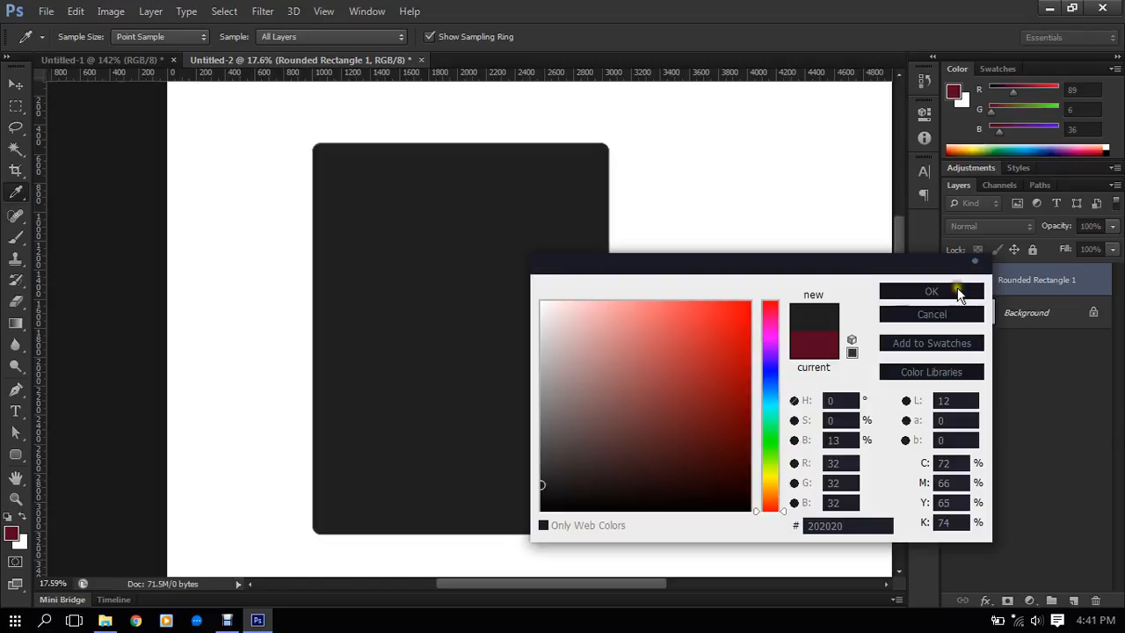
left_click(939, 290)
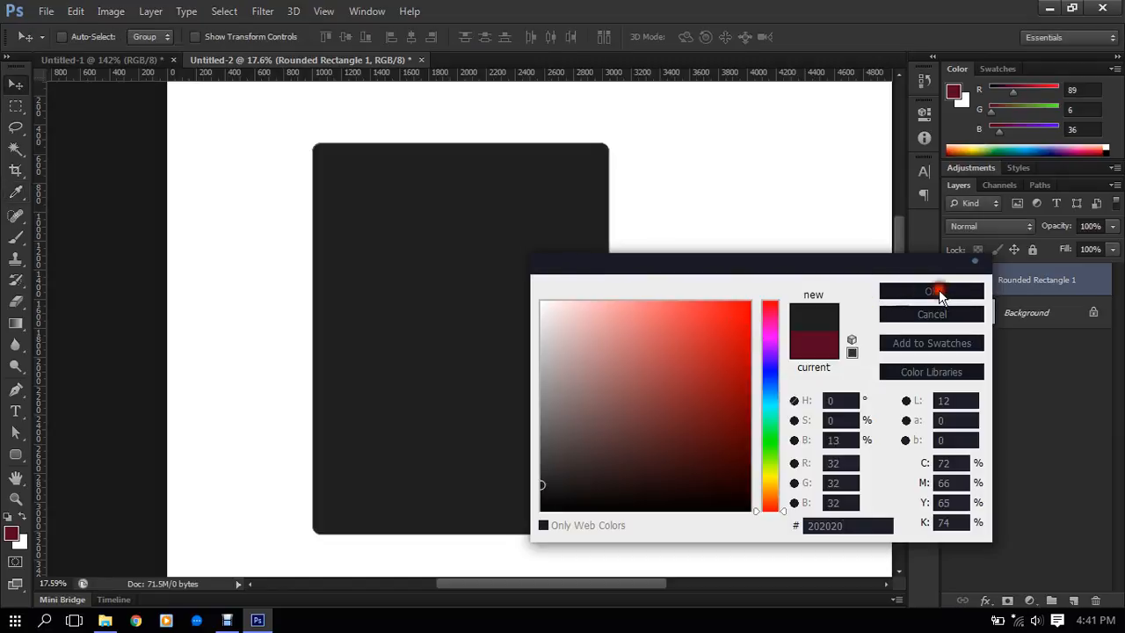
scroll(427, 203, "up", 1)
scroll(429, 203, "down", 1)
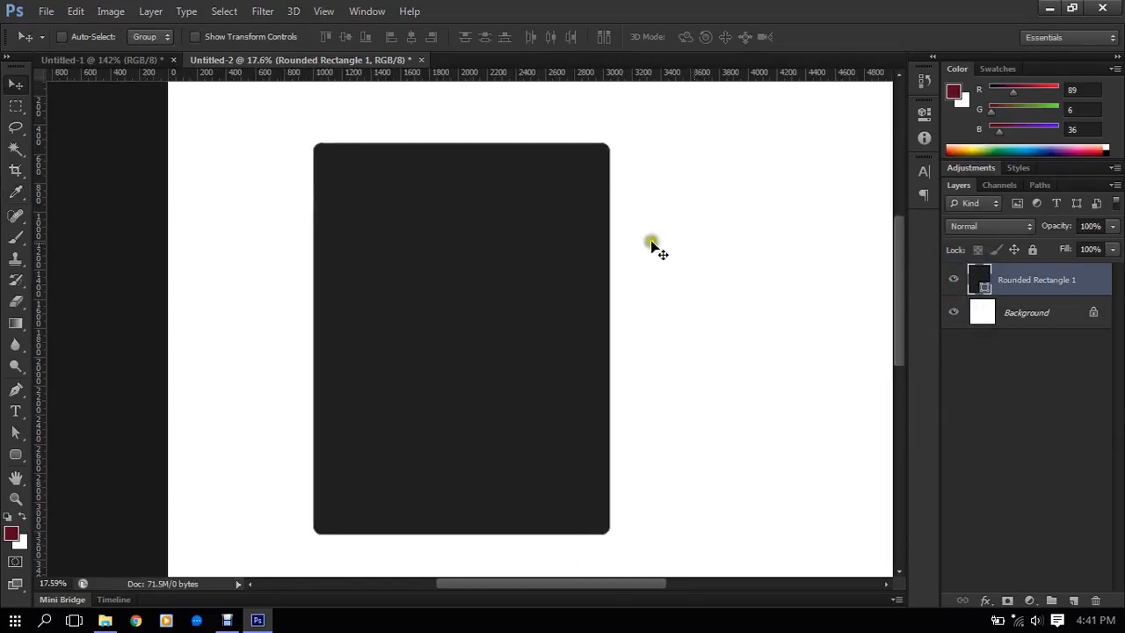
- Duplicate the Rounded Rectangle 1 layer
left_click(981, 600)
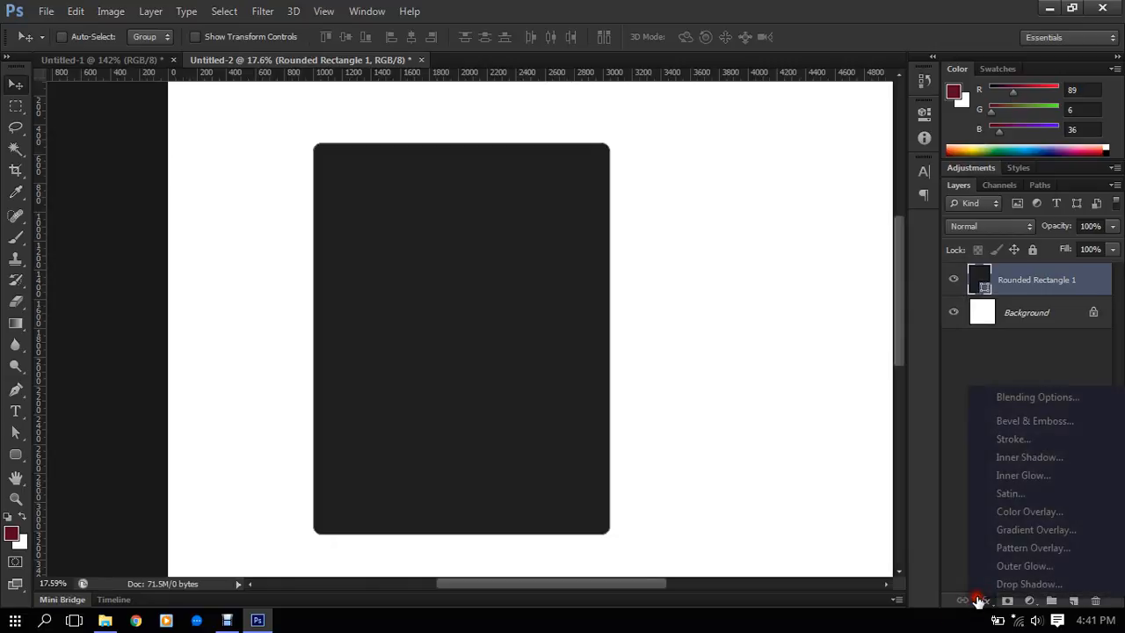
left_click(1010, 279)
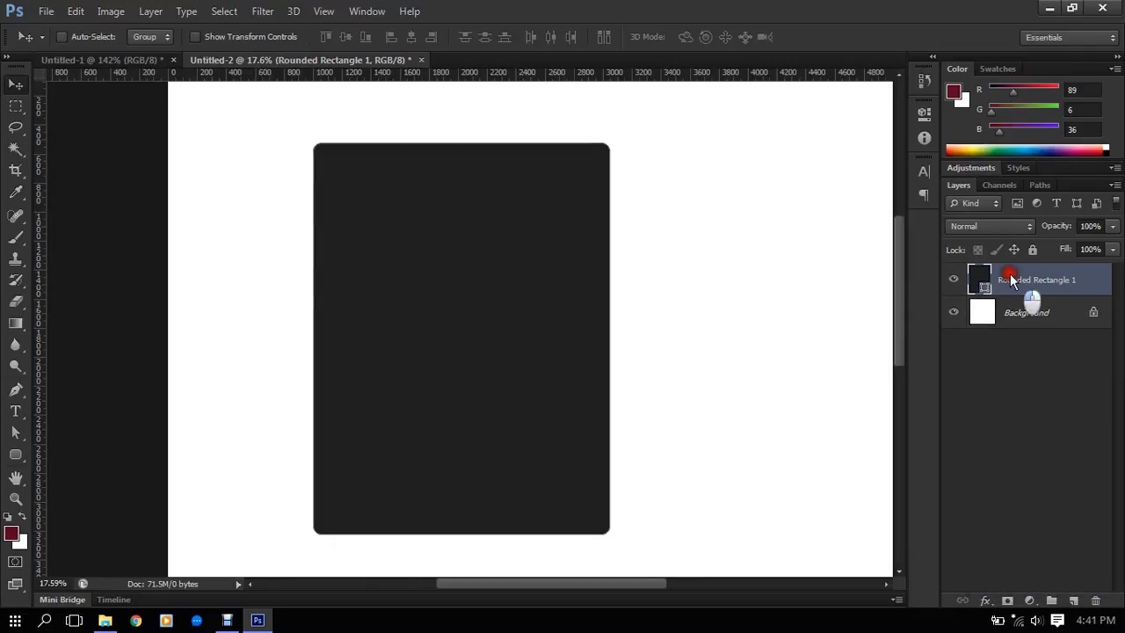
key("ctrl+j")
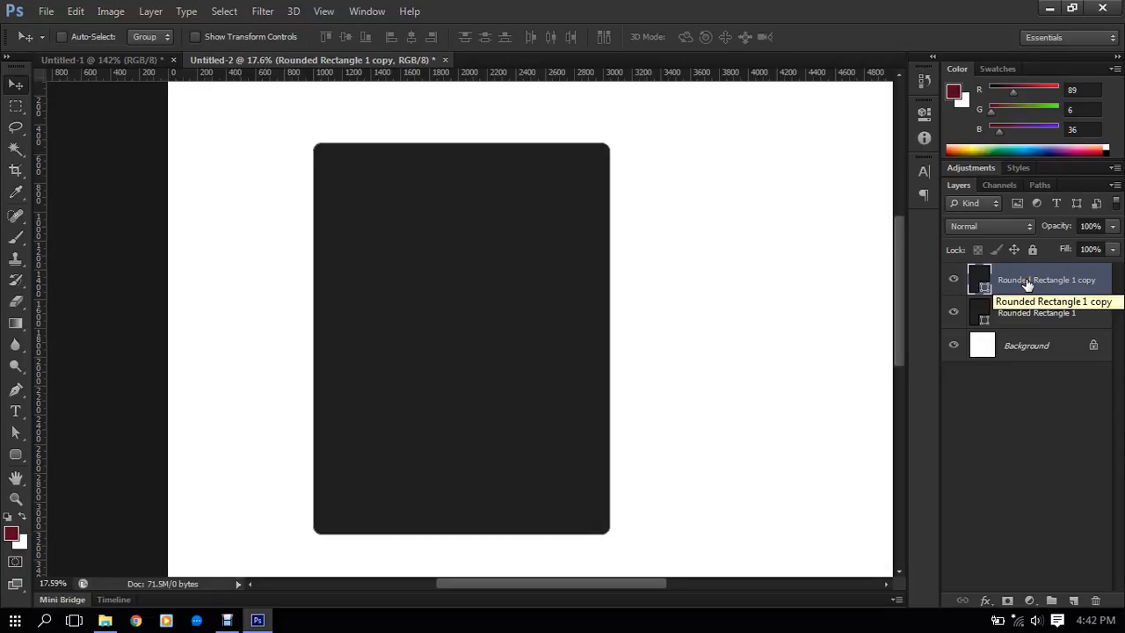
key("shift+Right")
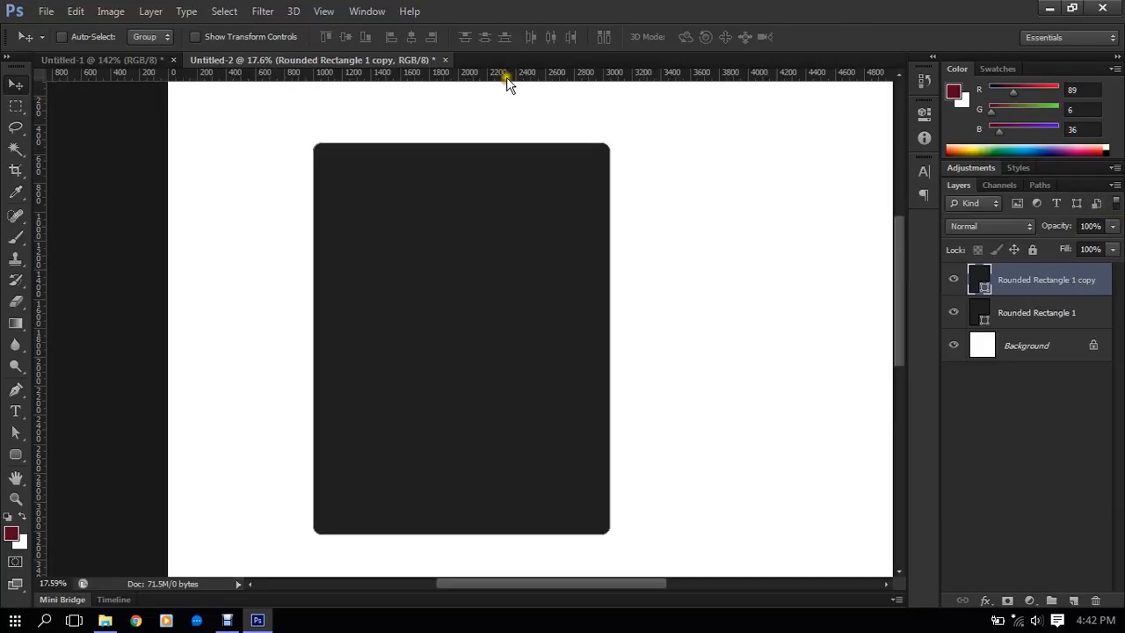
- Look up the Shape Layer Via Copy command and its shortcut
left_click(150, 11)
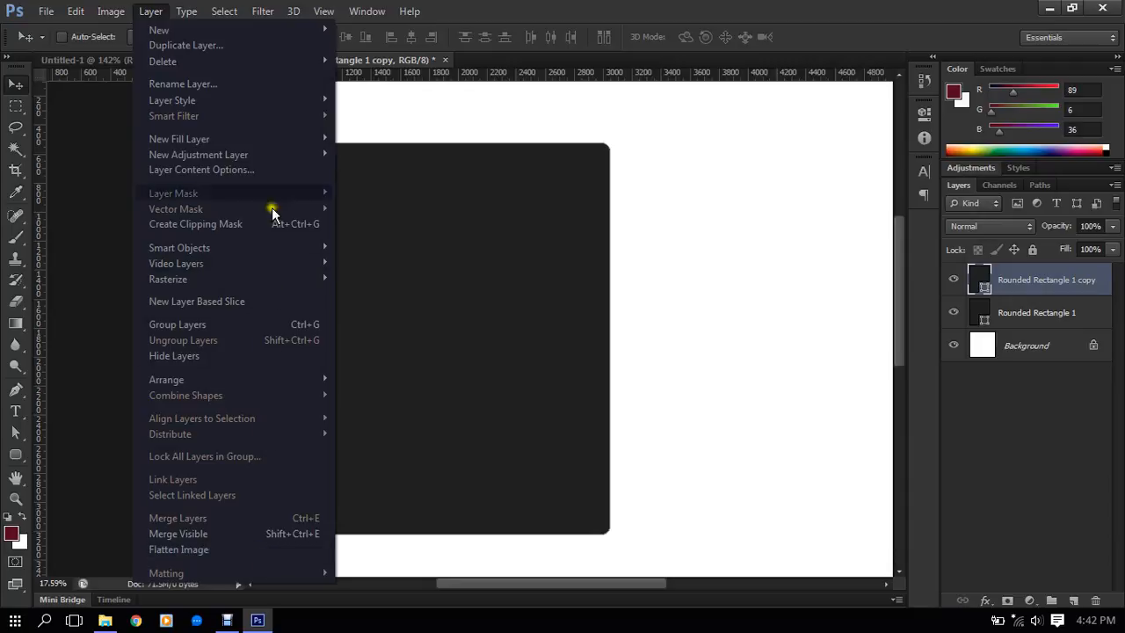
left_click(235, 33)
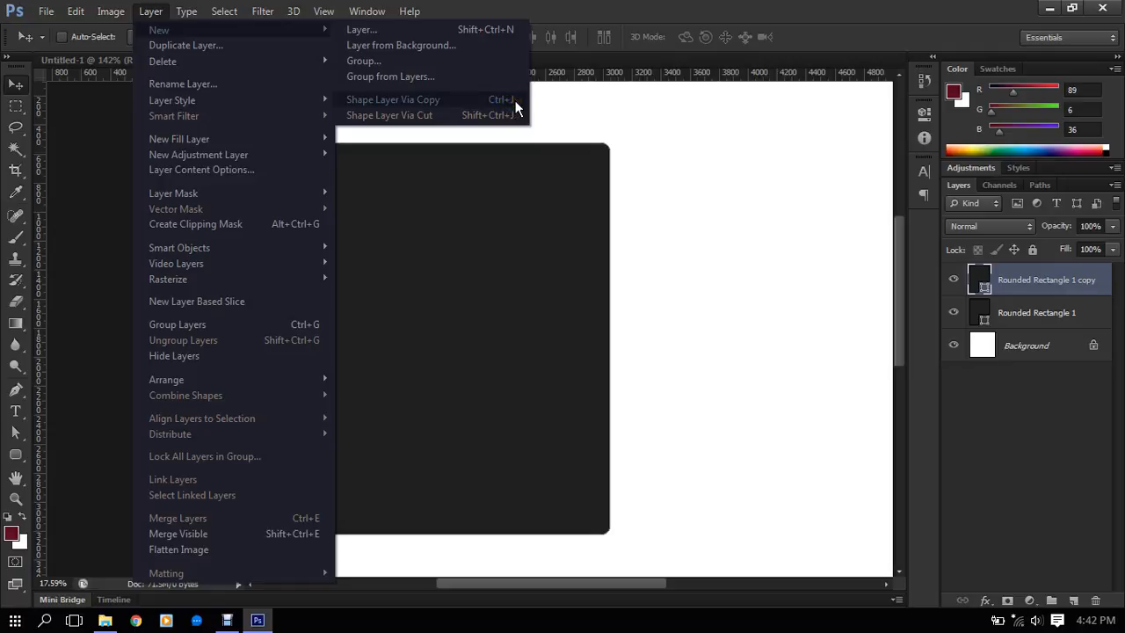
left_click(1032, 319)
left_click(1023, 288)
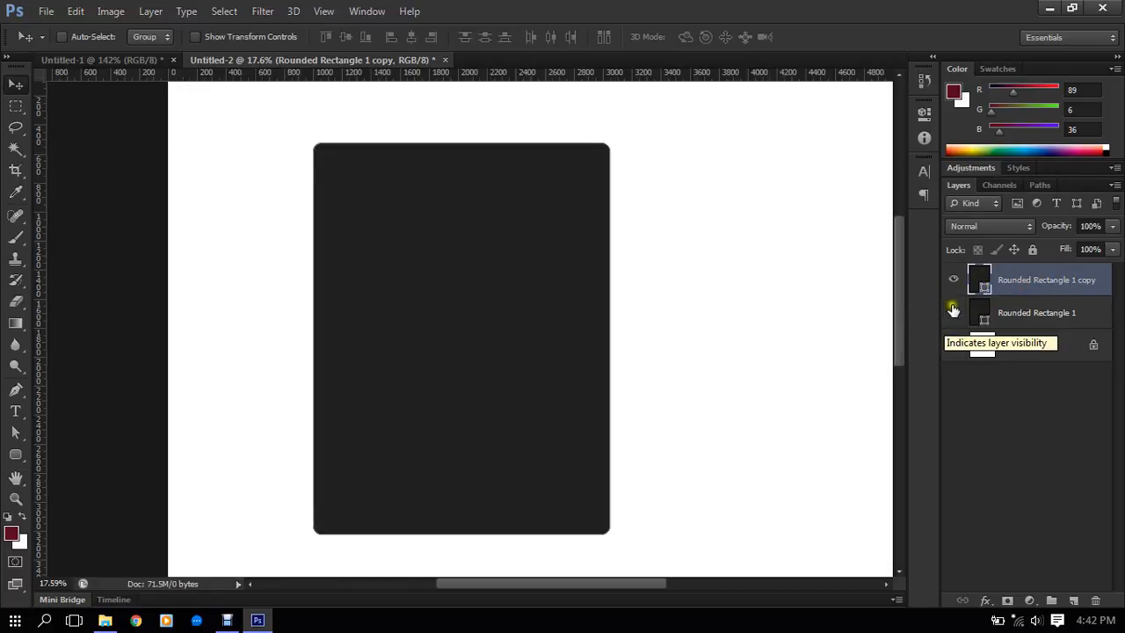
left_click(1005, 318)
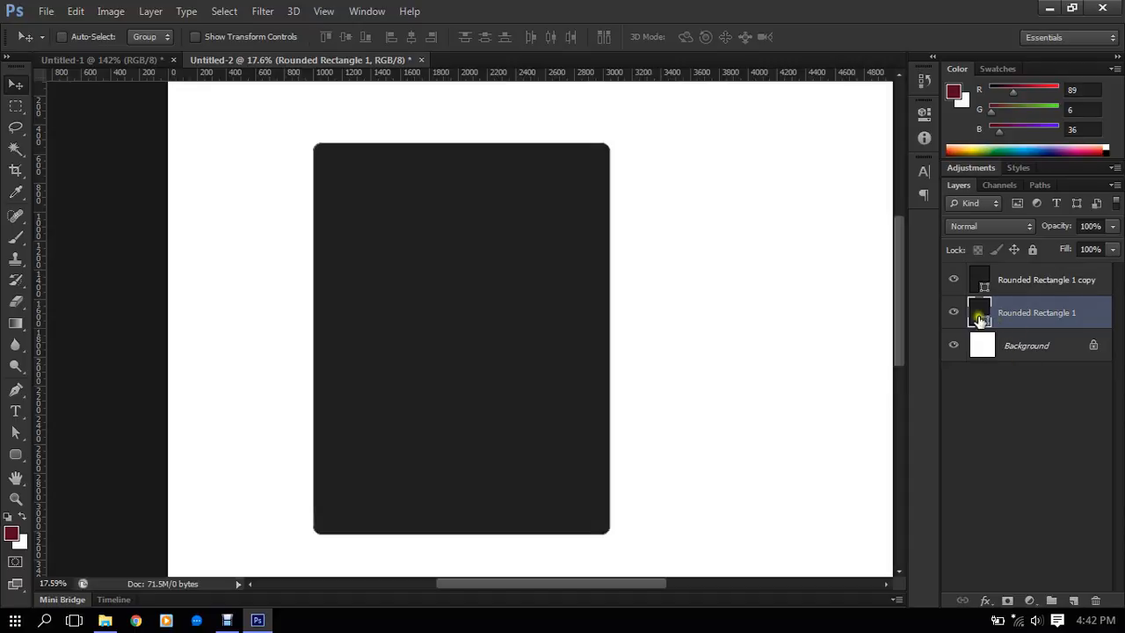
left_click(954, 280)
left_click(1029, 280)
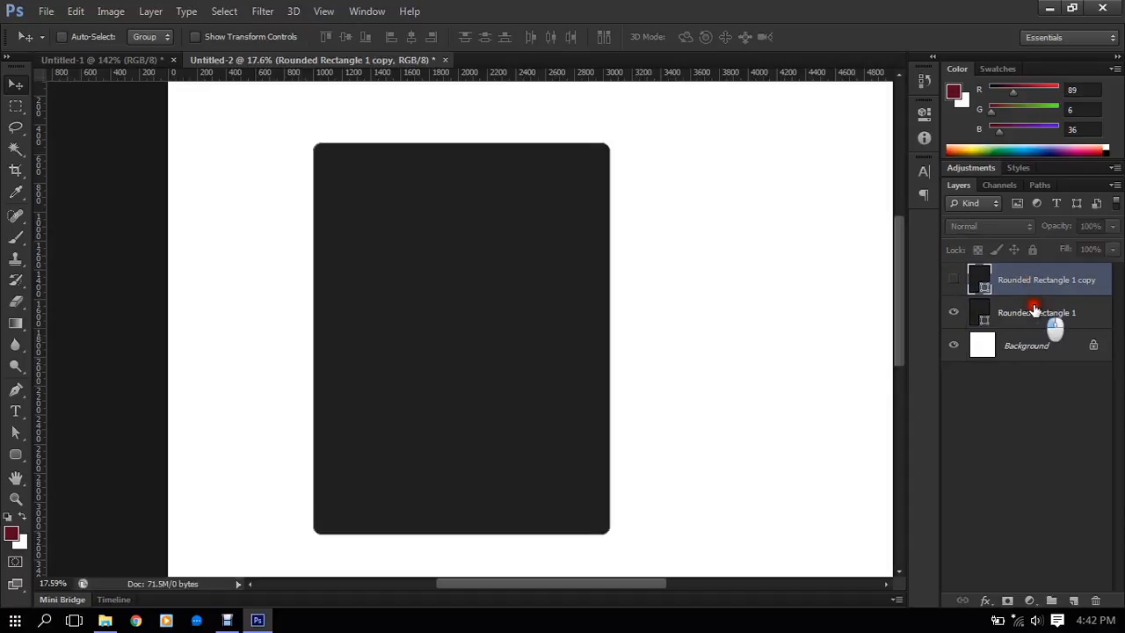
left_click(1033, 309)
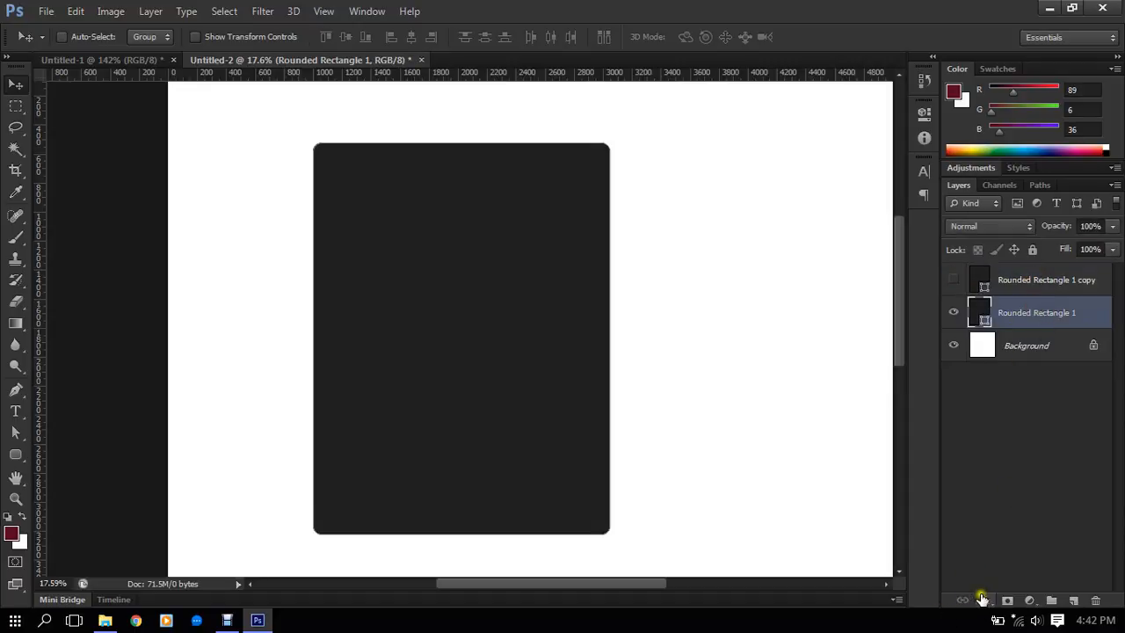
left_click(955, 279)
- Change the fill color of the Rounded Rectangle 1 copy layer to a medium gray
double_click(976, 283)
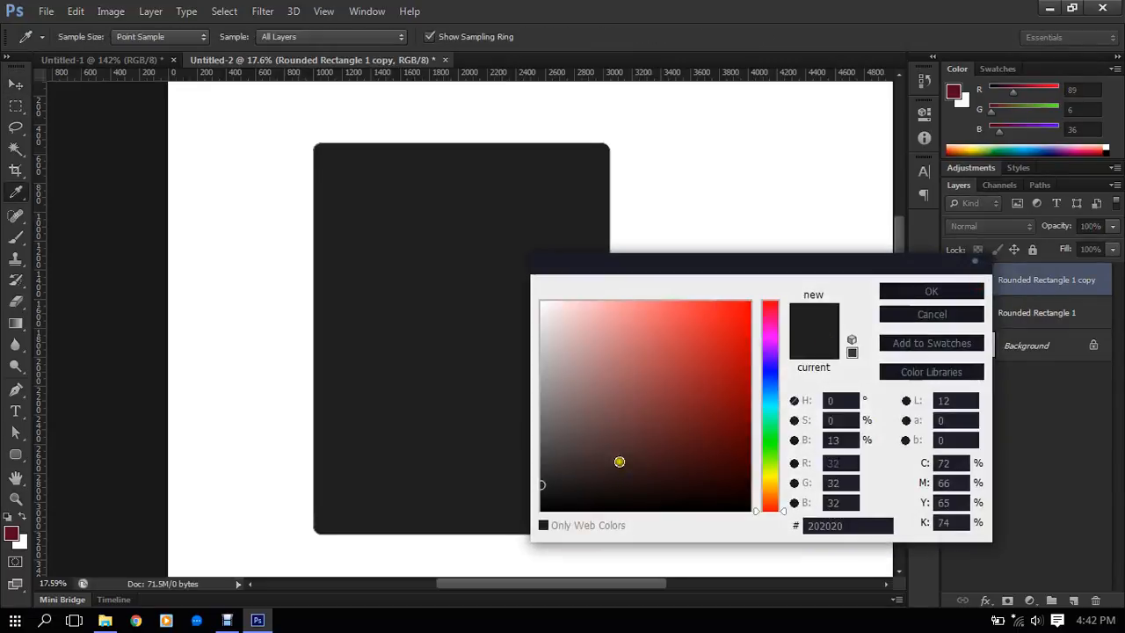
left_click(525, 484)
left_click_drag(525, 483, 548, 416)
left_click(934, 294)
key("v")
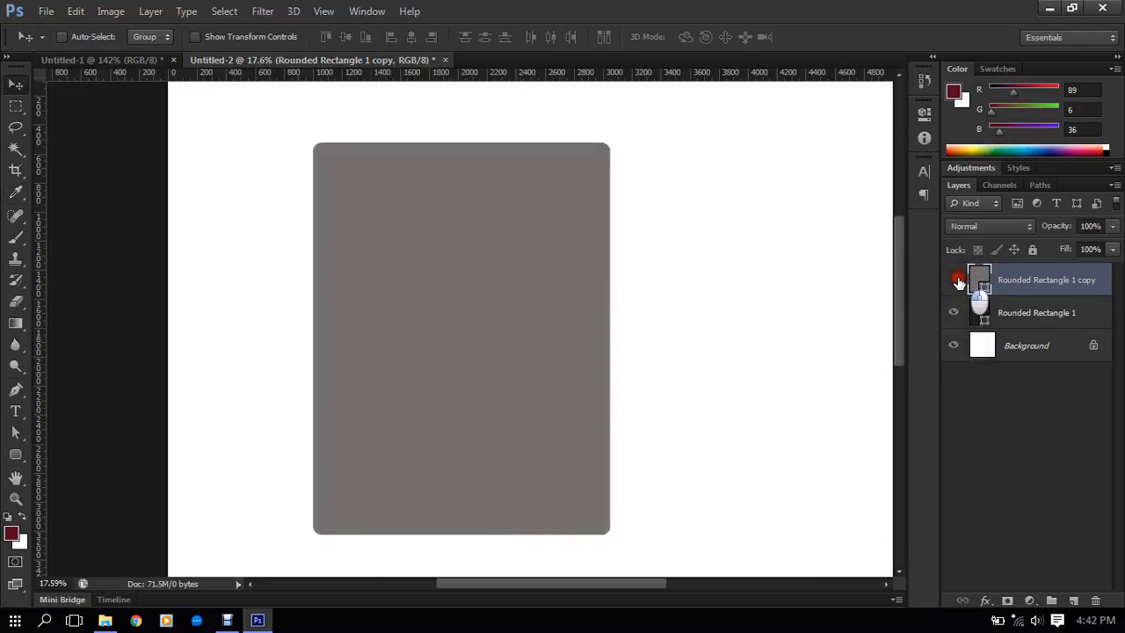
- Hide the gray copy and add a 10 px stroke, positioned Outside, to the Rounded Rectangle 1 layer
left_click(954, 280)
left_click(1013, 316)
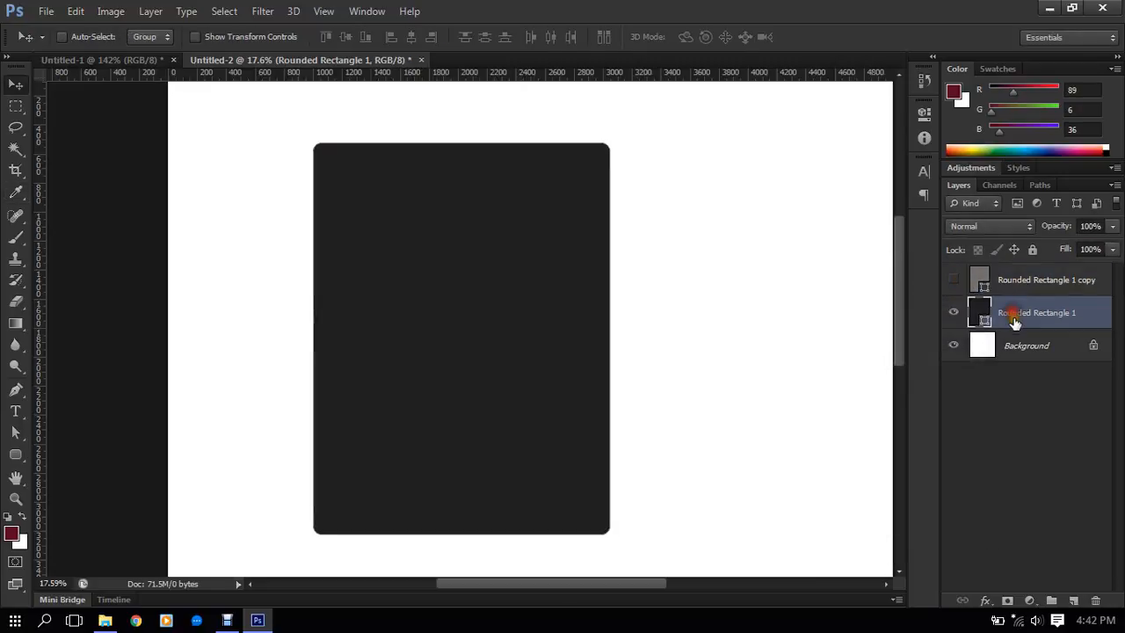
left_click(985, 601)
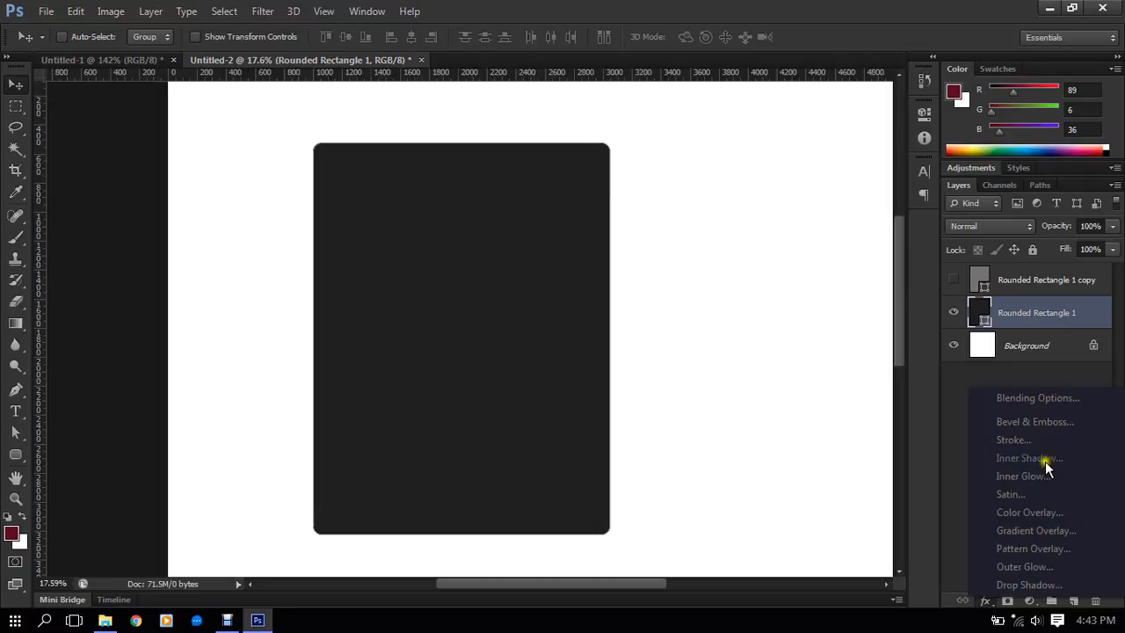
left_click(1032, 440)
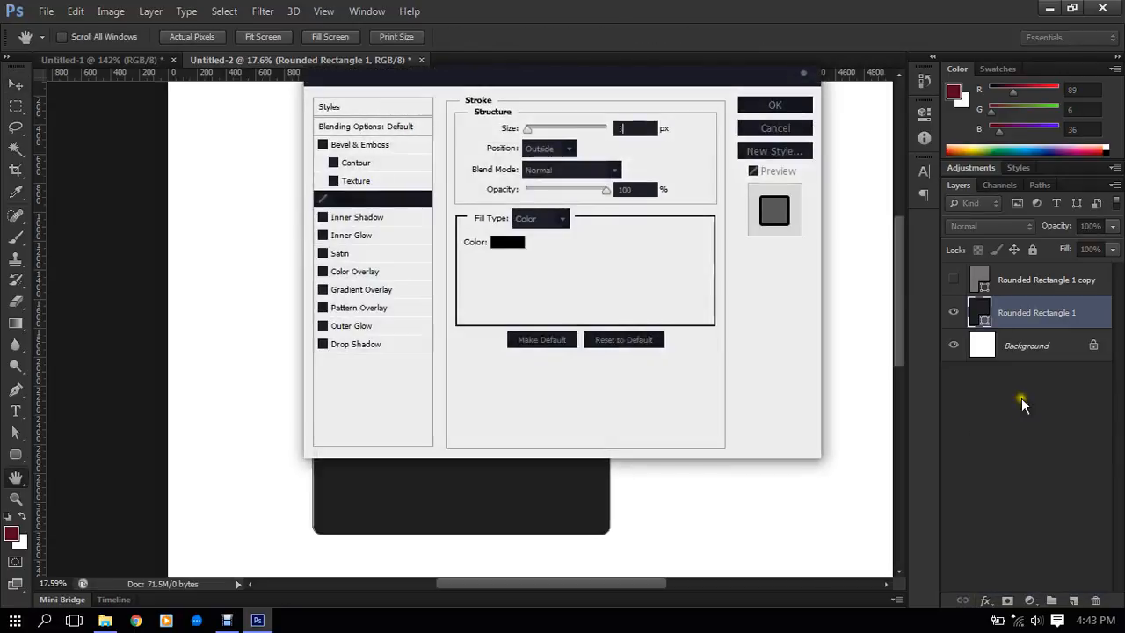
left_click_drag(559, 78, 837, 150)
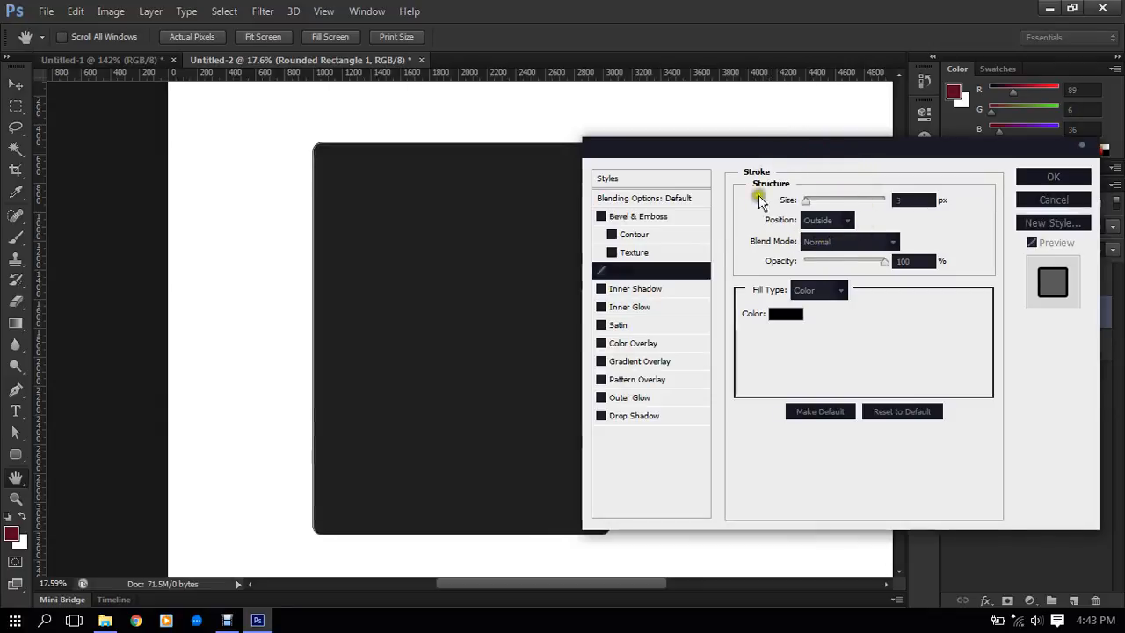
double_click(909, 196)
type("5")
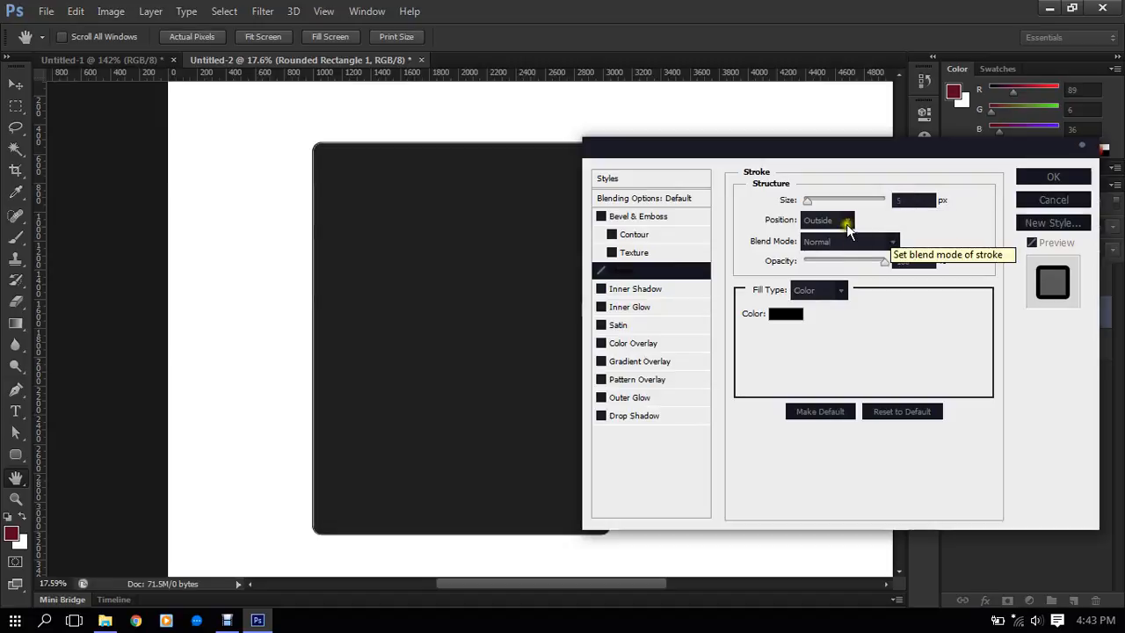
double_click(915, 203)
type("10")
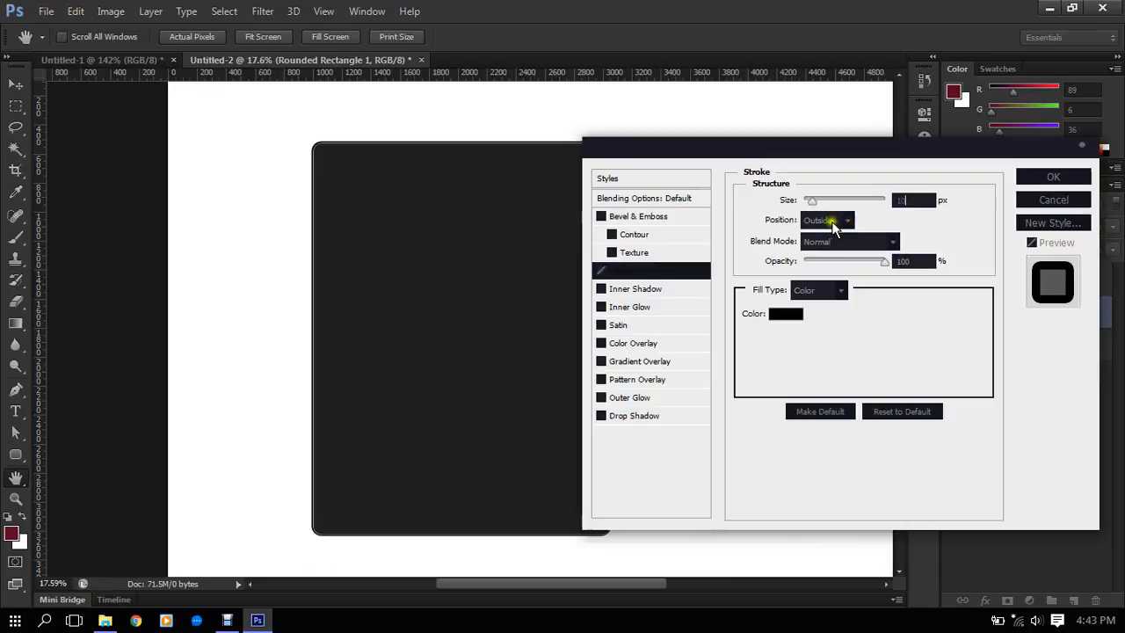
- Set the stroke color to gray #6c6c6c and apply the layer style
left_click(791, 317)
mouse_move(560, 343)
left_mouse_down()
mouse_move(539, 454)
mouse_move(515, 472)
left_mouse_up()
mouse_move(581, 434)
left_mouse_down()
mouse_move(534, 381)
mouse_move(492, 416)
mouse_move(557, 420)
mouse_move(522, 423)
mouse_move(537, 422)
left_mouse_up()
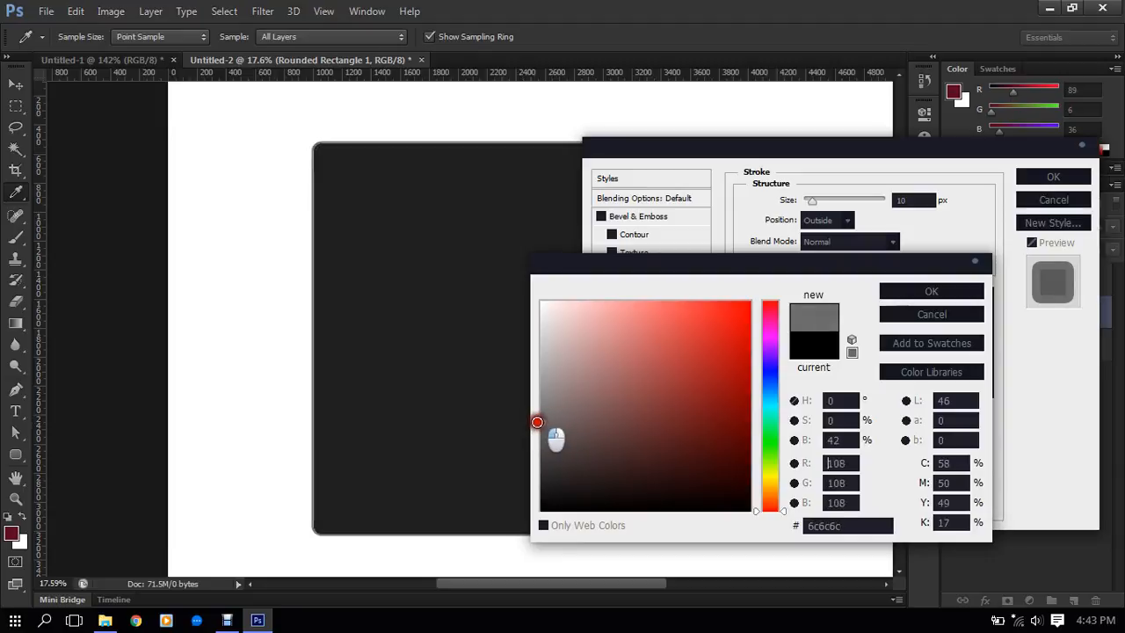
left_click(916, 294)
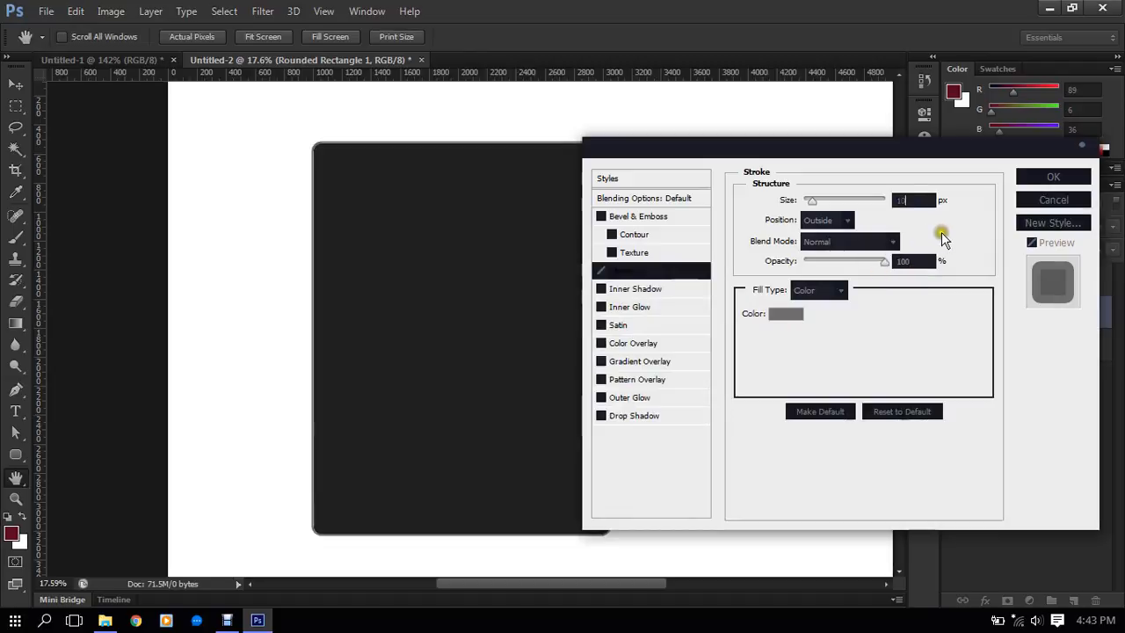
left_click(1051, 177)
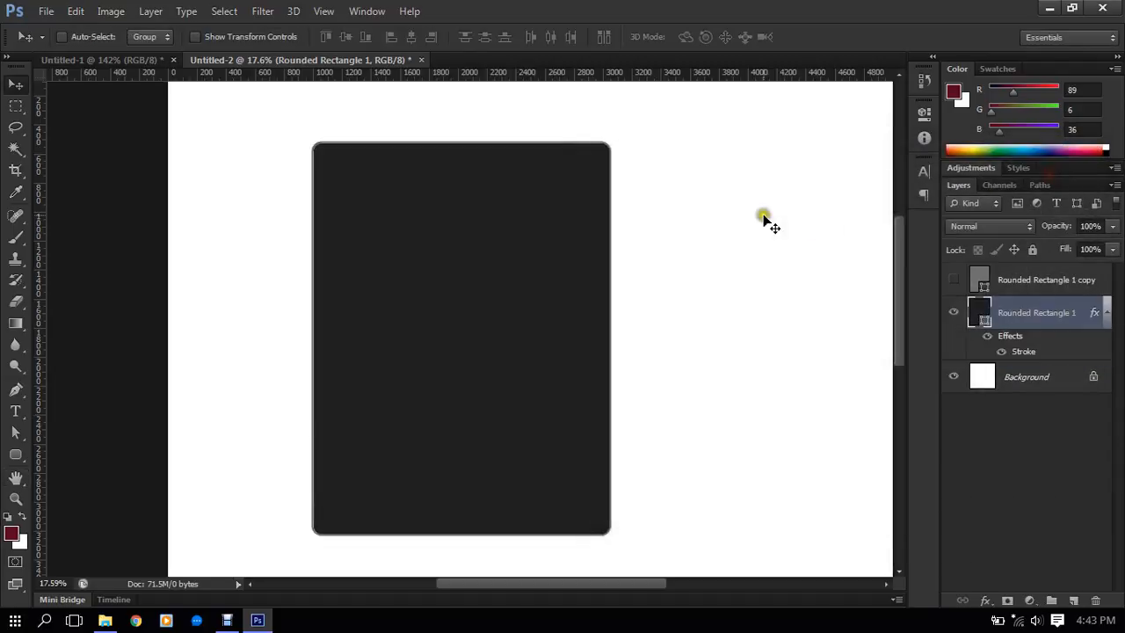
- Select the Rounded Rectangle 1 copy layer and make it visible again
left_click(1027, 279)
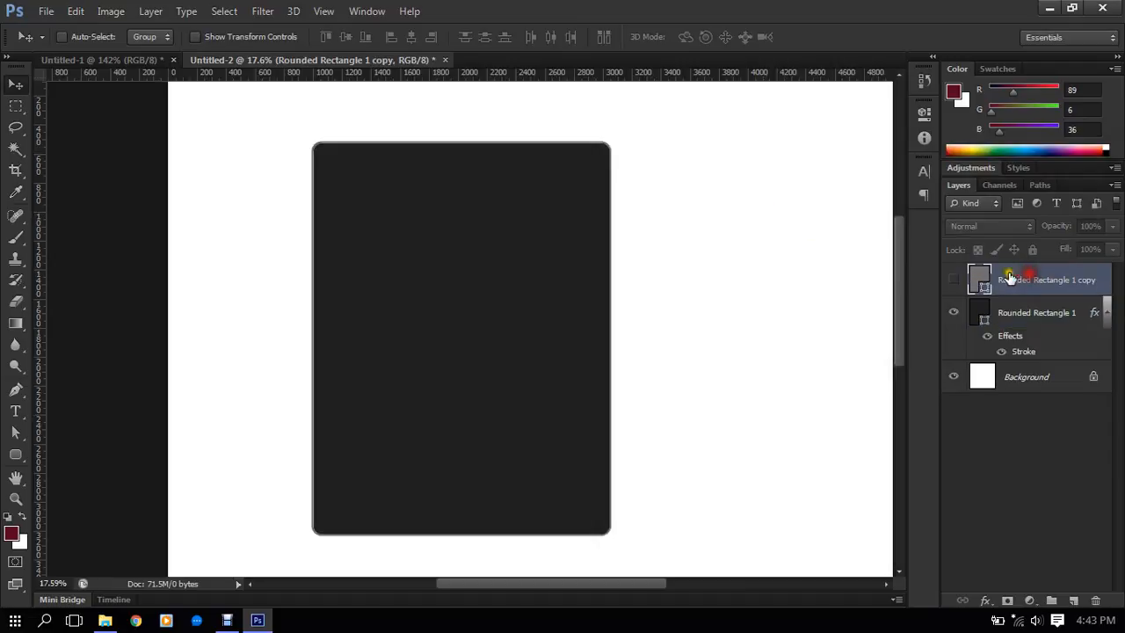
left_click(955, 283)
scroll(426, 222, "up", 2)
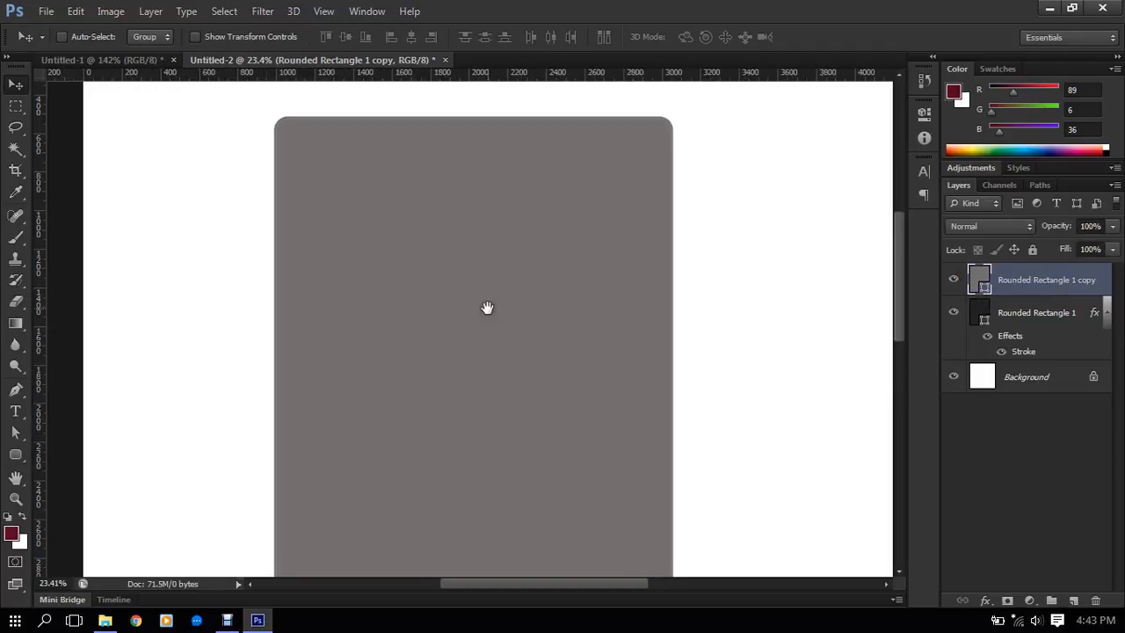
left_click_drag(488, 308, 519, 199)
scroll(520, 198, "down", 2)
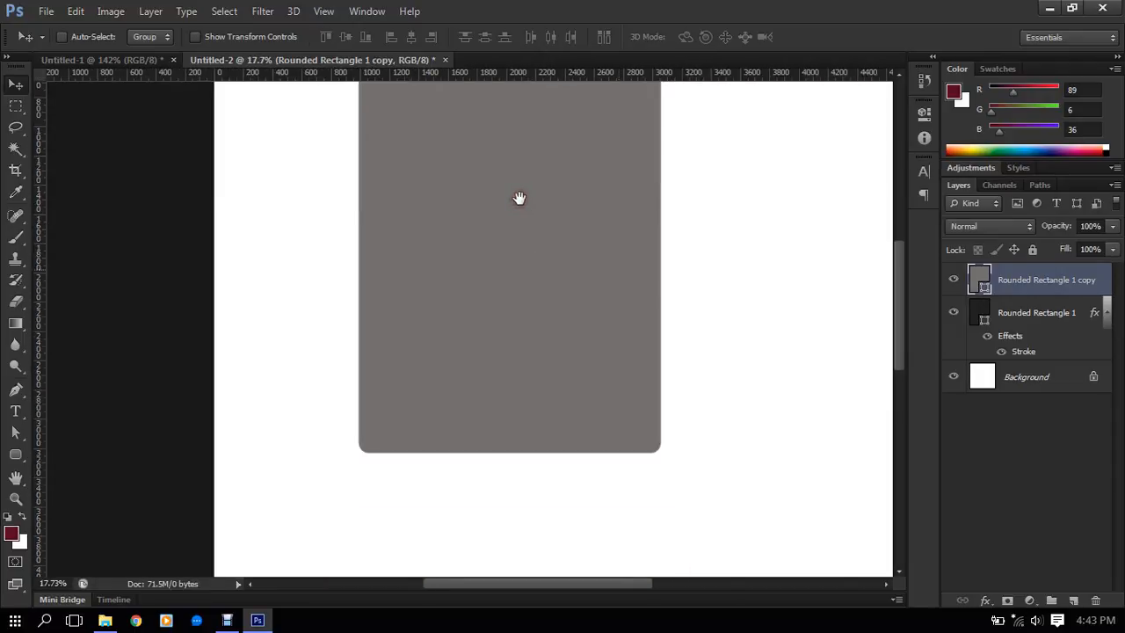
scroll(563, 224, "up", 2)
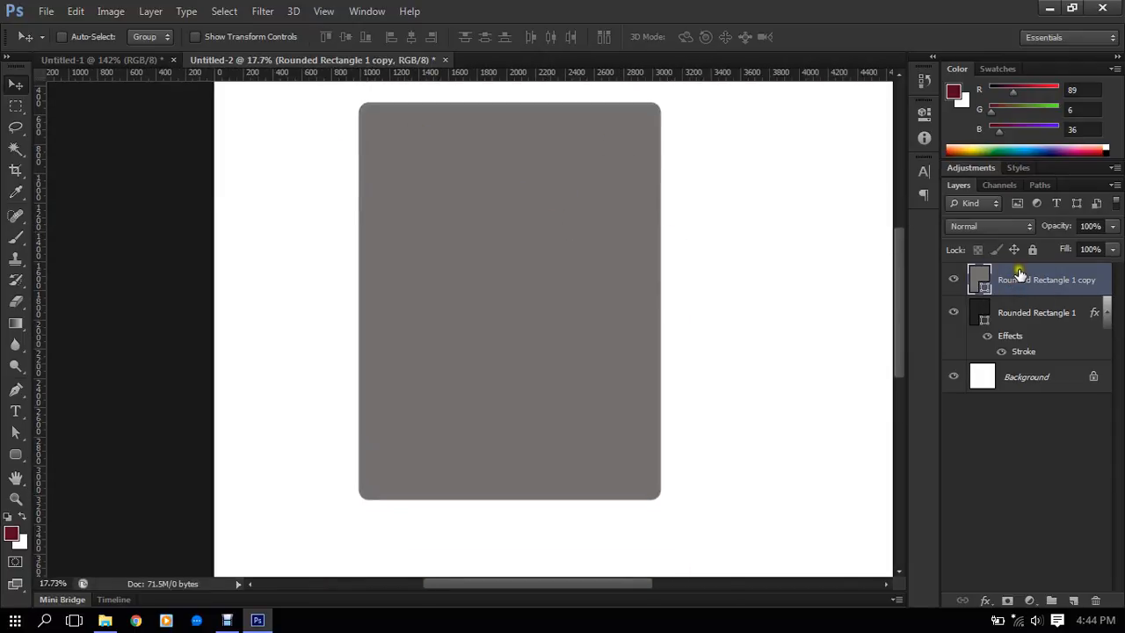
- Compare the stroked original with the gray copy by toggling the copy's visibility, and reselect the copy layer
left_click(1006, 314)
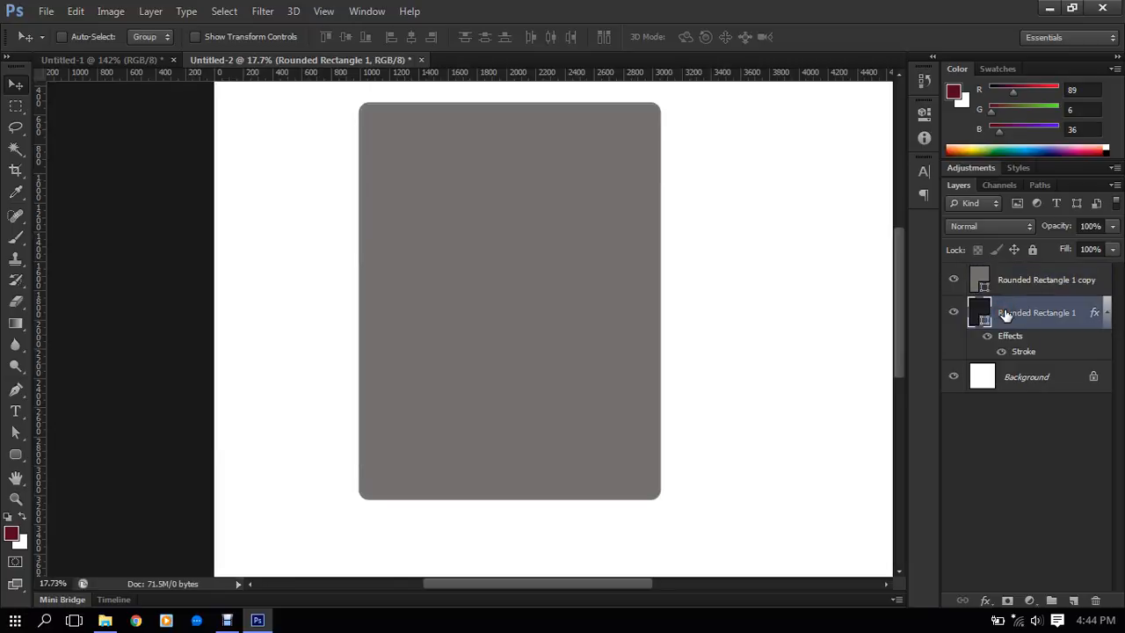
left_click(957, 280)
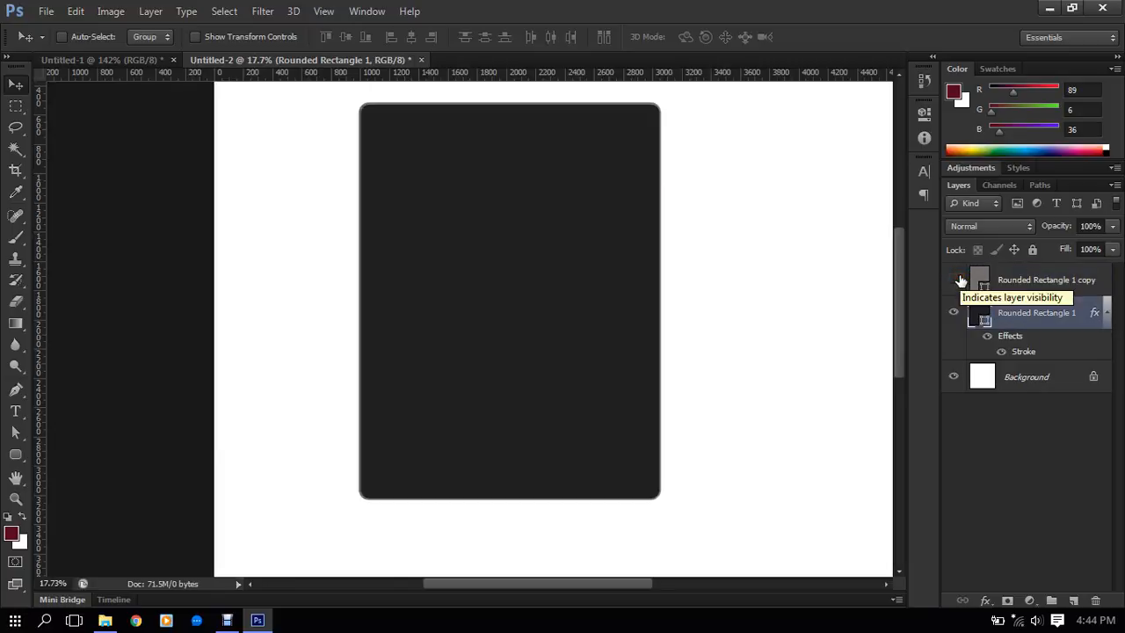
left_click(957, 280)
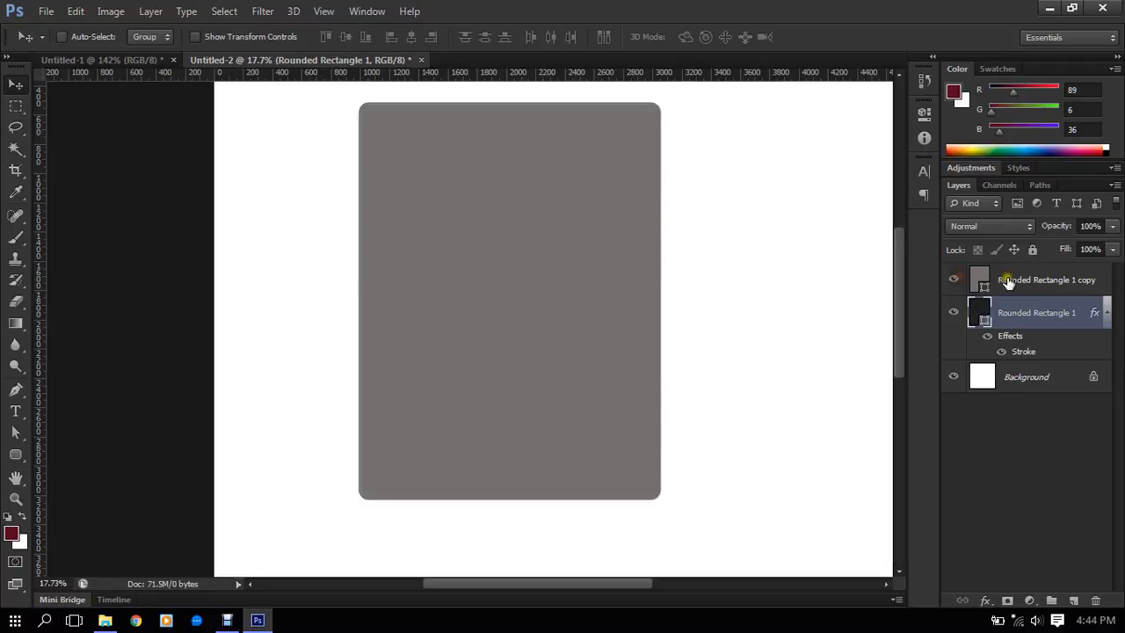
left_click(1006, 282)
scroll(607, 170, "up", 1)
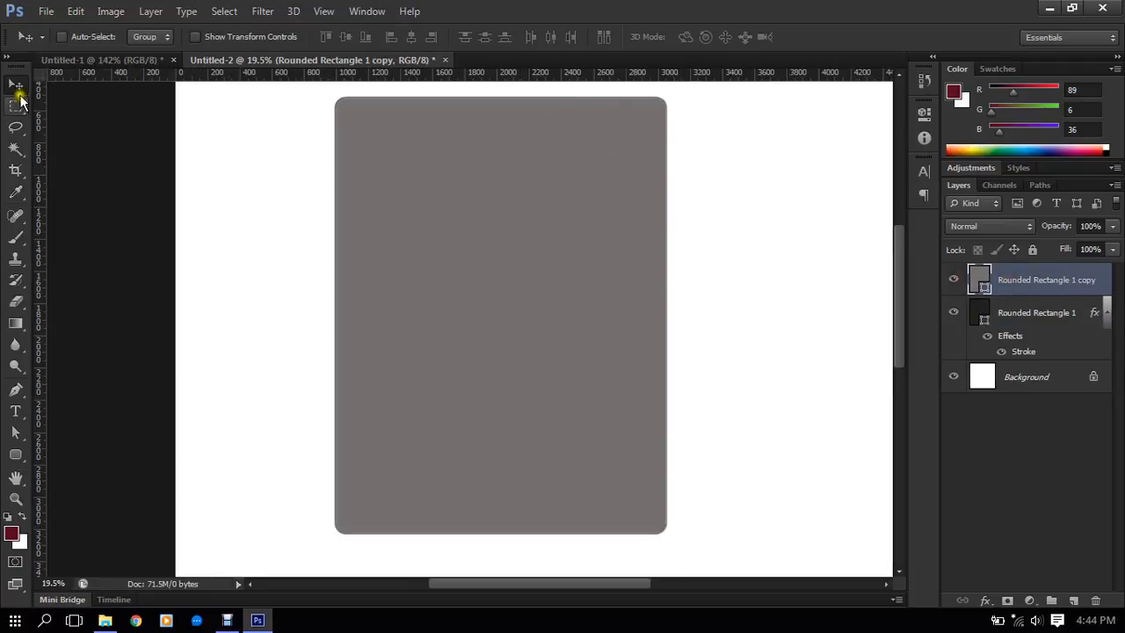
- Turn on transform controls and scale the gray copy down around its centre to about 1904 × 2511 px, roughly 93%
left_click(281, 38)
scroll(554, 276, "down", 1)
left_click(645, 490)
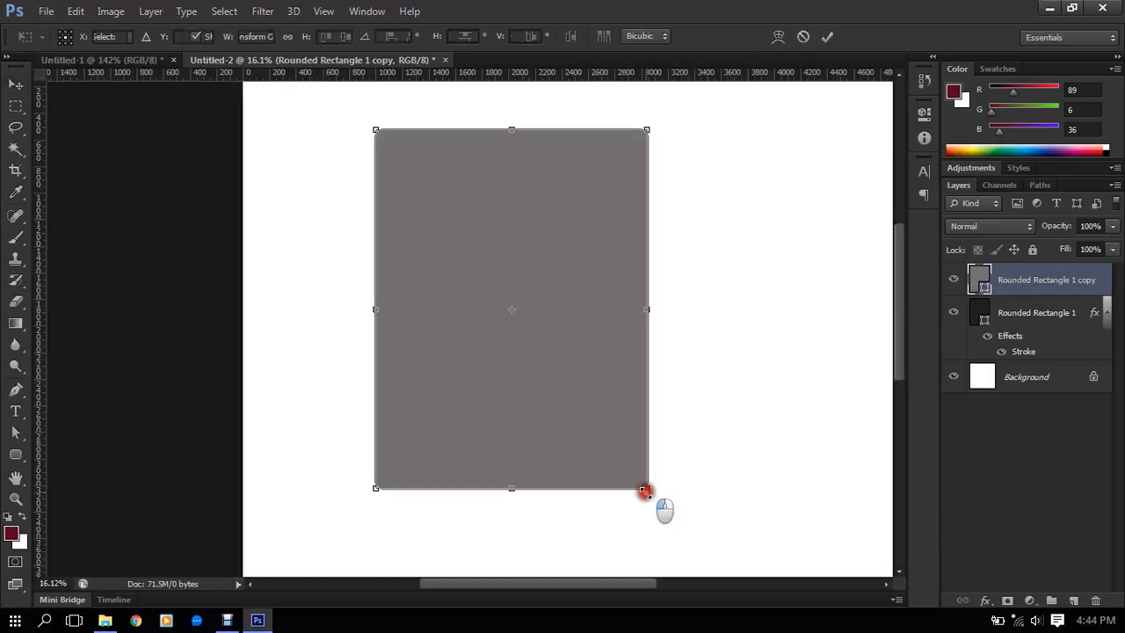
scroll(645, 451, "up", 2)
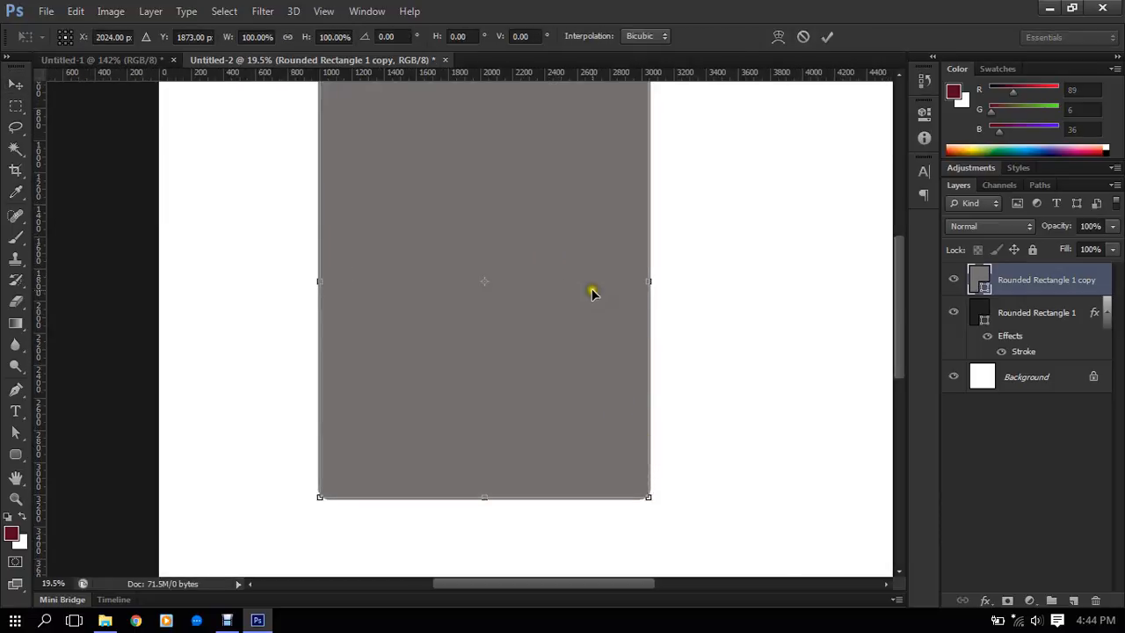
scroll(594, 292, "down", 1)
left_click_drag(595, 235, 596, 253)
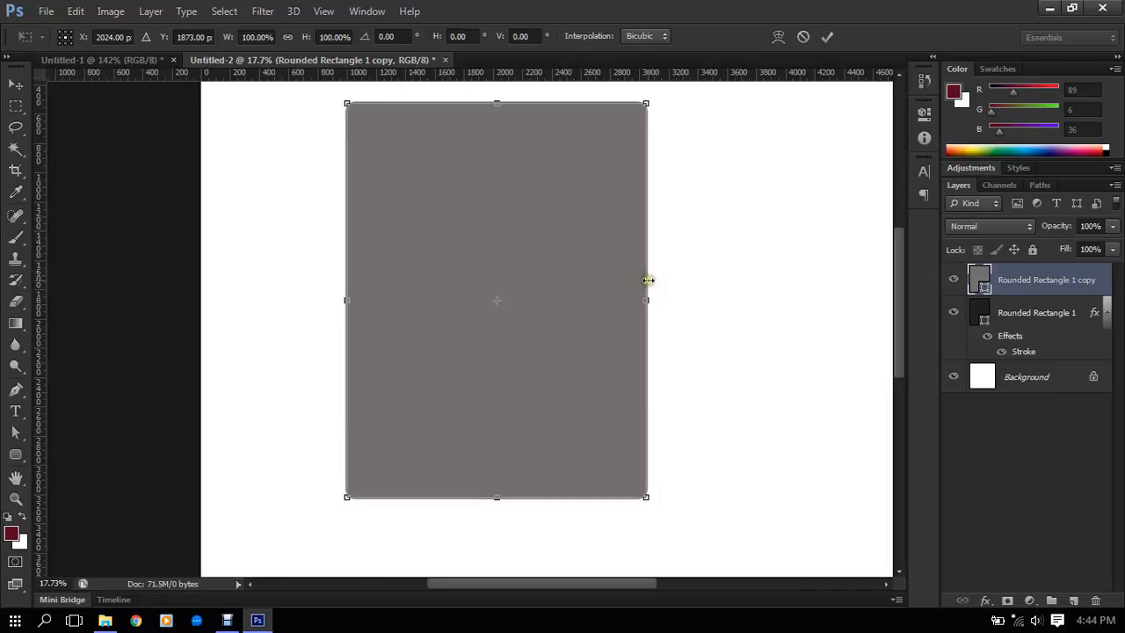
scroll(648, 281, "up", 1)
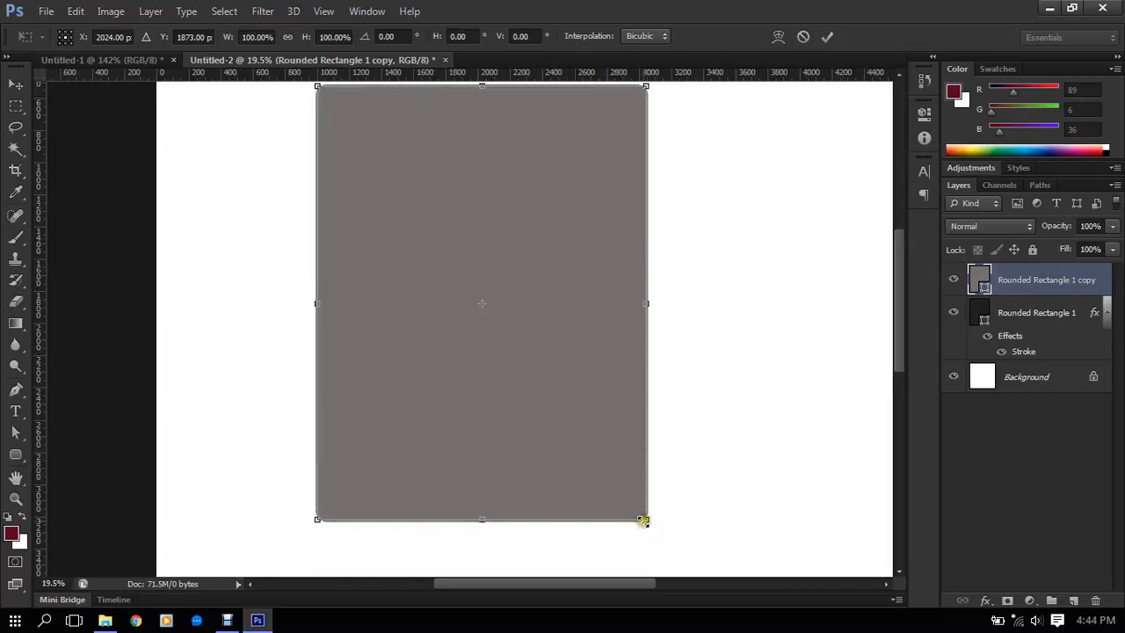
mouse_move(644, 520)
left_mouse_down()
mouse_move(623, 497)
mouse_move(631, 505)
left_mouse_up()
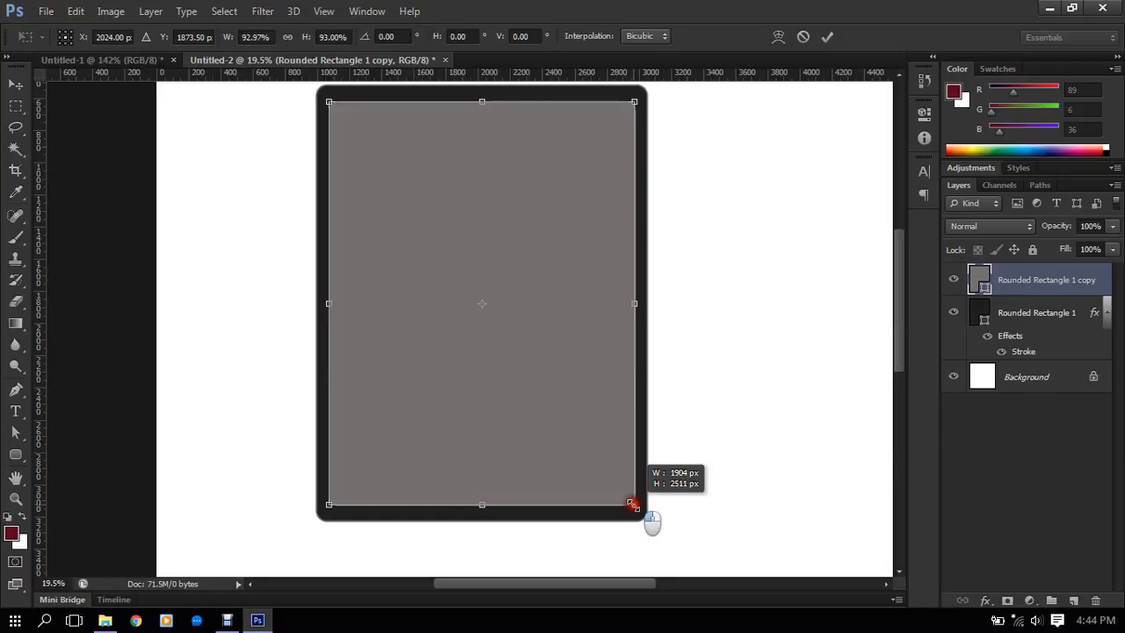
- Inspect the dark border around the scaled-down gray copy, checking its upper corner and lower edge up close
scroll(589, 335, "up", 6)
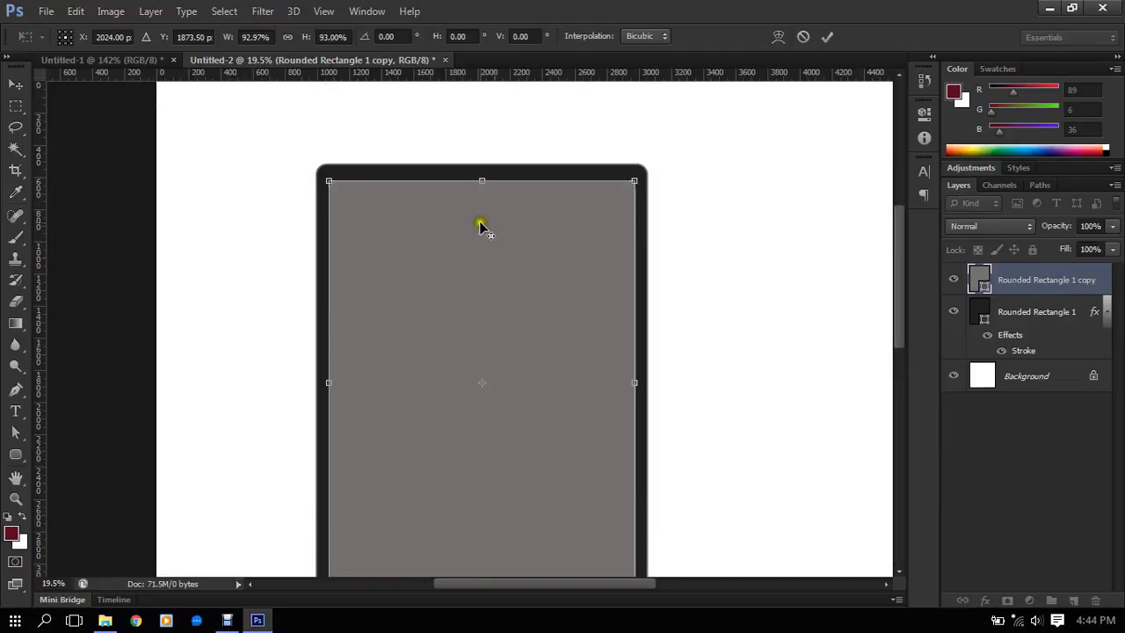
scroll(480, 221, "up", 4)
scroll(377, 176, "down", 3)
scroll(373, 186, "up", 5)
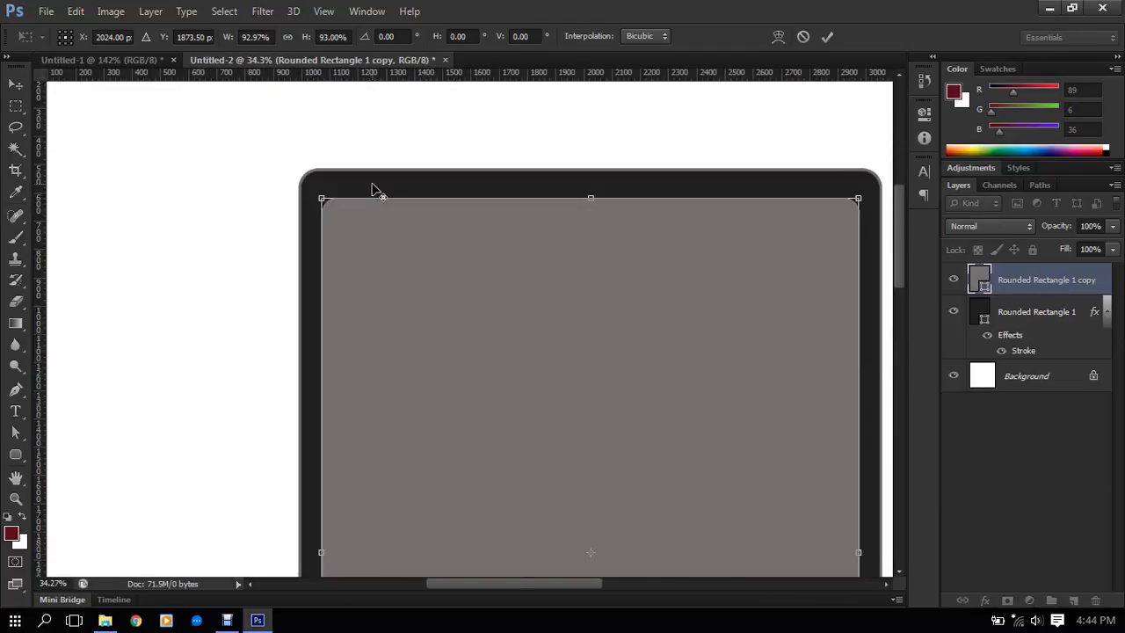
scroll(375, 188, "down", 2)
scroll(376, 193, "up", 7)
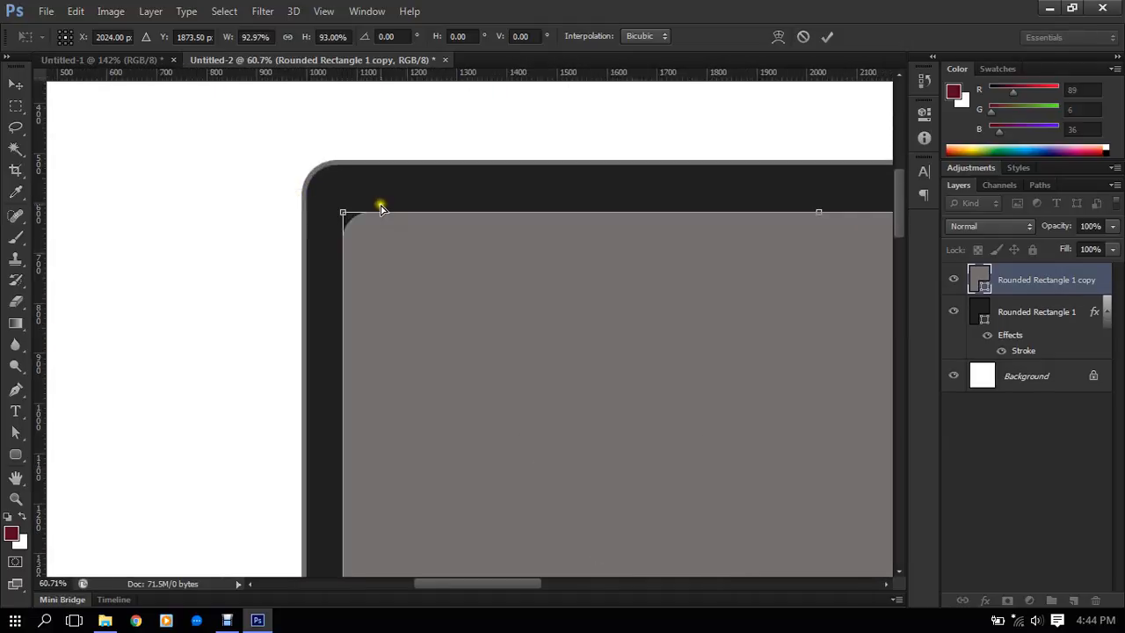
scroll(601, 297, "down", 5)
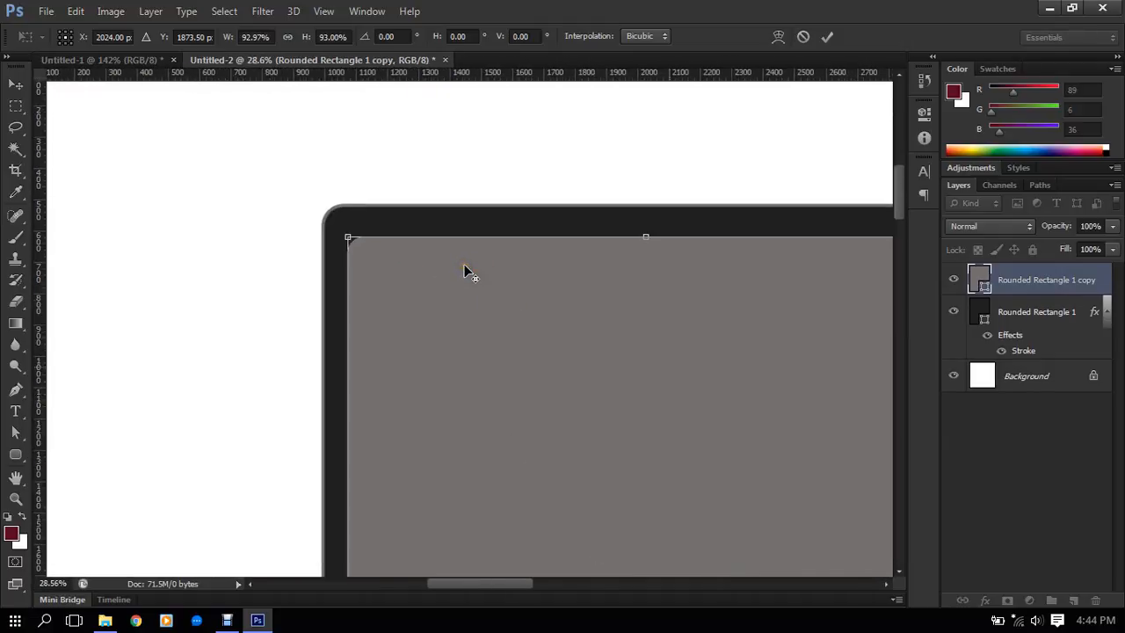
scroll(479, 273, "down", 1)
scroll(536, 538, "up", 3)
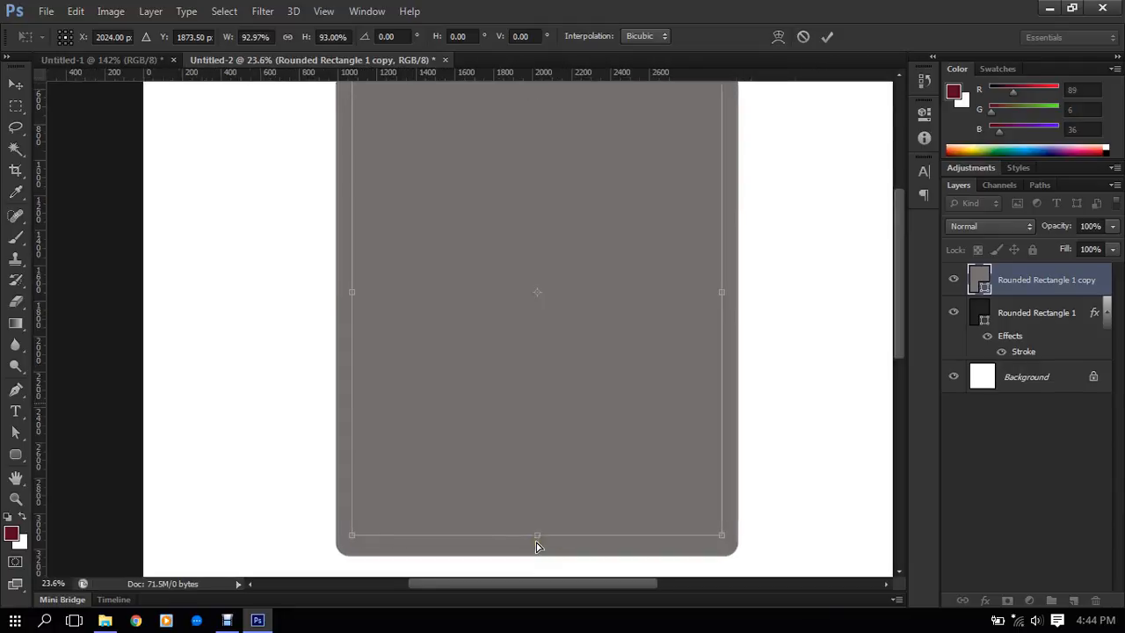
scroll(496, 64, "down", 1)
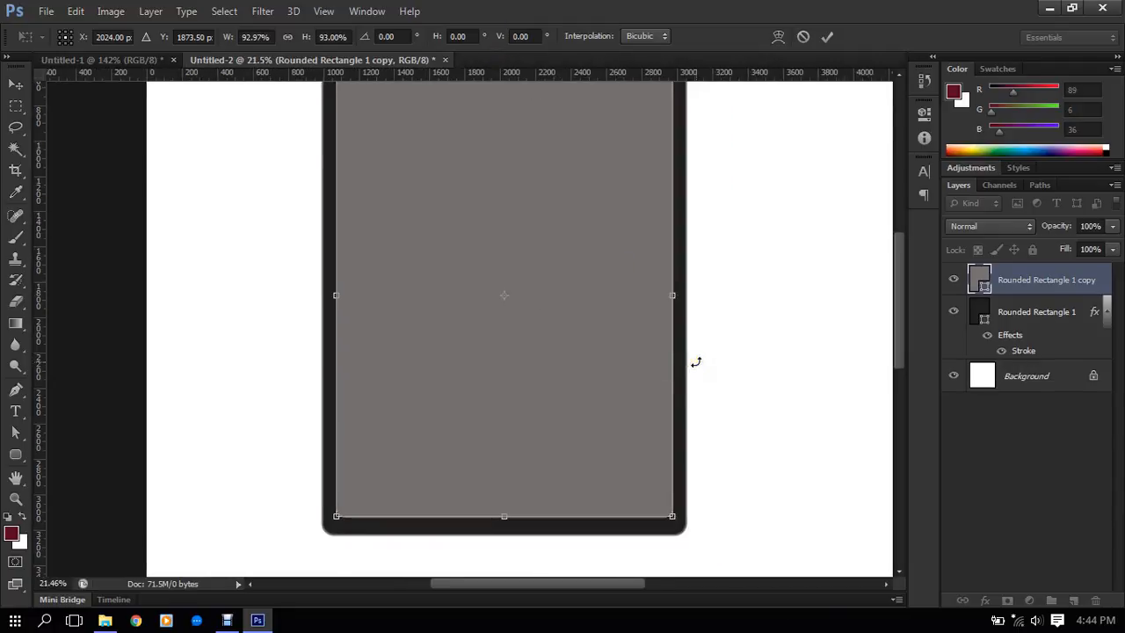
scroll(484, 327, "down", 3)
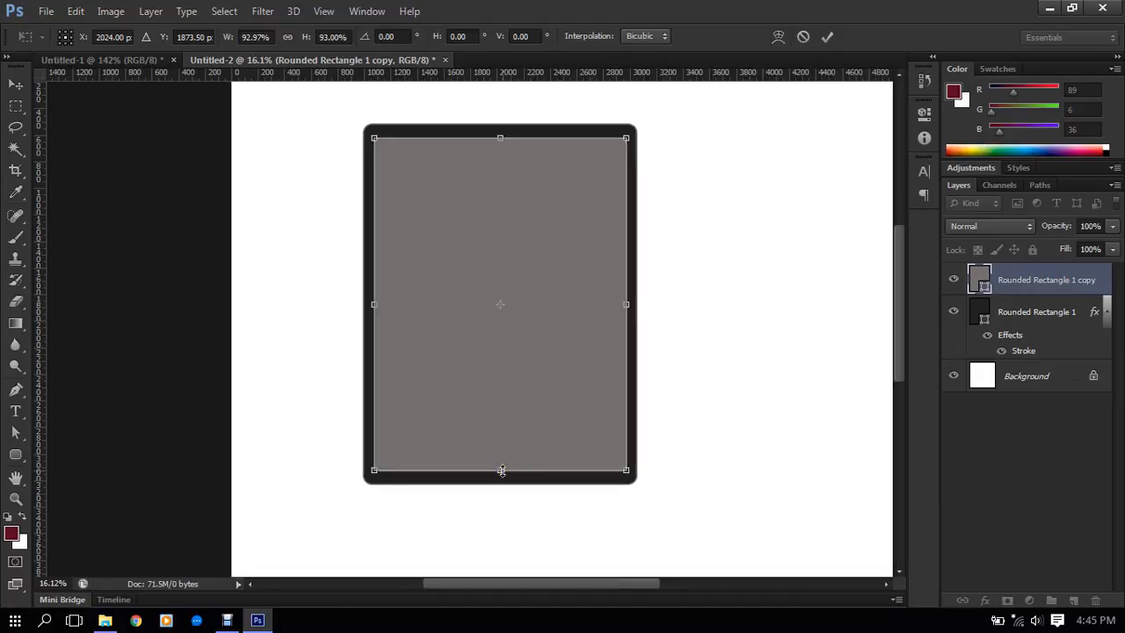
- Shorten the gray copy from both ends, raise its bottom edge further to a height of about 2252 px, and apply the transform
left_click_drag(501, 470, 505, 462)
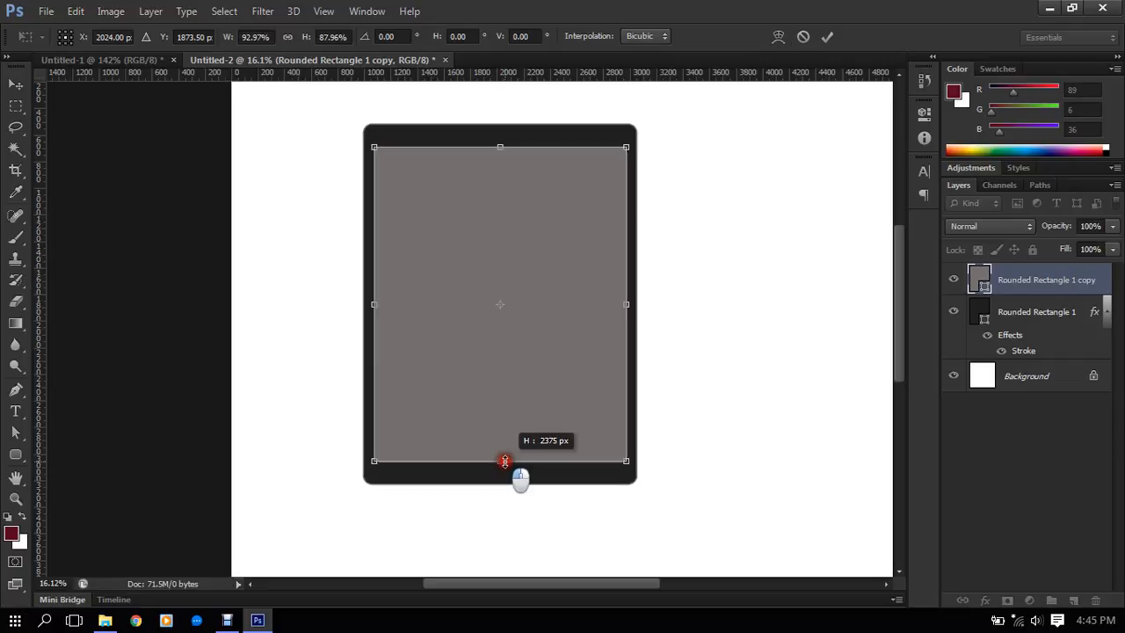
left_click_drag(504, 461, 505, 461)
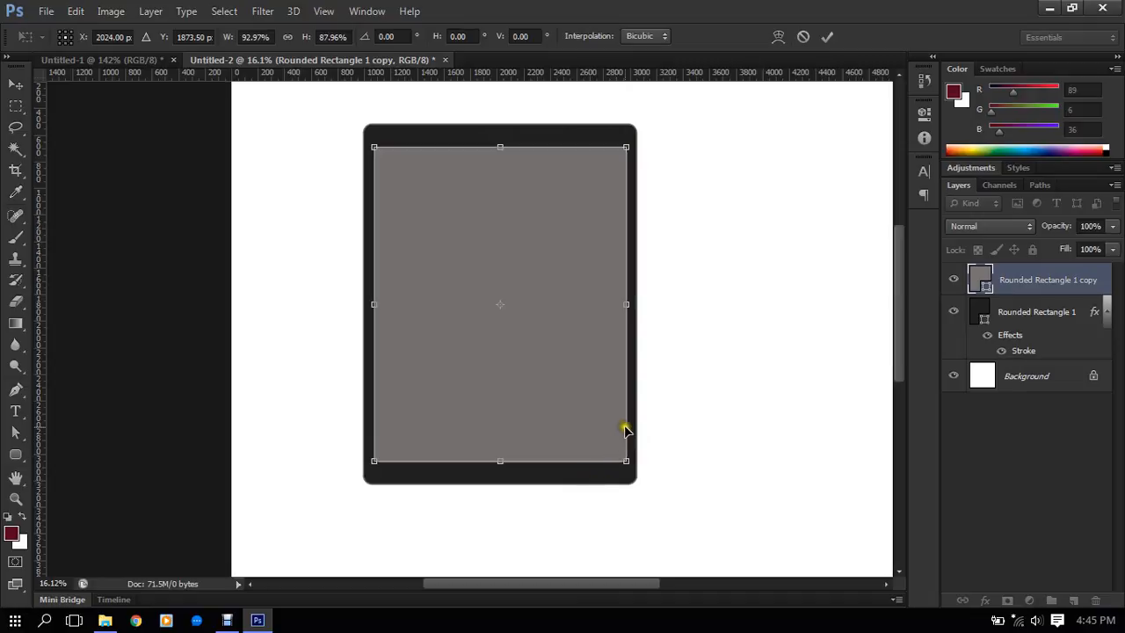
scroll(502, 462, "up", 2)
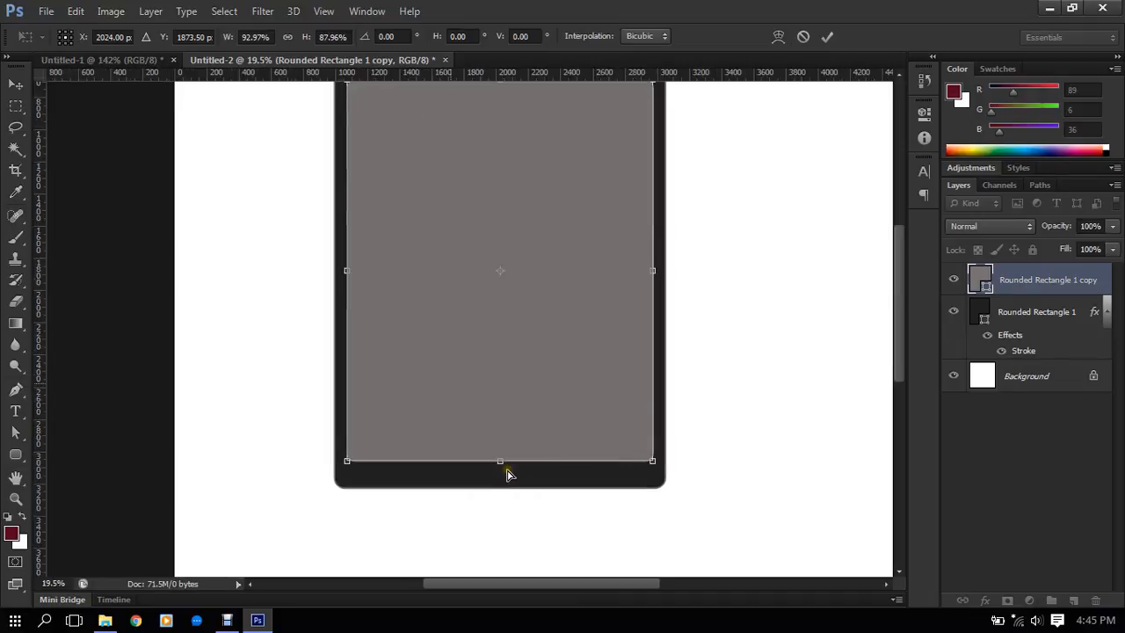
left_click_drag(504, 451, 506, 436)
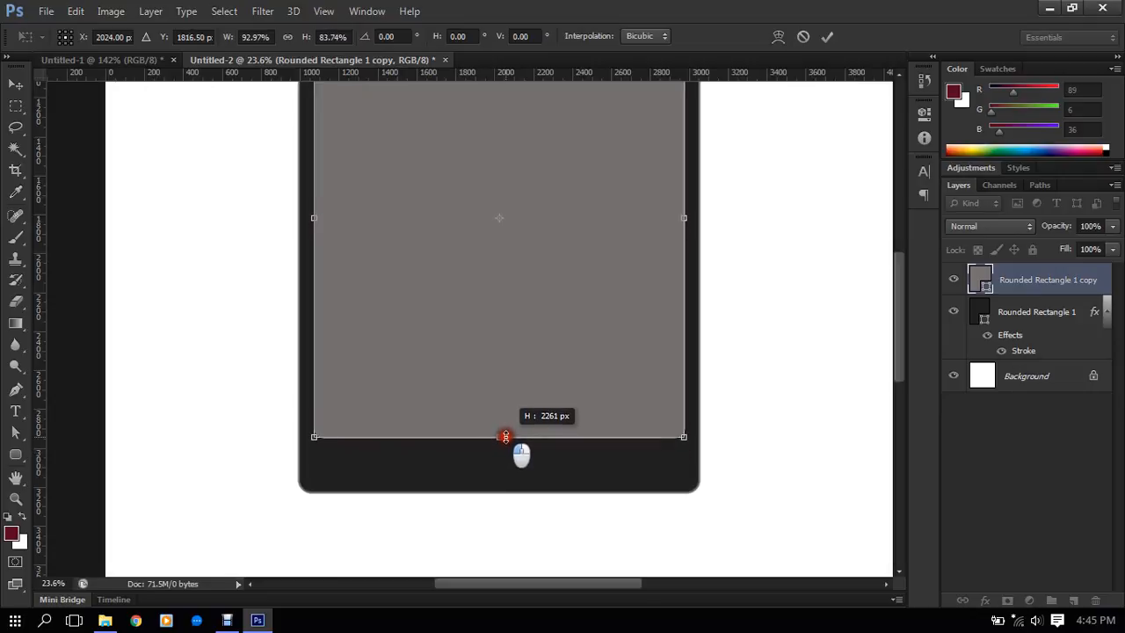
left_click_drag(506, 436, 506, 434)
scroll(523, 356, "down", 3)
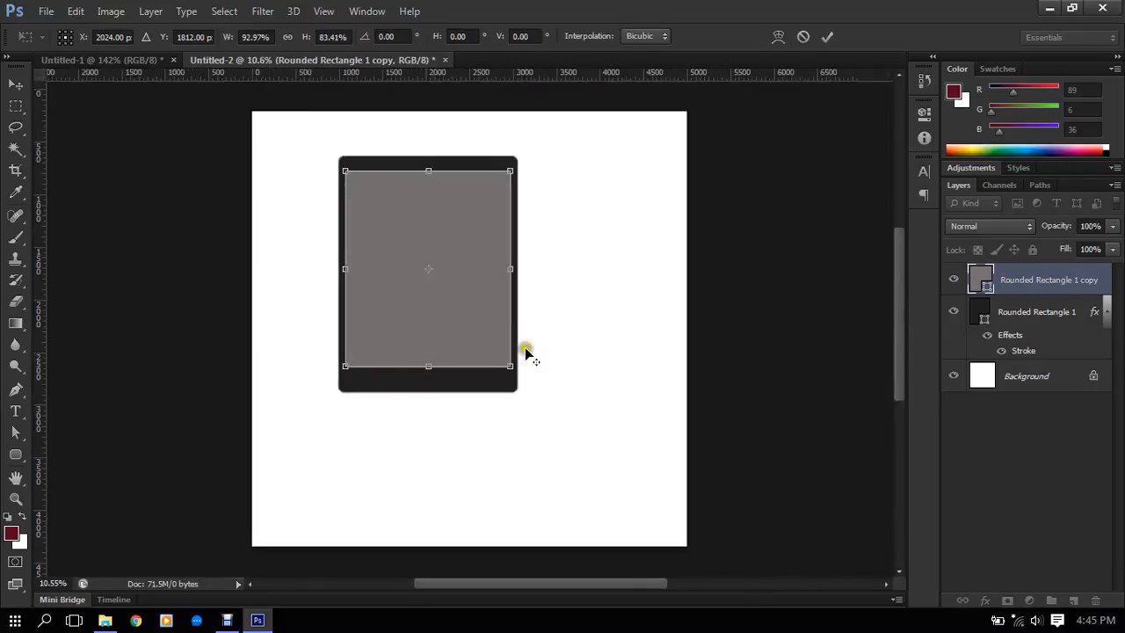
scroll(440, 174, "up", 2)
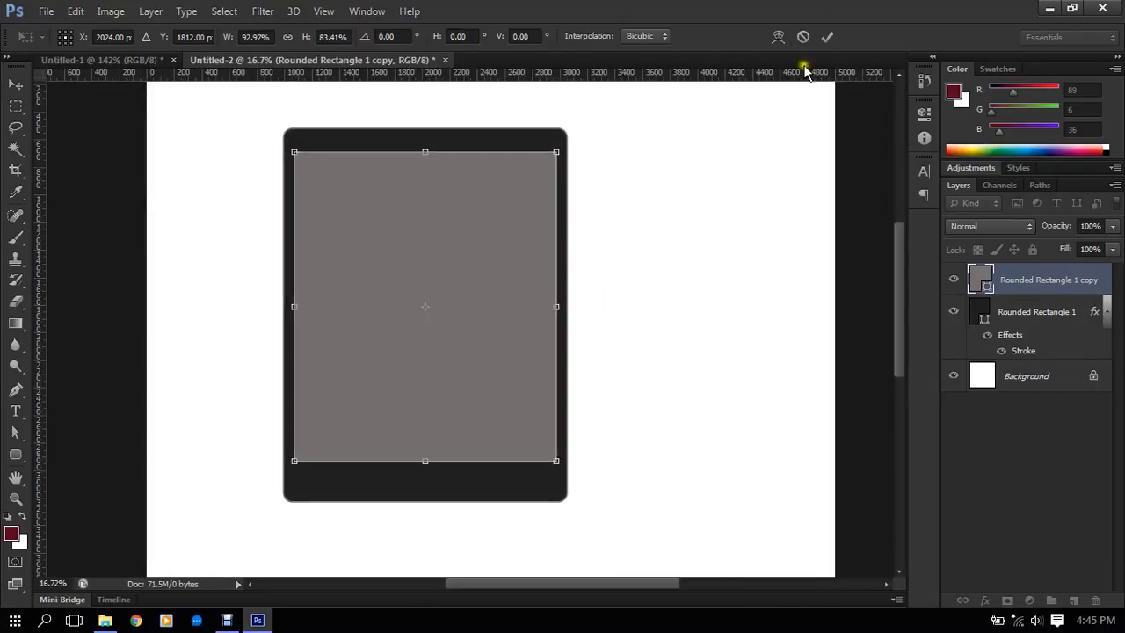
left_click(827, 37)
- Examine the resized gray copy's side, top and bottom margins inside the dark rectangle and its rounded upper-left corner
scroll(360, 233, "up", 1)
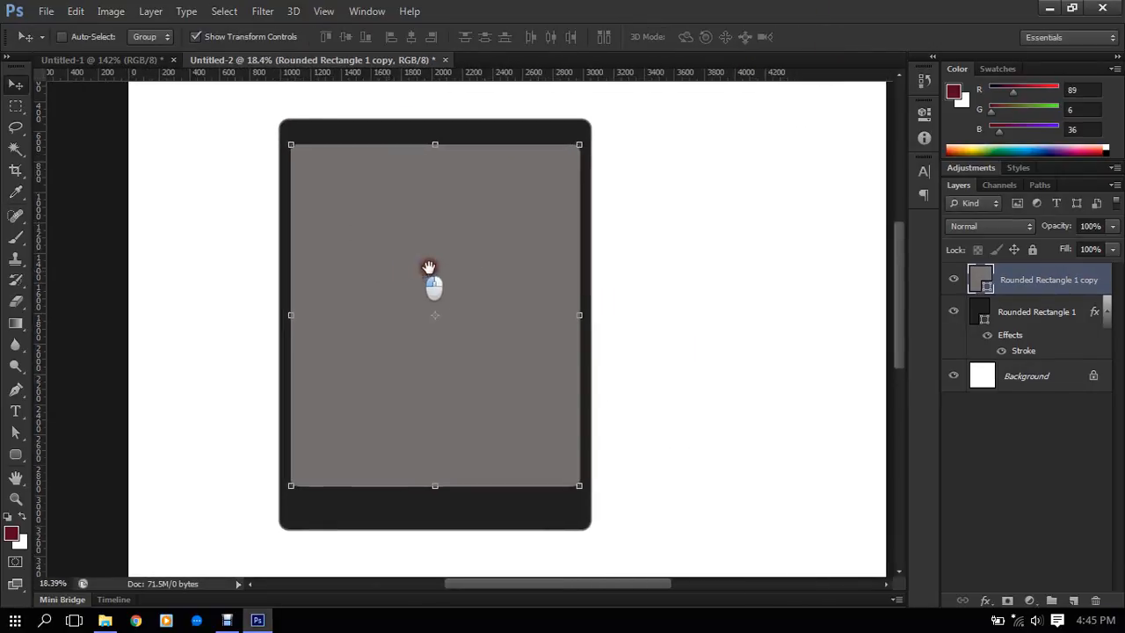
left_click_drag(429, 267, 486, 289)
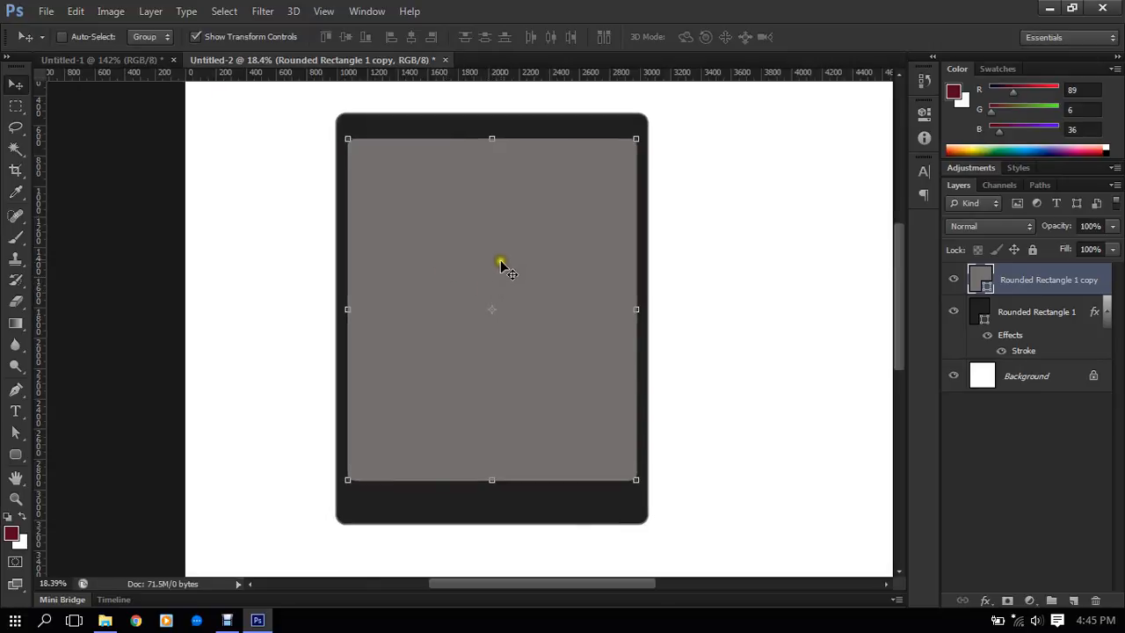
scroll(643, 289, "up", 1)
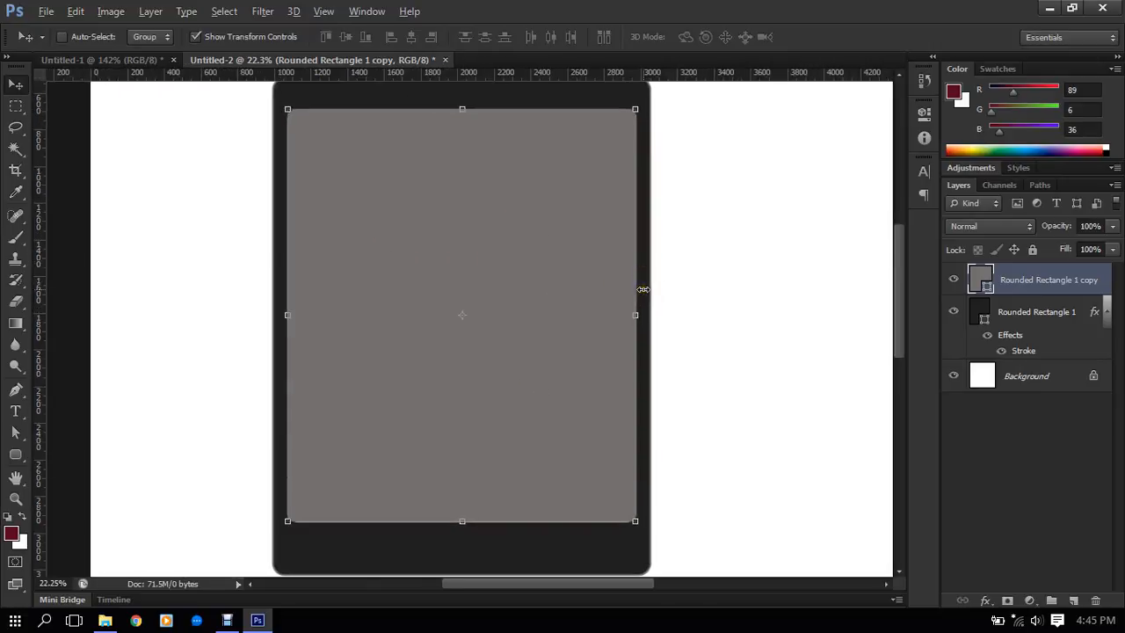
scroll(500, 221, "up", 2)
scroll(498, 221, "down", 1)
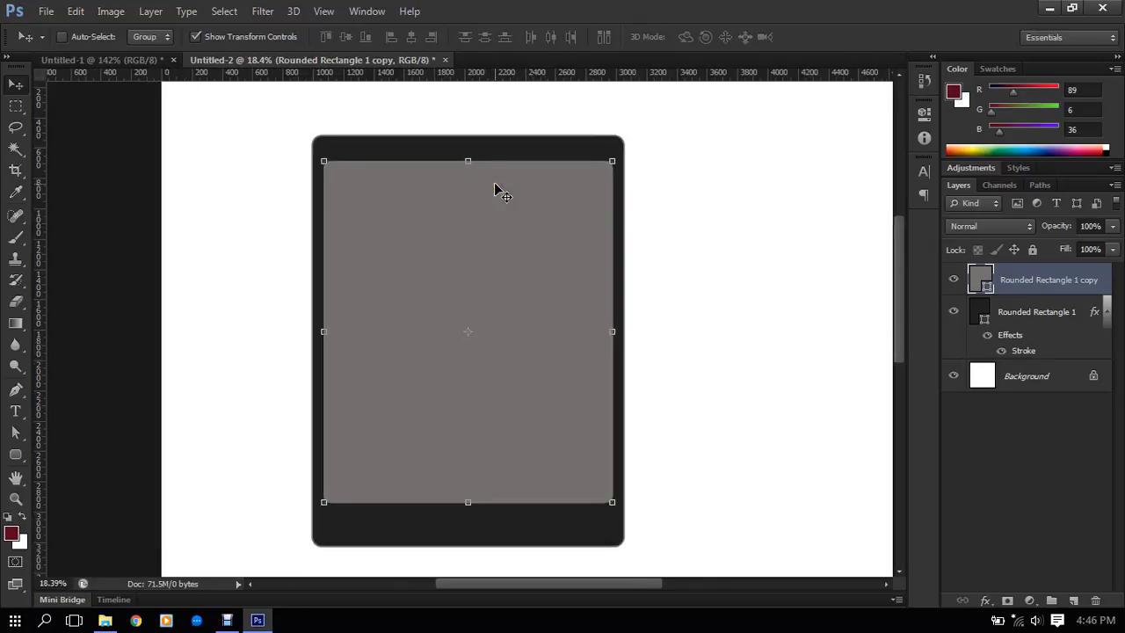
scroll(501, 202, "down", 2)
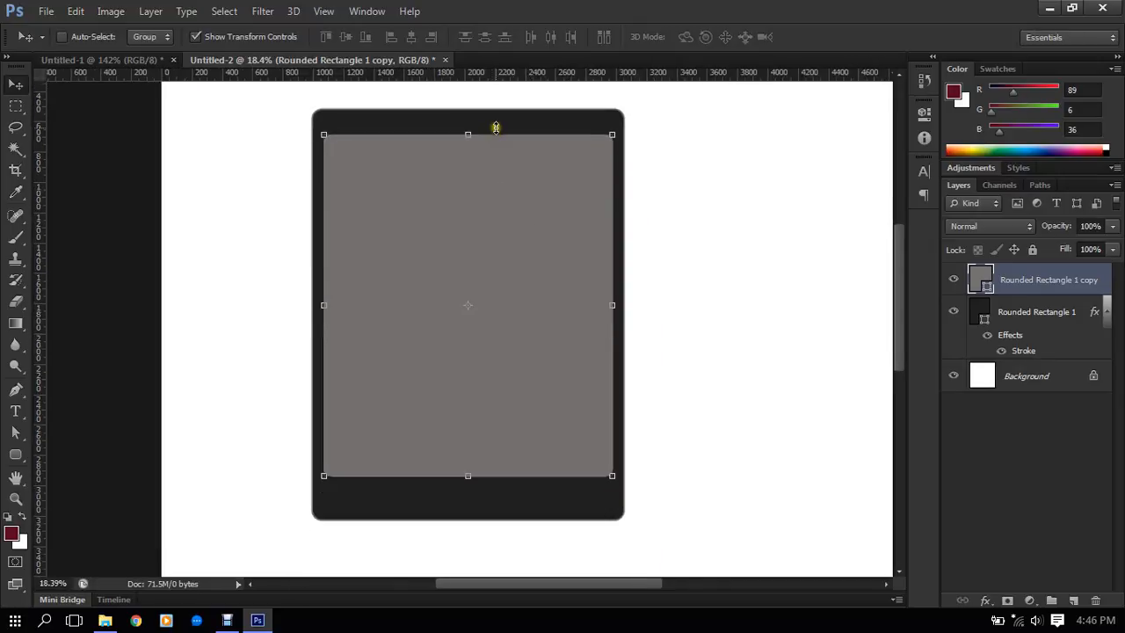
scroll(502, 377, "down", 2)
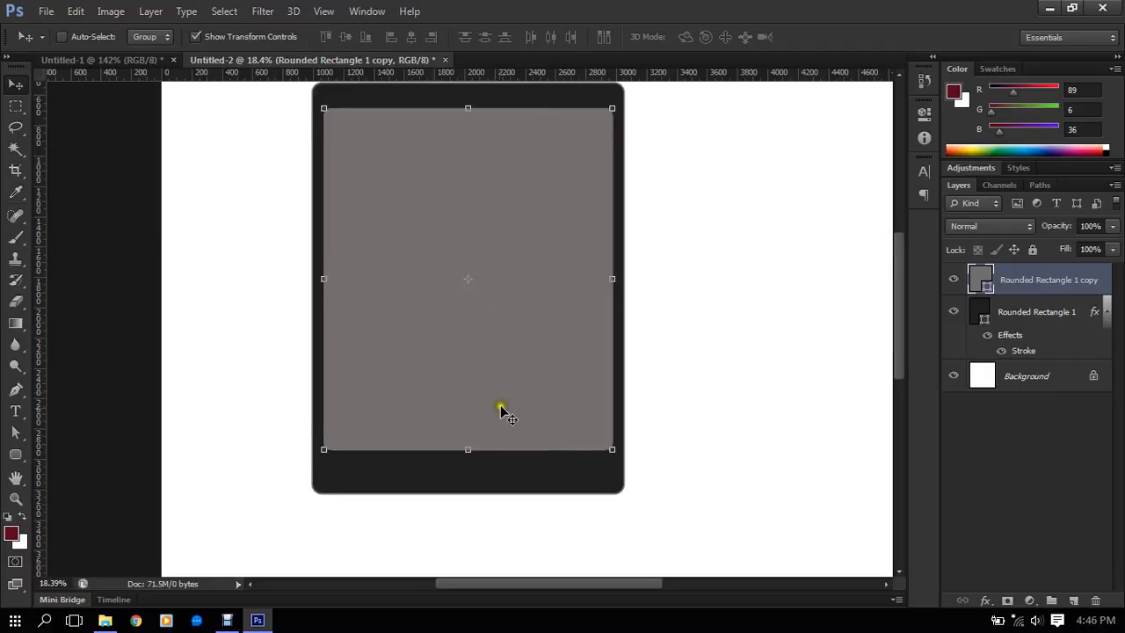
scroll(491, 434, "up", 1)
scroll(457, 404, "up", 1)
scroll(354, 101, "up", 3)
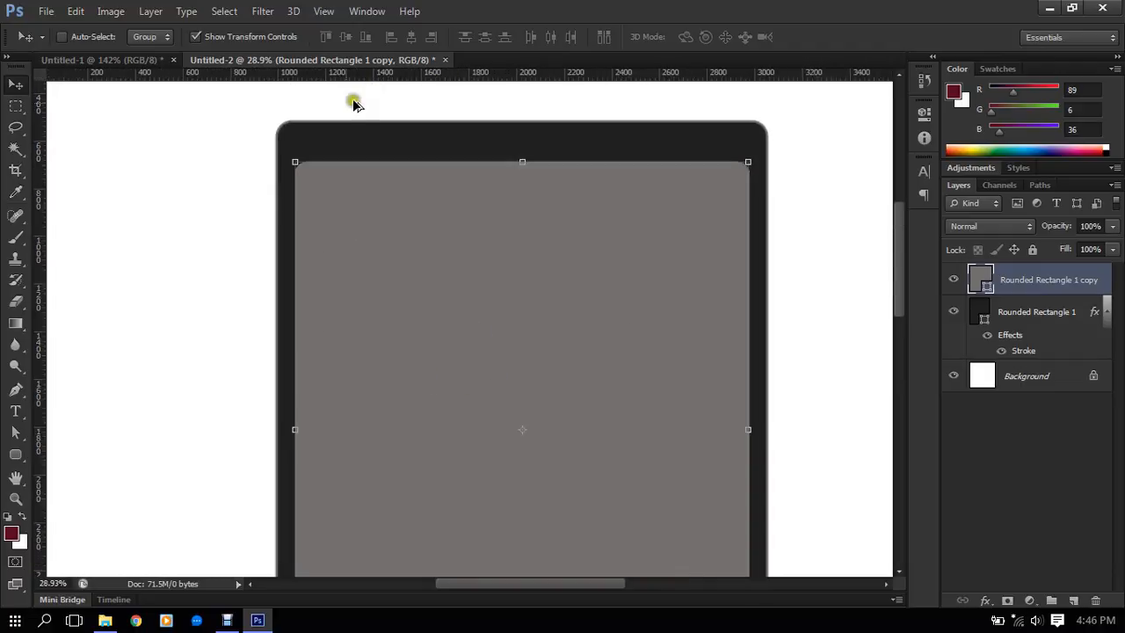
scroll(345, 107, "up", 3)
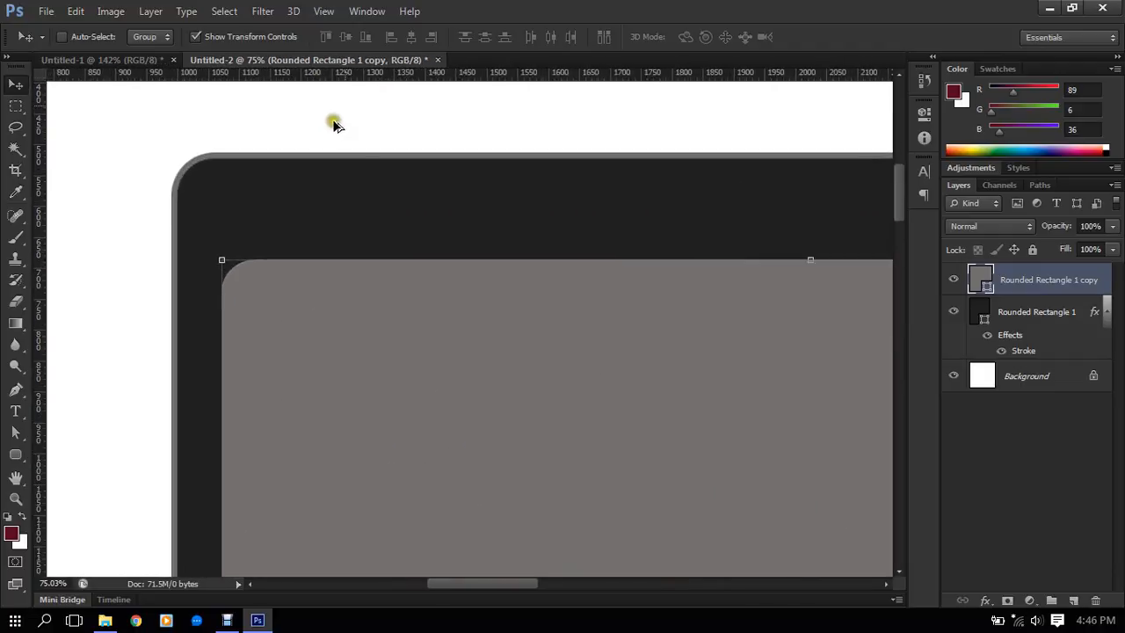
scroll(484, 201, "down", 2)
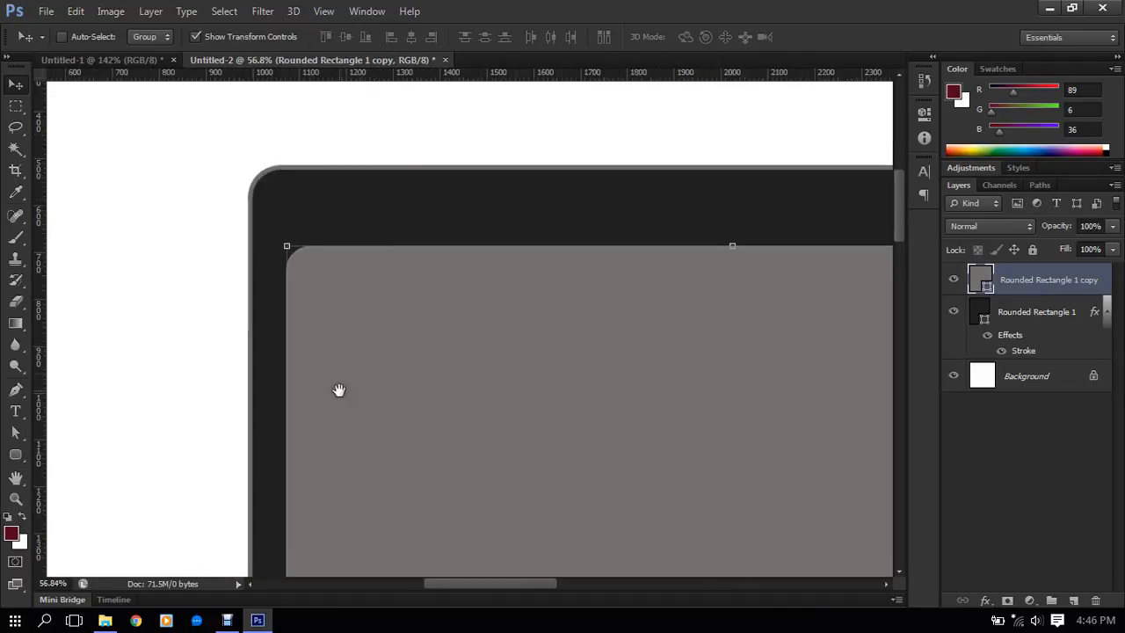
left_click_drag(340, 390, 361, 299)
scroll(332, 298, "down", 1)
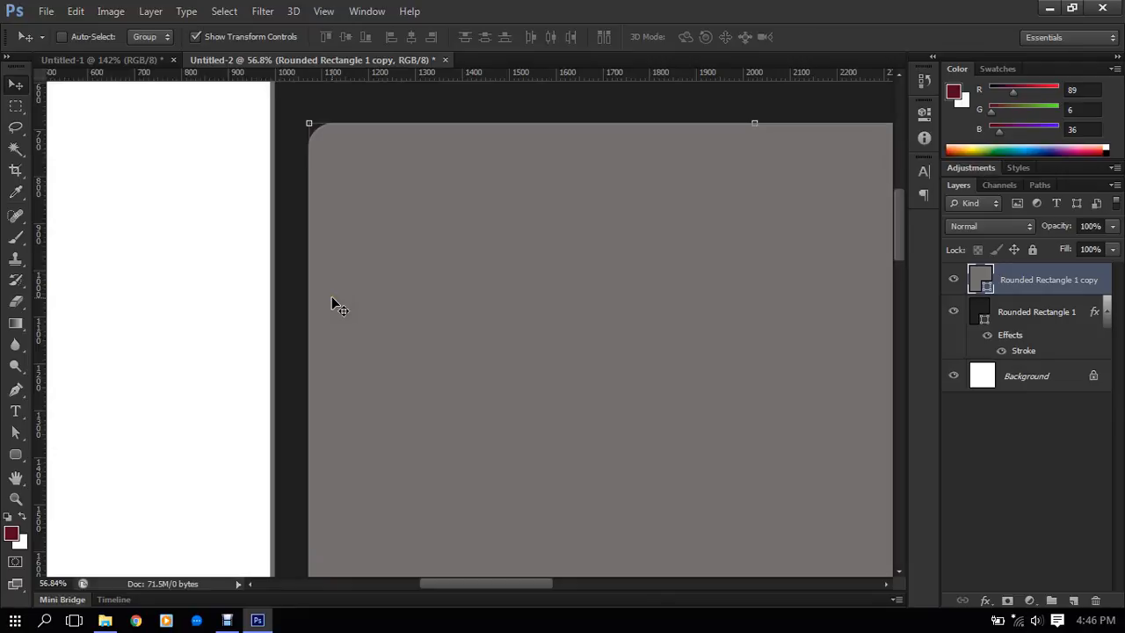
scroll(331, 297, "down", 3)
left_click_drag(449, 324, 440, 316)
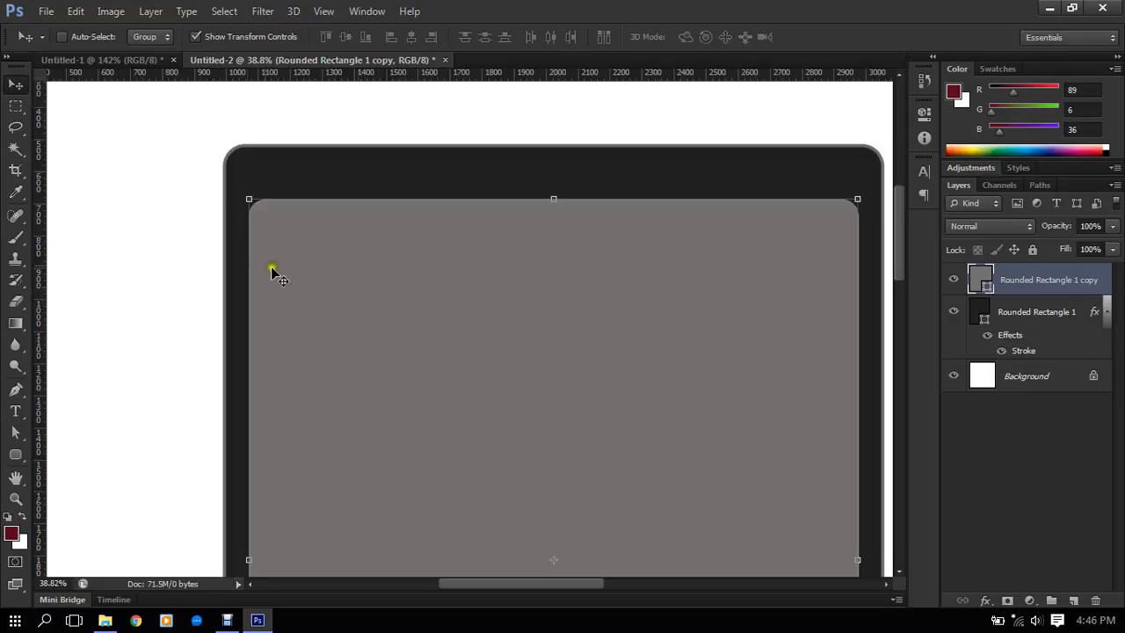
- Select the gray copy's path and convert the upper anchor of its rounded upper-left corner to a corner point with the Pen tool
scroll(273, 273, "up", 6)
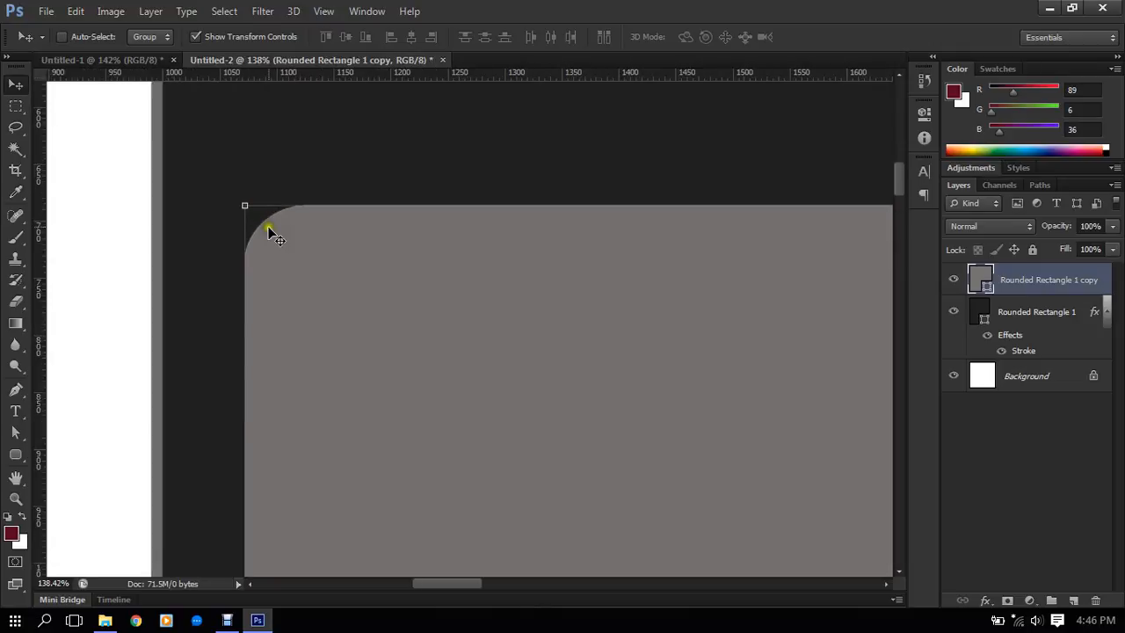
scroll(247, 234, "up", 2)
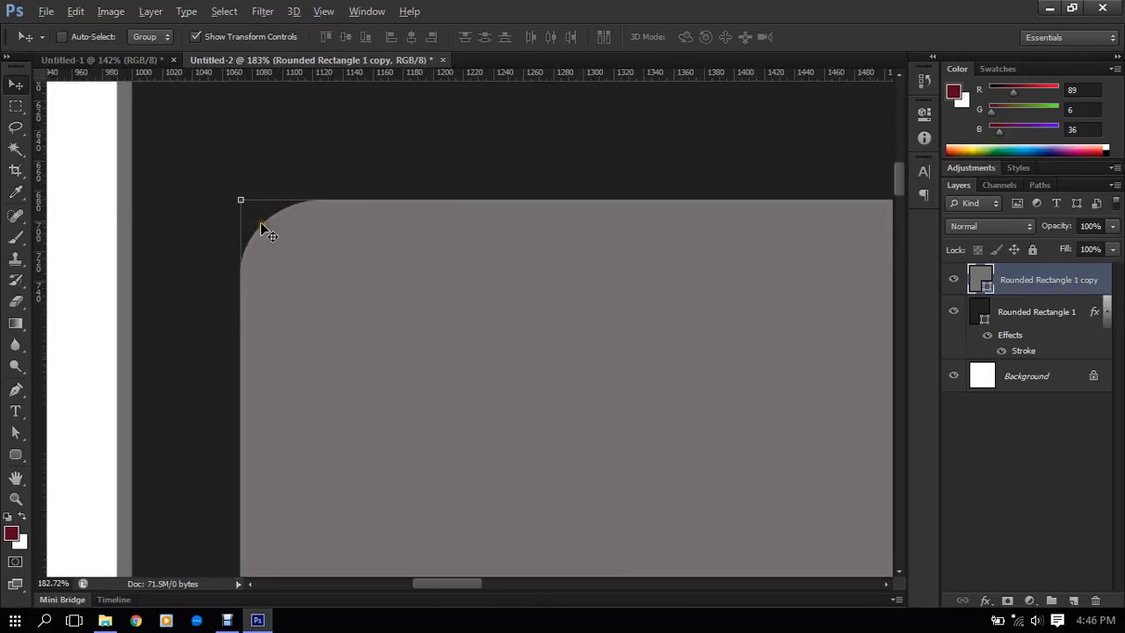
left_click(15, 390)
left_click(16, 431)
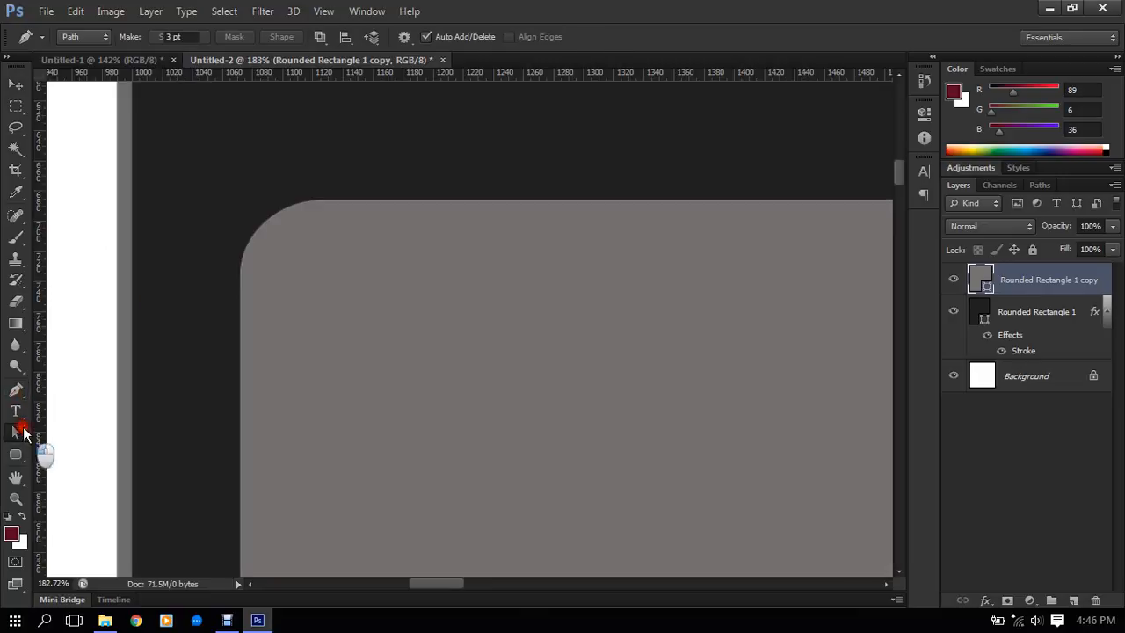
left_click(241, 319)
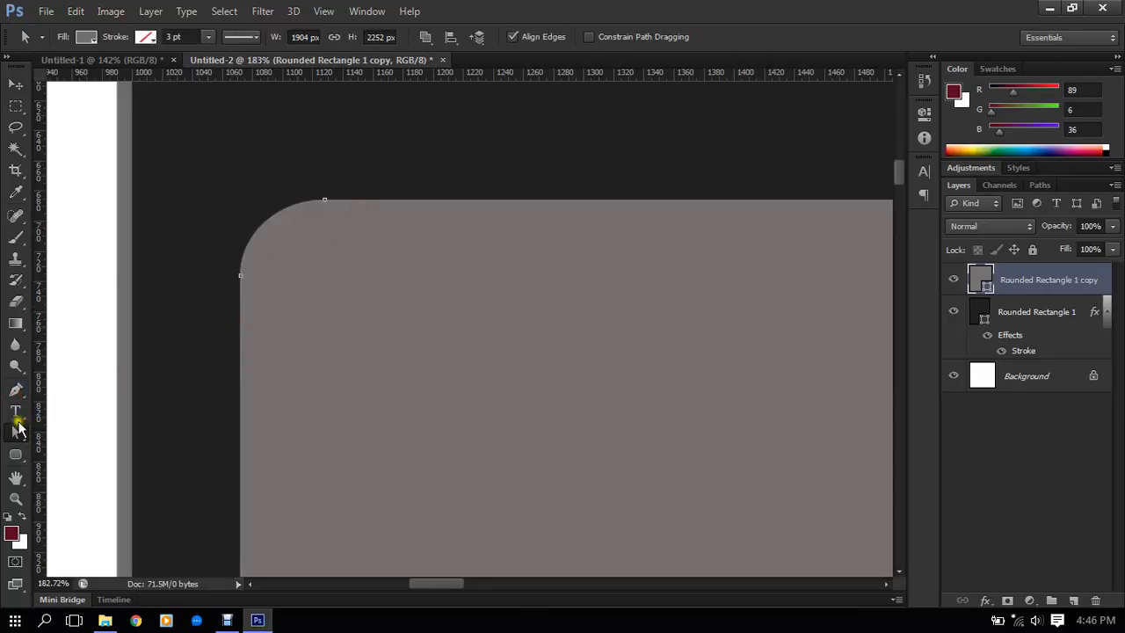
left_click(16, 390)
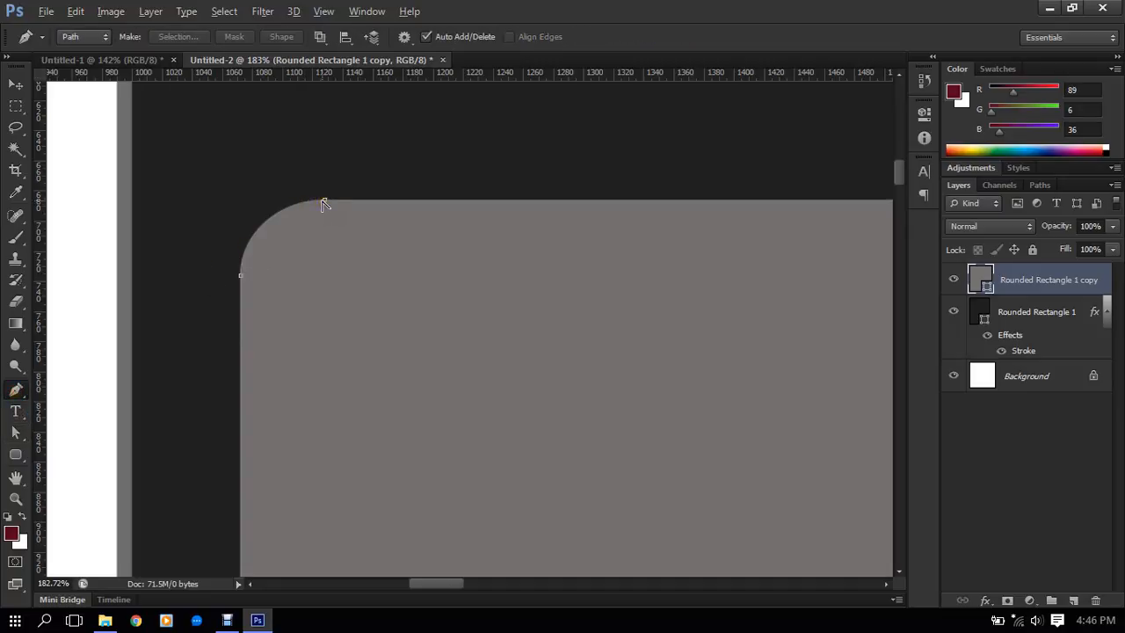
left_click(325, 202)
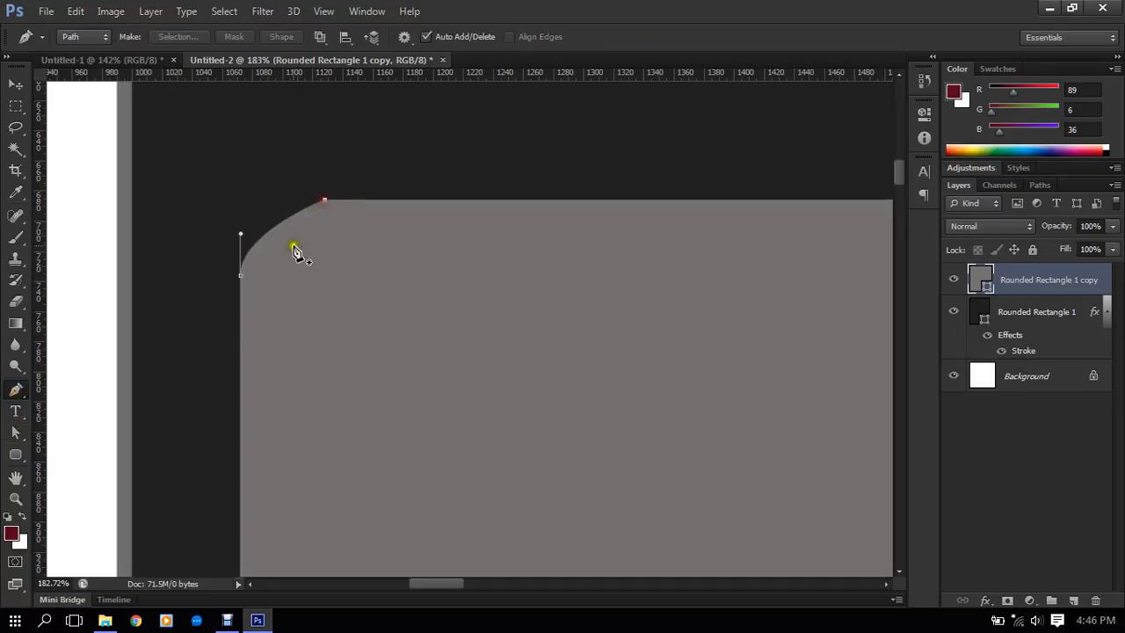
- Convert the lower anchor of the gray copy's upper-left corner to a corner point and move both anchors together into a square corner
left_click(240, 277, "alt")
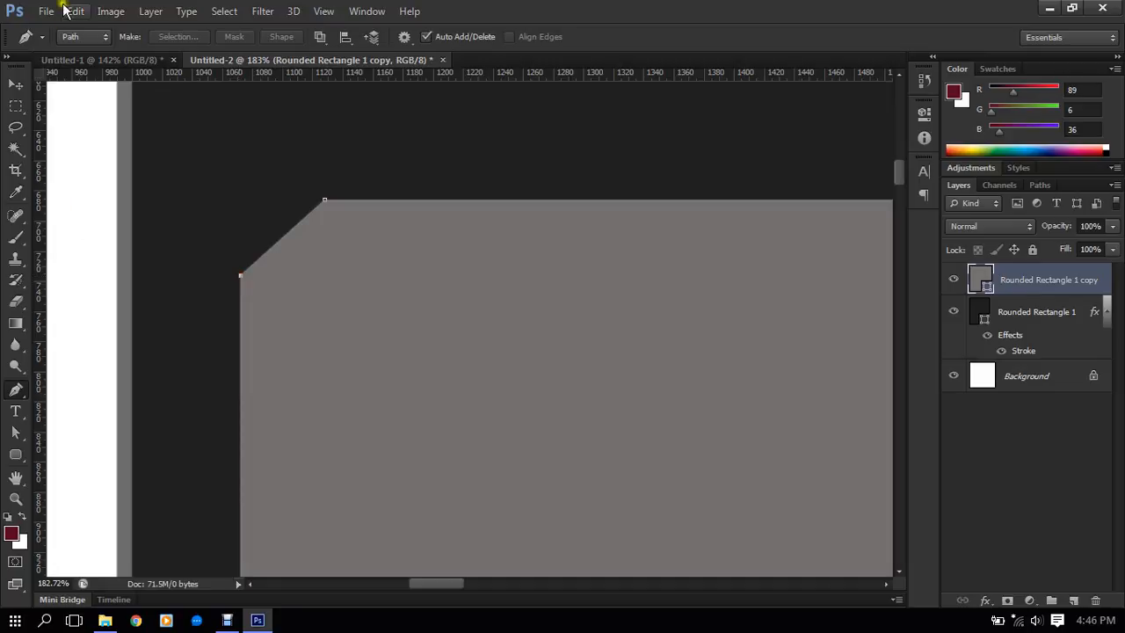
left_click(19, 434)
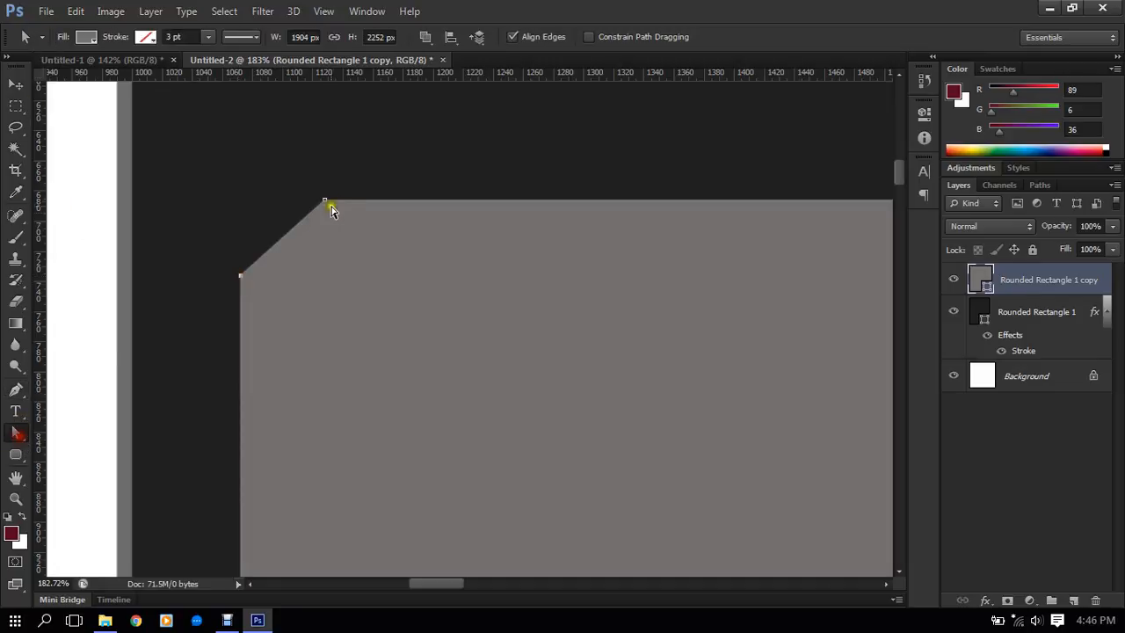
left_click(324, 203)
left_click_drag(324, 203, 280, 201)
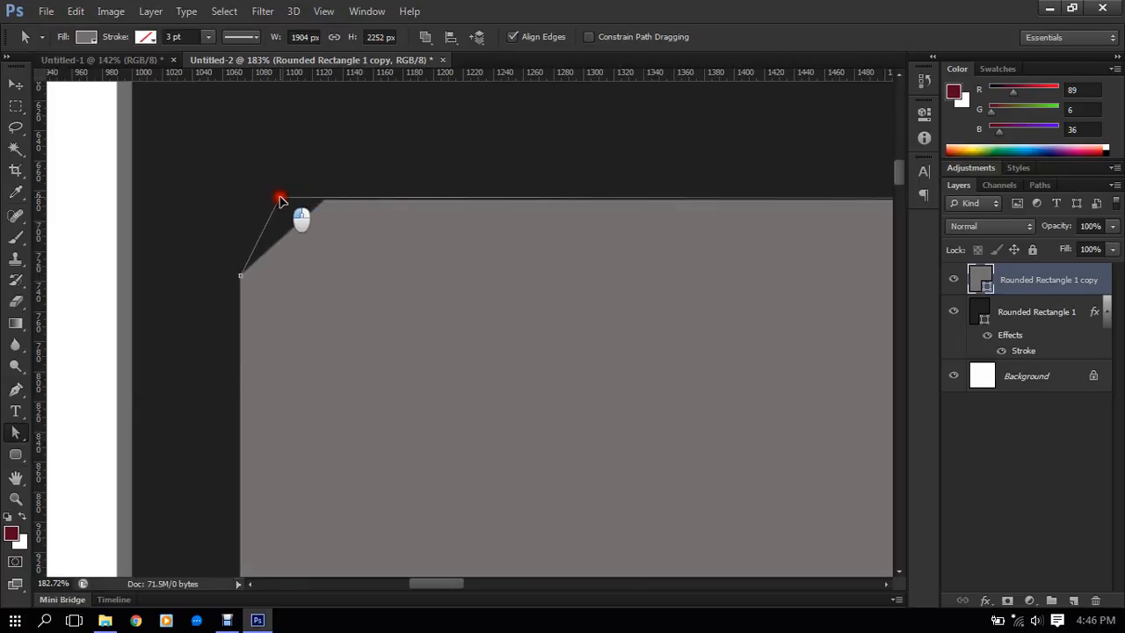
left_click_drag(280, 199, 243, 200)
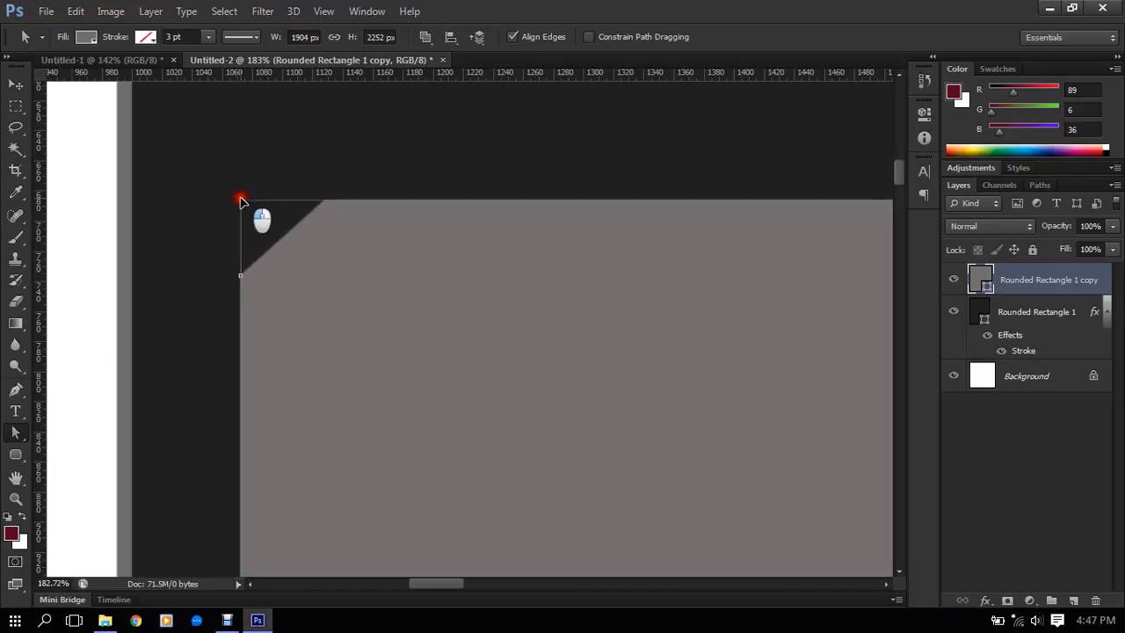
left_click_drag(243, 202, 243, 203)
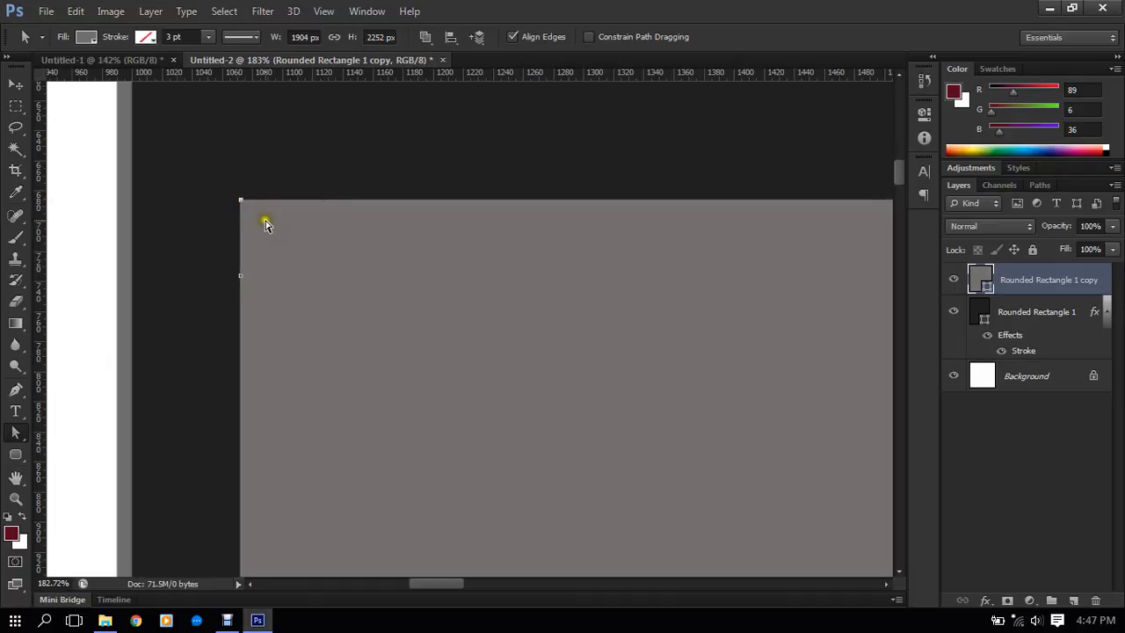
scroll(266, 225, "up", 3)
left_click_drag(239, 310, 236, 178)
- Convert both anchors of the gray copy's rounded upper-right corner to corner points with the Pen tool
scroll(279, 187, "down", 5)
scroll(281, 188, "down", 8)
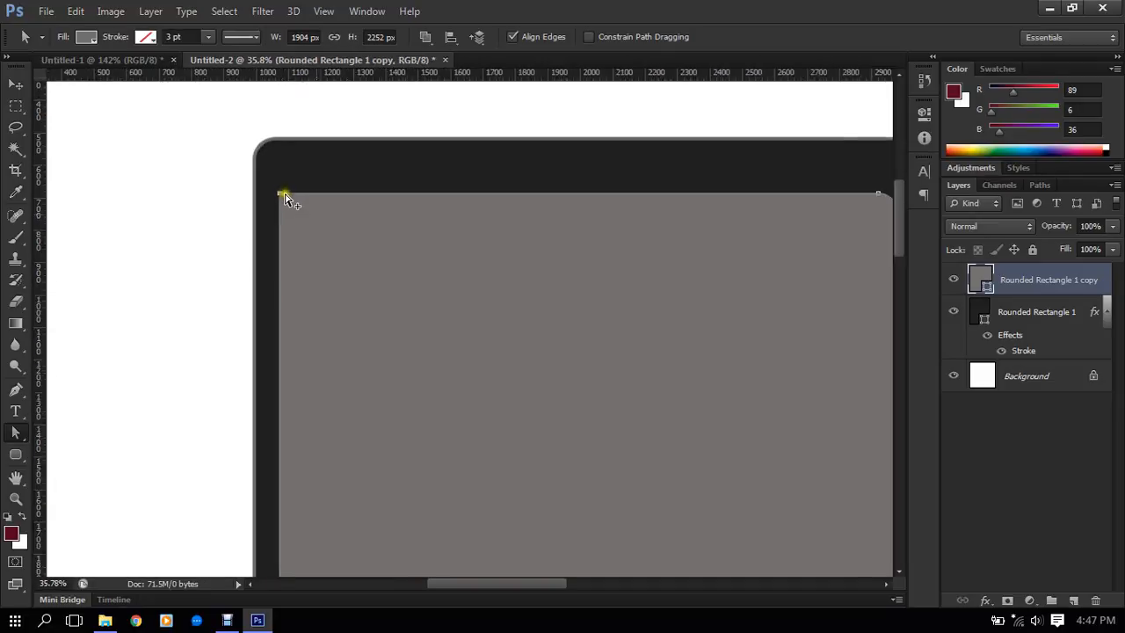
scroll(576, 195, "up", 8)
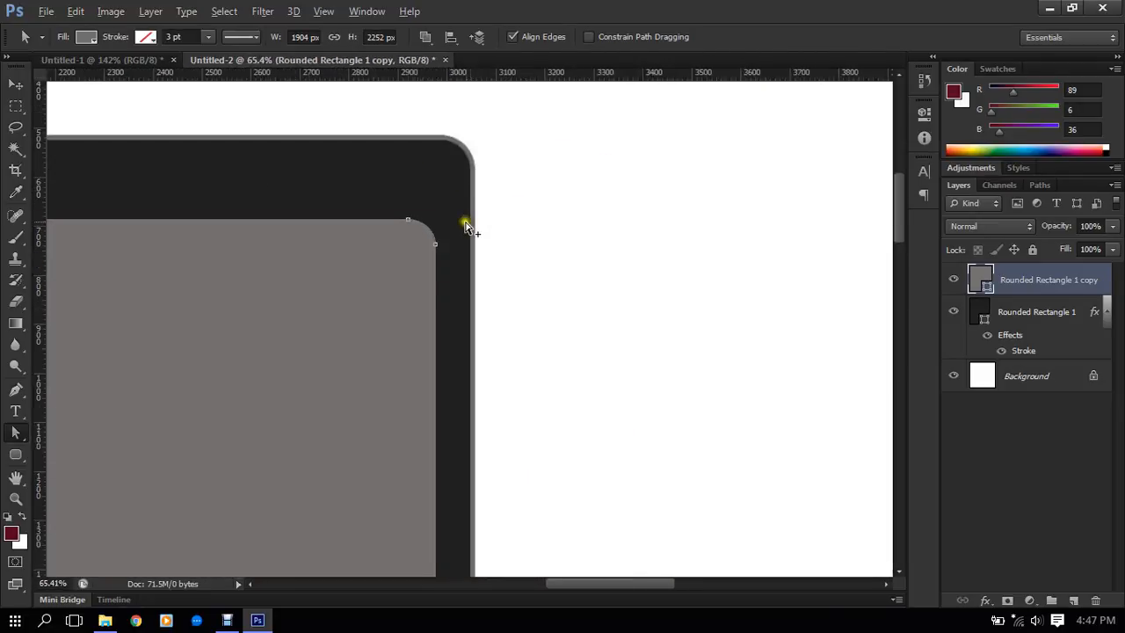
left_click(15, 390)
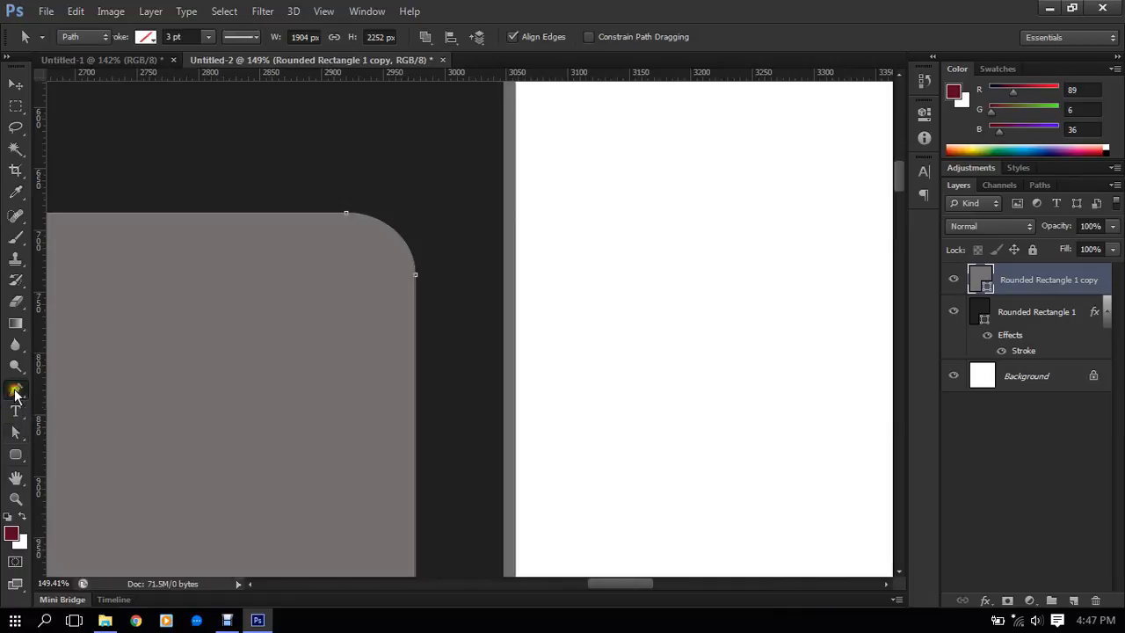
left_click(416, 275)
left_click(416, 275, "alt")
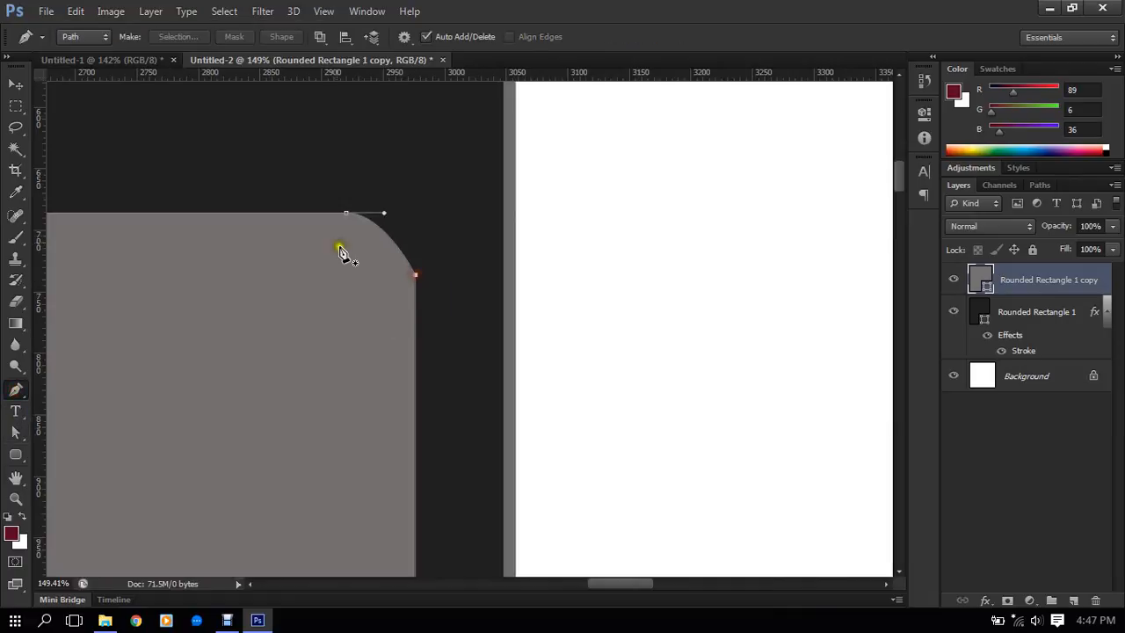
left_click(347, 214, "alt")
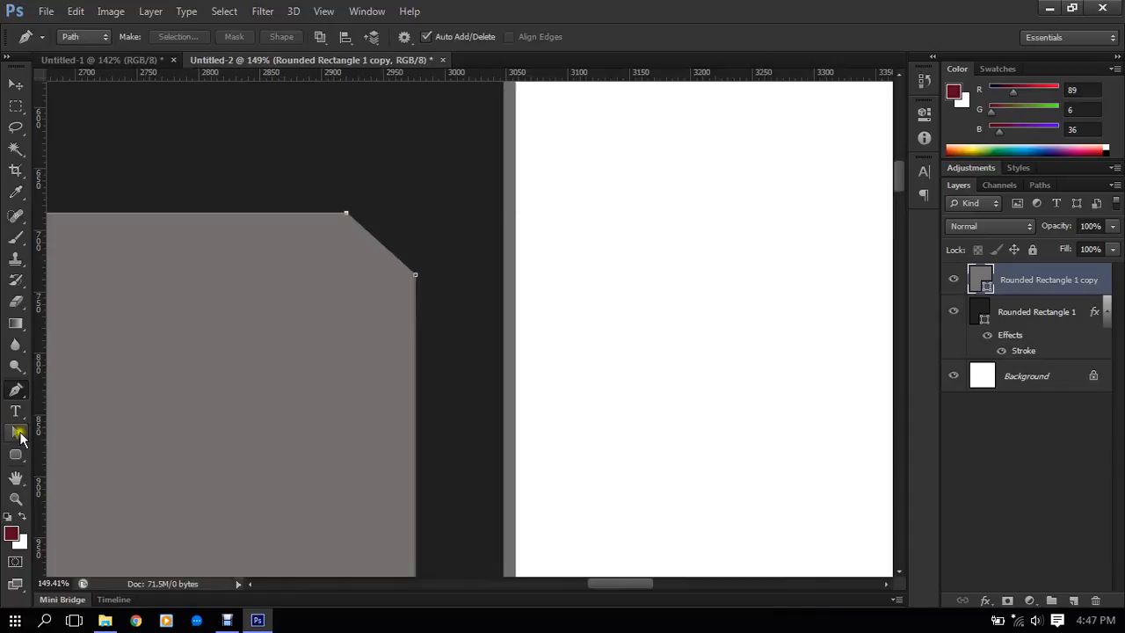
- Move both anchors of the gray copy's beveled upper-right corner to where its top and side edges meet, forming a square corner
left_click(16, 431)
left_click(348, 217)
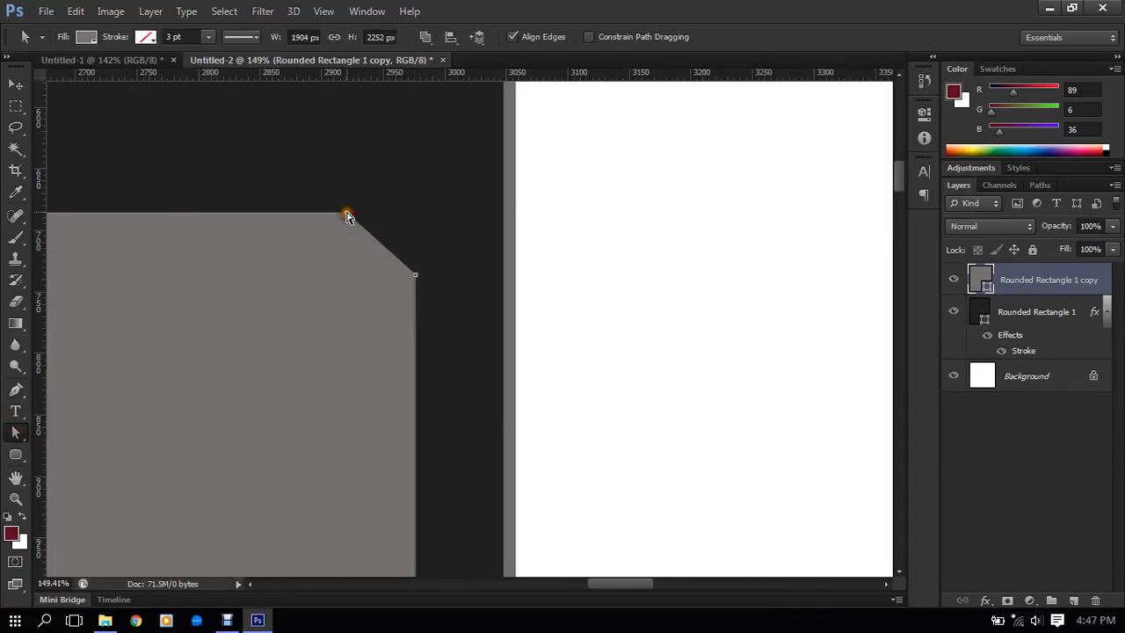
left_click_drag(348, 218, 415, 214)
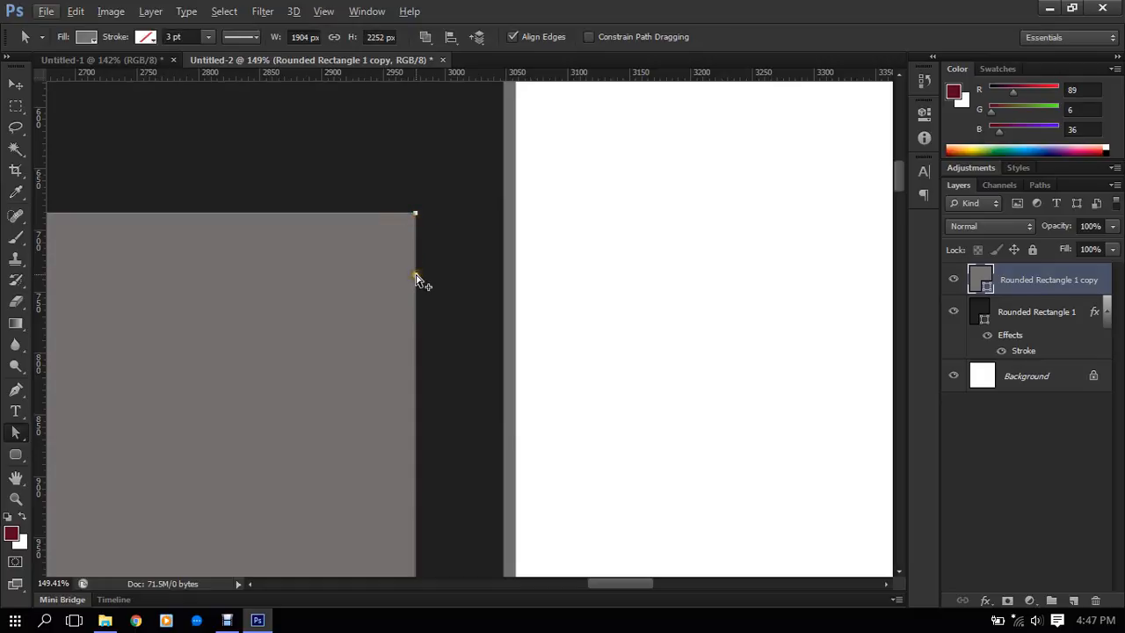
left_click(418, 278)
left_click_drag(418, 280, 418, 218)
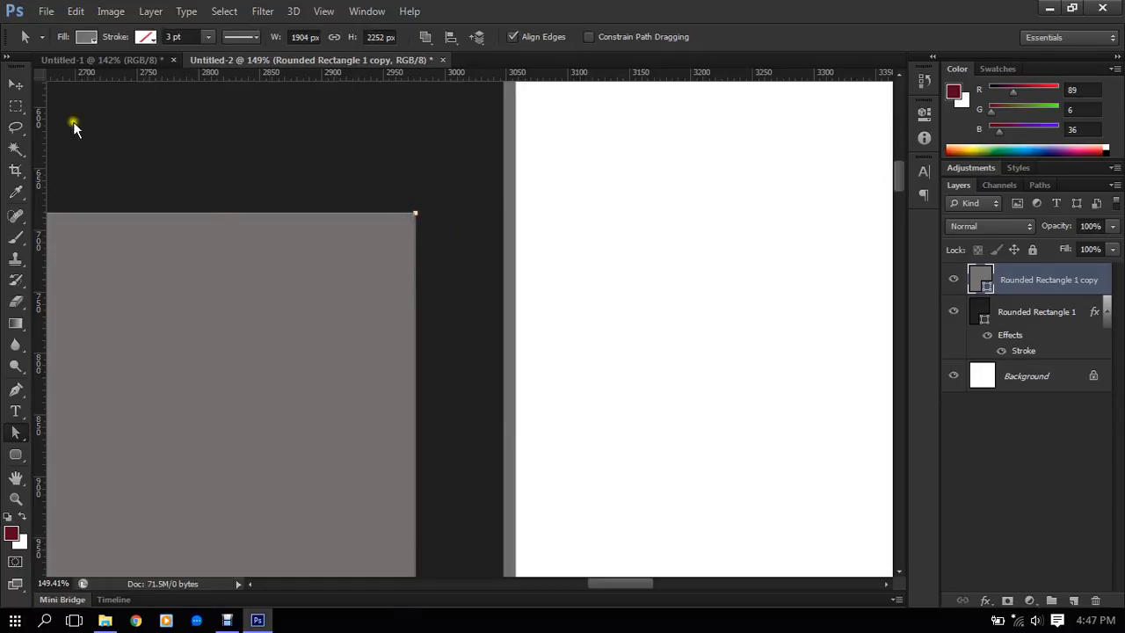
left_click(16, 83)
scroll(446, 250, "up", 10)
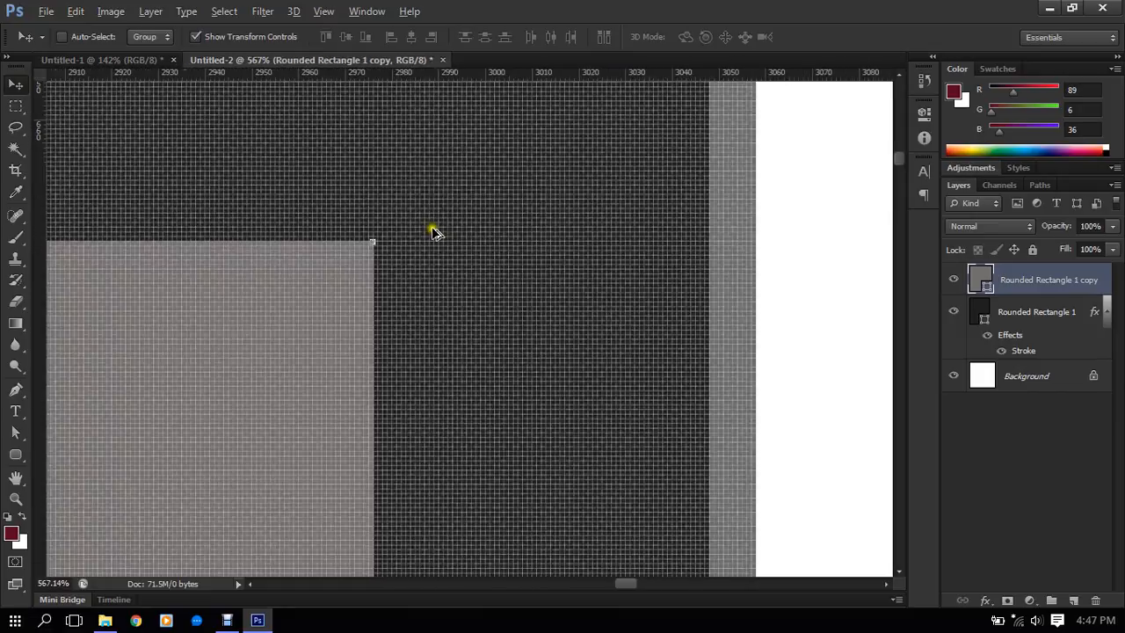
scroll(345, 260, "down", 10)
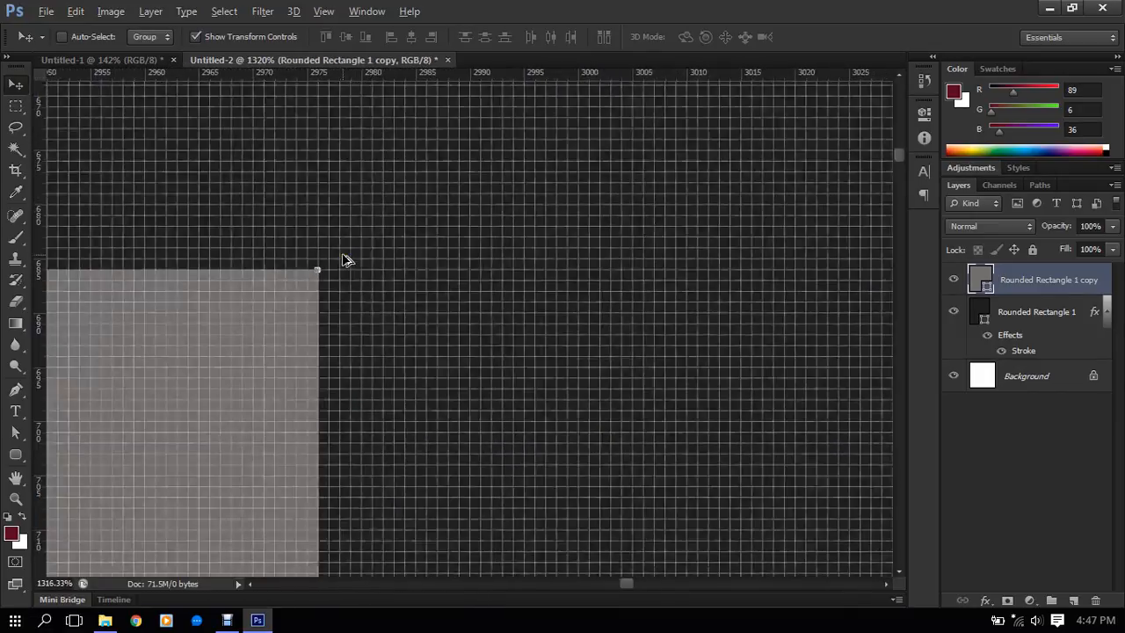
- Convert both anchors of the gray copy's rounded lower-left corner to corner points with the Pen tool
scroll(343, 259, "down", 8)
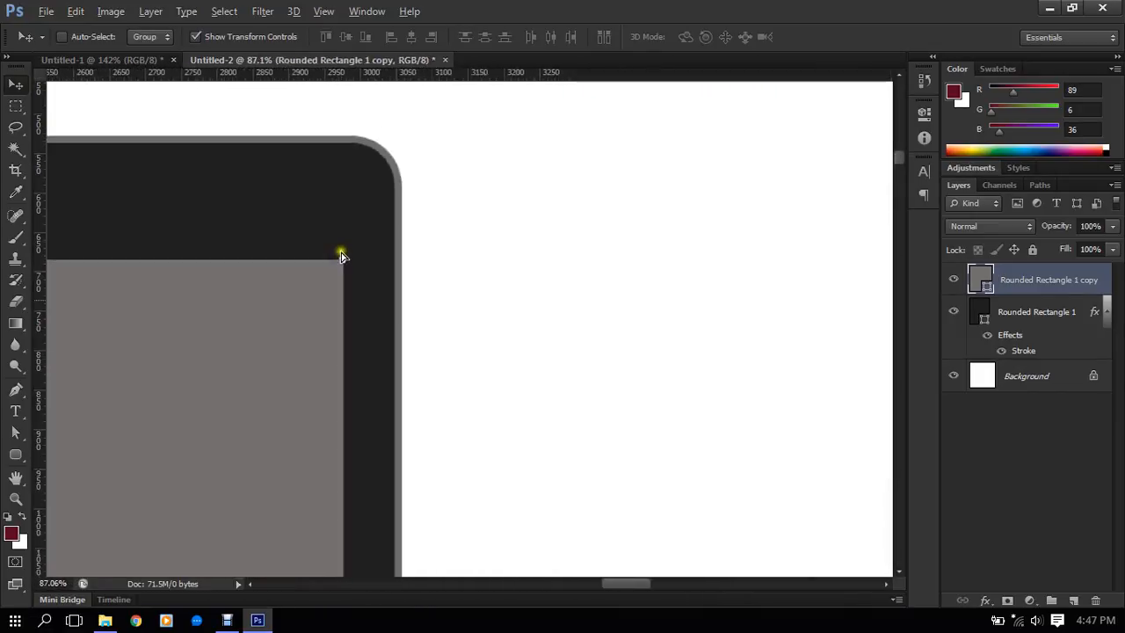
scroll(343, 260, "down", 2)
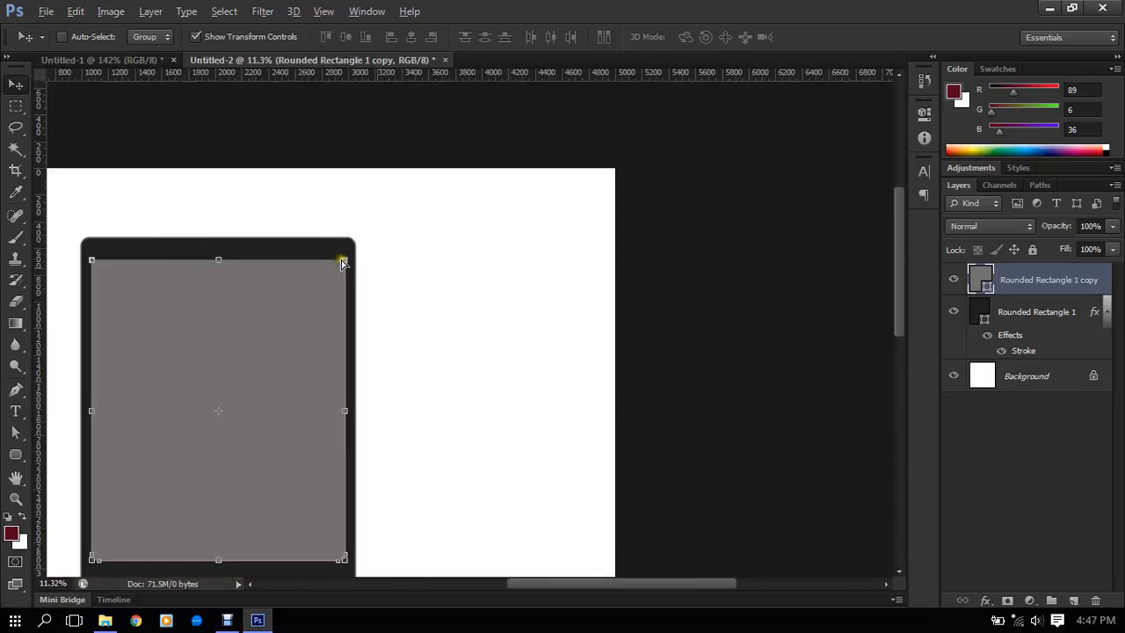
scroll(347, 377, "up", 6)
scroll(325, 377, "up", 5)
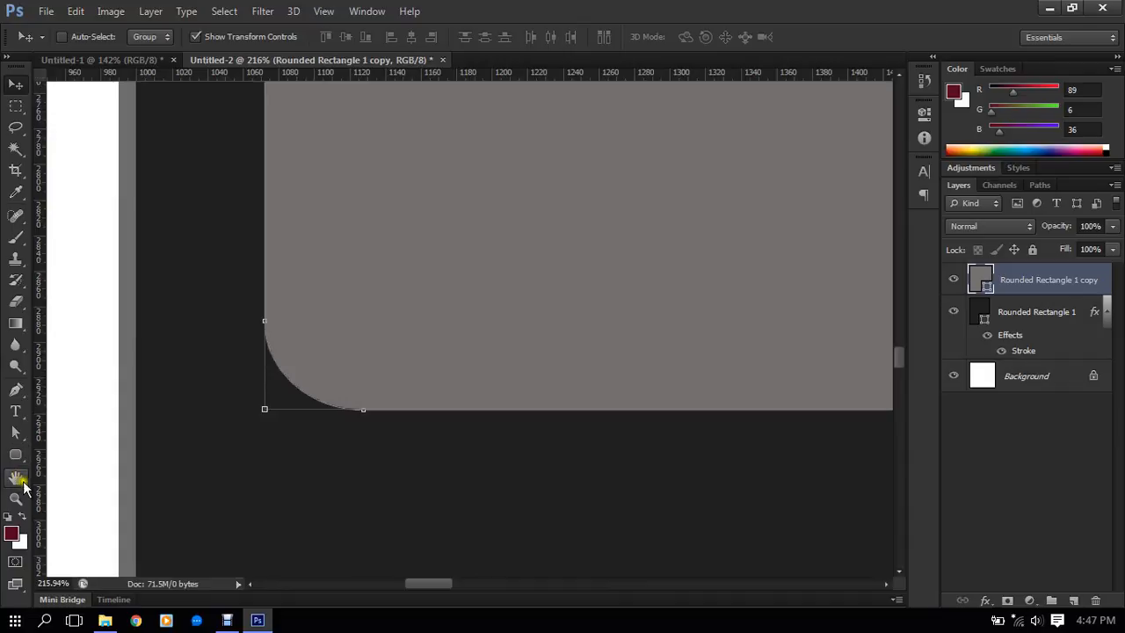
left_click(15, 431)
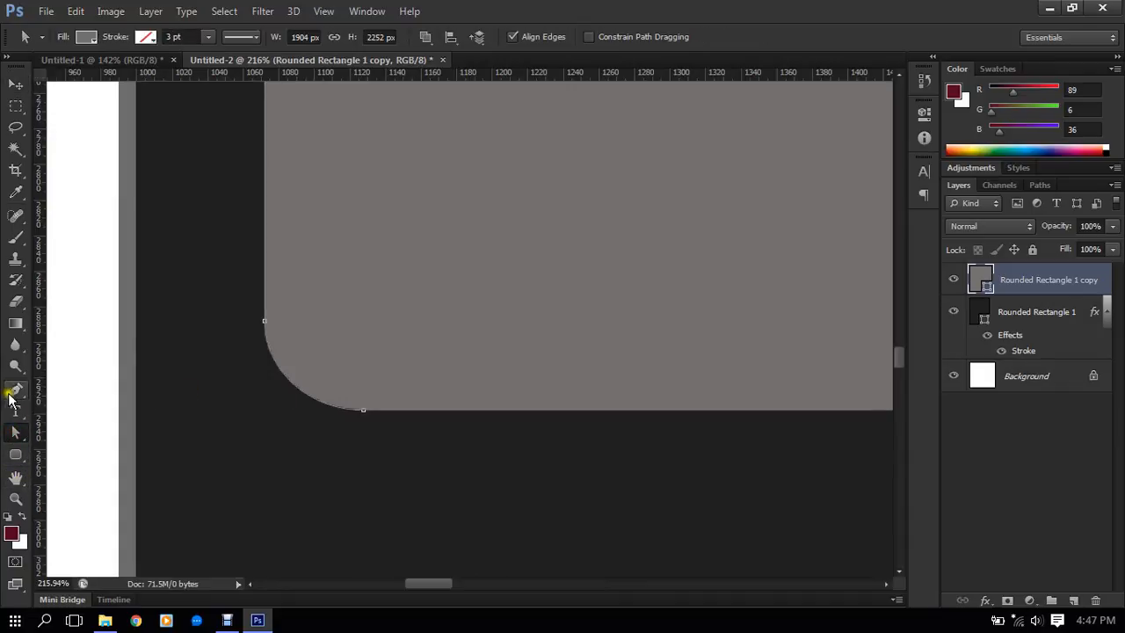
left_click(15, 389)
left_click(363, 409, "alt")
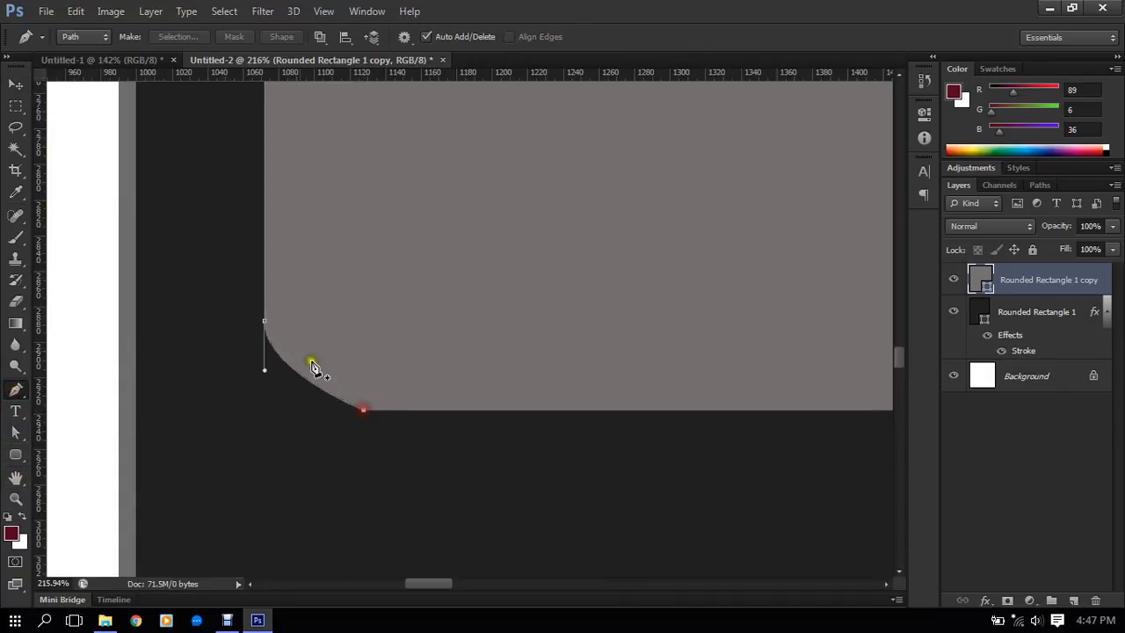
left_click(266, 322, "alt")
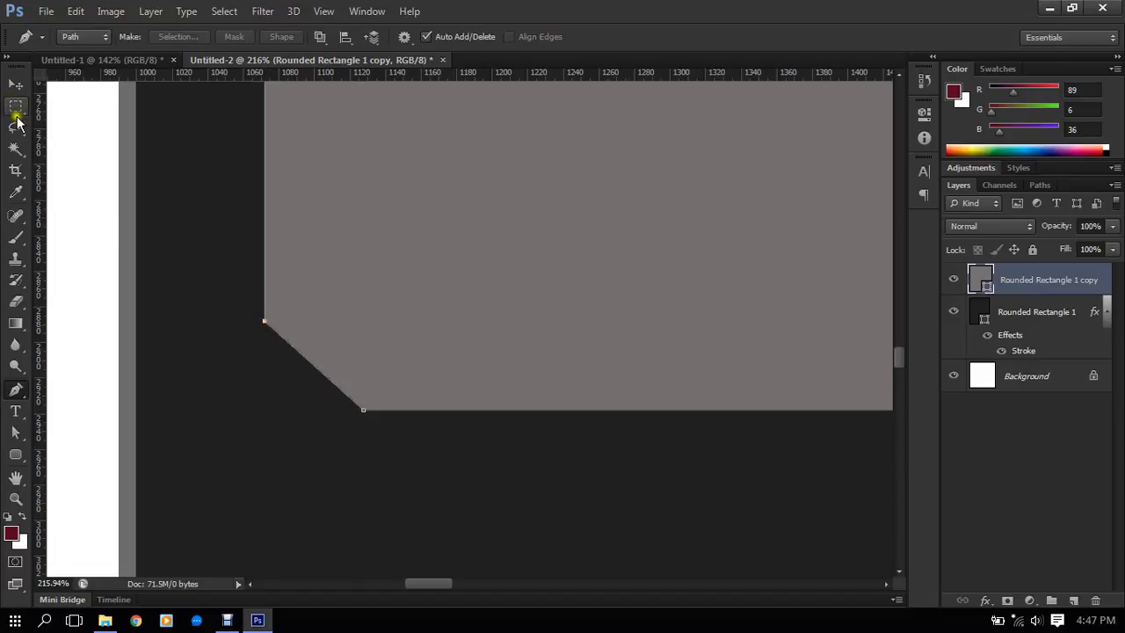
- Square off the gray copy's lower-left corner by moving both of its anchors to the meeting point of the side and bottom edges
left_click(19, 434)
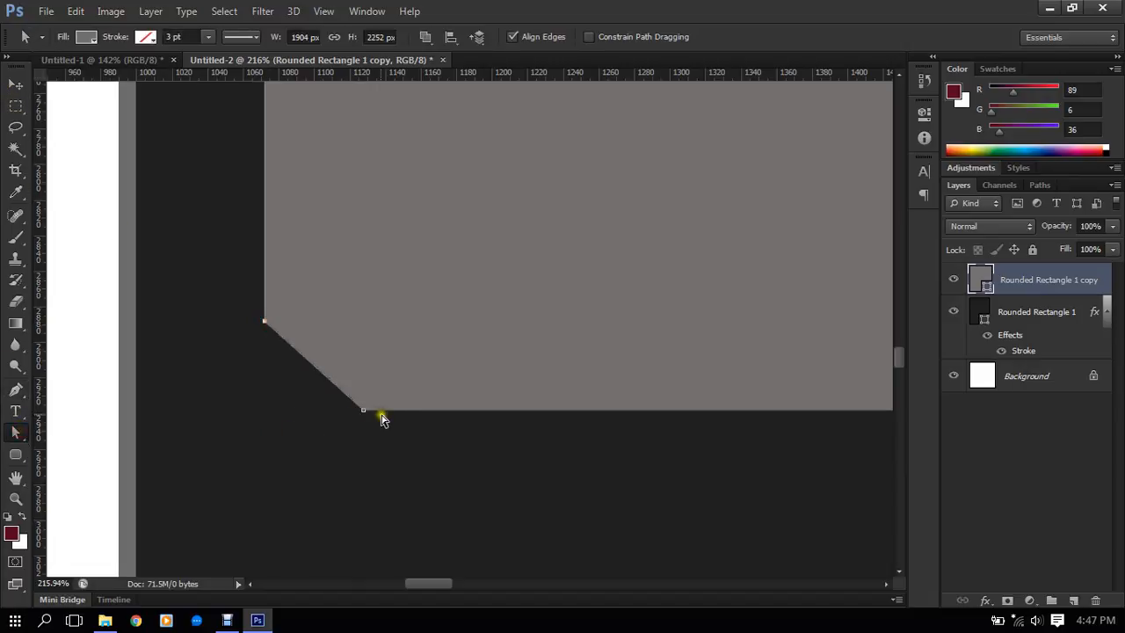
left_click(364, 411)
left_click_drag(365, 413, 266, 411)
scroll(271, 336, "up", 2)
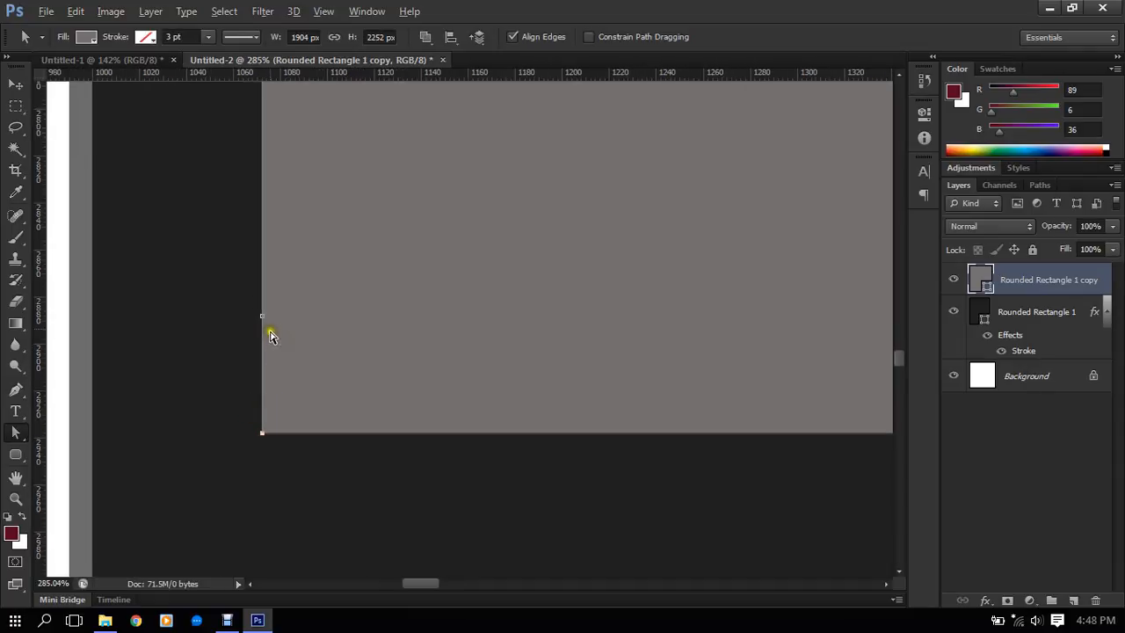
left_click(264, 318)
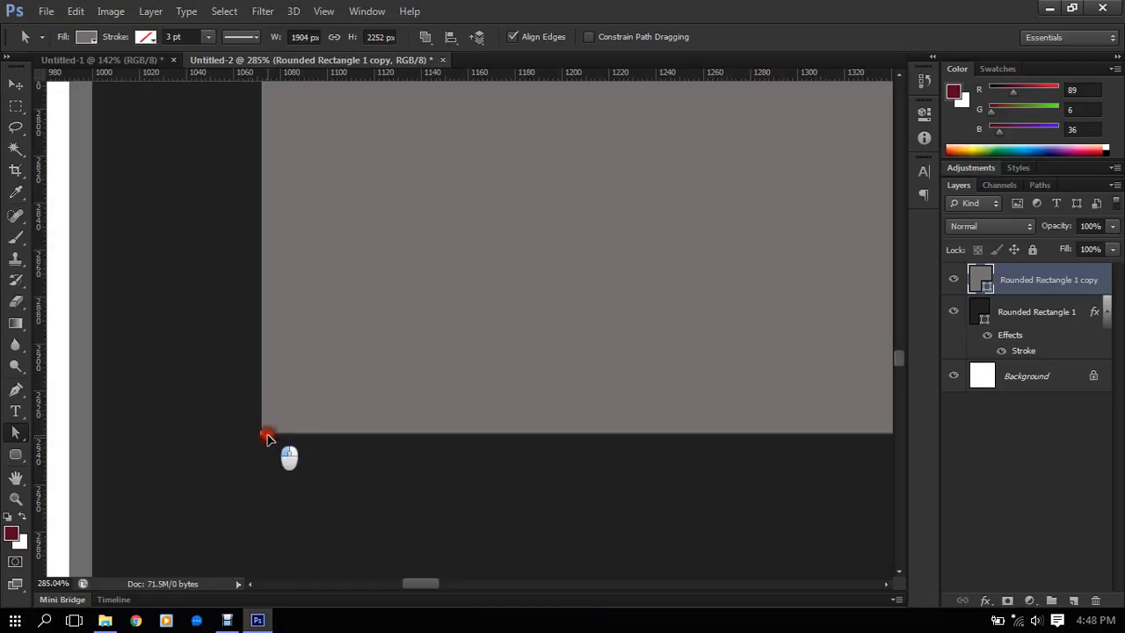
- Convert both anchors of the gray copy's rounded lower-right corner to corner points with the Pen tool
scroll(267, 437, "down", 8)
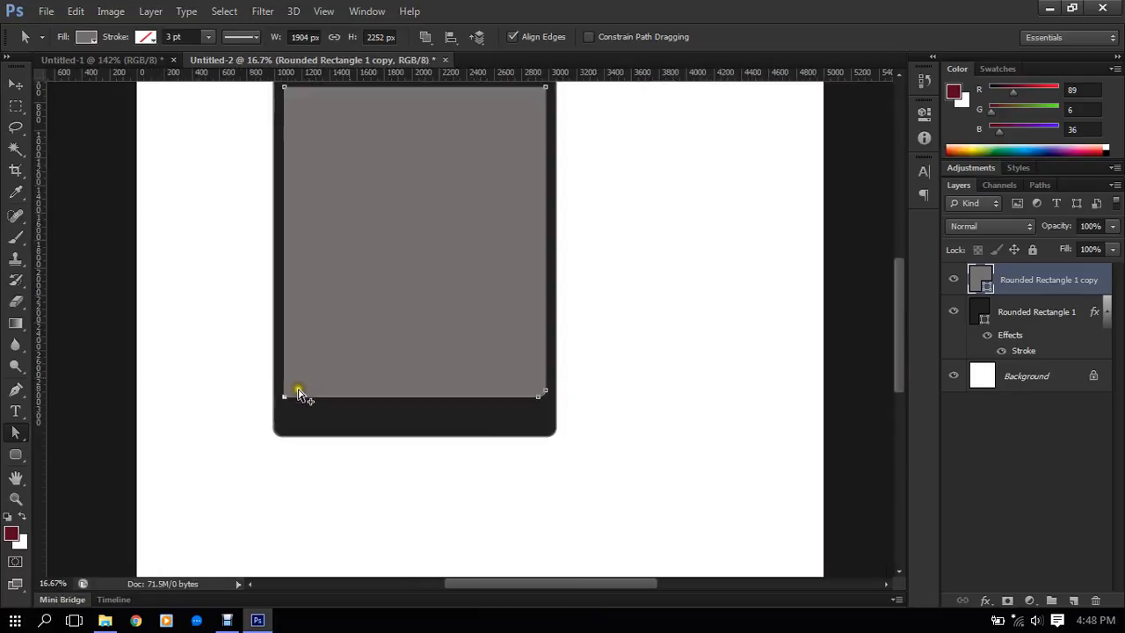
scroll(464, 384, "down", 1)
scroll(525, 401, "up", 10)
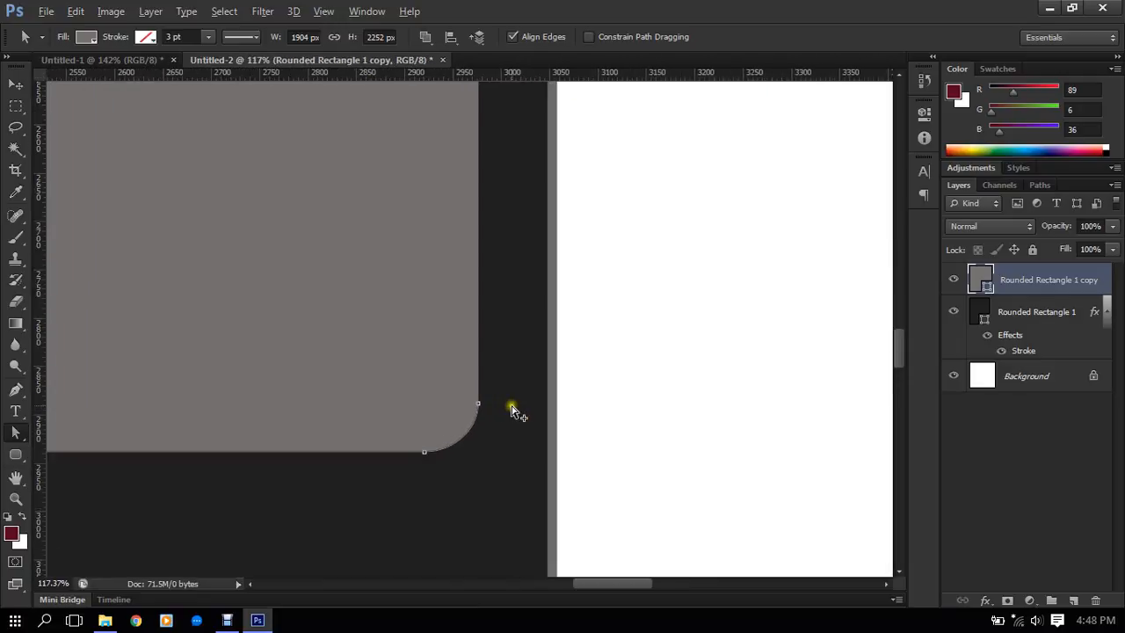
scroll(513, 410, "up", 2)
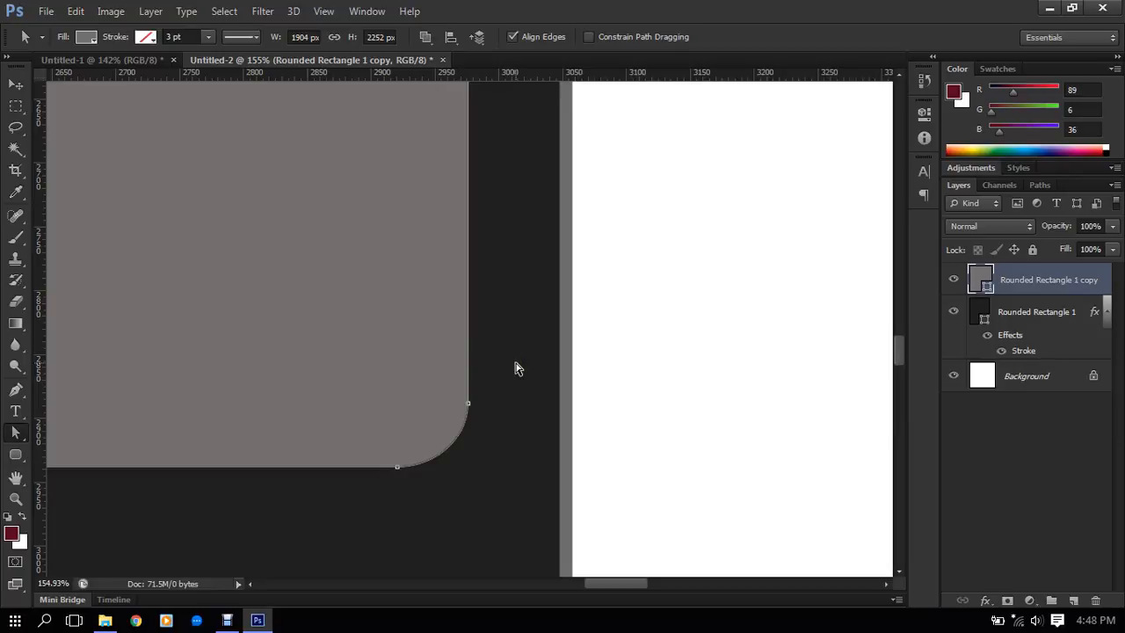
left_click(182, 492)
left_click(15, 390)
left_click(396, 466)
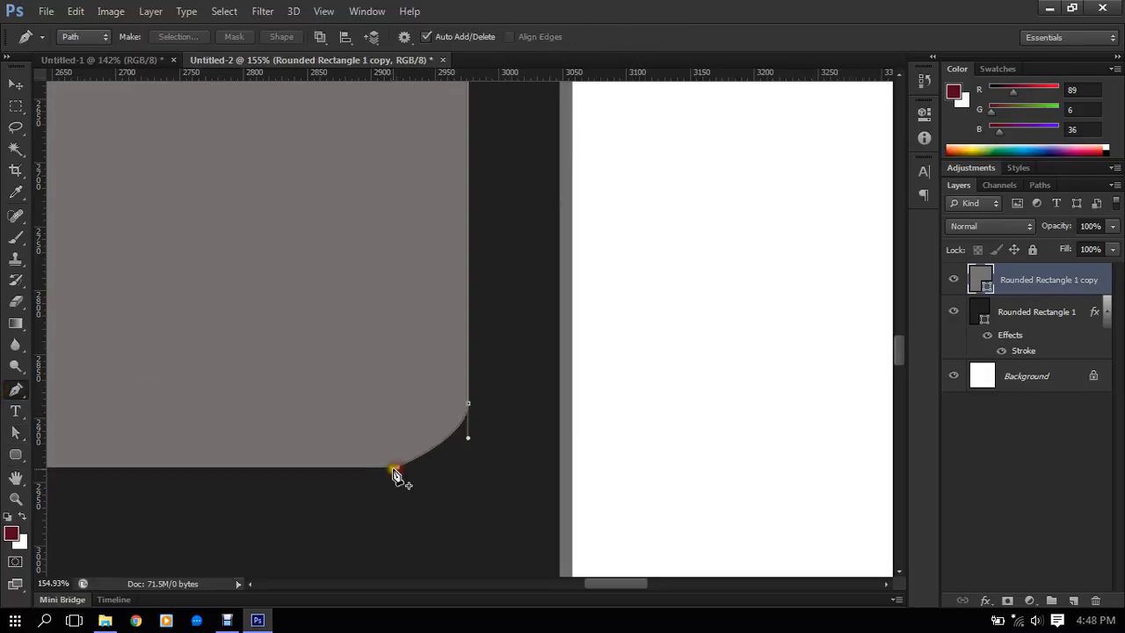
left_click(468, 403, "alt")
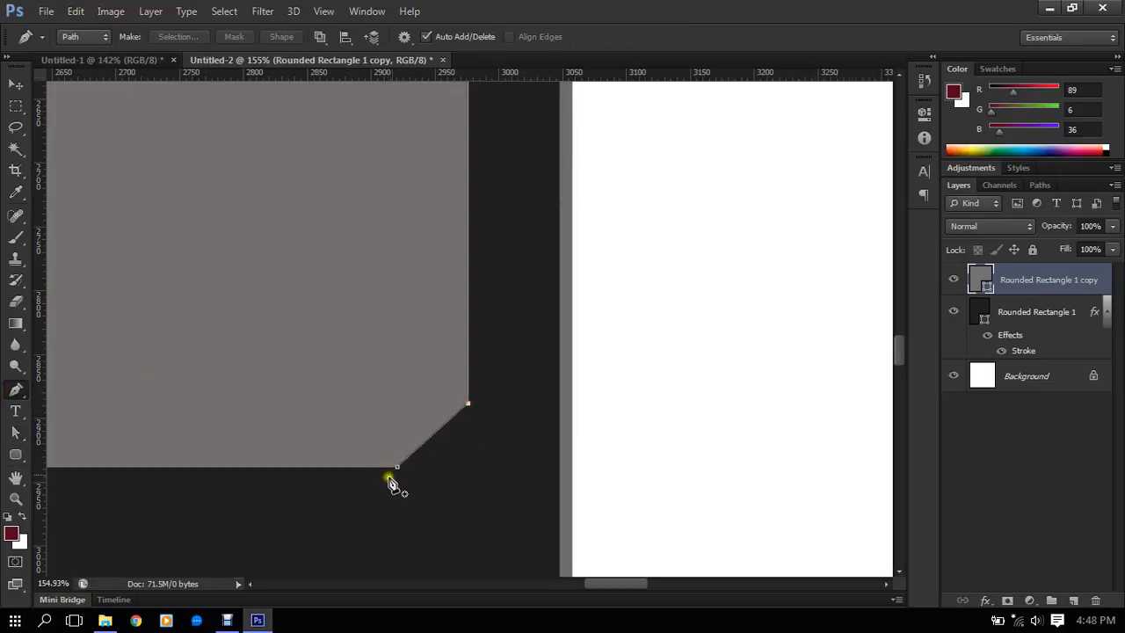
- Move both anchors of the gray copy's lower-right corner to where the side and bottom edges meet, forming a square corner
left_click(15, 431)
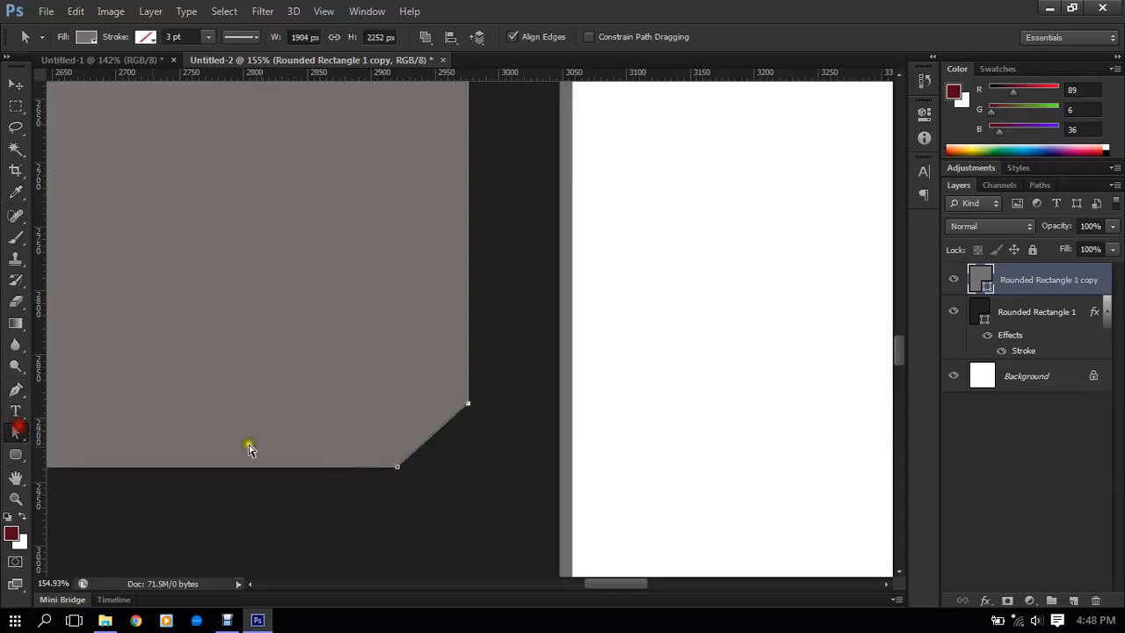
left_click_drag(400, 473, 468, 468)
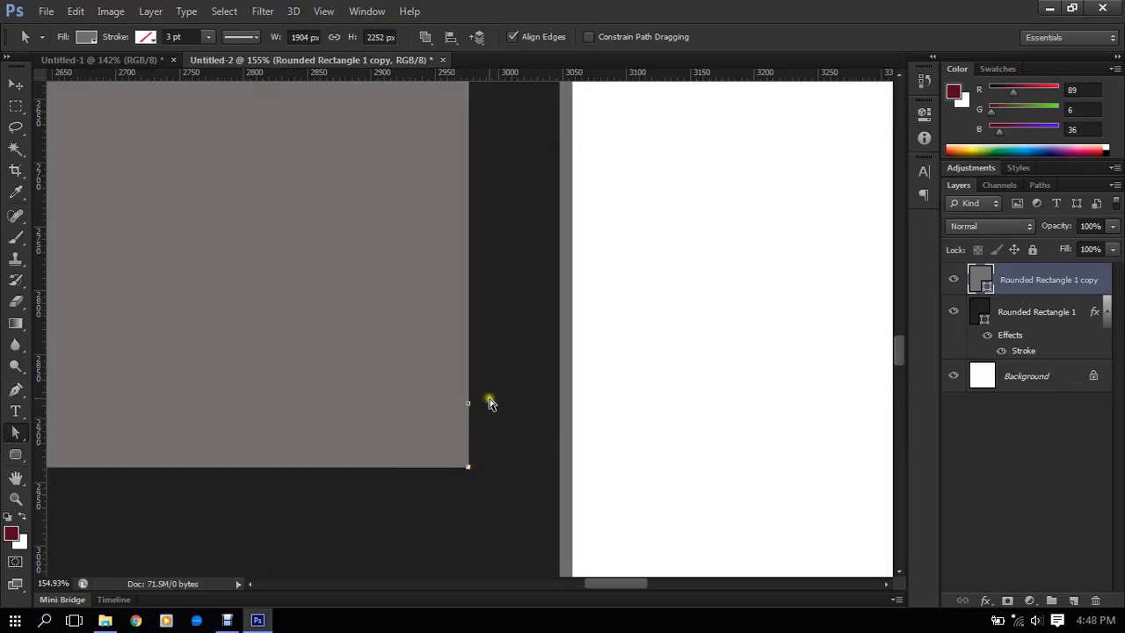
left_click(470, 409)
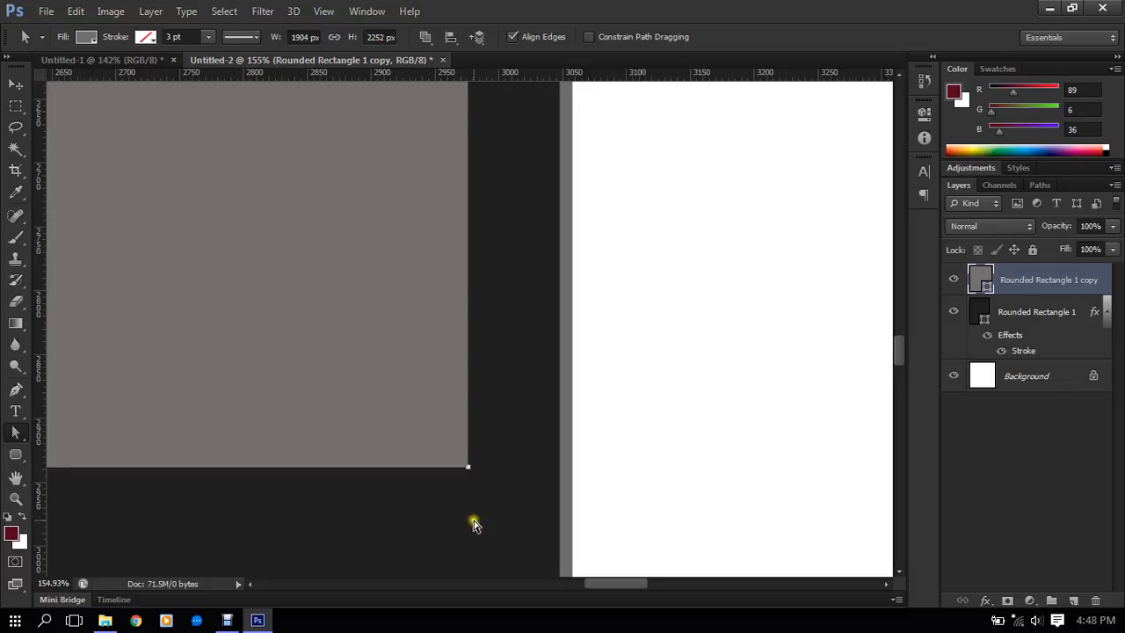
scroll(520, 340, "down", 1)
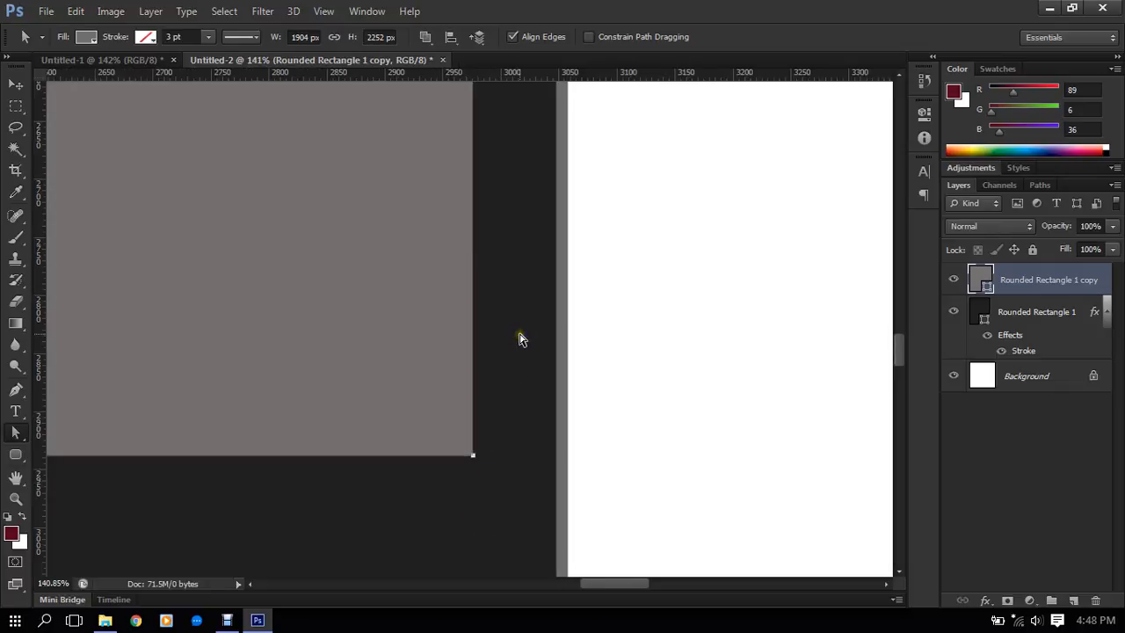
scroll(523, 338, "down", 5)
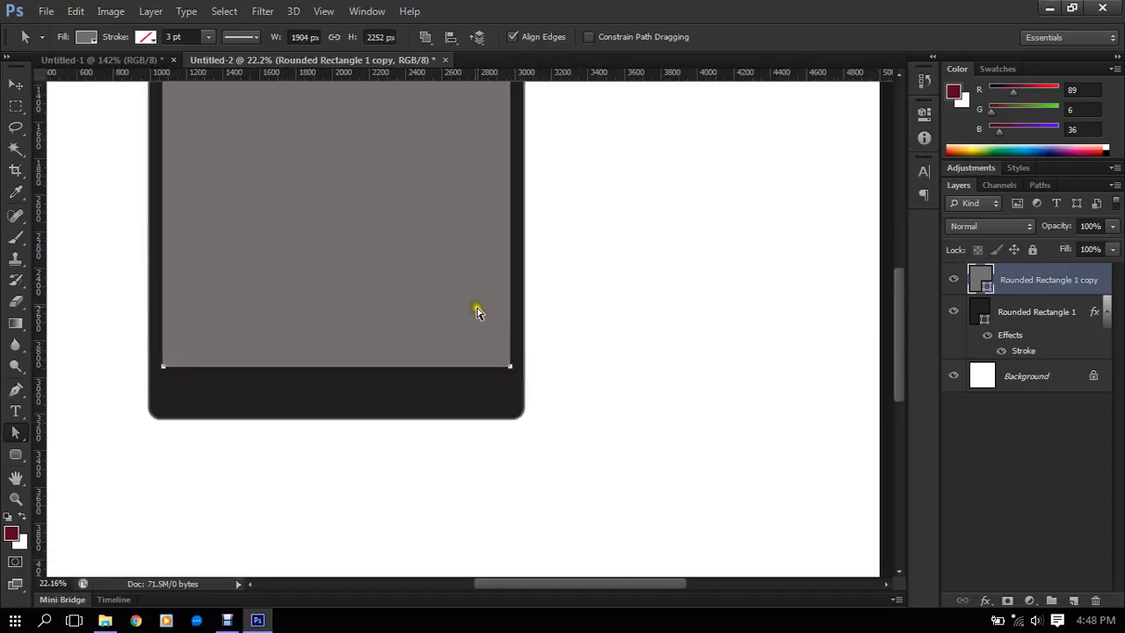
scroll(476, 307, "down", 6)
scroll(459, 127, "up", 7)
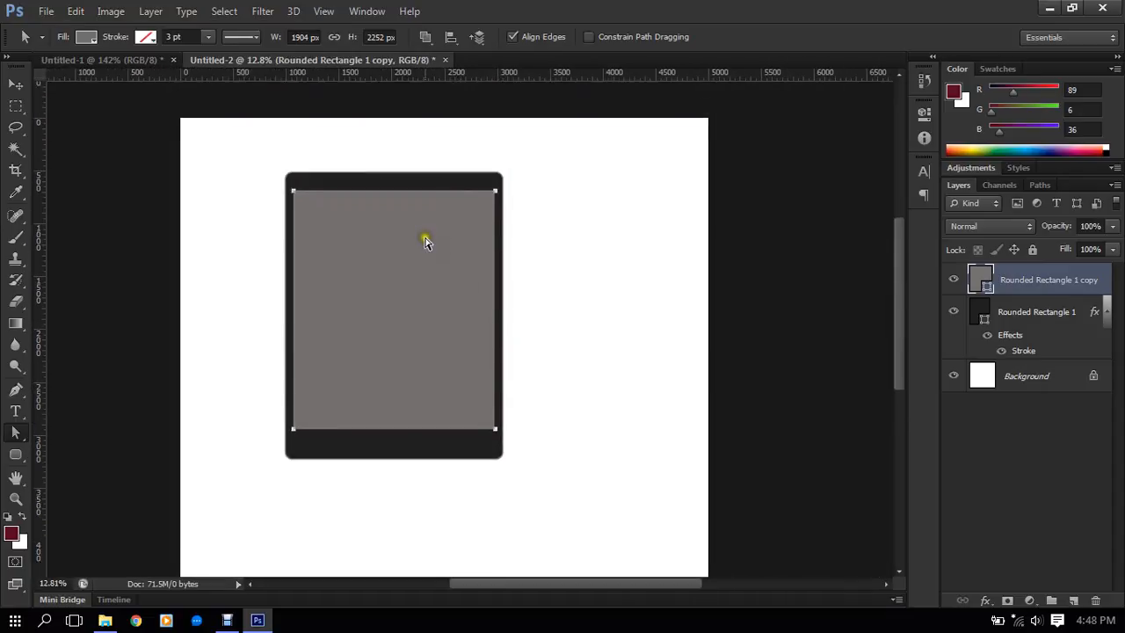
- Change the colour of the dark rounded rectangle's Stroke effect to the lighter gray #9b9b9b
scroll(424, 242, "up", 2)
scroll(220, 304, "down", 2)
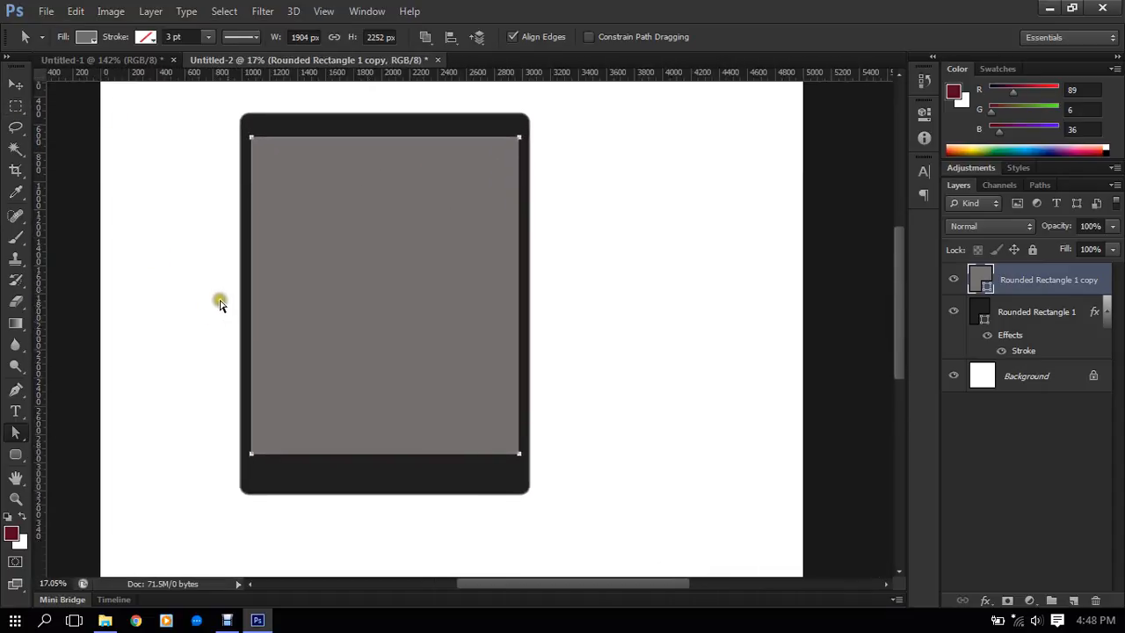
left_click(238, 160)
scroll(518, 111, "up", 17)
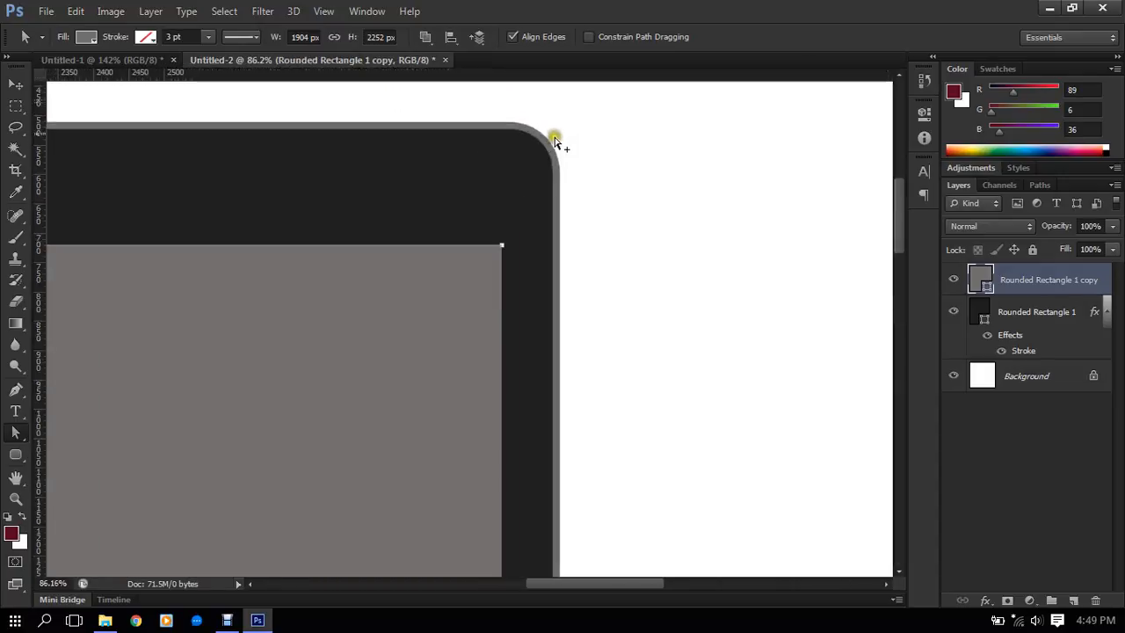
scroll(555, 142, "up", 5)
scroll(558, 218, "up", 2)
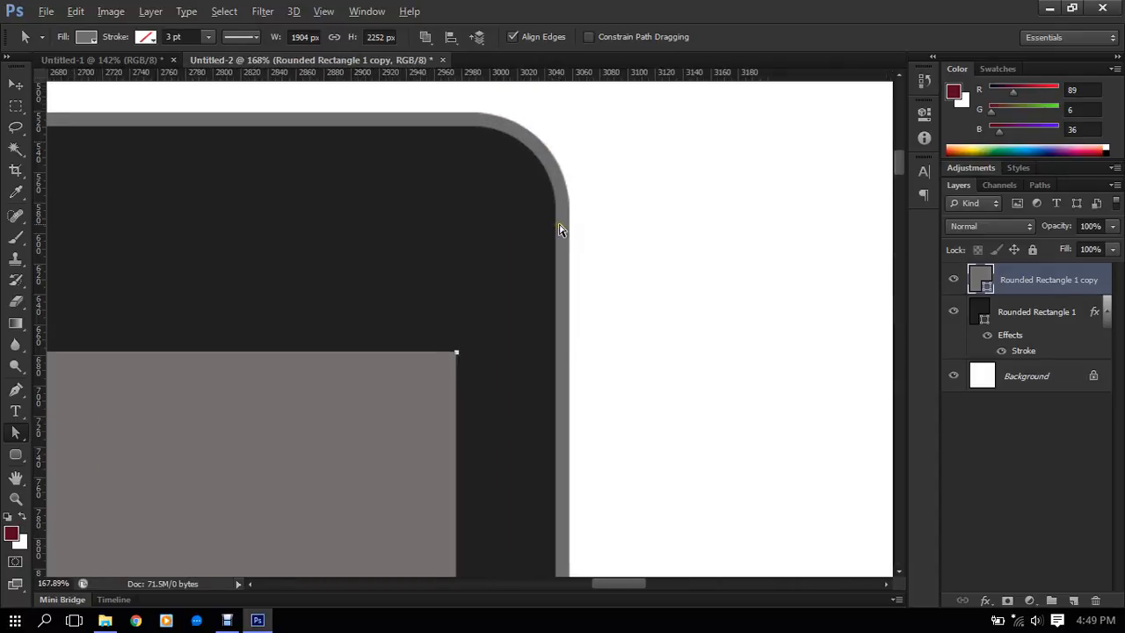
left_click(1018, 352)
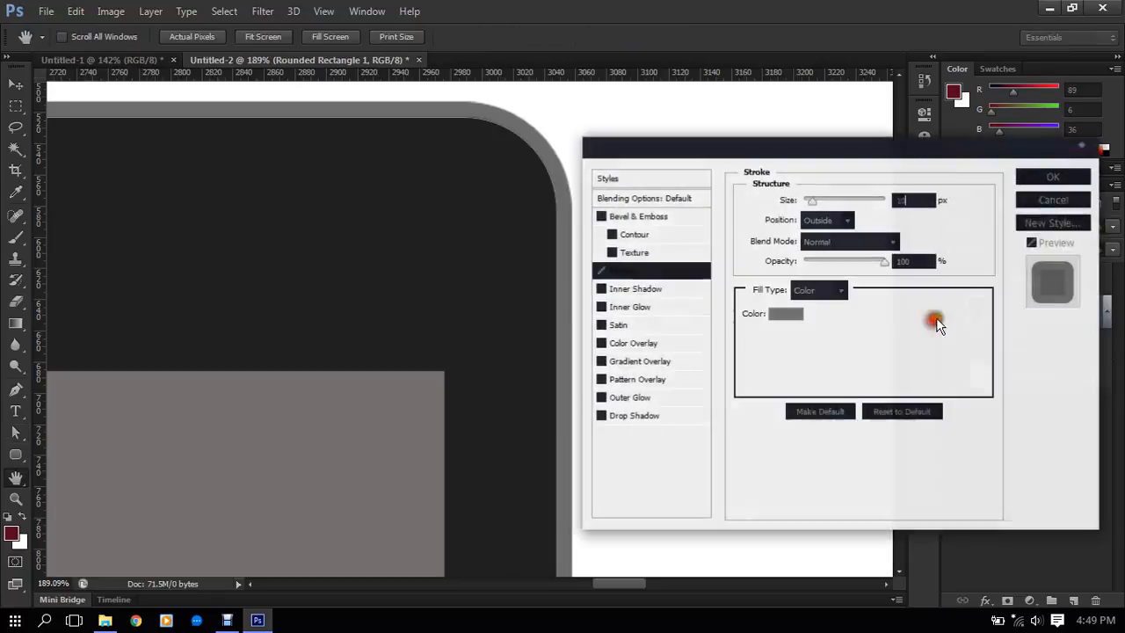
left_click(797, 316)
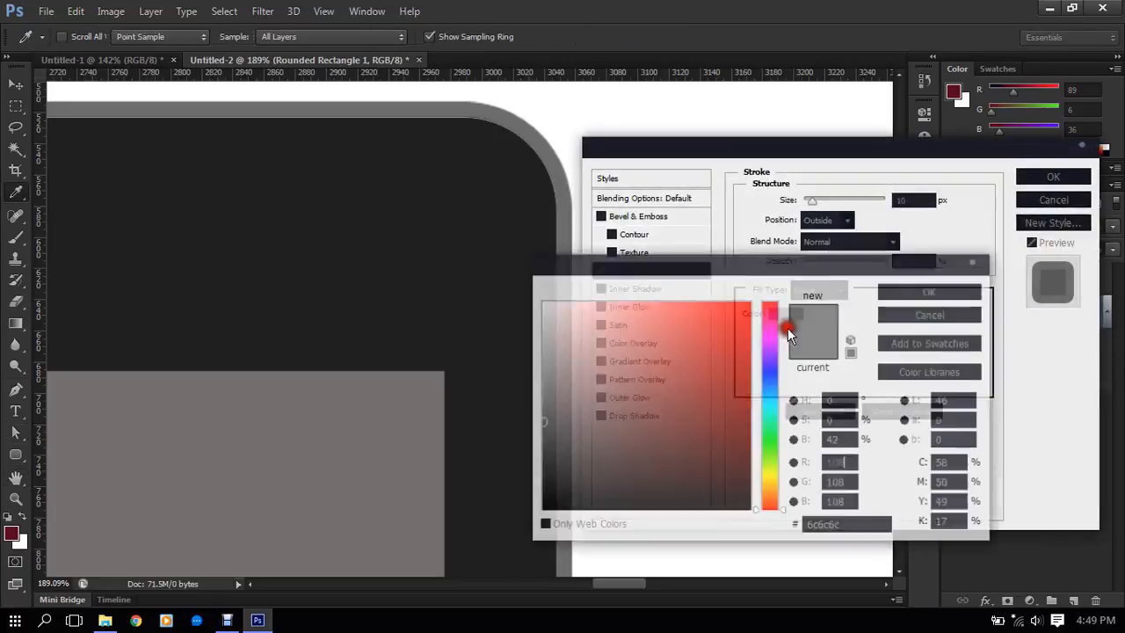
left_click(540, 379)
left_click_drag(540, 379, 523, 383)
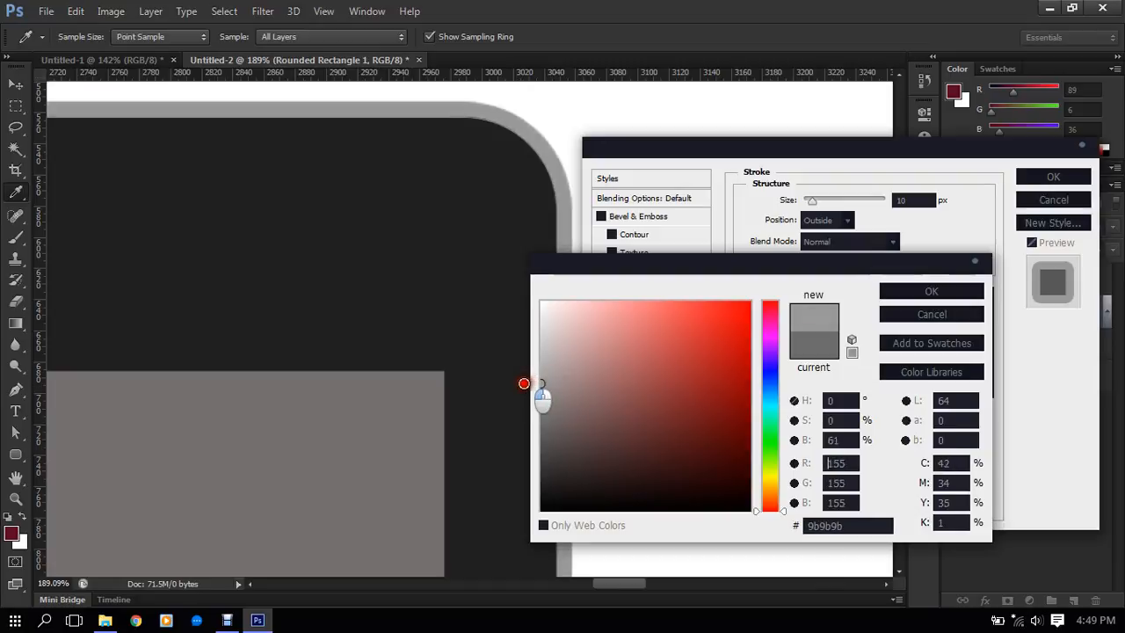
left_click(925, 290)
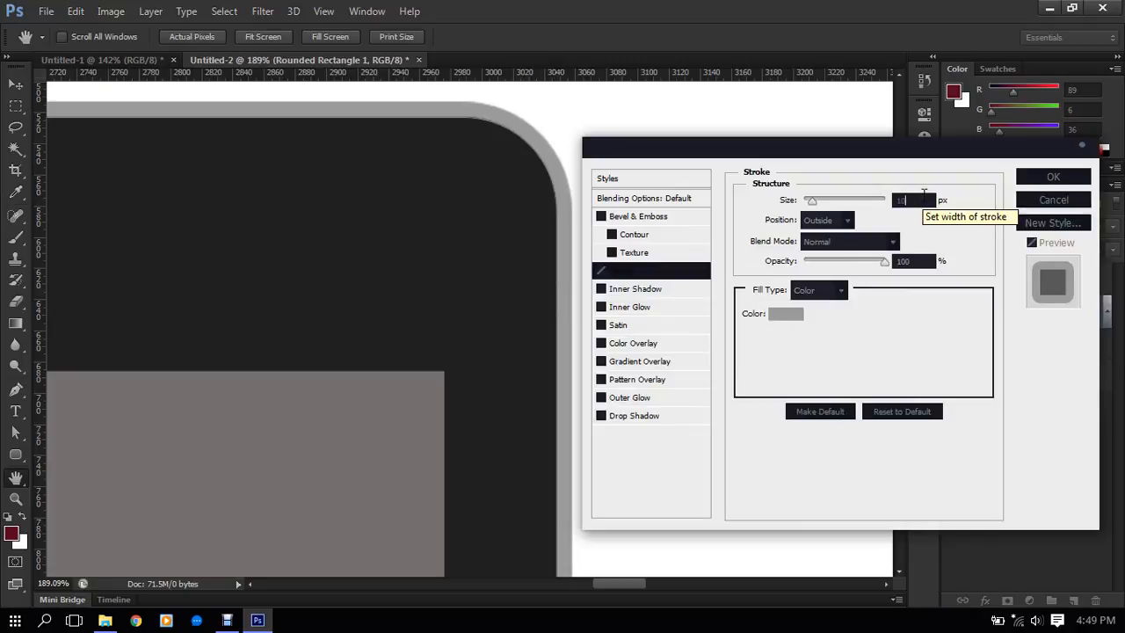
left_click(1029, 178)
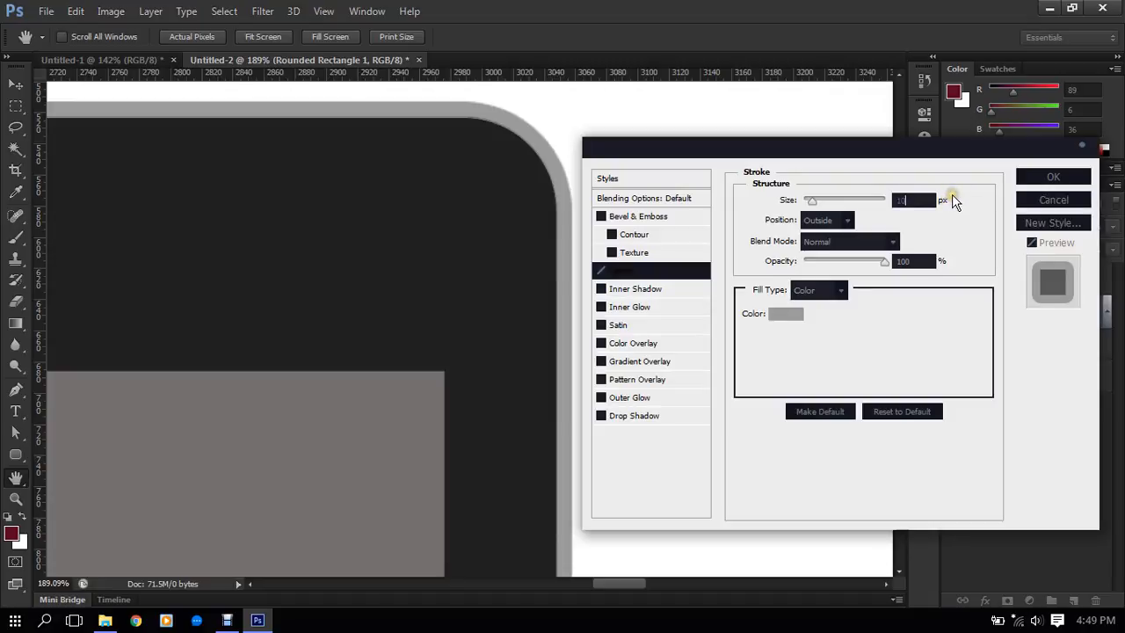
left_click(985, 63)
left_click(1066, 178)
key("a")
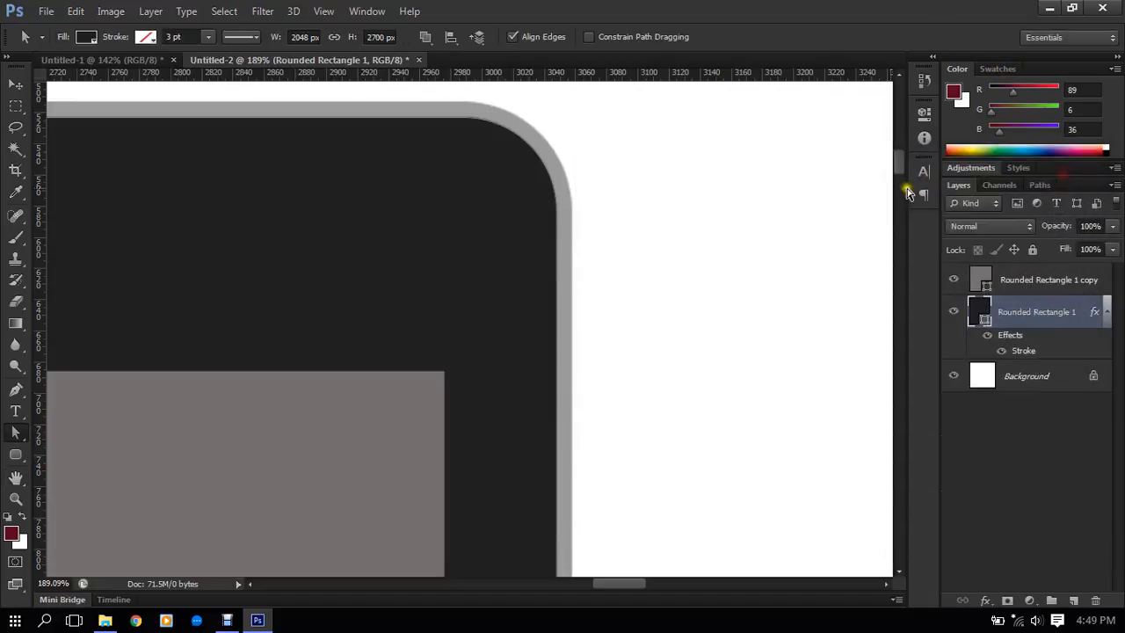
- Examine the tablet body's lighter outline and the spacing of its borders around the gray screen
scroll(665, 220, "down", 5)
scroll(630, 237, "down", 6)
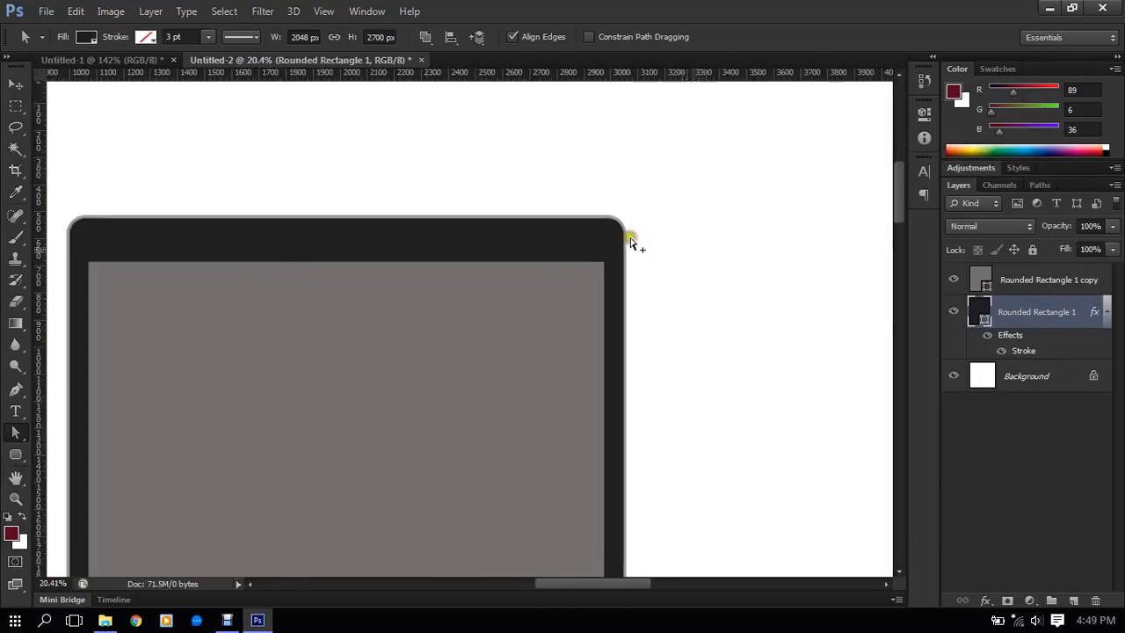
scroll(629, 252, "down", 3)
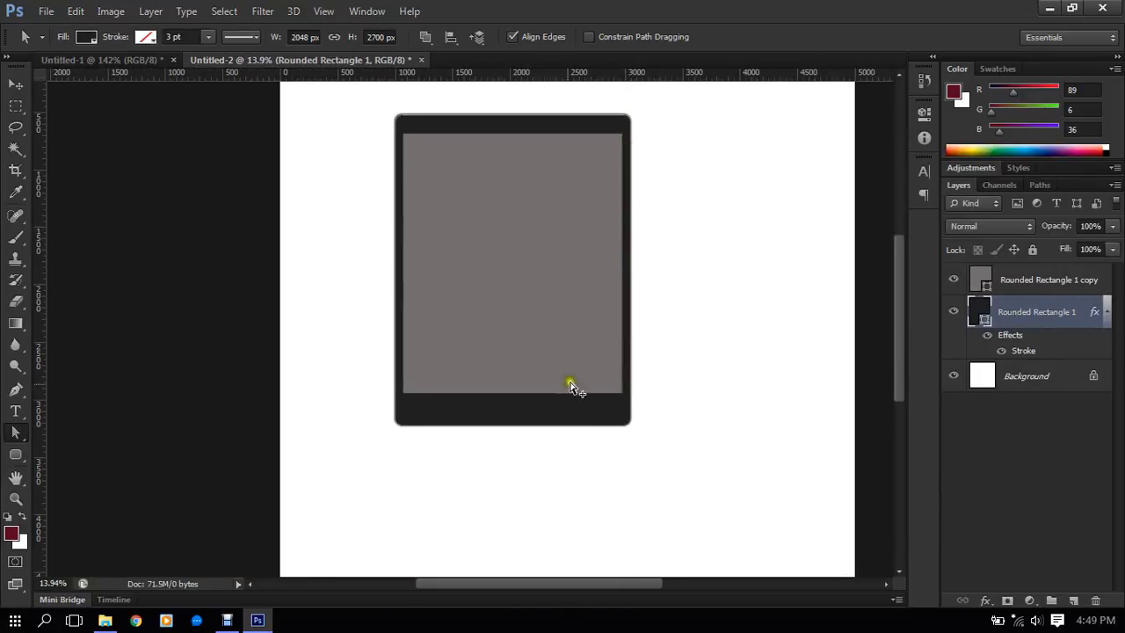
scroll(440, 307, "up", 2)
left_click_drag(464, 317, 465, 339)
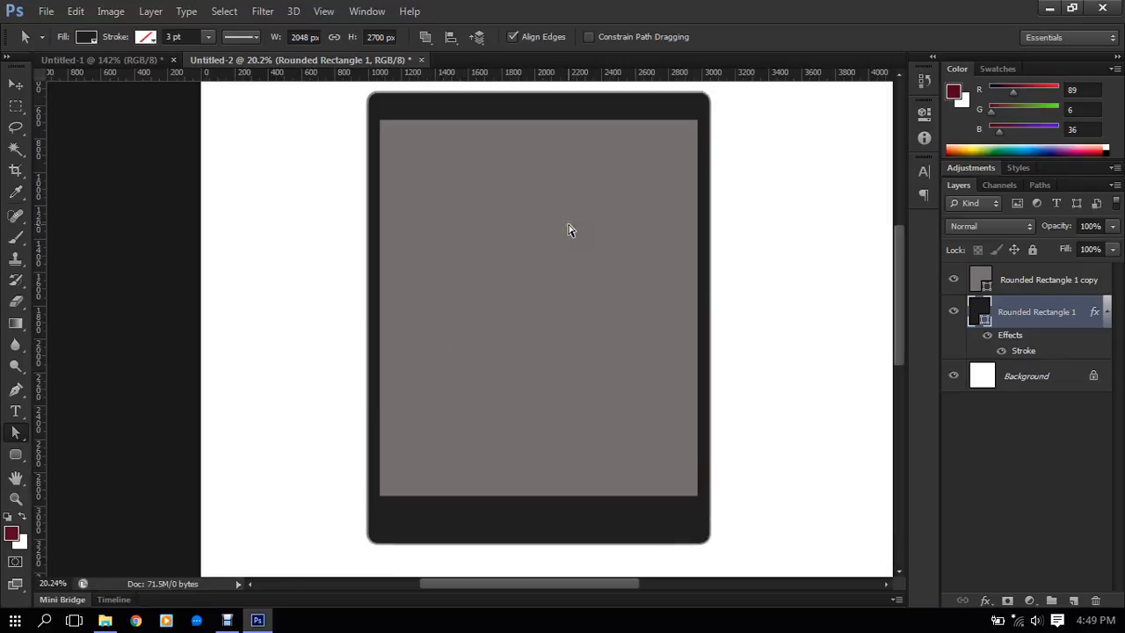
scroll(603, 151, "up", 4)
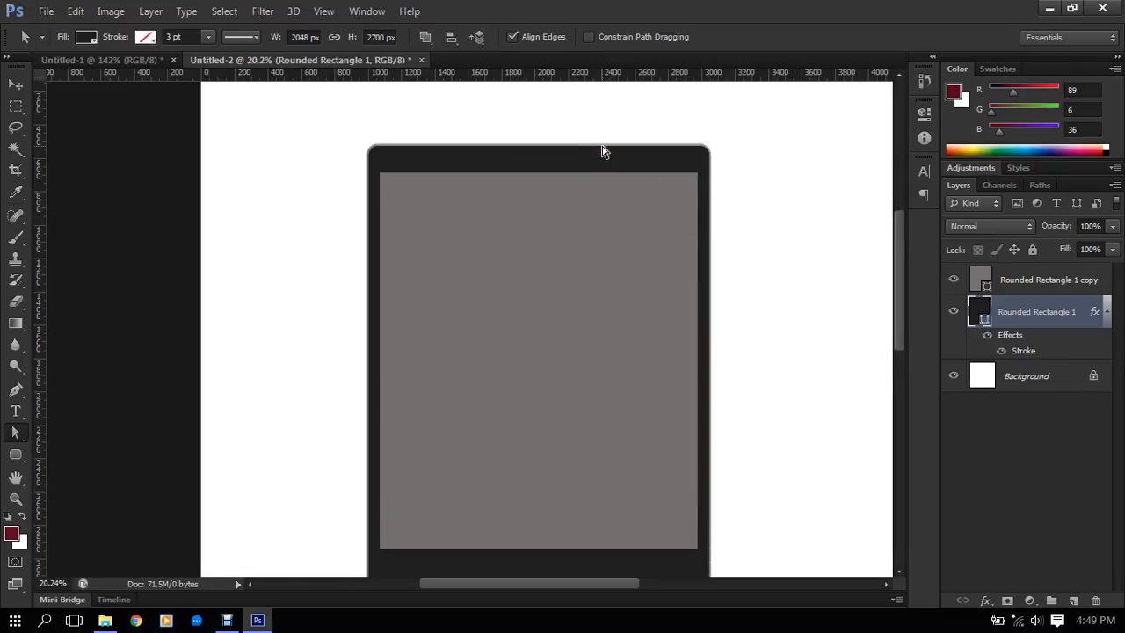
scroll(603, 151, "down", 4)
scroll(602, 152, "down", 2)
scroll(602, 152, "up", 3)
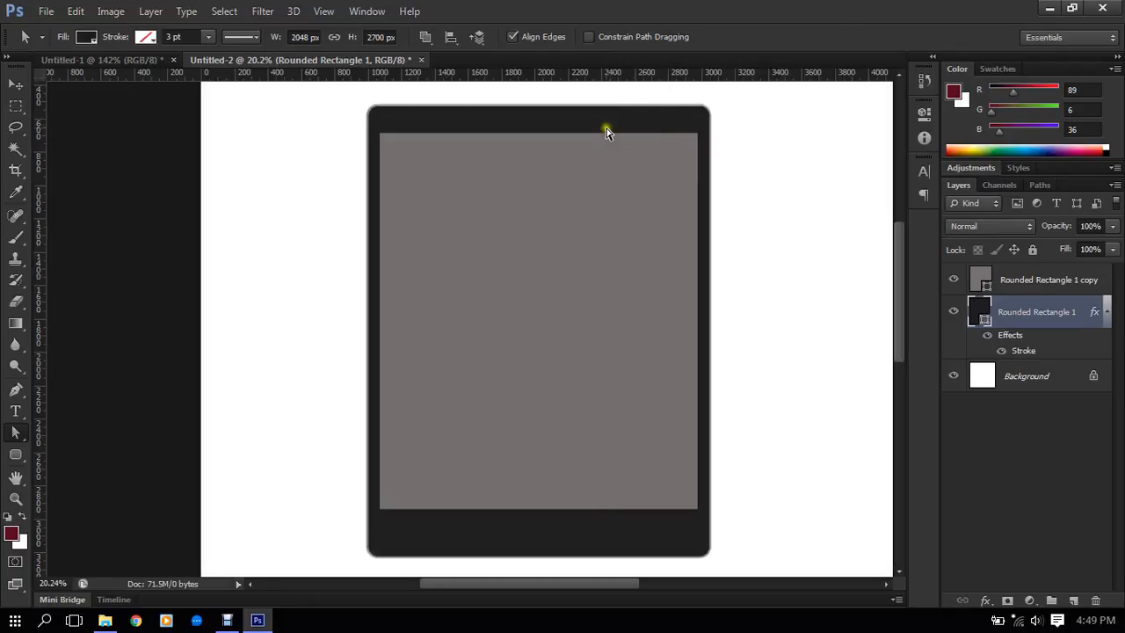
scroll(610, 127, "up", 1)
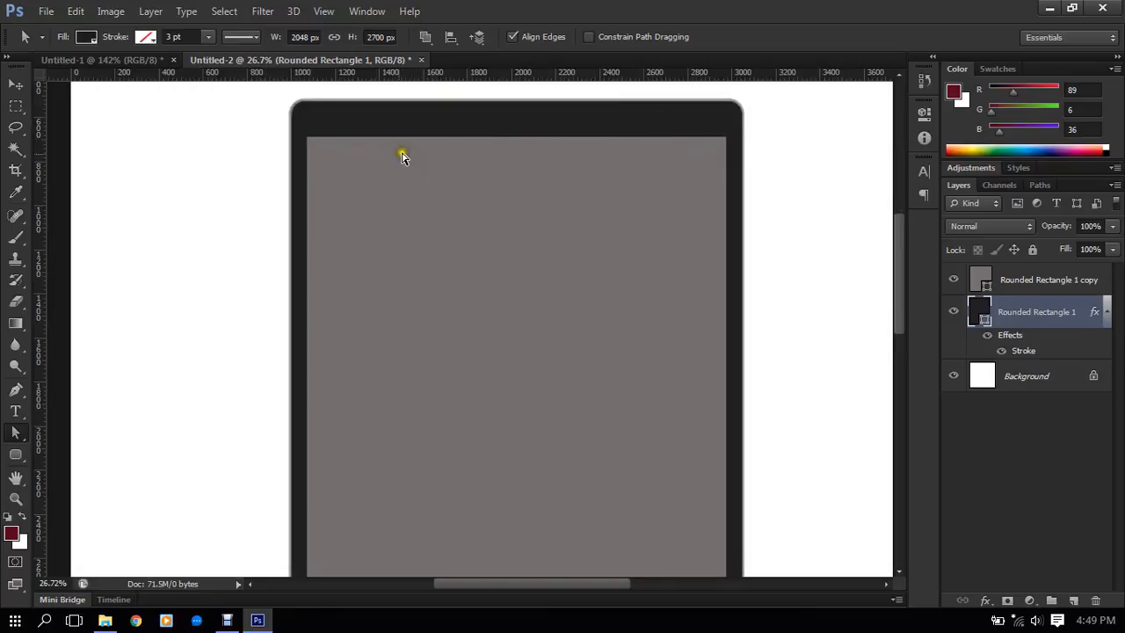
scroll(410, 181, "down", 2)
scroll(510, 192, "down", 1)
scroll(512, 191, "down", 1)
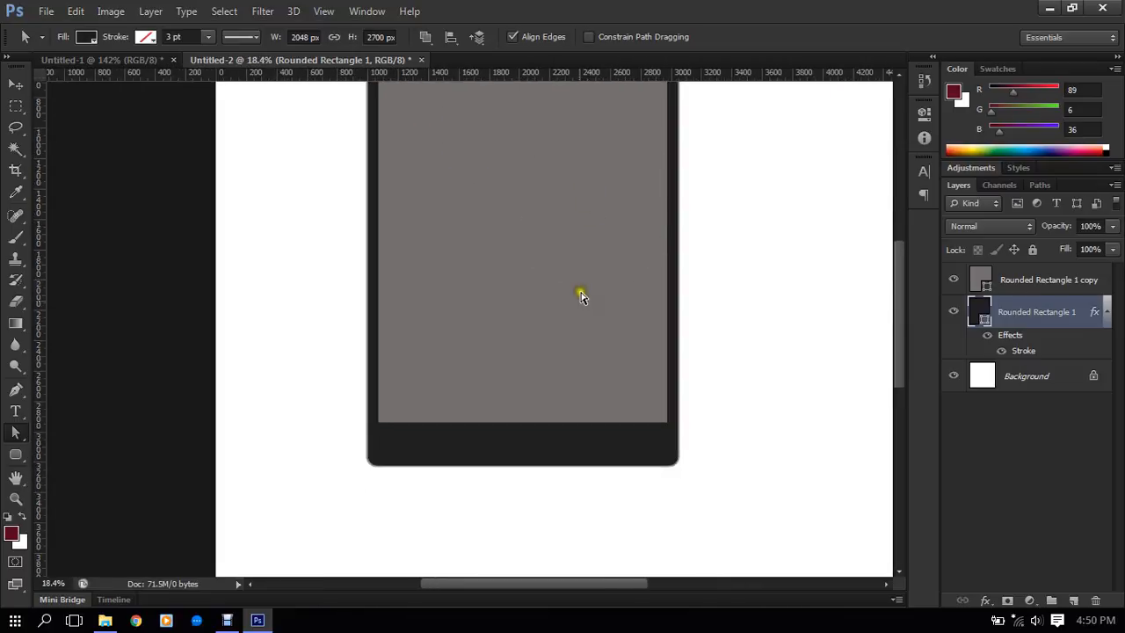
- Draw a circle about 174 px across with the Ellipse tool, midway along the dark border below the gray screen
scroll(580, 293, "down", 2)
left_click(1043, 281)
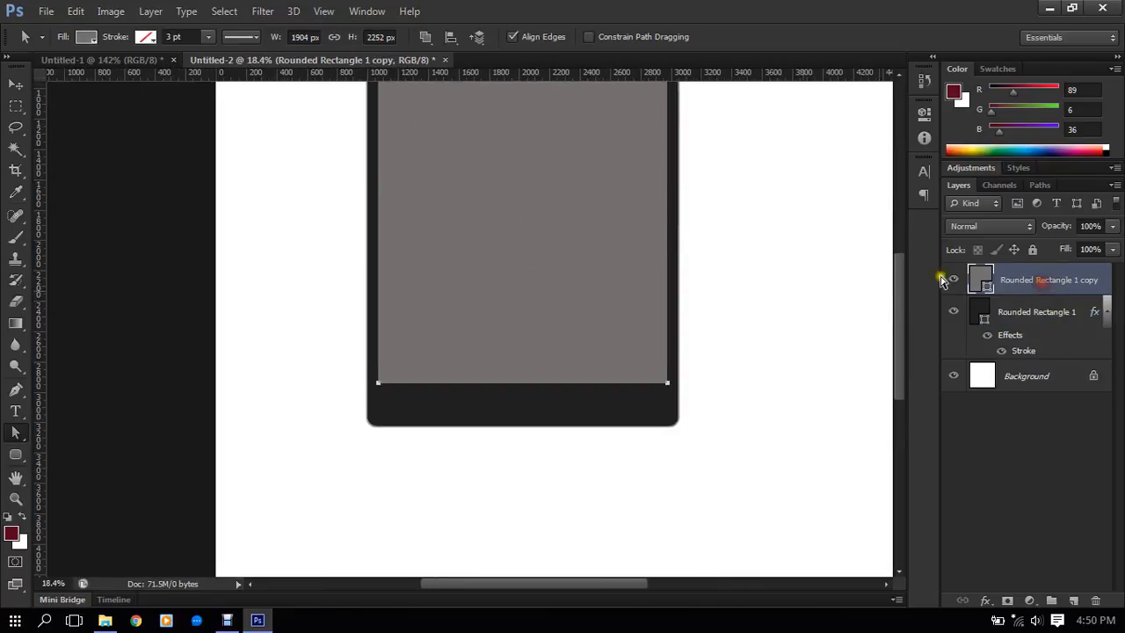
scroll(522, 410, "up", 4)
left_click_drag(622, 390, 580, 398)
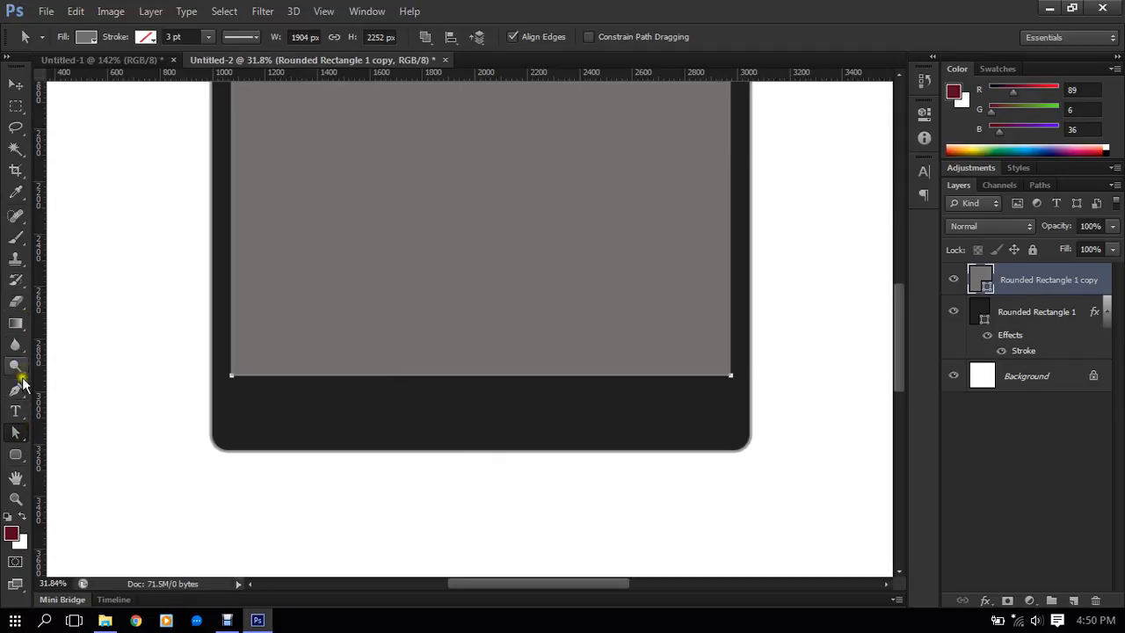
left_click(19, 434)
left_click_drag(16, 454, 77, 482)
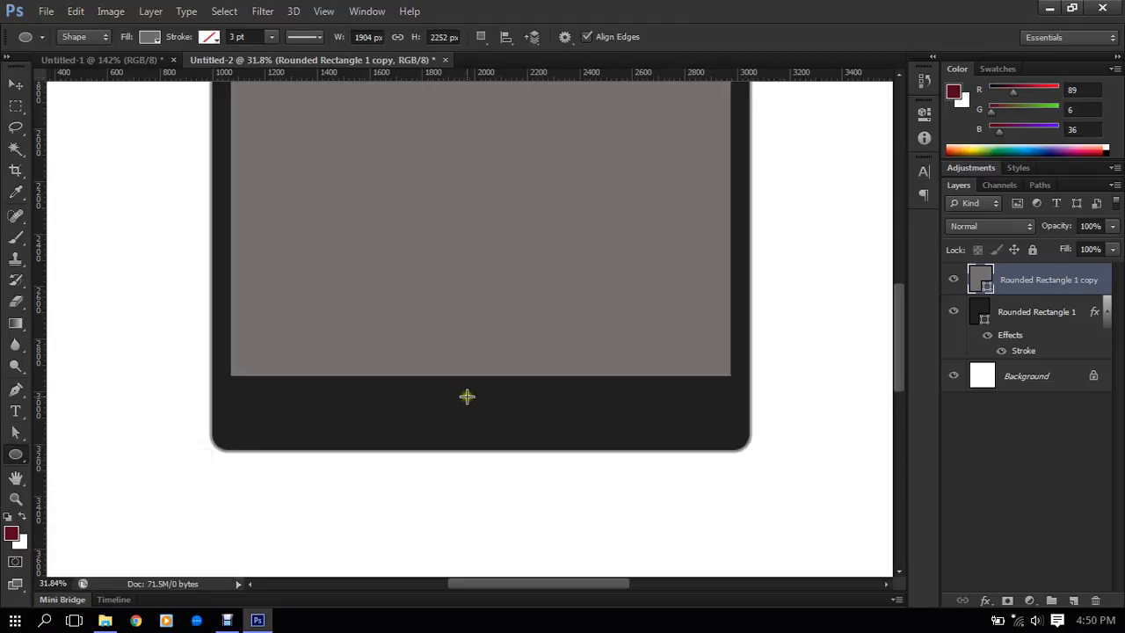
left_click_drag(462, 392, 510, 437)
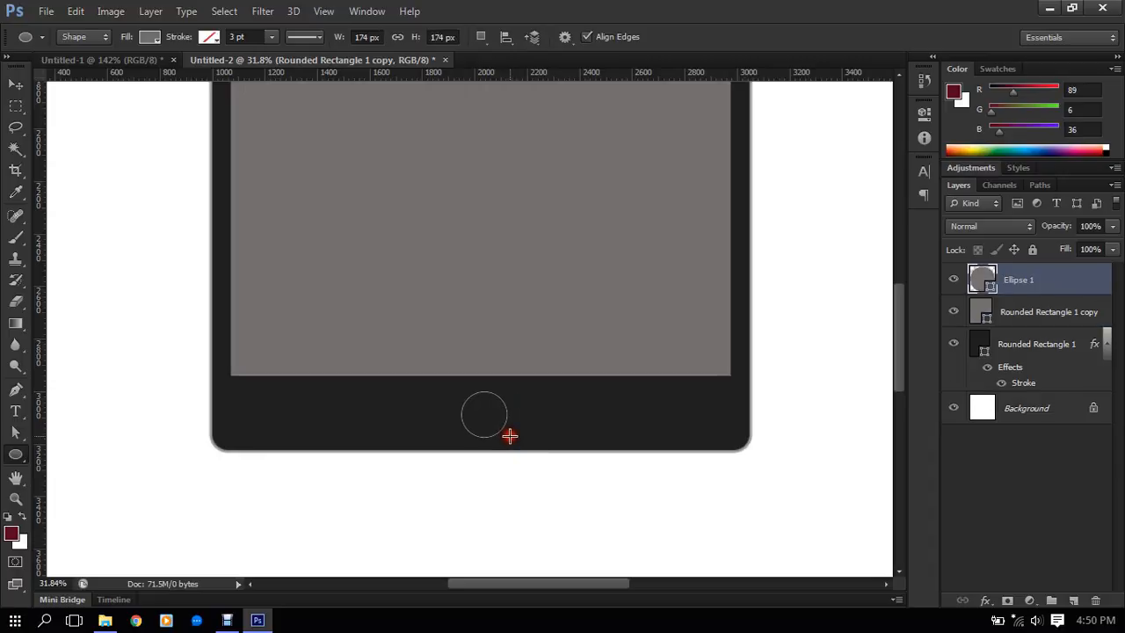
- Set the fill of the circle below the screen to no colour
scroll(480, 446, "down", 1)
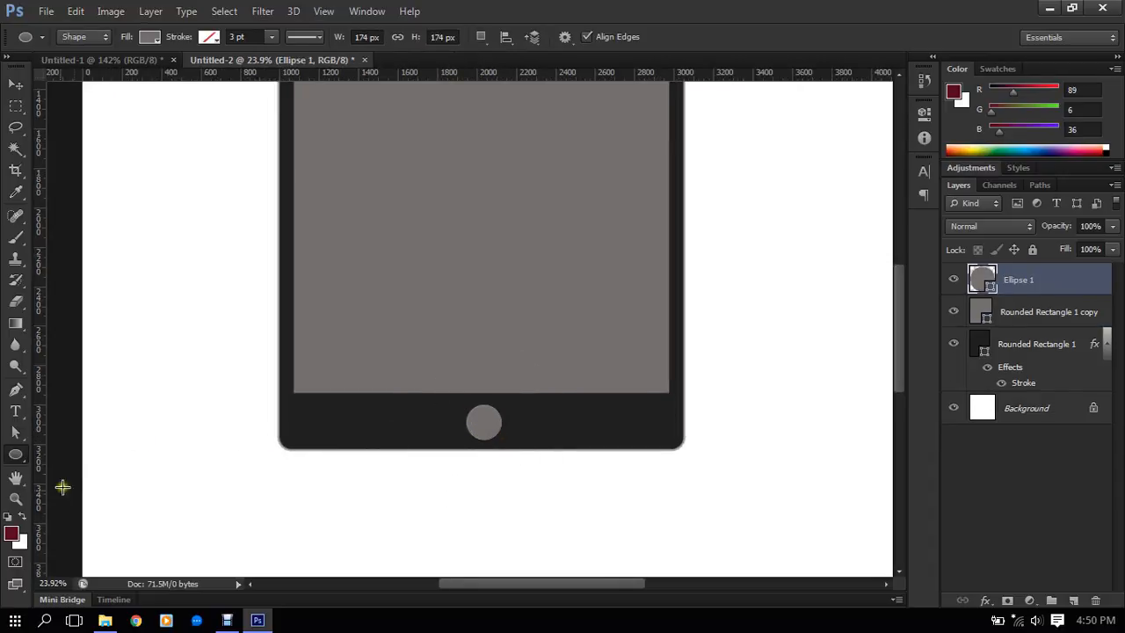
left_click(148, 36)
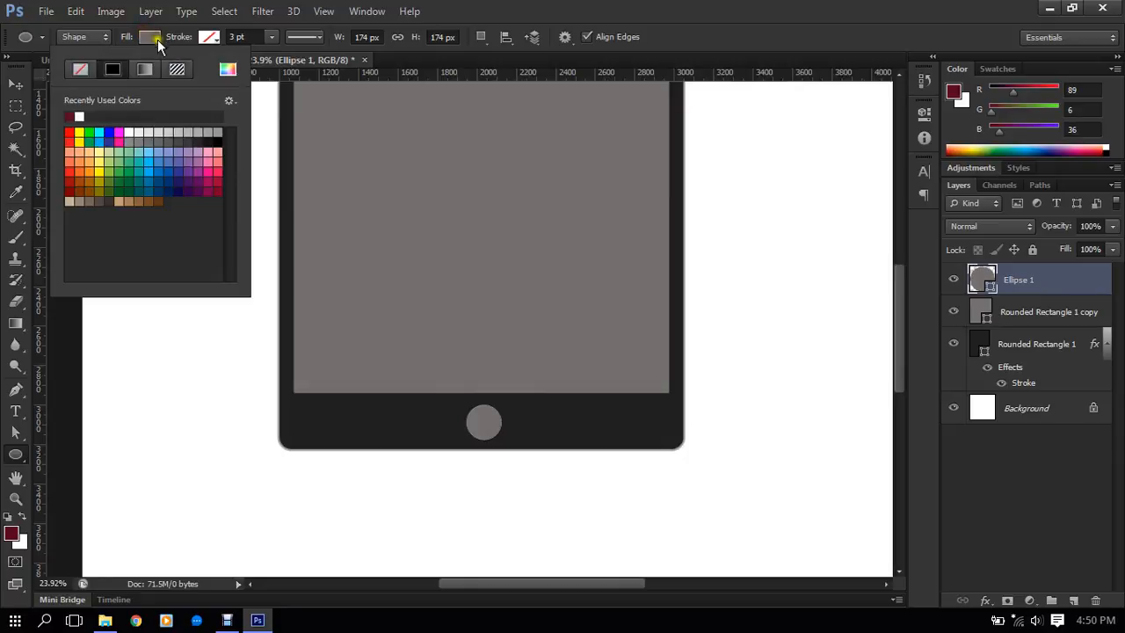
left_click(91, 67)
- Give the circle below the screen a light gray #b0b0b0 stroke with a width of 10 pt
left_click(209, 36)
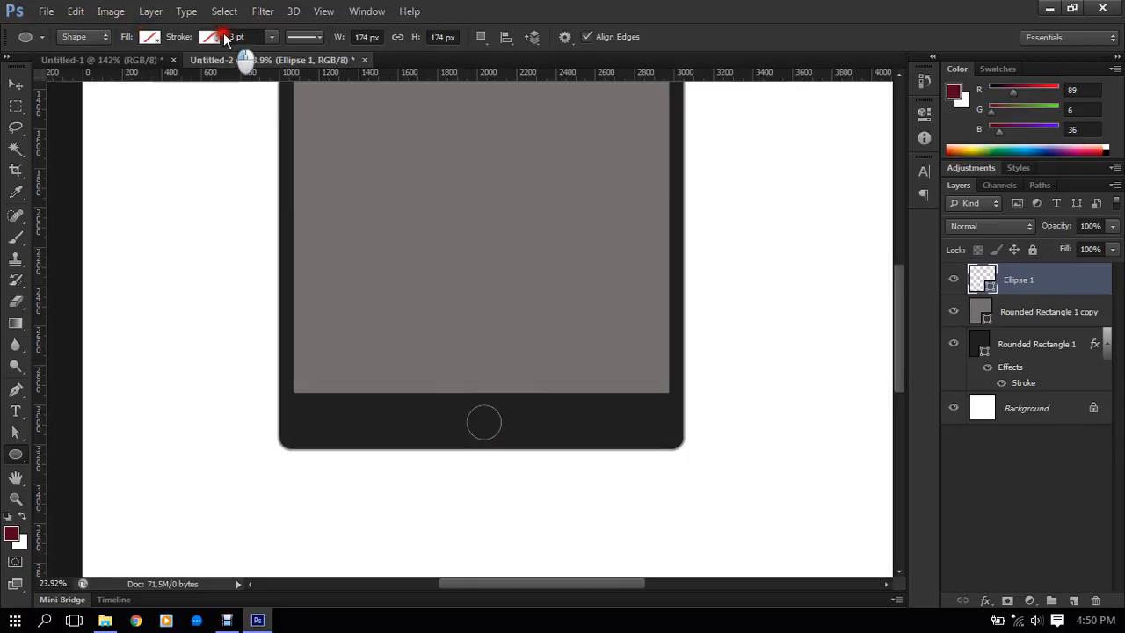
left_click(211, 36)
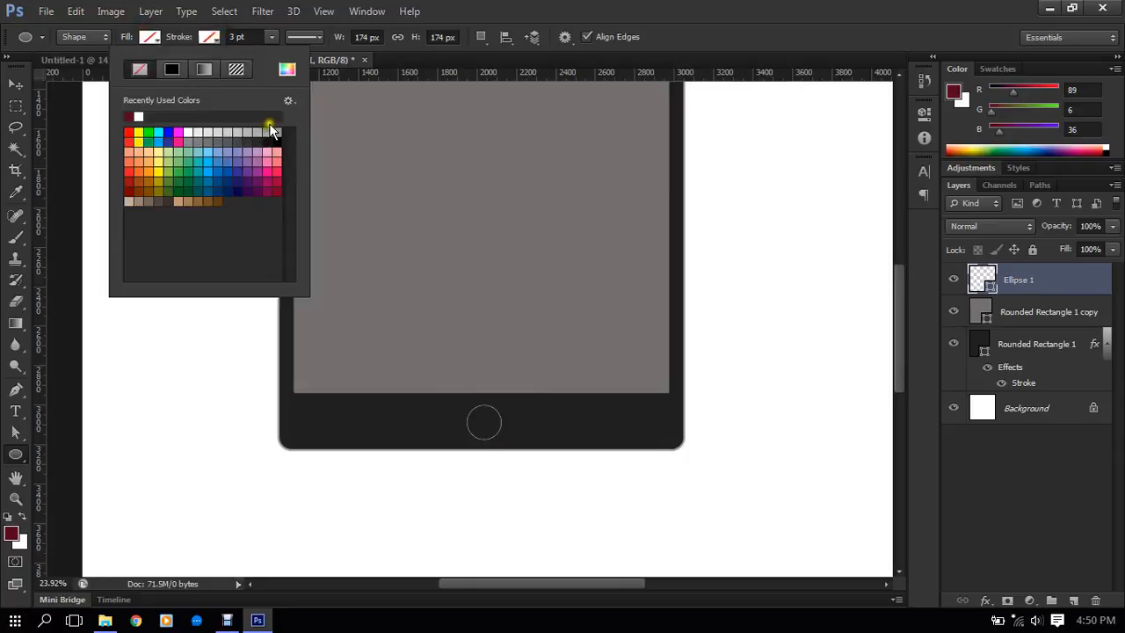
left_click(288, 70)
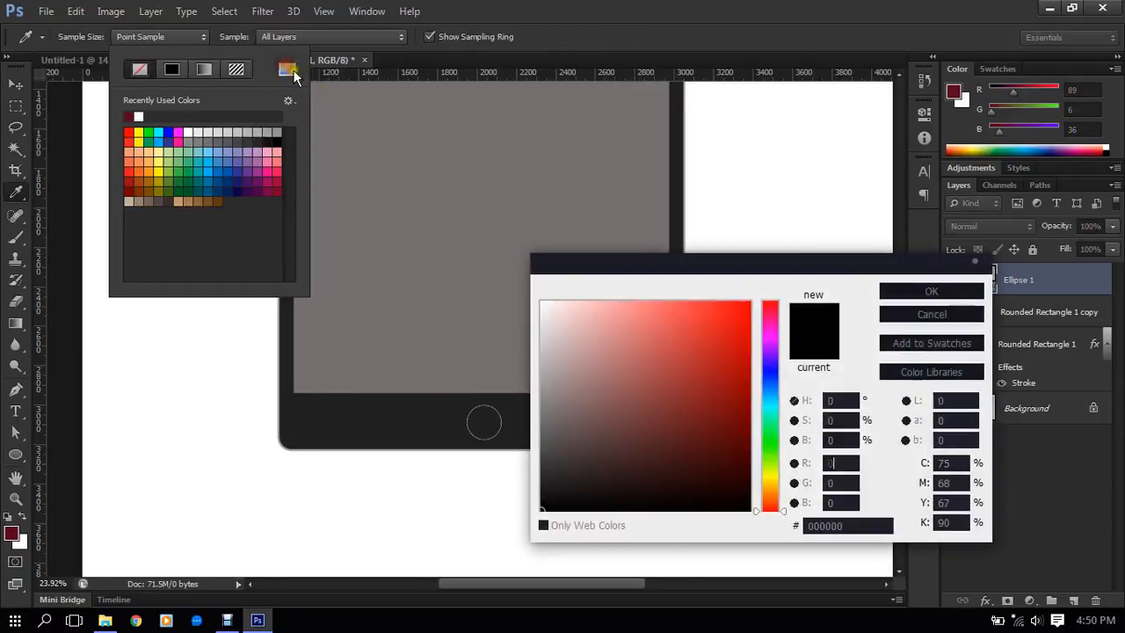
mouse_move(560, 383)
left_mouse_down()
mouse_move(513, 345)
mouse_move(563, 342)
mouse_move(505, 366)
left_mouse_up()
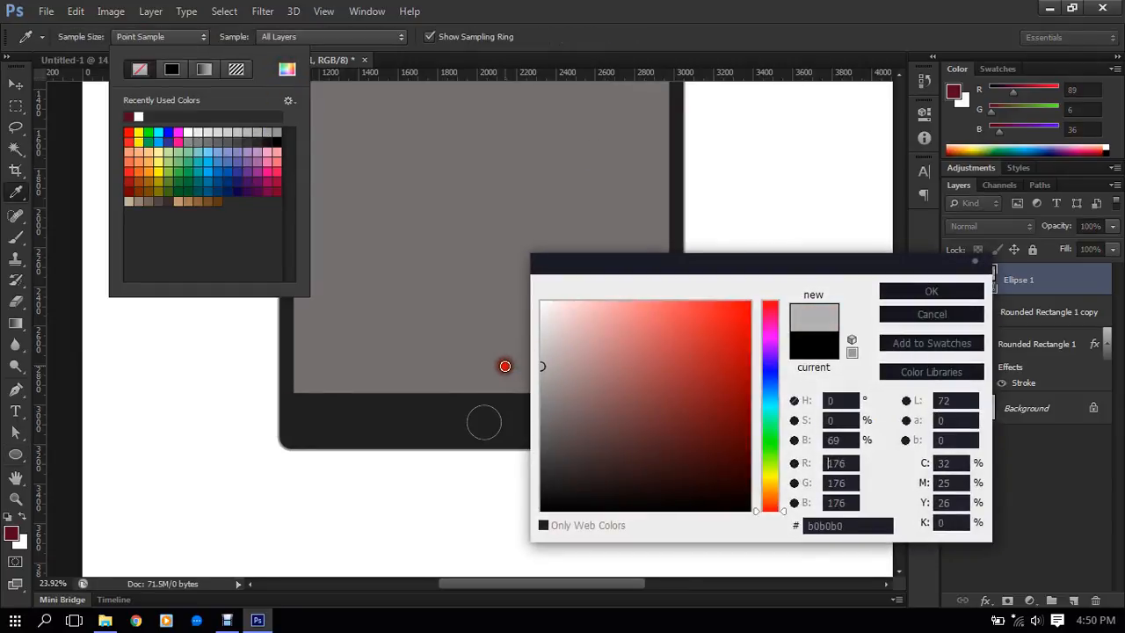
left_click(915, 291)
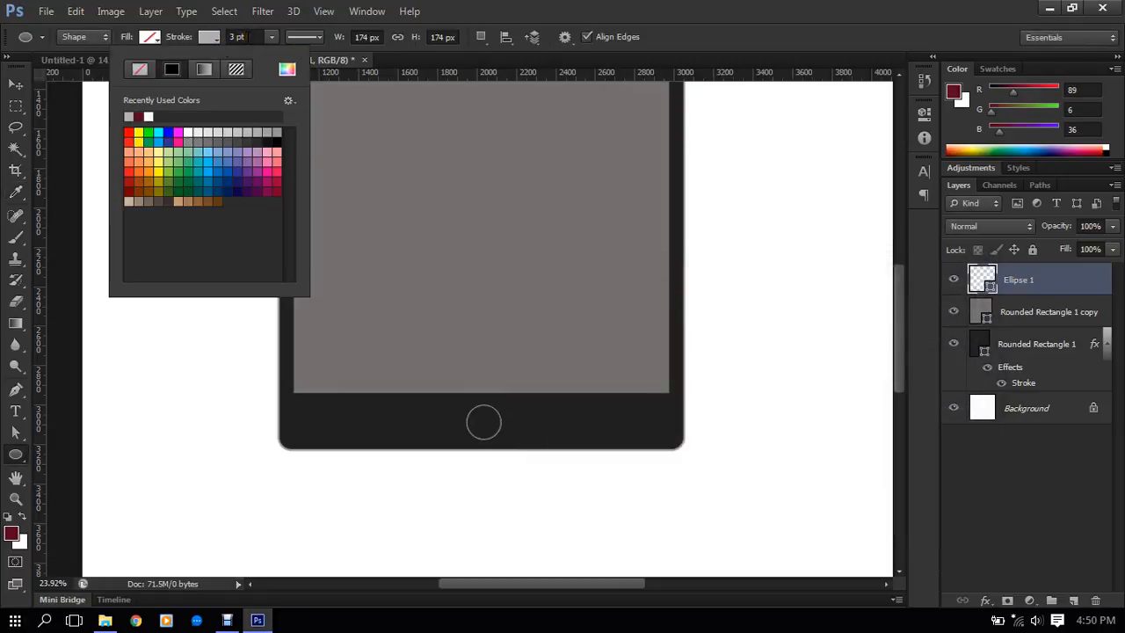
left_click(249, 37)
left_click(252, 37)
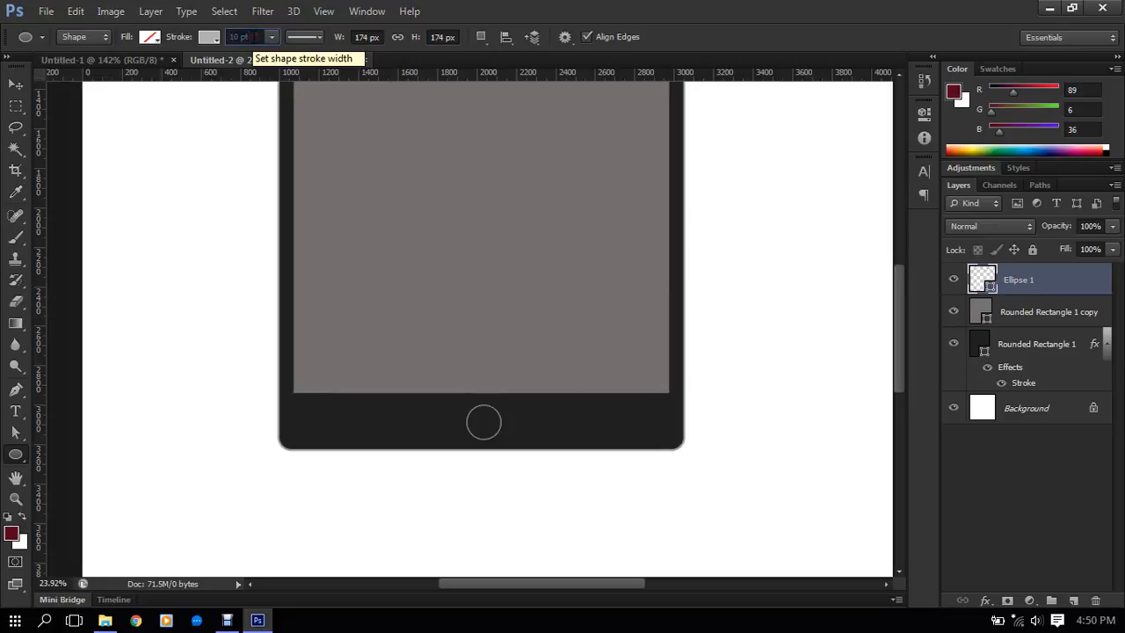
key("Return")
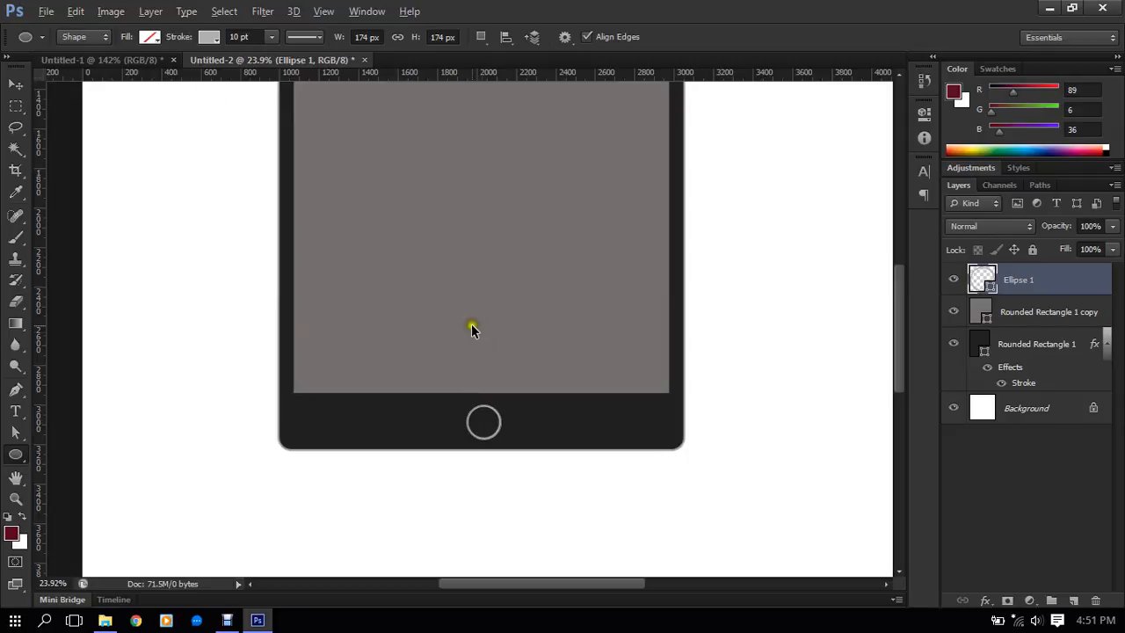
- Scale the circle below the screen proportionally to 85.63% around its centre and apply the transform
scroll(498, 428, "up", 6)
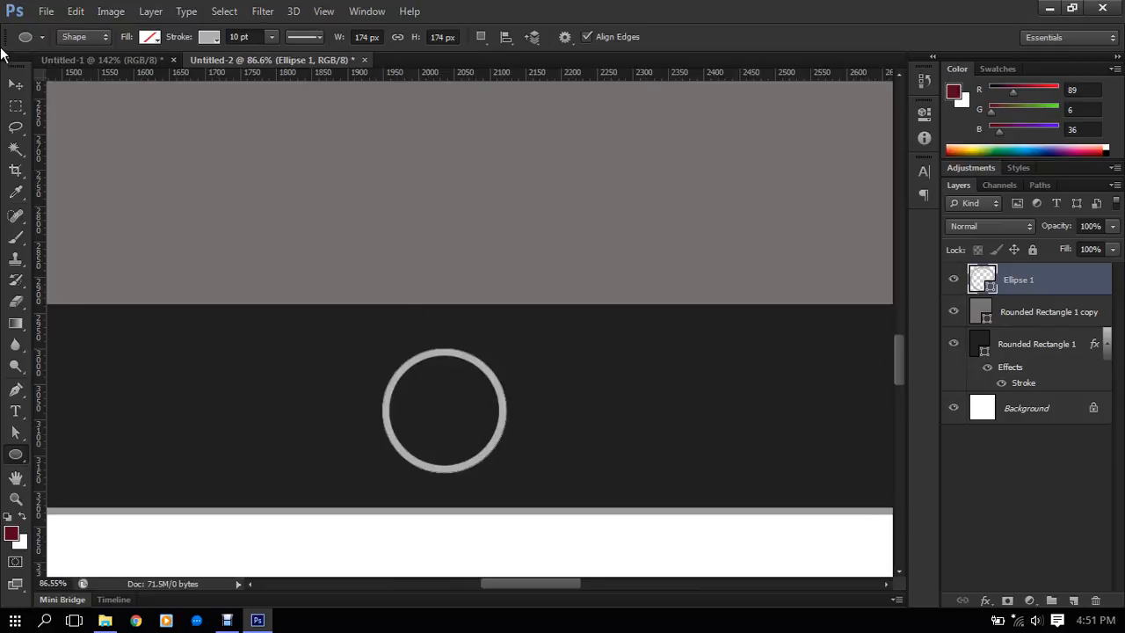
left_click(16, 84)
scroll(482, 334, "down", 6)
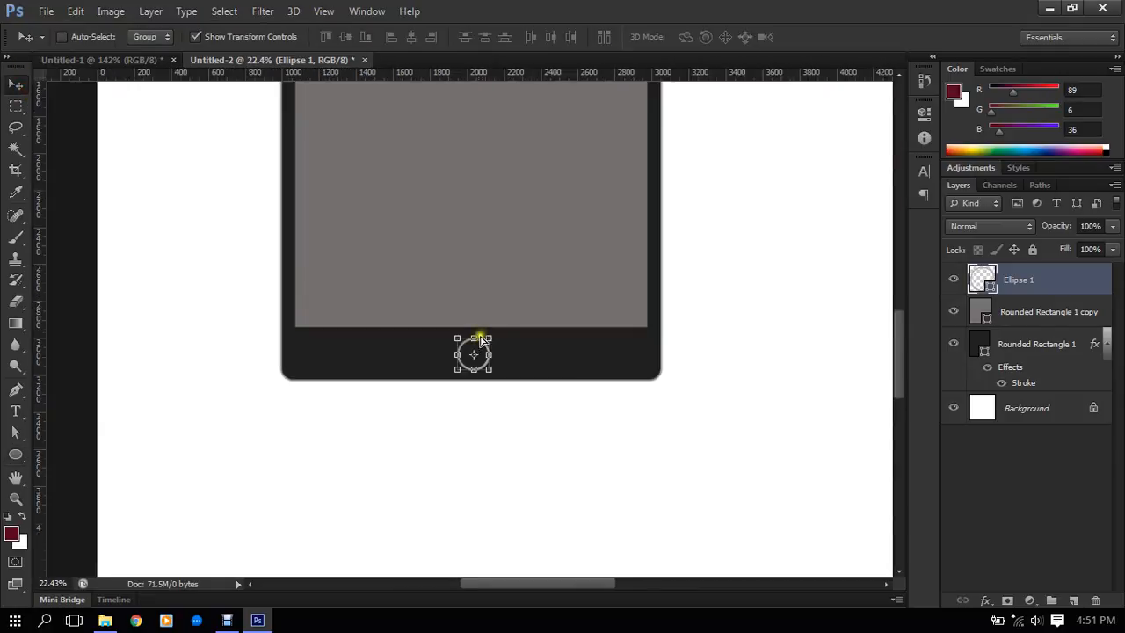
scroll(492, 358, "up", 4)
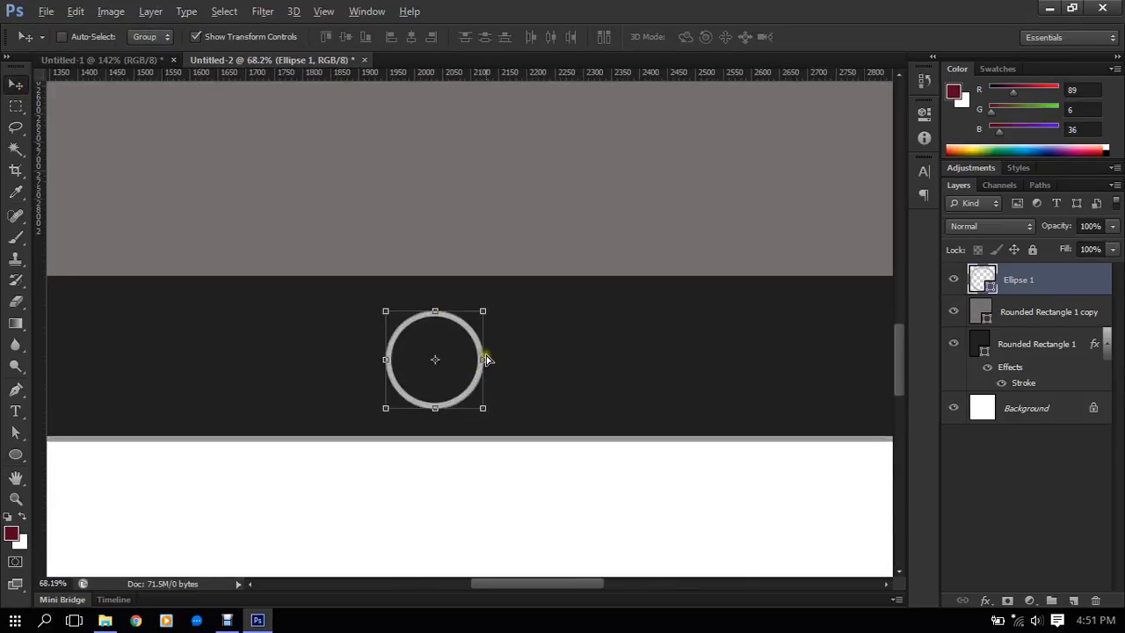
scroll(487, 358, "up", 2)
left_click(482, 424)
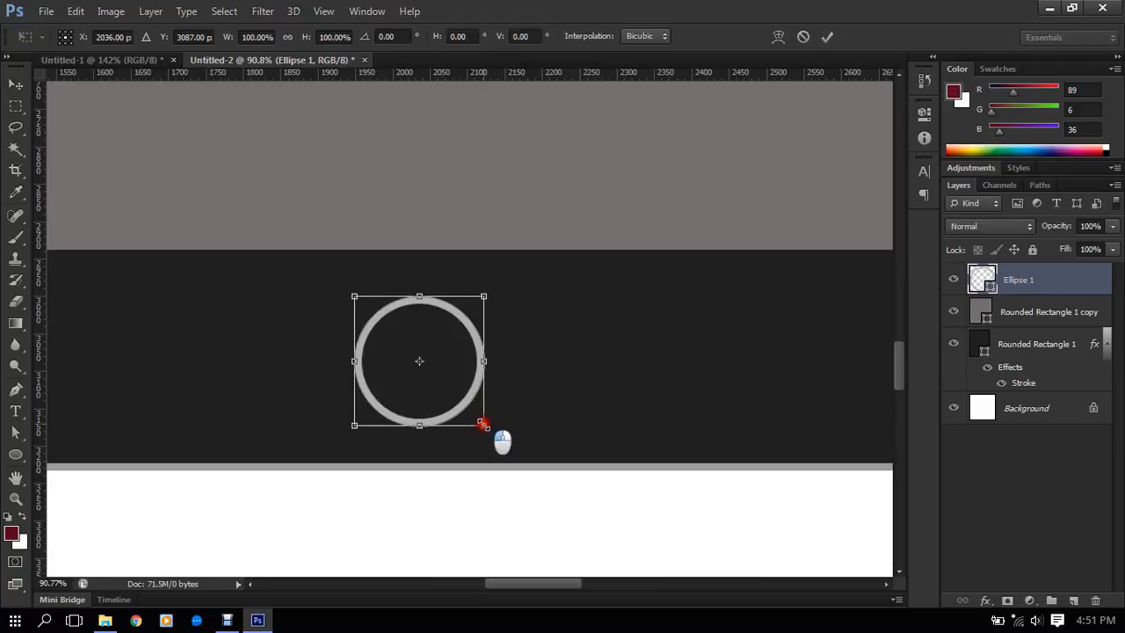
left_click_drag(482, 424, 476, 416)
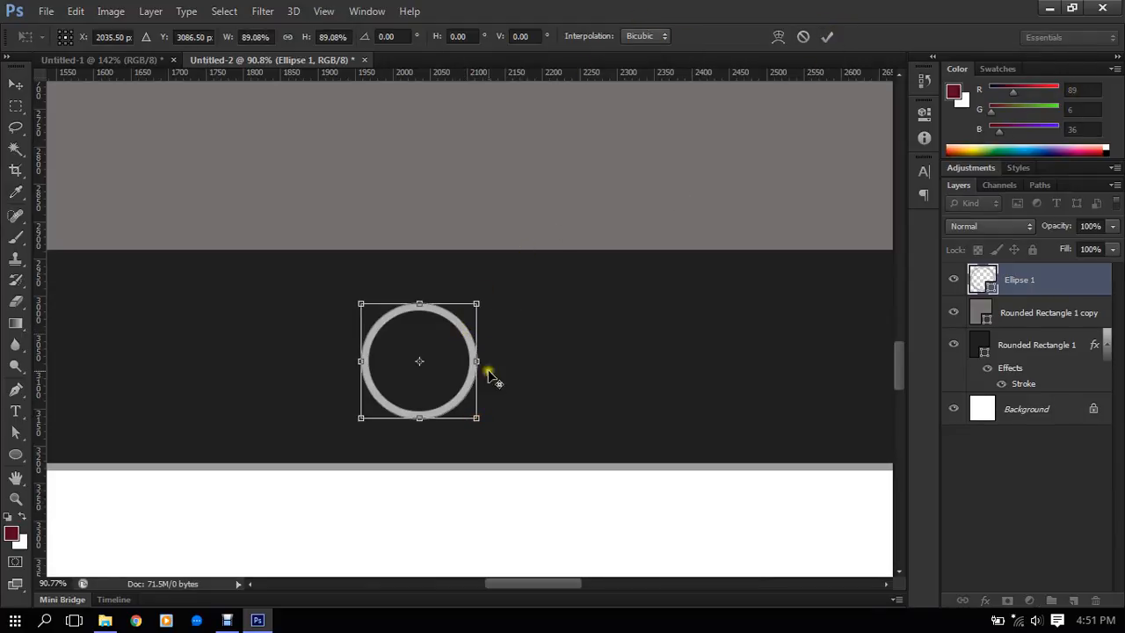
left_click_drag(476, 415, 474, 407)
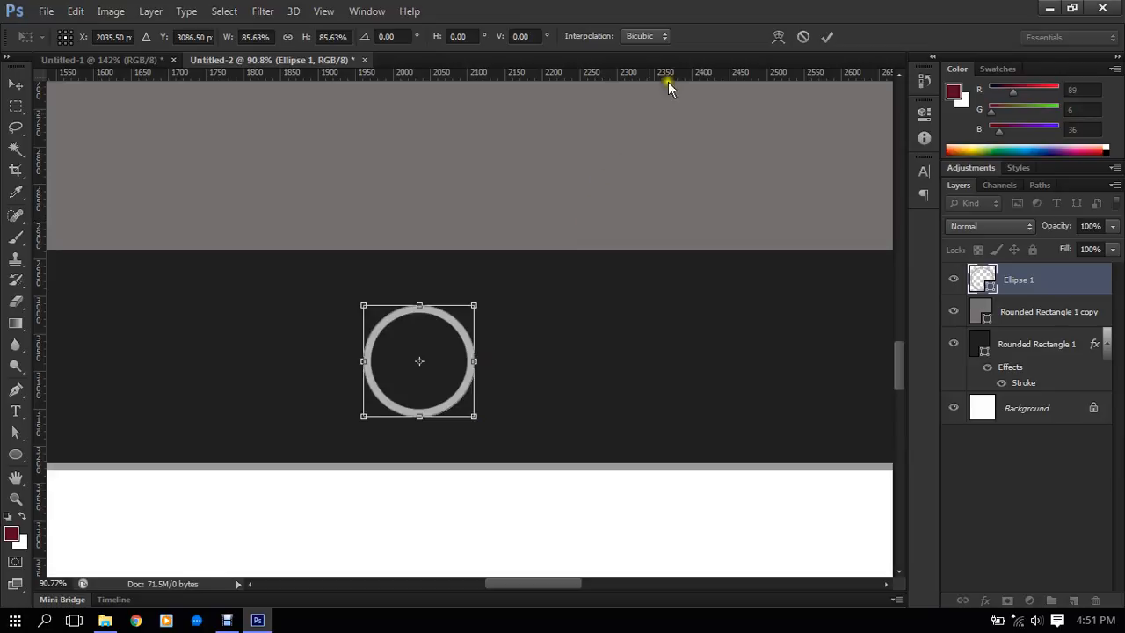
left_click(828, 37)
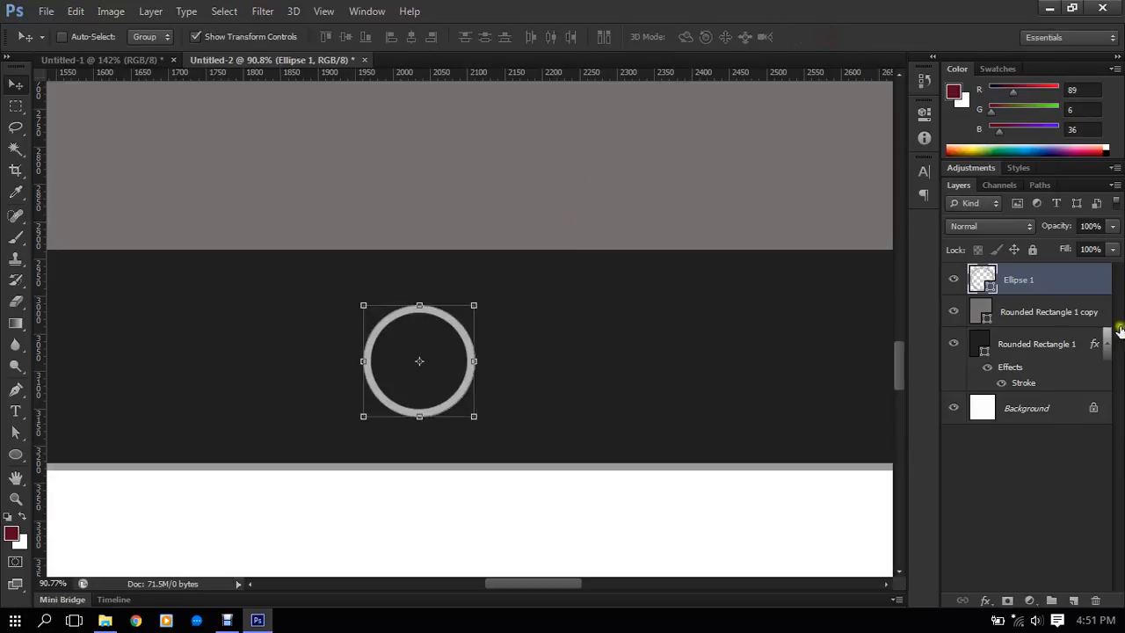
- Align the horizontal centres of the circle and the tablet body's dark rounded rectangle
scroll(167, 351, "down", 8)
scroll(279, 378, "up", 2)
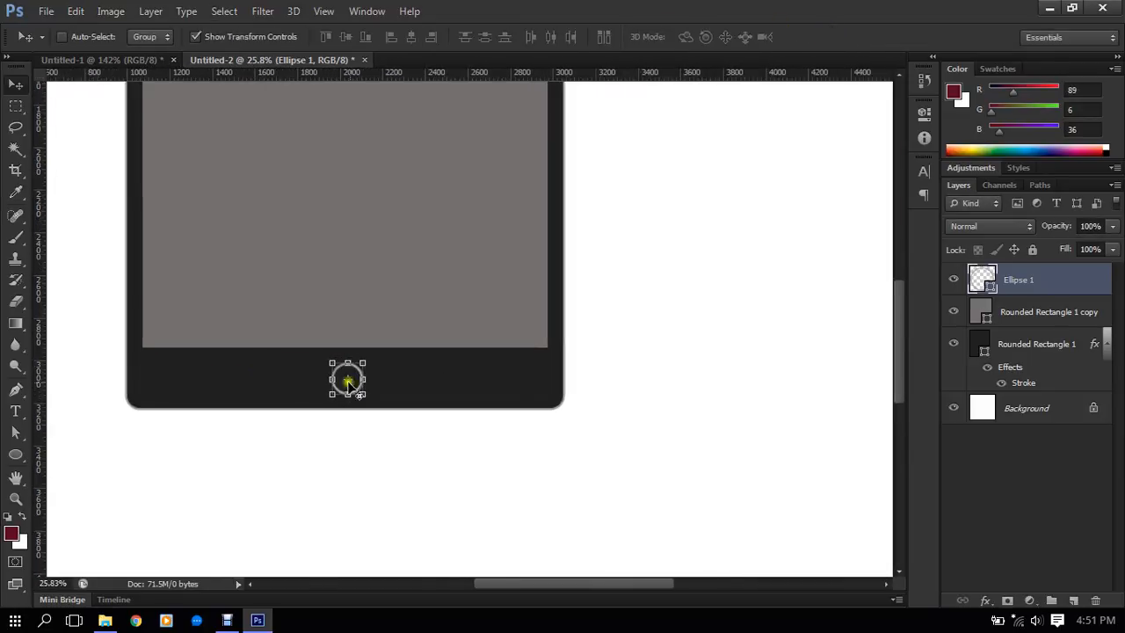
scroll(351, 387, "up", 1)
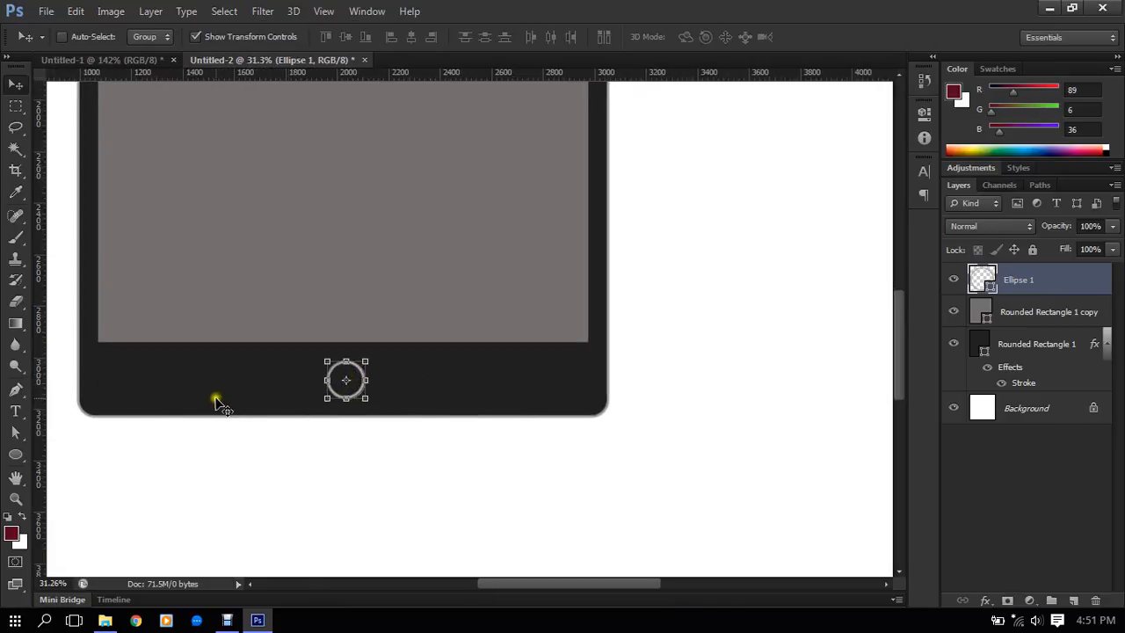
scroll(246, 394, "up", 1)
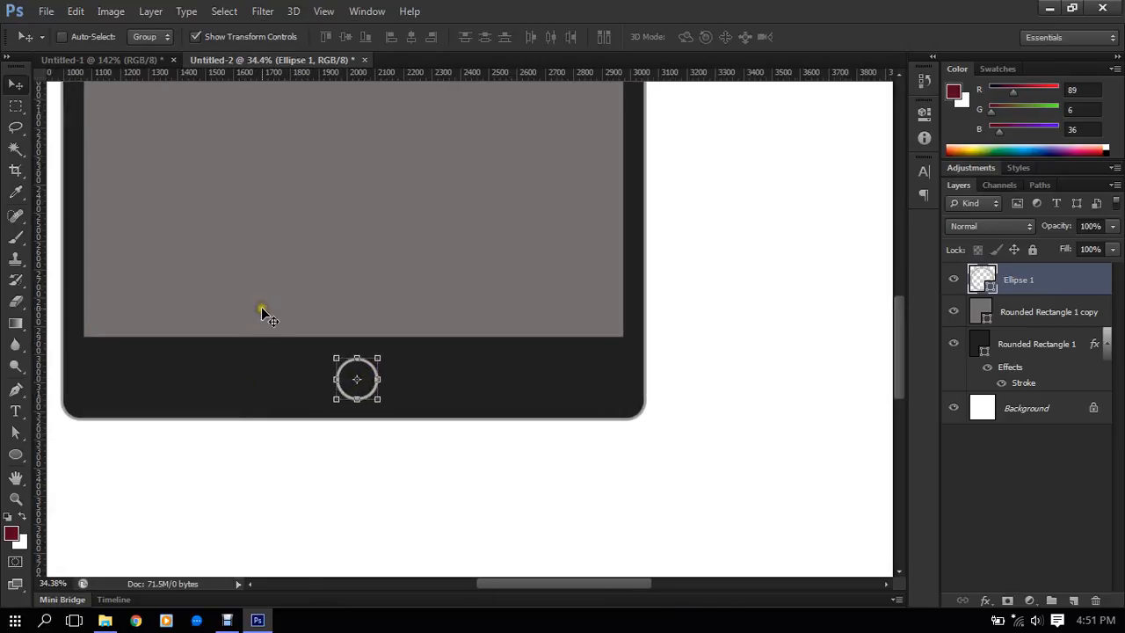
scroll(264, 314, "up", 1)
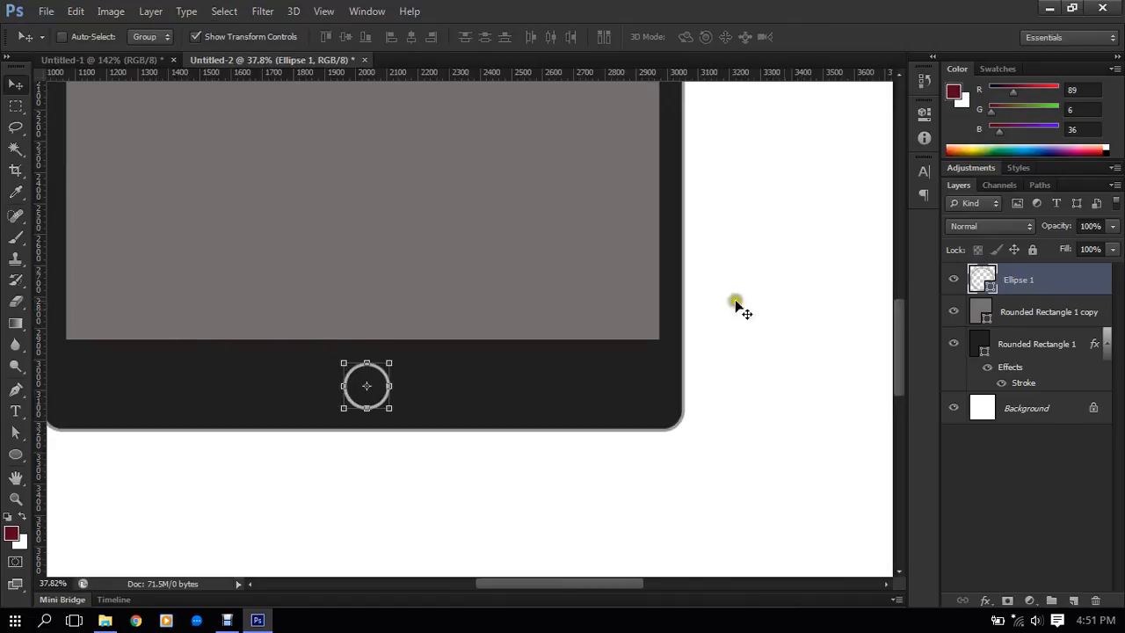
left_click(1017, 289)
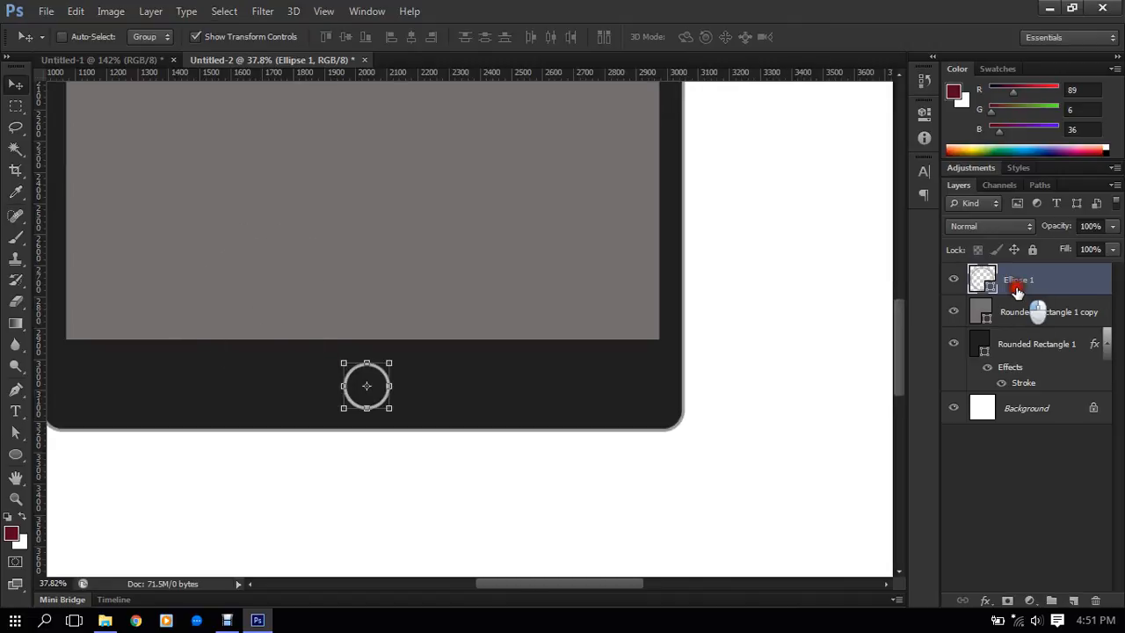
left_click(1022, 350, "ctrl")
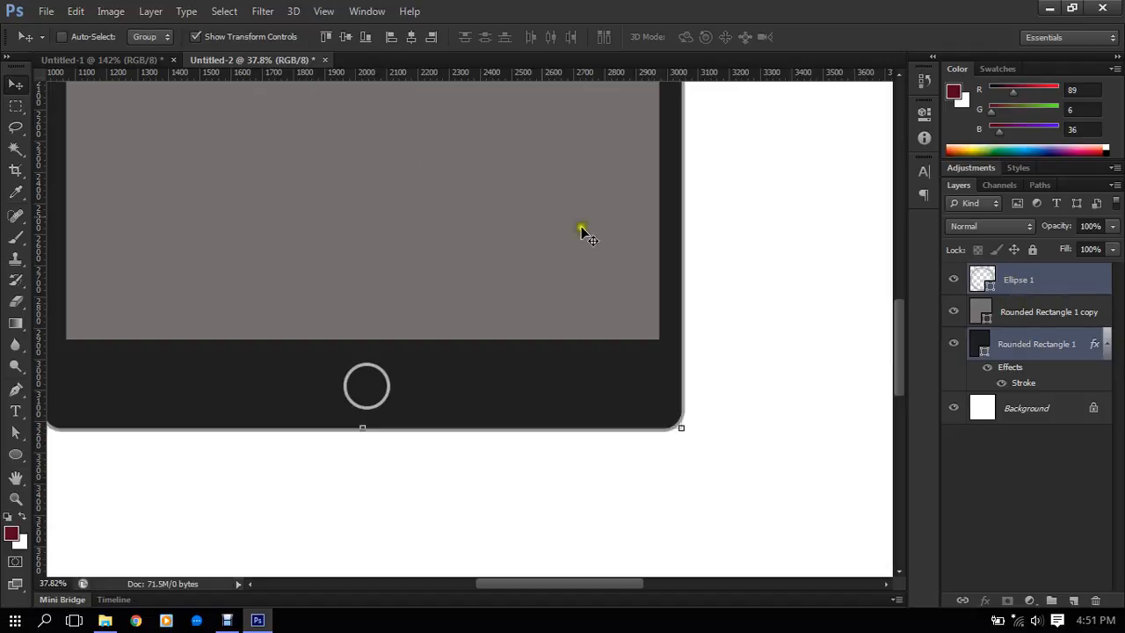
left_click(412, 37)
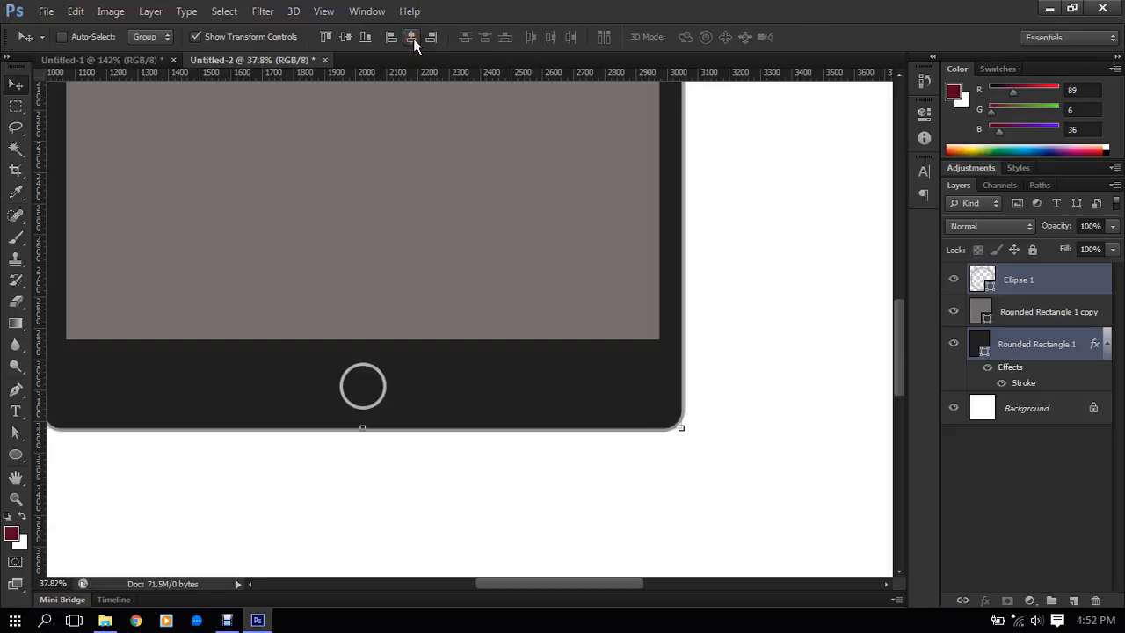
- Try a linear black-to-white gradient at 90 degrees as the stroke of the circle below the screen
scroll(378, 294, "down", 5)
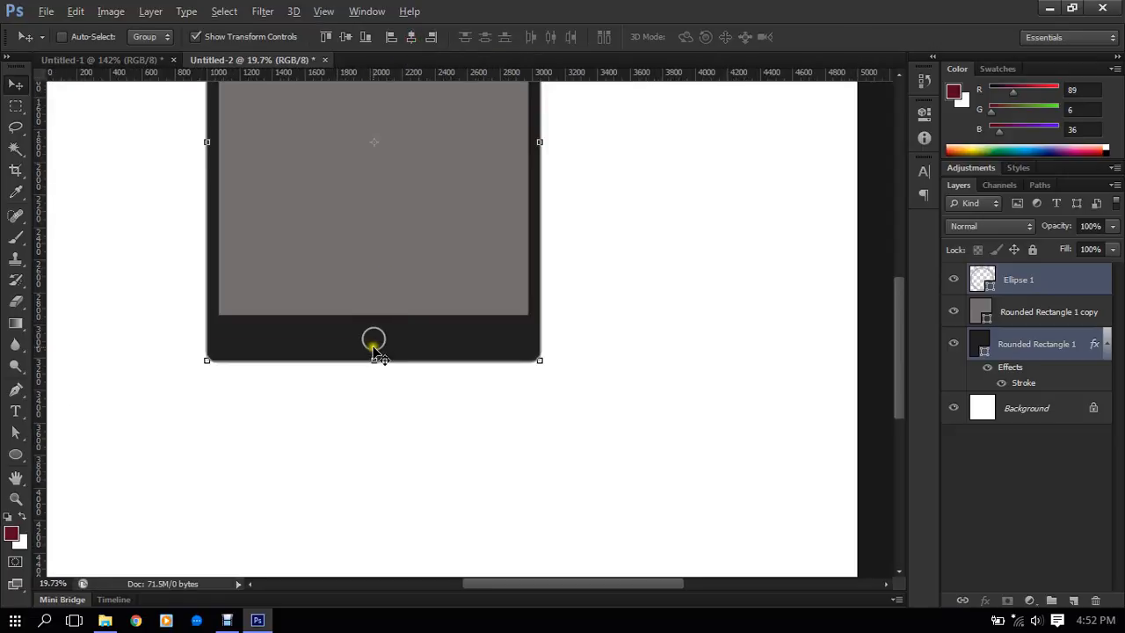
scroll(372, 343, "up", 3)
scroll(373, 344, "up", 1)
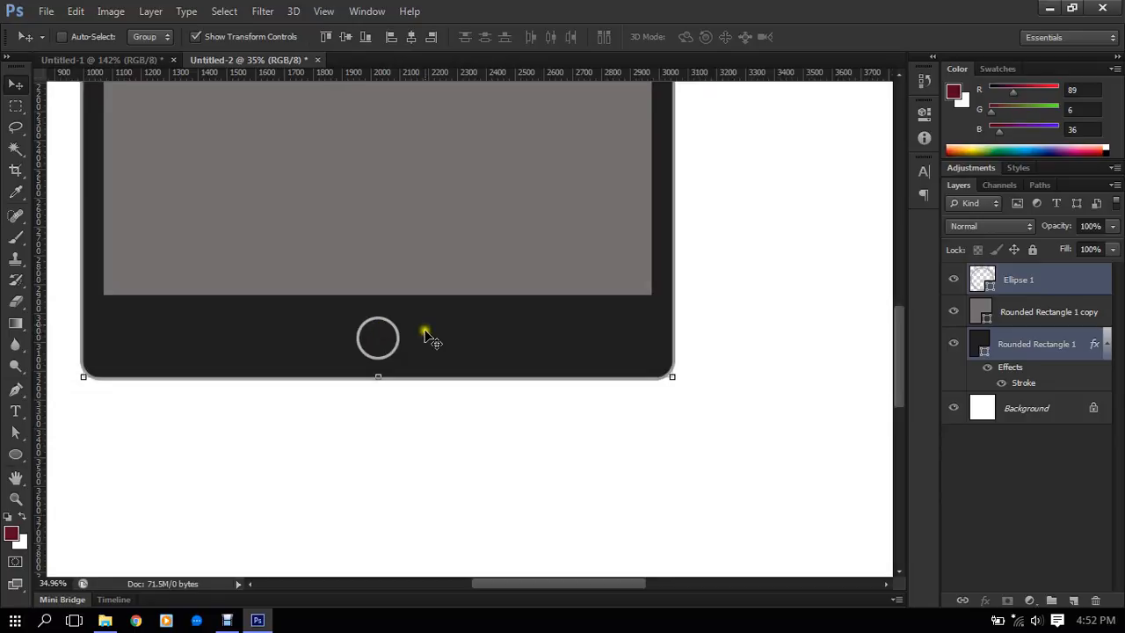
scroll(359, 331, "up", 3)
scroll(383, 339, "up", 1)
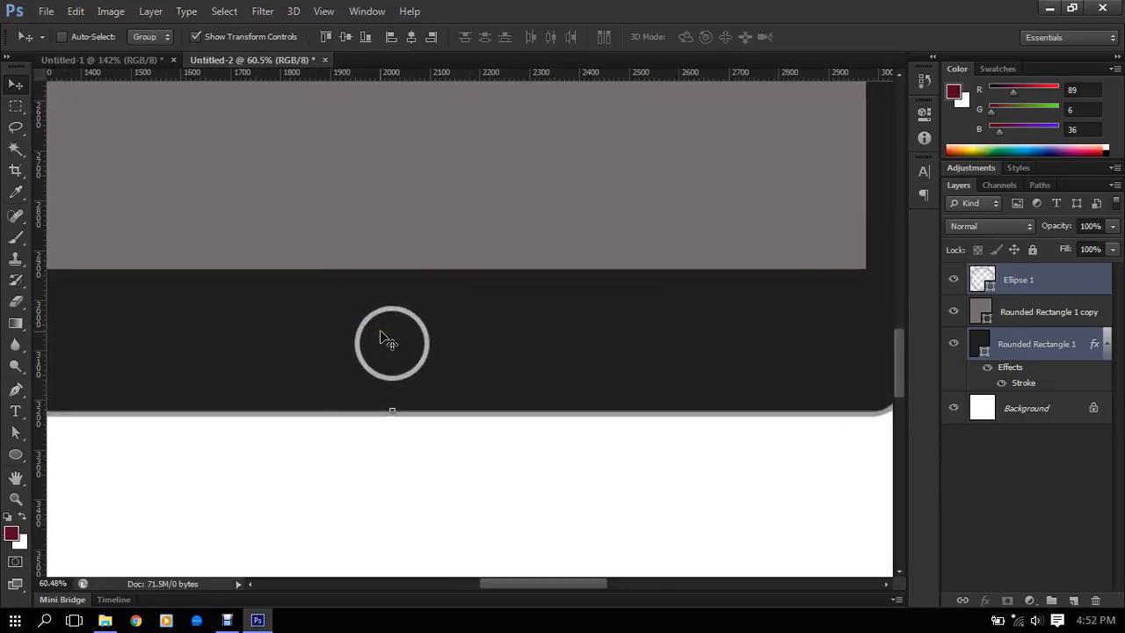
scroll(391, 329, "up", 1)
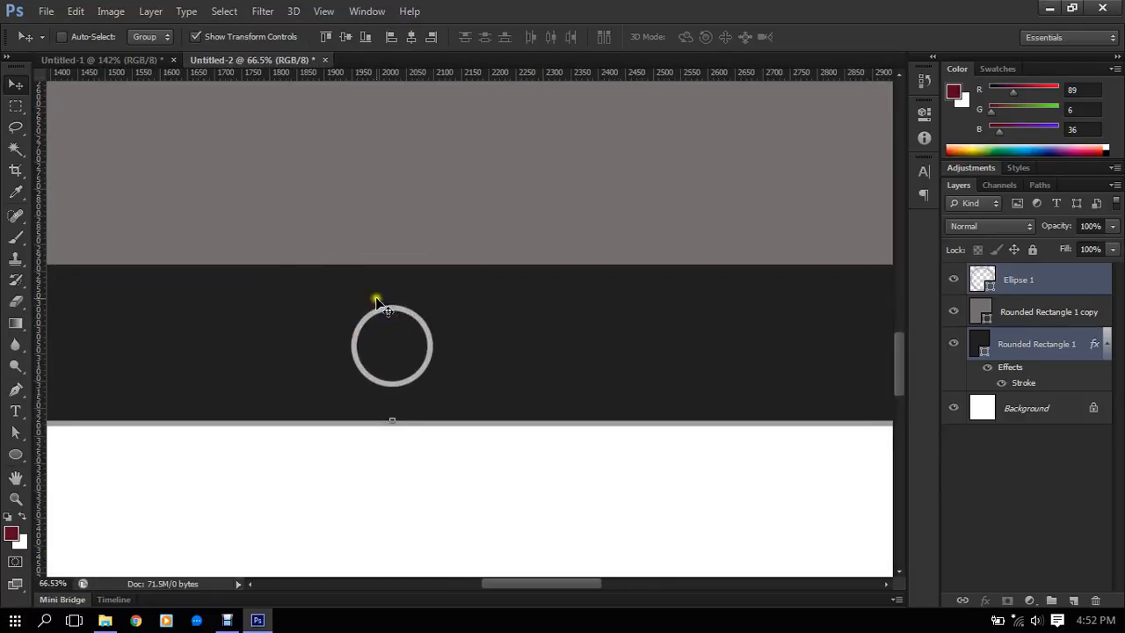
left_click(994, 285)
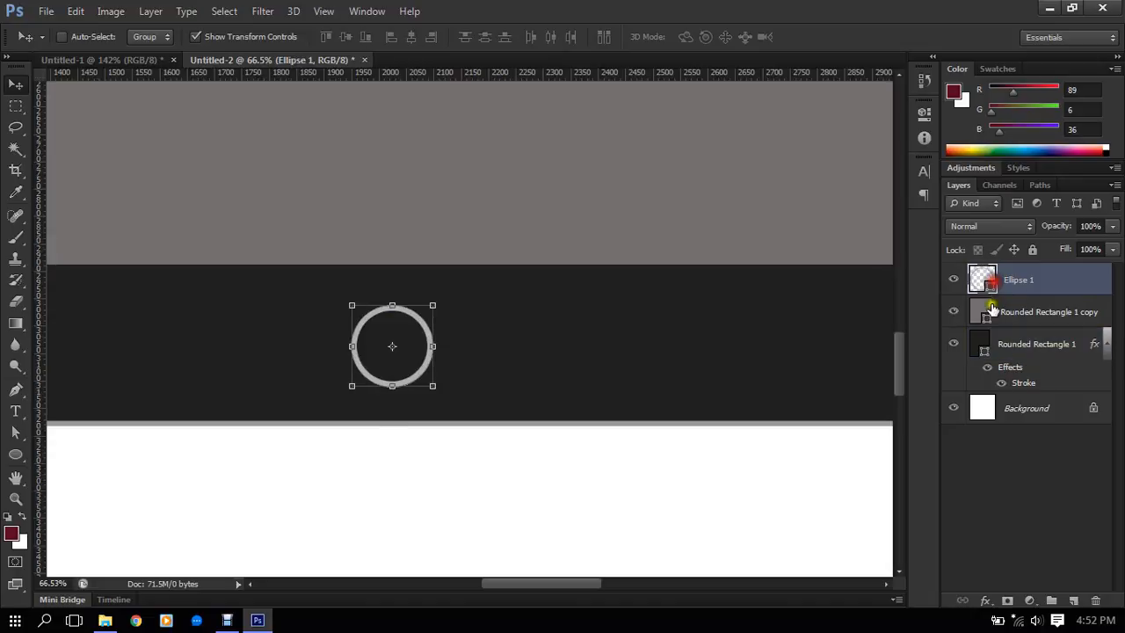
left_click(17, 456)
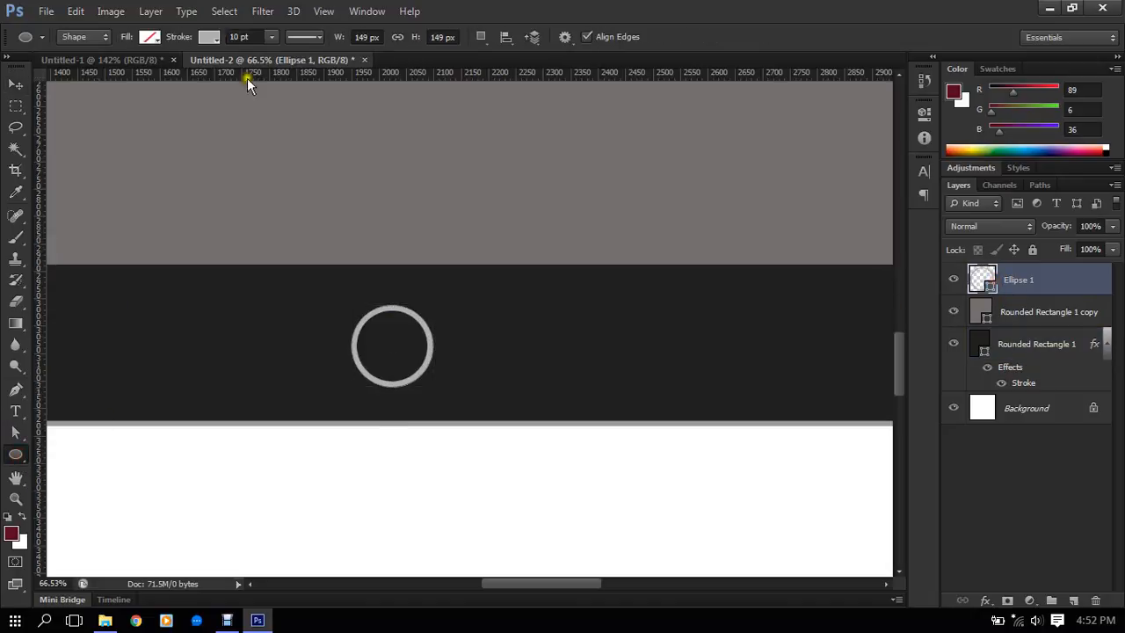
left_click(211, 37)
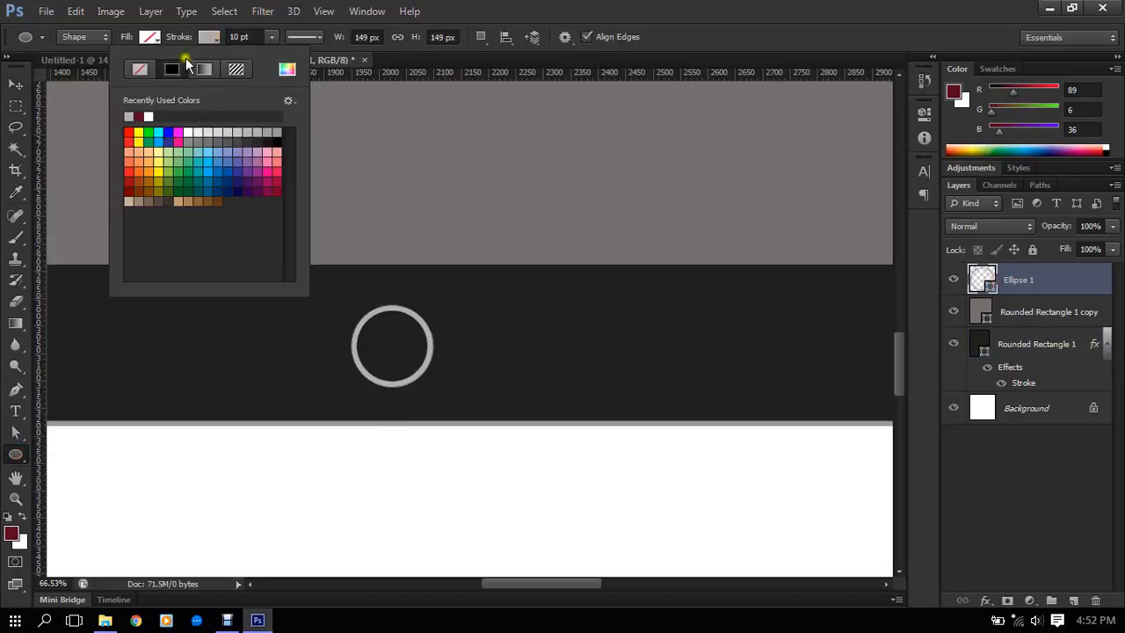
left_click(205, 69)
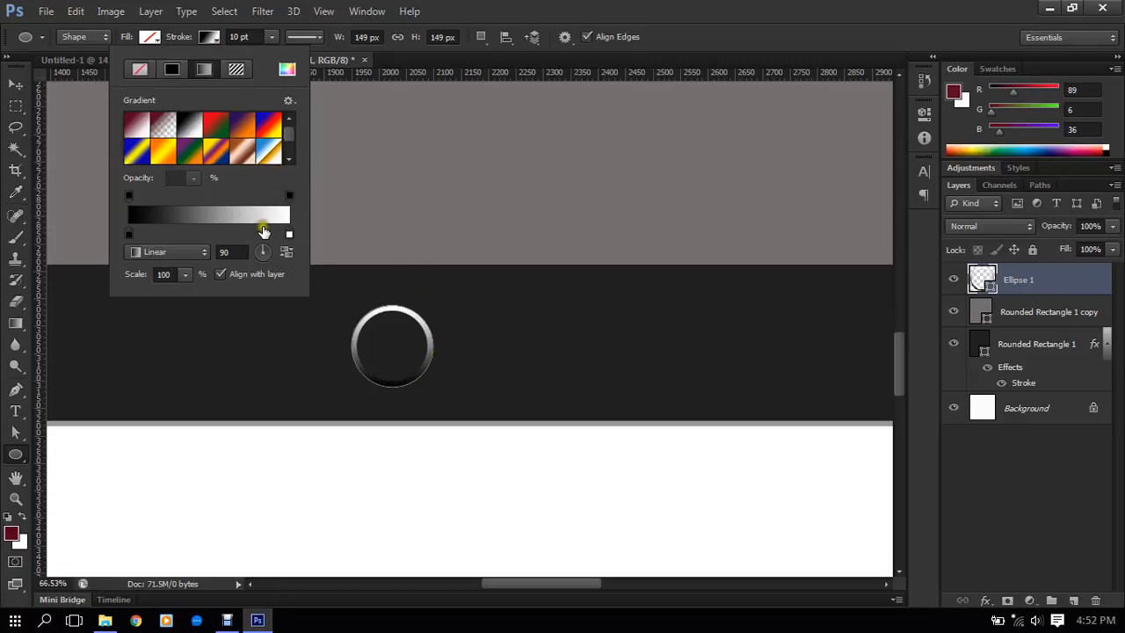
- Try to adjust the colour stops of the circle's stroke gradient, and undo the gradient stroke
mouse_move(124, 235)
left_mouse_down()
mouse_move(166, 235)
mouse_move(123, 236)
left_mouse_up()
left_click_drag(287, 233, 370, 230)
mouse_move(135, 198)
left_mouse_down()
mouse_move(168, 205)
mouse_move(137, 203)
left_mouse_up()
mouse_move(130, 233)
left_mouse_down()
mouse_move(161, 236)
mouse_move(31, 236)
left_mouse_up()
left_click(279, 75)
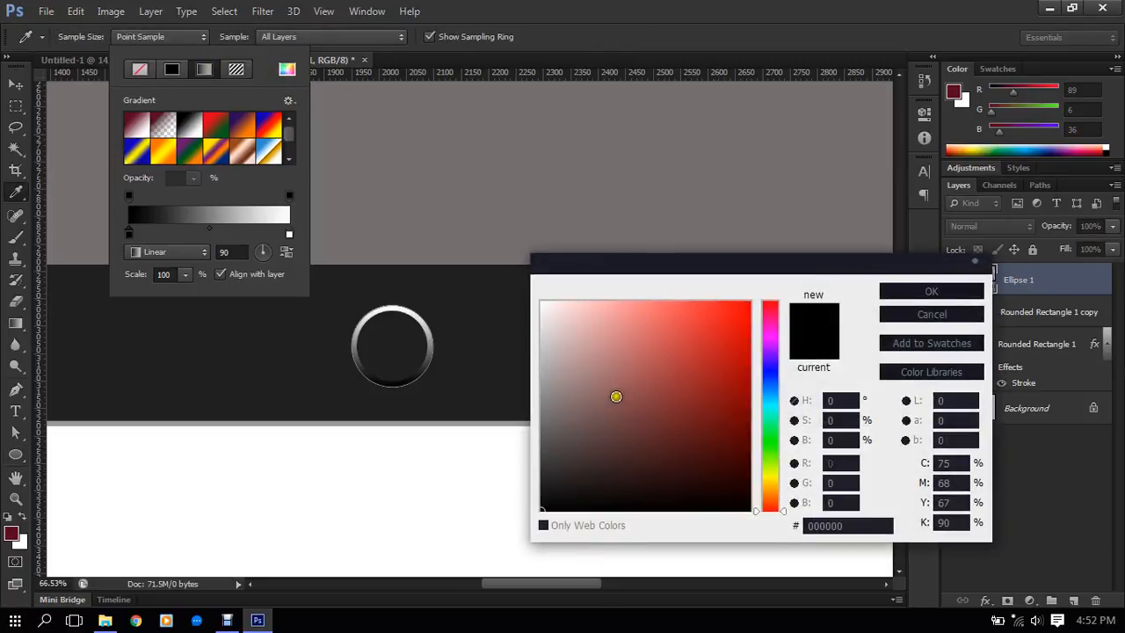
left_click(911, 316)
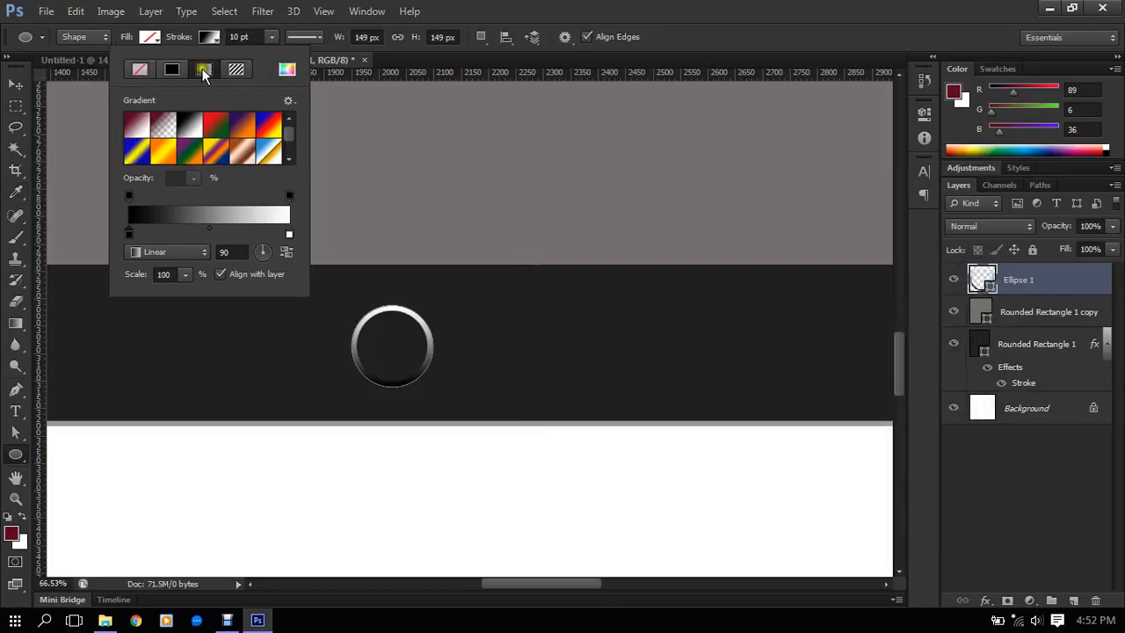
left_click(211, 40)
key("ctrl+z")
- Examine the whole tablet and the dark border above the gray screen
scroll(358, 238, "down", 9)
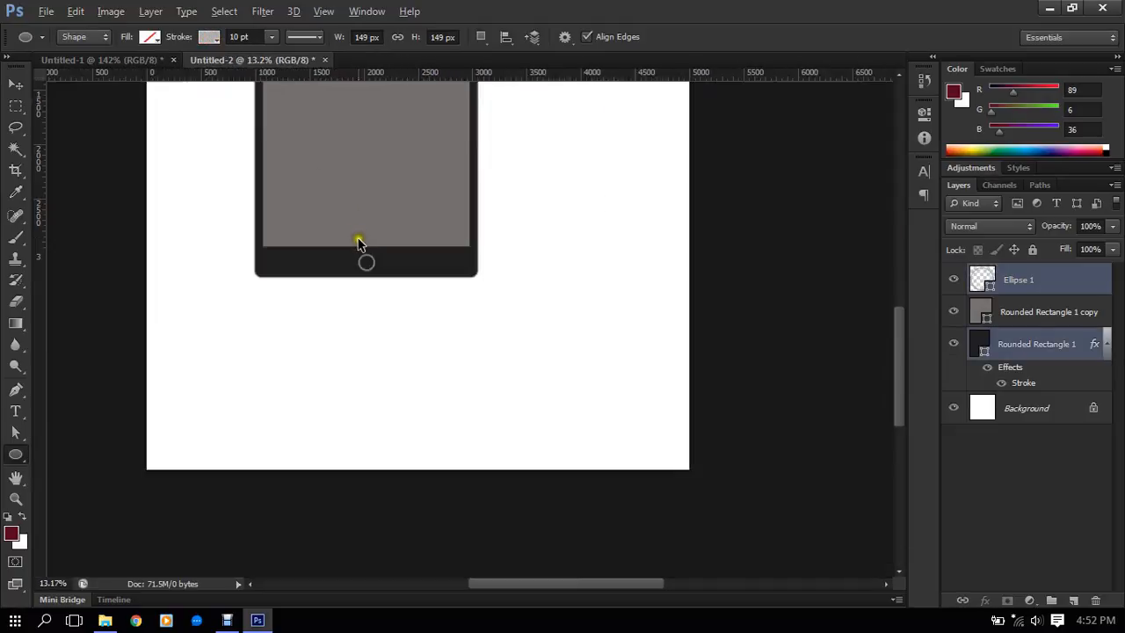
scroll(393, 274, "up", 4)
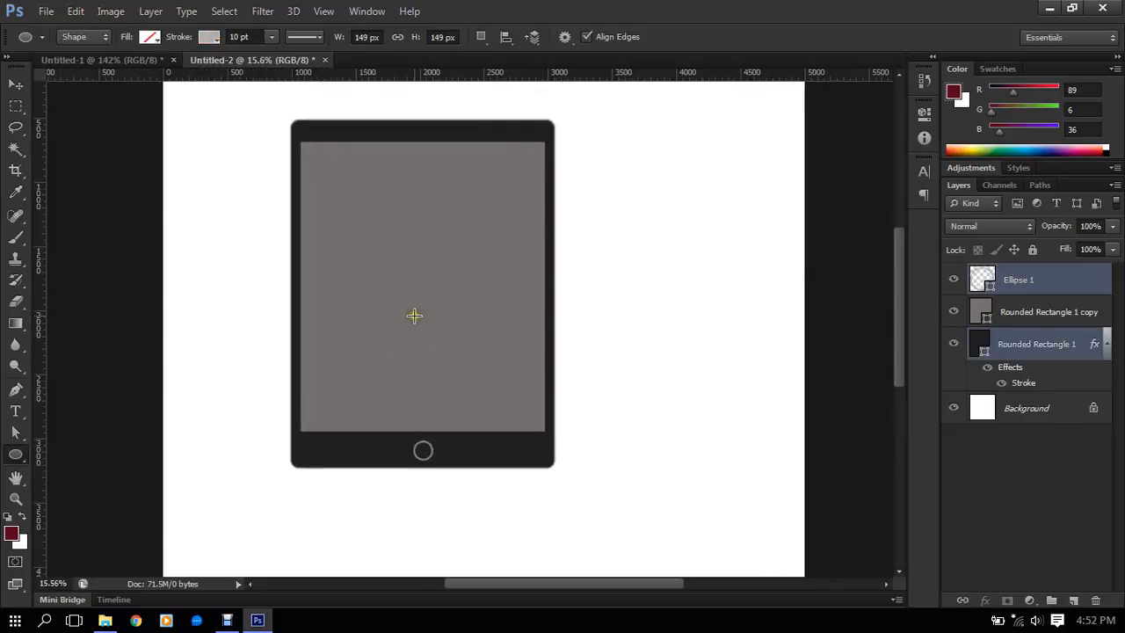
scroll(425, 339, "up", 1)
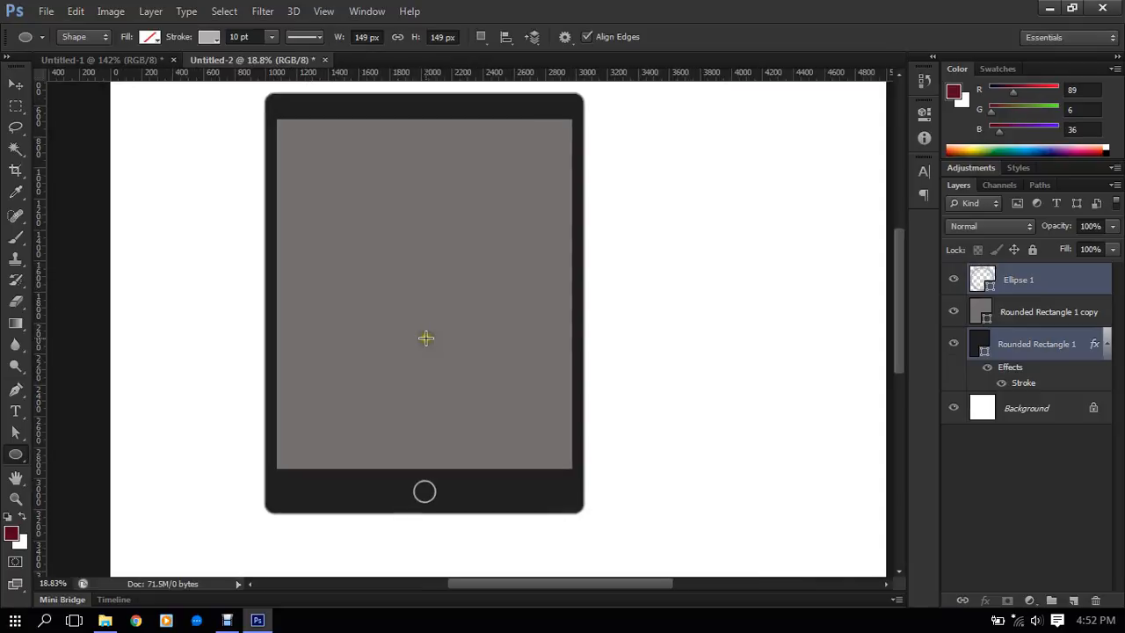
scroll(440, 264, "up", 2)
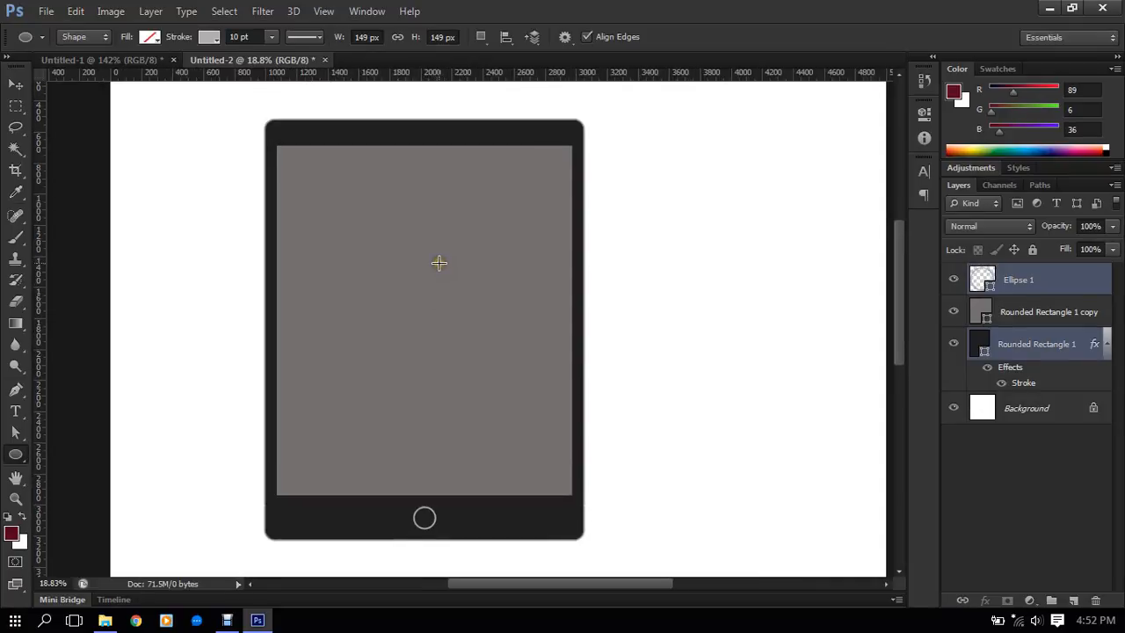
scroll(430, 138, "up", 3)
scroll(430, 141, "up", 2)
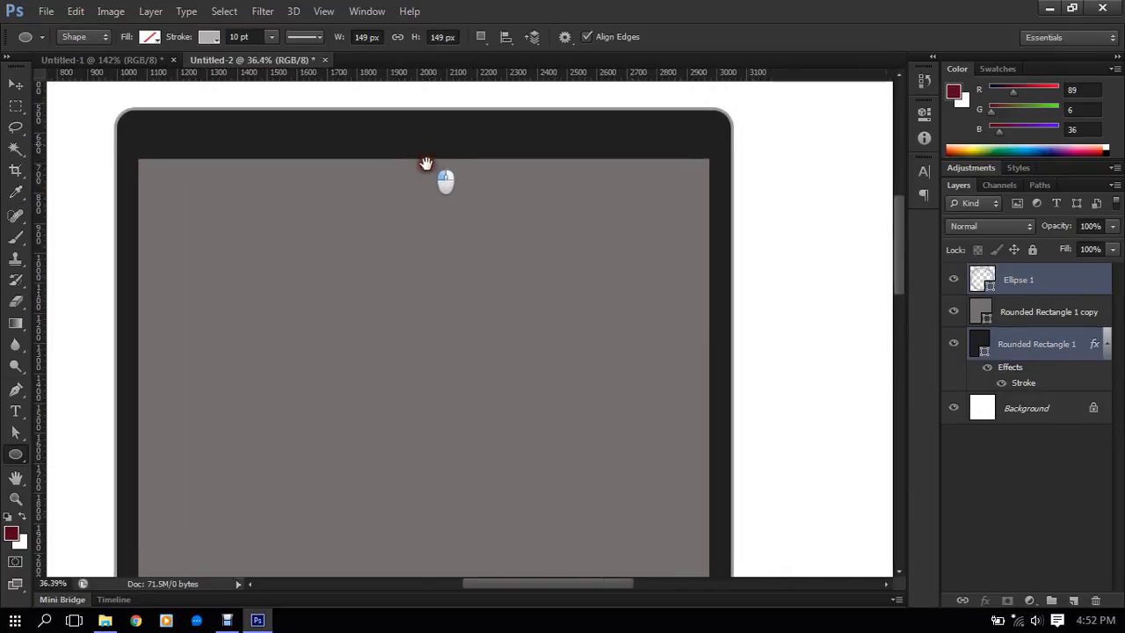
scroll(414, 167, "up", 2)
scroll(399, 168, "up", 1)
scroll(425, 163, "up", 1)
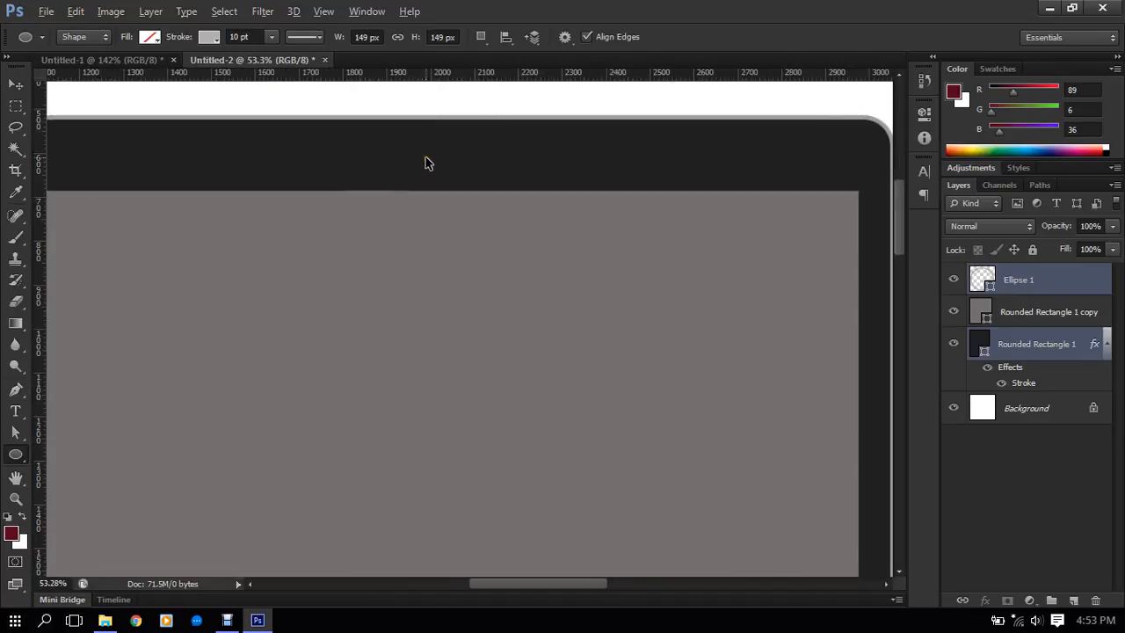
scroll(426, 163, "up", 1)
- Rename the Ellipse 1 layer as Button
left_click(1029, 291)
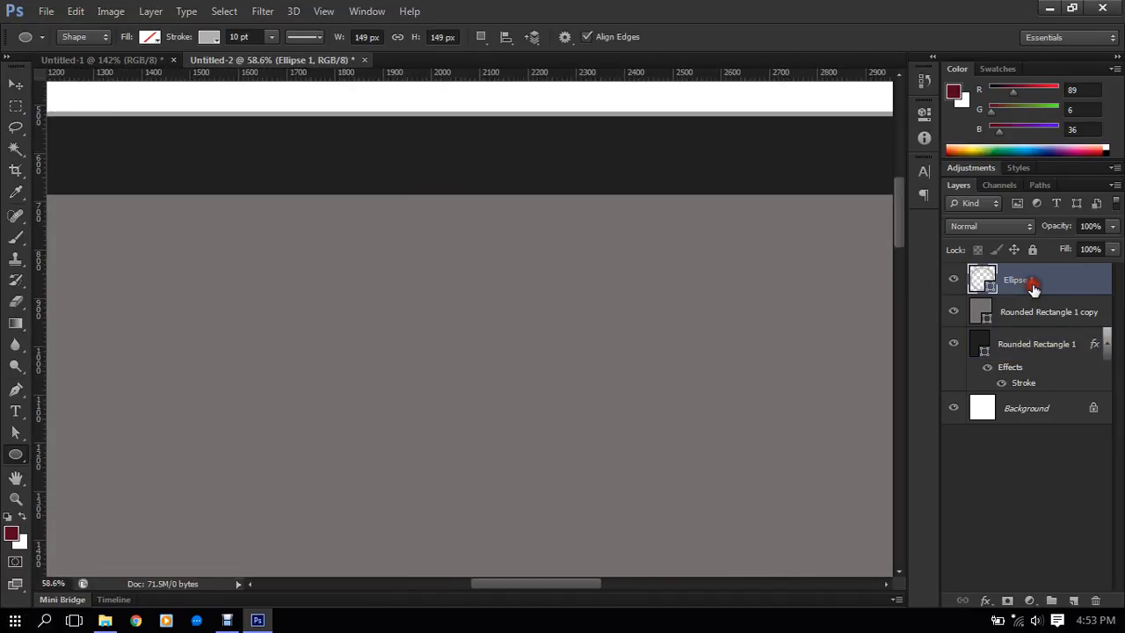
double_click(1020, 282)
type("Button")
key("Return")
- Draw a thin rounded rectangle about 361 px wide and 25 px high in the dark border above the gray screen
scroll(479, 151, "up", 1)
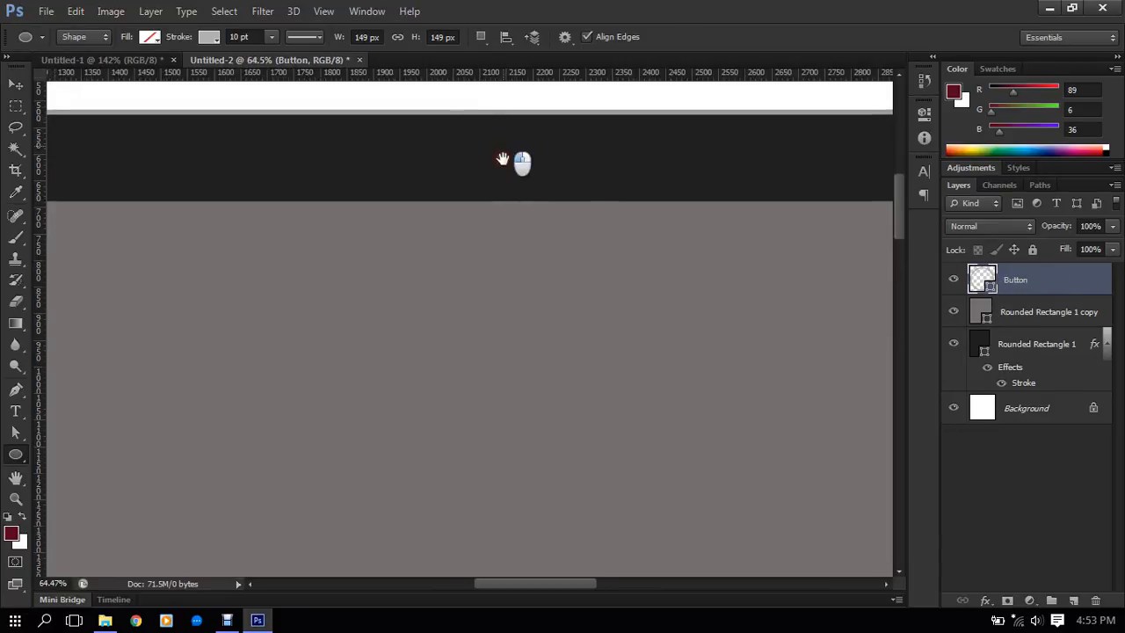
scroll(502, 159, "up", 1)
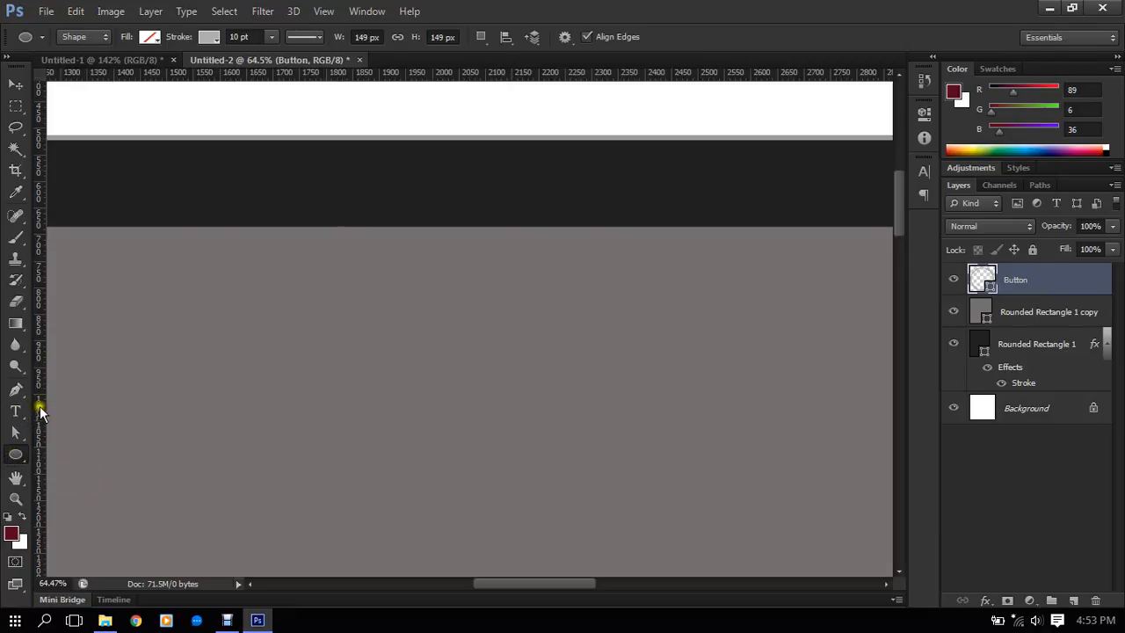
right_click(19, 457)
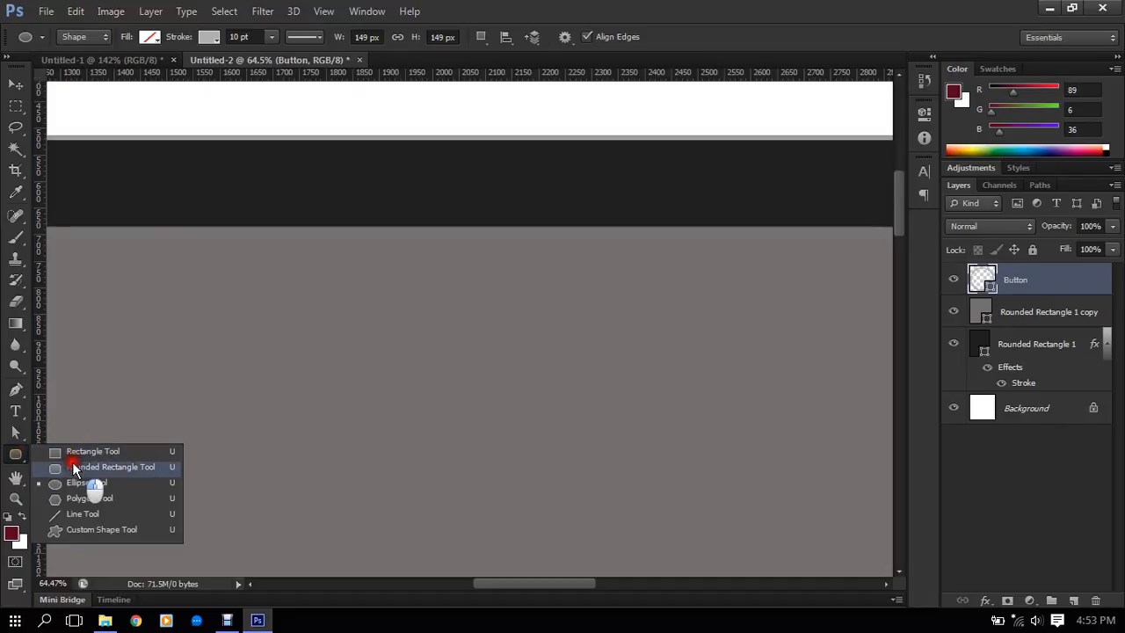
left_click(72, 464)
left_click_drag(375, 169, 561, 180)
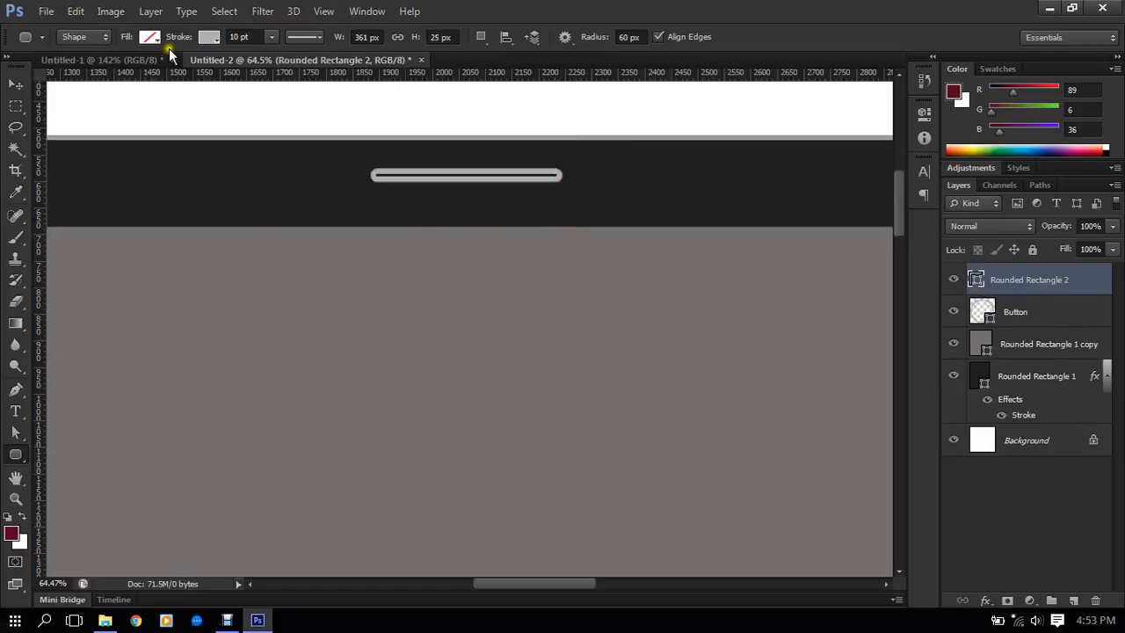
- Remove the speaker slot's stroke and fill it with gray #9b9b9b sampled from the tablet's outline
left_click(211, 37)
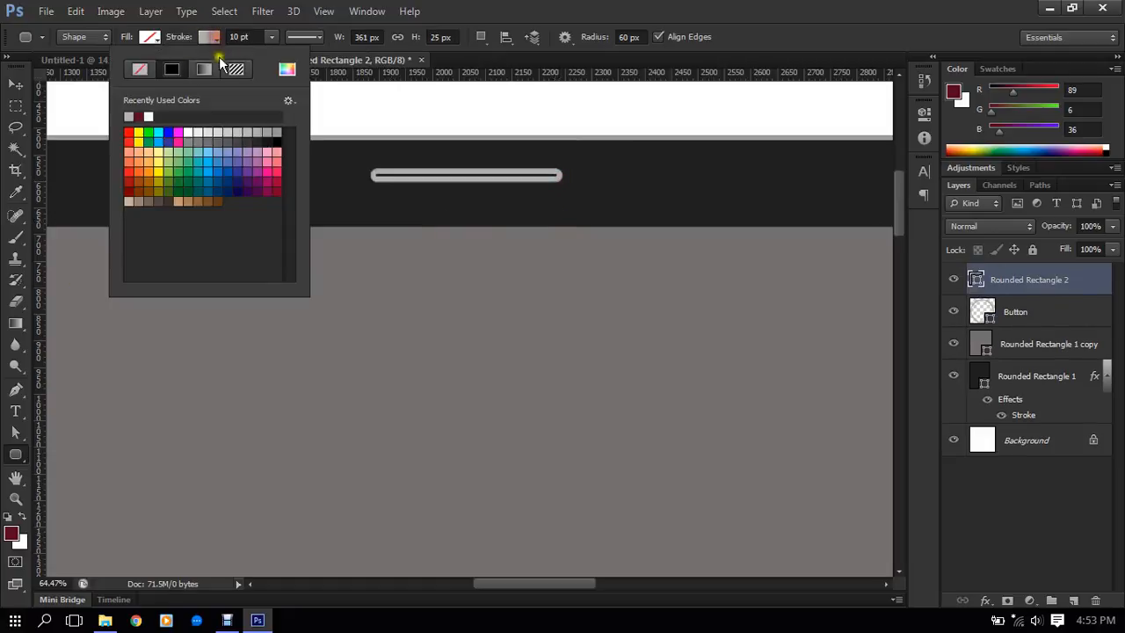
left_click(149, 67)
left_click(155, 37)
left_click(155, 36)
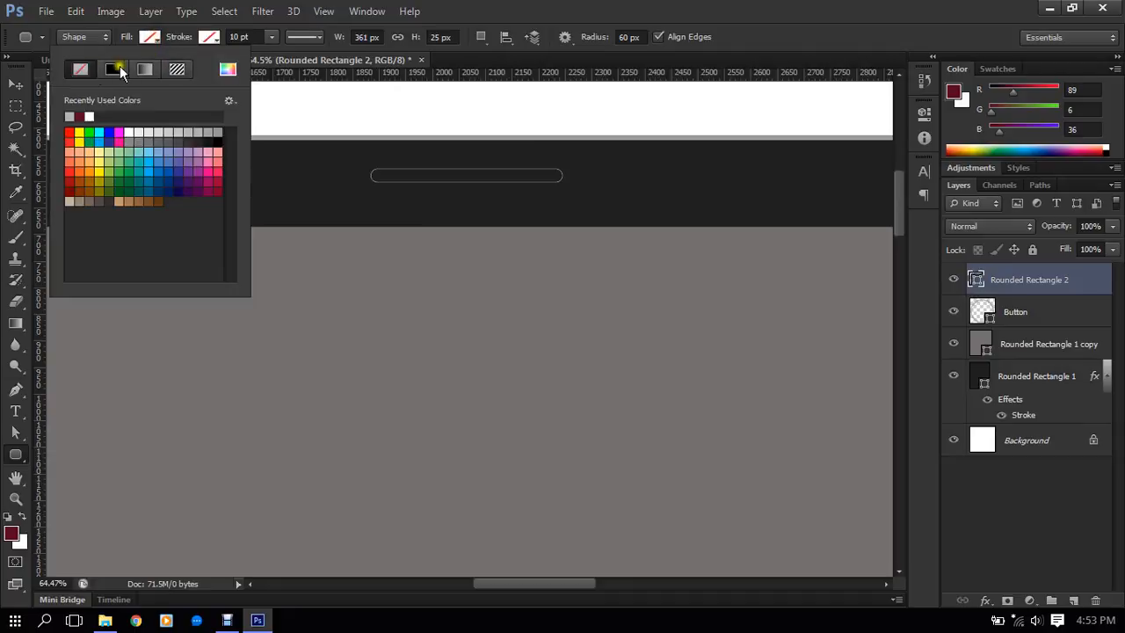
left_click(227, 69)
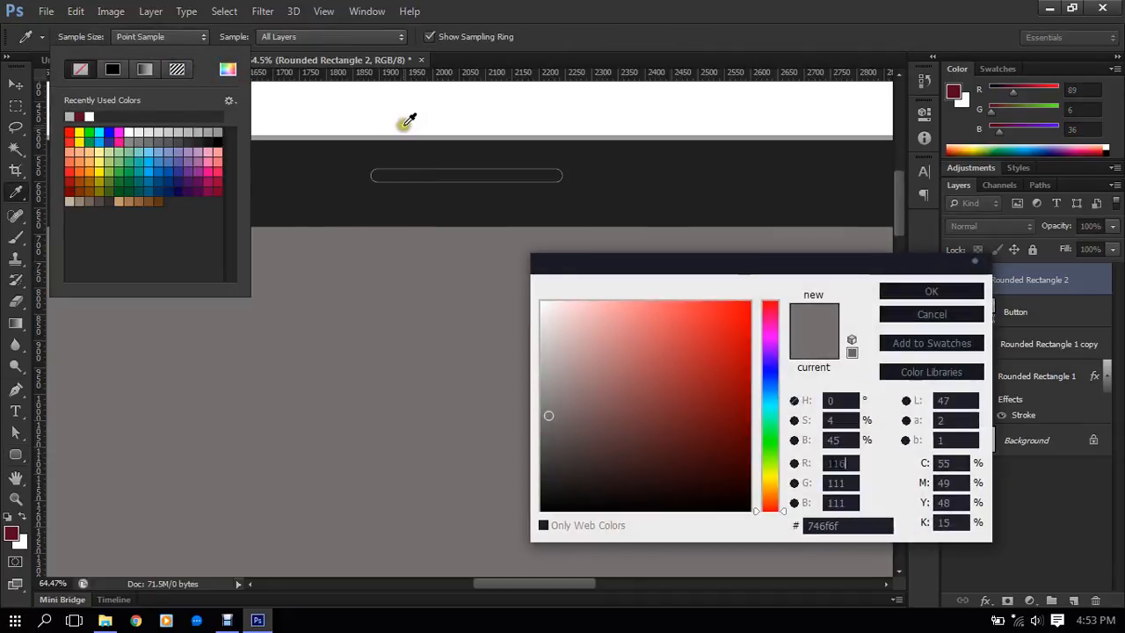
left_click(404, 136)
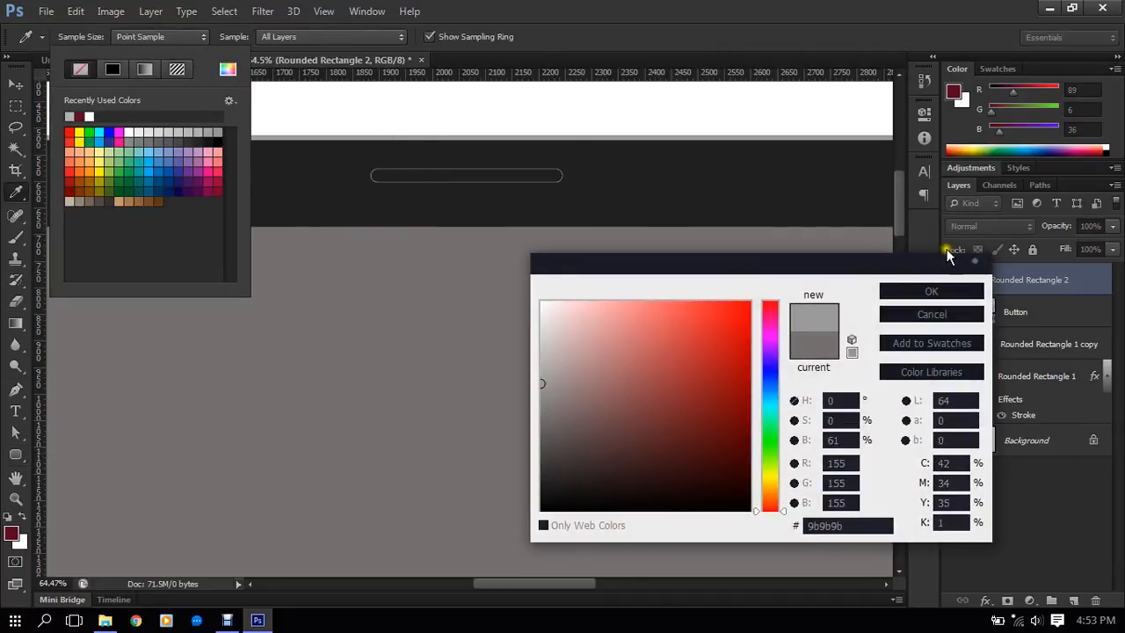
left_click(938, 285)
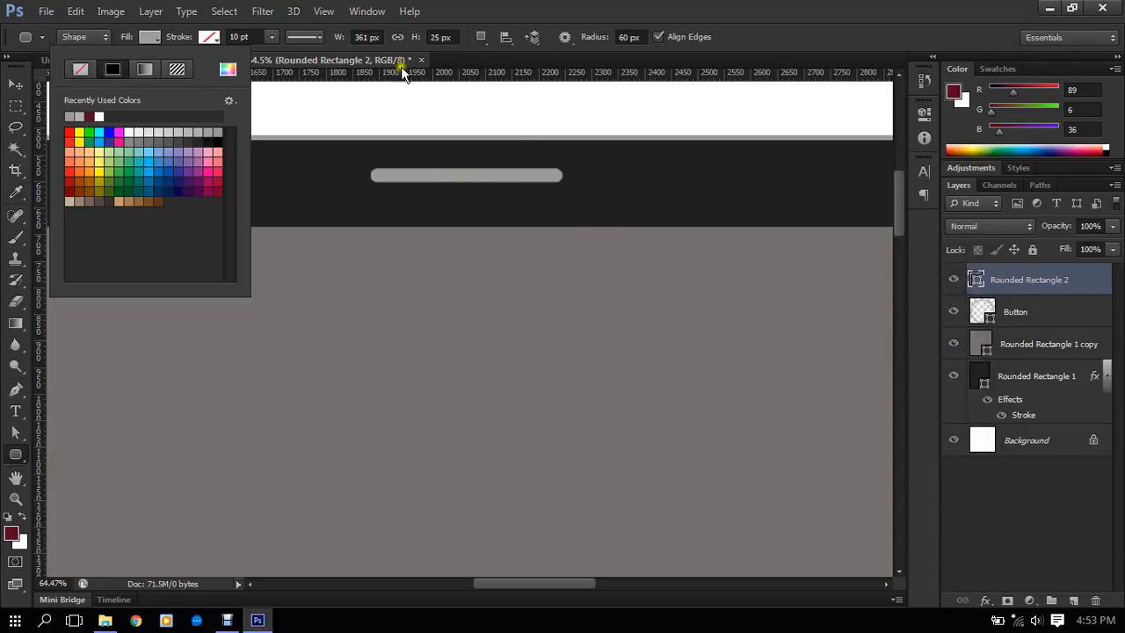
left_click(160, 38)
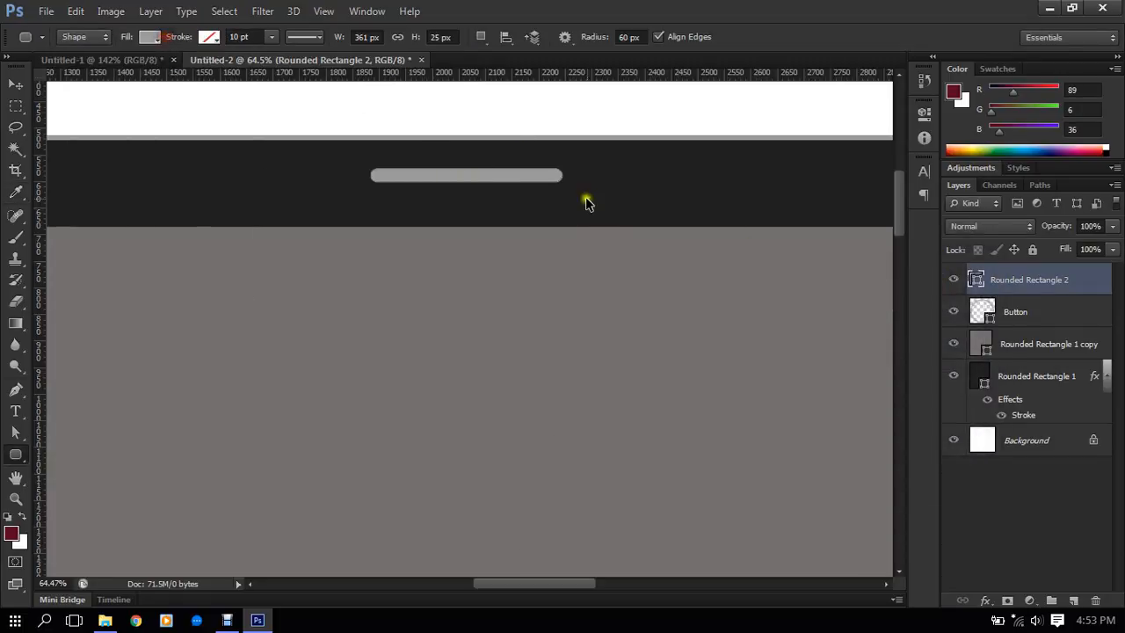
- Narrow the speaker slot symmetrically about its centre to about 307 px wide
scroll(585, 198, "down", 4)
scroll(573, 192, "up", 4)
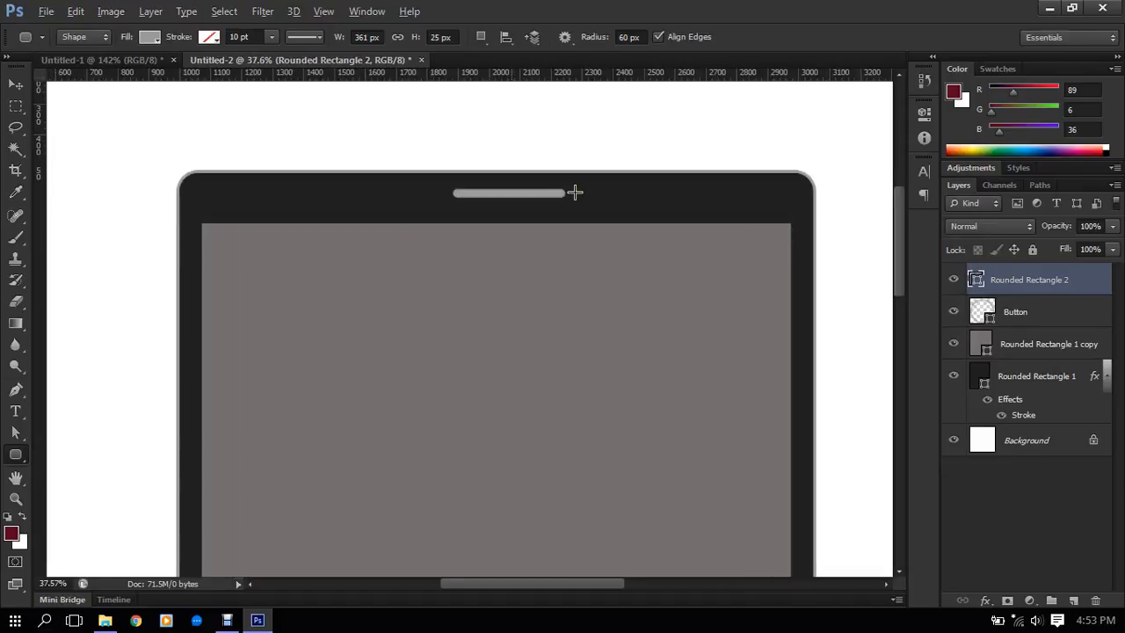
scroll(574, 193, "up", 2)
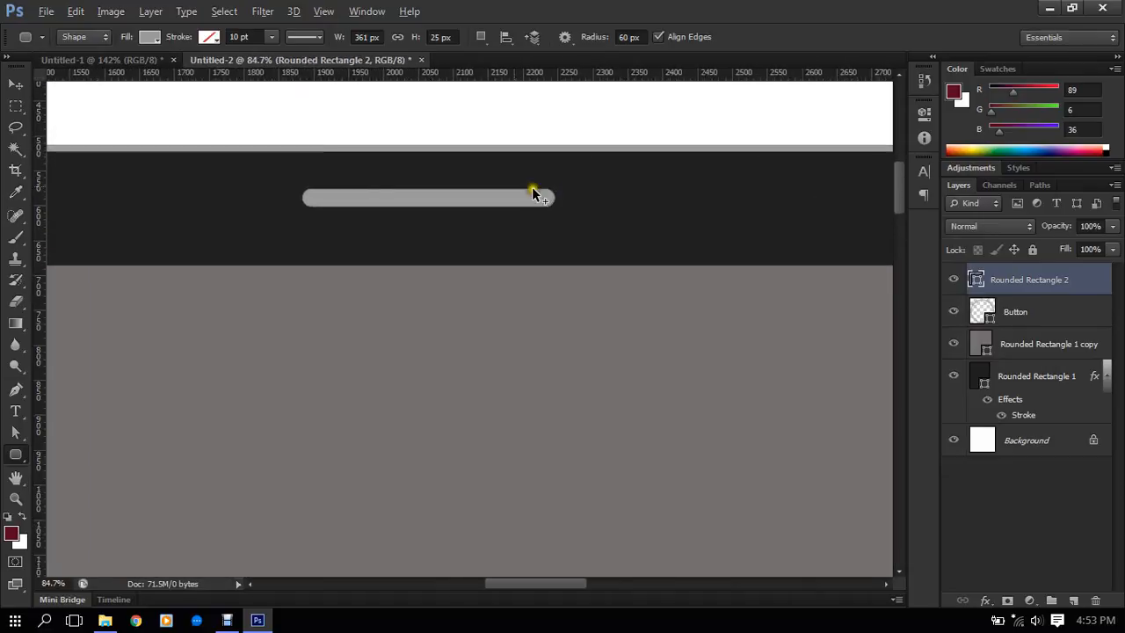
left_click(16, 84)
left_click_drag(554, 197, 541, 195)
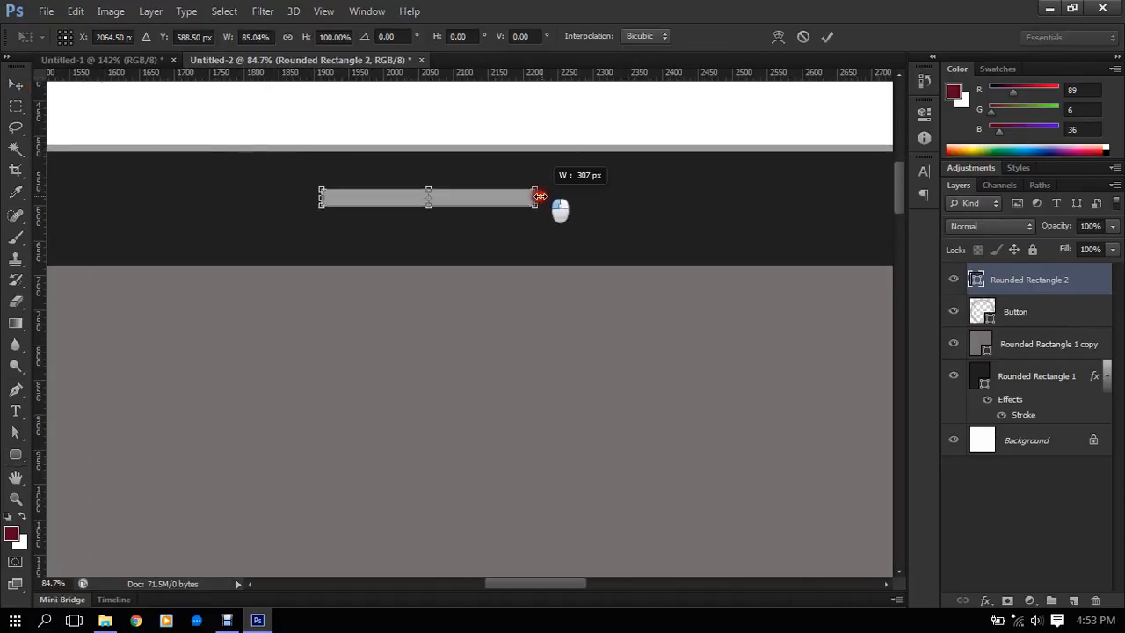
left_click(828, 35)
- Centre the speaker slot horizontally on the tablet body, Rounded Rectangle 1
scroll(433, 243, "down", 1)
scroll(431, 239, "down", 5)
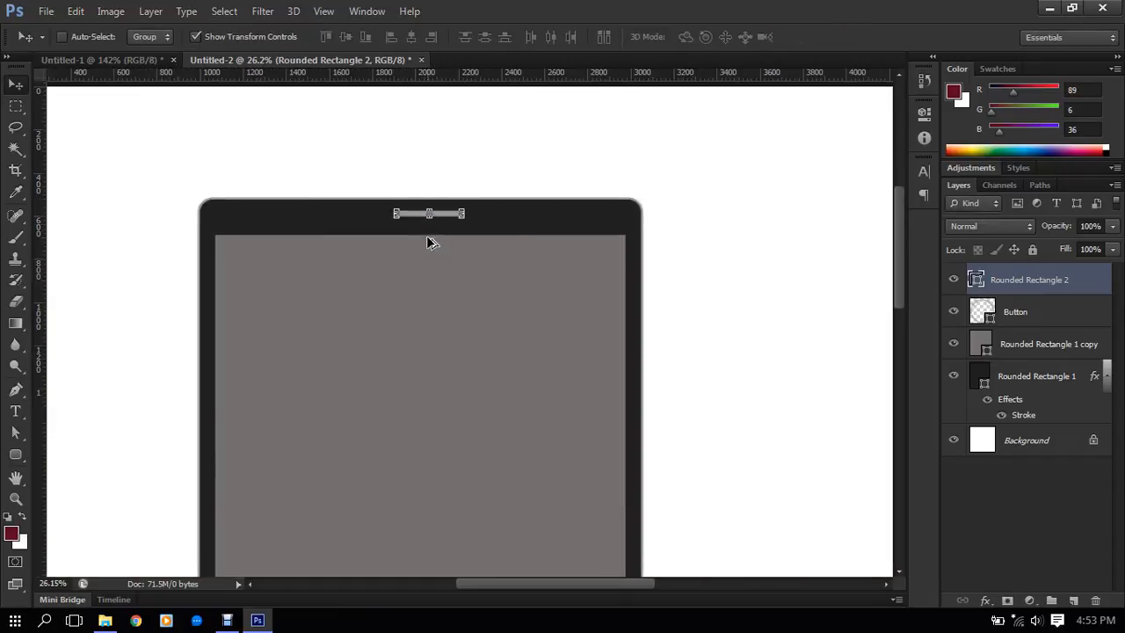
scroll(432, 236, "down", 2)
scroll(454, 141, "down", 1)
scroll(443, 131, "up", 2)
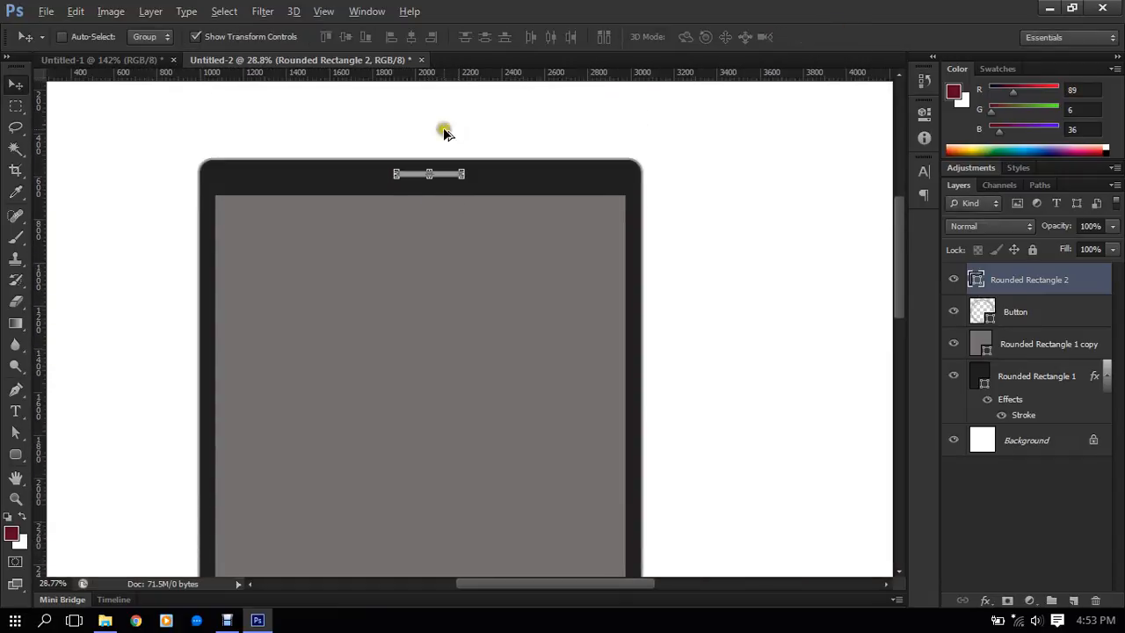
scroll(442, 131, "up", 4)
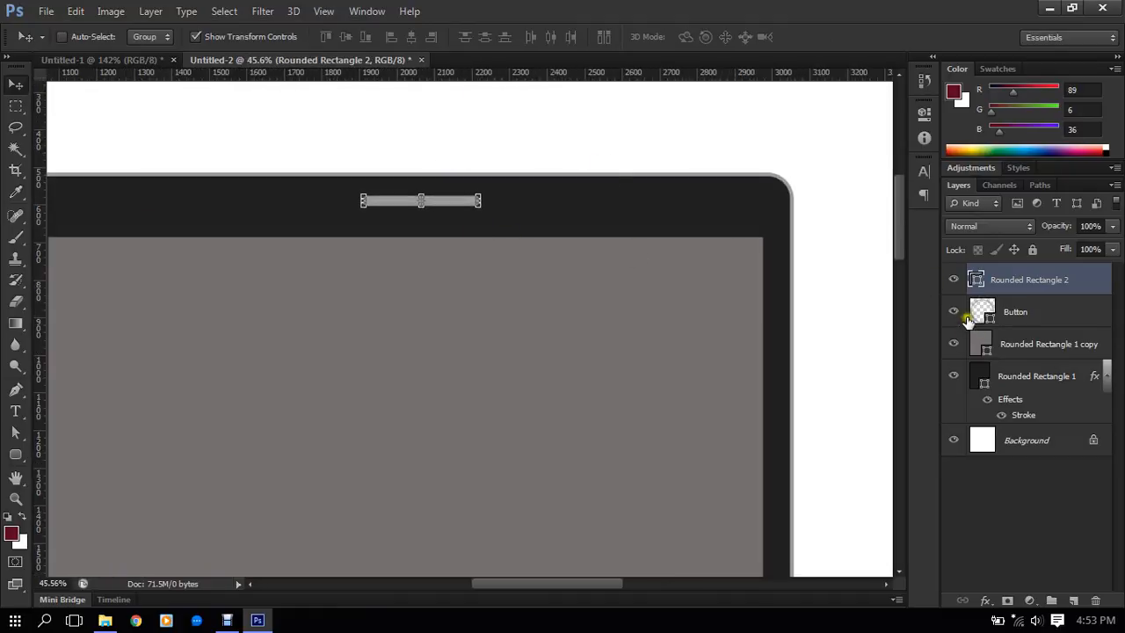
left_click(1023, 290)
left_click(1029, 377, "ctrl")
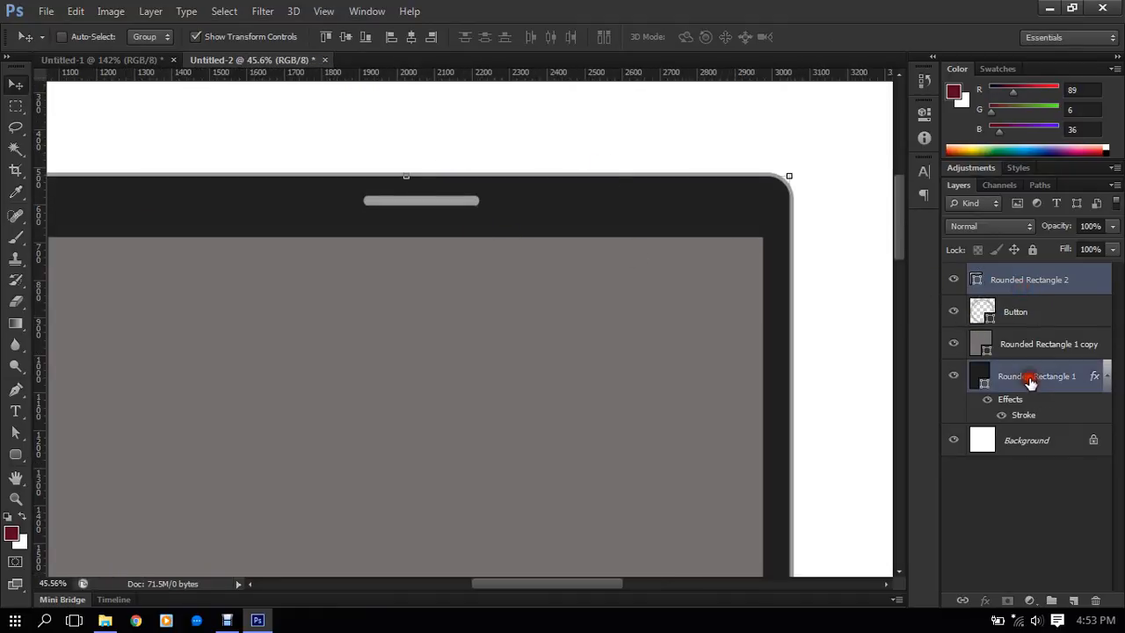
left_click(412, 36)
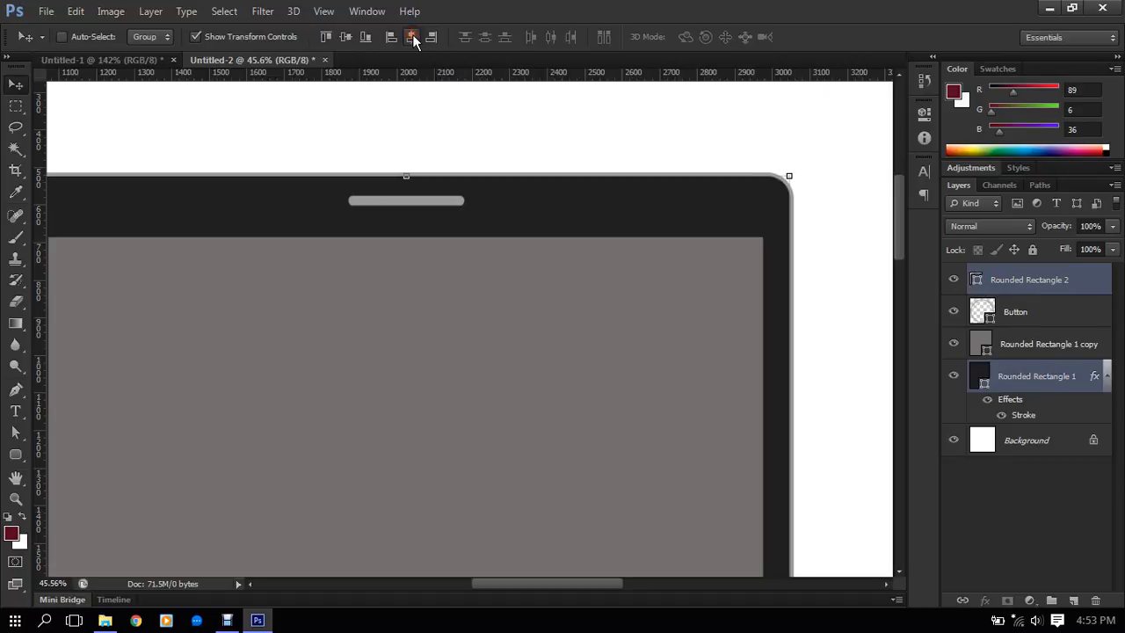
- Nudge only the speaker slot down to the vertical middle of the dark border above the screen
left_click(1008, 280)
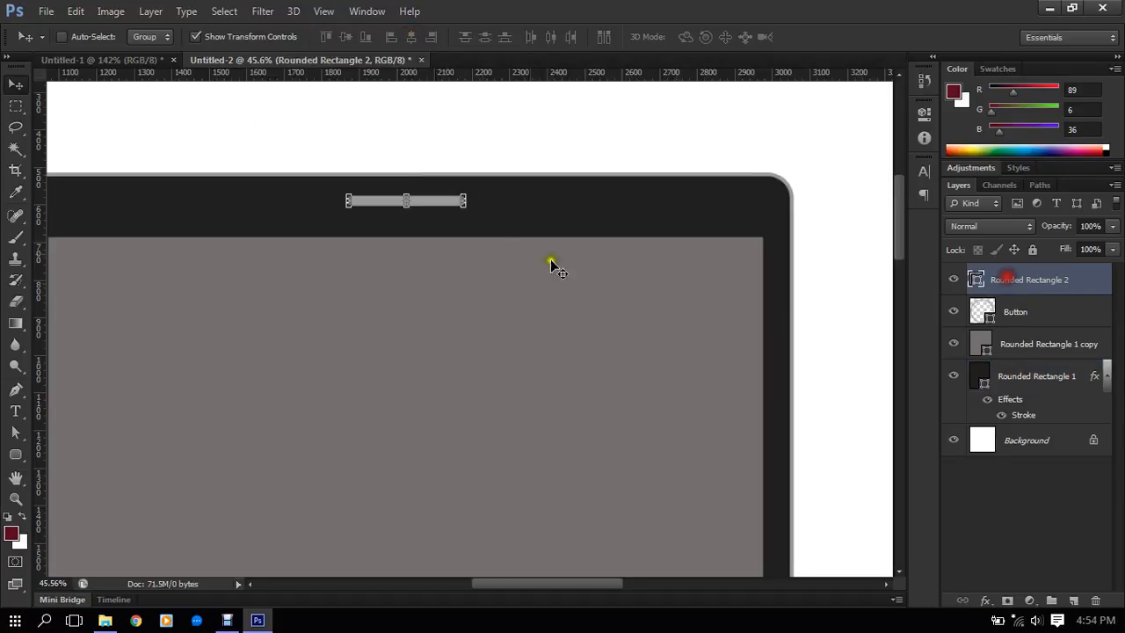
scroll(407, 180, "up", 3)
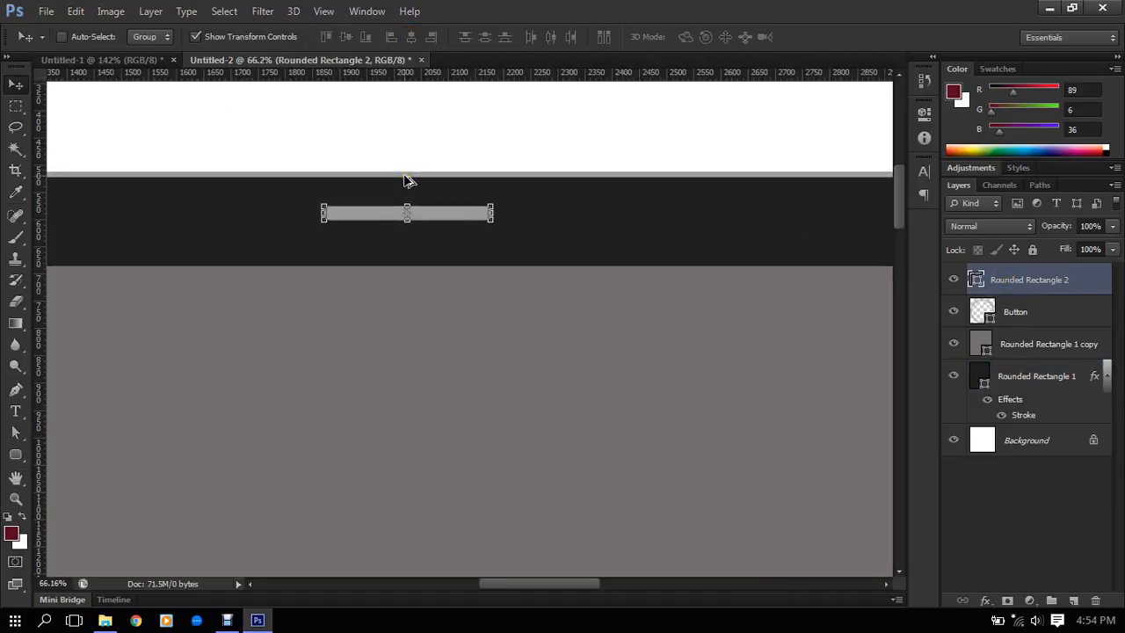
key("Down")
key("Down")
key("Down")
key("Down")
key("Down")
key("Down")
key("Down")
key("Down")
key("Down")
key("Down")
key("Down")
key("Down")
key("Down")
key("Down")
key("Down")
key("Down")
key("Down")
key("Down")
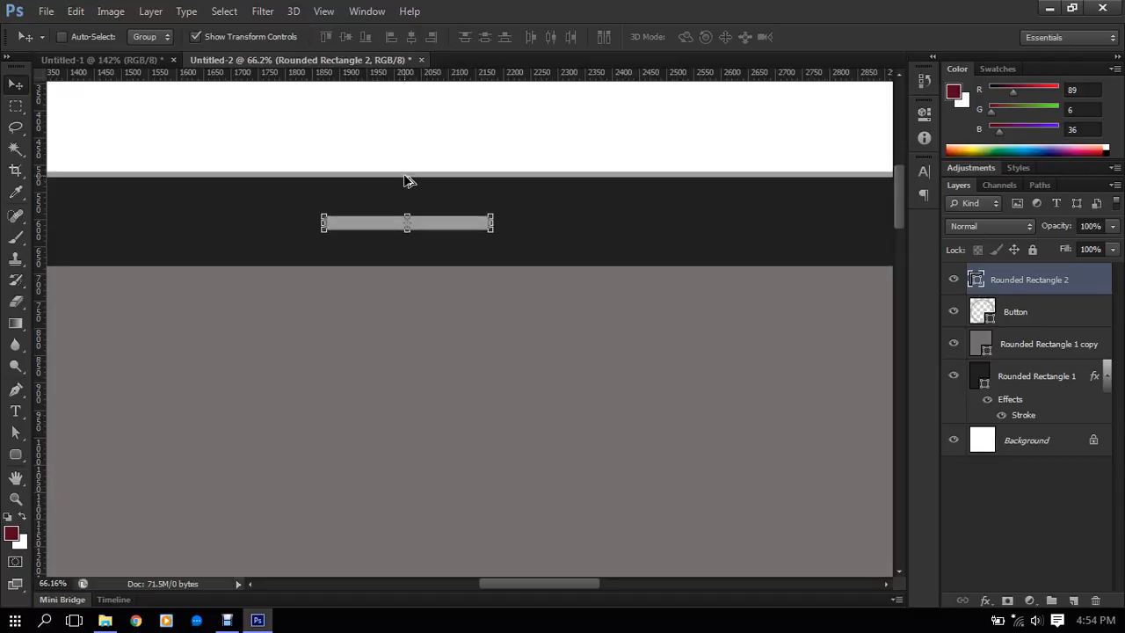
key("Down")
key("Down")
key("Down")
key("Down")
key("Down")
key("Down")
- Turn off the transform controls and examine the speaker slot within the dark border
scroll(389, 314, "down", 3)
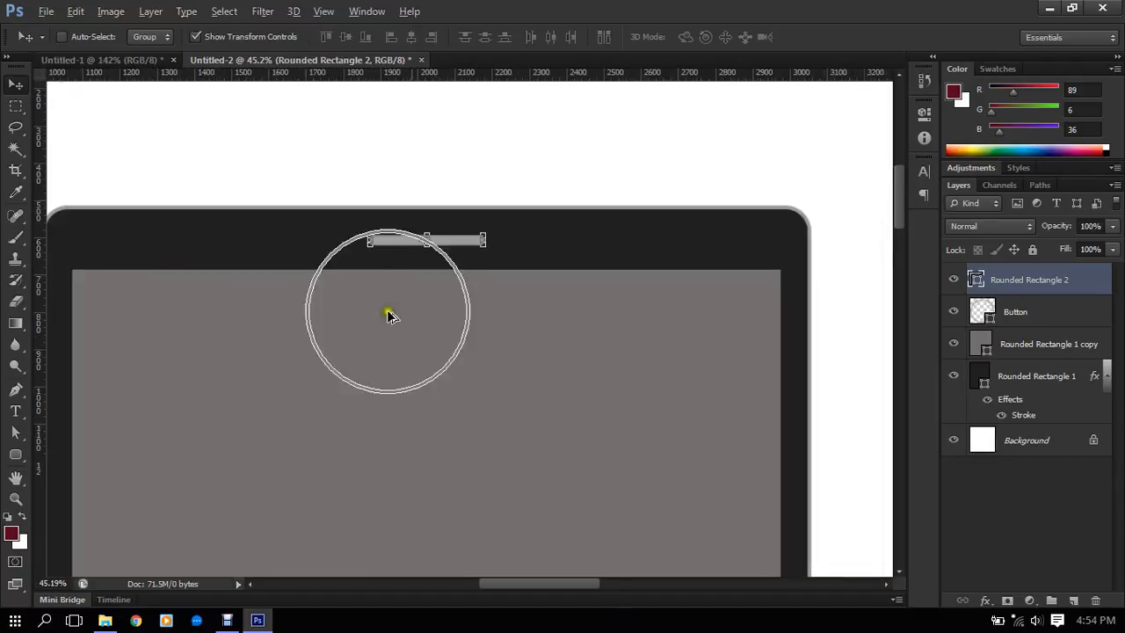
left_click(211, 36)
scroll(440, 228, "down", 2)
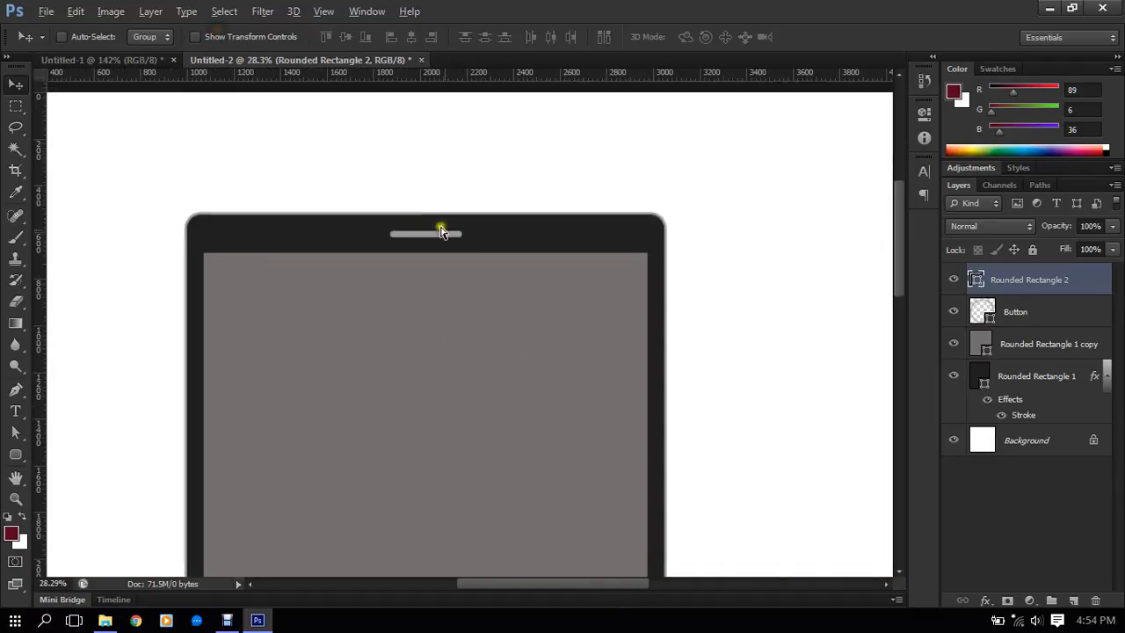
scroll(442, 231, "up", 2)
scroll(494, 71, "down", 1)
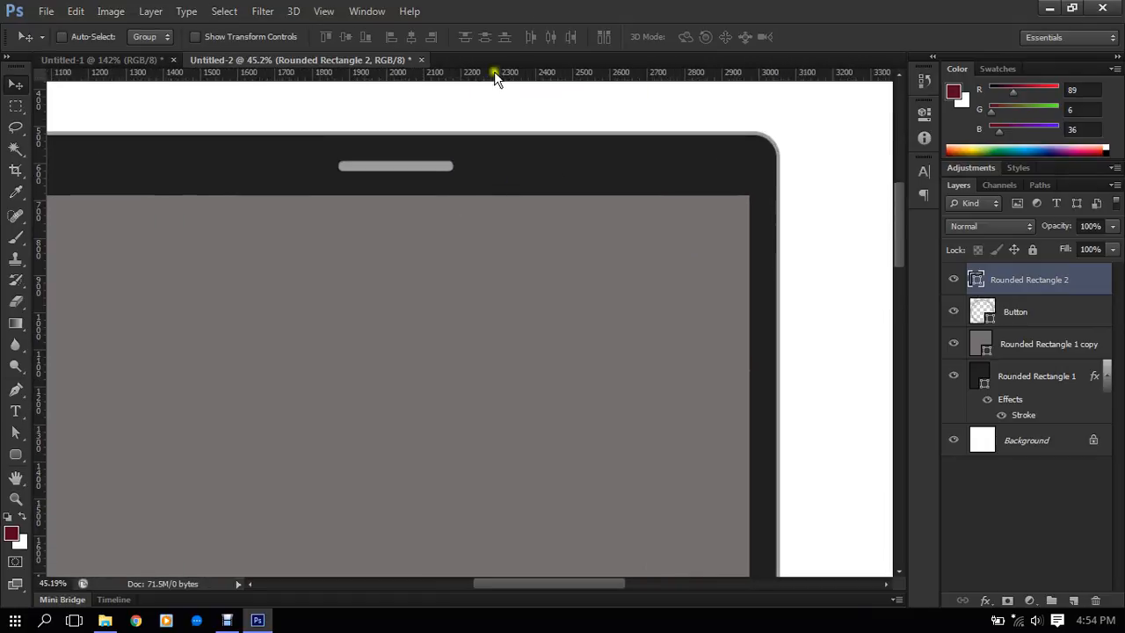
scroll(371, 289, "up", 1)
scroll(375, 291, "down", 2)
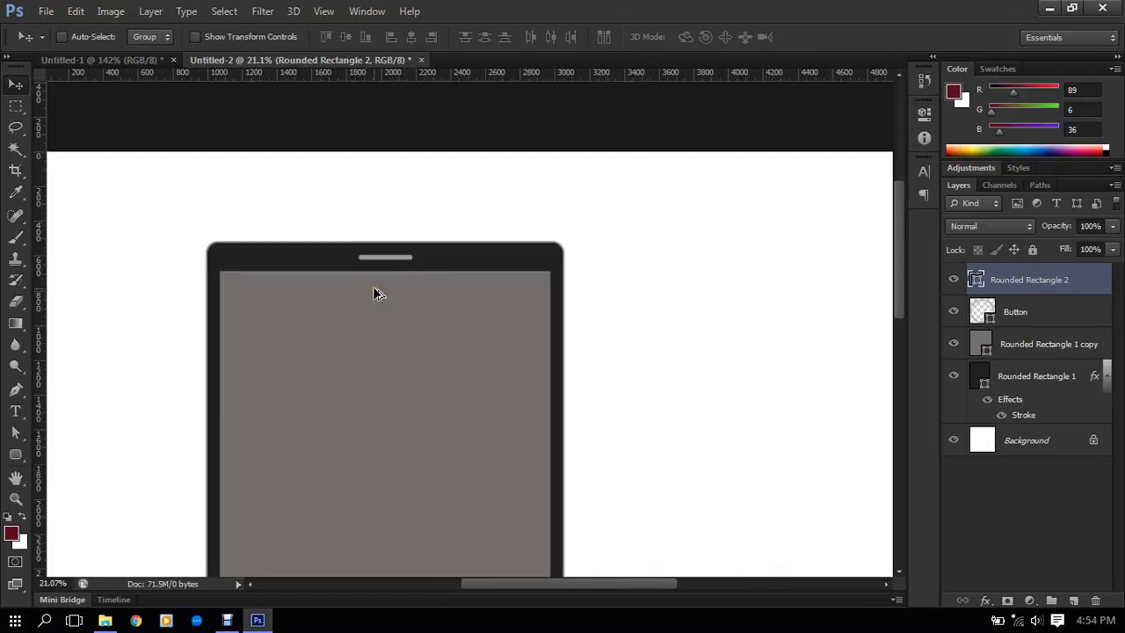
scroll(407, 258, "up", 2)
scroll(382, 264, "up", 3)
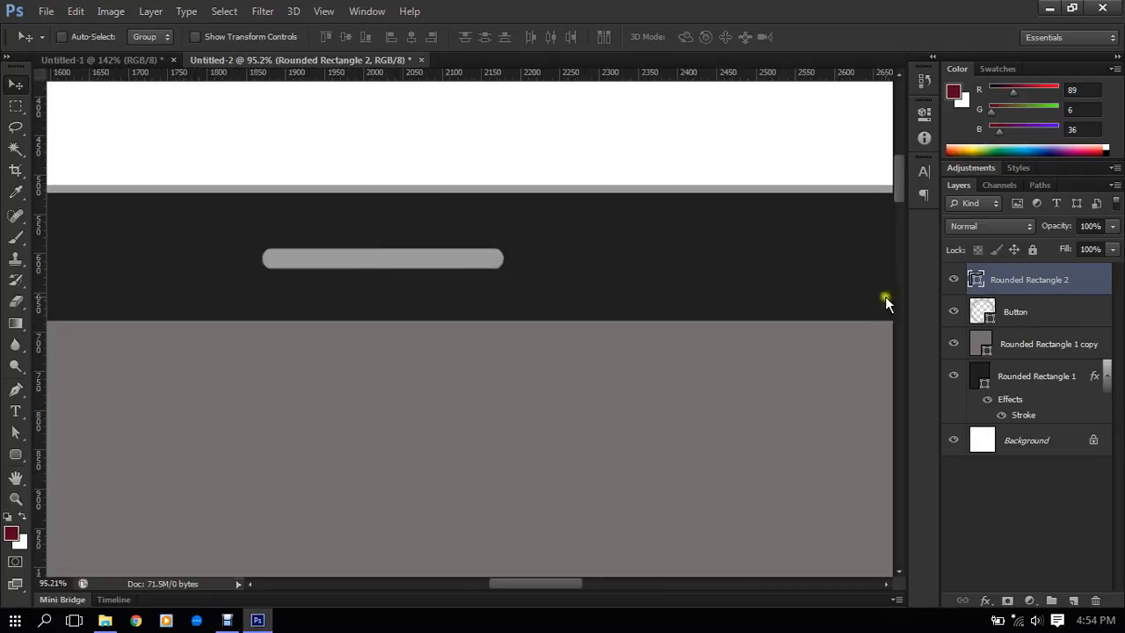
- Fill the speaker slot with black, #000000, and check it against the tablet with another layer selected
double_click(976, 282)
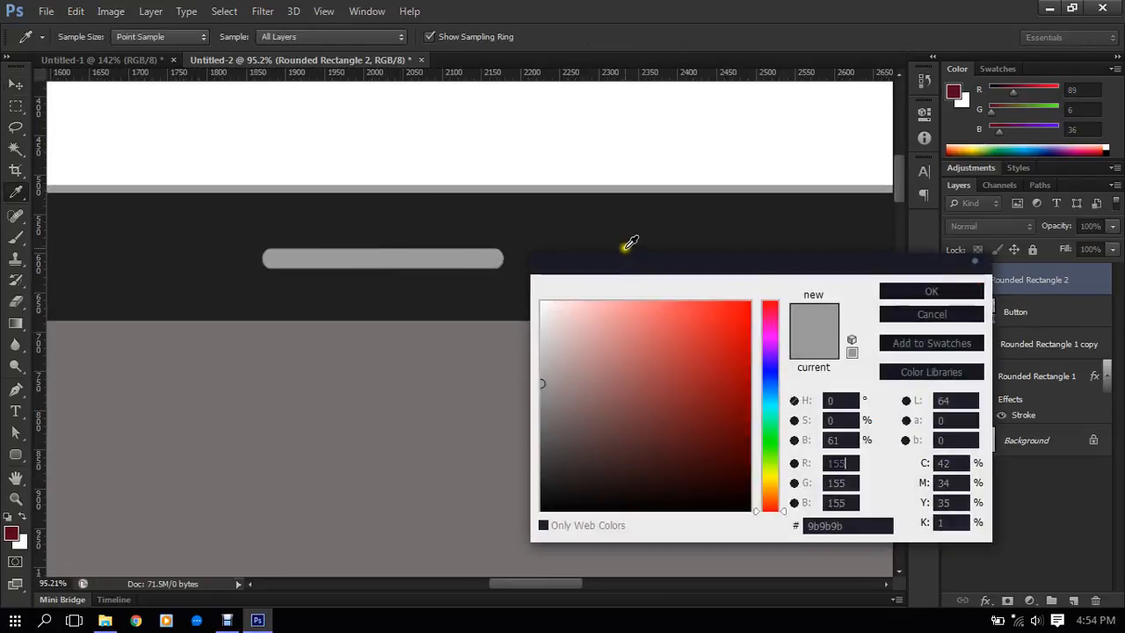
left_click(627, 242)
left_click_drag(545, 488, 528, 520)
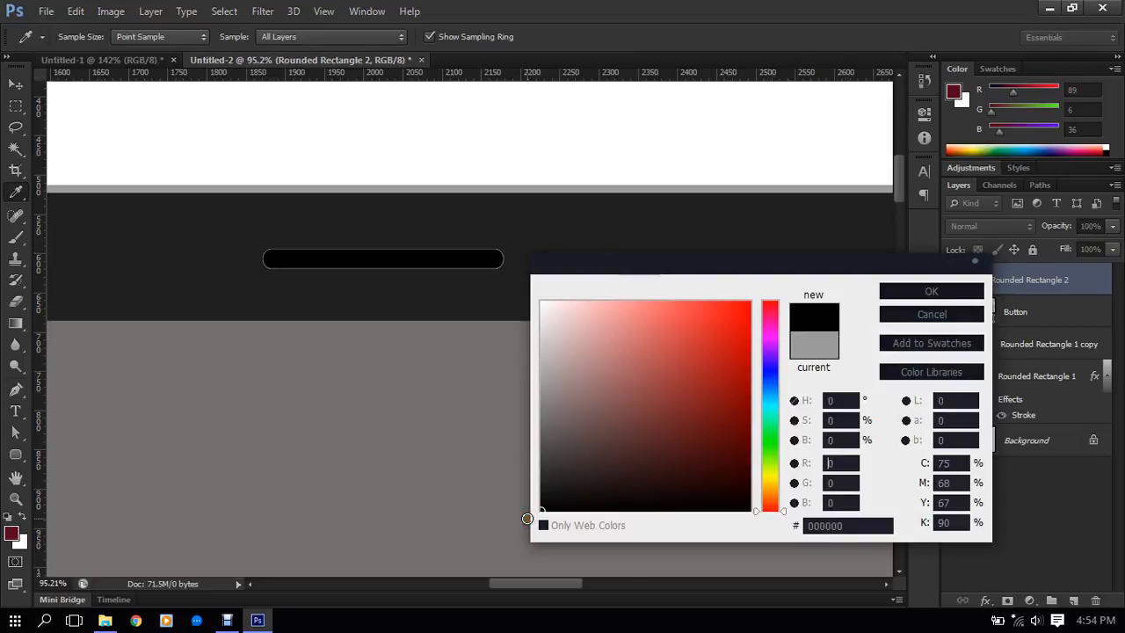
left_click(910, 294)
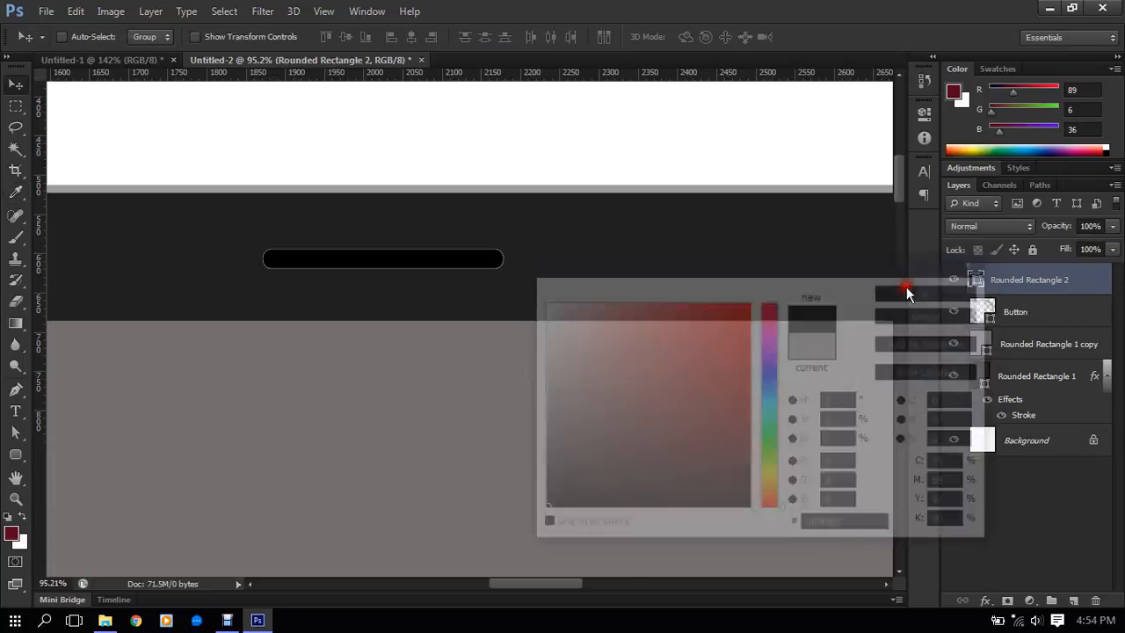
scroll(358, 205, "down", 3)
scroll(357, 205, "down", 2)
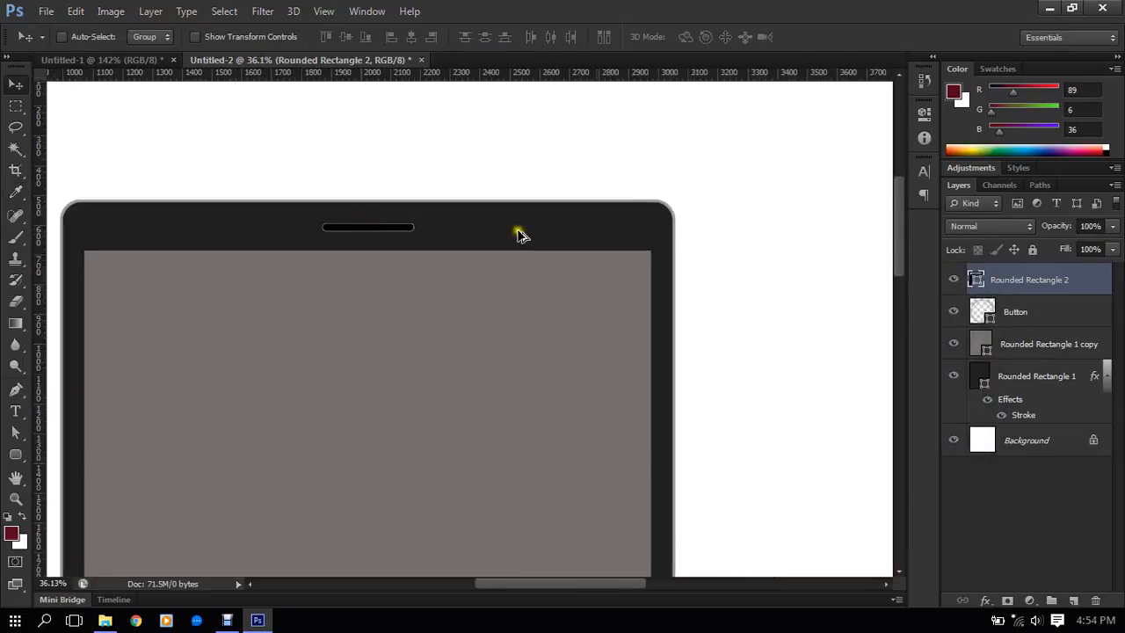
left_click(1024, 344)
scroll(606, 327, "down", 2)
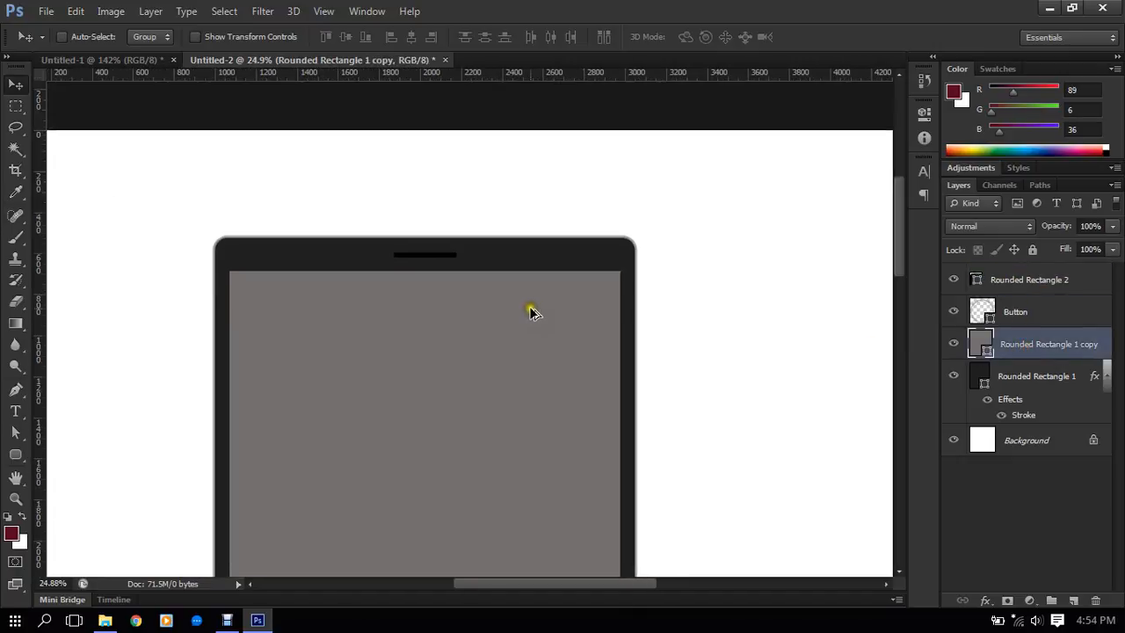
scroll(478, 281, "down", 2)
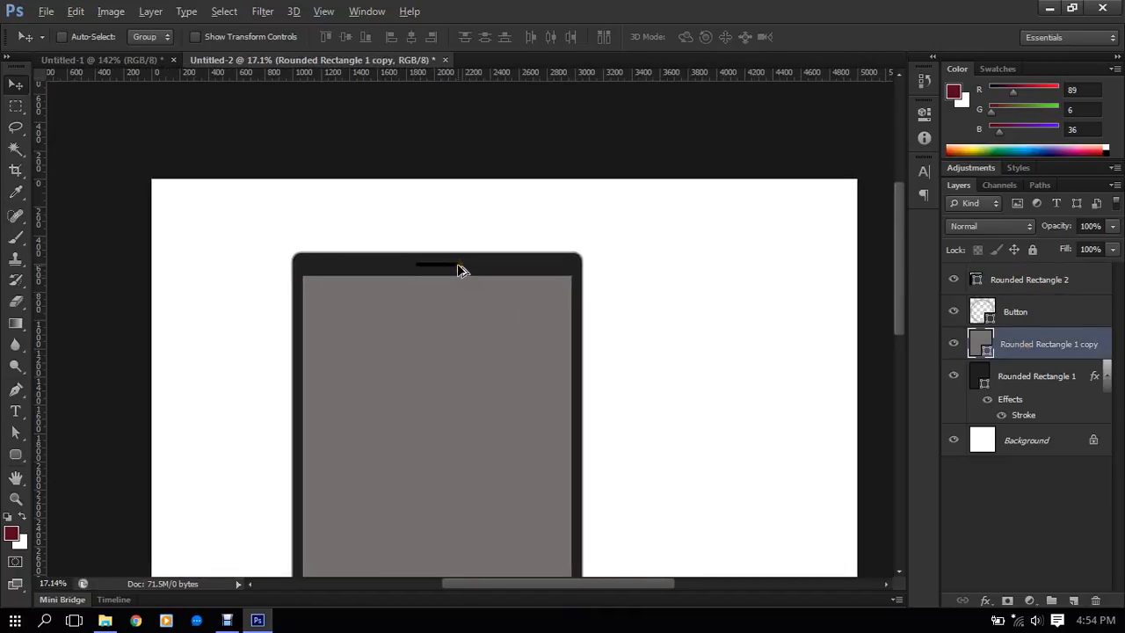
- Fill the speaker slot with dark gray #2a2a2a, slightly lighter than the tablet body
scroll(466, 279, "up", 6)
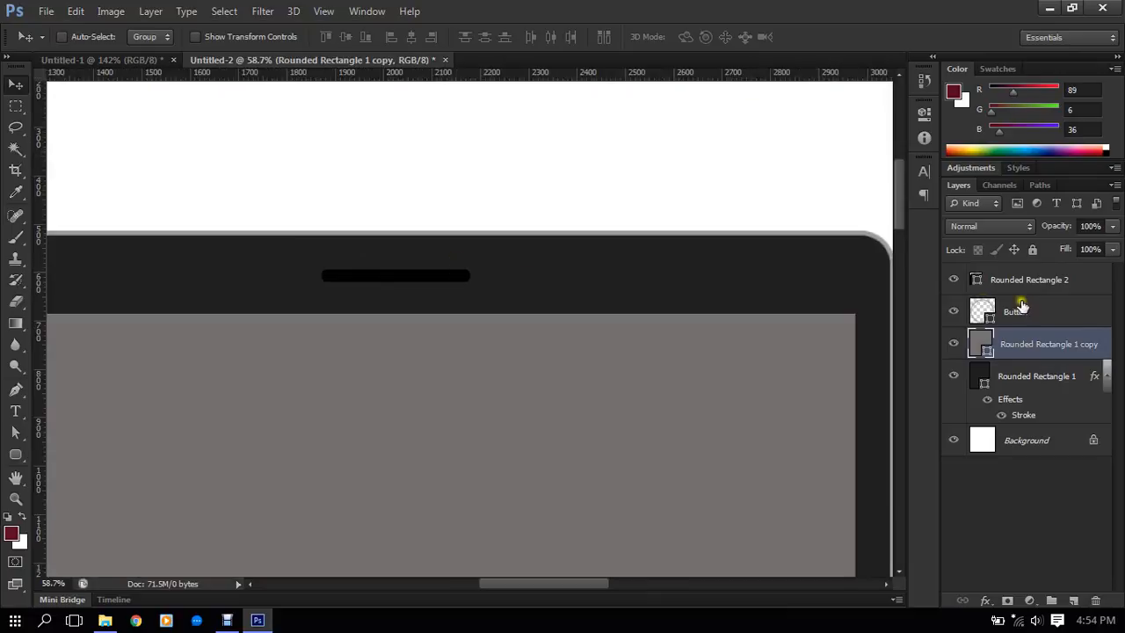
double_click(977, 283)
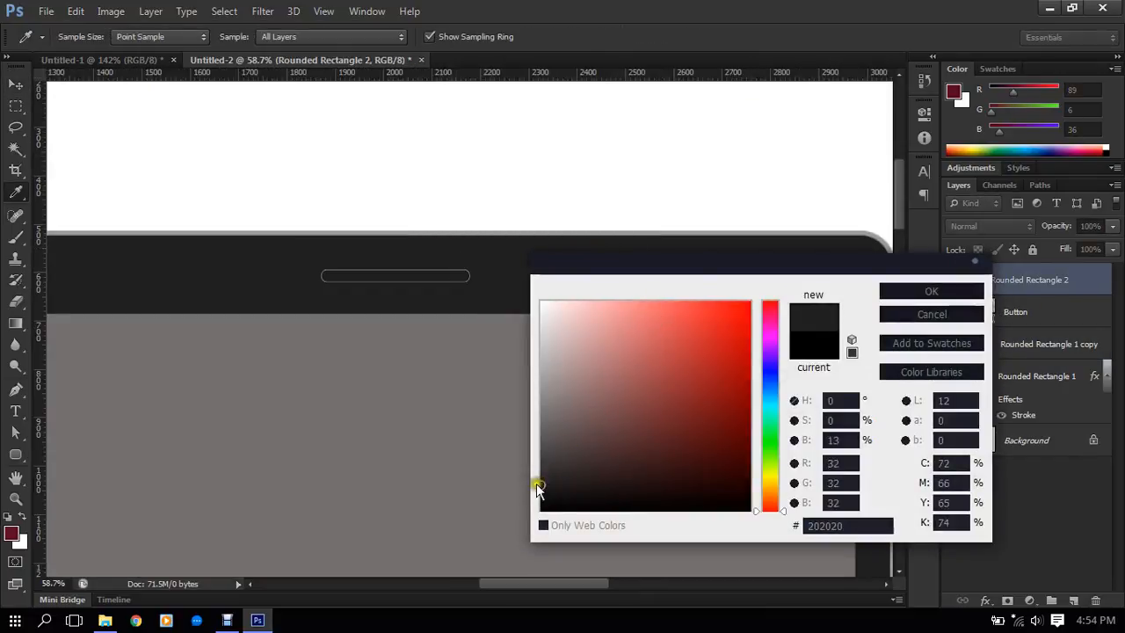
left_click_drag(538, 484, 540, 476)
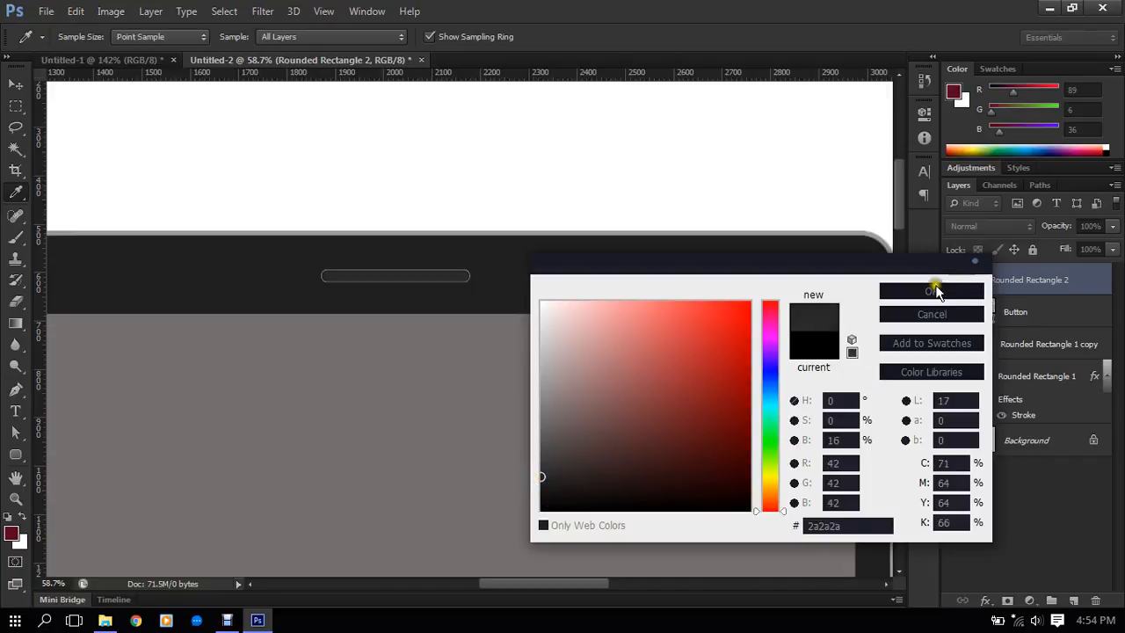
left_click(932, 290)
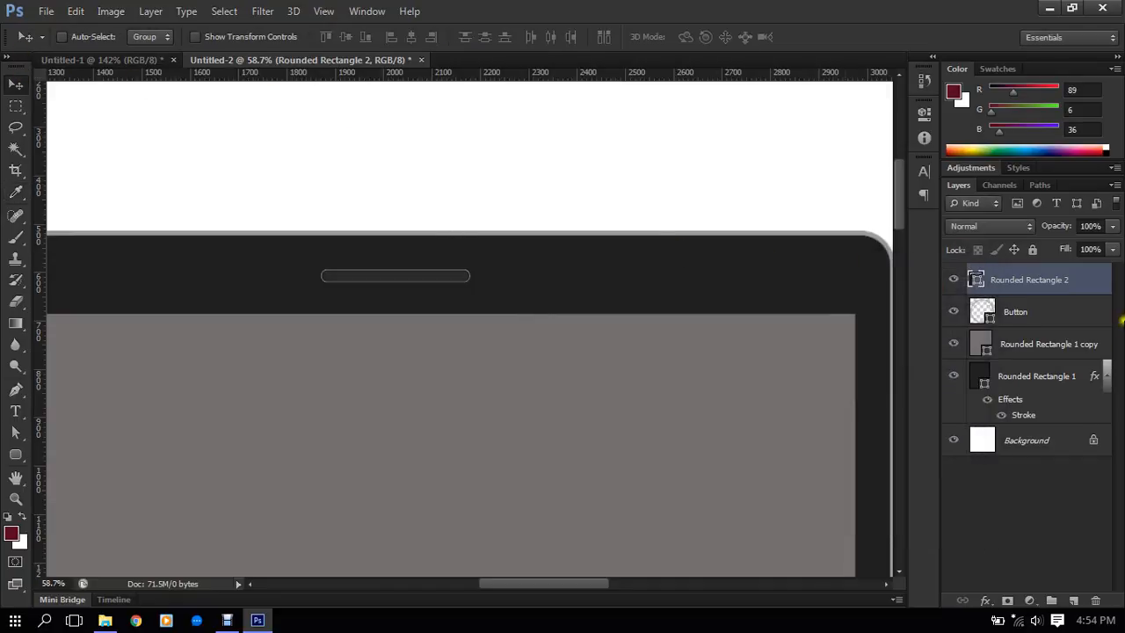
- Select the tablet body layer and examine how the speaker slot's fill stands out against the dark border
left_click(1032, 383)
scroll(469, 337, "down", 3)
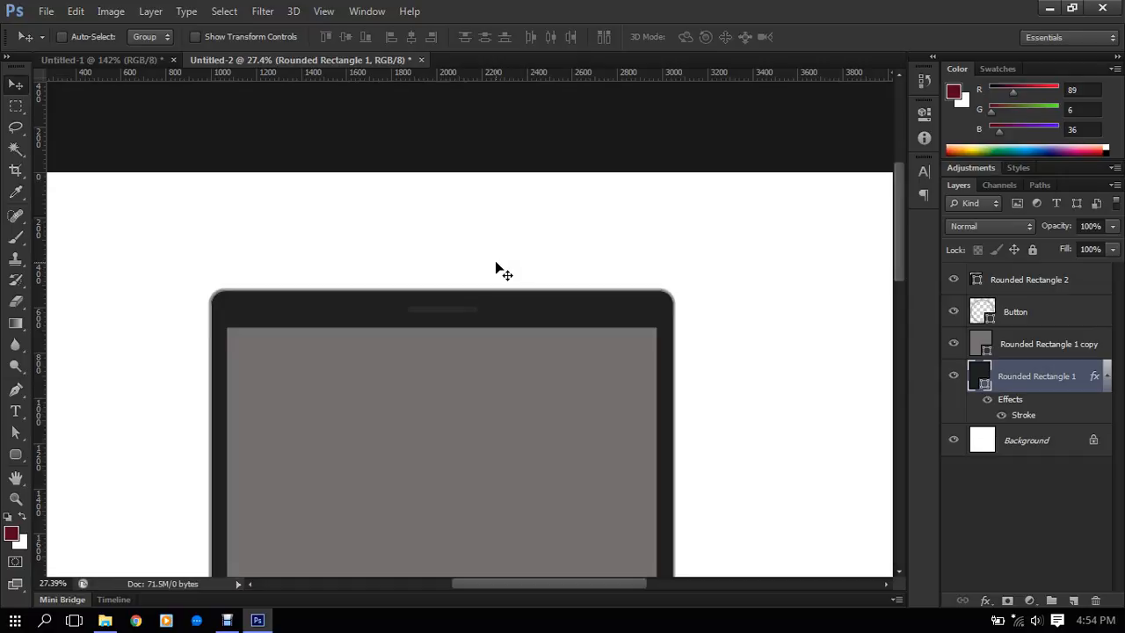
scroll(439, 307, "down", 3)
scroll(460, 241, "up", 10)
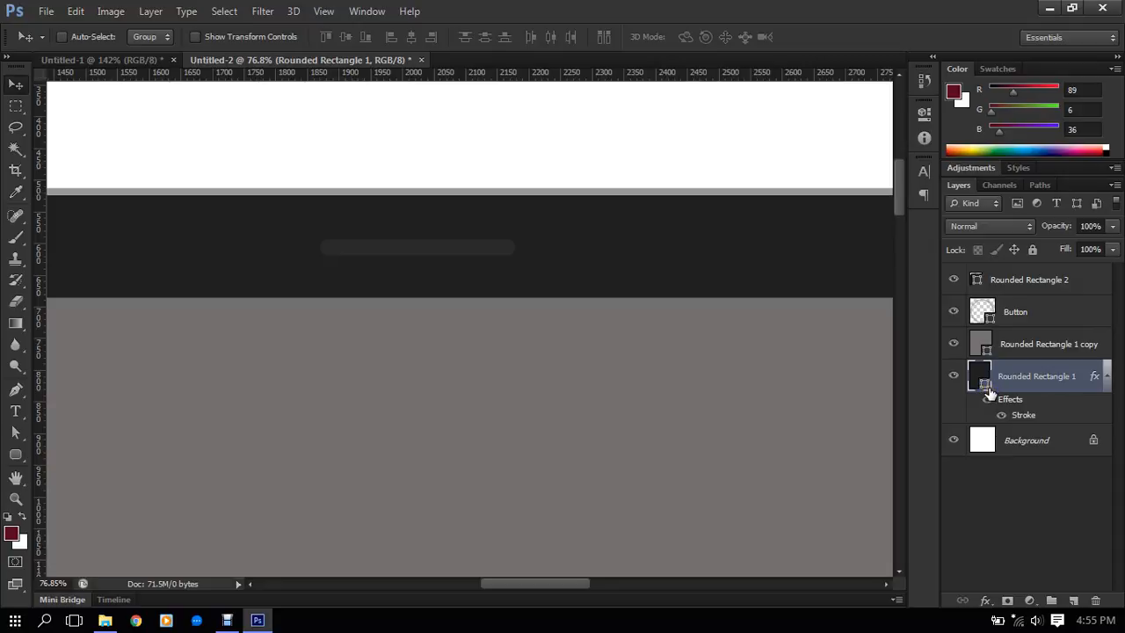
left_click(17, 455)
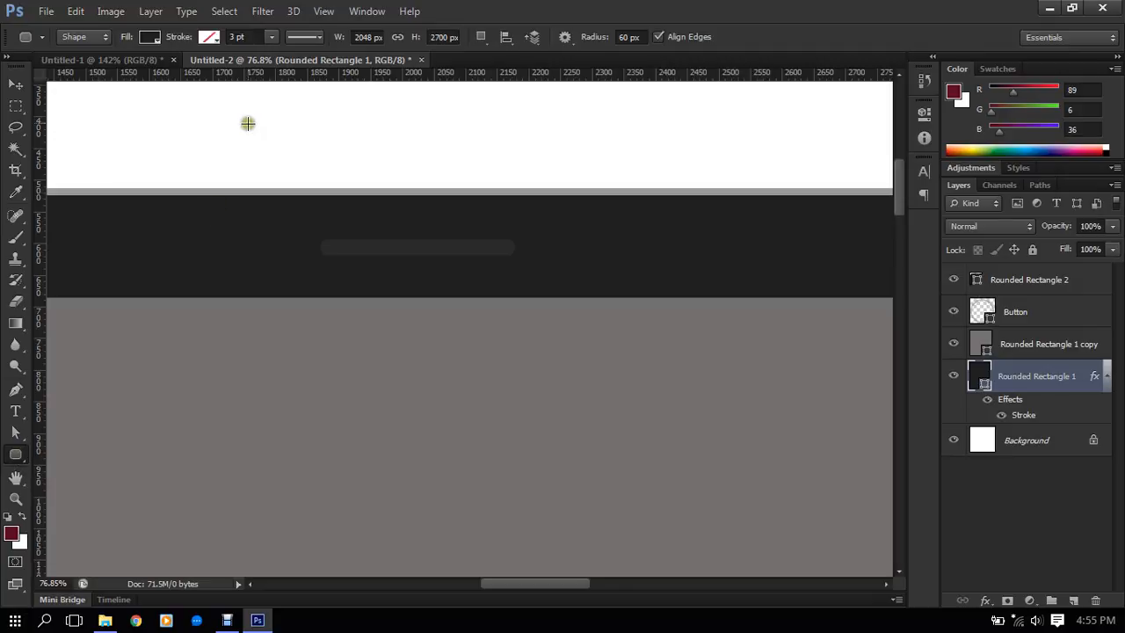
left_click(151, 37)
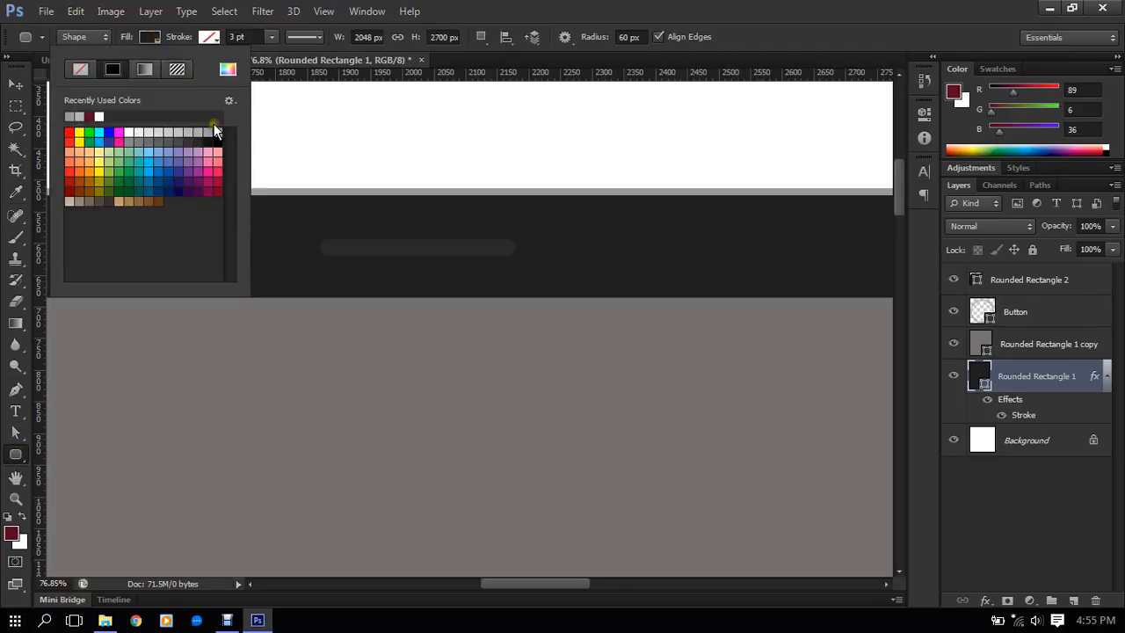
left_click(746, 17)
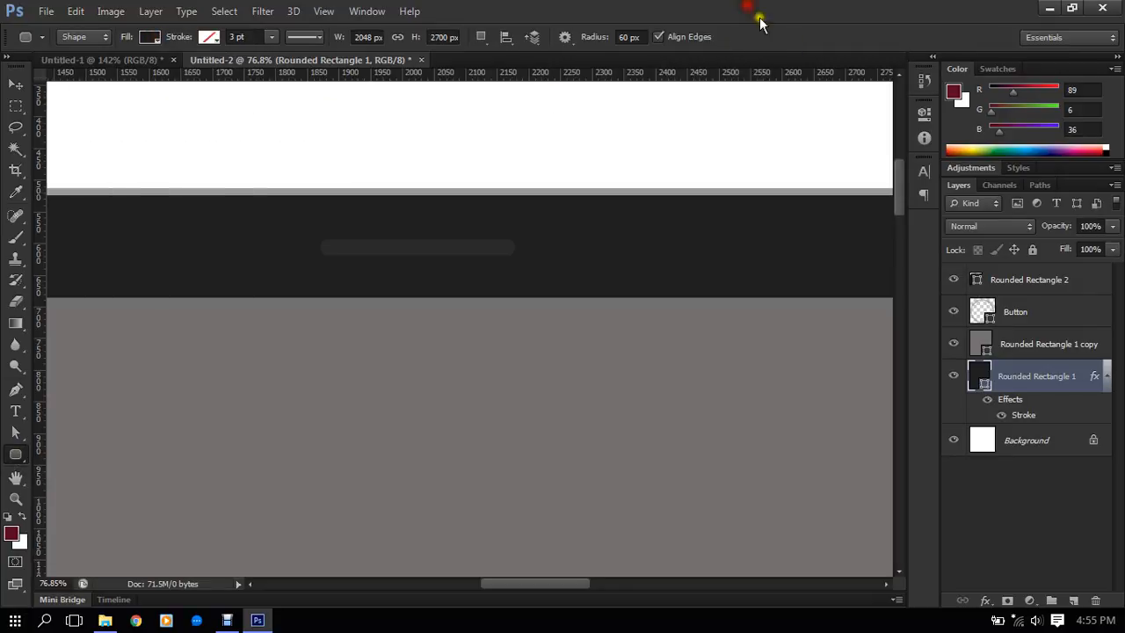
left_click(981, 384)
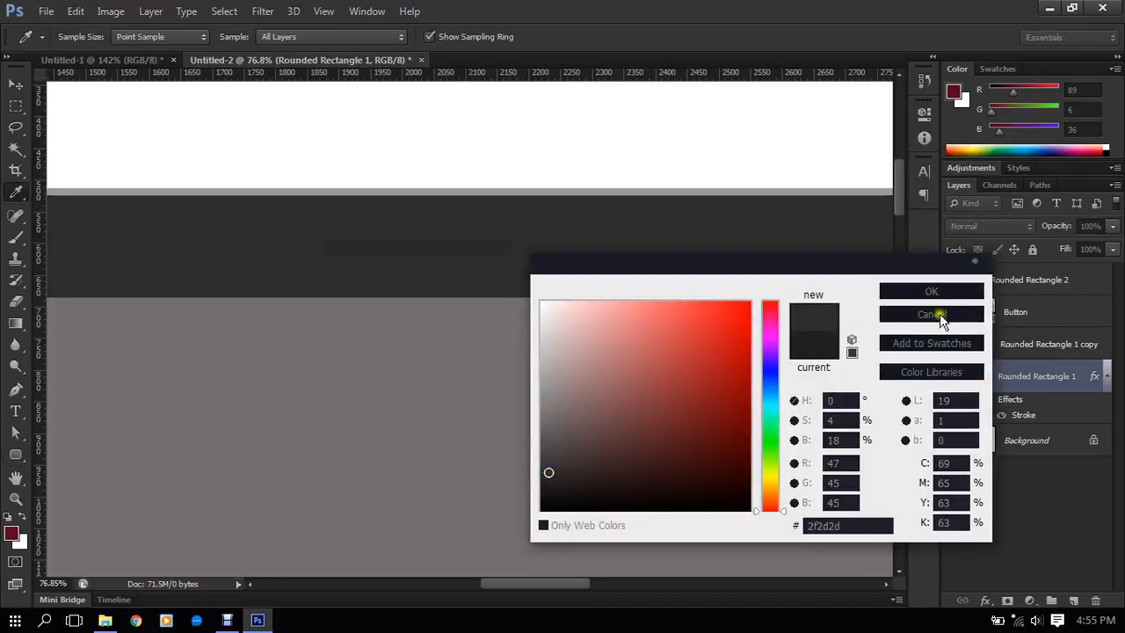
left_click(940, 315)
- Fill the speaker slot on the Rounded Rectangle 2 layer with a slightly lighter dark gray, #2f2e2e
left_click(1044, 284)
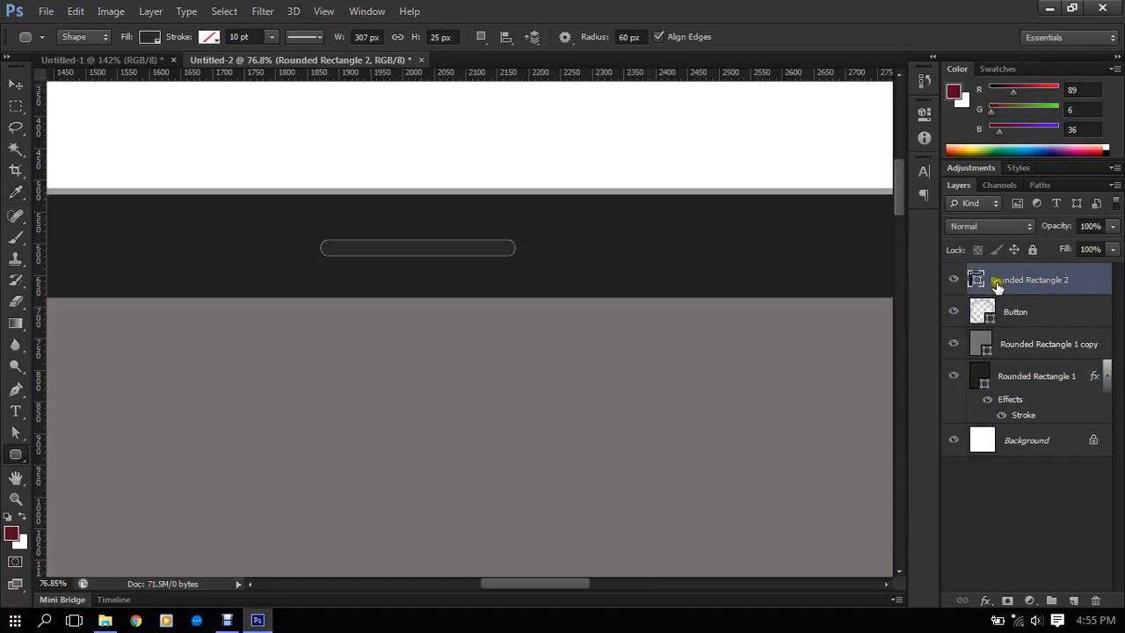
double_click(977, 279)
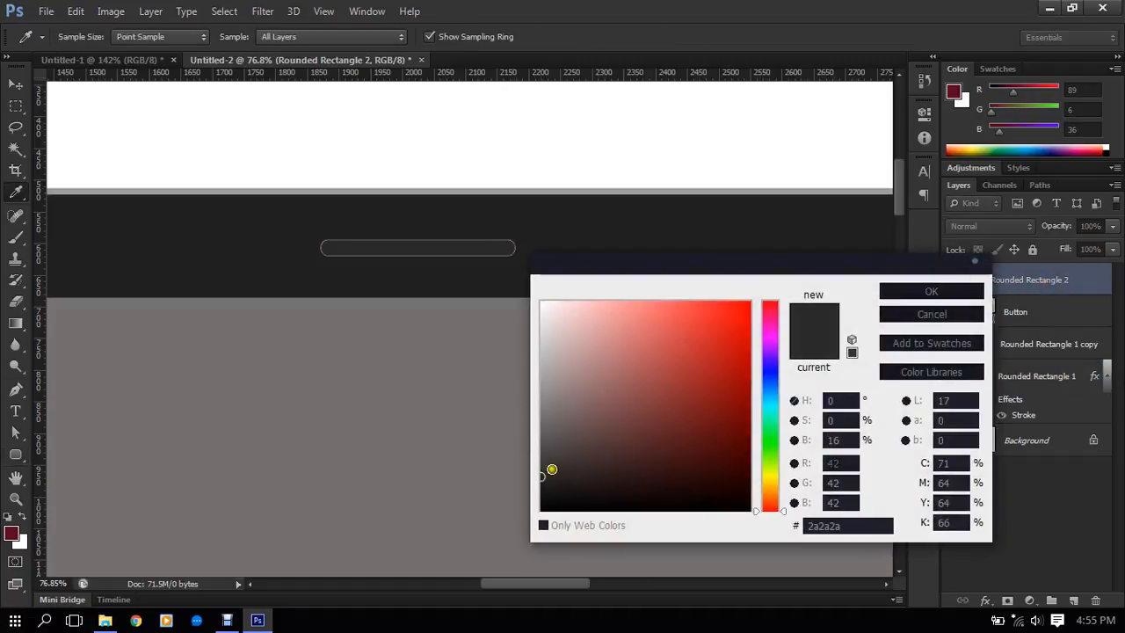
left_click(545, 465)
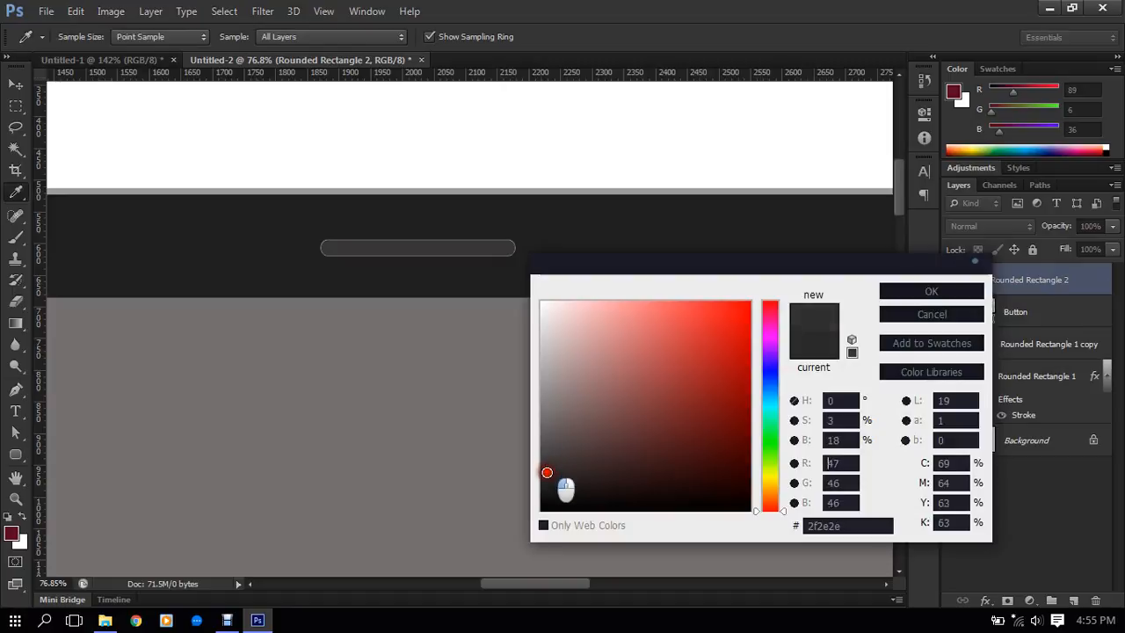
left_click(955, 295)
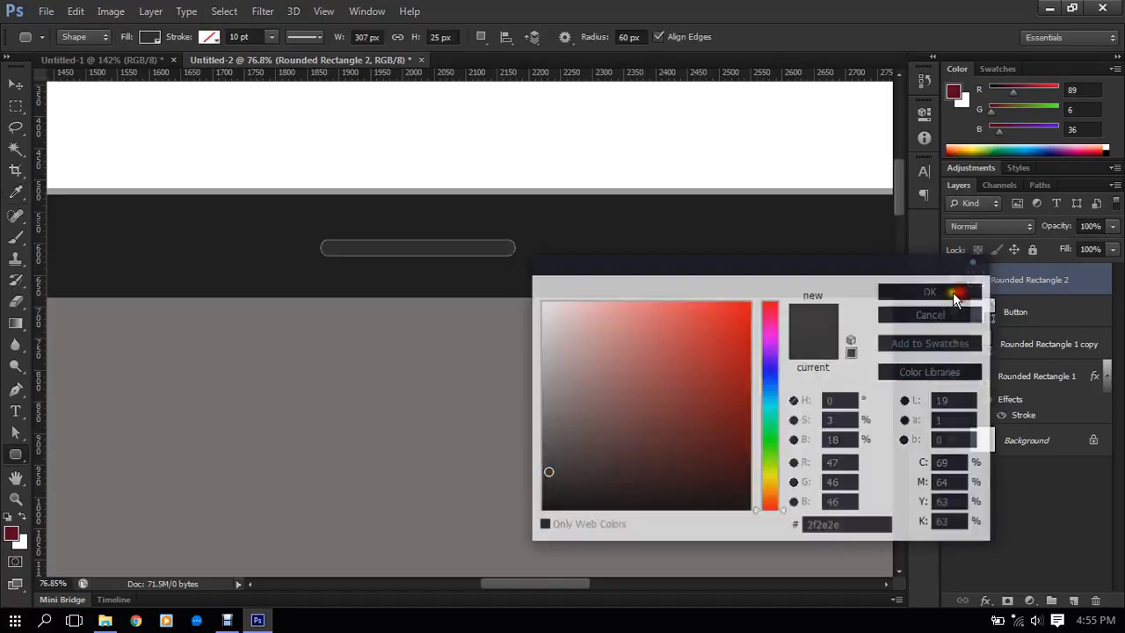
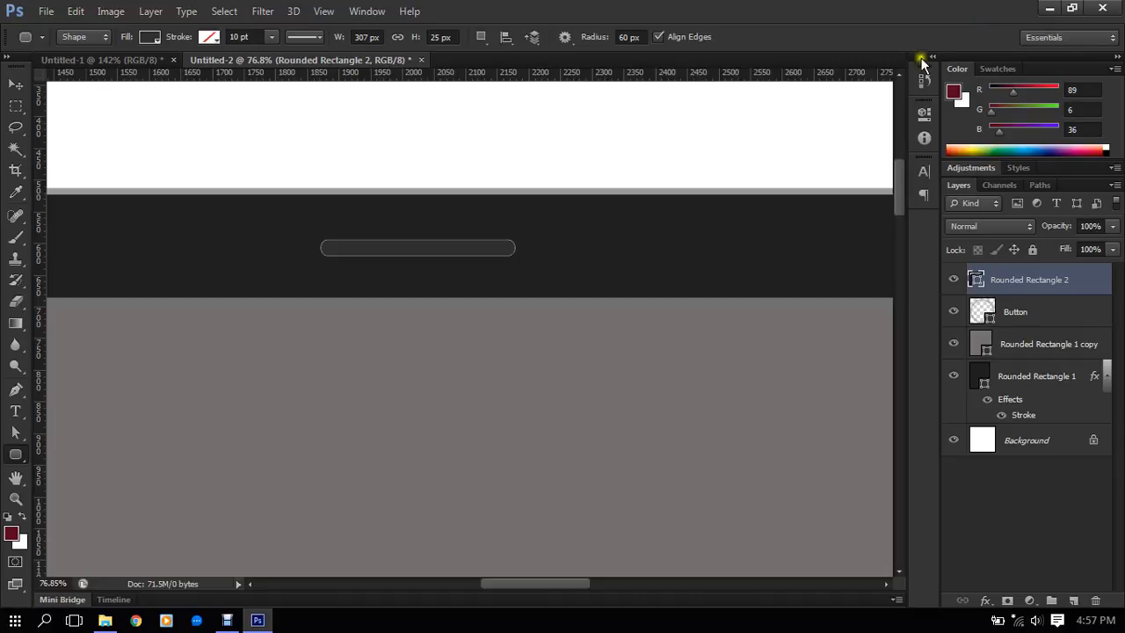
- Step back through the history to before the home button and speaker slot were drawn, and redo all those edits
scroll(598, 234, "down", 3)
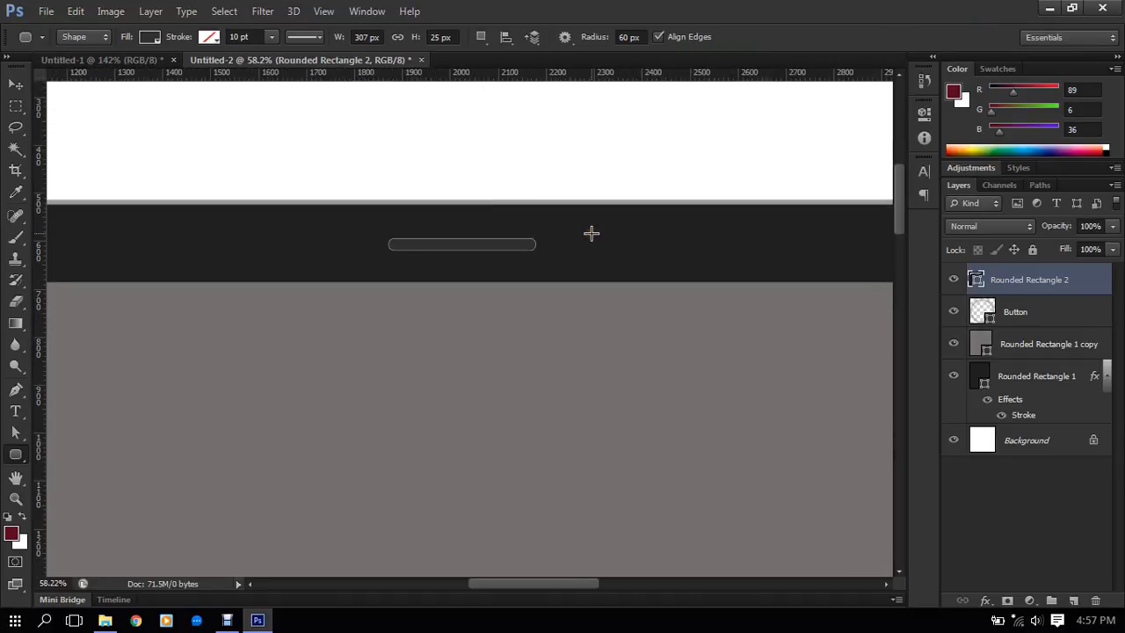
scroll(568, 241, "down", 5)
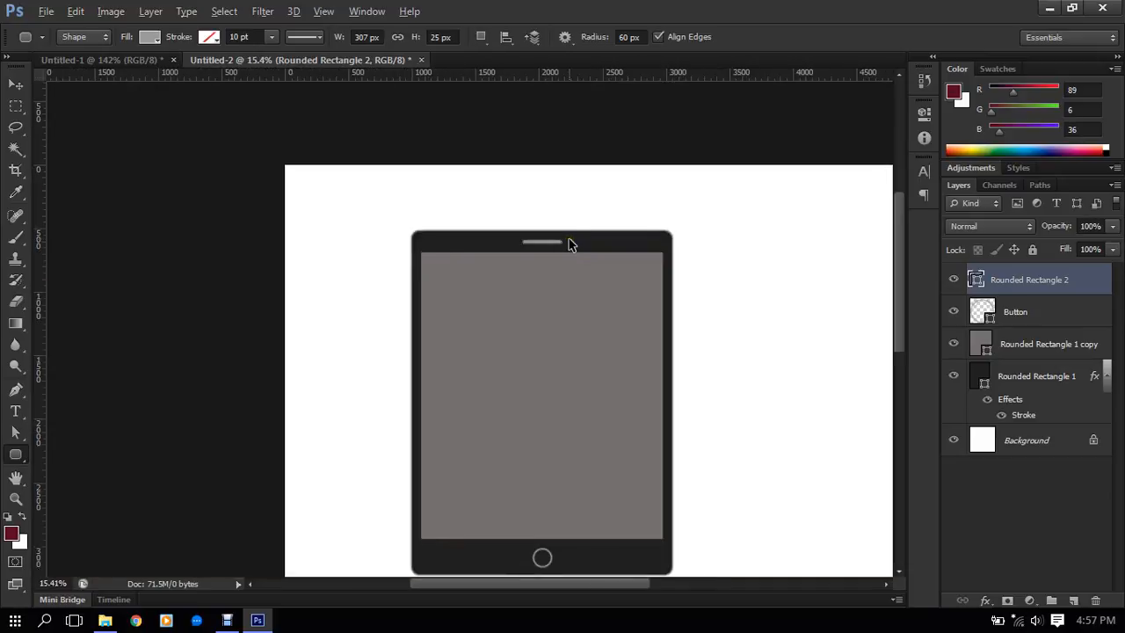
key("ctrl+alt+z")
key("ctrl+alt+z")
key("ctrl+alt+z")
key("ctrl+alt+z")
key("ctrl+alt+z")
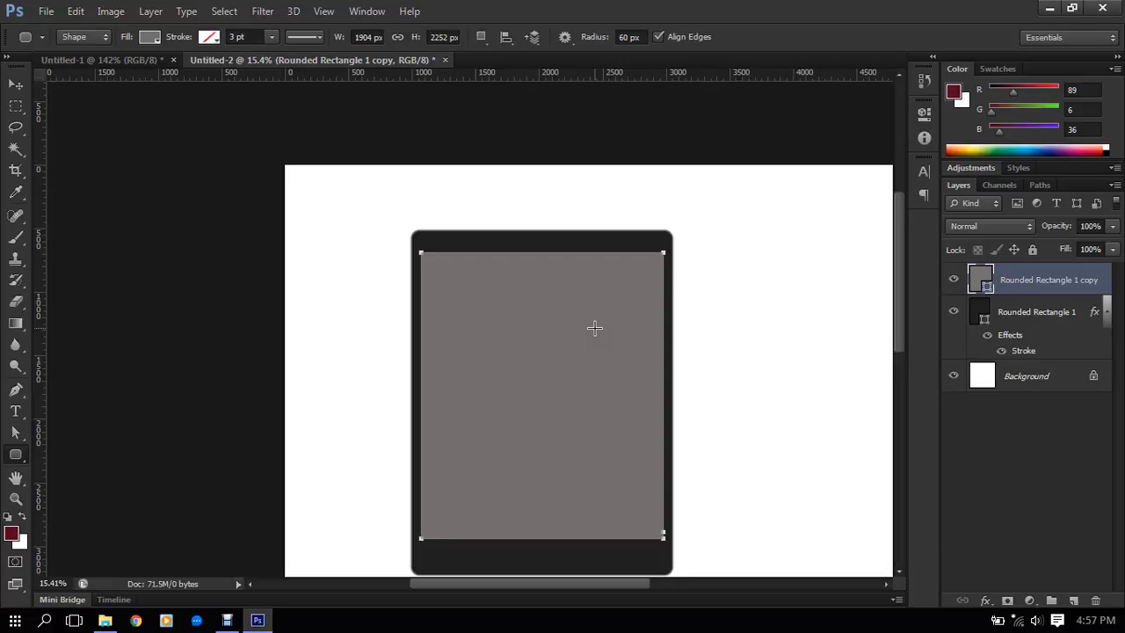
key("ctrl+shift+z")
key("ctrl+shift+z")
key("ctrl+shift+z")
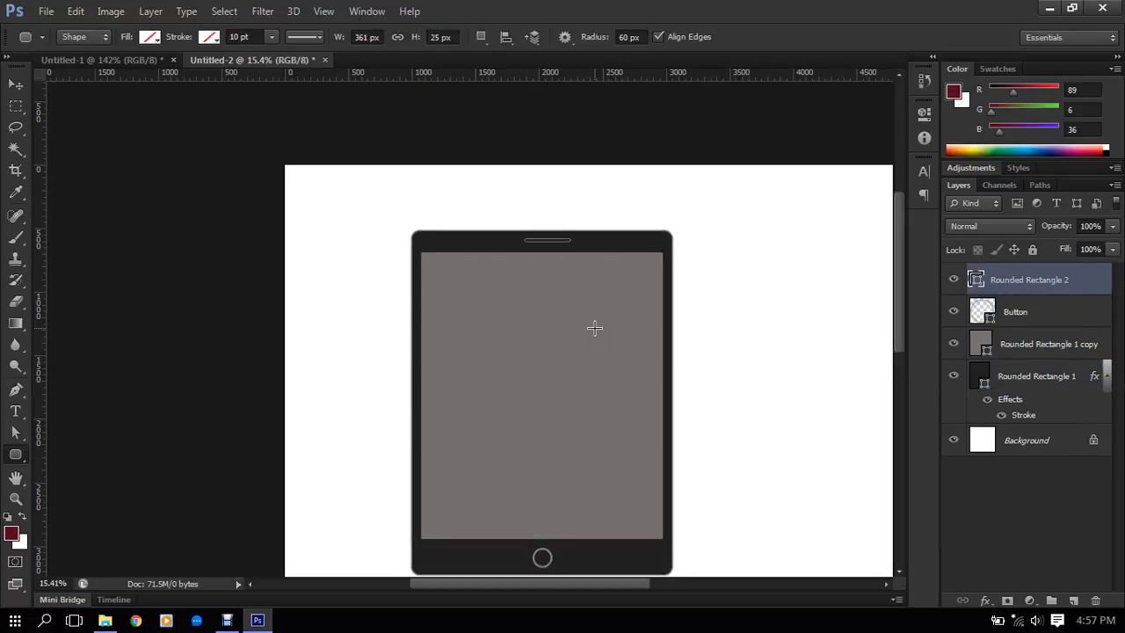
key("ctrl+shift+z")
key("ctrl+shift+z")
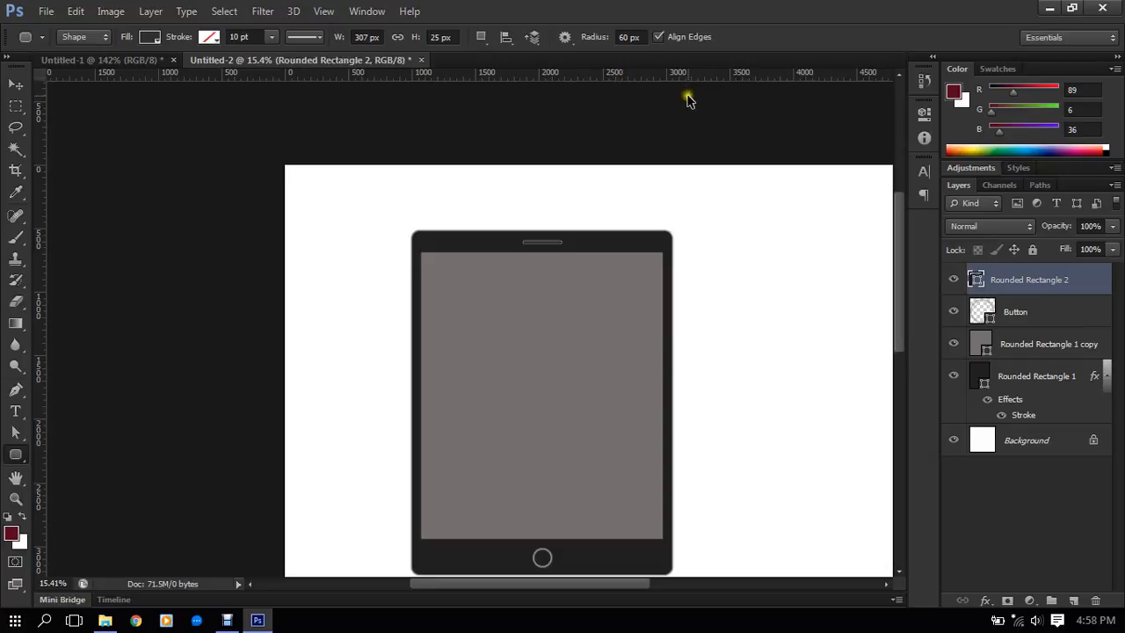
- Step back through the speaker slot edits to its unfilled outline stage and restore the filled, repositioned slot
key("ctrl+alt+z")
key("ctrl+alt+z")
key("ctrl+alt+z")
key("ctrl+alt+z")
key("ctrl+alt+z")
key("ctrl+alt+z")
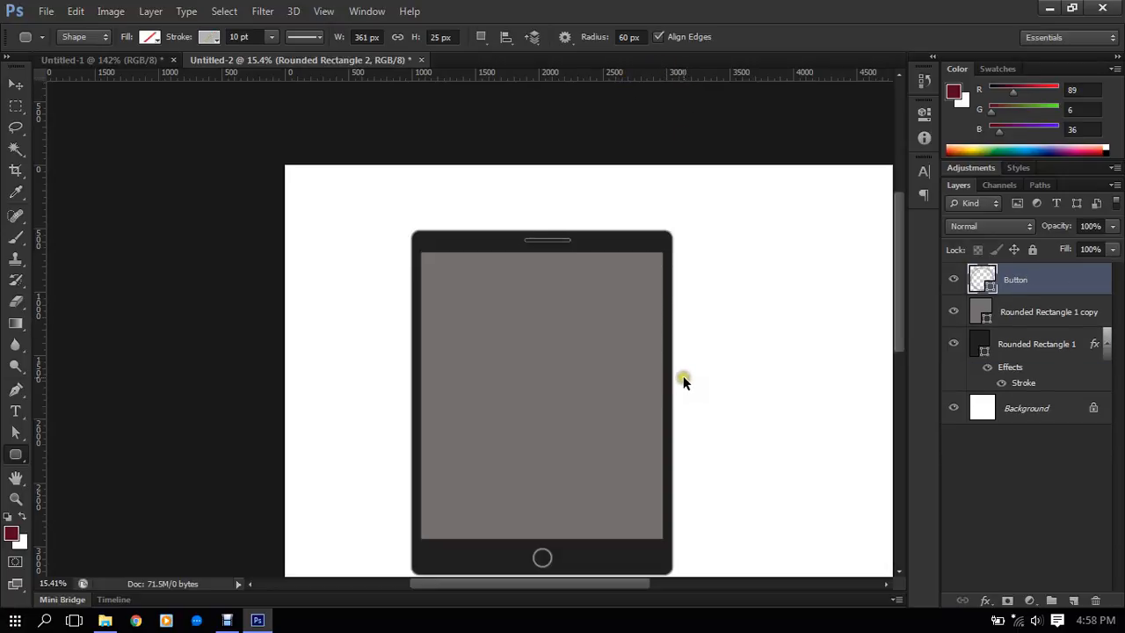
key("ctrl+shift+z")
key("ctrl+shift+z")
key("ctrl+shift+z")
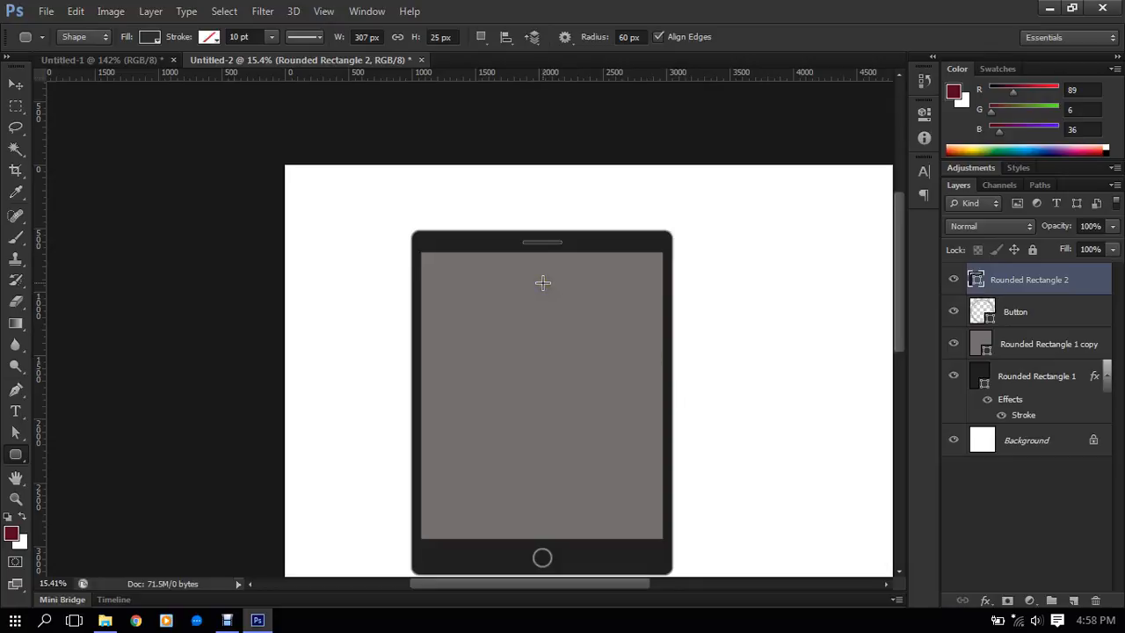
- Examine the speaker slot up close and toggle the Rounded Rectangle 2 layer's visibility off and on
scroll(545, 271, "up", 4)
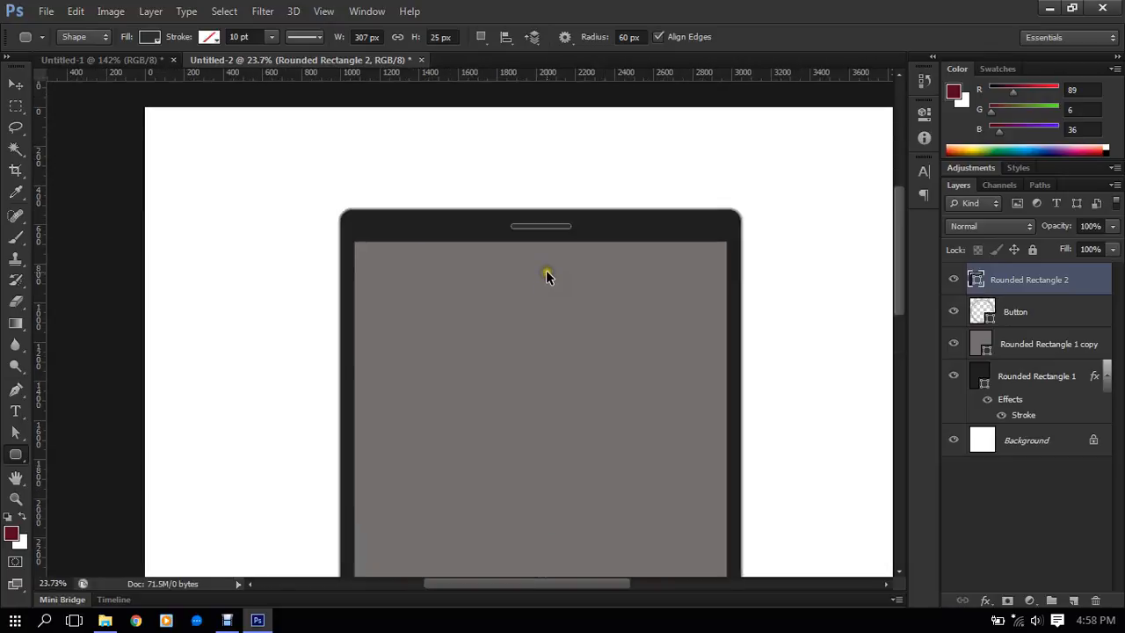
scroll(543, 266, "up", 3)
left_click_drag(560, 199, 560, 228)
scroll(560, 233, "up", 8)
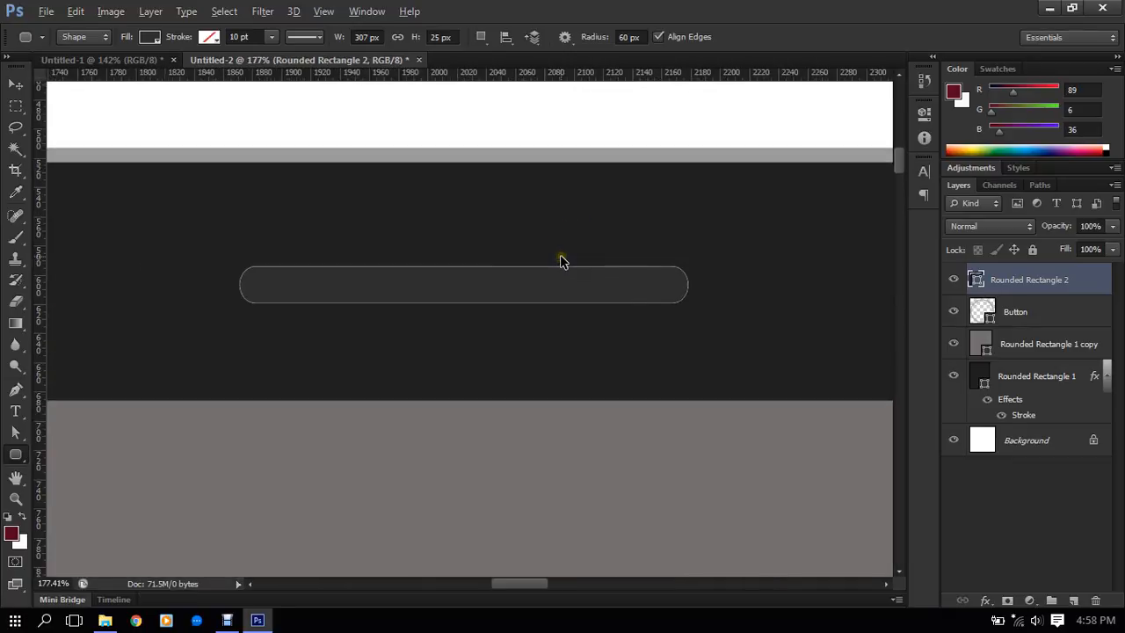
scroll(515, 313, "up", 1)
scroll(515, 307, "down", 3)
scroll(515, 302, "up", 1)
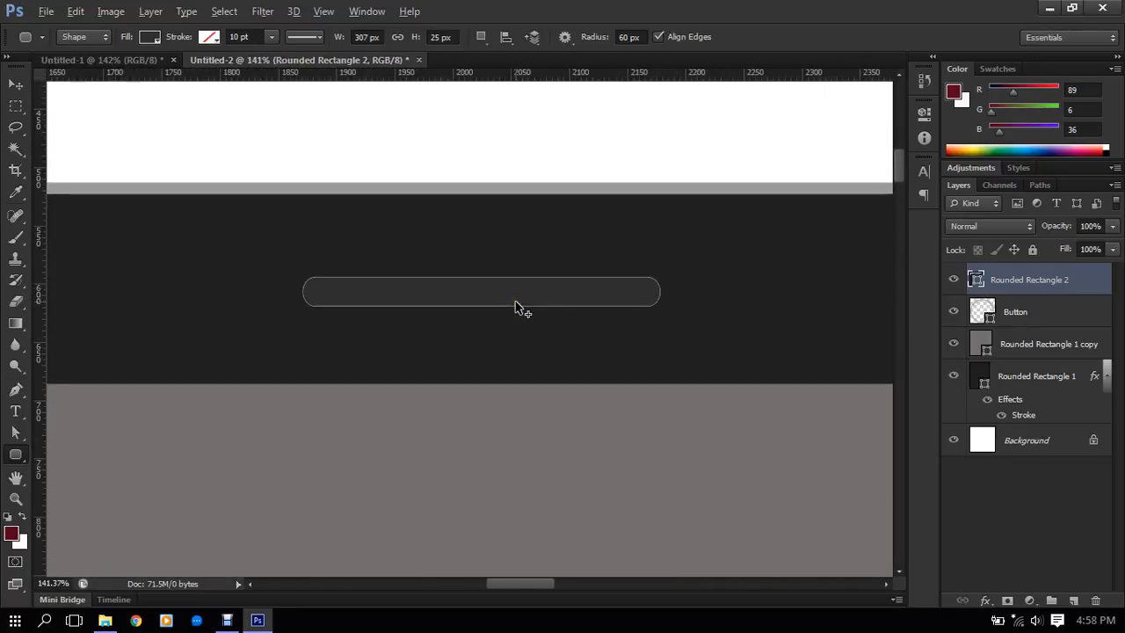
left_click(956, 279)
left_click(957, 279)
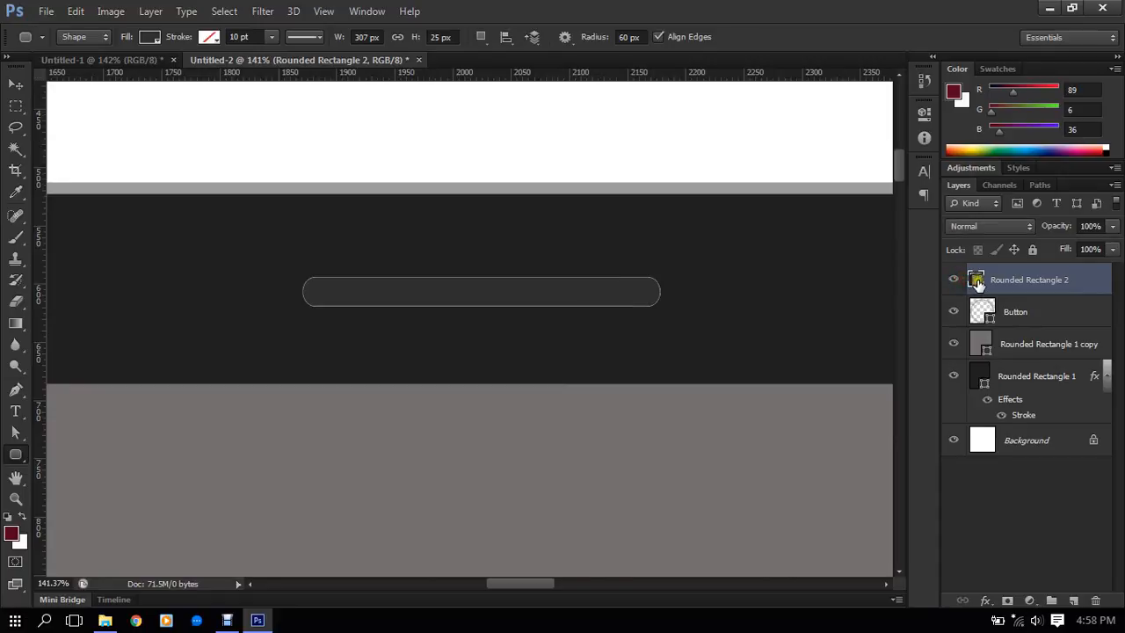
- Fill the speaker slot on the Rounded Rectangle 2 layer with dark gray #333333 and check it against the whole tablet
double_click(977, 281)
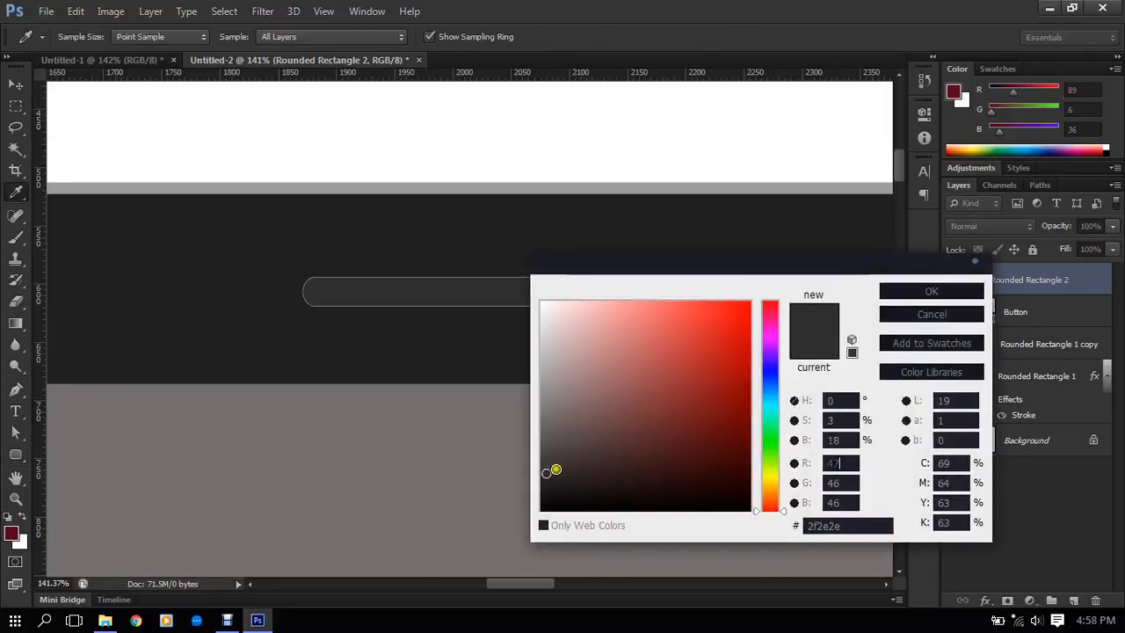
left_click(541, 473)
left_click(521, 467)
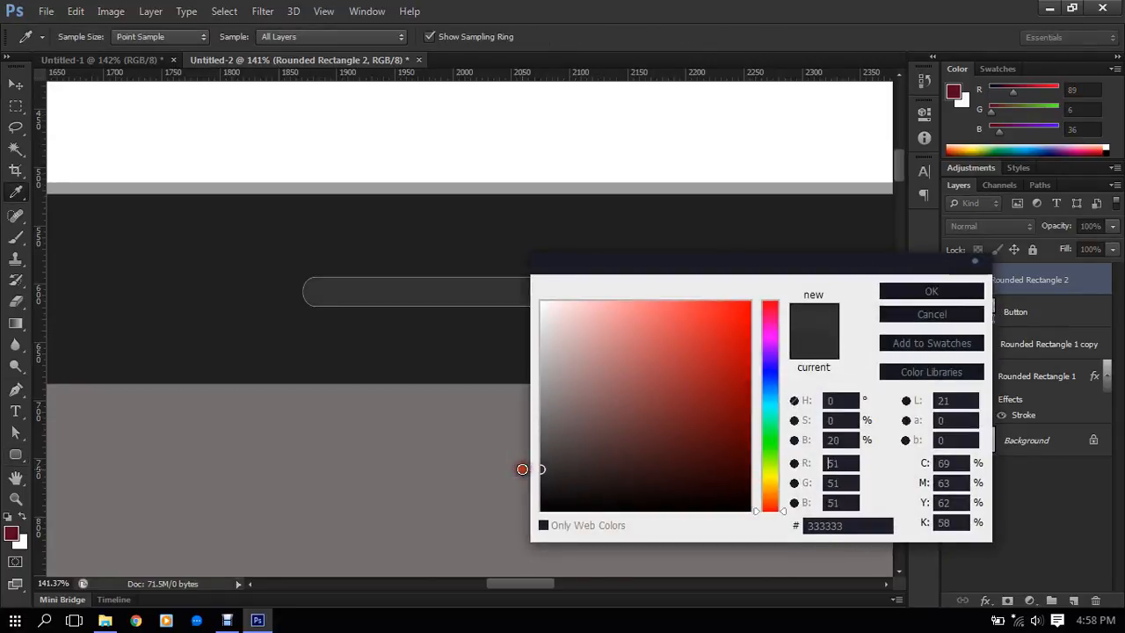
left_click(917, 294)
scroll(557, 284, "down", 5)
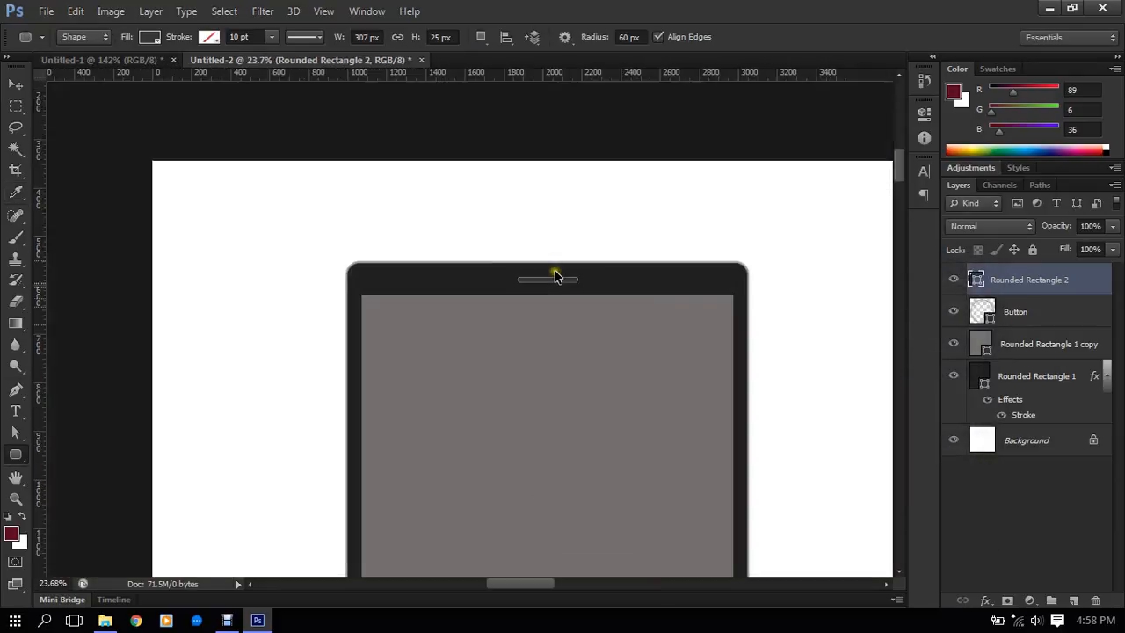
scroll(686, 288, "down", 3)
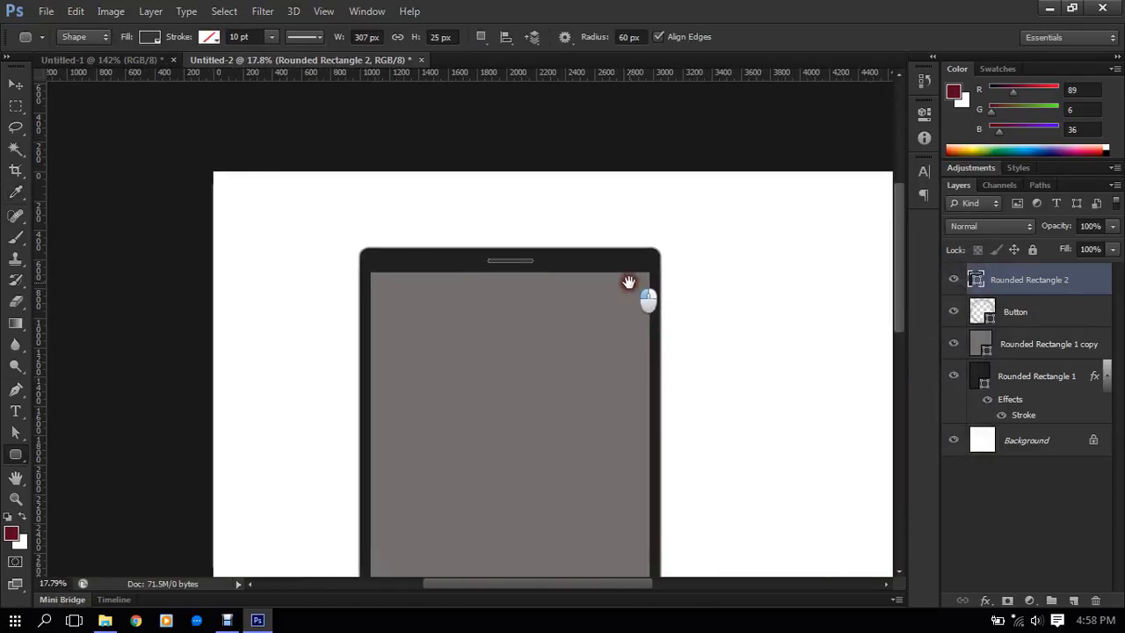
- Show the transform controls on the speaker slot and stretch its lower edge to a height of about 30 px
scroll(525, 263, "up", 10)
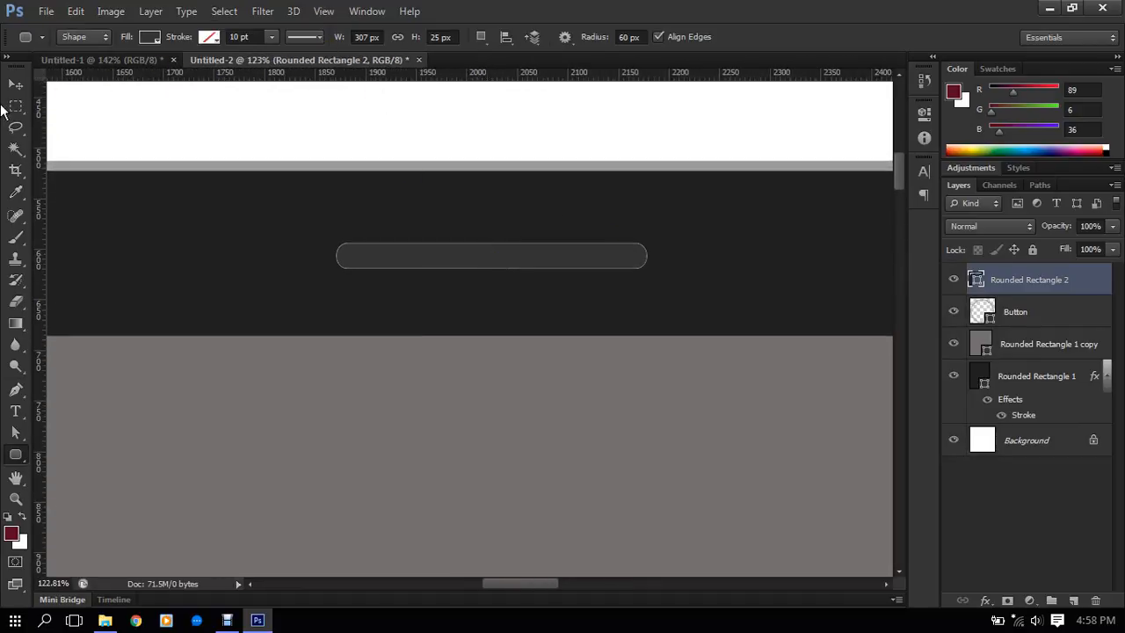
left_click(12, 85)
left_click(224, 36)
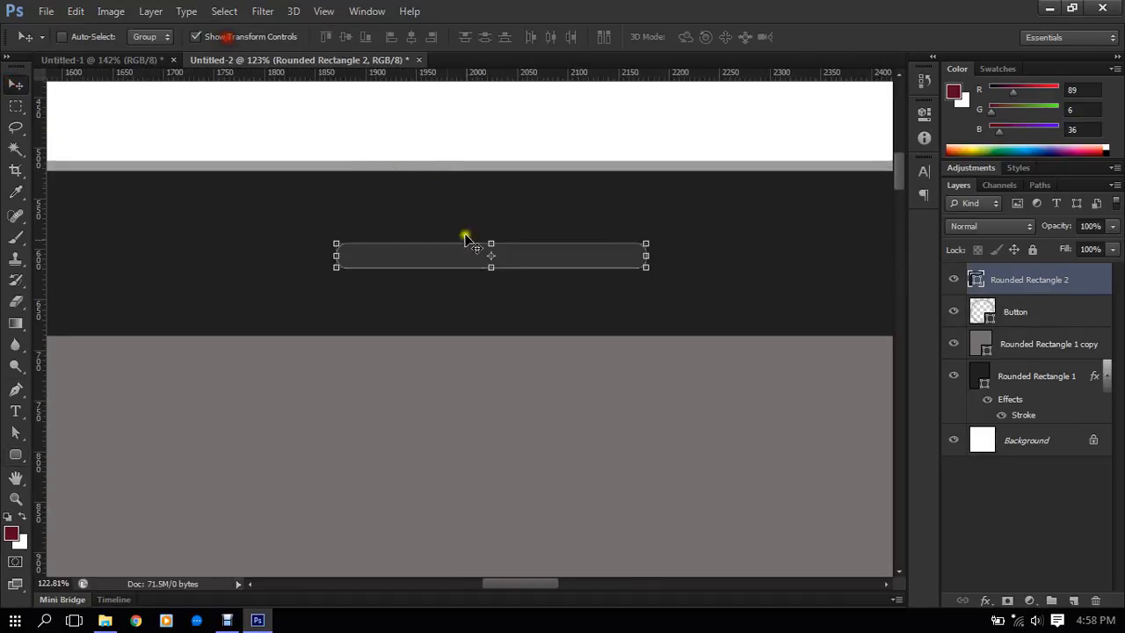
left_click_drag(479, 268, 491, 270)
left_click(828, 36)
- Draw a small circle about 30 px wide with the Rounded Rectangle tool, to the right of the speaker slot
scroll(492, 242, "down", 3)
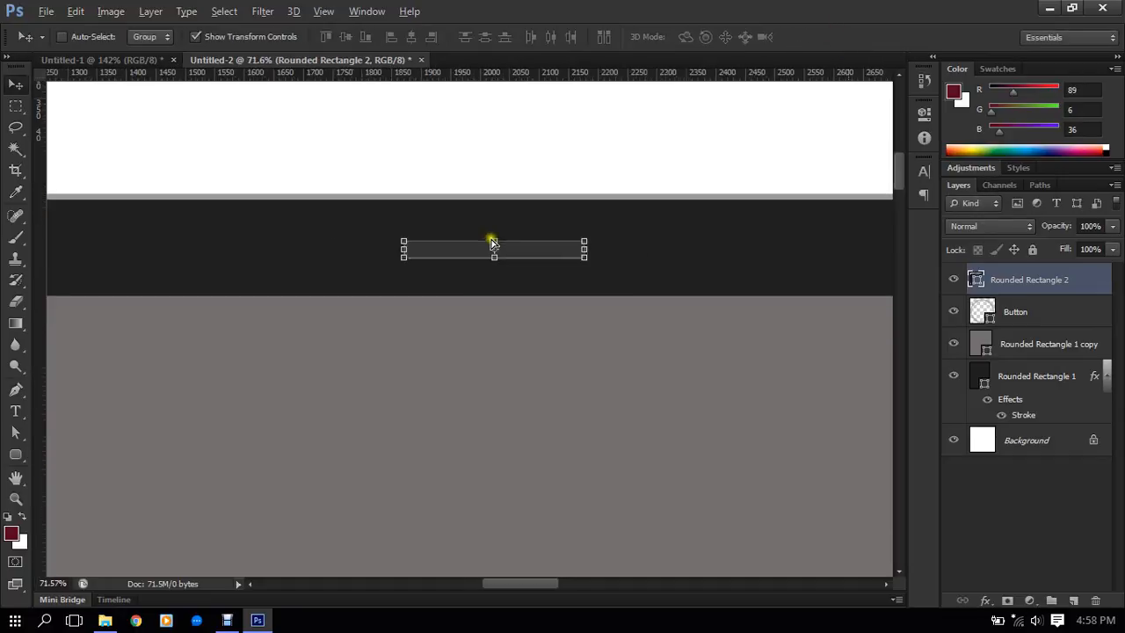
left_click_drag(785, 265, 724, 272)
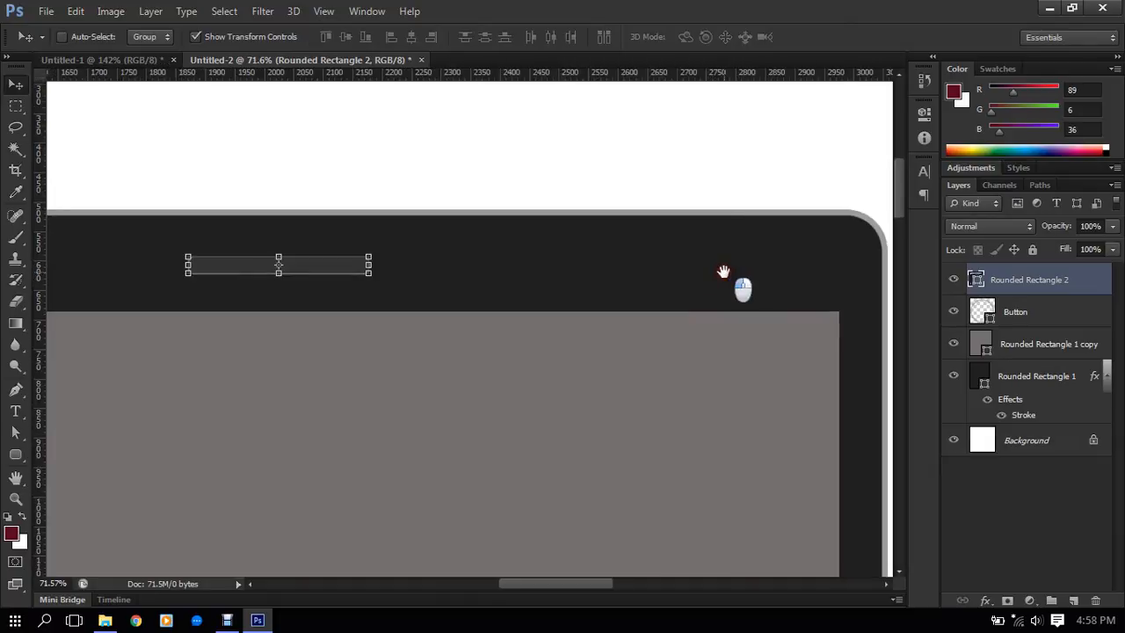
scroll(489, 256, "up", 4)
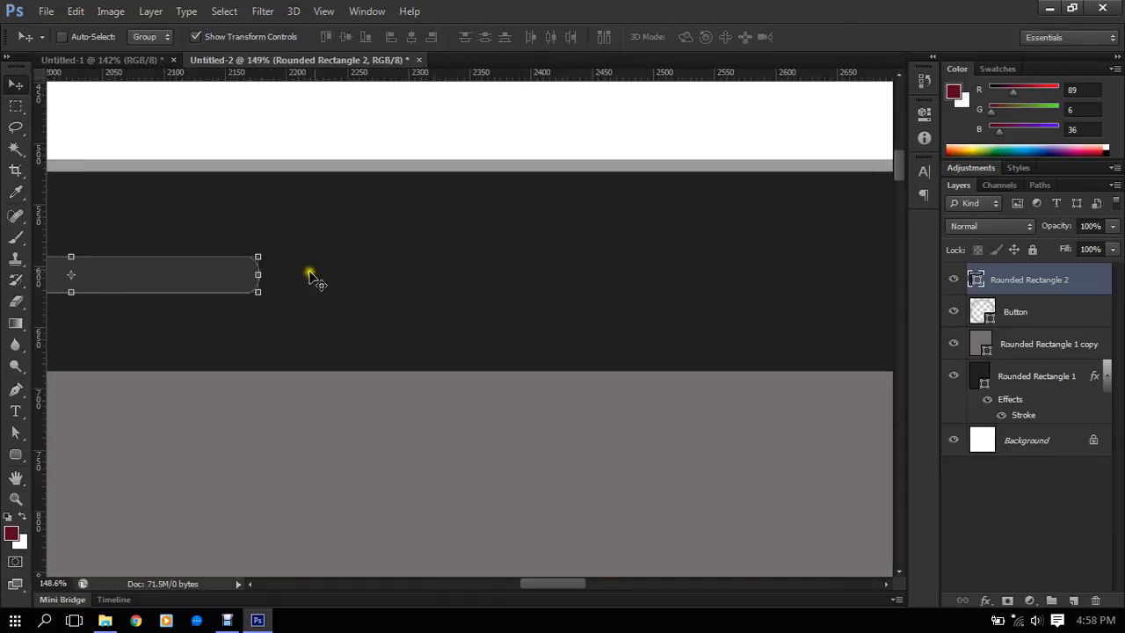
left_click(15, 455)
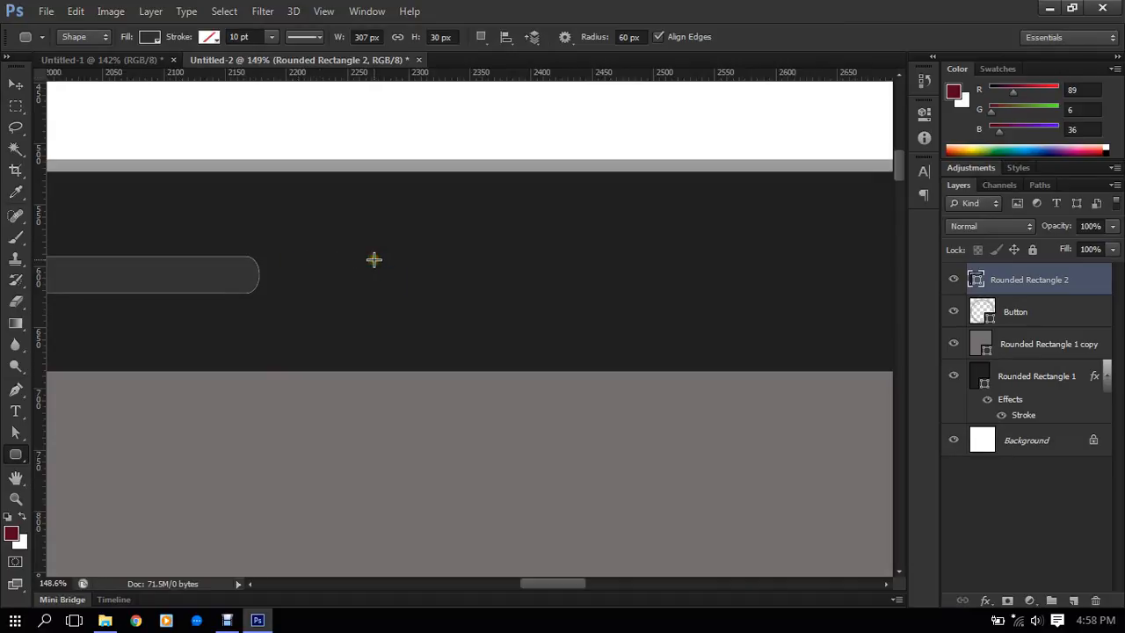
left_click_drag(374, 259, 401, 289)
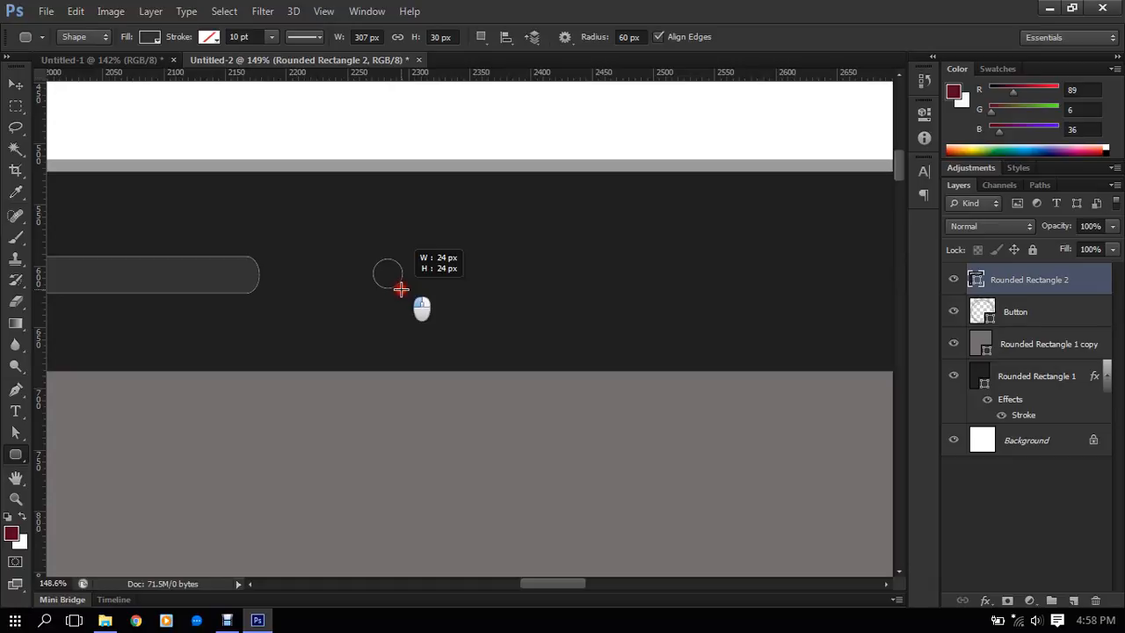
left_click_drag(401, 289, 408, 300)
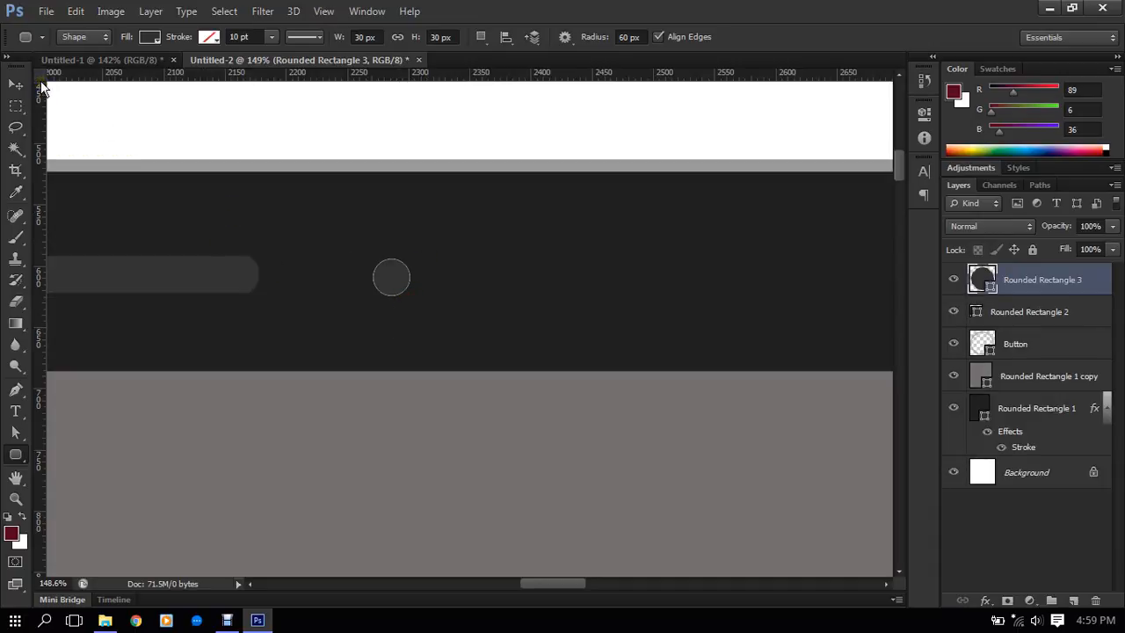
key("ctrl")
- Fill the small circle beside the speaker slot with medium gray, #5c5c5c
left_click(209, 38)
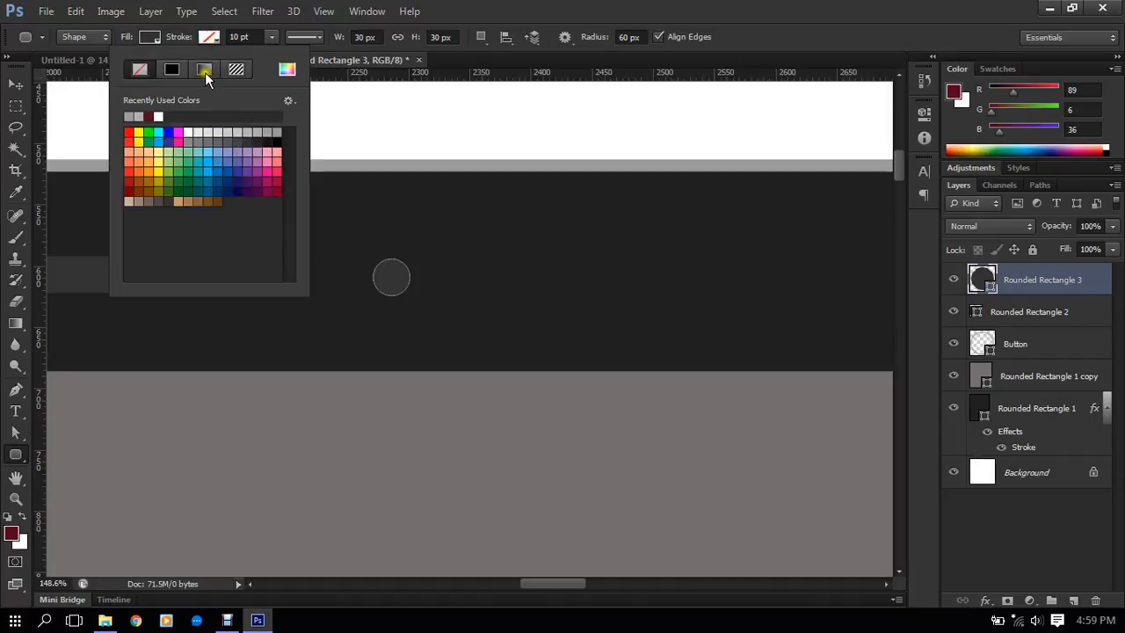
left_click(504, 5)
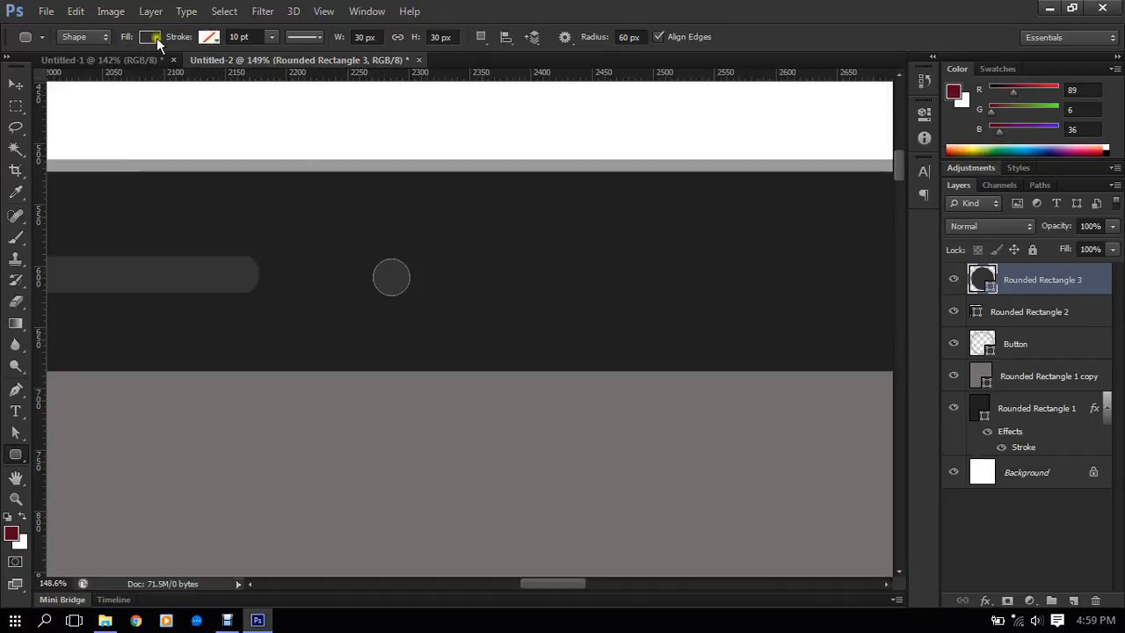
left_click(149, 37)
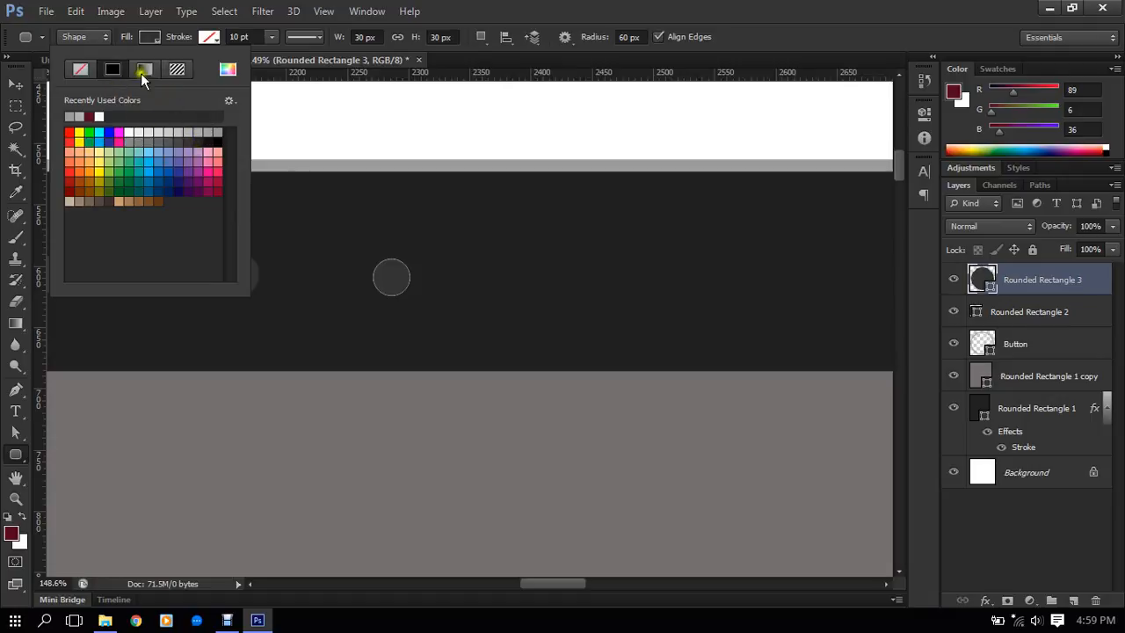
left_click(226, 70)
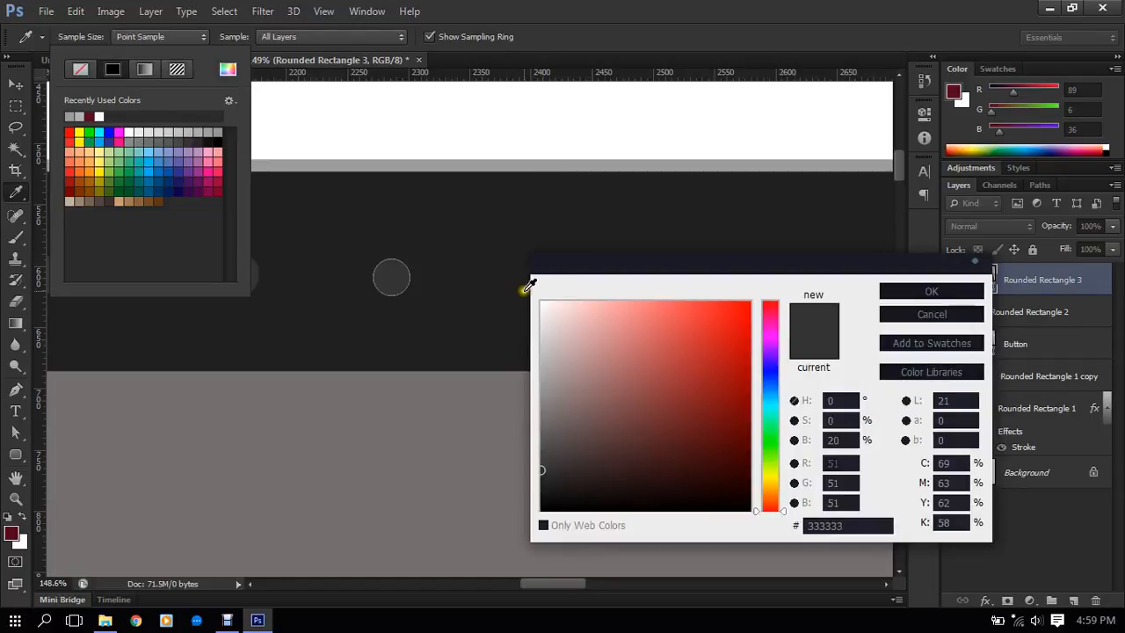
left_click_drag(540, 457, 542, 435)
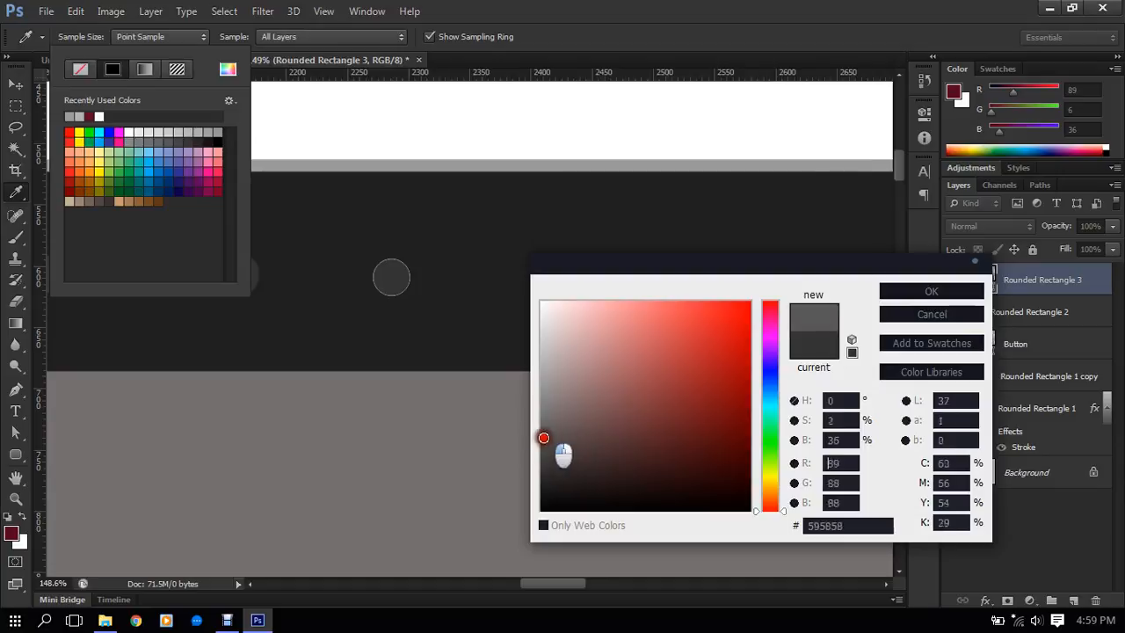
left_click(903, 293)
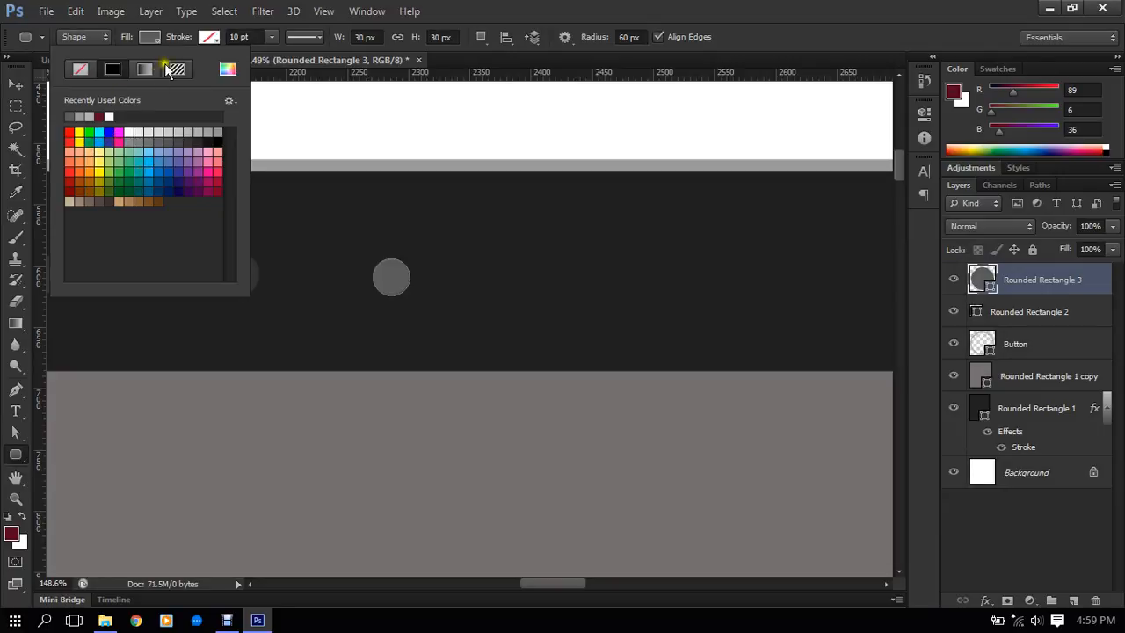
- Give the small circle a 10 pt stroke in dark gray #333333, sampled from the speaker slot
left_click(213, 37)
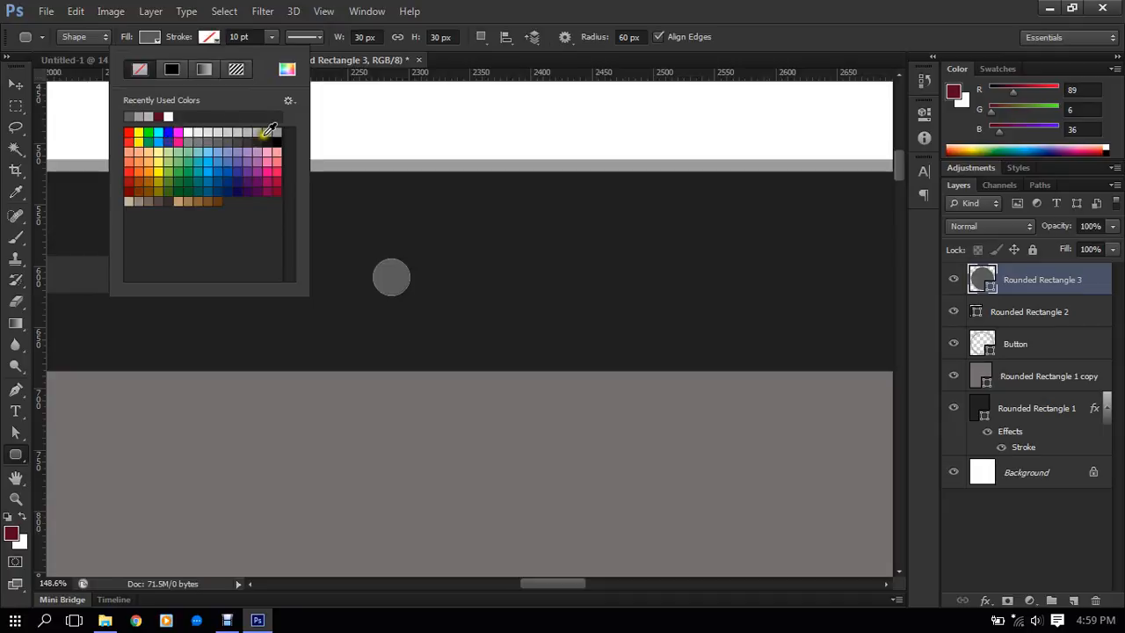
left_click(286, 69)
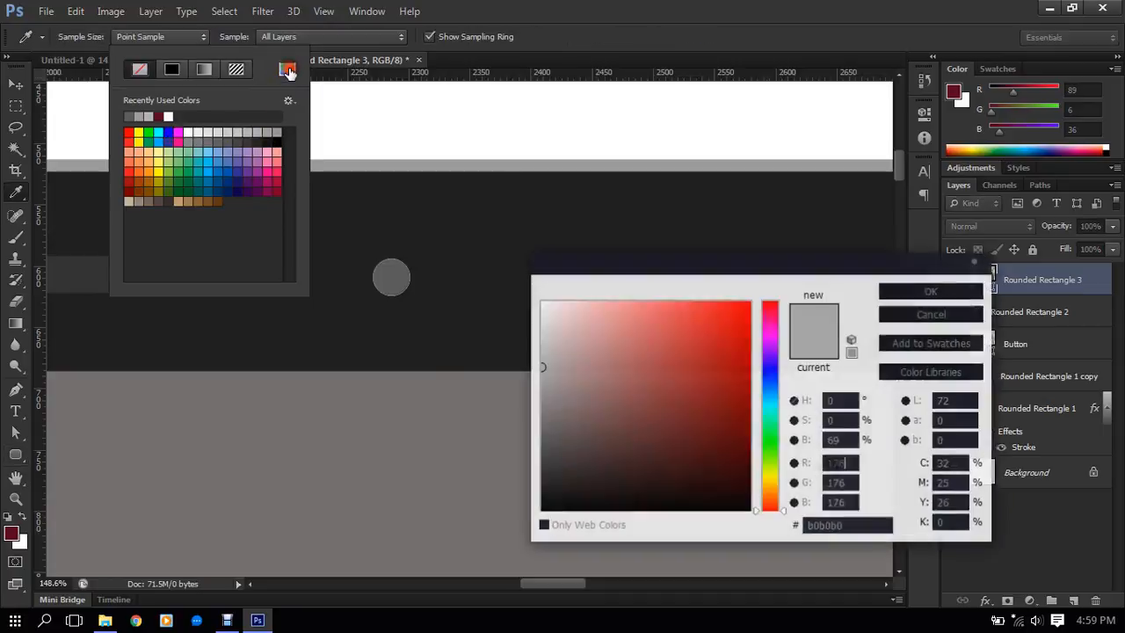
left_click(89, 278)
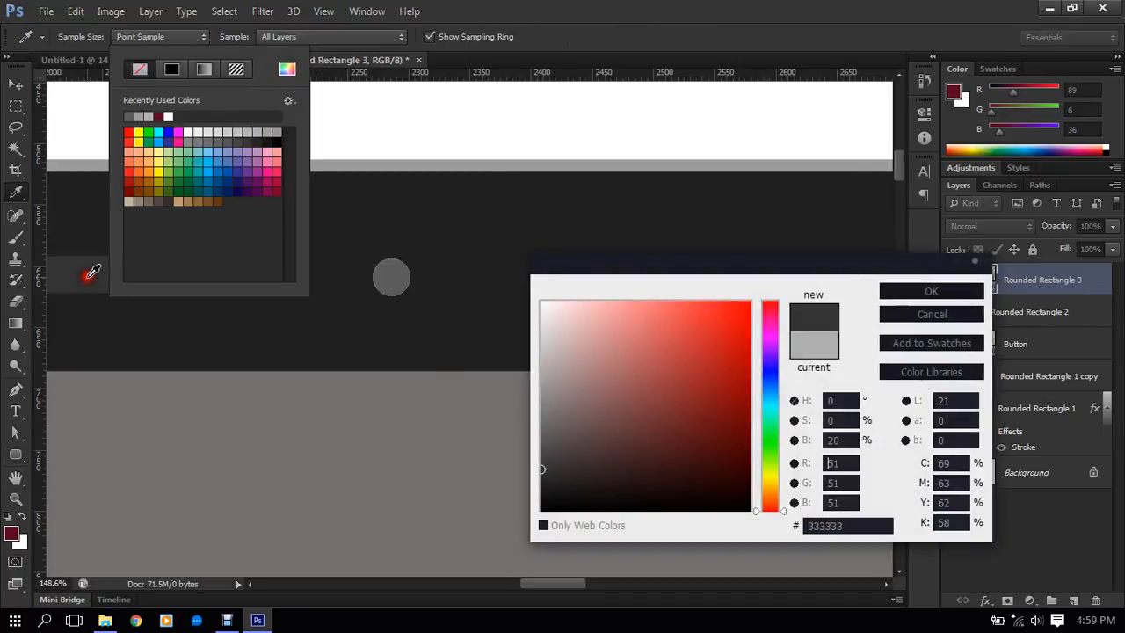
left_click(902, 296)
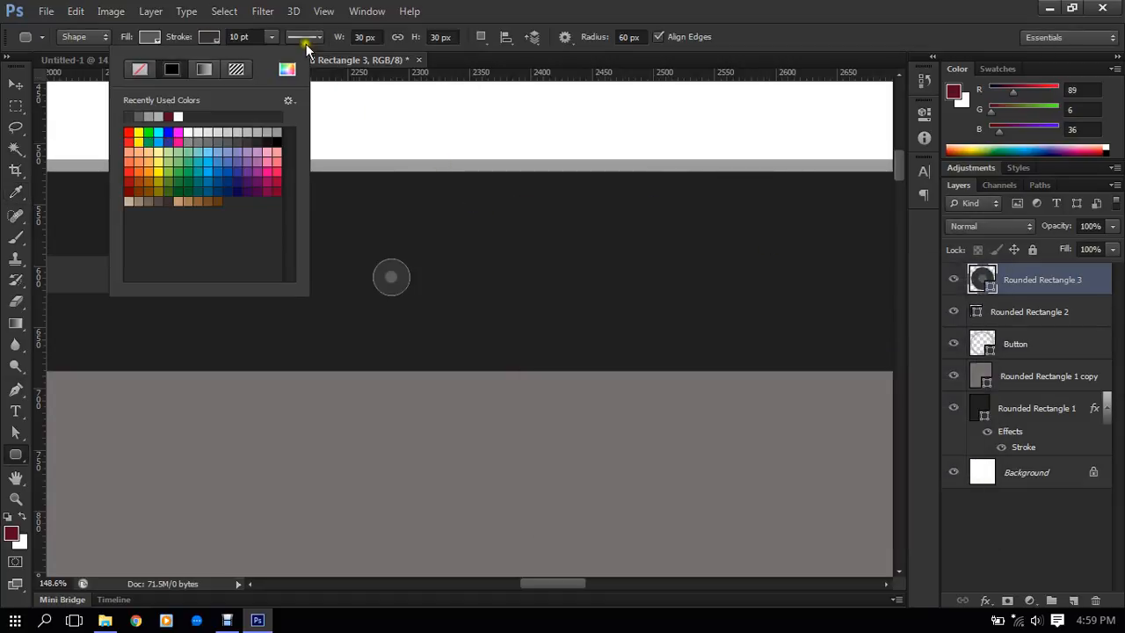
- Review the small circle's detailed stroke options, including the alignment choices, and keep the Inside alignment
left_click(318, 36)
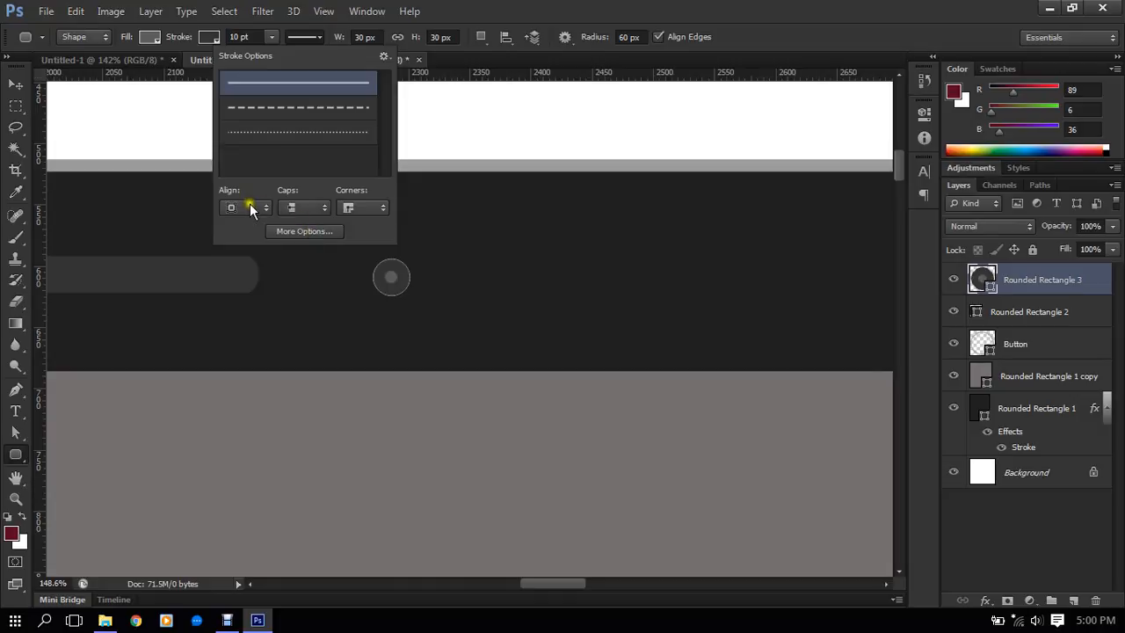
left_click(302, 231)
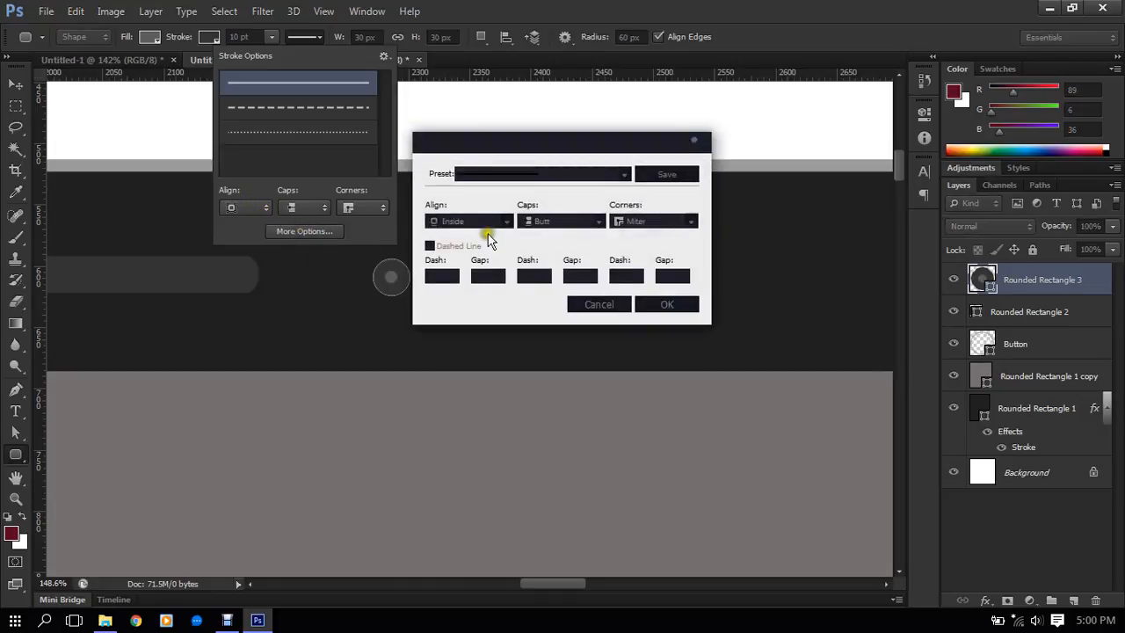
left_click(479, 223)
left_click(479, 220)
left_click(648, 303)
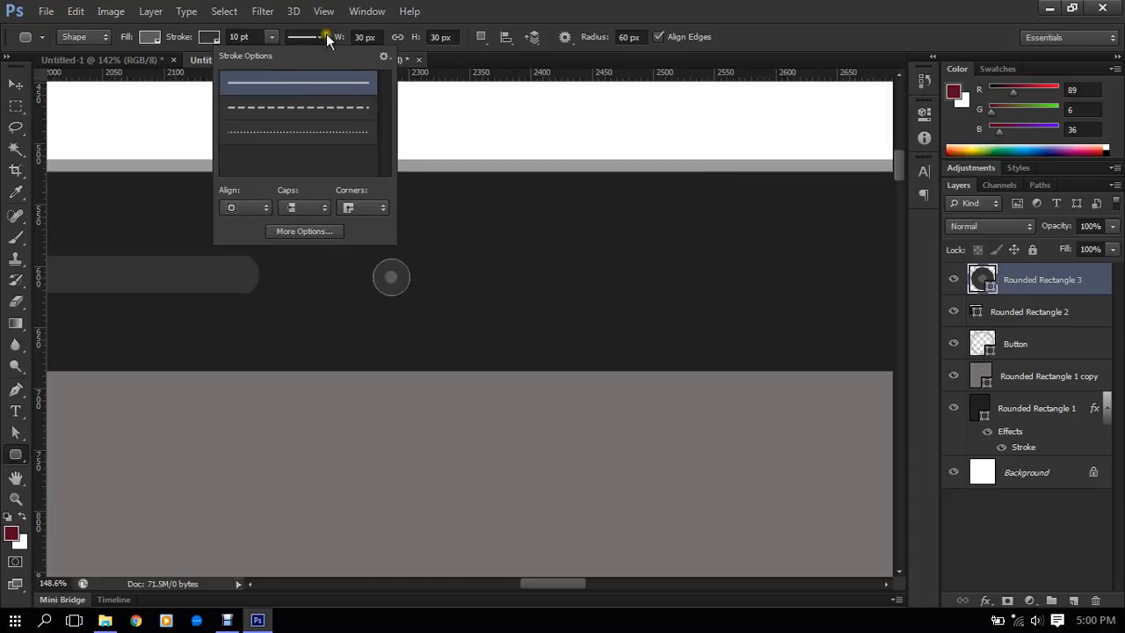
- Try stroke widths of 7 pt, 5 pt and 2 pt on the small circle beside the speaker slot
left_click(244, 37)
type("7")
key("Return")
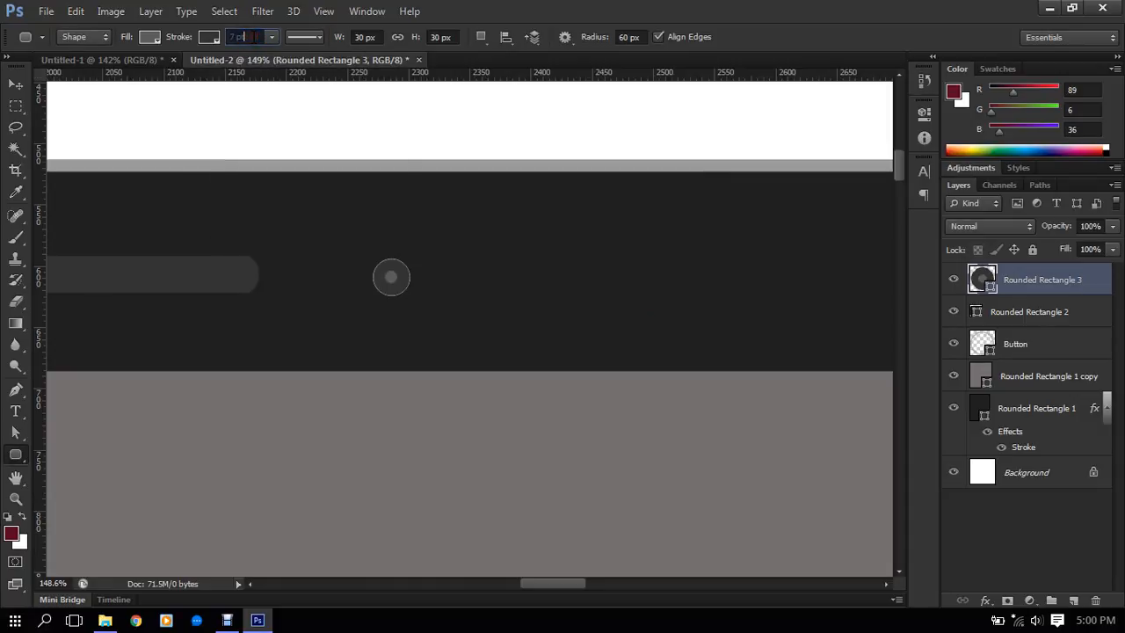
type("5")
key("Return")
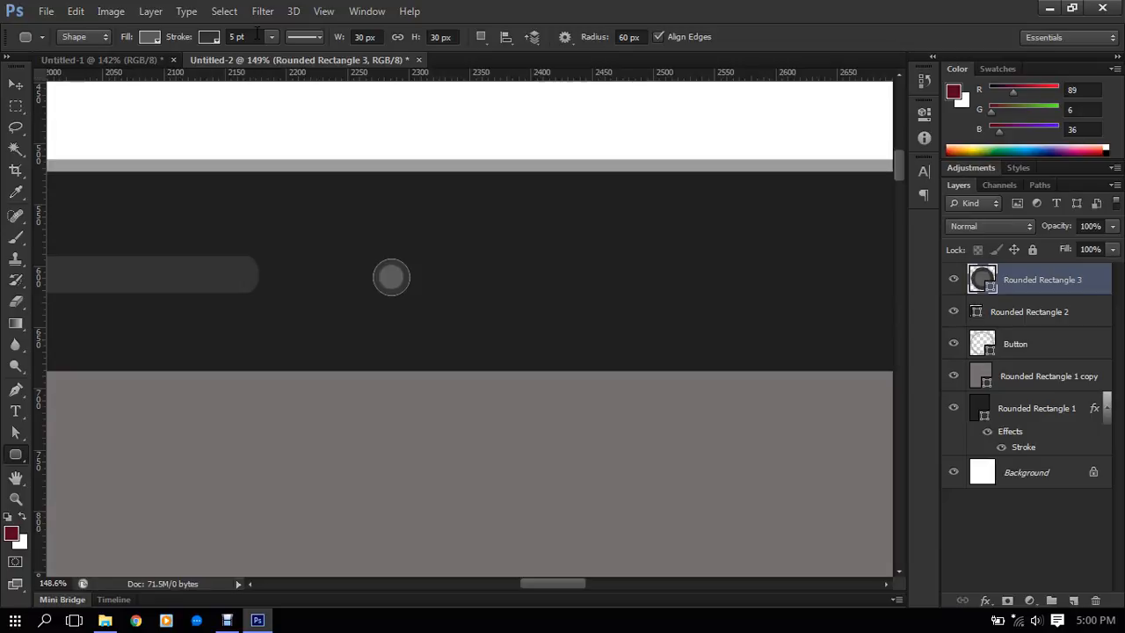
left_click(256, 36)
type("2 pt")
key("Return")
- Set the stroke width of the small circle beside the speaker slot to 3 pt
left_click(246, 36)
type("3 p")
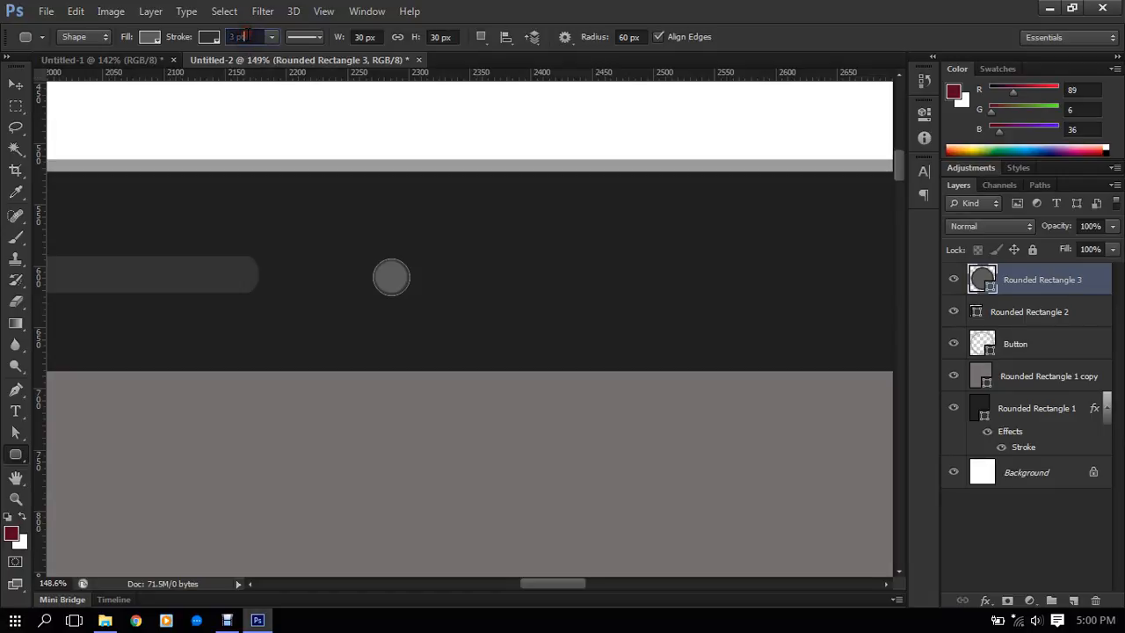
type("t")
key("Return")
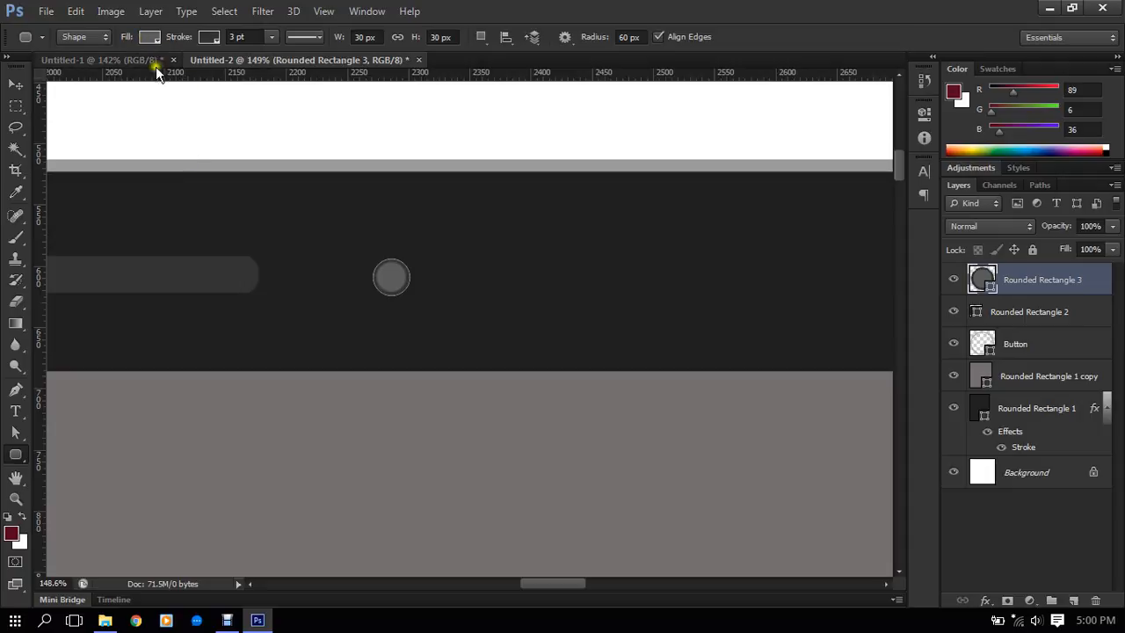
- Darken the fill of the small circle beside the speaker slot to #3d3d3d
left_click(147, 36)
left_click(228, 69)
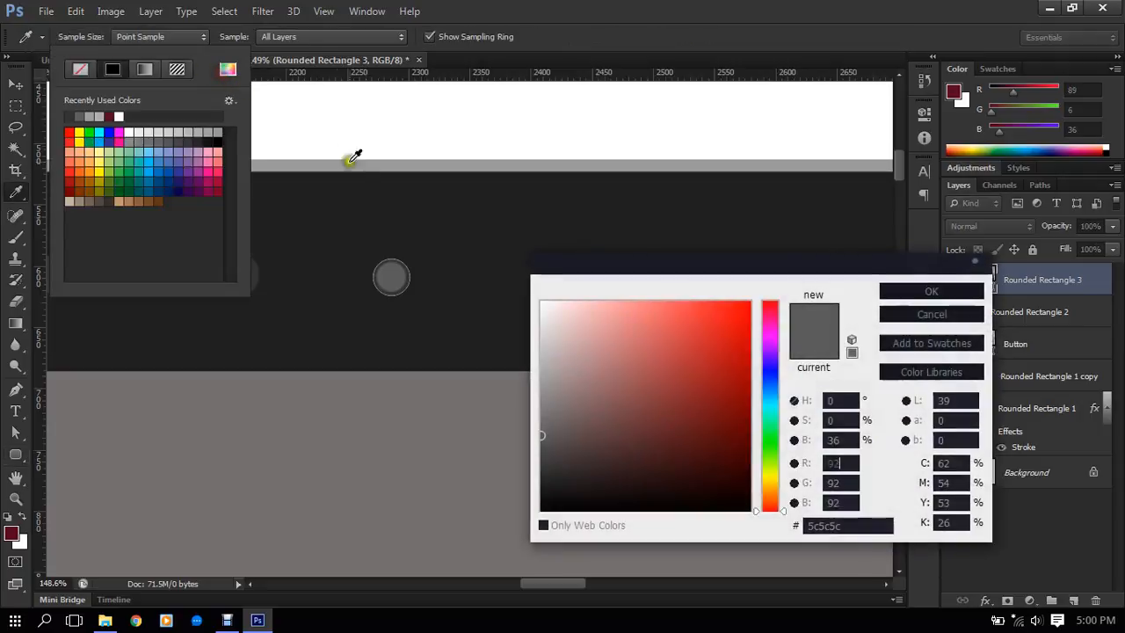
left_click_drag(553, 436, 533, 462)
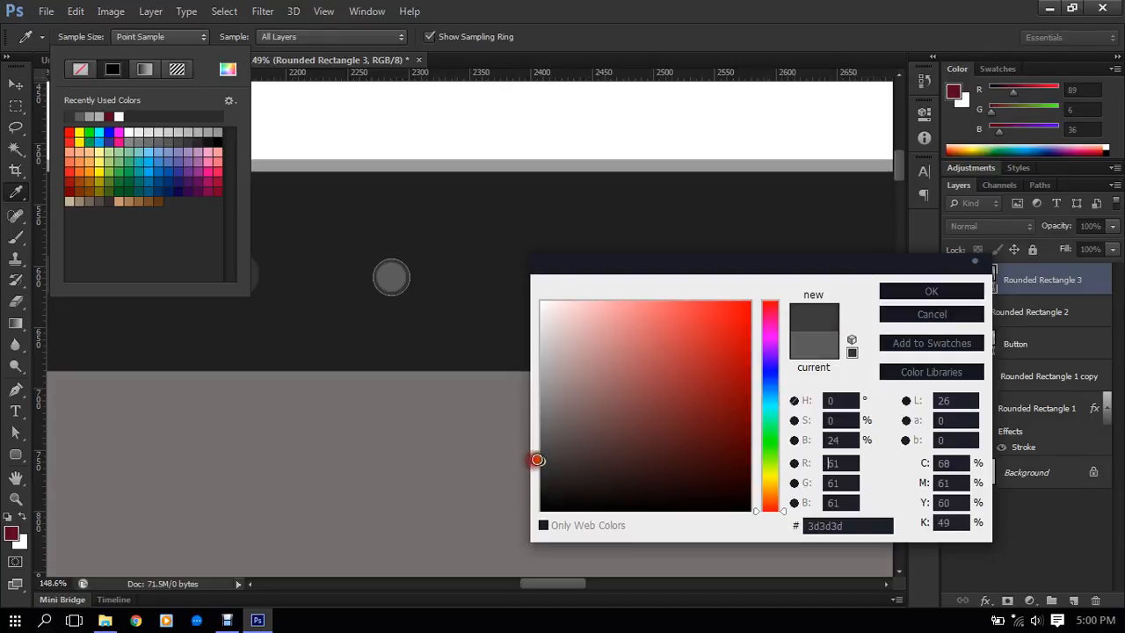
left_click(916, 288)
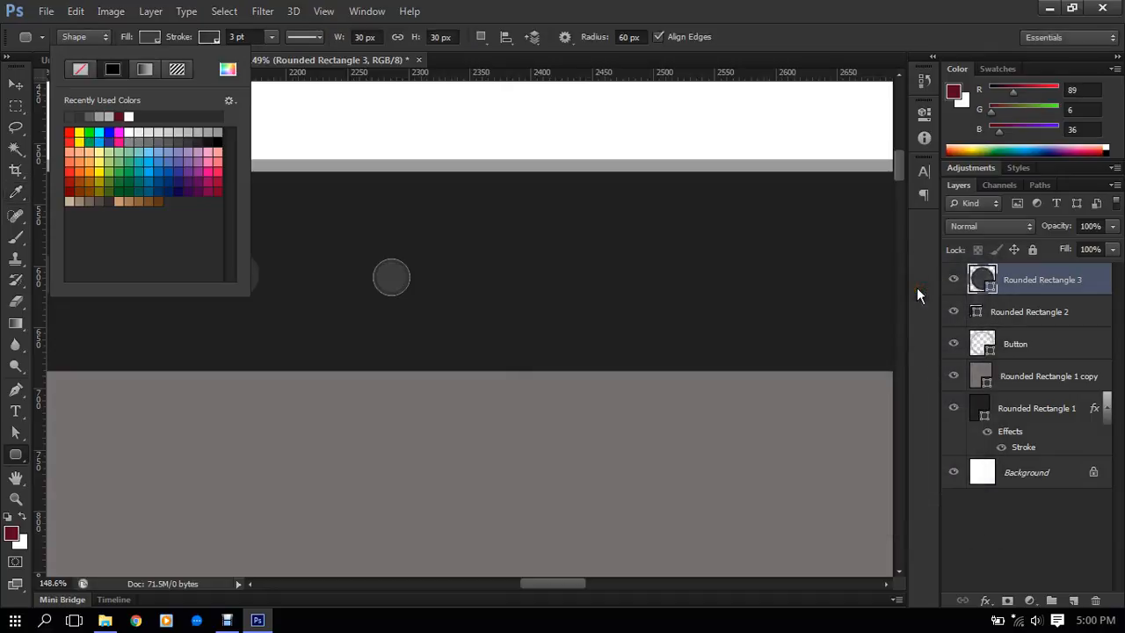
left_click(233, 37)
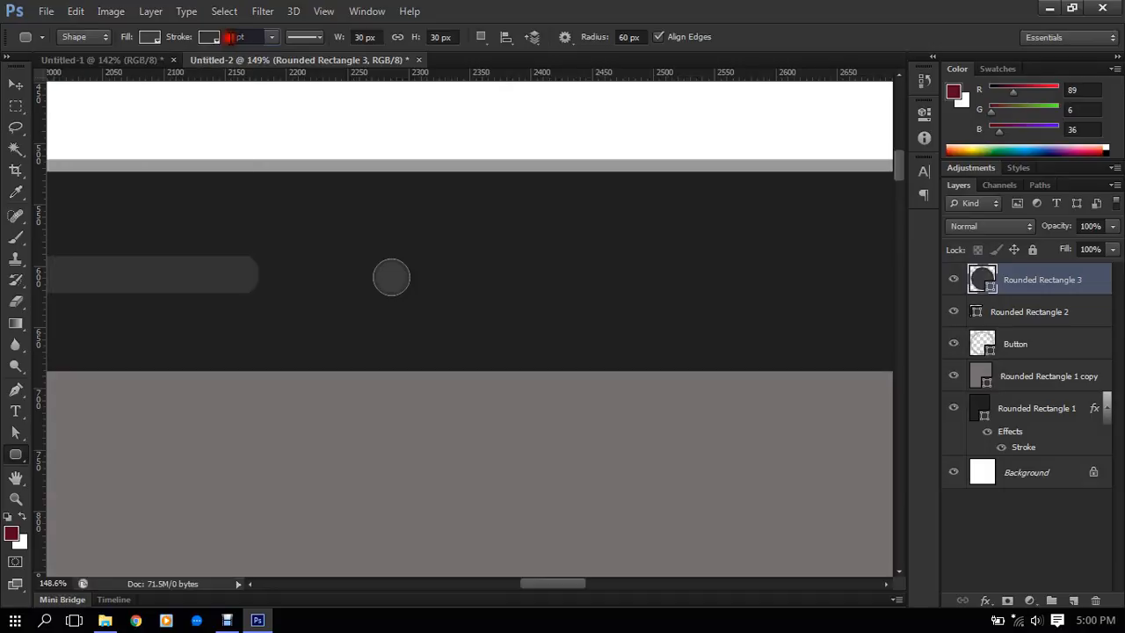
- Switch to the Move tool and turn off its transform controls
left_click(15, 84)
scroll(388, 258, "down", 2)
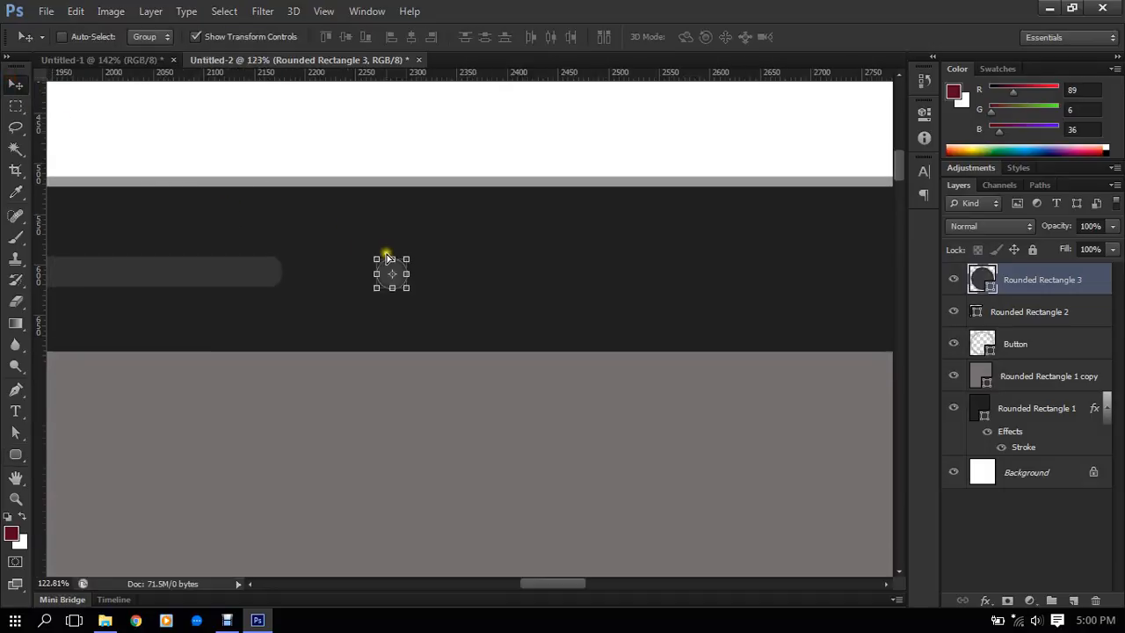
scroll(388, 259, "down", 4)
left_click(258, 36)
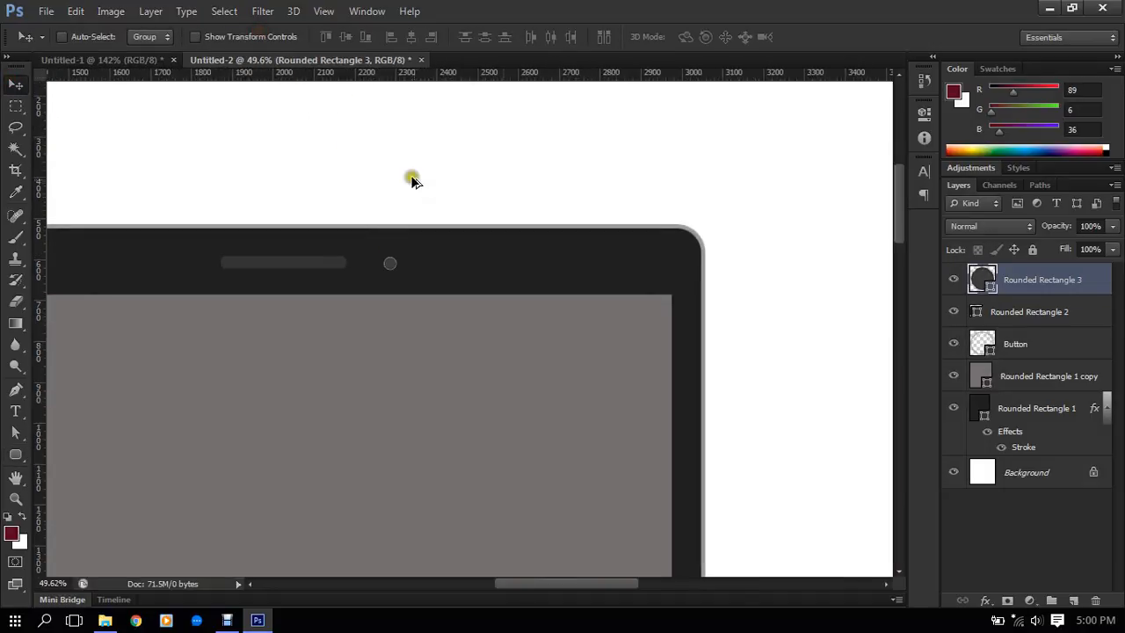
- Thicken the outline of the home button on the Button layer to a 13 pt stroke
scroll(413, 180, "down", 2)
left_click(980, 379)
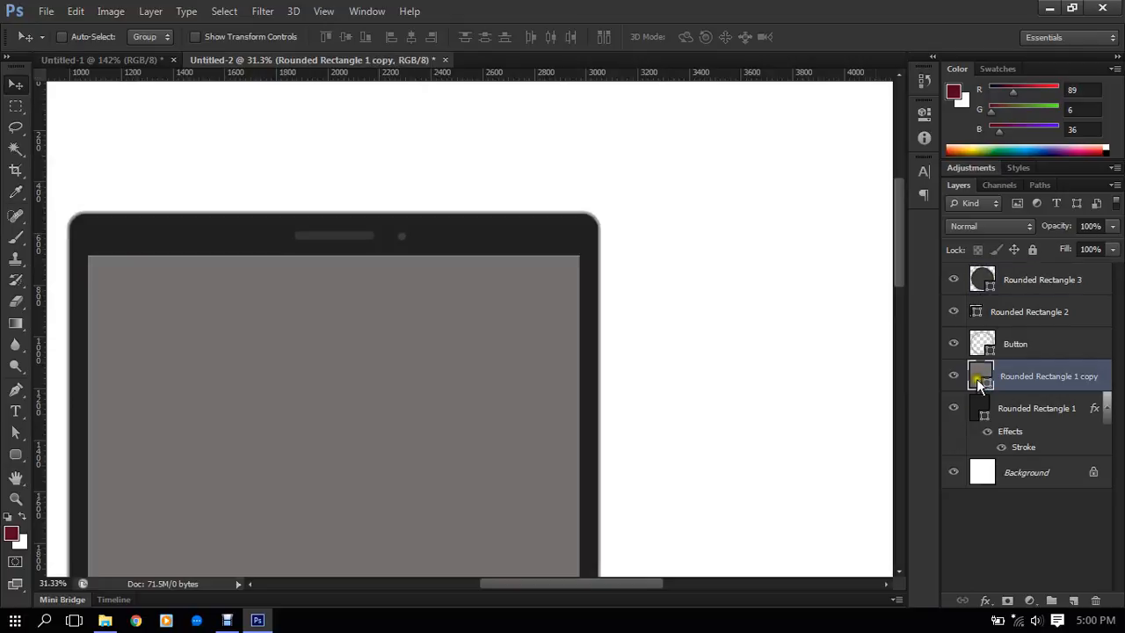
scroll(400, 378, "down", 3)
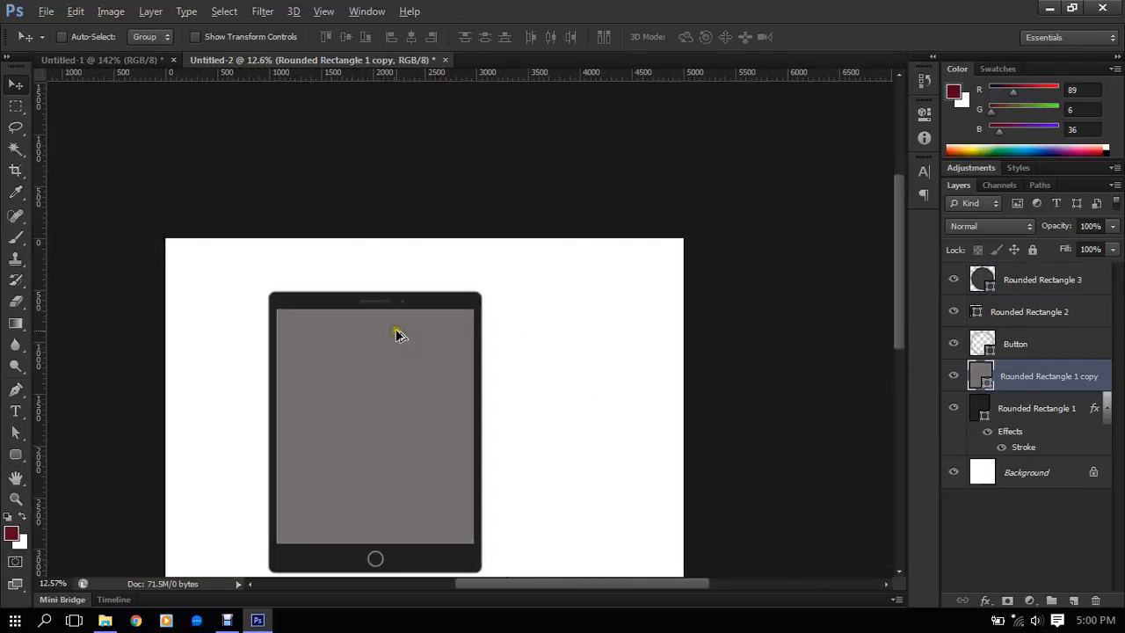
scroll(400, 360, "up", 3)
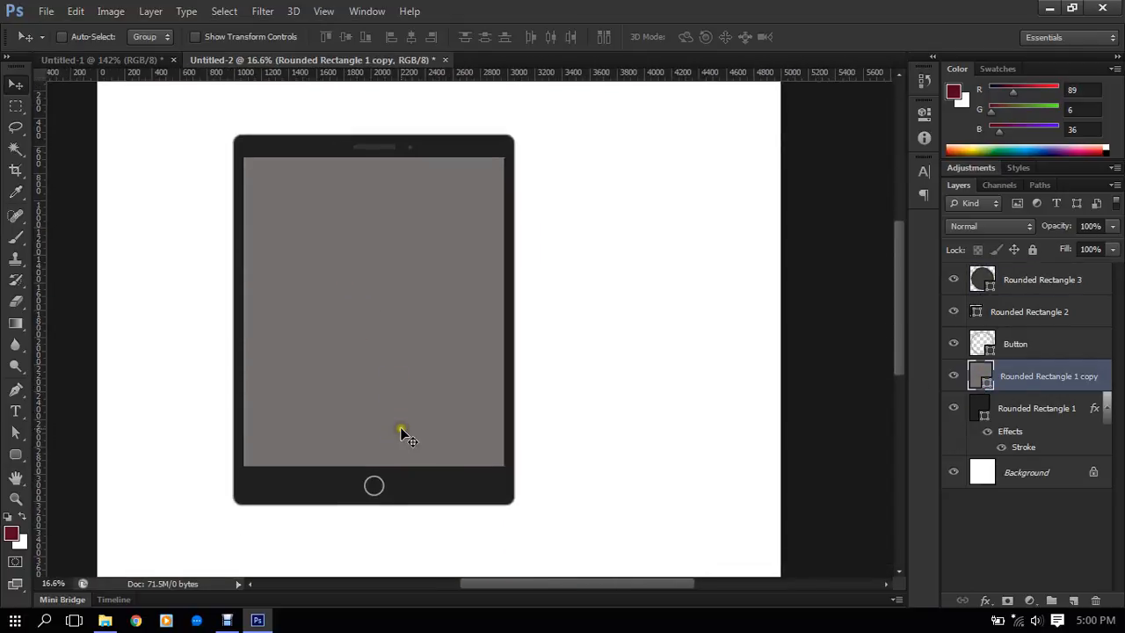
scroll(410, 468, "up", 1)
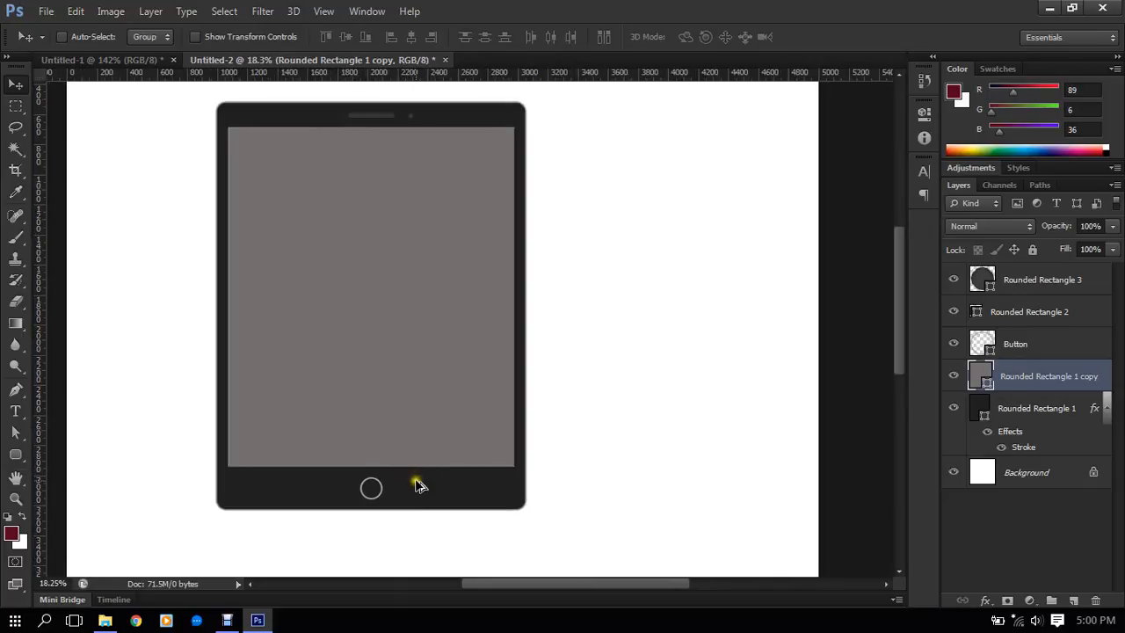
scroll(387, 503, "up", 5)
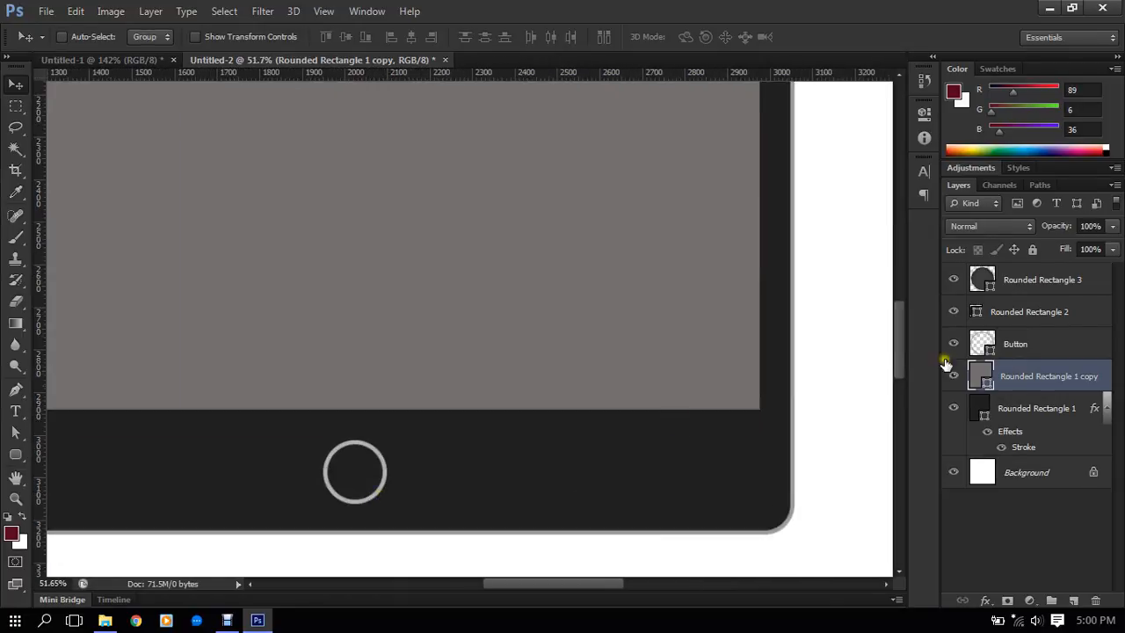
left_click(1007, 345)
scroll(437, 439, "up", 2)
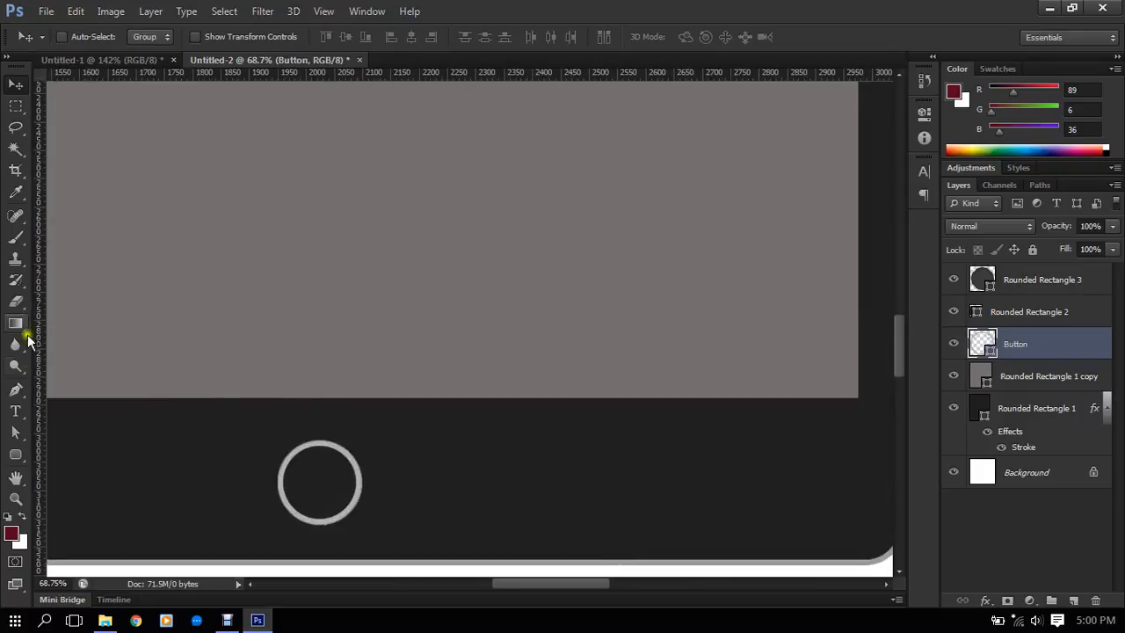
left_click(15, 454)
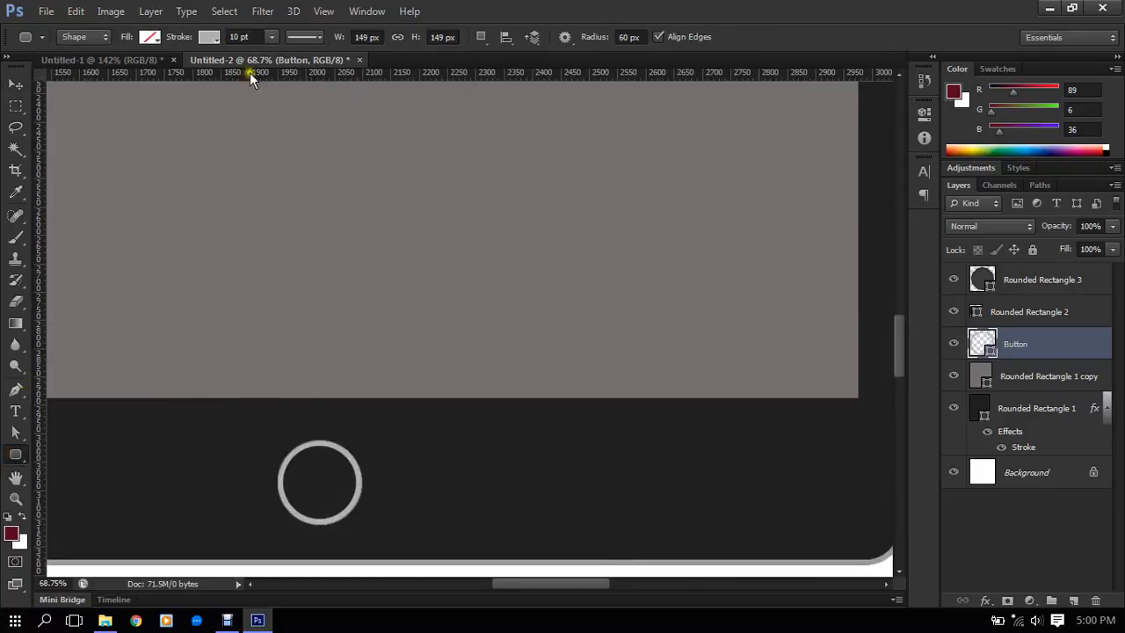
left_click(251, 36)
scroll(251, 36, "up", 2)
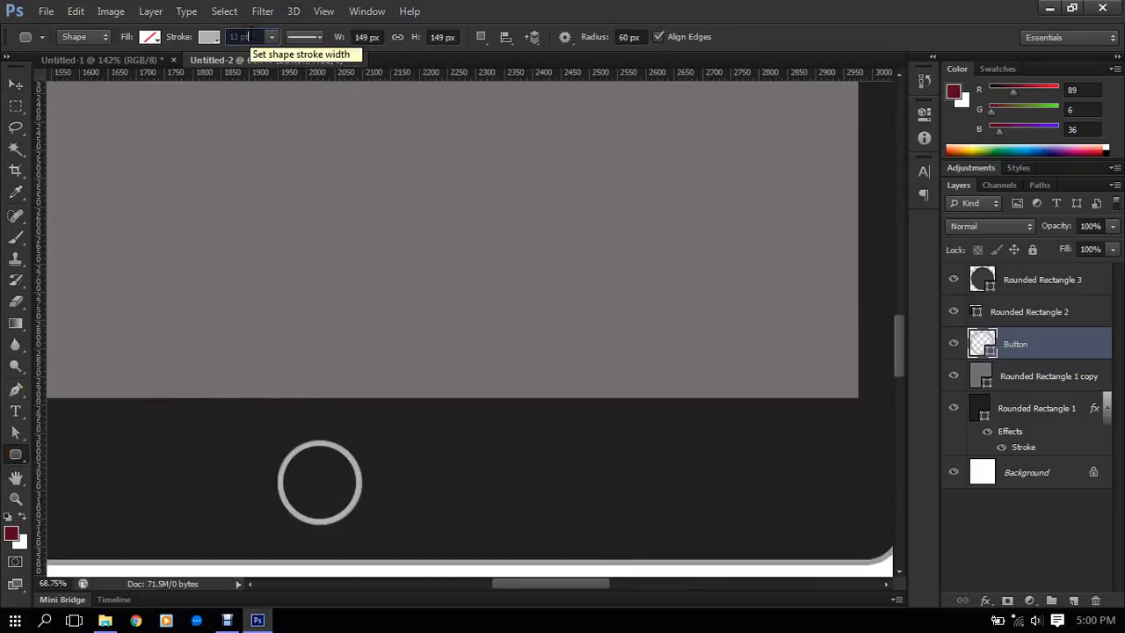
key("Return")
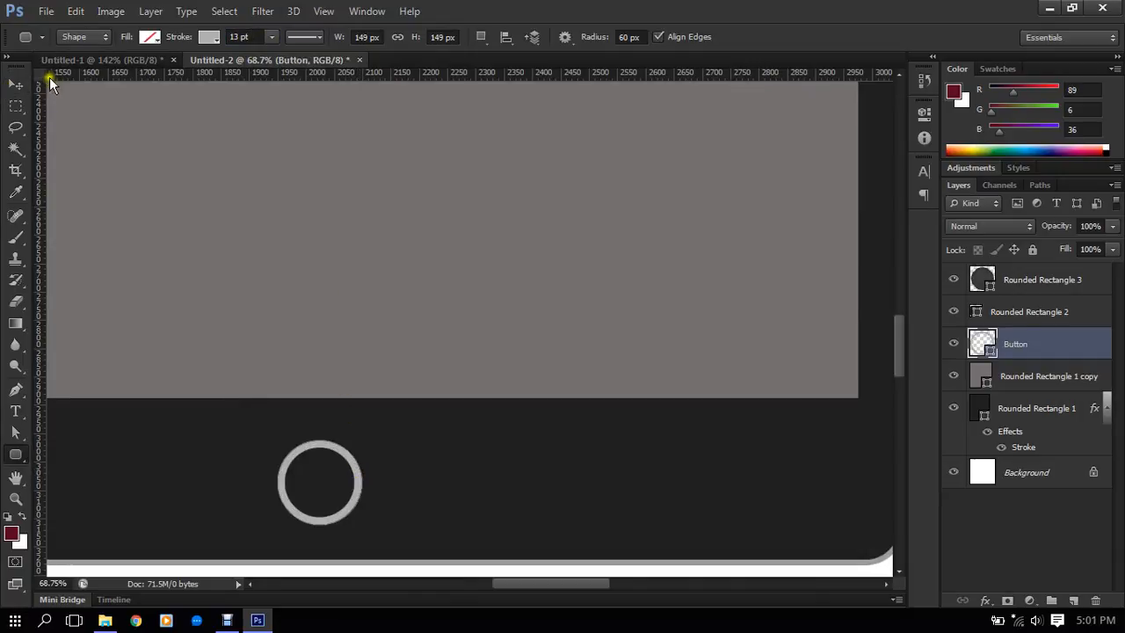
- Return to the Move tool and examine the complete tablet design, both as a whole and up close
left_click(15, 85)
scroll(447, 312, "down", 5)
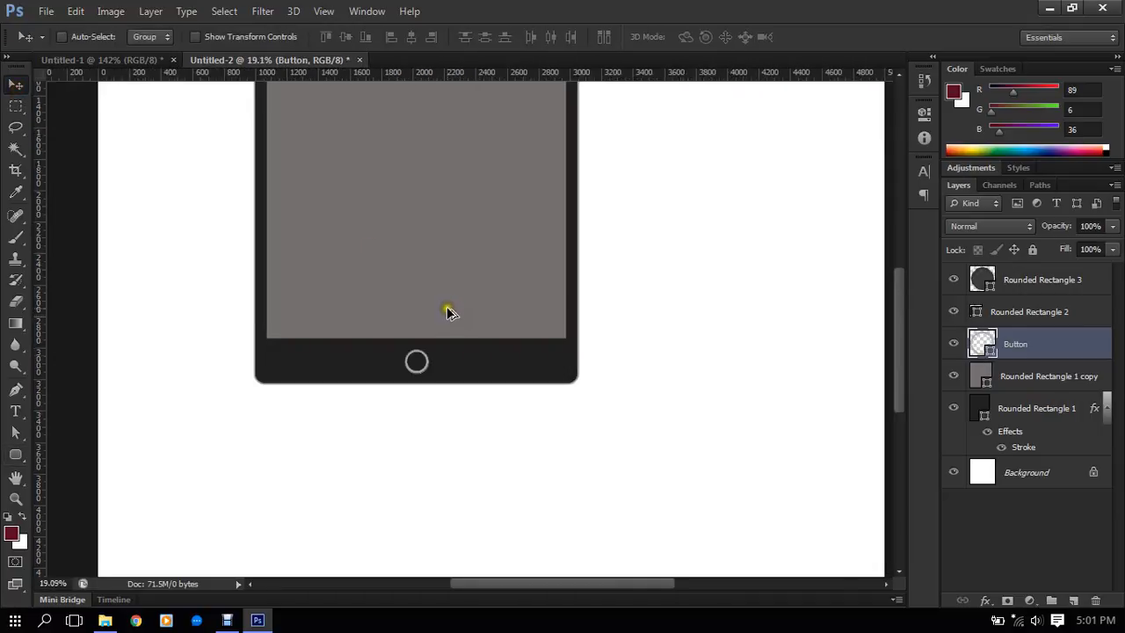
scroll(448, 314, "down", 2)
scroll(452, 389, "up", 3)
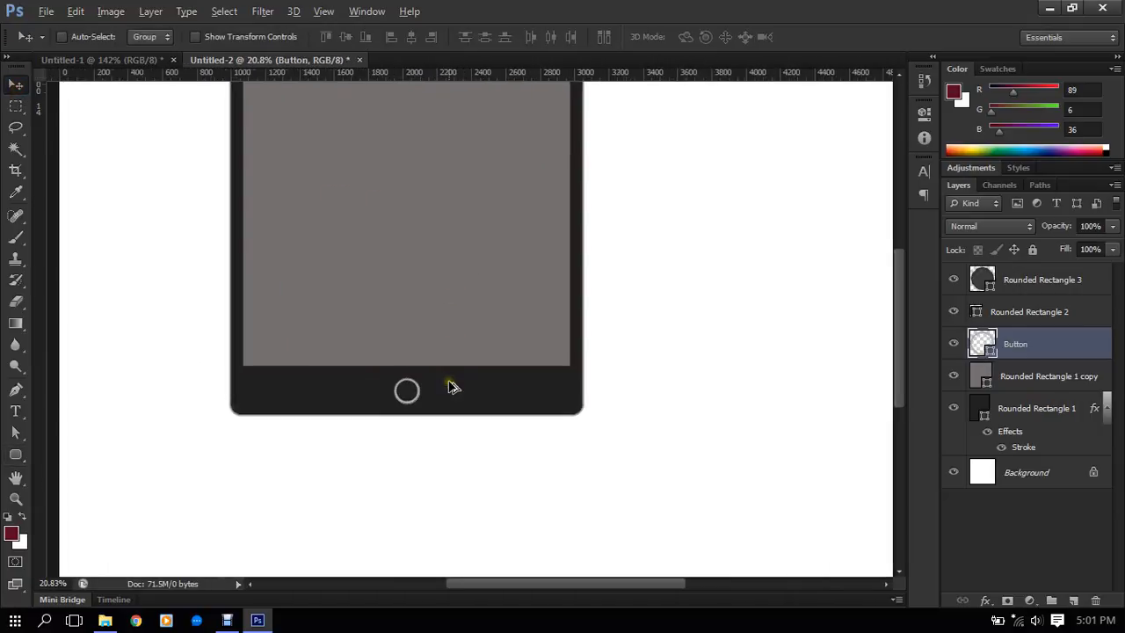
left_click_drag(507, 282, 493, 384)
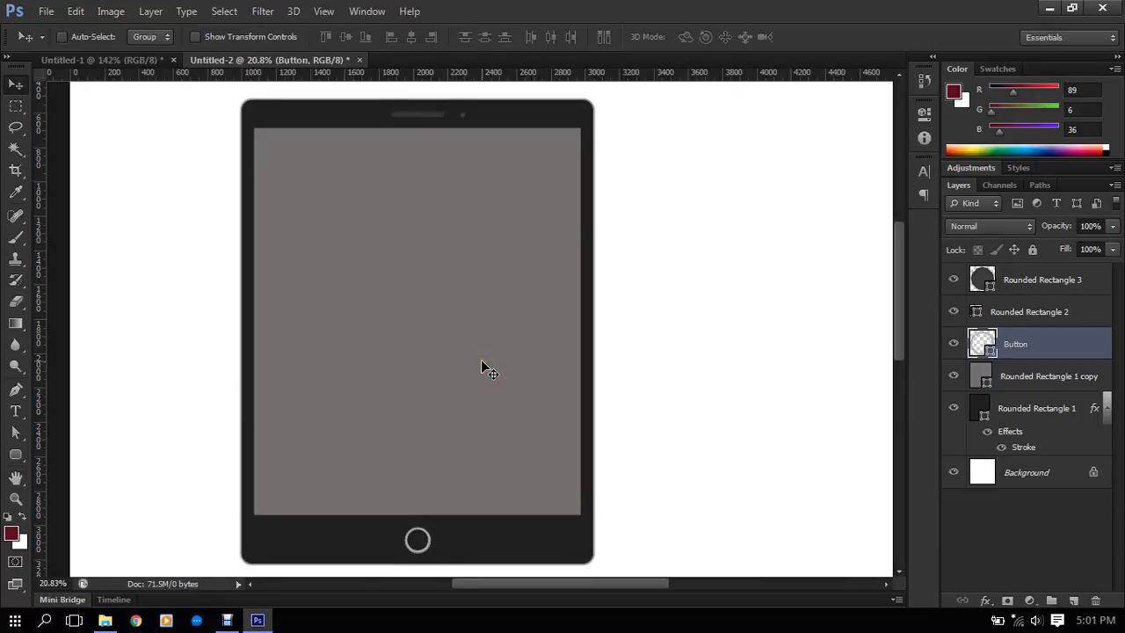
left_click(482, 372)
left_click(384, 396)
scroll(437, 528, "up", 2)
left_click_drag(457, 286, 512, 271)
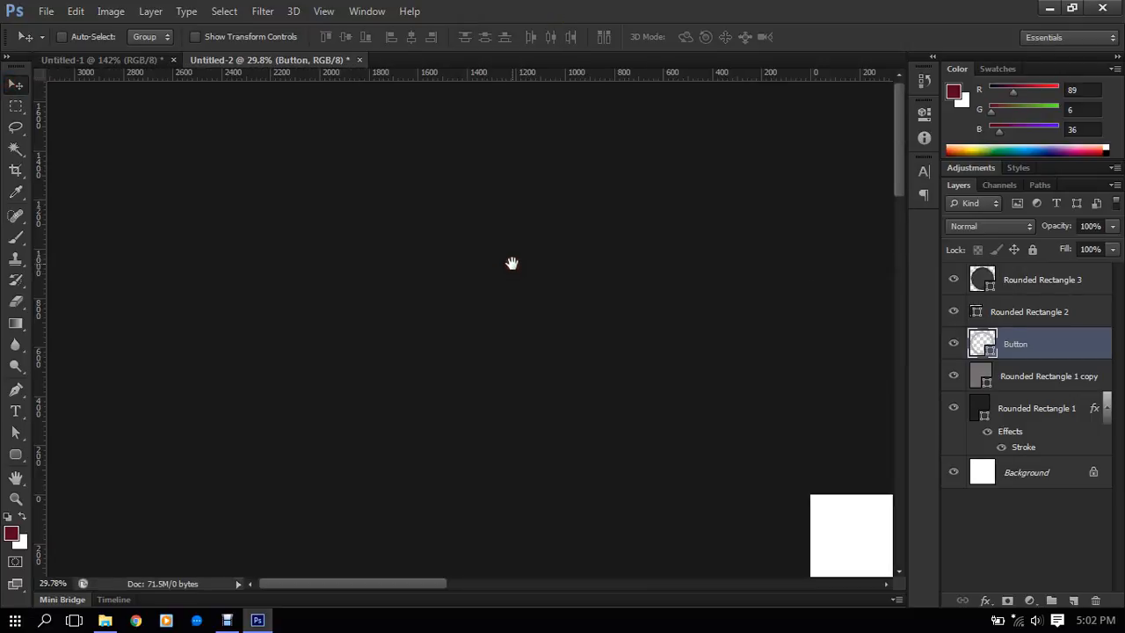
scroll(505, 255, "down", 1)
scroll(506, 255, "down", 5)
scroll(495, 276, "up", 2)
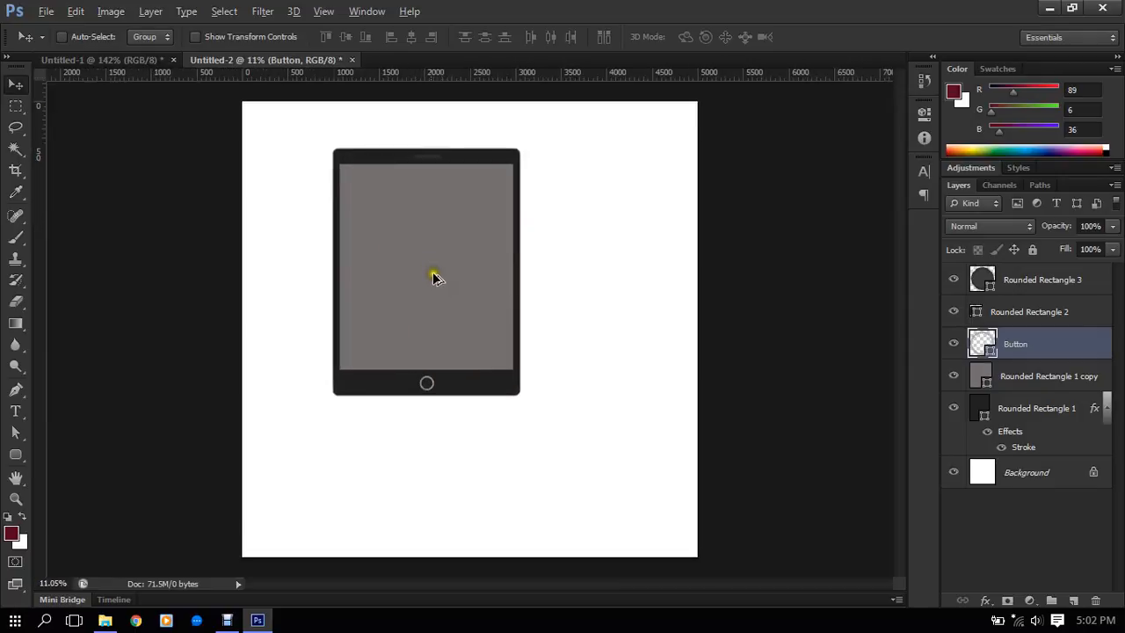
scroll(459, 255, "up", 1)
left_click_drag(460, 266, 512, 305)
scroll(513, 306, "up", 3)
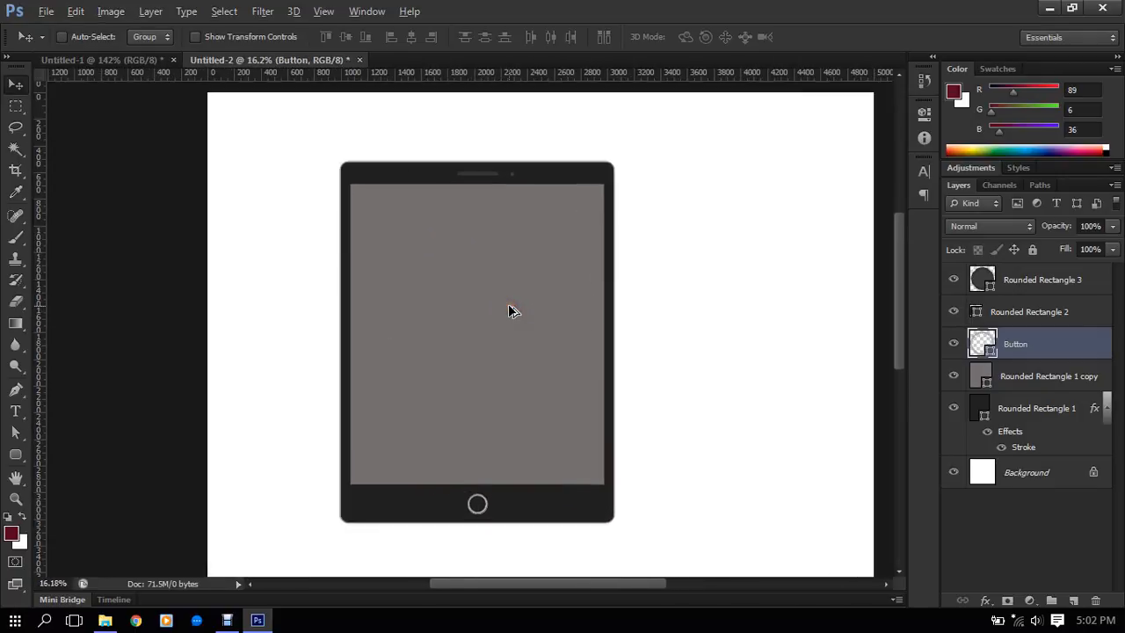
scroll(521, 257, "up", 1)
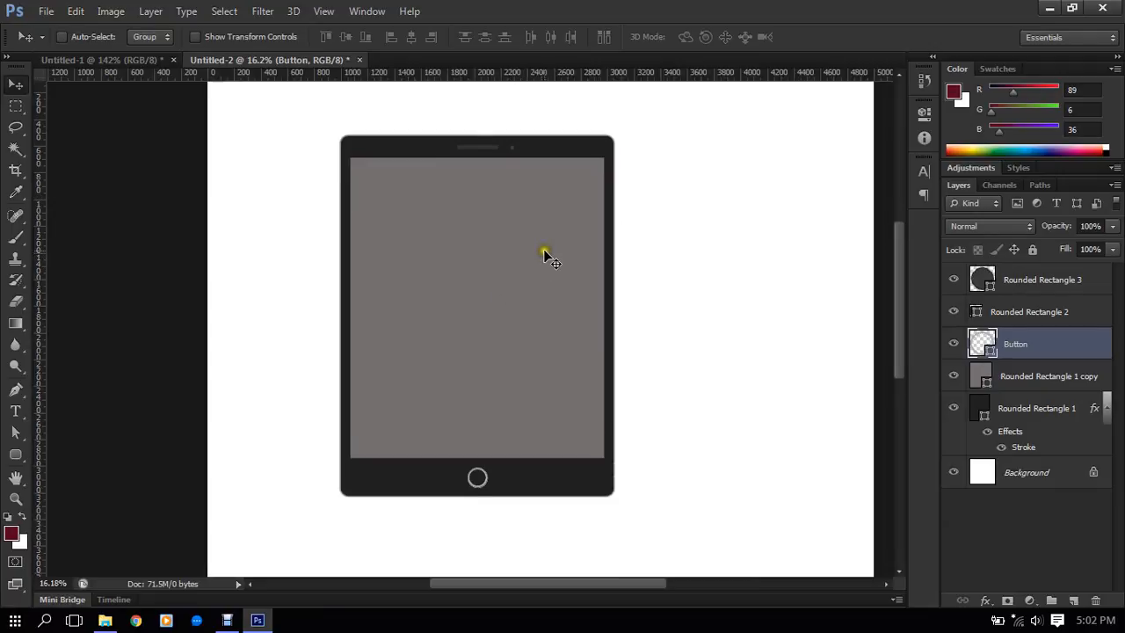
scroll(534, 258, "up", 1)
scroll(534, 262, "up", 1)
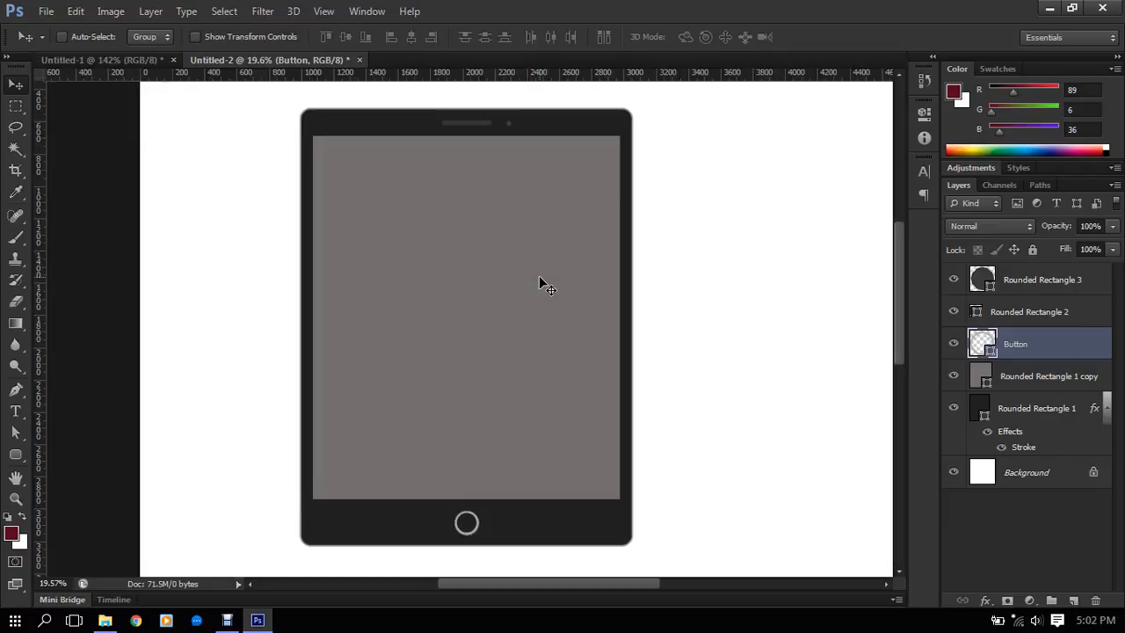
scroll(538, 277, "down", 3)
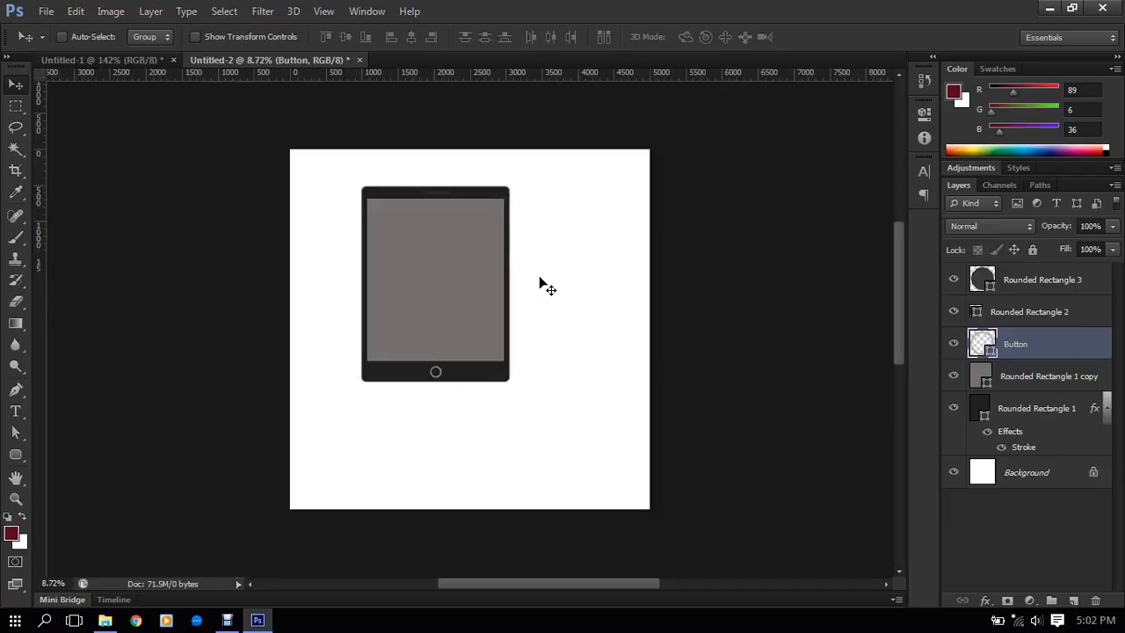
scroll(539, 278, "up", 2)
scroll(457, 242, "up", 1)
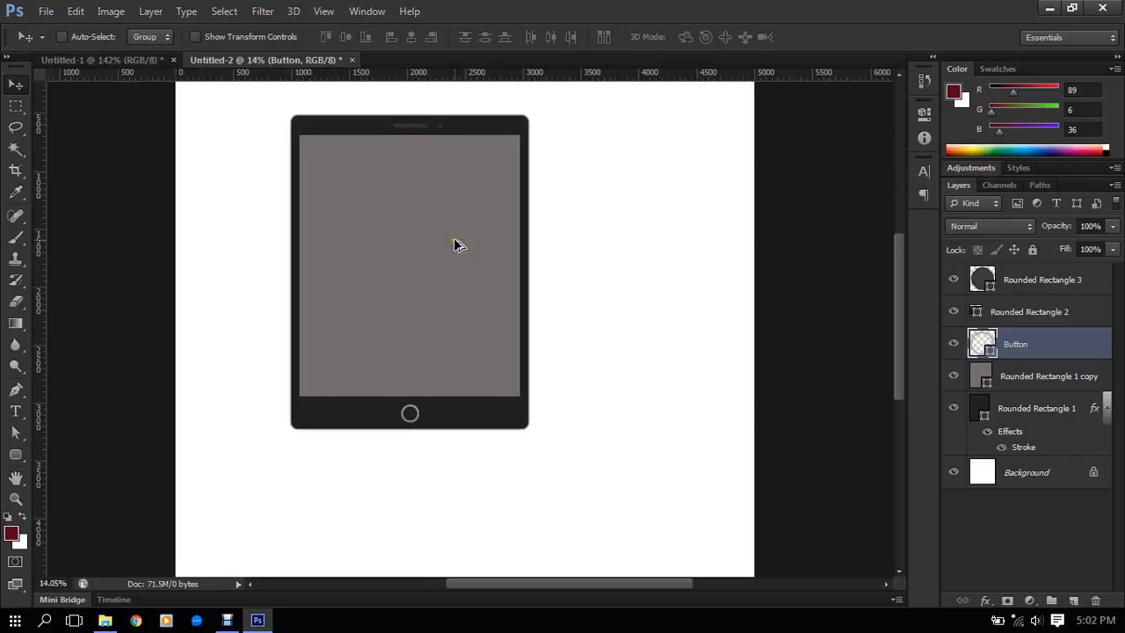
left_click_drag(451, 203, 468, 240)
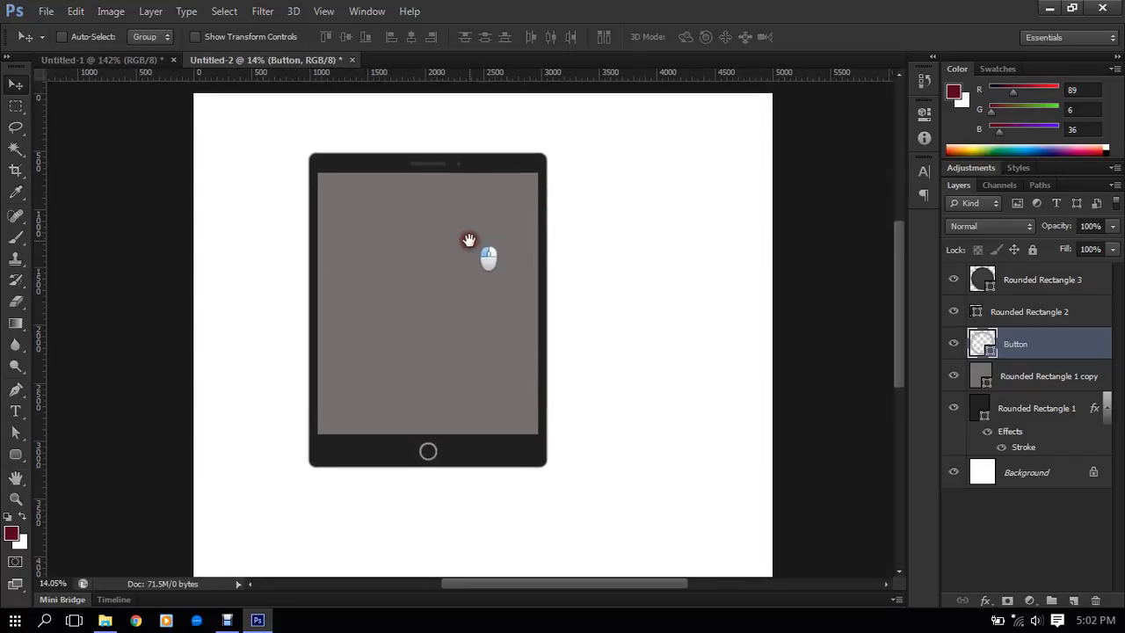
scroll(513, 150, "up", 4)
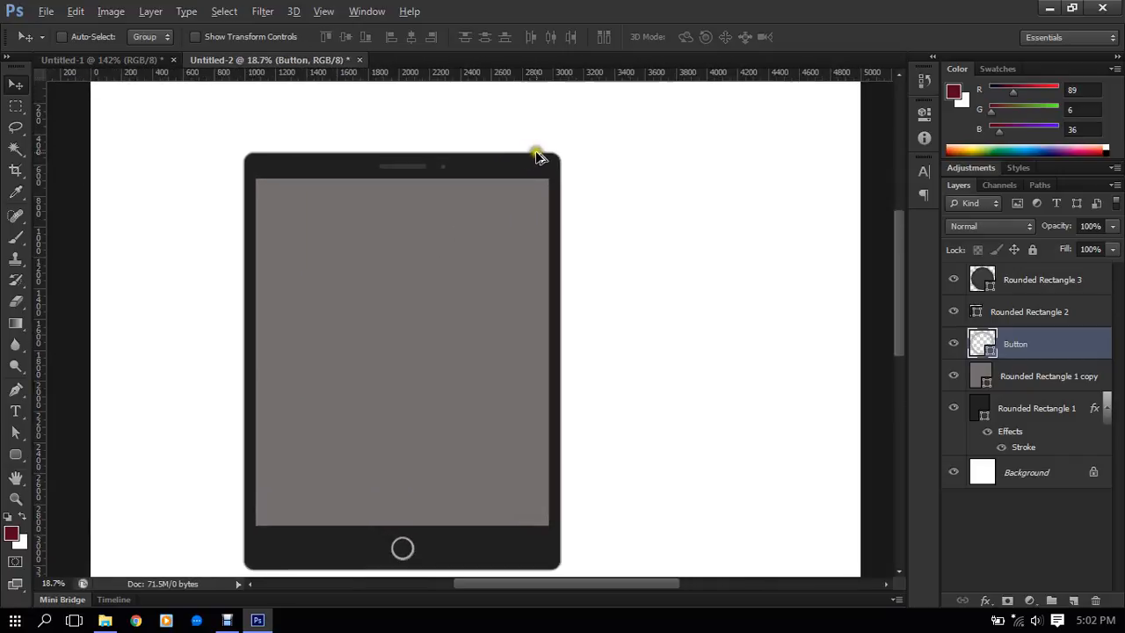
scroll(554, 159, "up", 1)
scroll(554, 163, "down", 3)
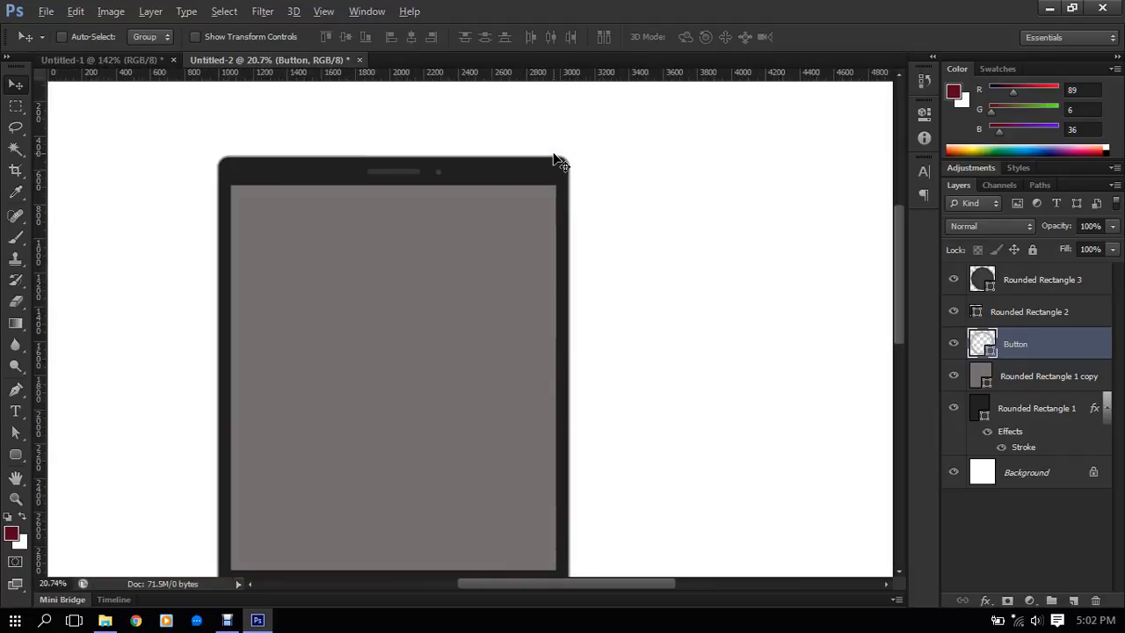
- Set the Stroke effect of the tablet body layer, Rounded Rectangle 1, to a size of 15 px
scroll(555, 162, "up", 1)
scroll(555, 162, "up", 7)
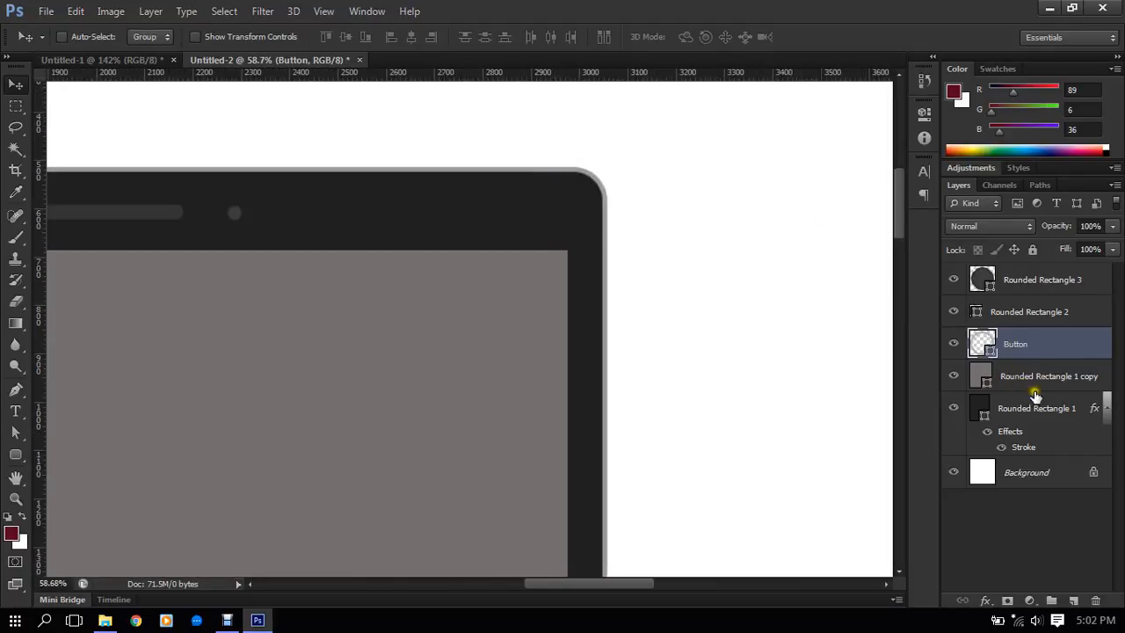
left_click(1037, 448)
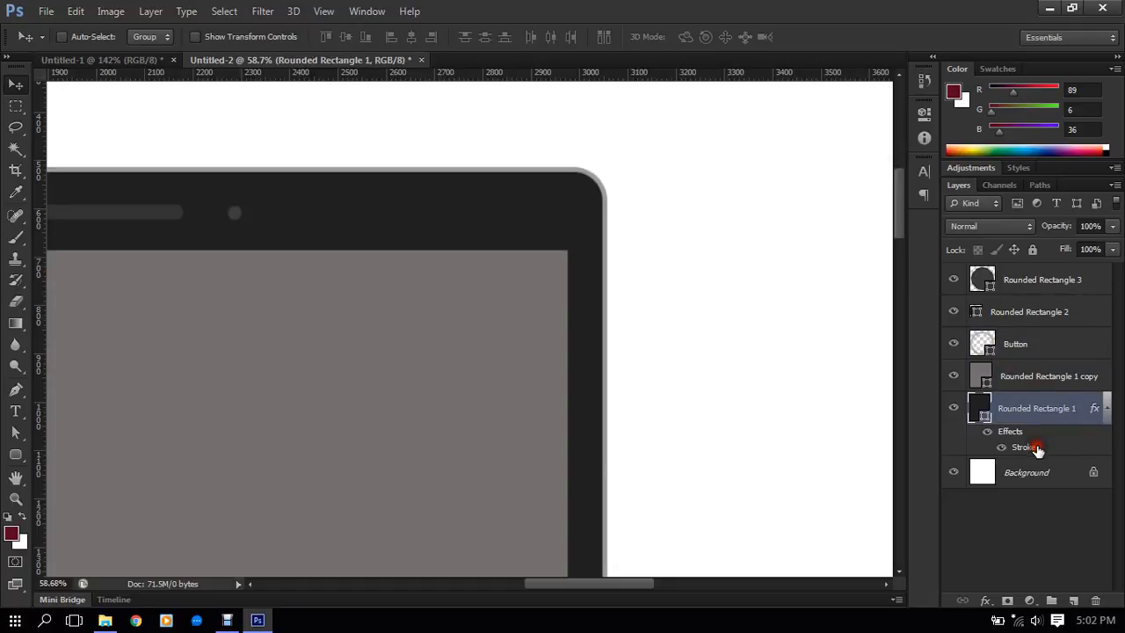
left_click(1037, 447)
double_click(1037, 447)
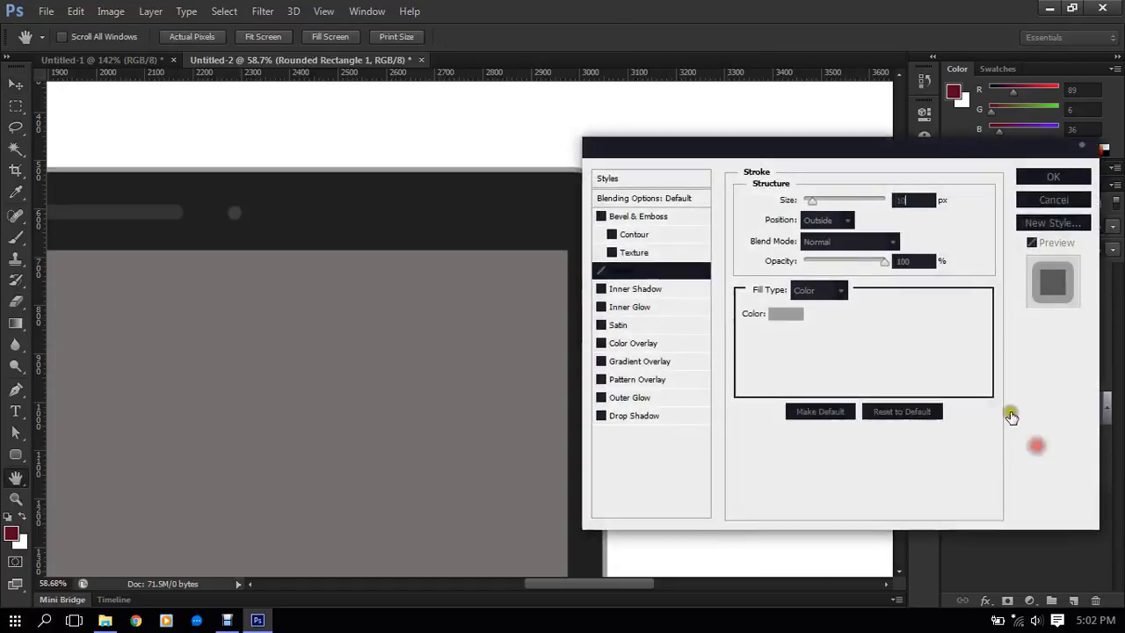
left_click(928, 203)
type("18")
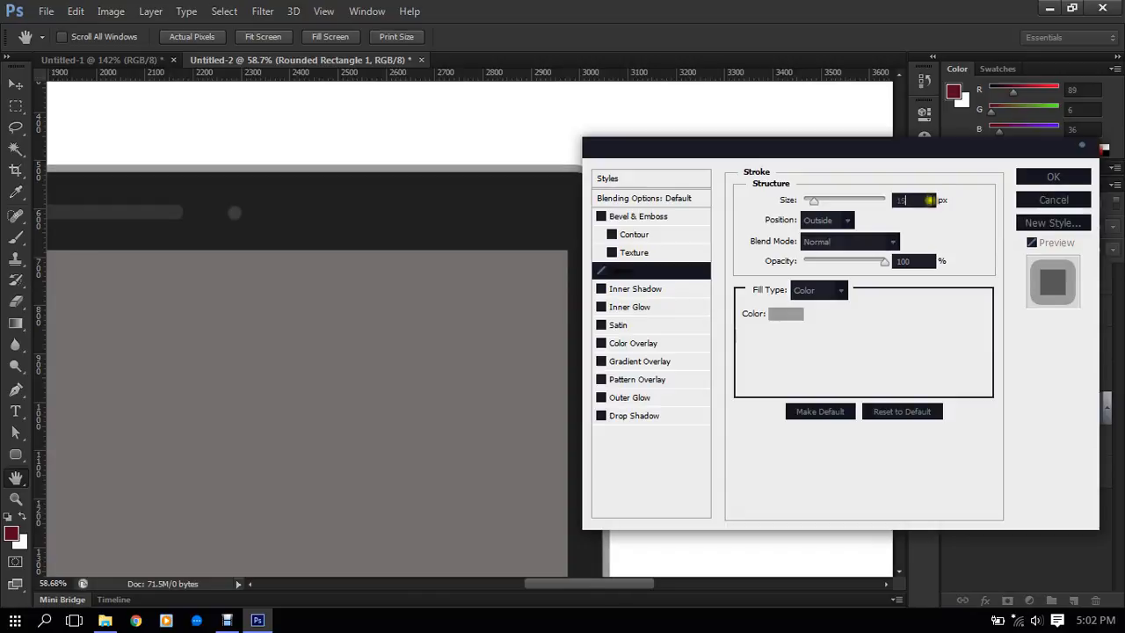
left_click(1033, 182)
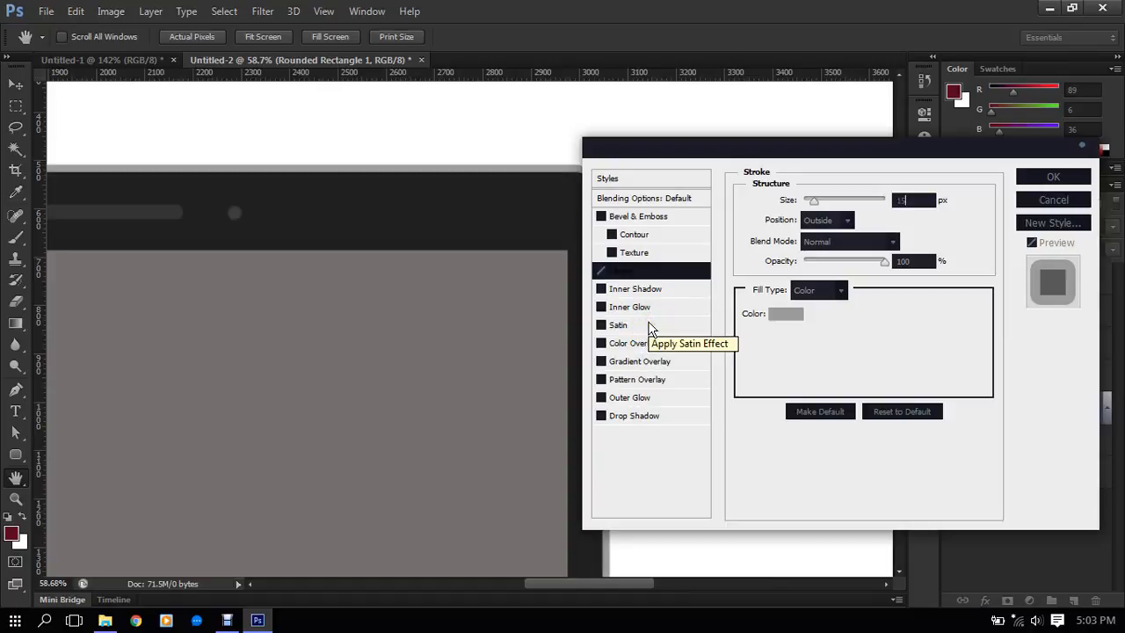
- Try an Inner Shadow on the tablet body, turn it off again, and accept the layer style with its stroke
left_click(651, 291)
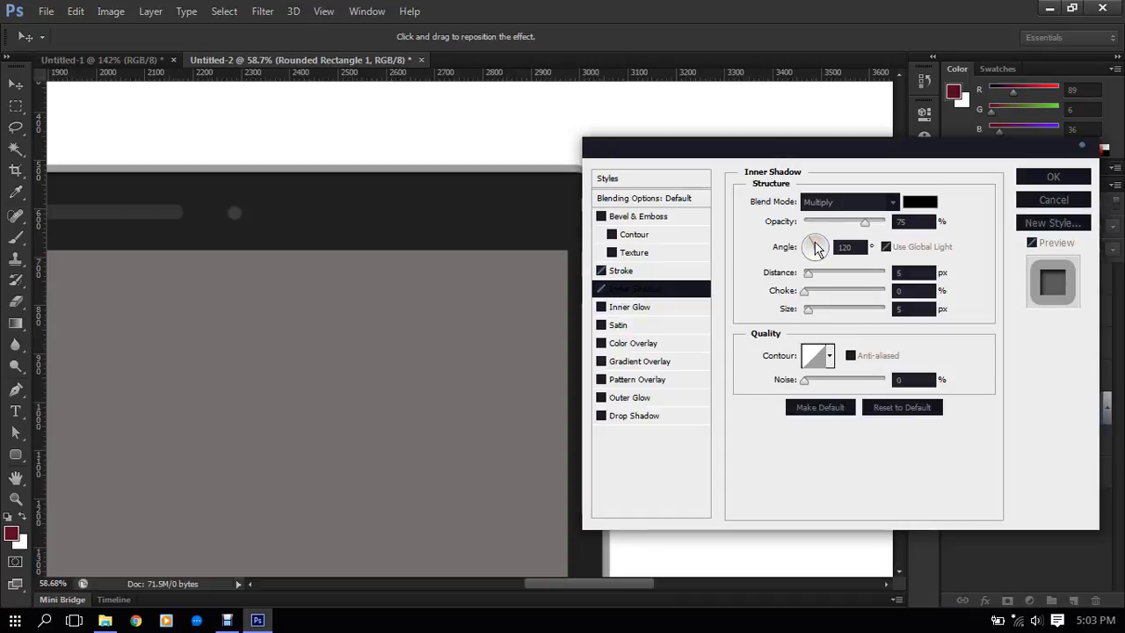
left_click(601, 290)
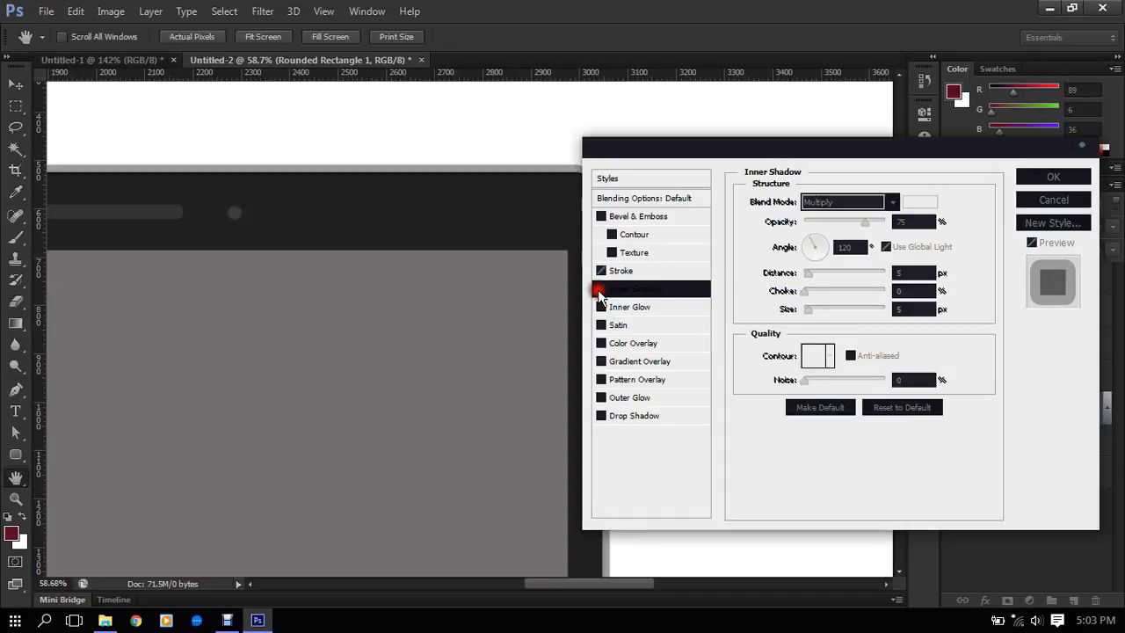
left_click(662, 275)
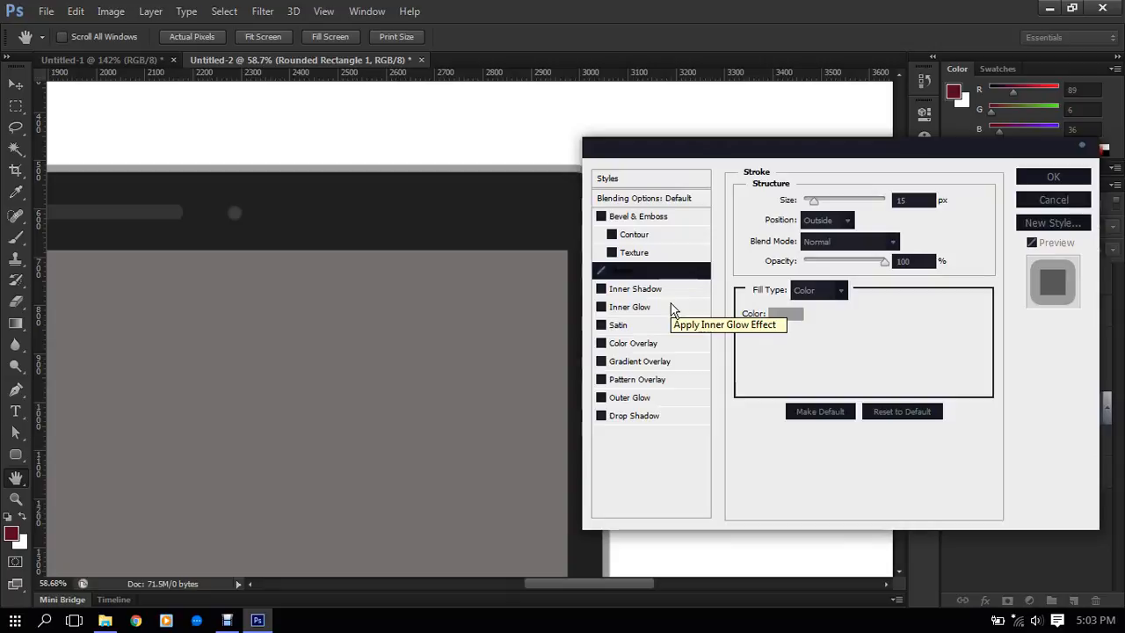
left_click(1020, 180)
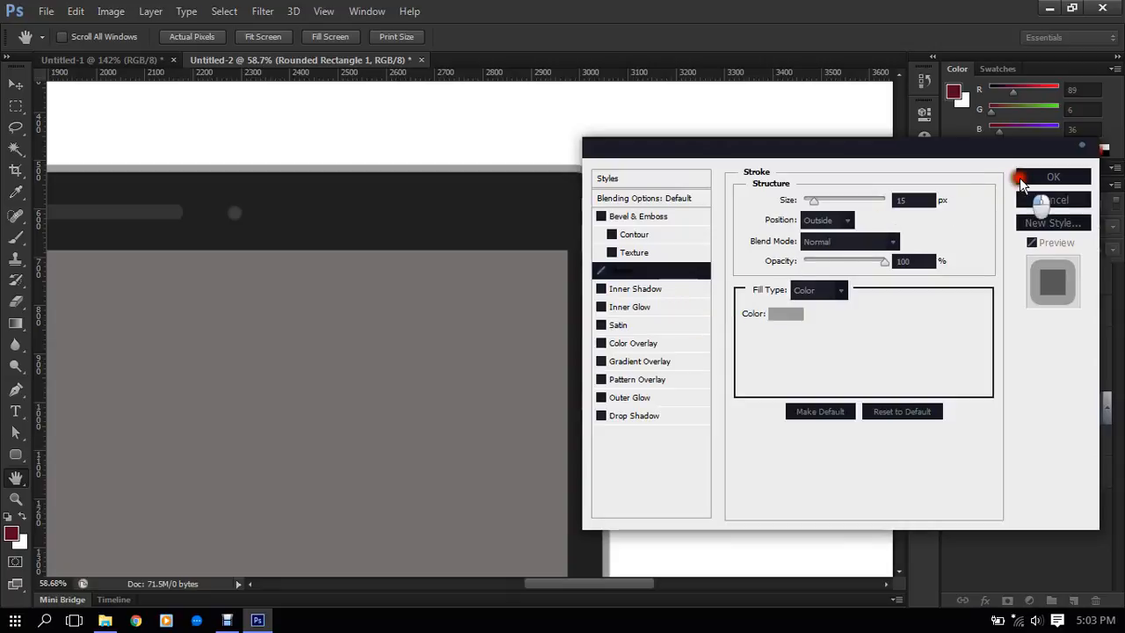
- Narrow the gray screen symmetrically about its center to a width of about 1861 px with the transform controls
scroll(671, 223, "down", 8)
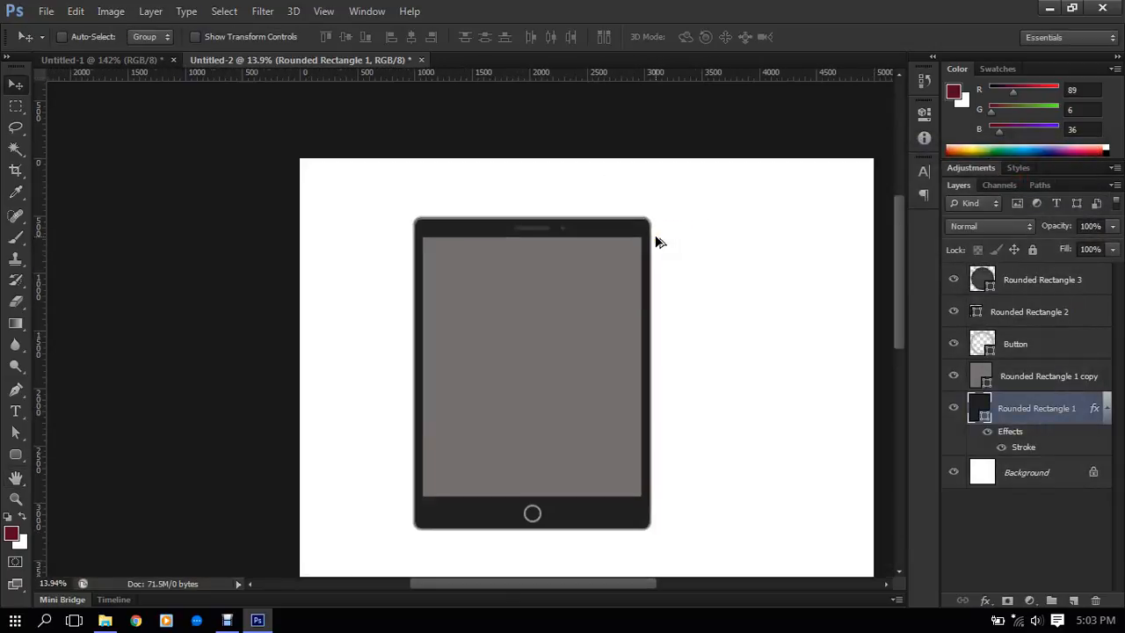
scroll(659, 242, "up", 1)
left_click_drag(606, 287, 585, 258)
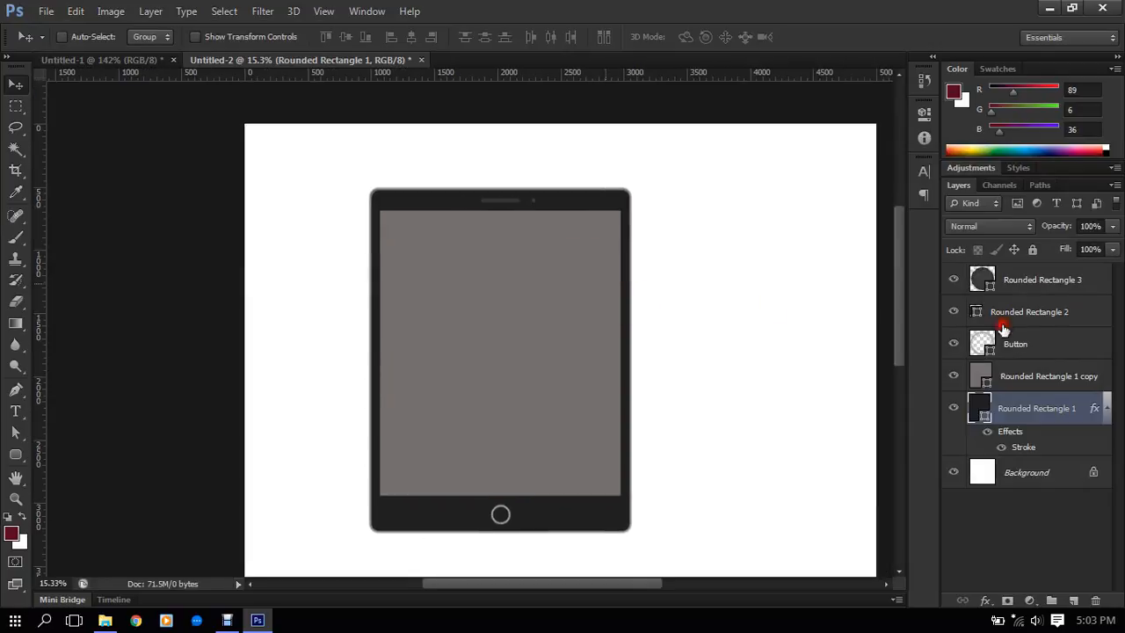
left_click(1012, 378)
scroll(593, 370, "up", 2)
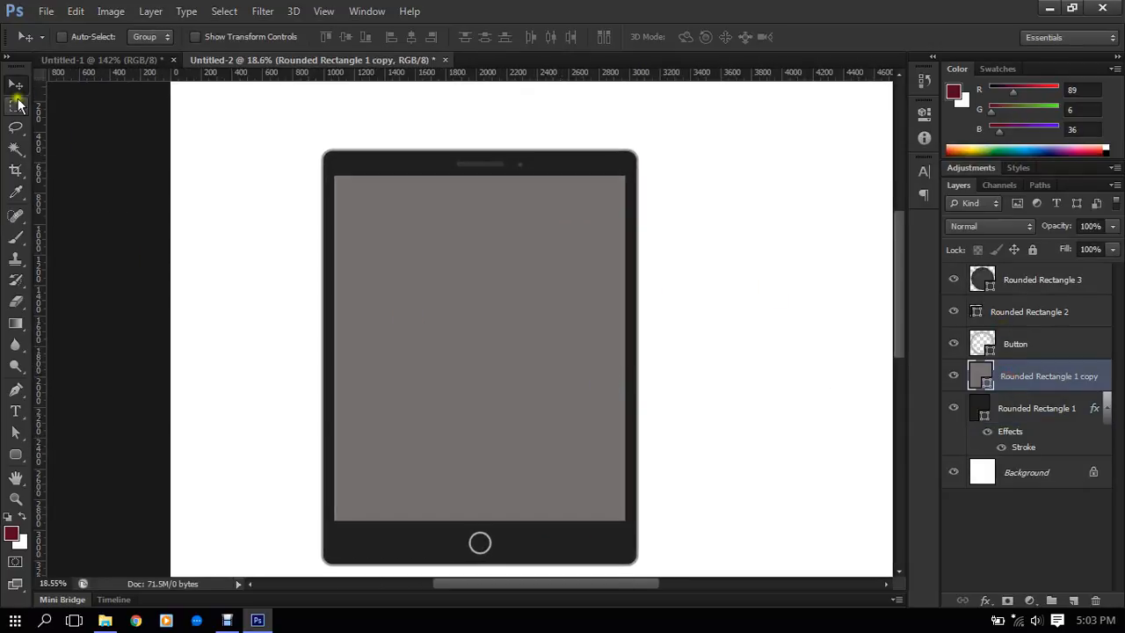
left_click(14, 86)
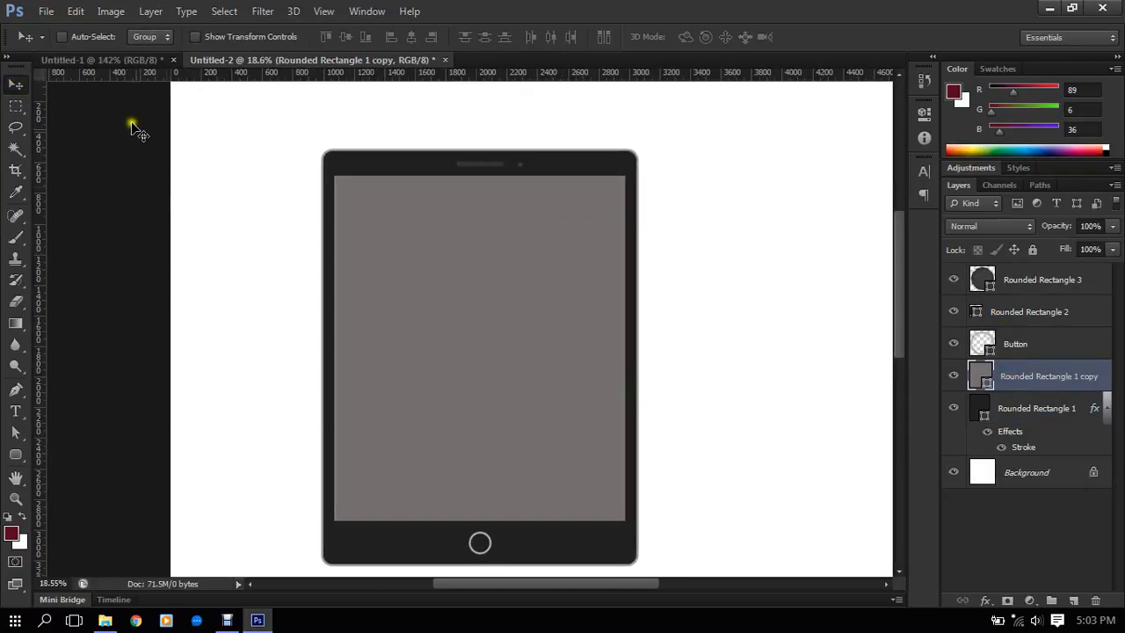
left_click(218, 39)
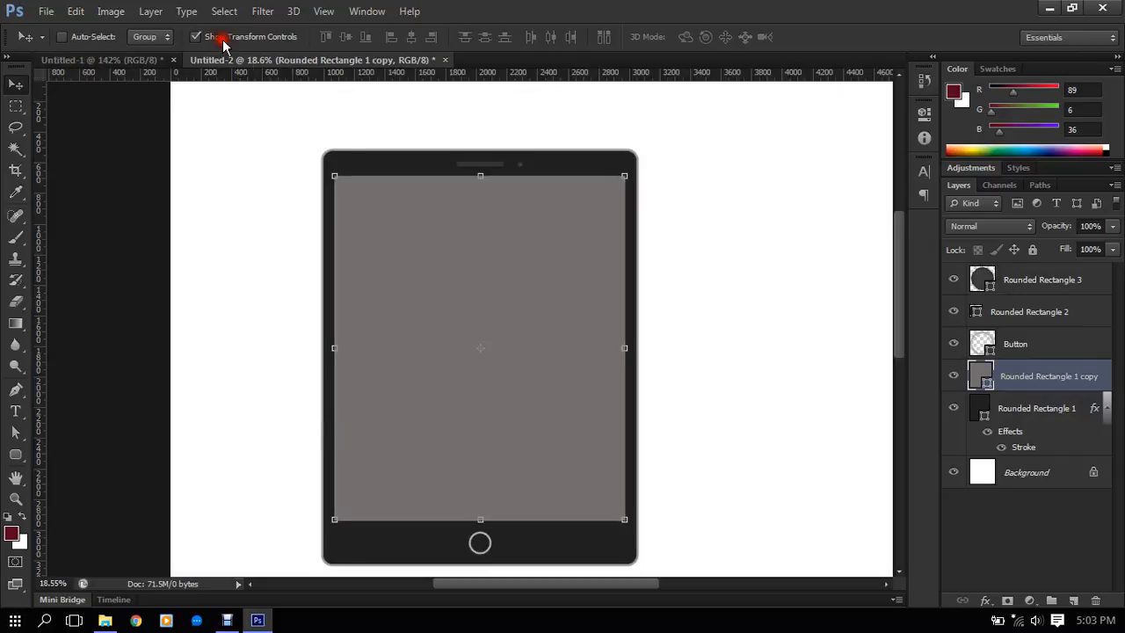
left_click(623, 350)
left_click_drag(623, 351, 618, 349)
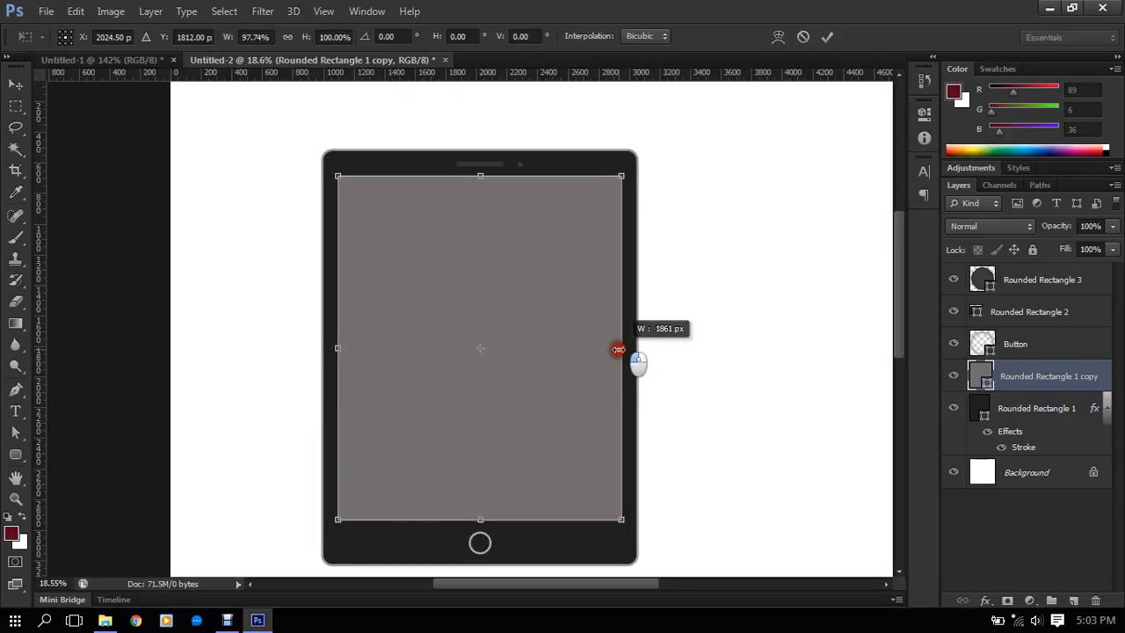
double_click(538, 280)
- Turn off the Move tool's transform controls and examine the screen's proportions within the whole tablet
scroll(531, 273, "down", 8)
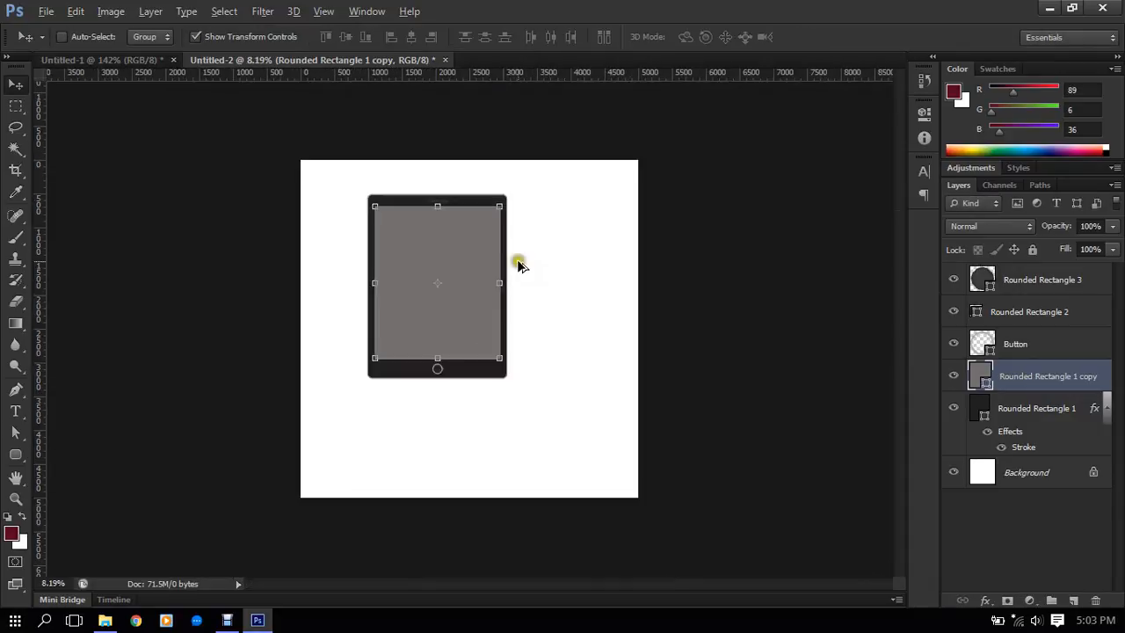
scroll(509, 262, "up", 1)
scroll(507, 263, "up", 1)
left_click(251, 37)
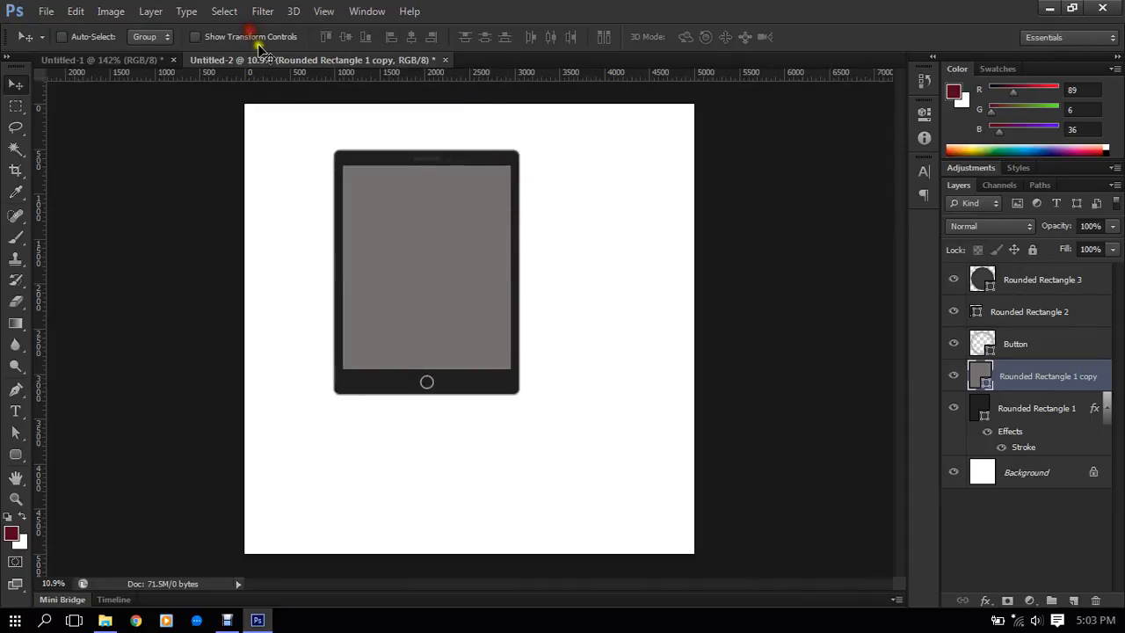
scroll(446, 255, "up", 1)
scroll(528, 264, "up", 2)
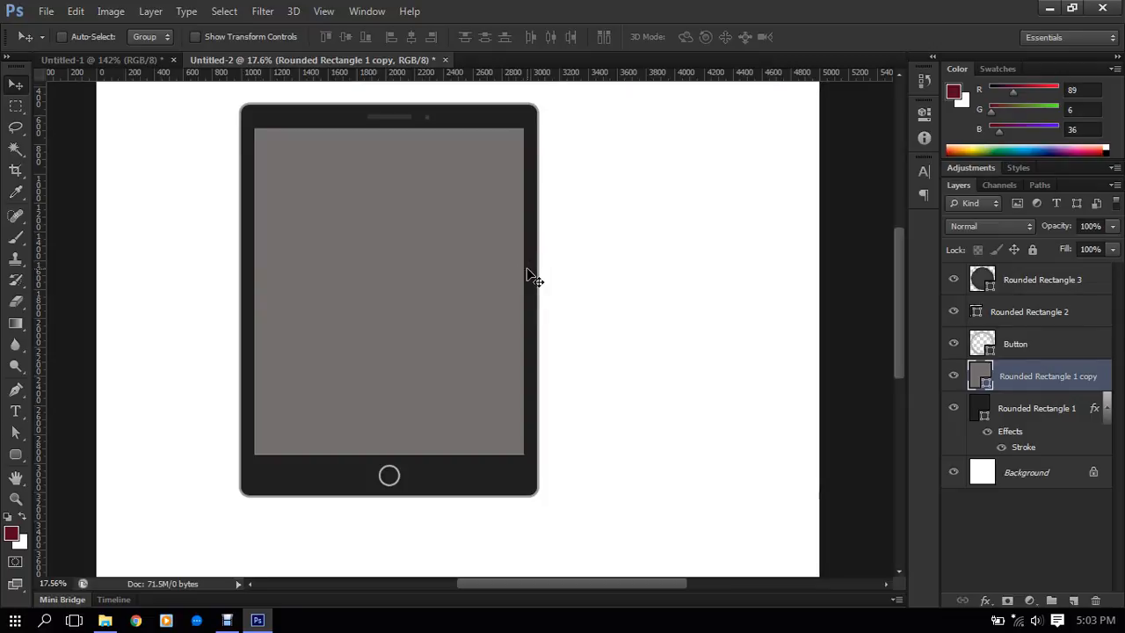
scroll(505, 254, "up", 2)
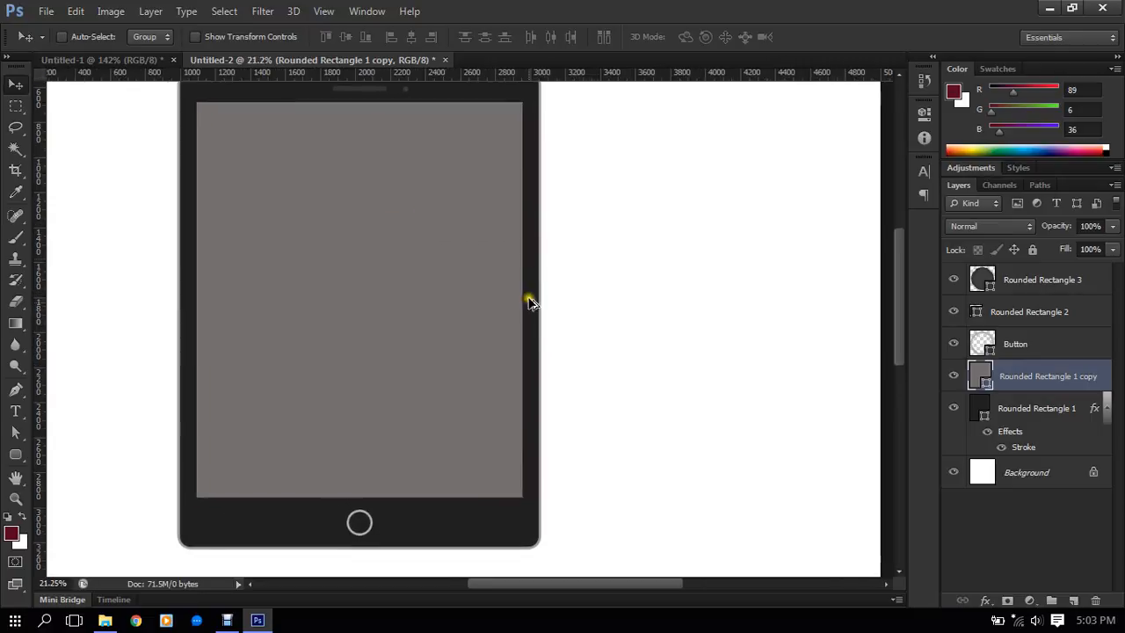
scroll(495, 352, "down", 3)
scroll(493, 351, "down", 1)
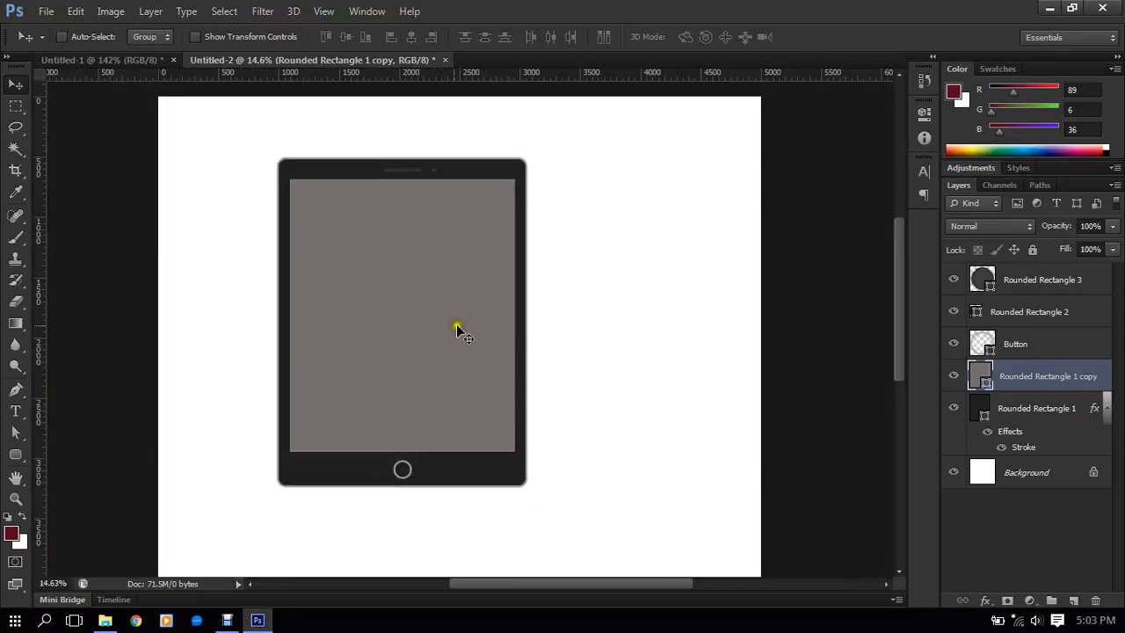
scroll(442, 294, "up", 2)
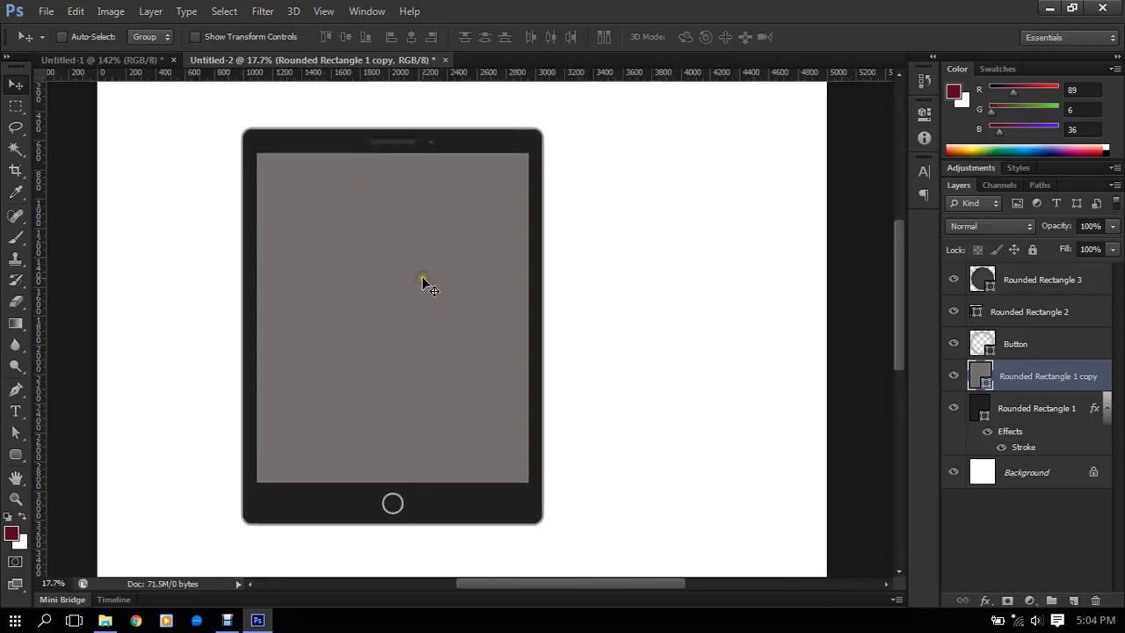
scroll(528, 207, "down", 1)
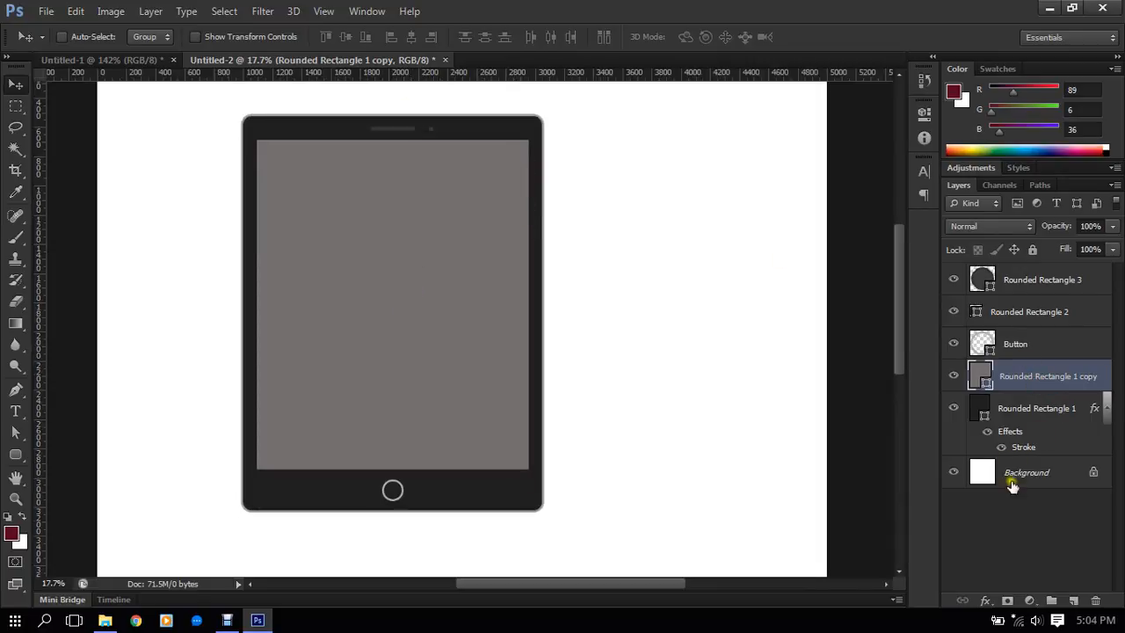
- Move the screen layer to the top of the layer stack, and put the Button layer in a collapsed group named "Iphone Button"
left_click_drag(1015, 384, 1021, 273)
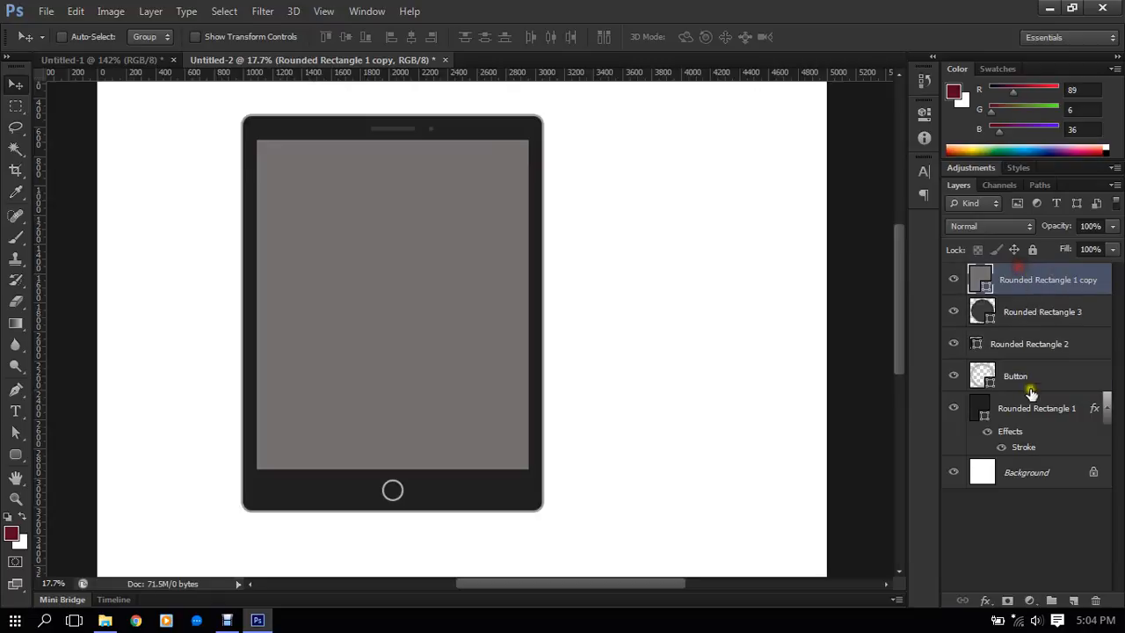
left_click(1024, 378)
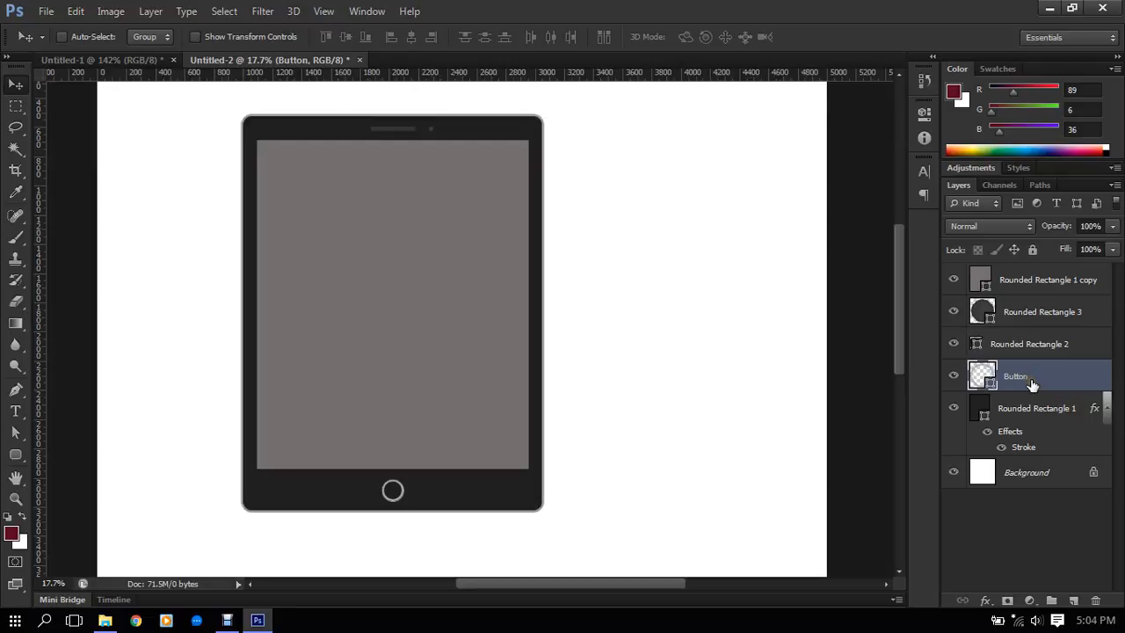
key("ctrl+g")
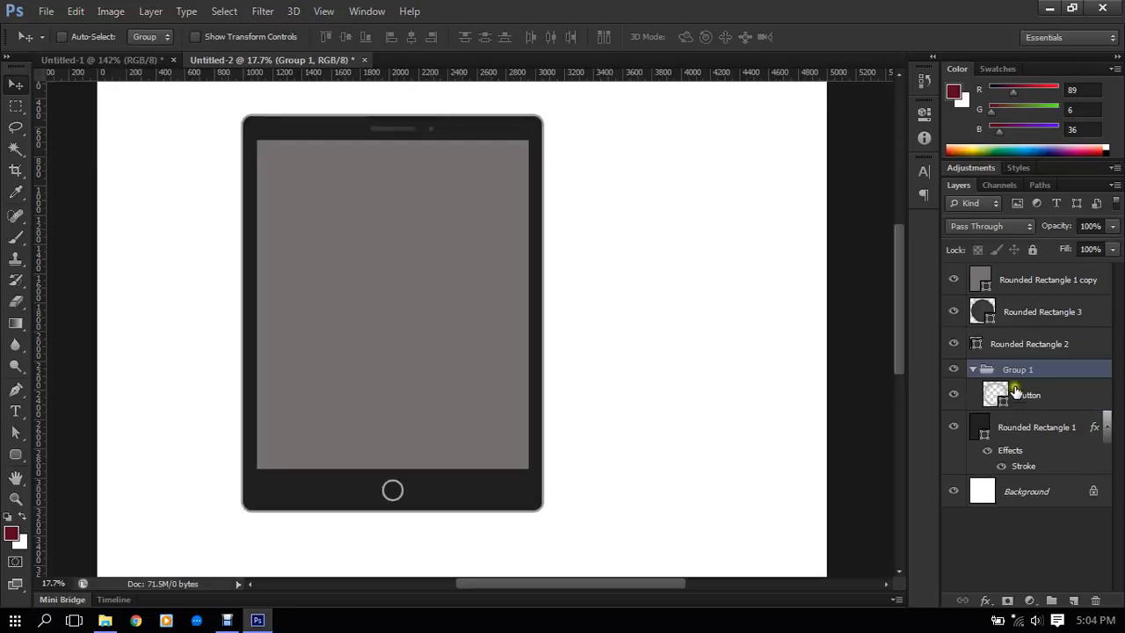
double_click(1017, 370)
type("Iphone Button")
key("Return")
left_click(970, 373)
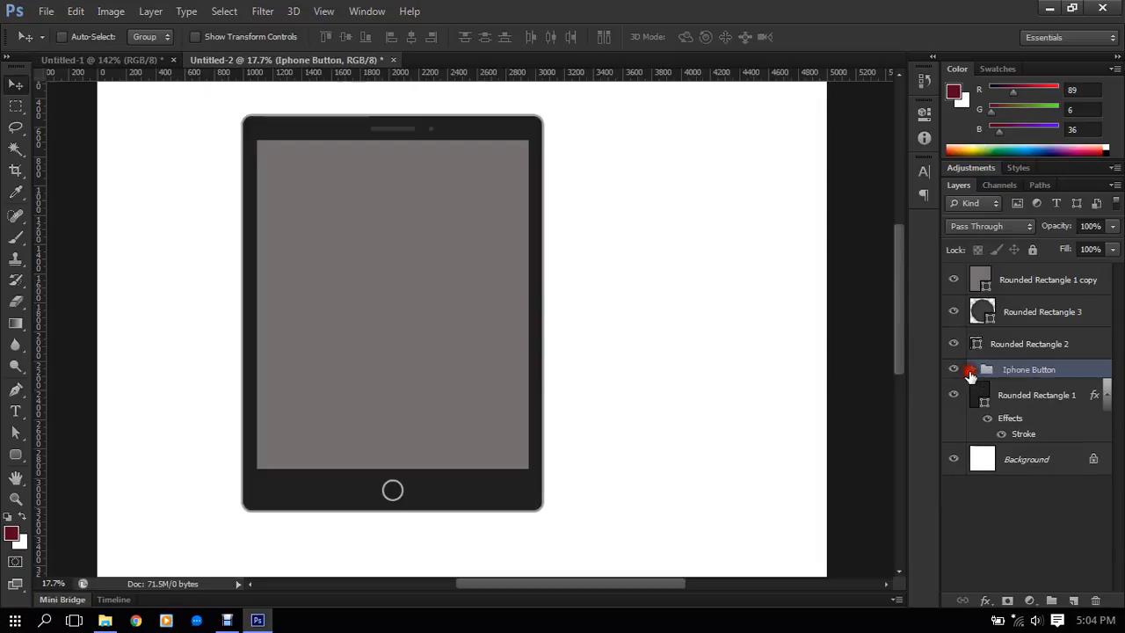
- Select the Rounded Rectangle 1 layer and toggle its visibility to check which part of the tablet it holds
left_click(1027, 396)
left_click(956, 398)
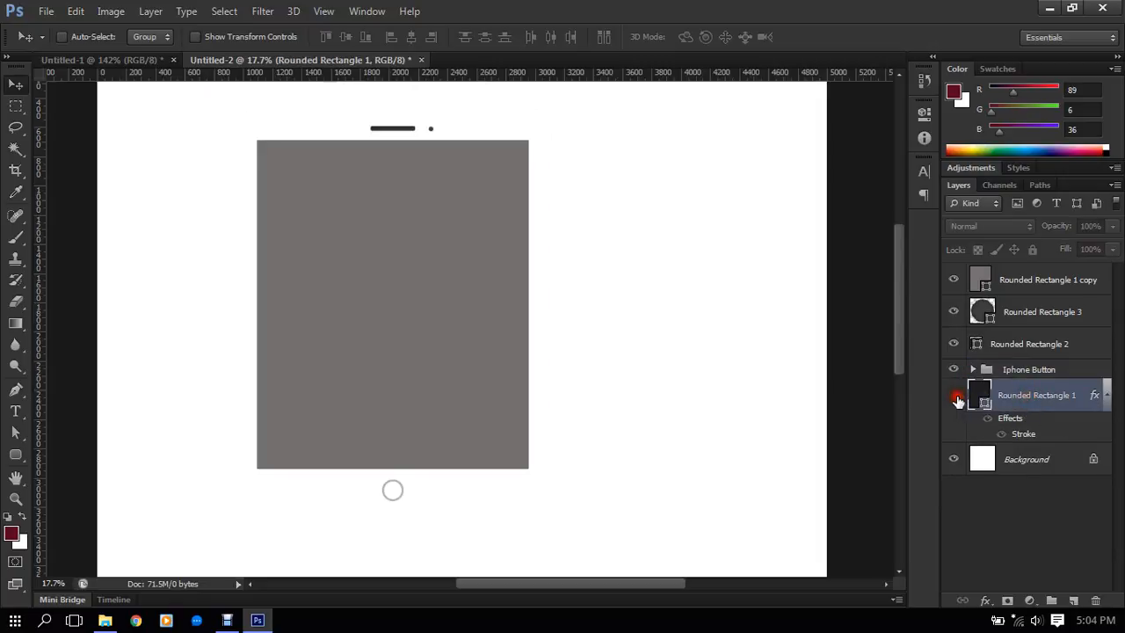
left_click(956, 398)
left_click(957, 398)
left_click(956, 398)
left_click(956, 398)
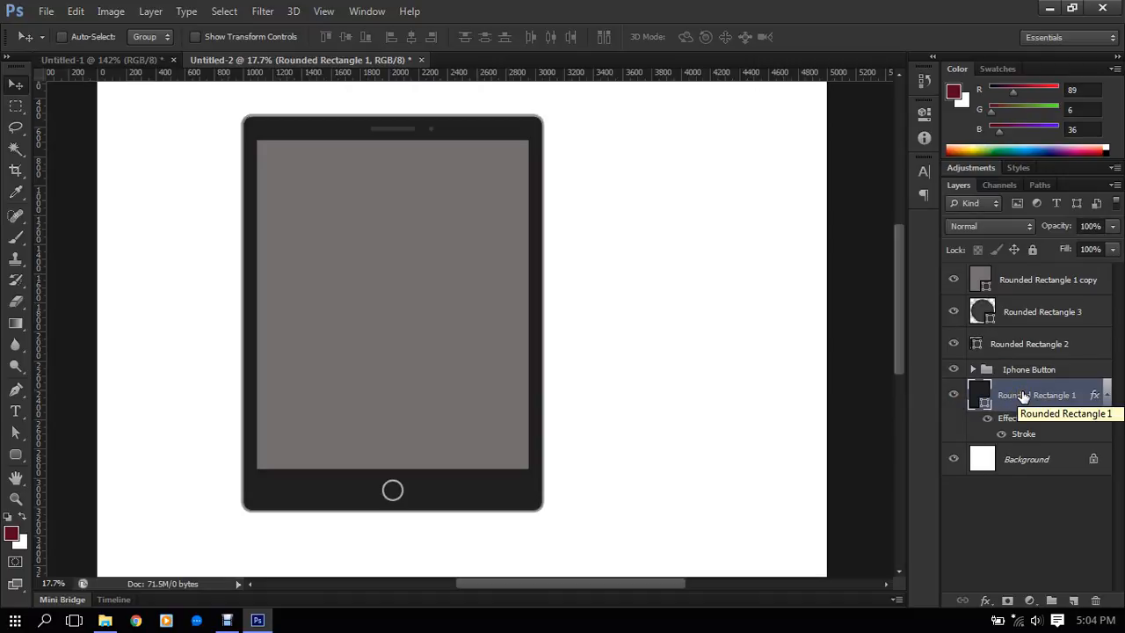
- Group the Rounded Rectangle 1 layer, name the group "Body" and collapse it
scroll(480, 528, "up", 3)
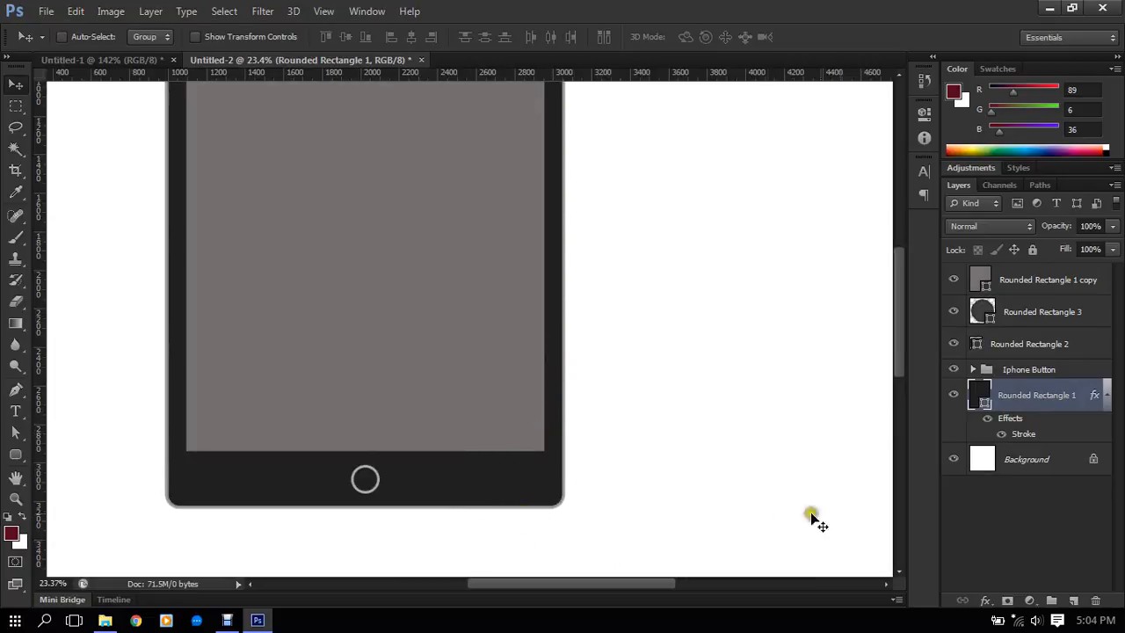
key("ctrl+g")
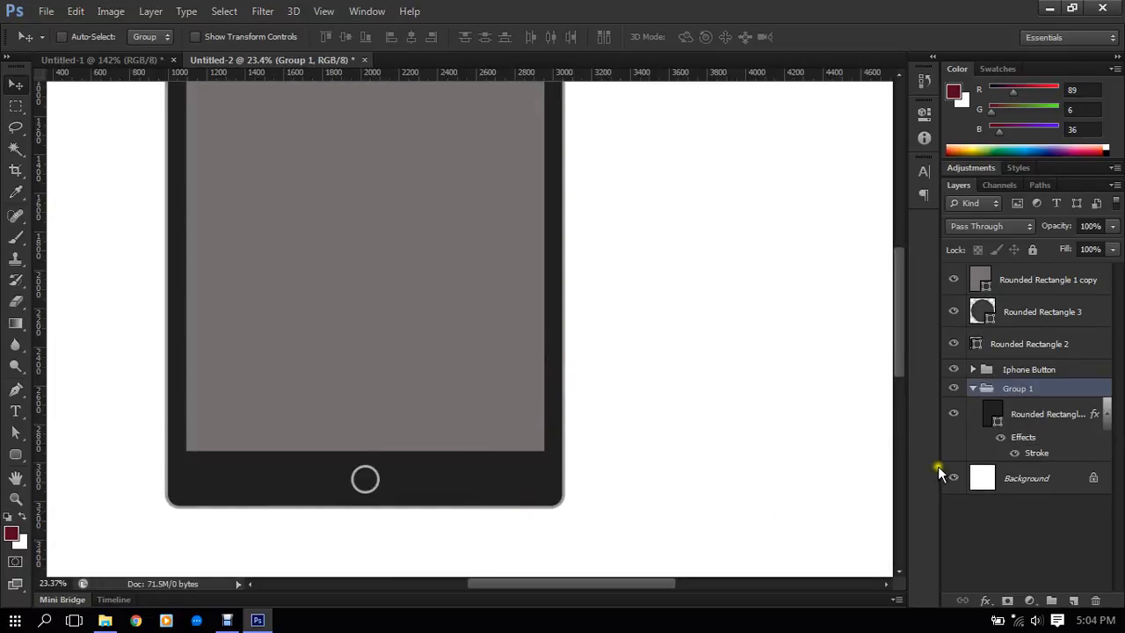
double_click(1012, 388)
key("Return")
left_click(973, 388)
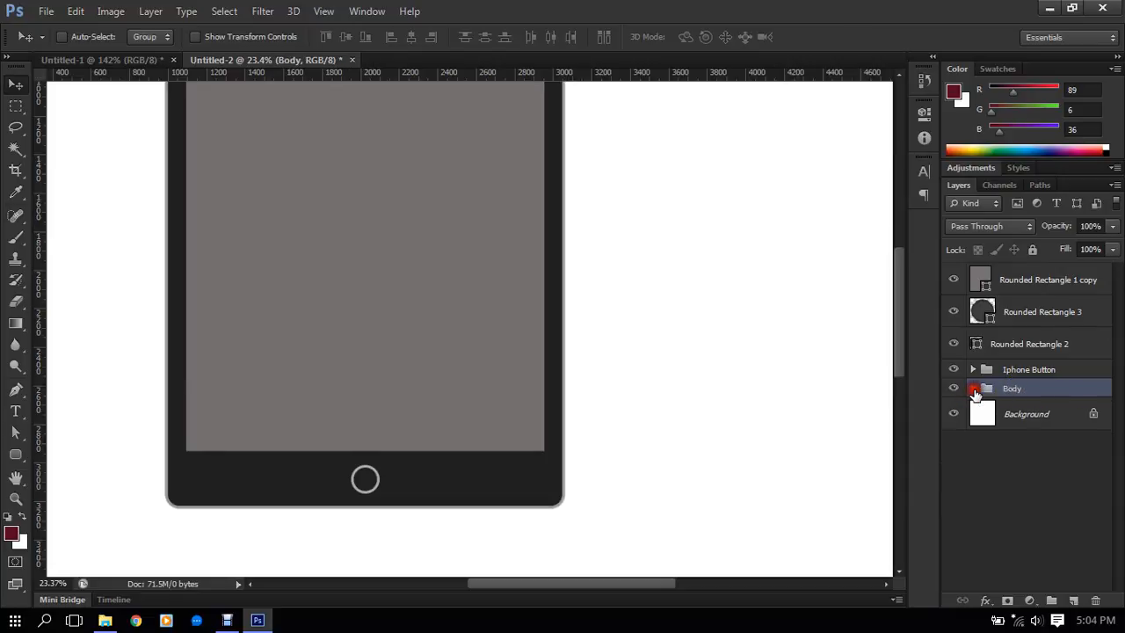
- Toggle the visibility of Rounded Rectangle 2 and 3 to identify their tablet parts, leaving Rounded Rectangle 3 selected
left_click(1069, 346)
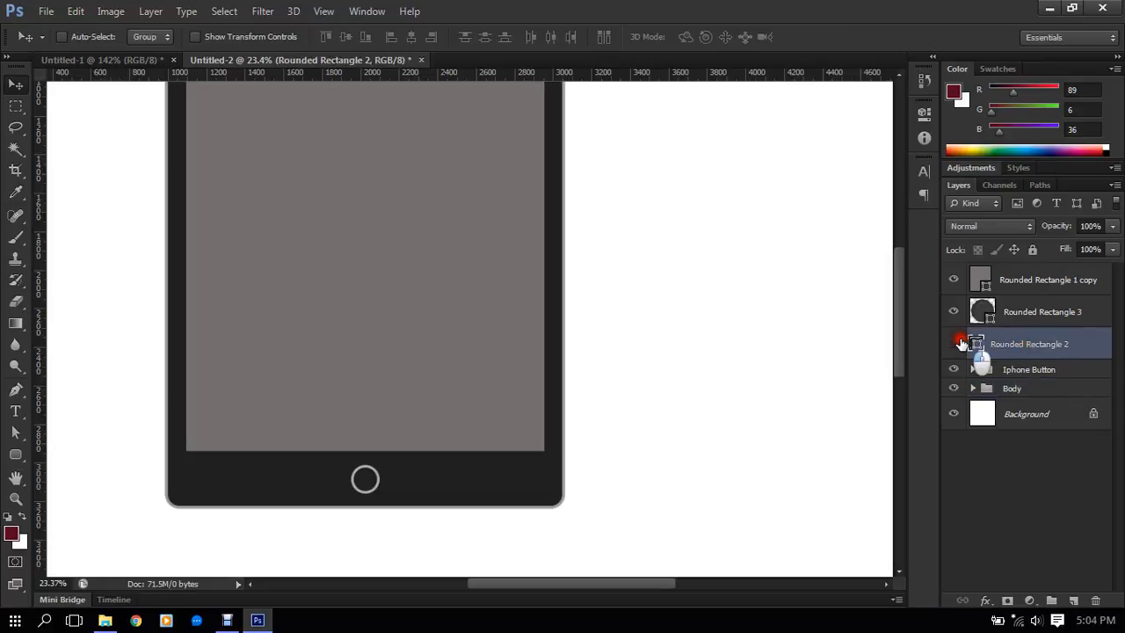
scroll(805, 270, "down", 5)
scroll(789, 212, "up", 3)
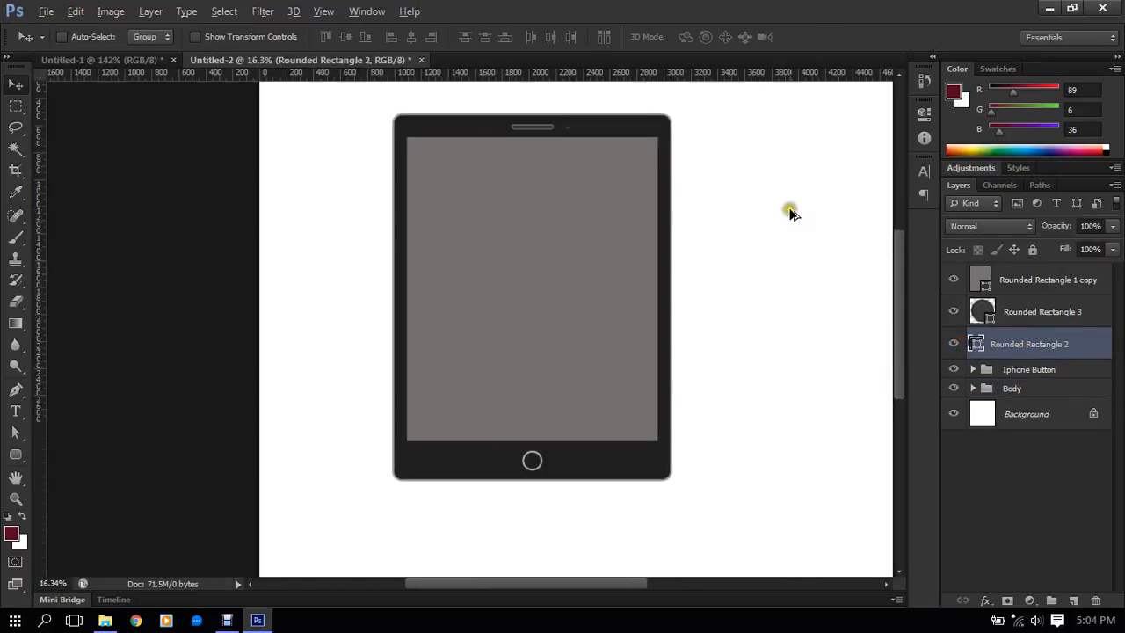
left_click(965, 312)
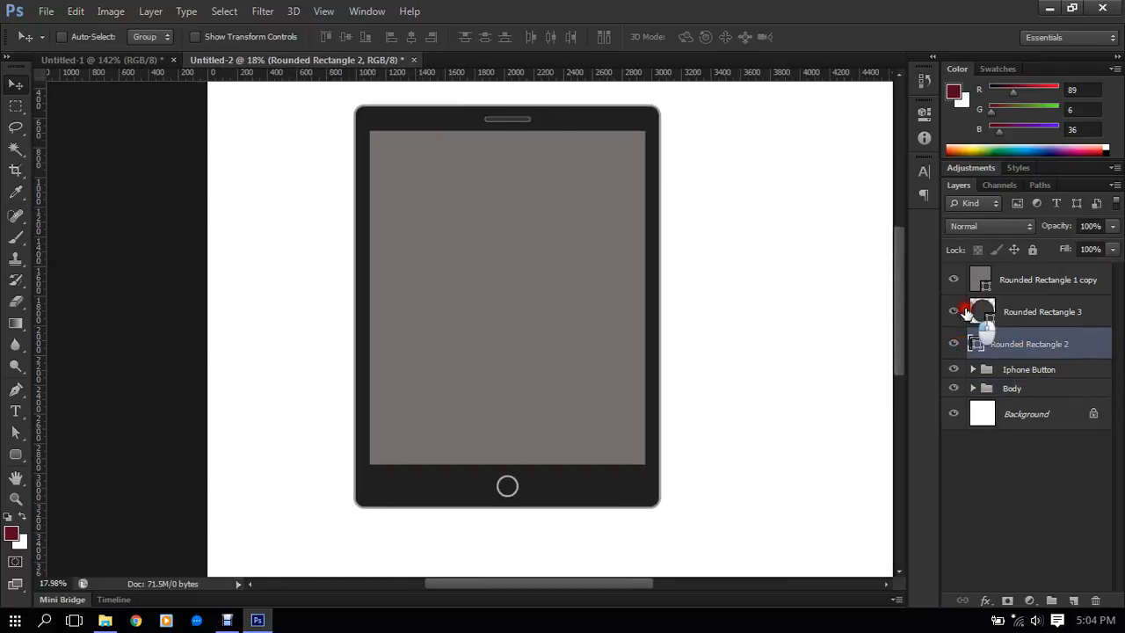
left_click(957, 342)
left_click(957, 342)
left_click(1015, 318)
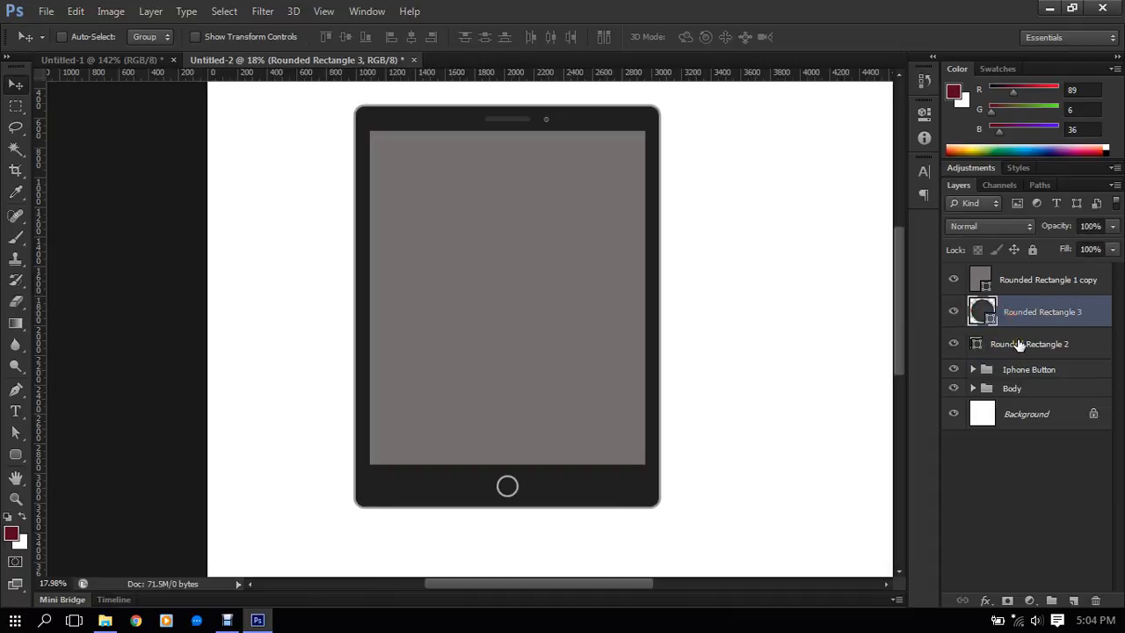
- Group the Rounded Rectangle 2 and Rounded Rectangle 3 layers and name the group "Speaker - Sensor"
left_click(1019, 344, "shift")
key("ctrl+g")
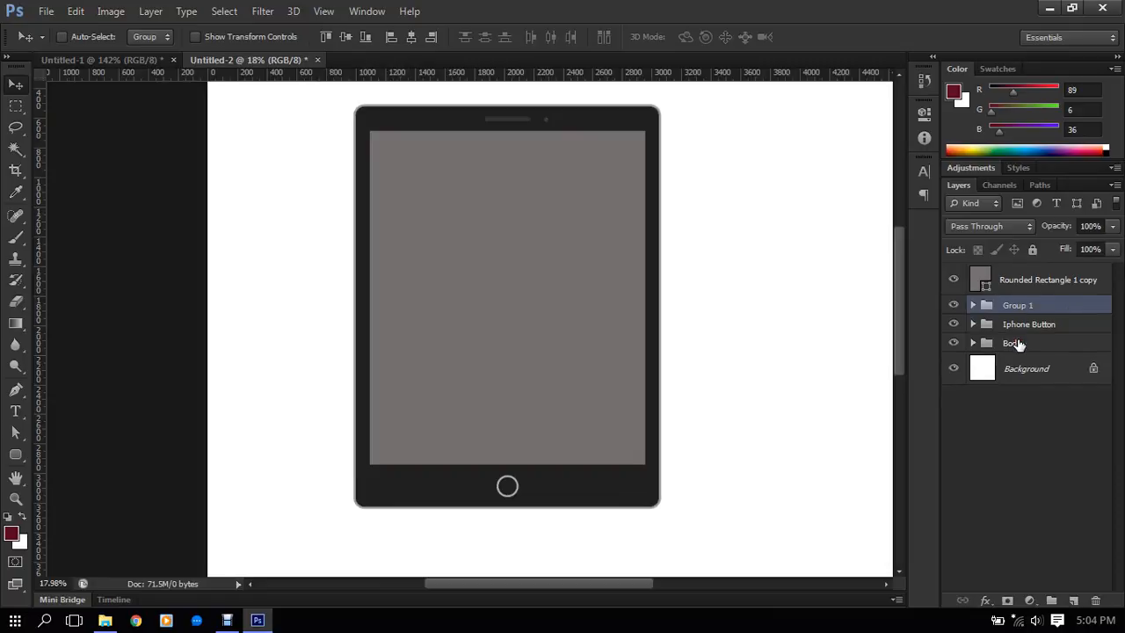
double_click(1017, 307)
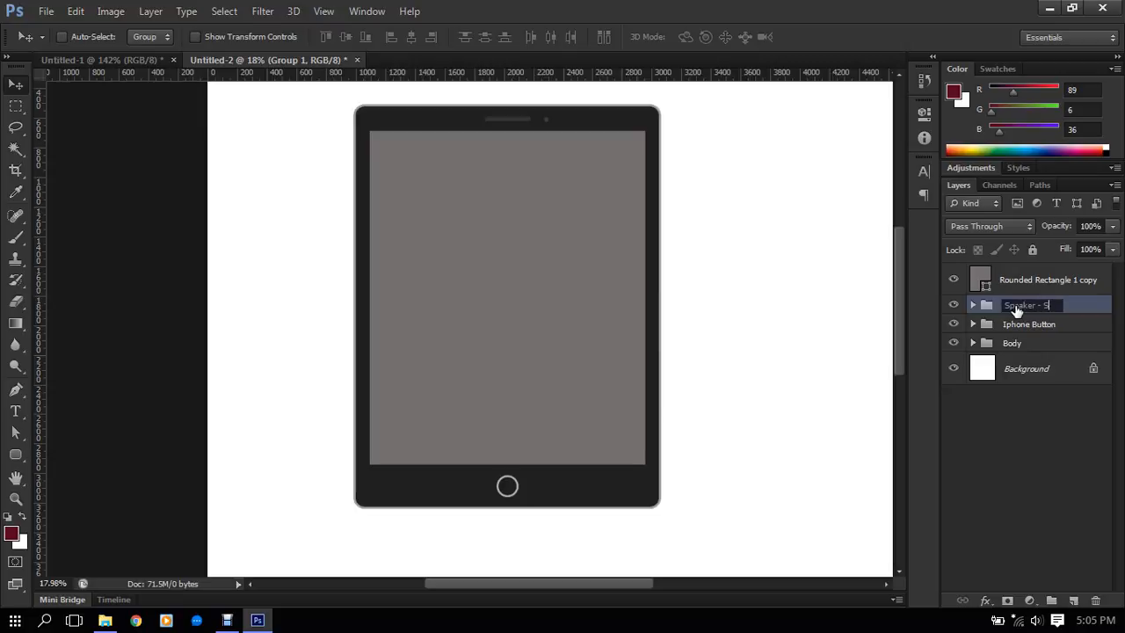
key("Return")
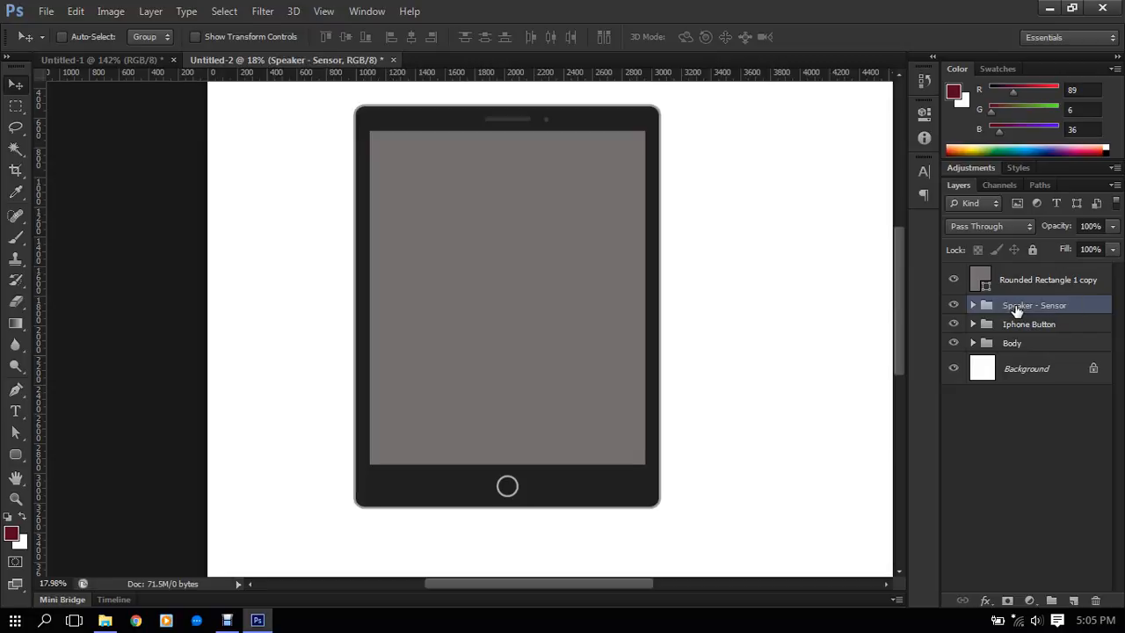
- Select the Rounded Rectangle 1 copy layer and toggle its visibility to check which part of the tablet it holds
left_click(1027, 281)
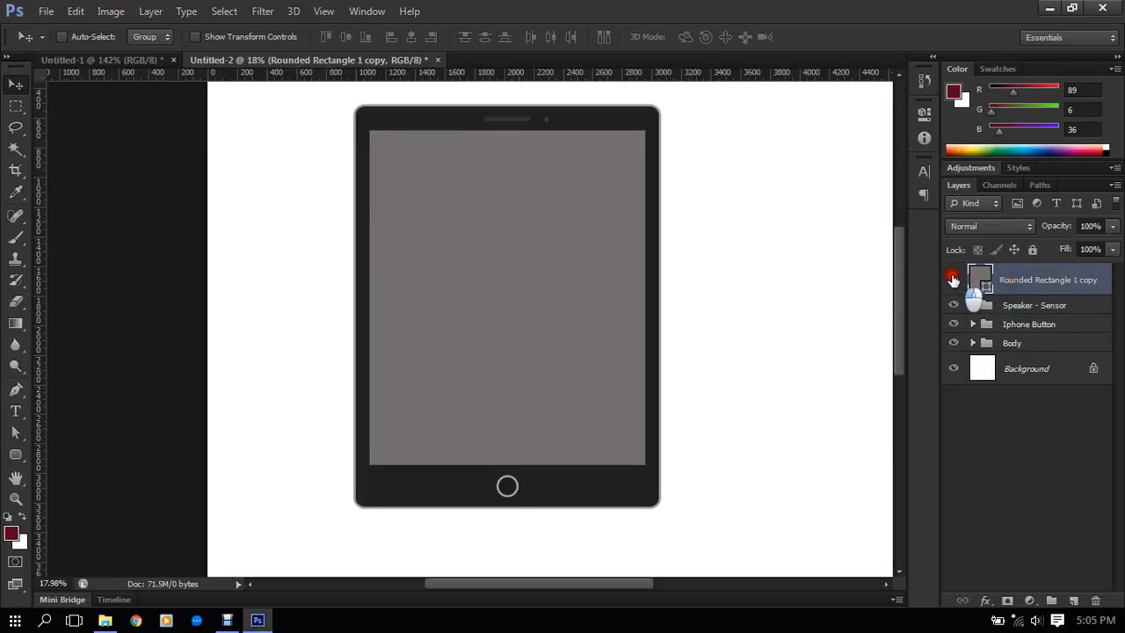
left_click(954, 279)
left_click(954, 279)
left_click(954, 280)
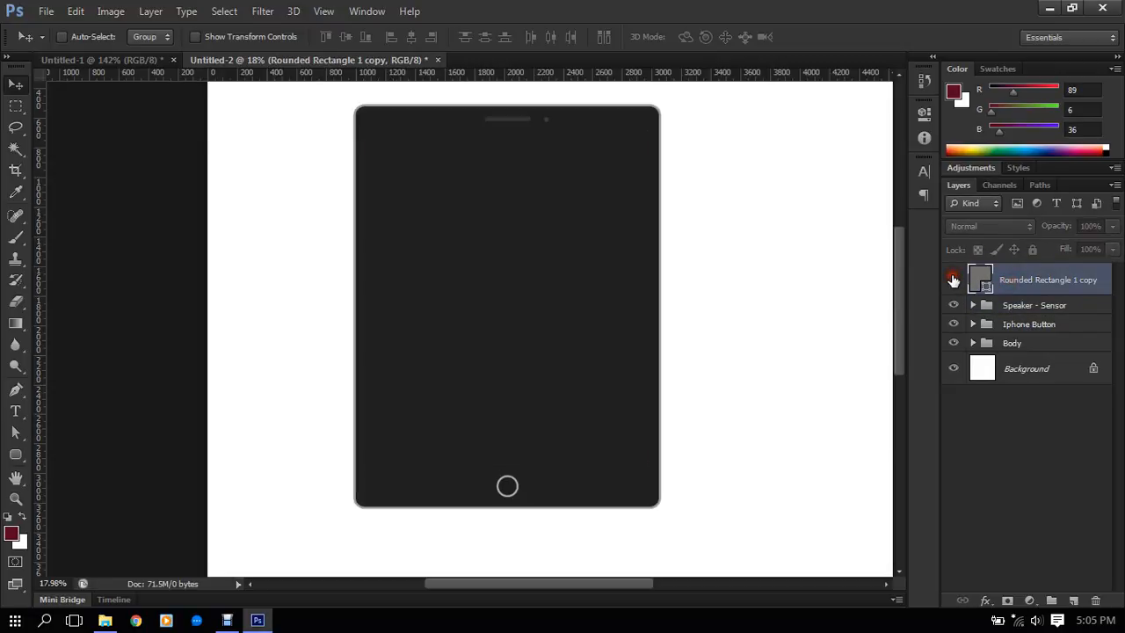
left_click(954, 279)
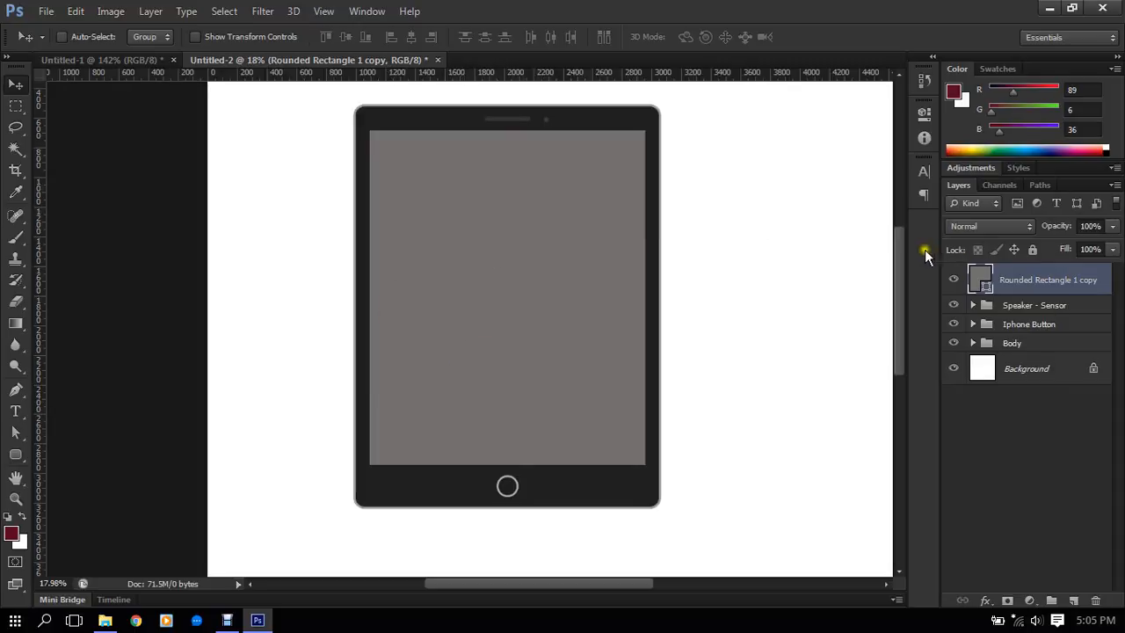
- Group the Rounded Rectangle 1 copy layer and name the group "Display"
key("ctrl+g")
double_click(1011, 273)
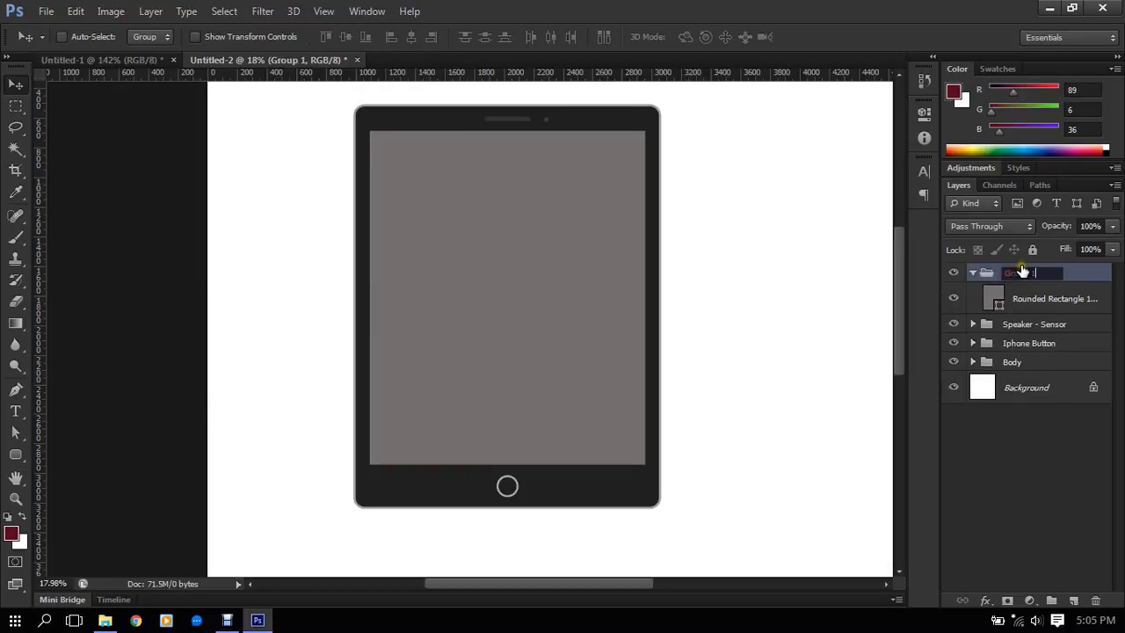
type("Display")
key("Return")
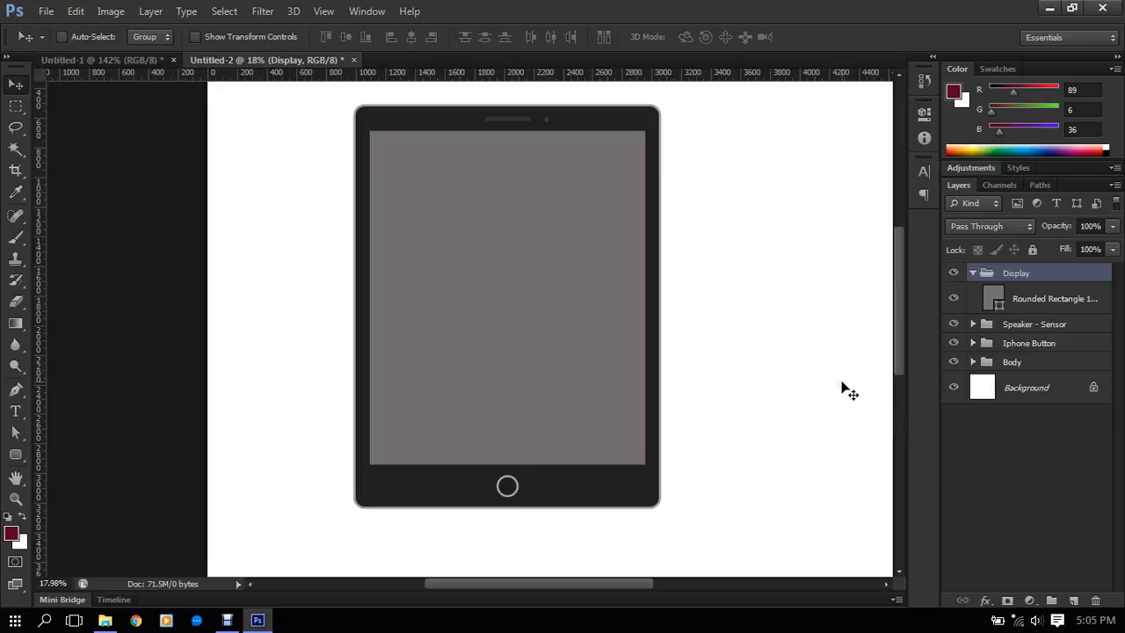
- Convert the Rounded Rectangle 1 copy layer in the Display group to a smart object and open its contents for editing
left_click(1043, 299)
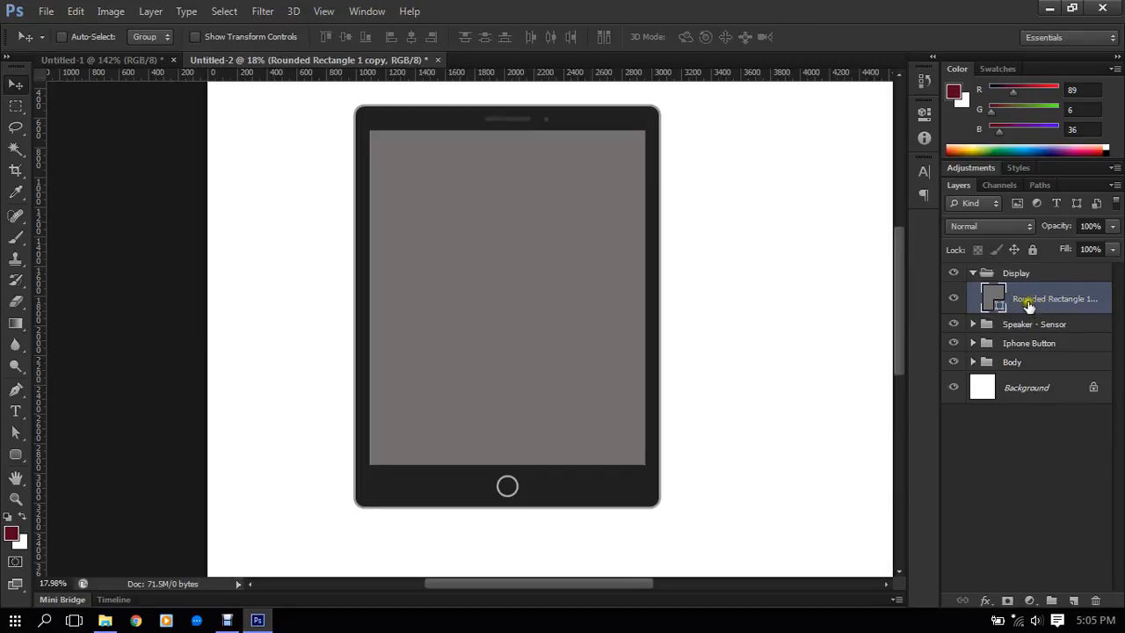
left_click(1061, 301)
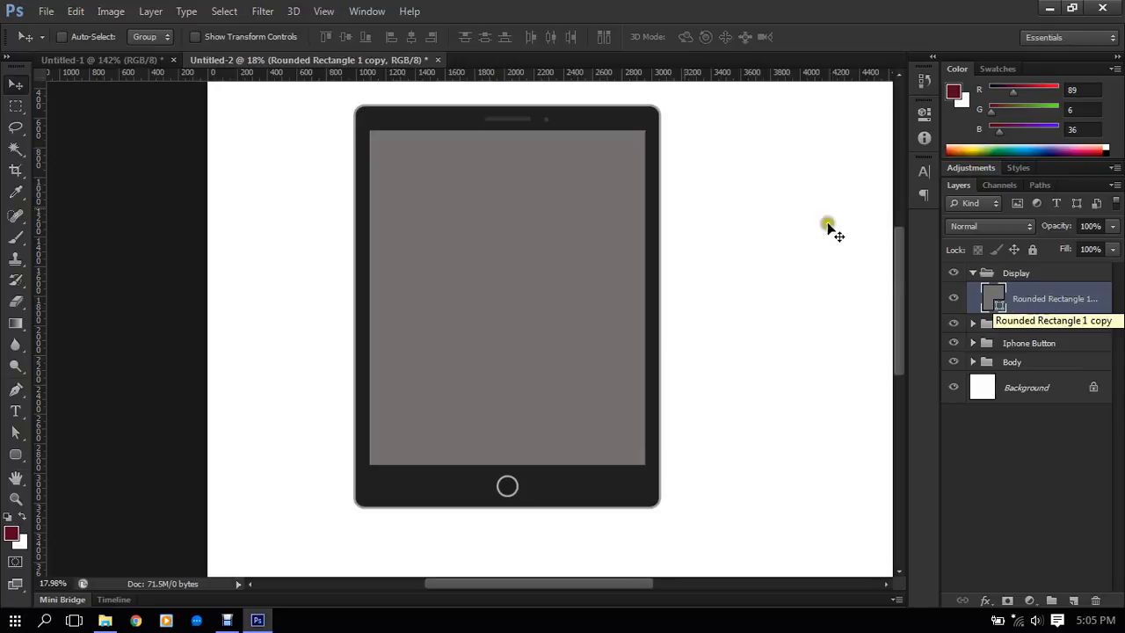
left_click(155, 10)
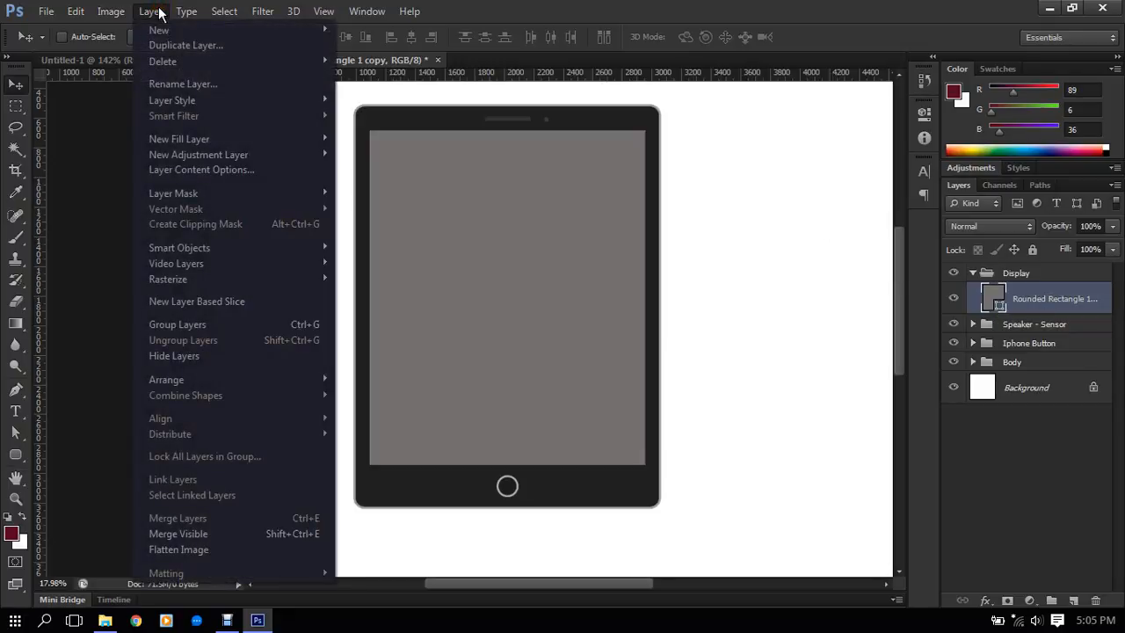
left_click(1043, 309)
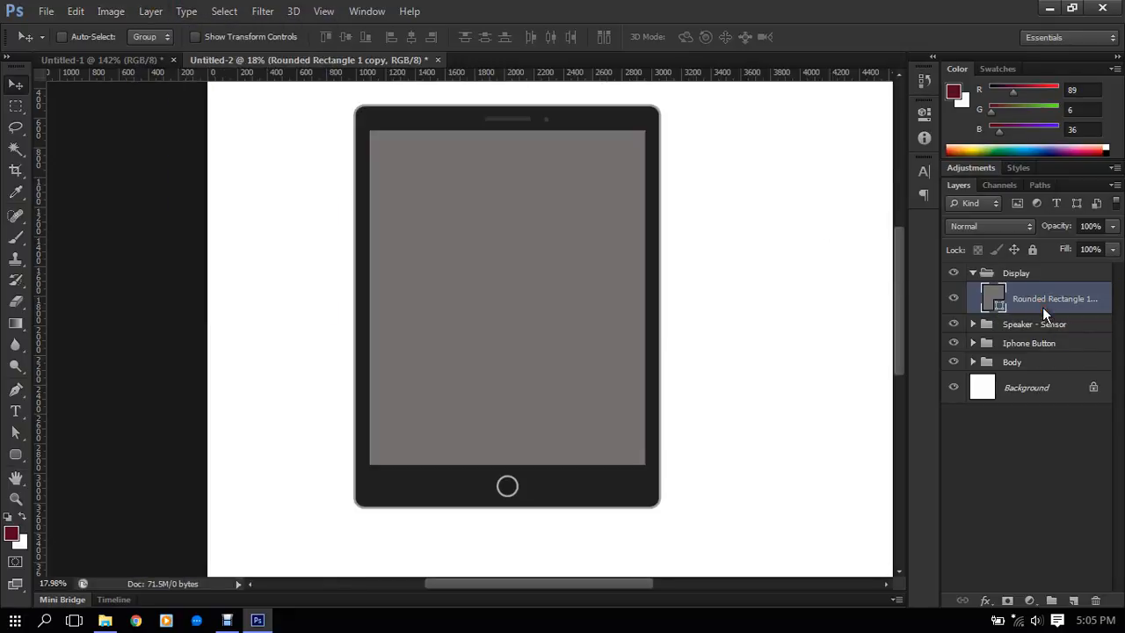
left_click_drag(1043, 307, 1014, 301)
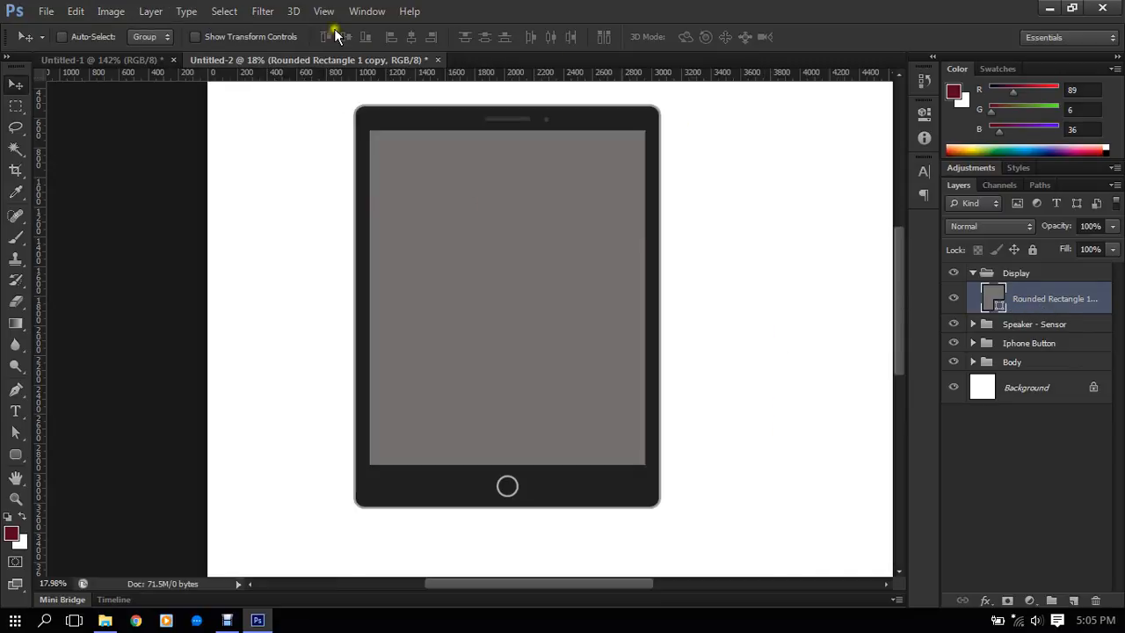
left_click(1046, 309)
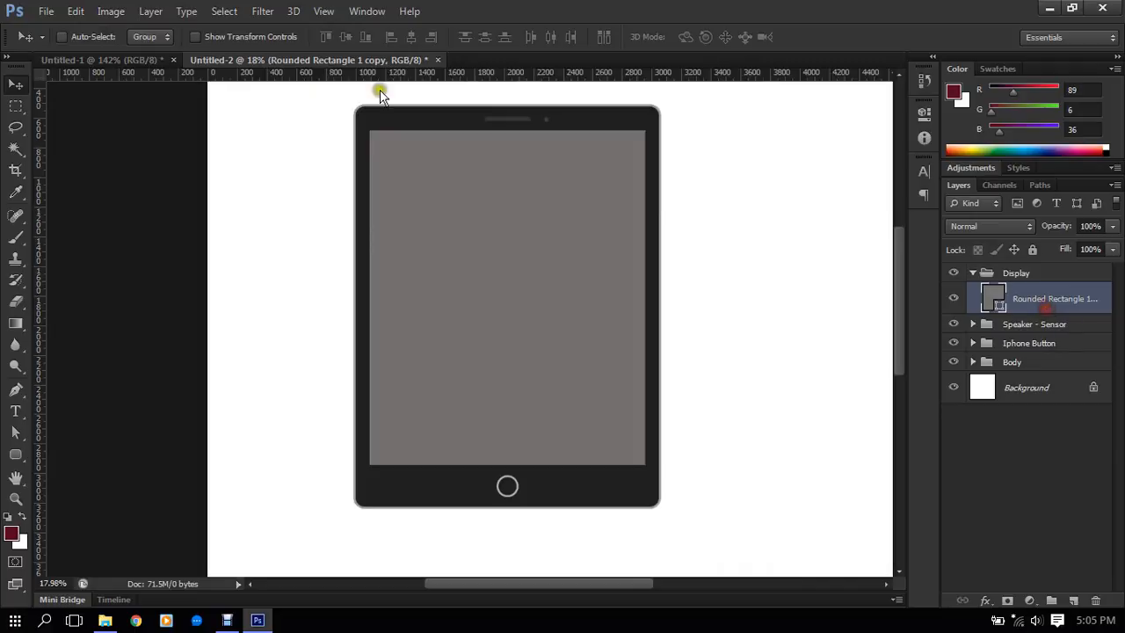
left_click(145, 12)
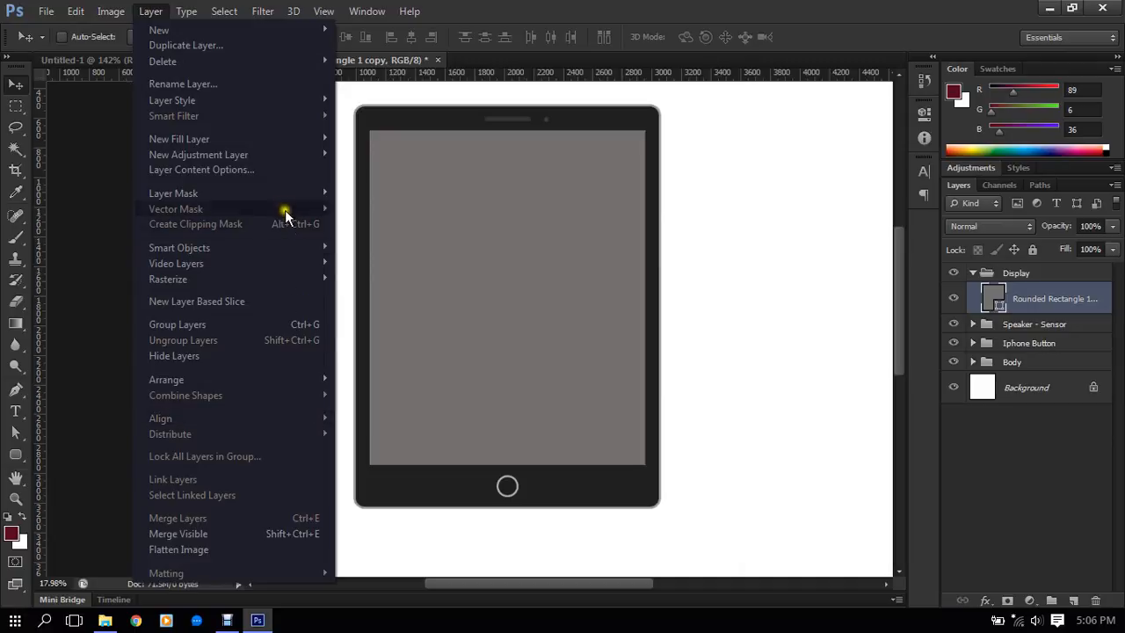
mouse_move(250, 250)
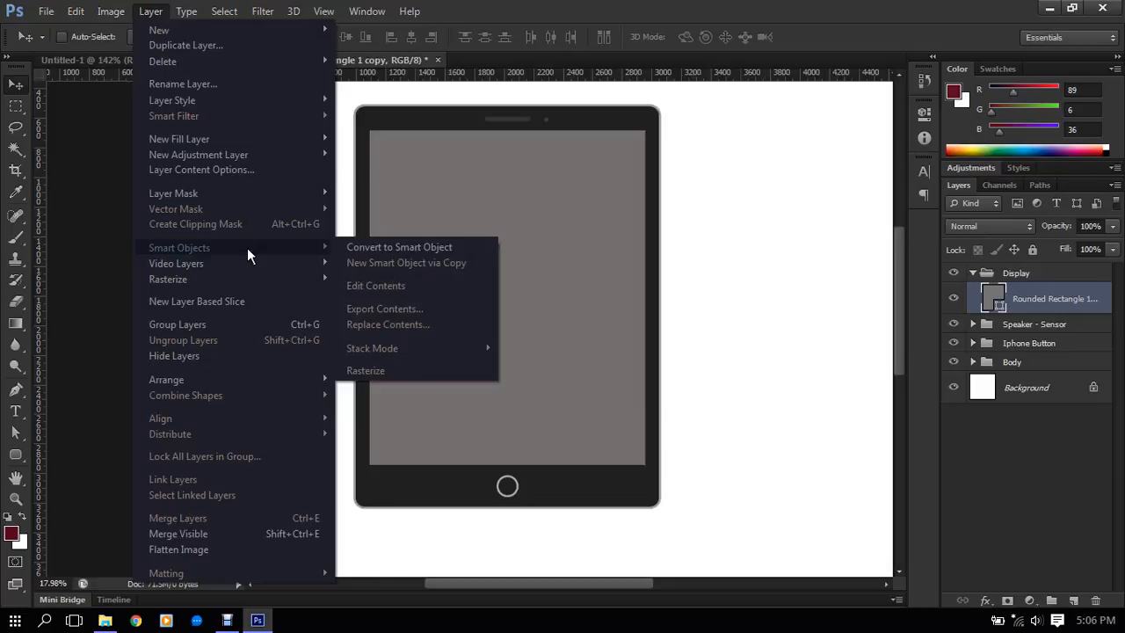
left_click(453, 250)
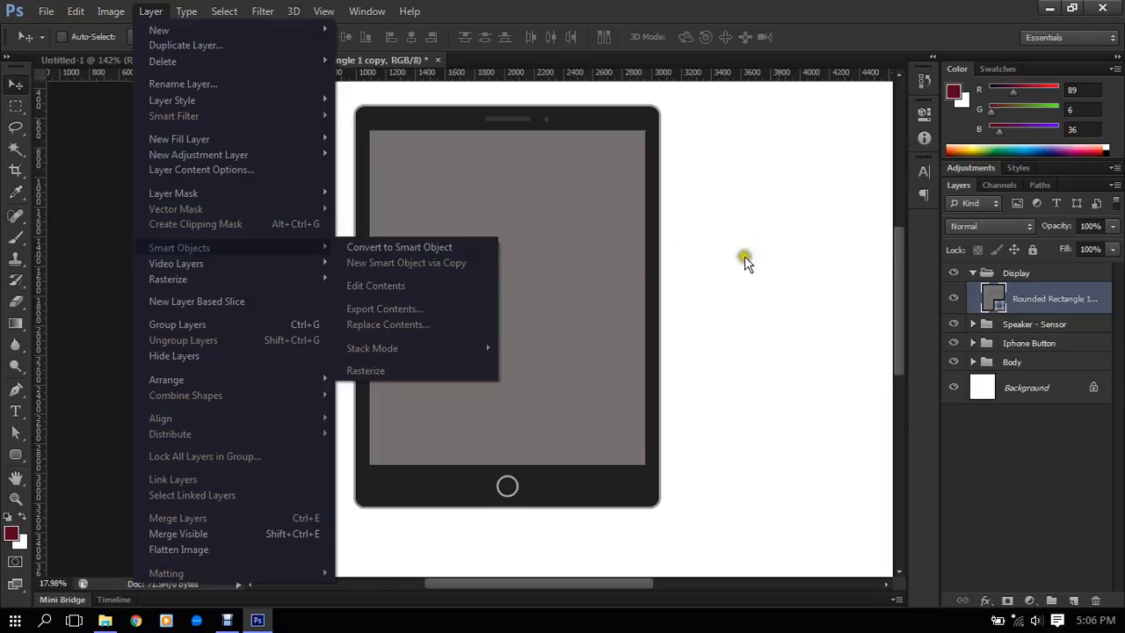
left_click(386, 249)
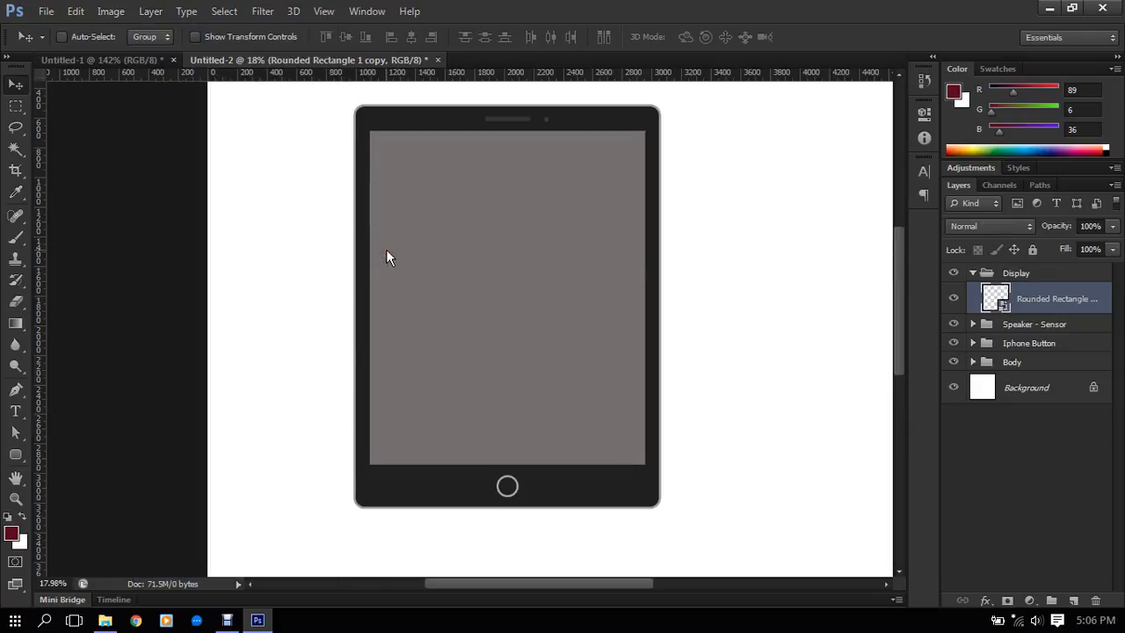
double_click(996, 299)
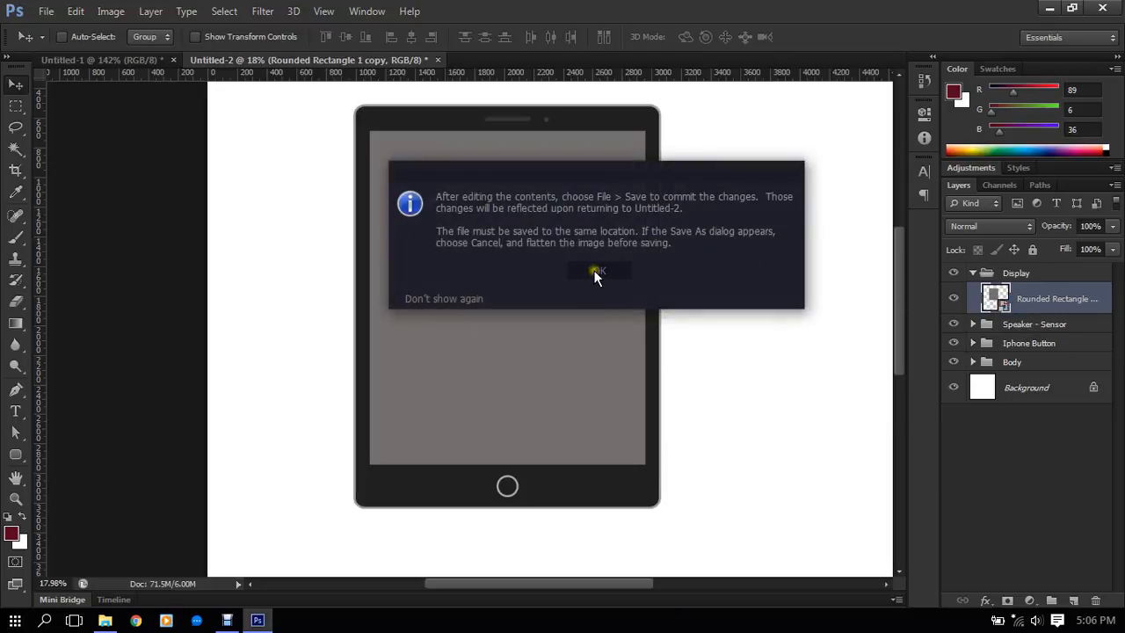
left_click(595, 271)
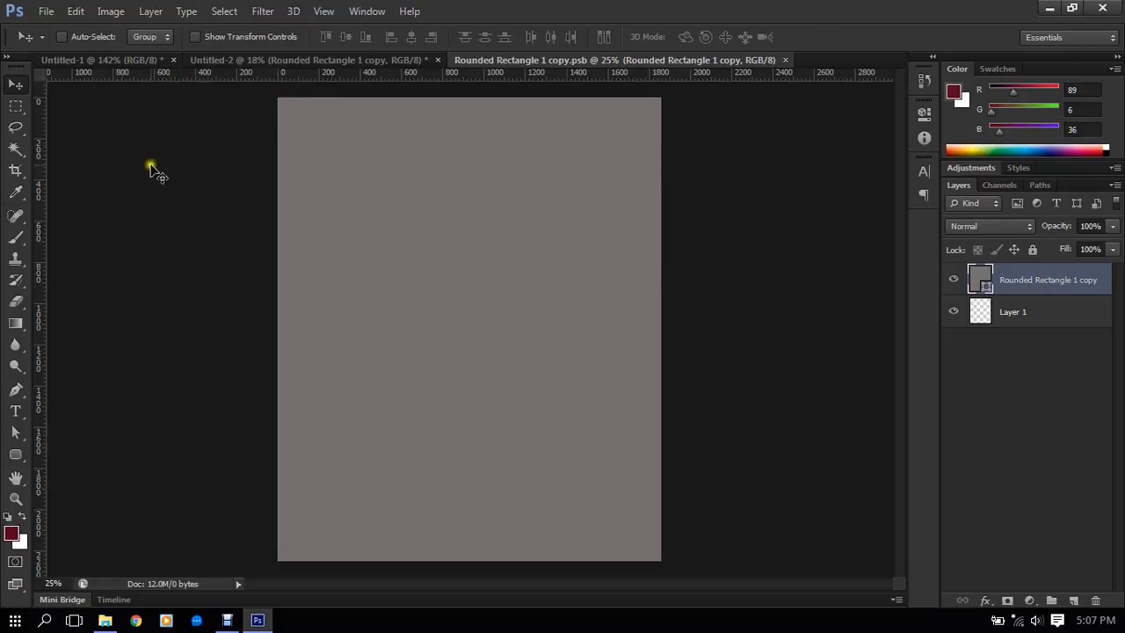
- Add the text "IPHONE & PLUS" on the grey screen area and set its font size to 201 pt
left_click(16, 411)
left_click(370, 309)
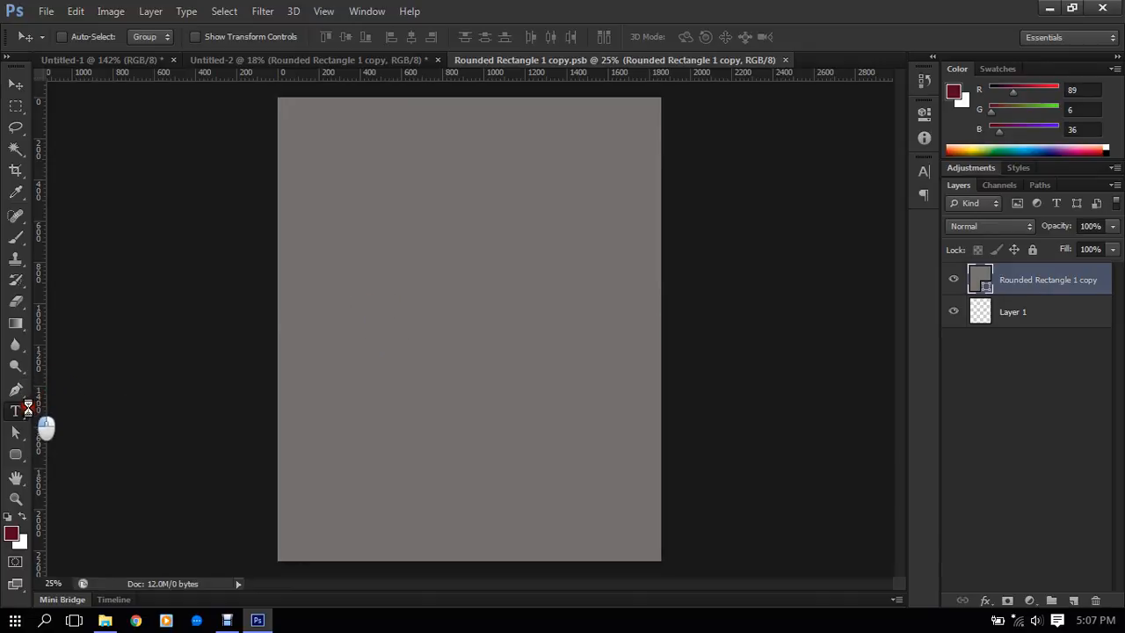
left_click(28, 409)
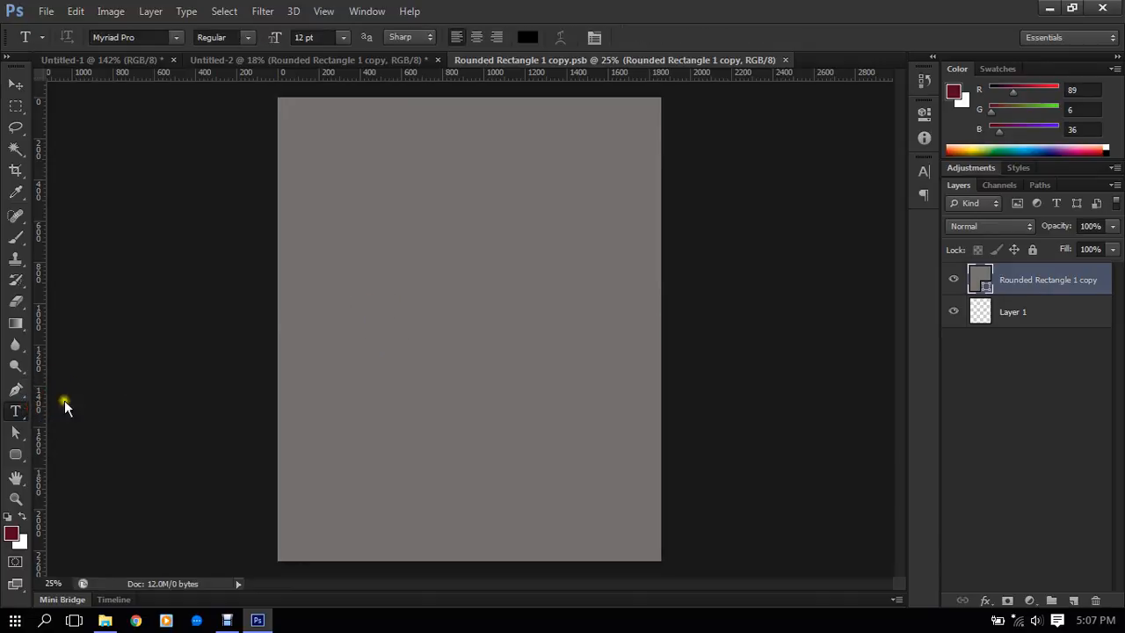
left_click(377, 301)
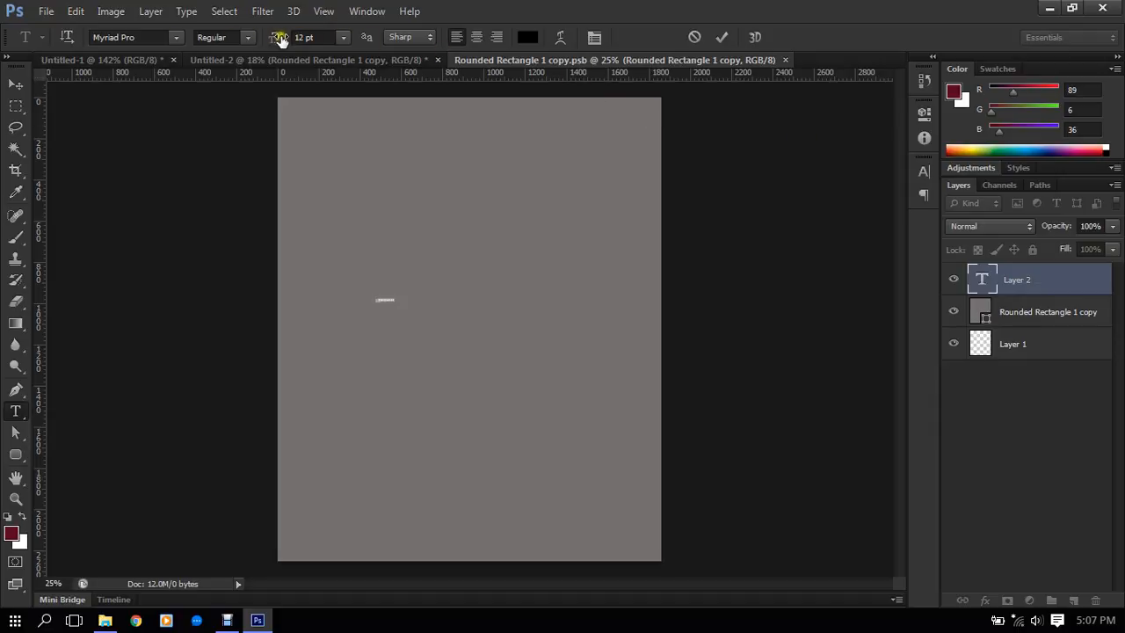
left_click_drag(276, 37, 424, 46)
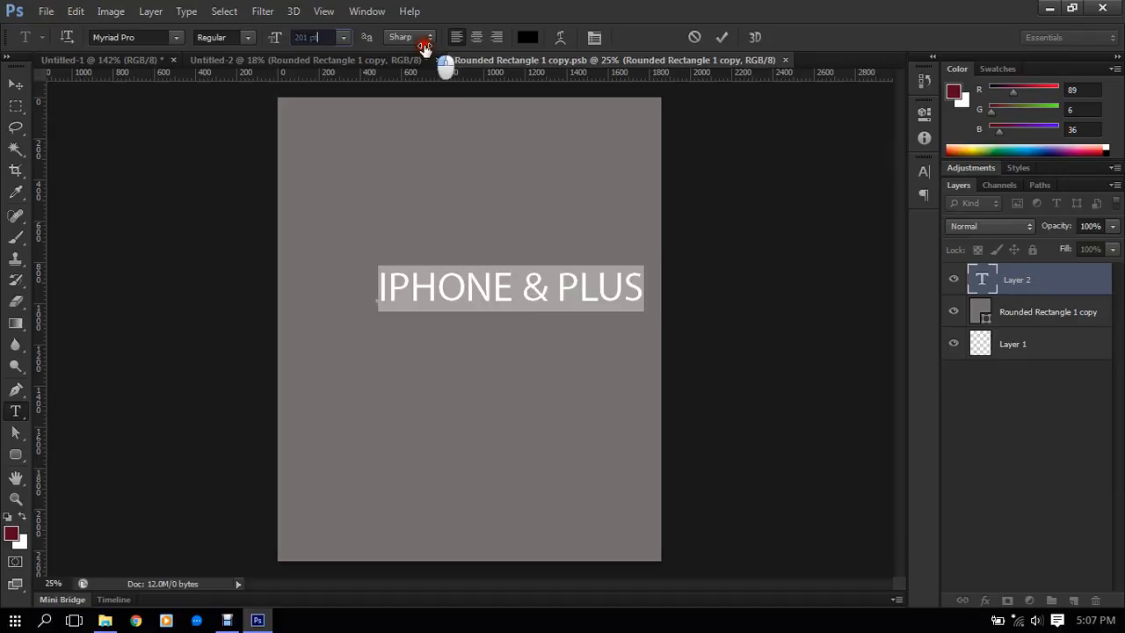
- Correct the text to read "Iphone7 Plus", replacing the ampersand with 7 and using lowercase after each initial capital
left_click(534, 298)
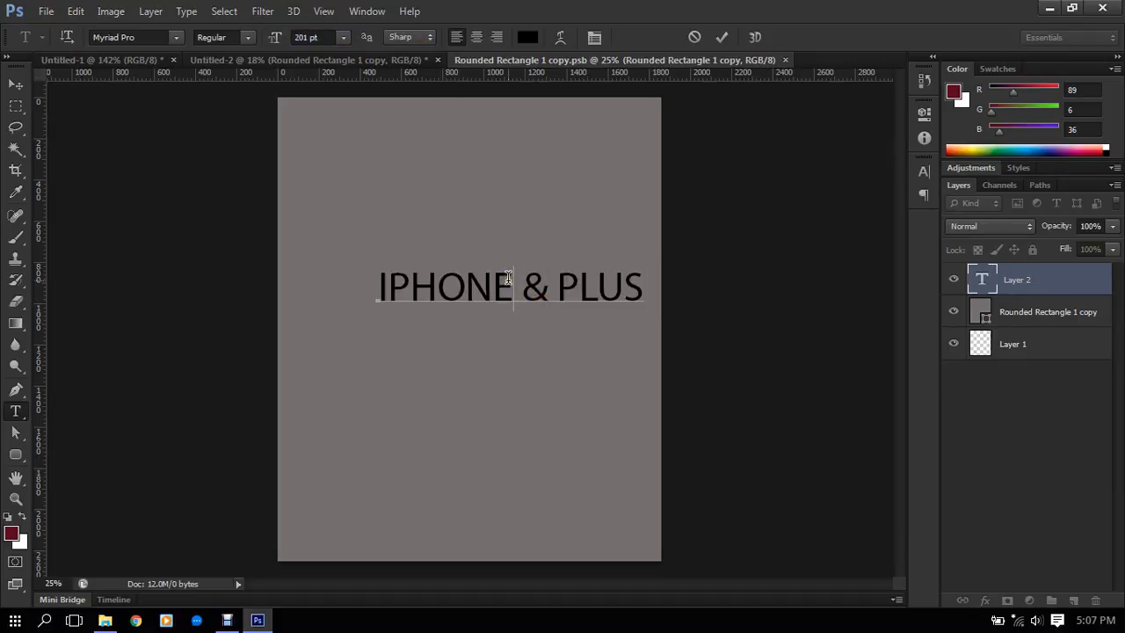
key("Delete")
key("Delete")
type("7")
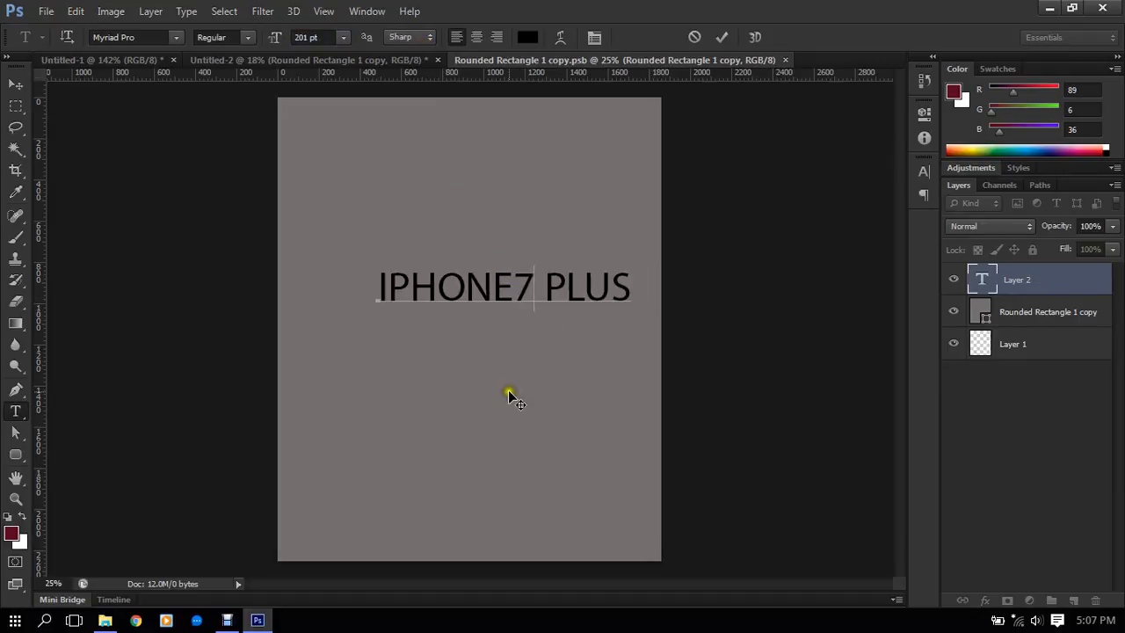
left_click_drag(507, 291, 400, 280)
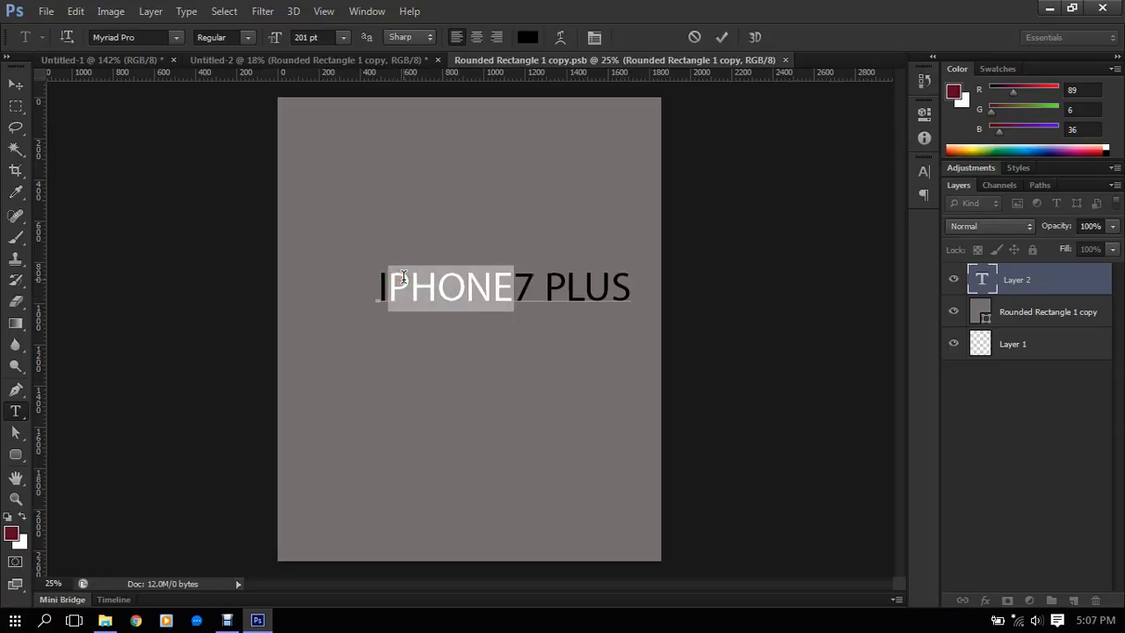
type("phone")
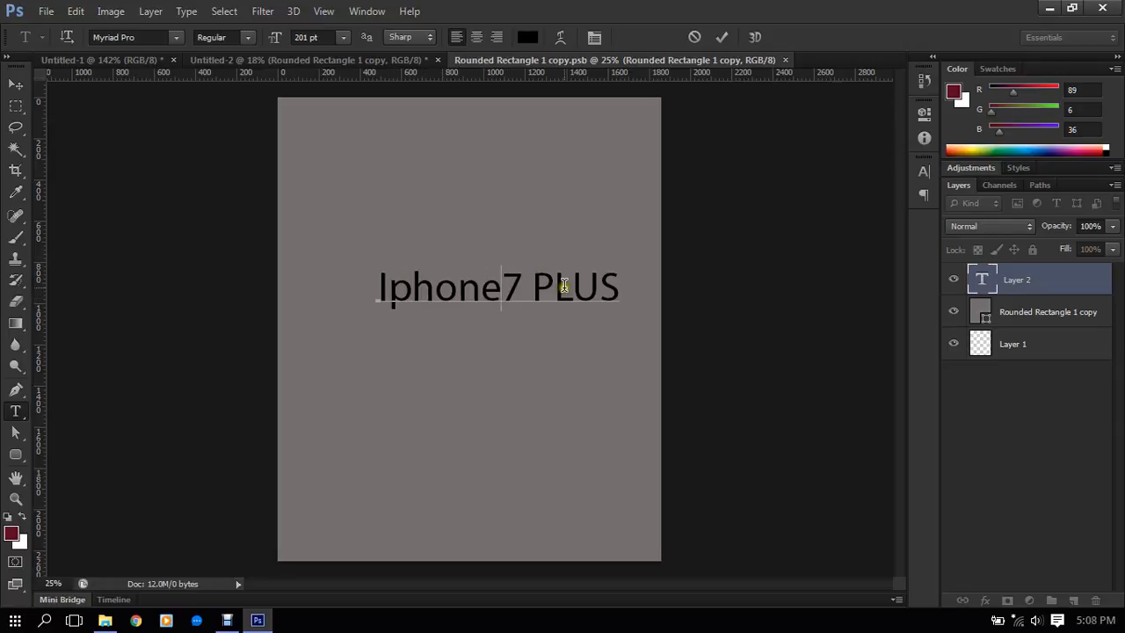
left_click_drag(554, 287, 647, 285)
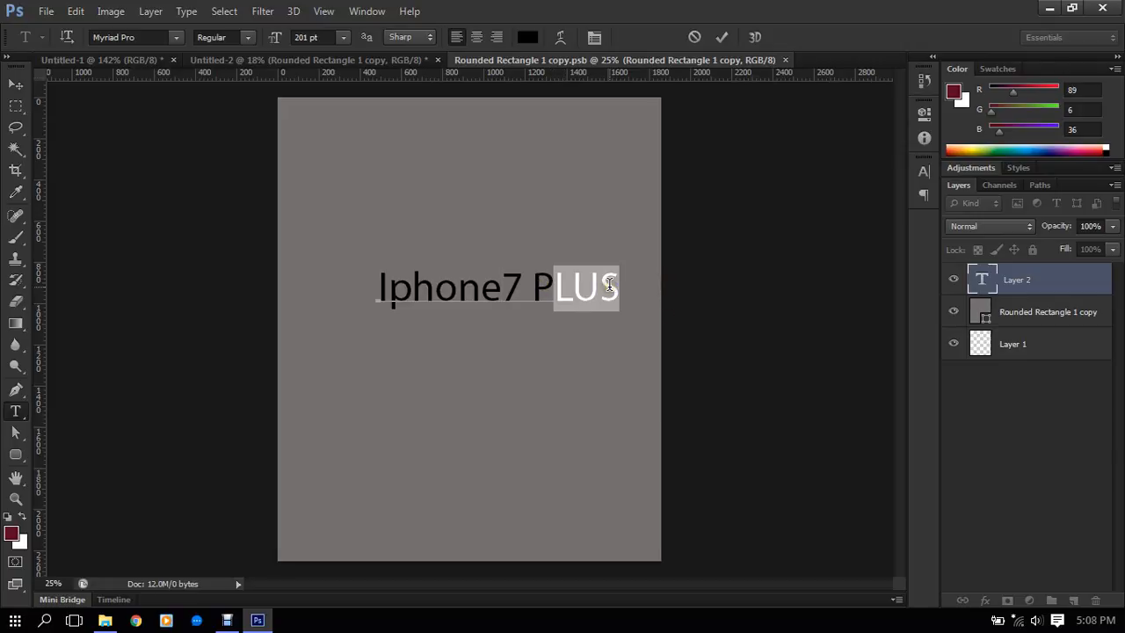
type("lus")
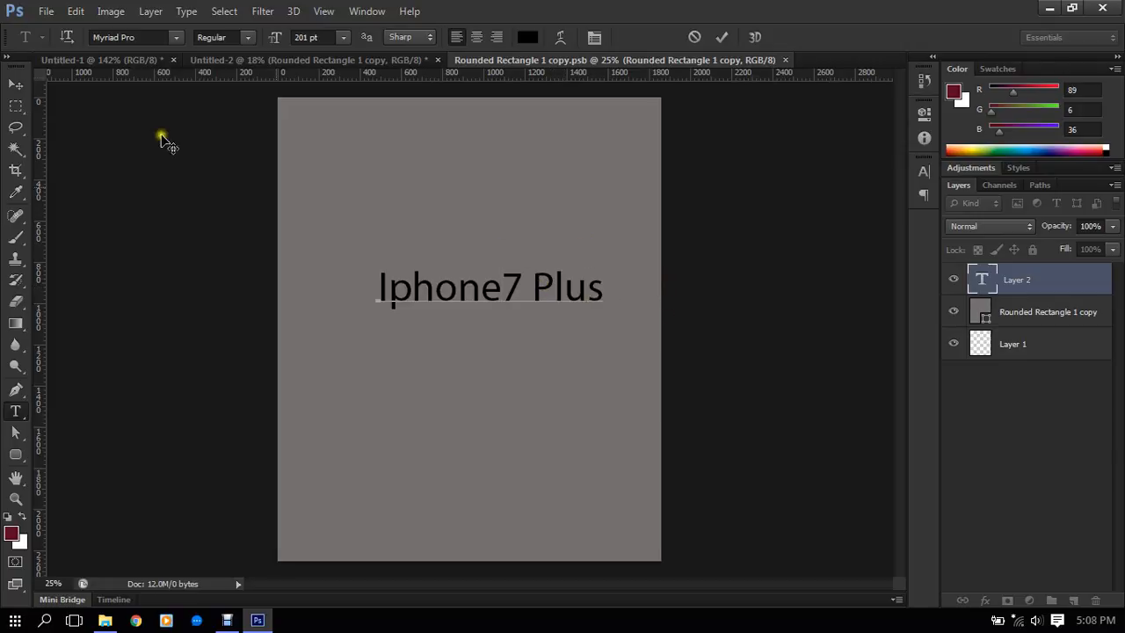
- Set the whole "Iphone7 Plus" text in Raleway Bold and commit the text edit
key("ctrl+a")
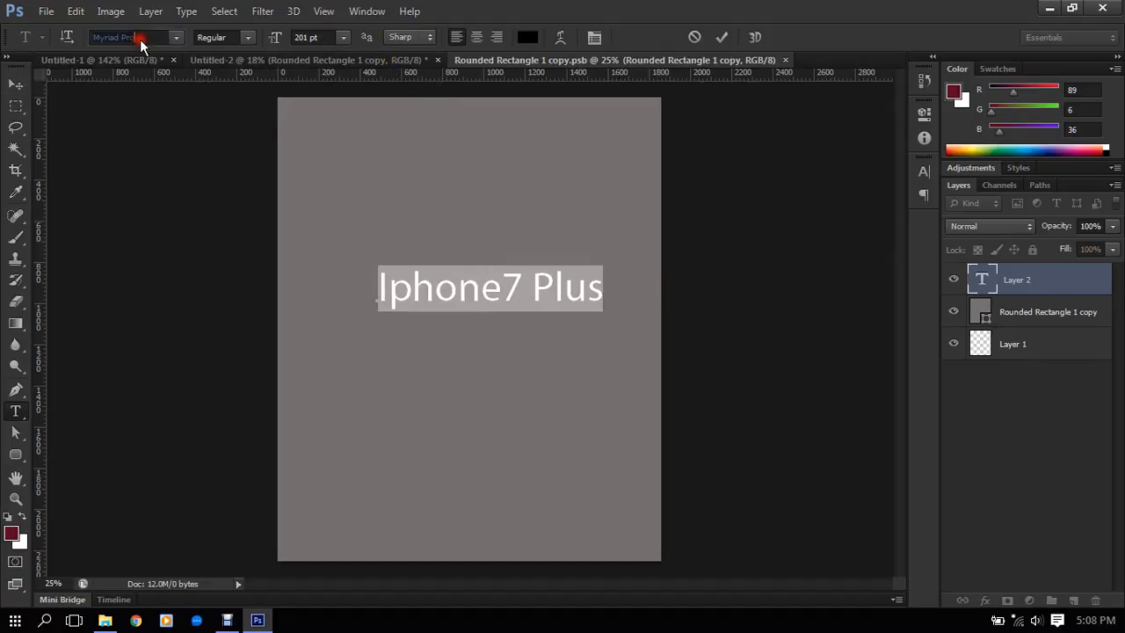
type("Raav")
key("Return")
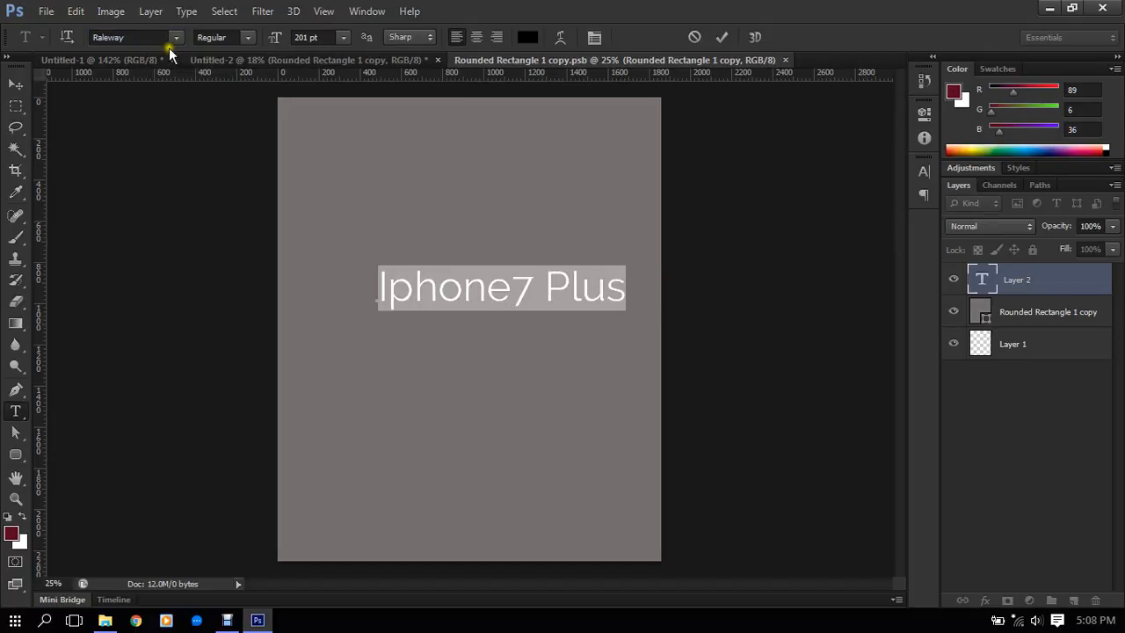
left_click(241, 37)
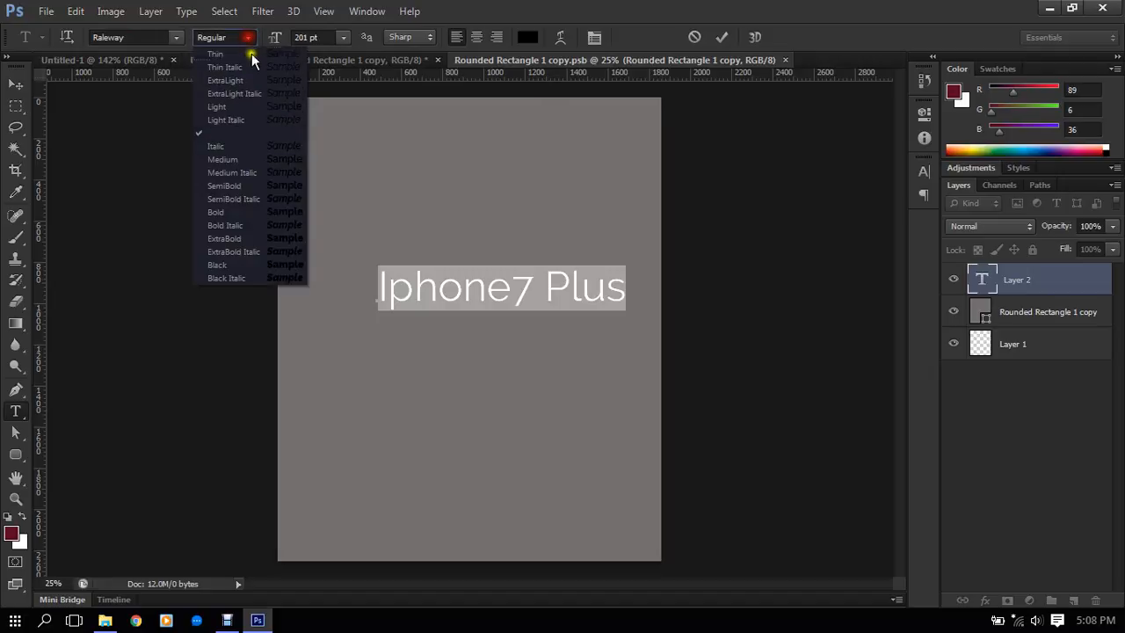
left_click(226, 211)
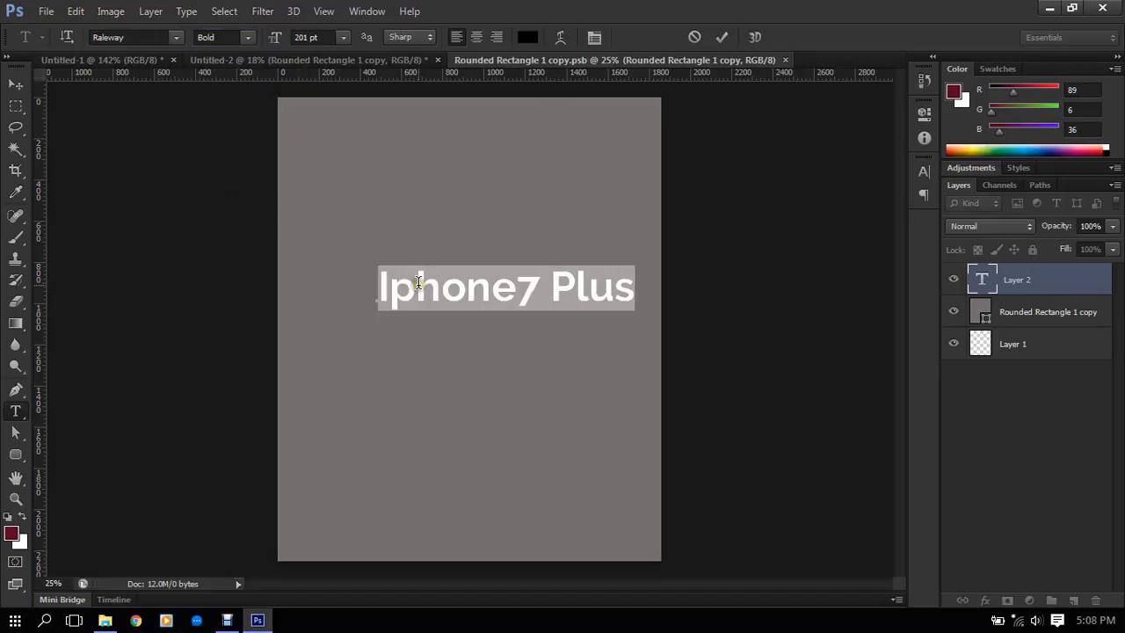
left_click(16, 86)
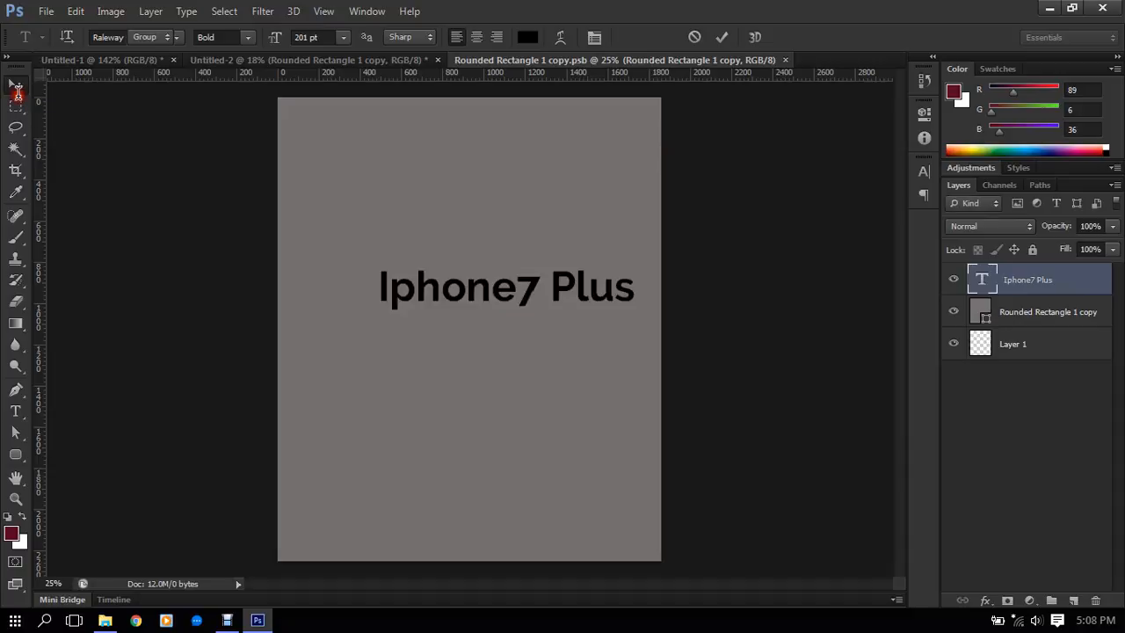
- Move the "Iphone7 Plus" text to the middle of the grey screen area, then save and close the smart object contents
left_click_drag(588, 293, 567, 341)
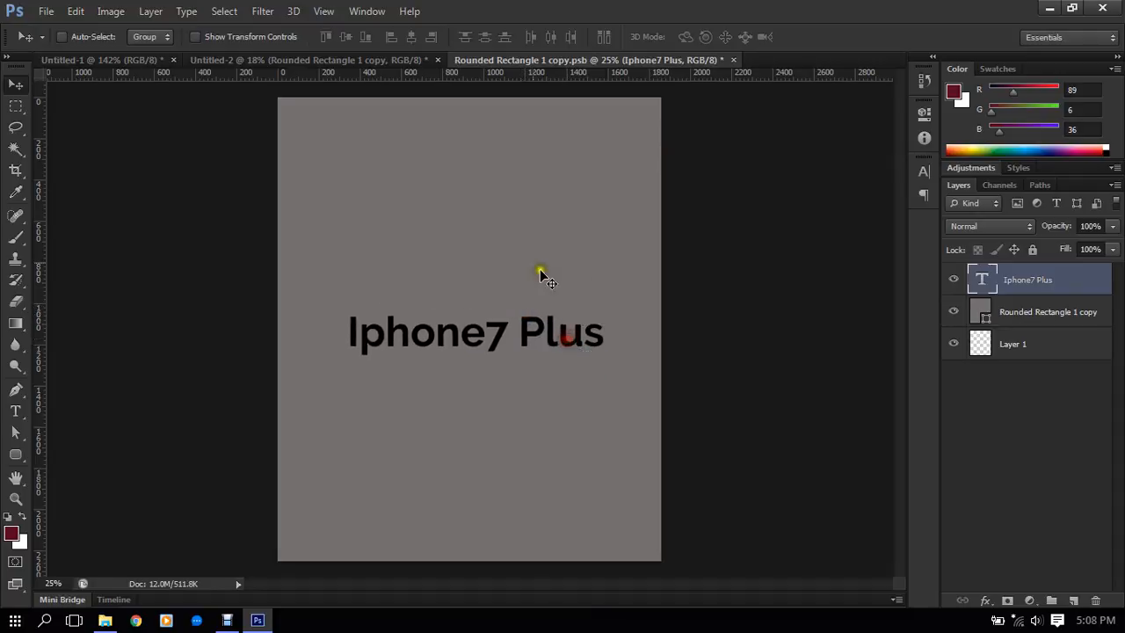
left_click(46, 10)
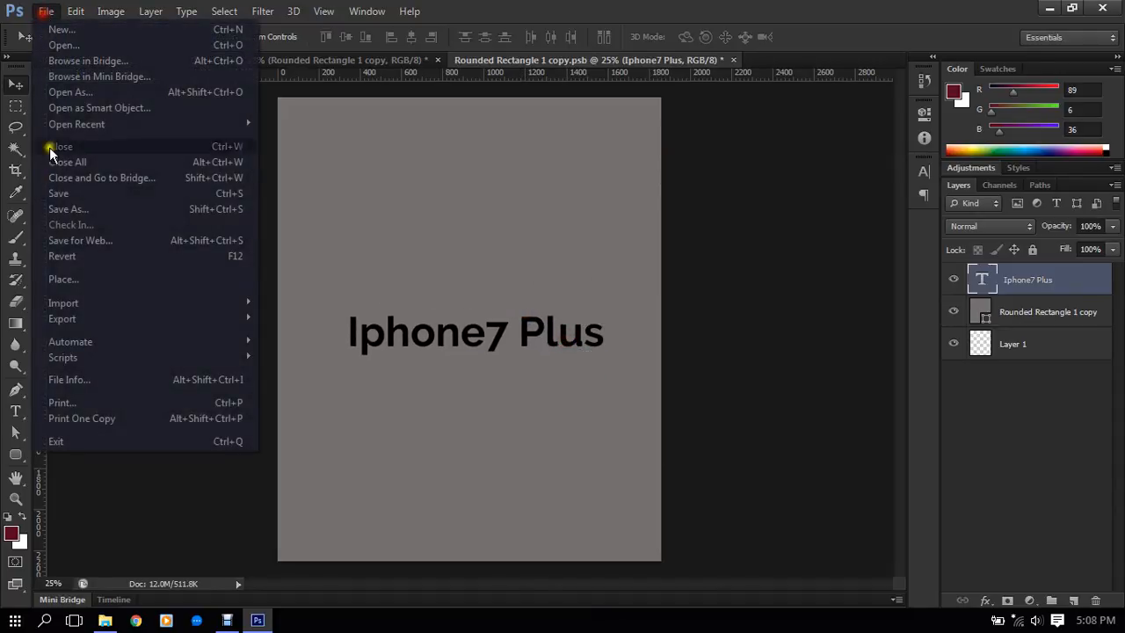
left_click(63, 194)
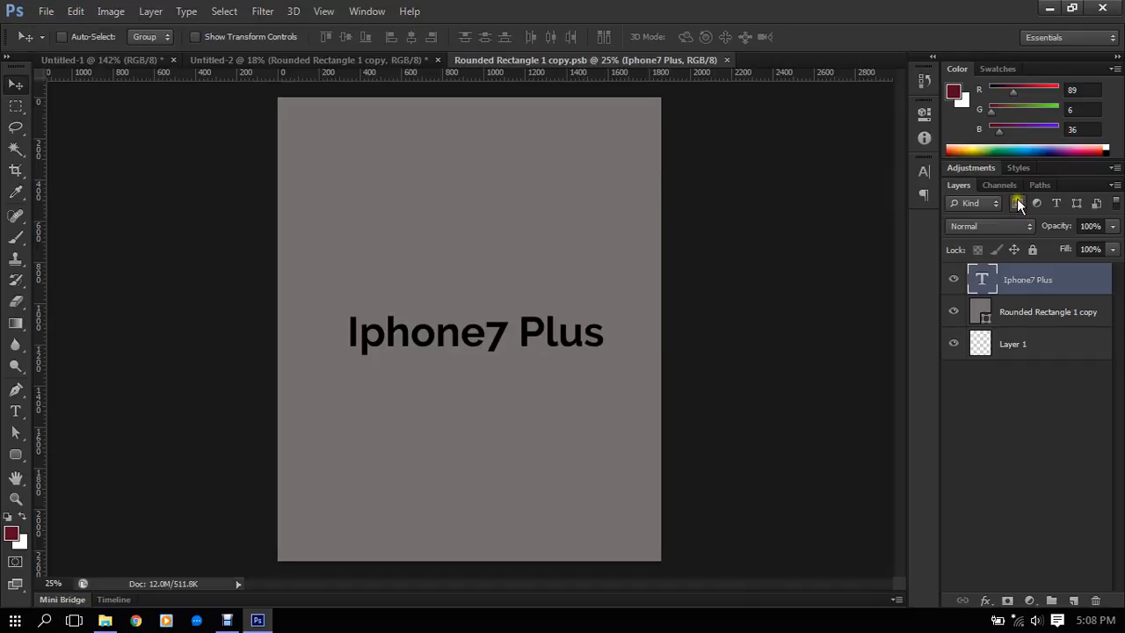
left_click(728, 60)
scroll(590, 226, "down", 3)
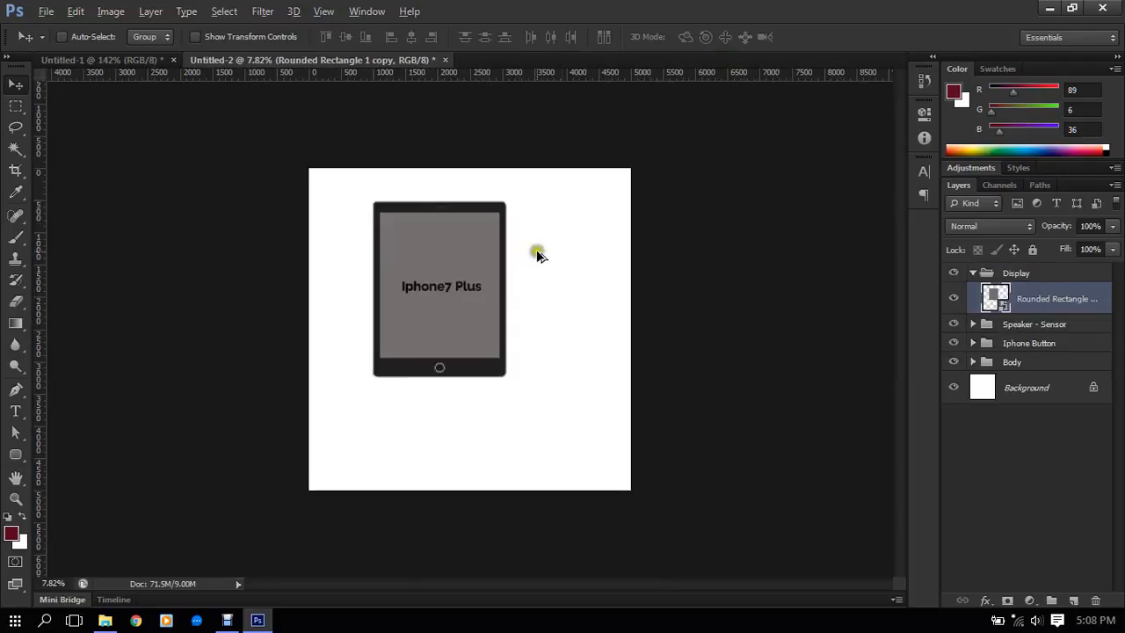
scroll(434, 308, "up", 1)
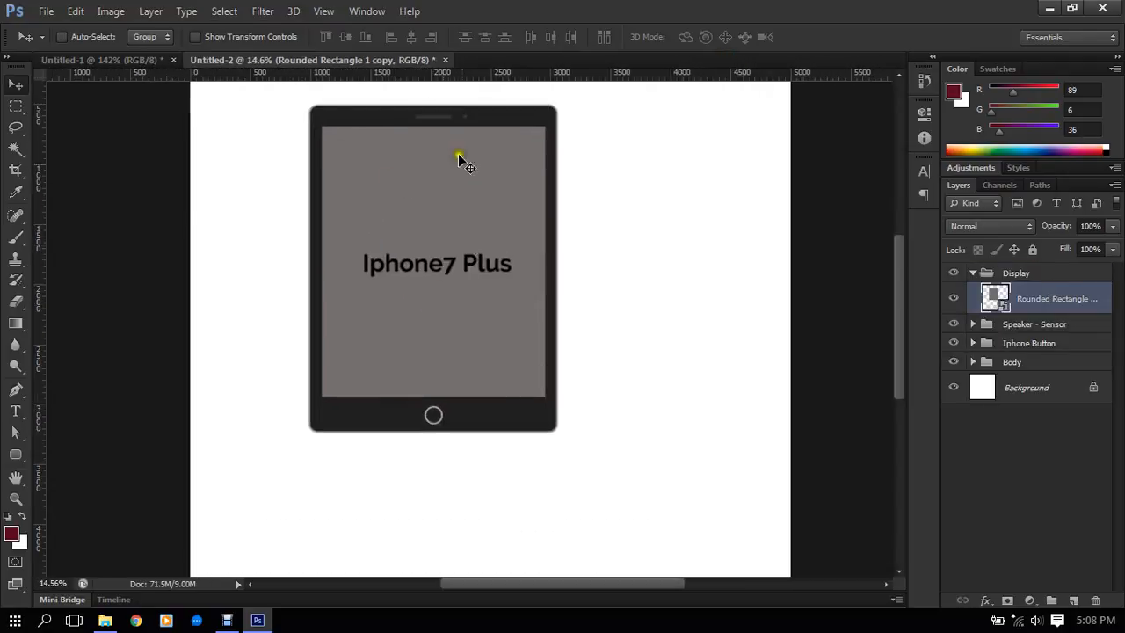
- Reopen the display smart object's contents and delete the "Iphone7 Plus" text layer
left_click(418, 209)
left_click(362, 279)
left_click(370, 277)
double_click(1004, 304)
left_click(598, 269)
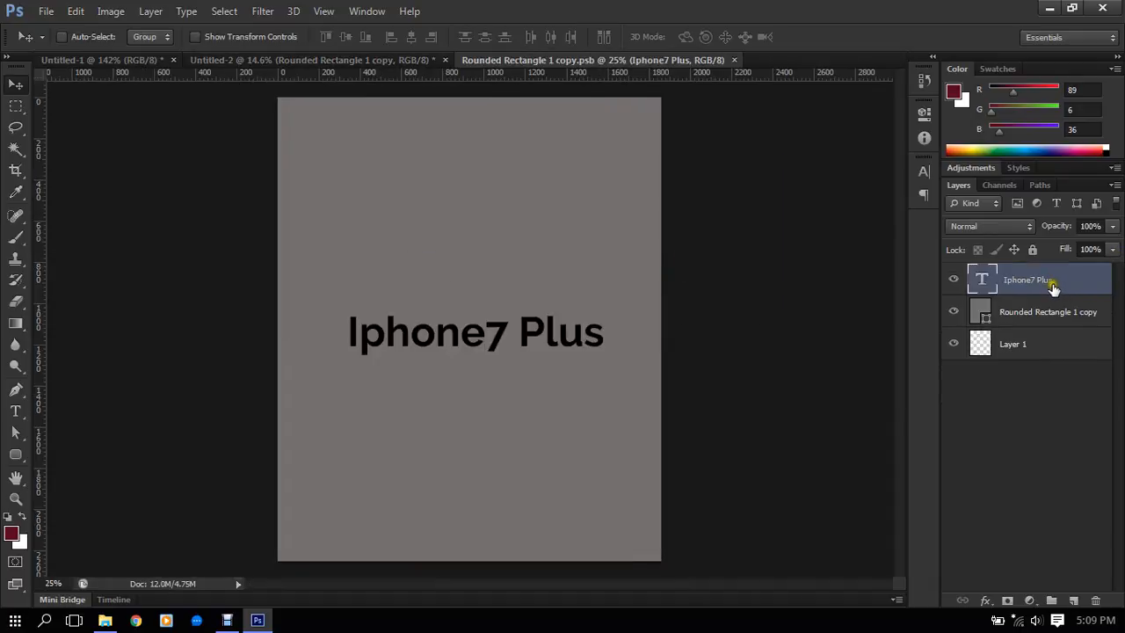
key("Delete")
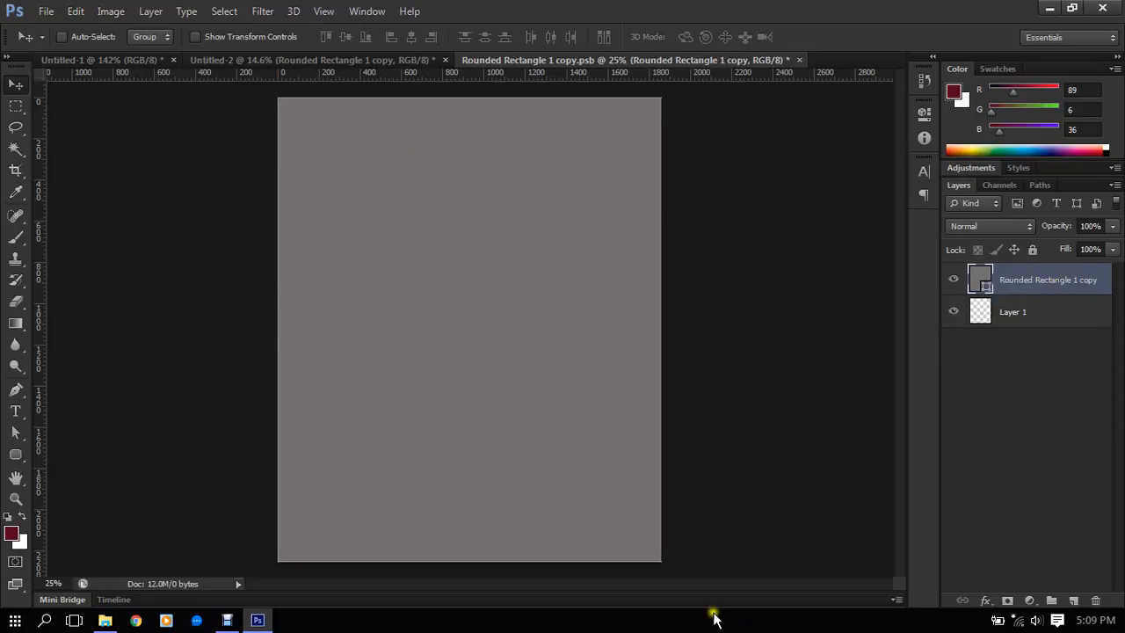
- Open the image Free-Business-Card-Design-PSD.jpg from the Print Design folder on the desktop
scroll(668, 213, "down", 4)
scroll(668, 217, "up", 3)
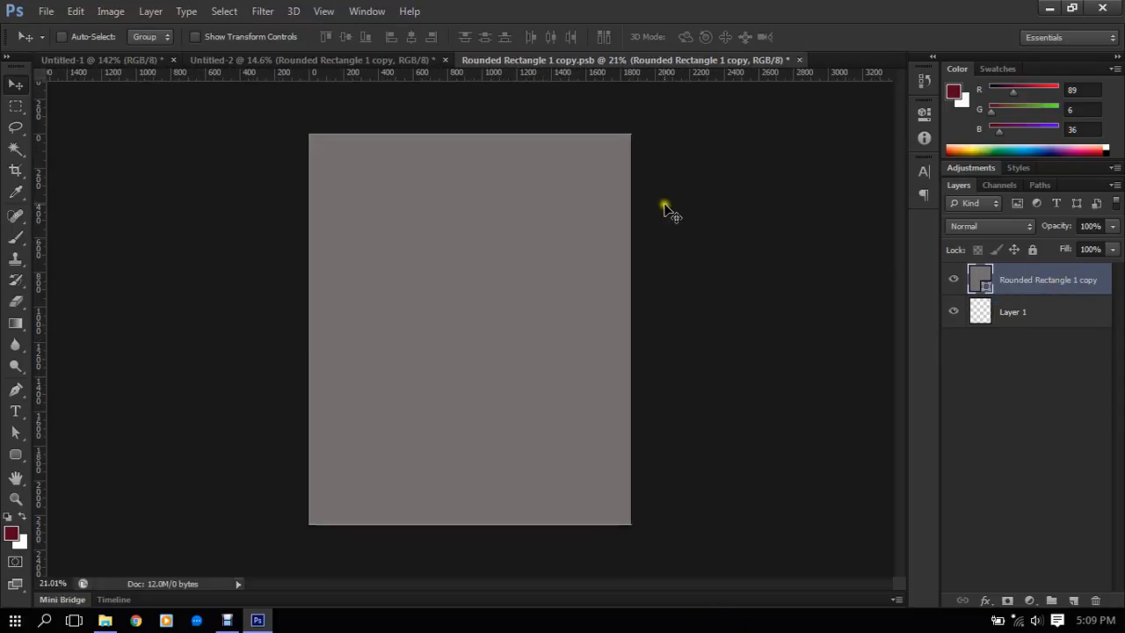
left_click(46, 11)
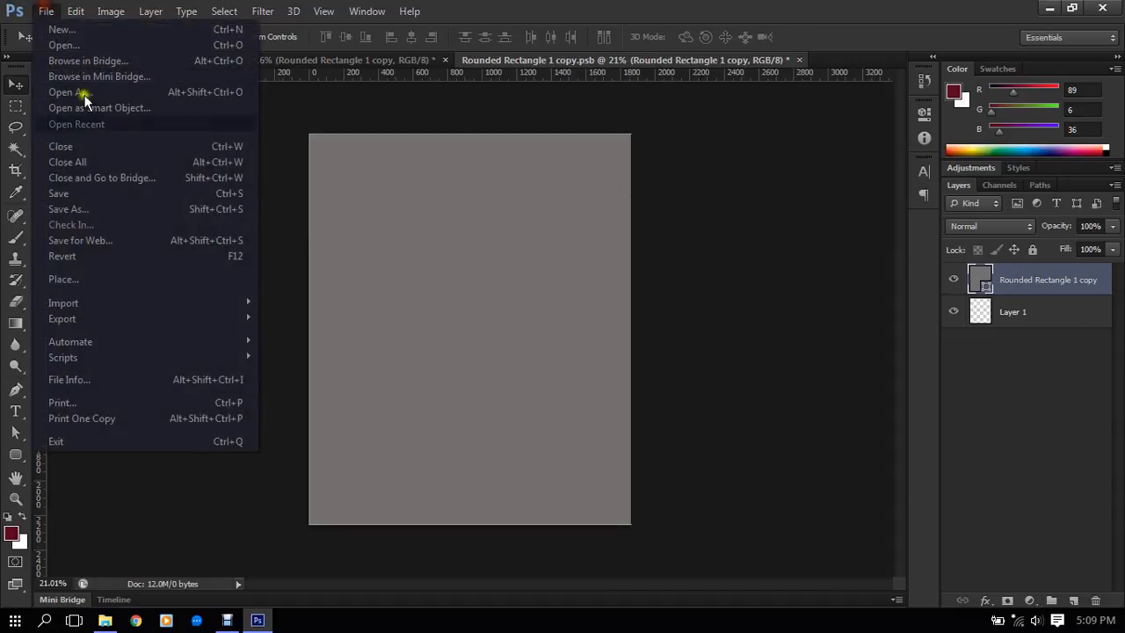
left_click(77, 43)
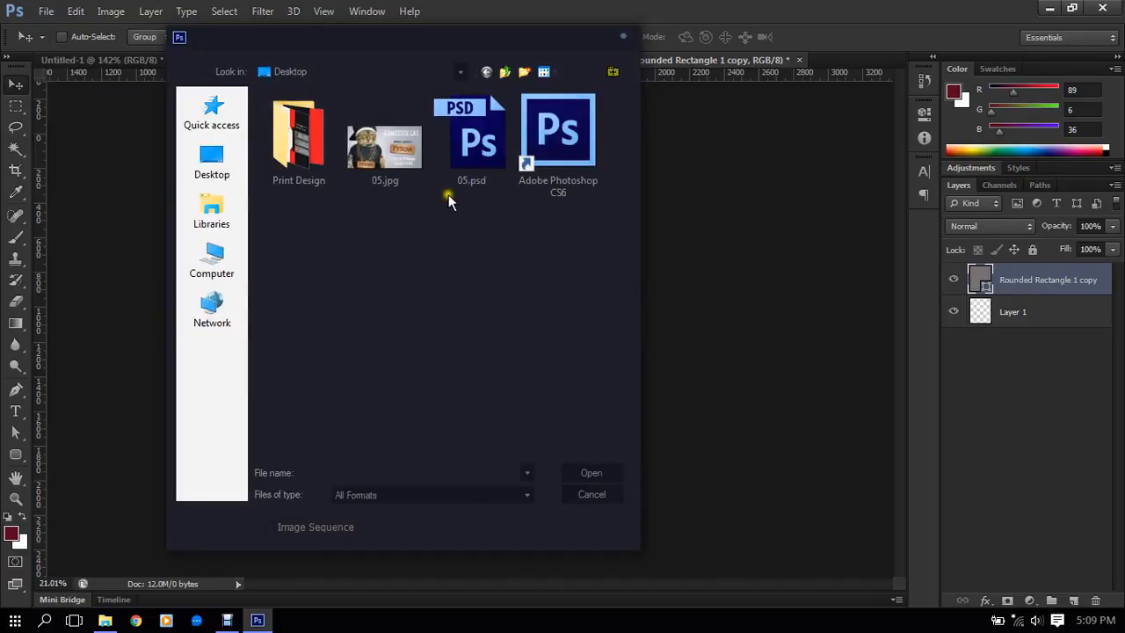
double_click(297, 134)
left_click(303, 132)
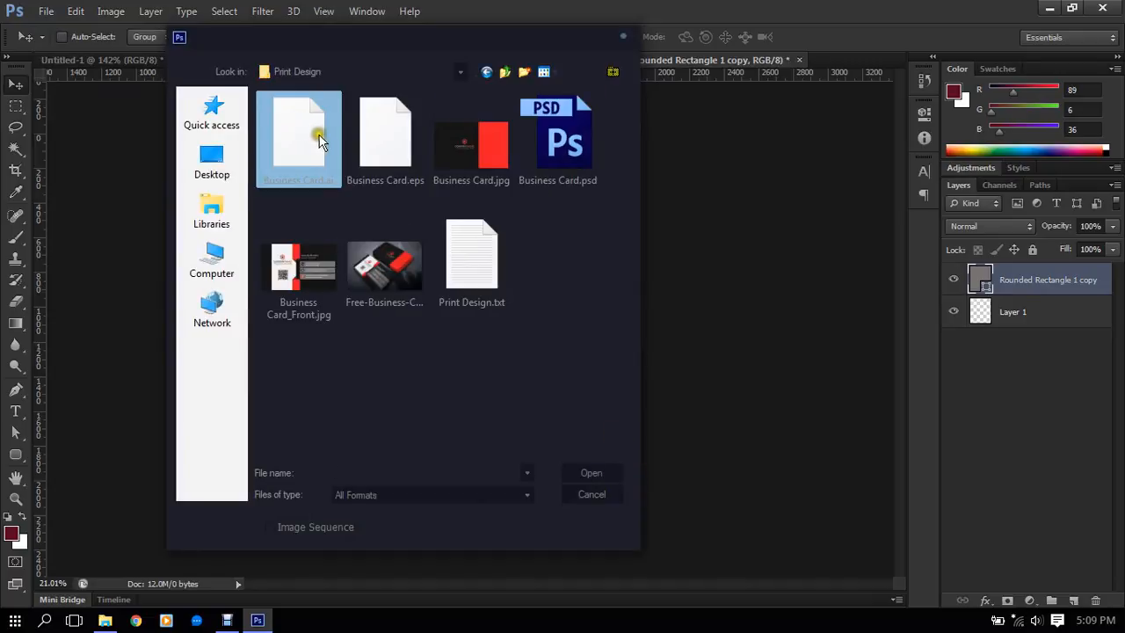
left_click(384, 265)
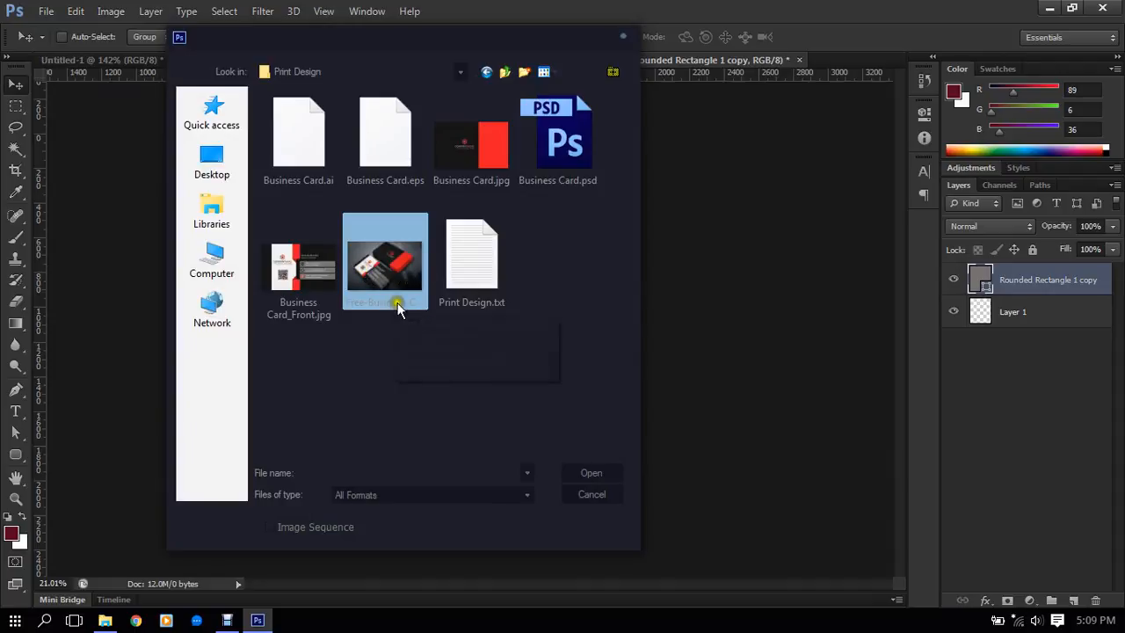
left_click(398, 257)
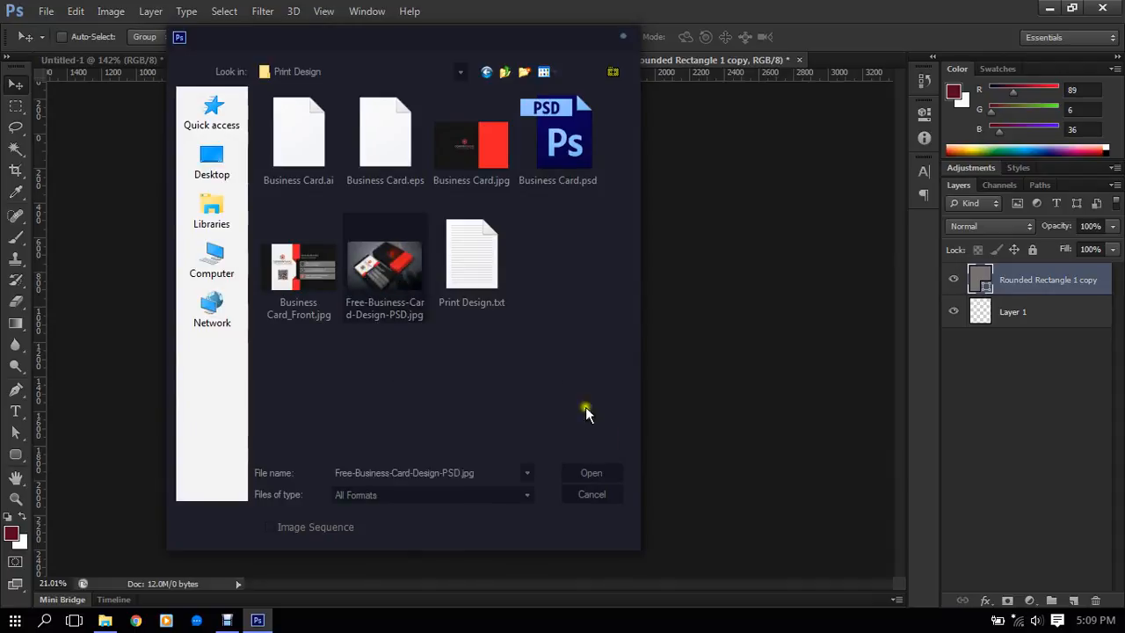
left_click(613, 473)
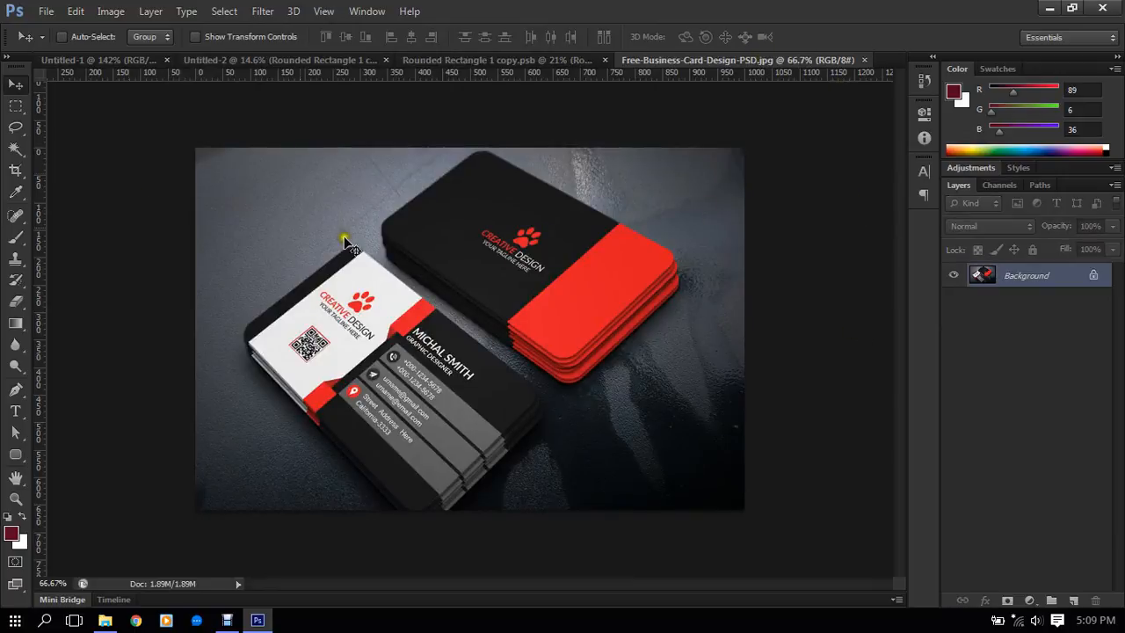
- Select and copy the whole business card image and paste it into Rounded Rectangle 1 copy.psb
left_click(16, 106)
left_click_drag(219, 148, 799, 520)
left_click(530, 236)
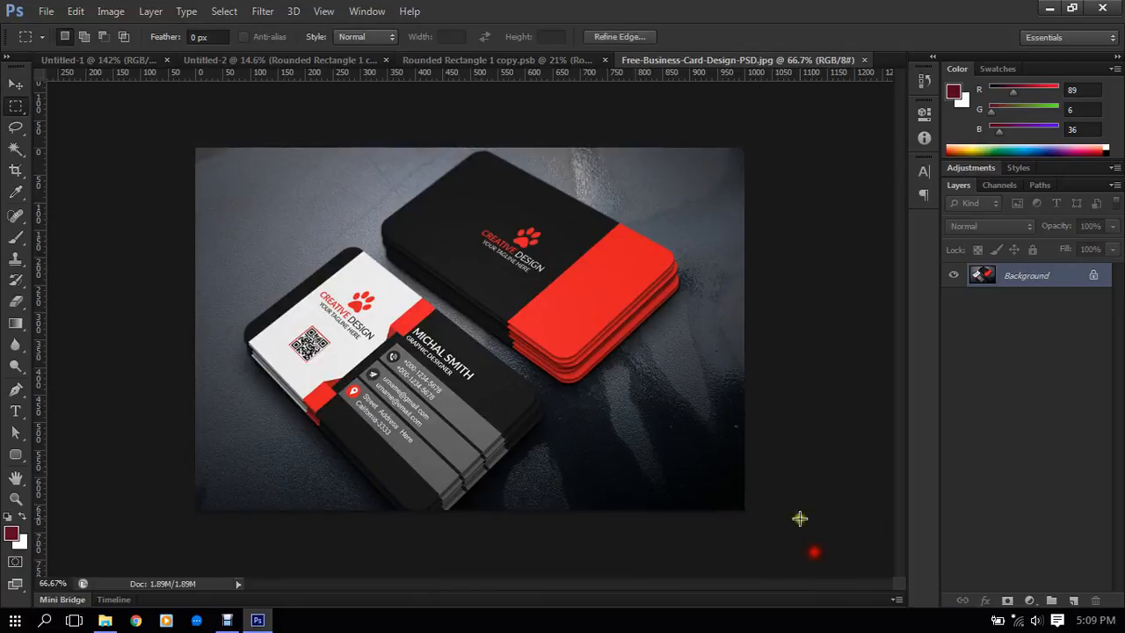
left_click(76, 11)
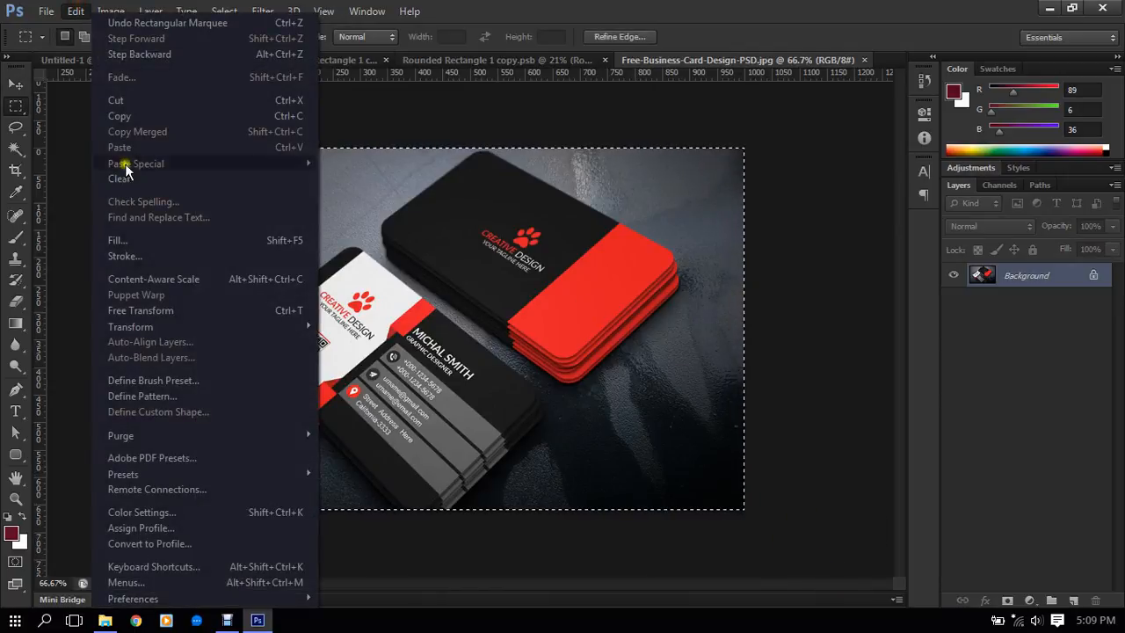
left_click(123, 117)
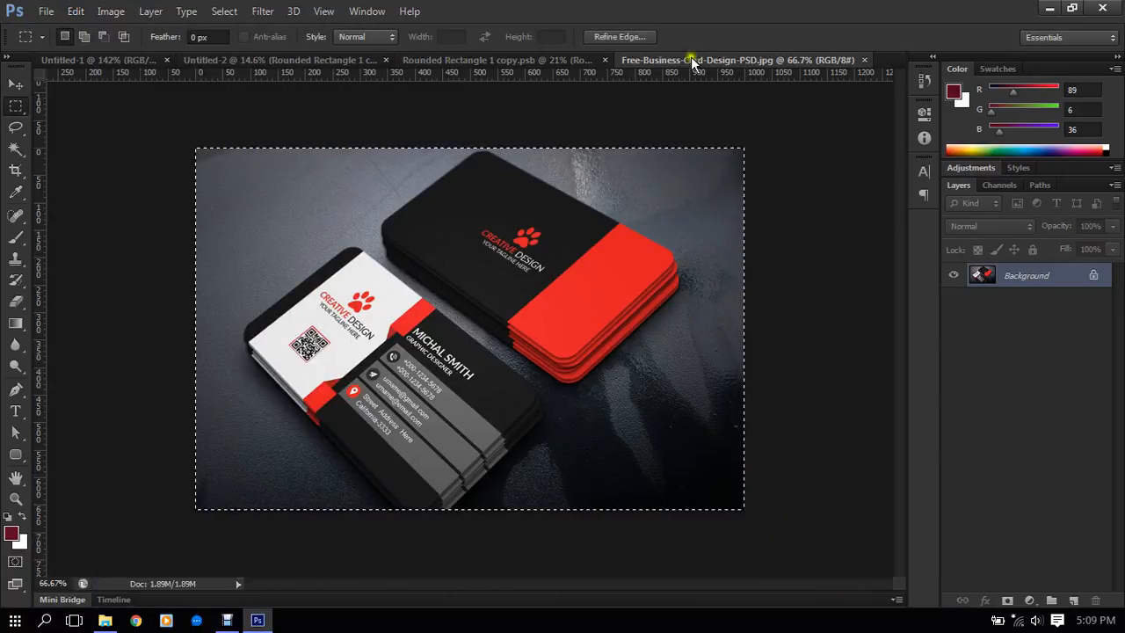
left_click(567, 60)
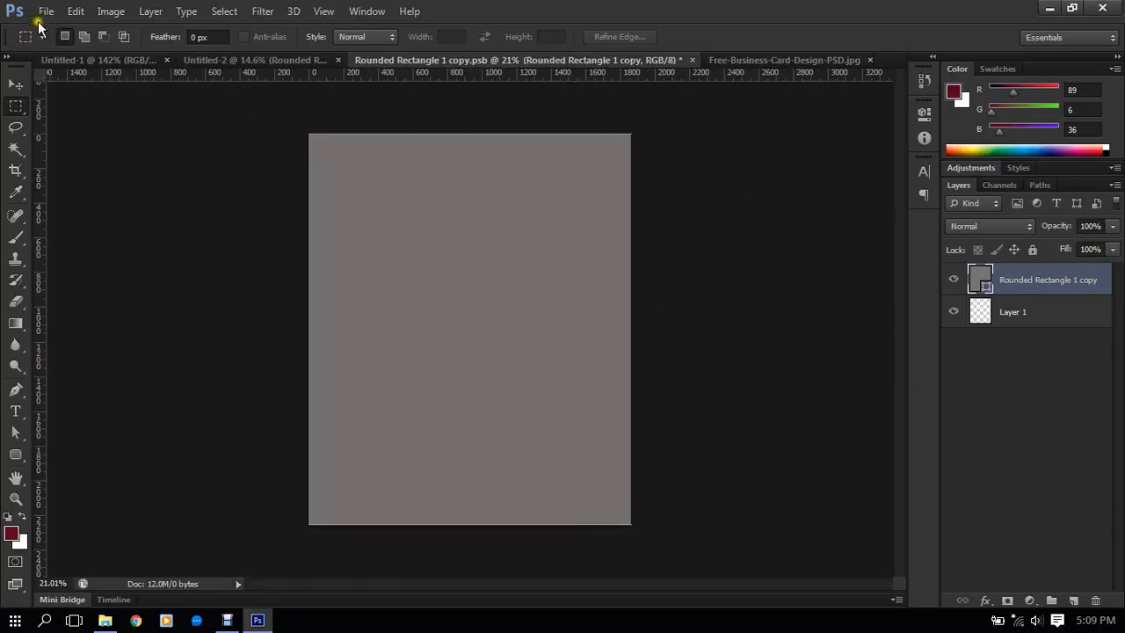
left_click(65, 11)
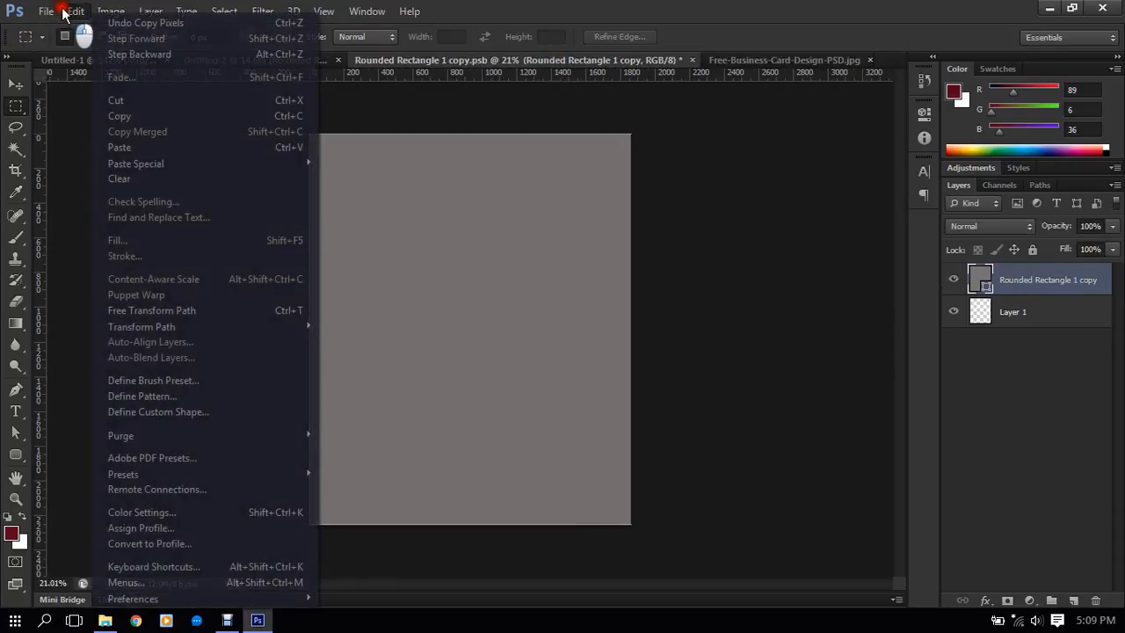
left_click(123, 147)
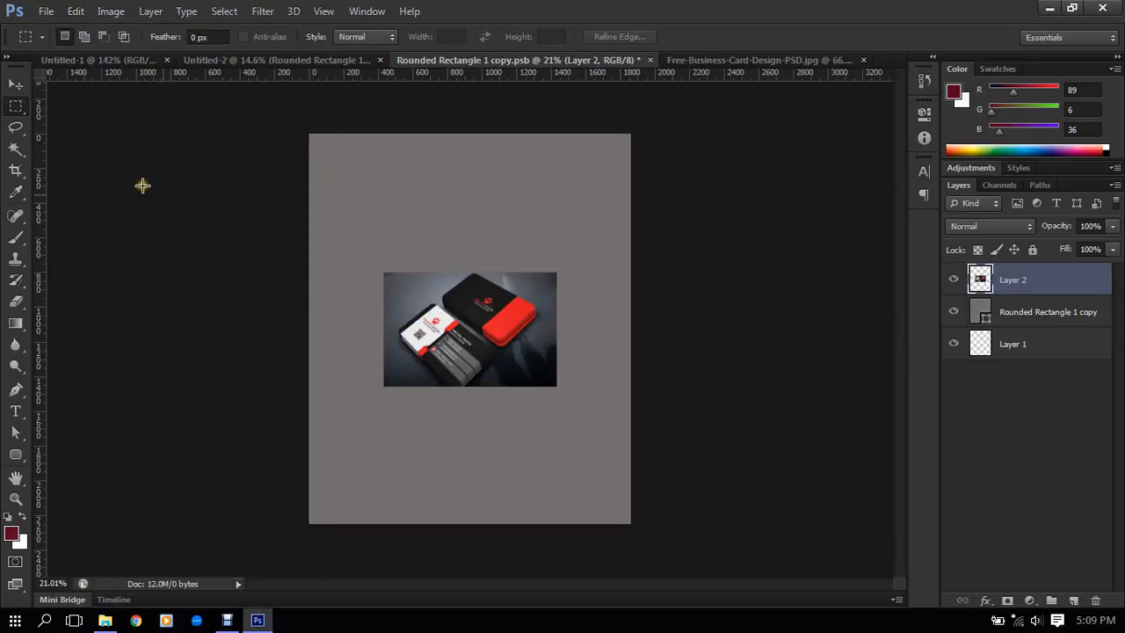
- Scale the pasted business card image to about 361% around its centre so it covers the whole canvas
left_click(16, 84)
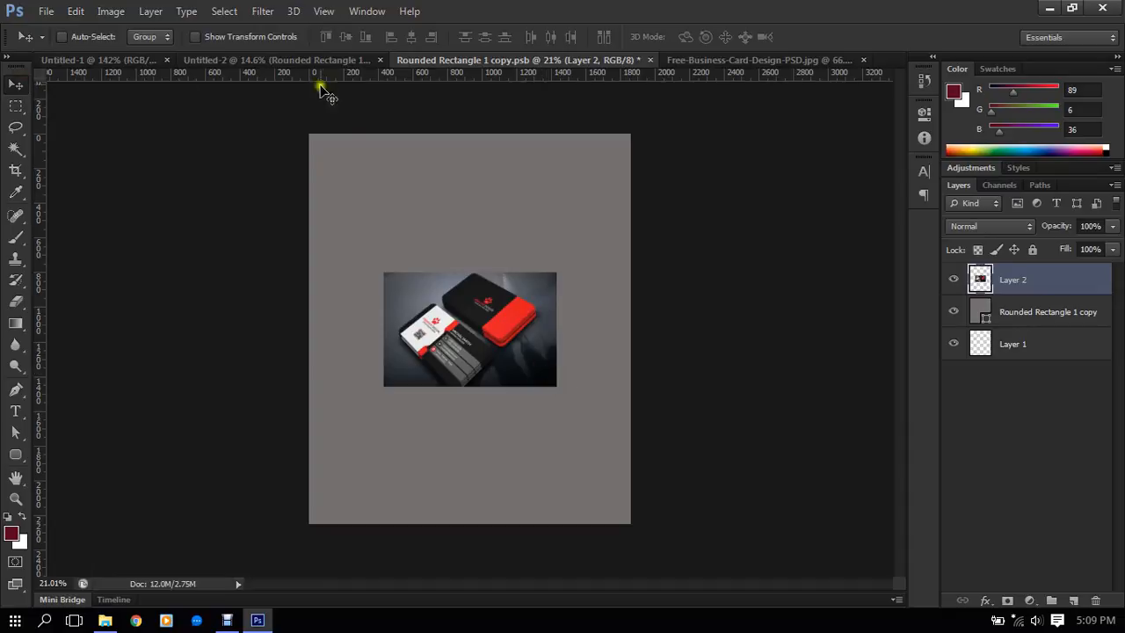
left_click(263, 36)
left_click_drag(554, 385, 712, 630)
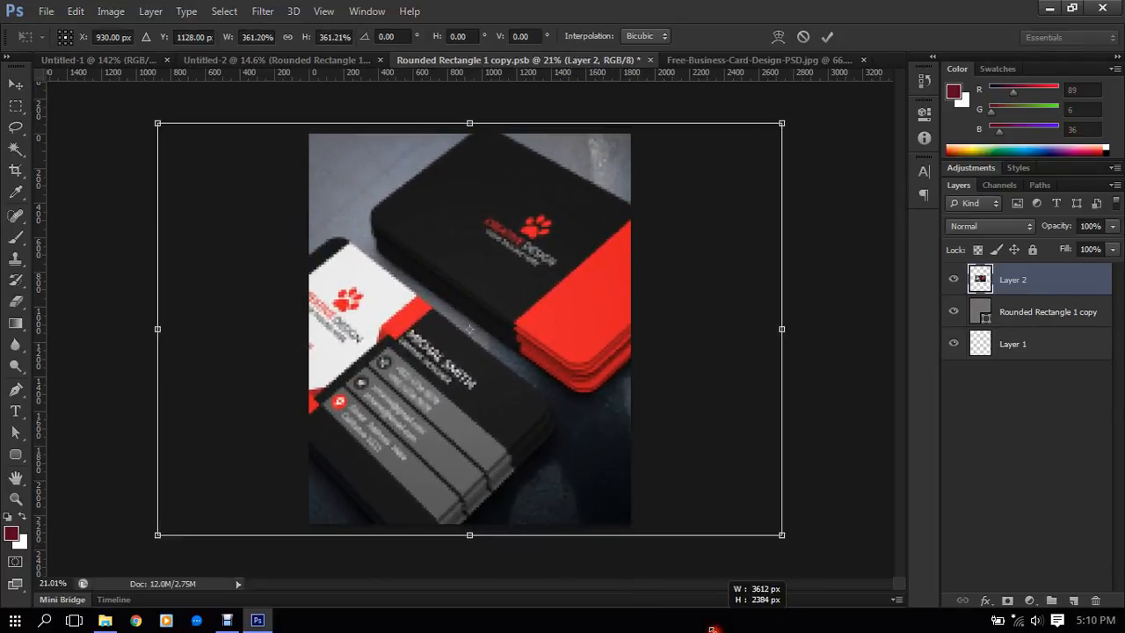
left_click(826, 36)
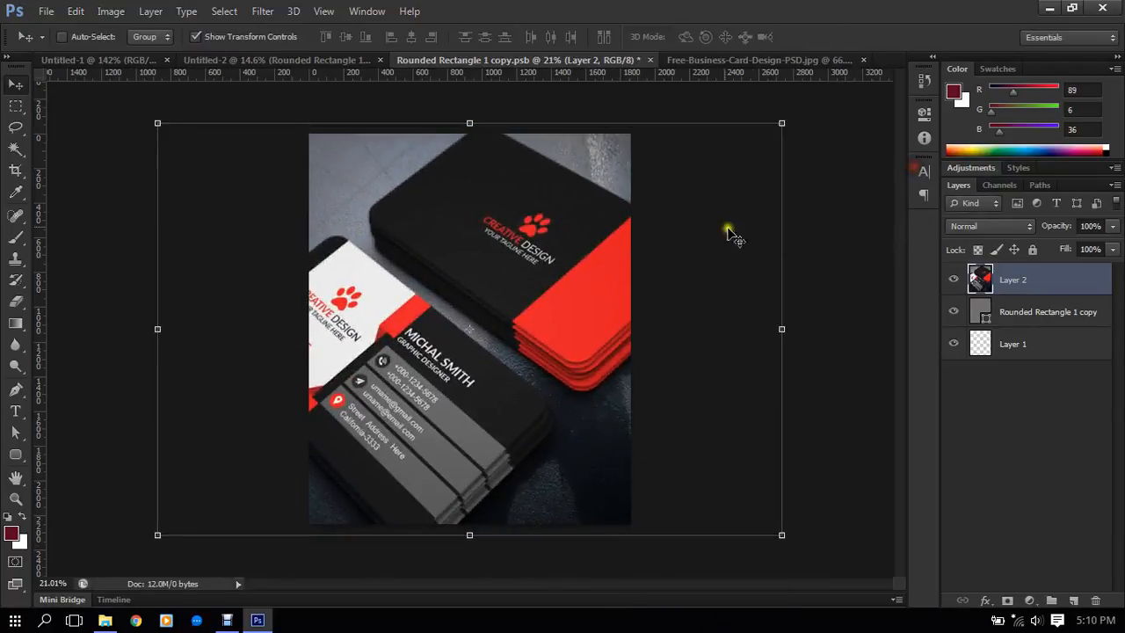
scroll(703, 231, "down", 4)
scroll(589, 211, "up", 3)
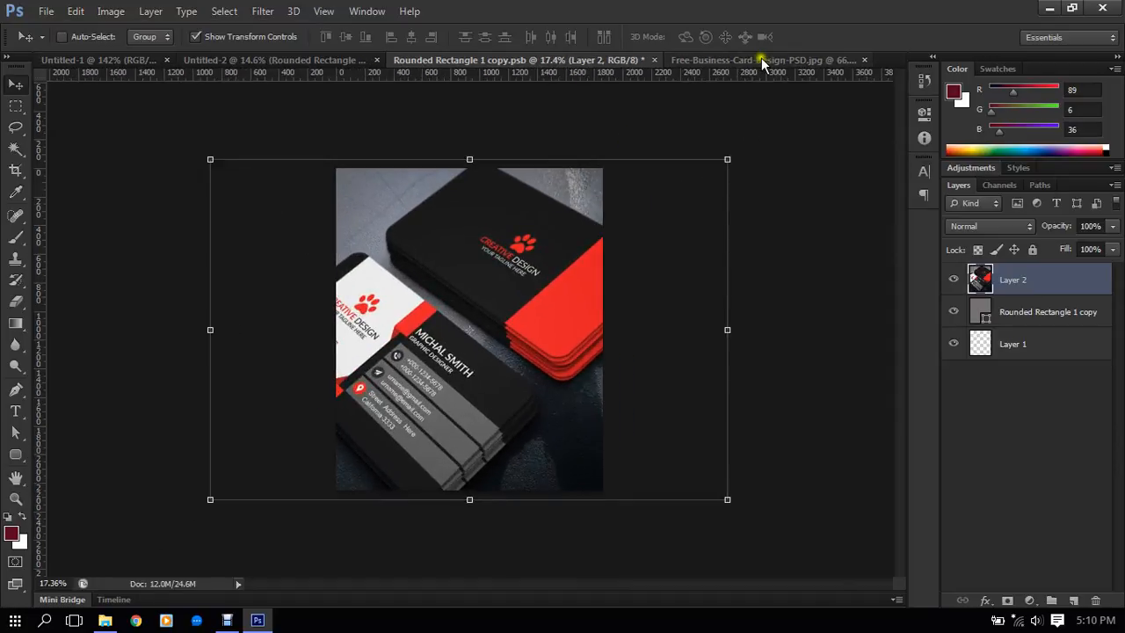
- Close the business card image, save and close the smart object contents, and hide the transform controls in the tablet document
left_click(865, 60)
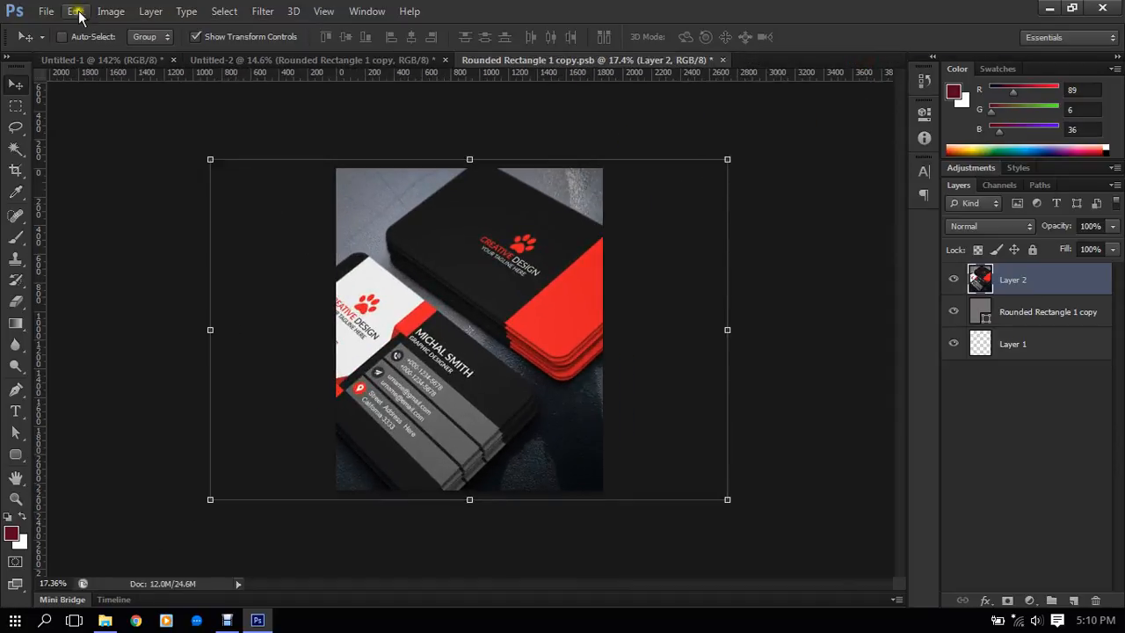
left_click(46, 12)
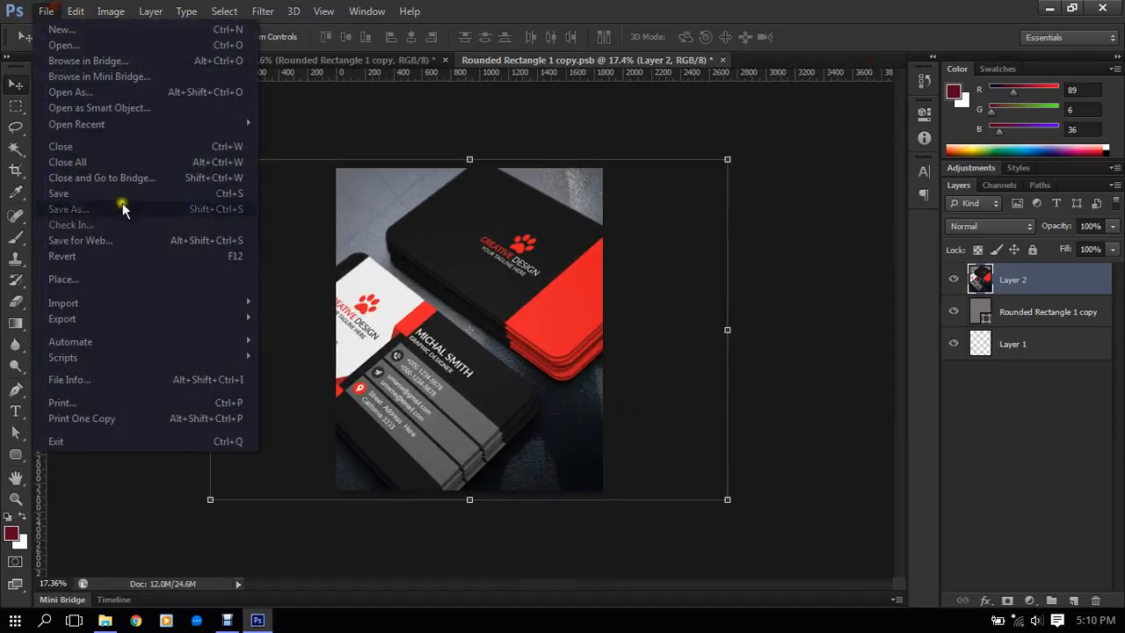
left_click(77, 192)
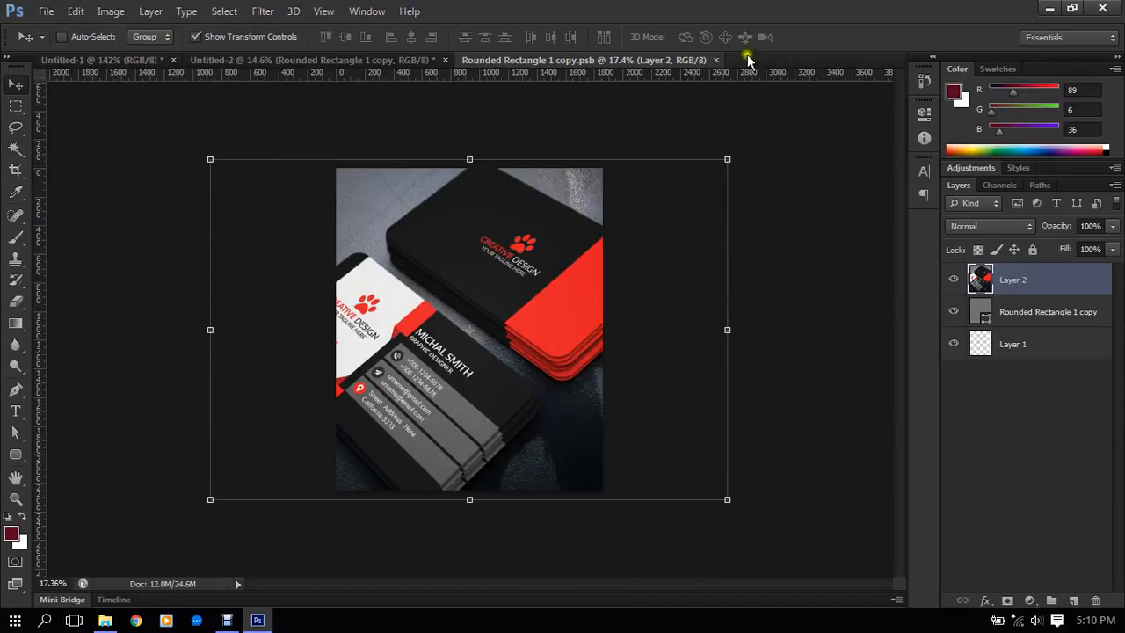
left_click(716, 60)
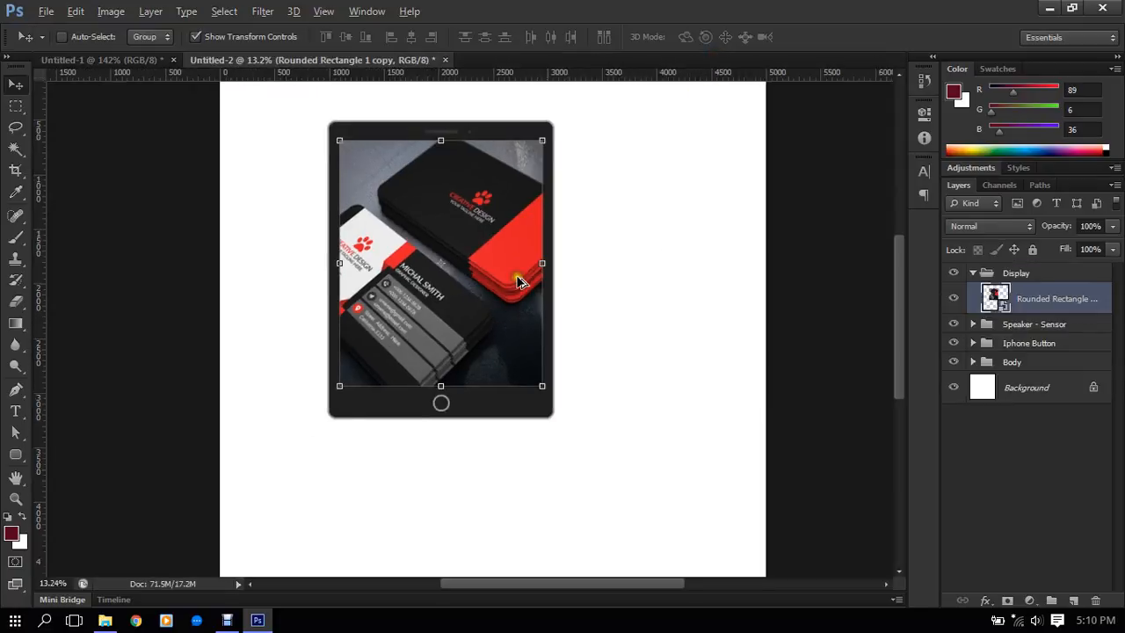
left_click(243, 38)
scroll(514, 251, "down", 2)
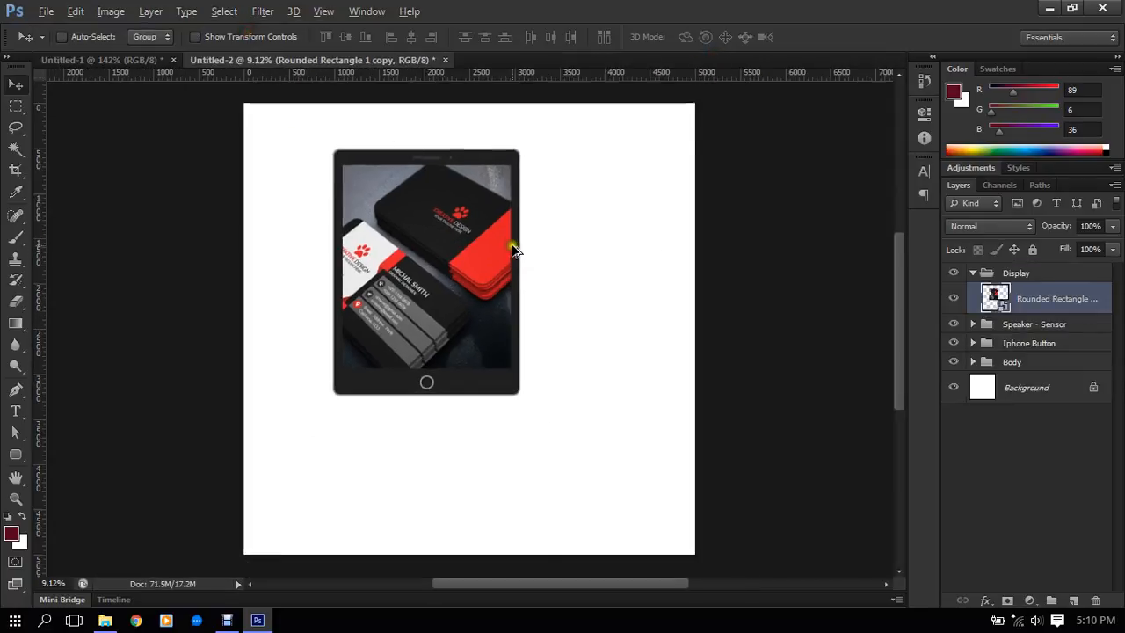
scroll(514, 250, "up", 1)
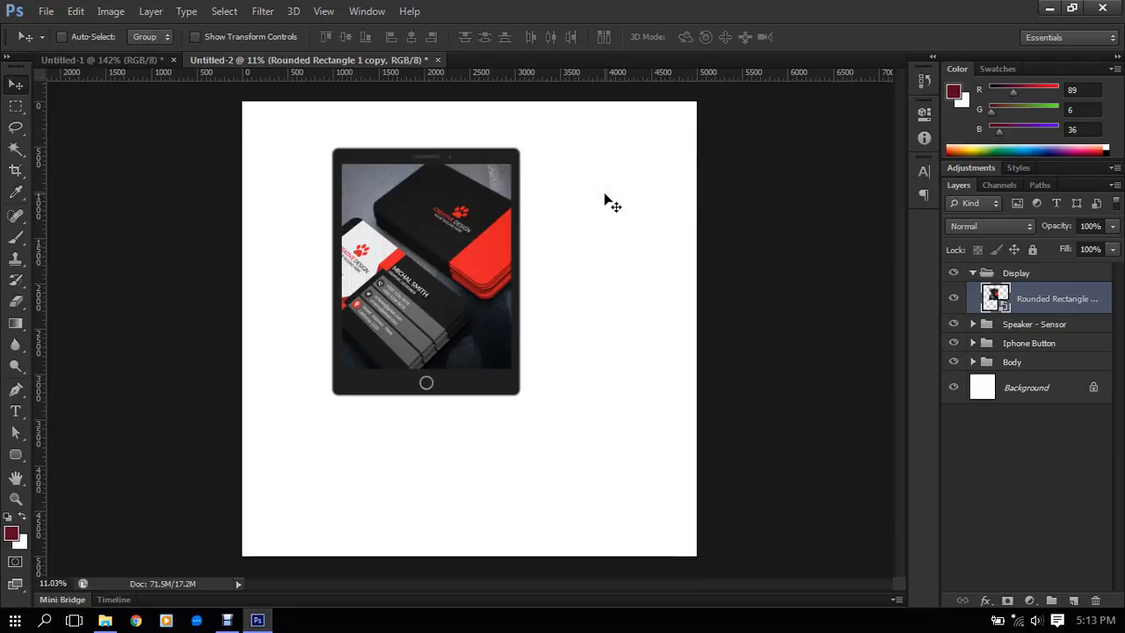
- Receive the photo IMG_20170116_171304.jpg over Bluetooth and save it in D:\Extra Files
left_click(987, 619)
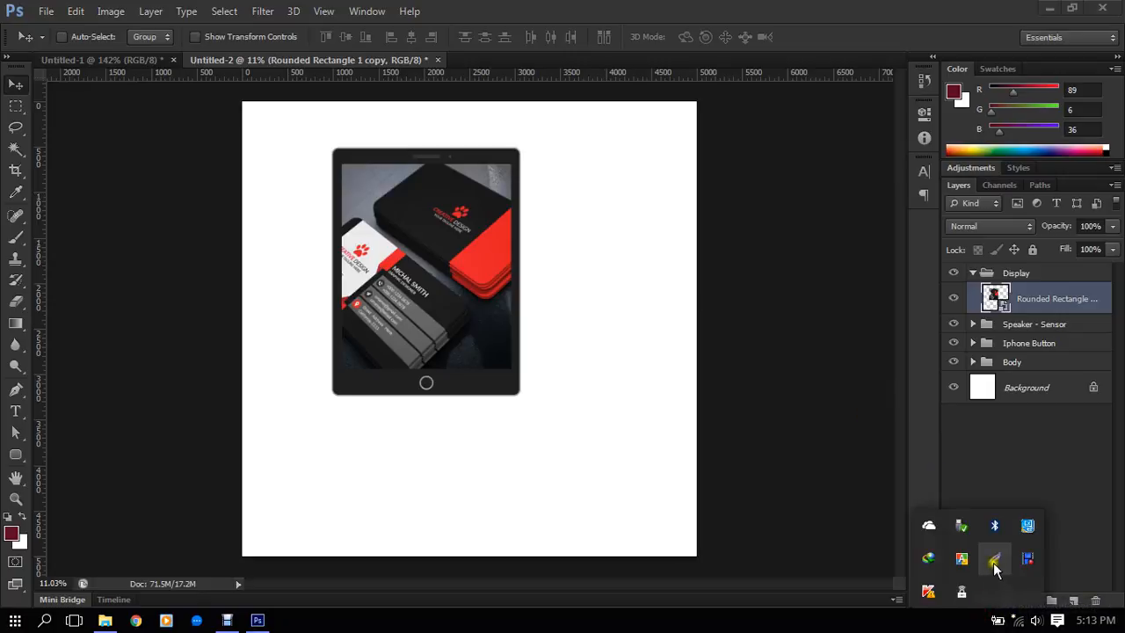
right_click(994, 525)
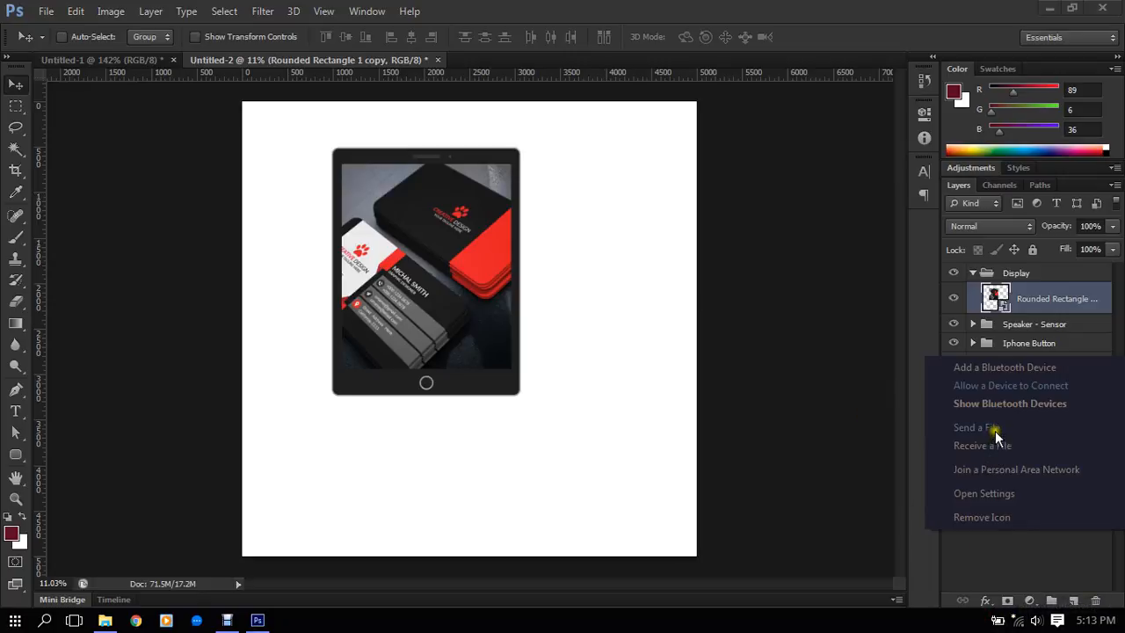
left_click(982, 445)
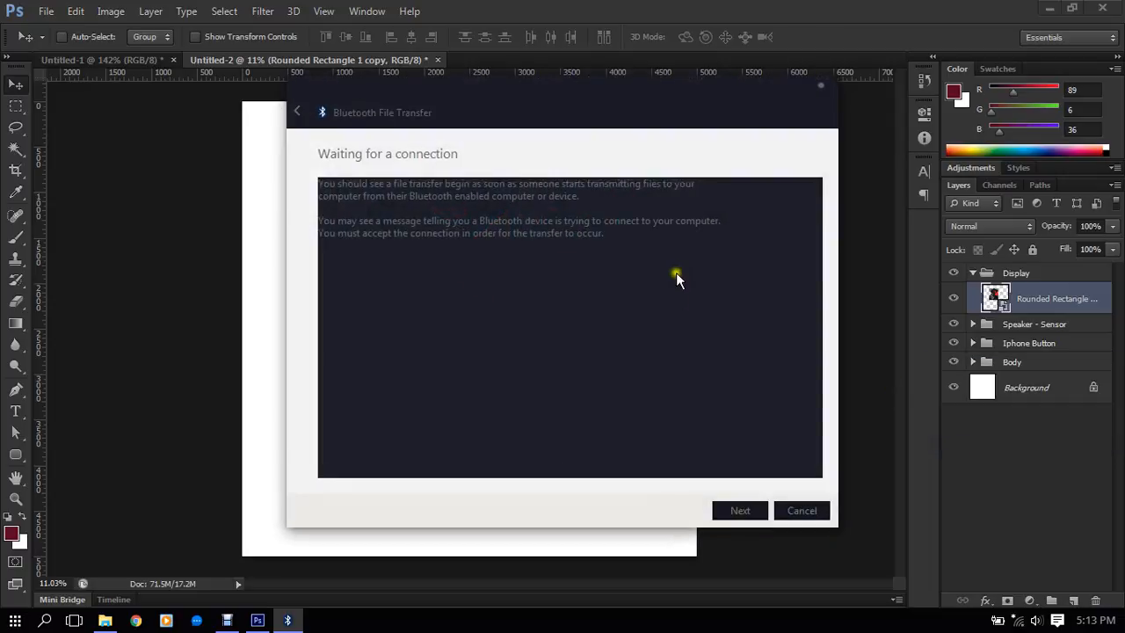
left_click_drag(628, 113, 690, 113)
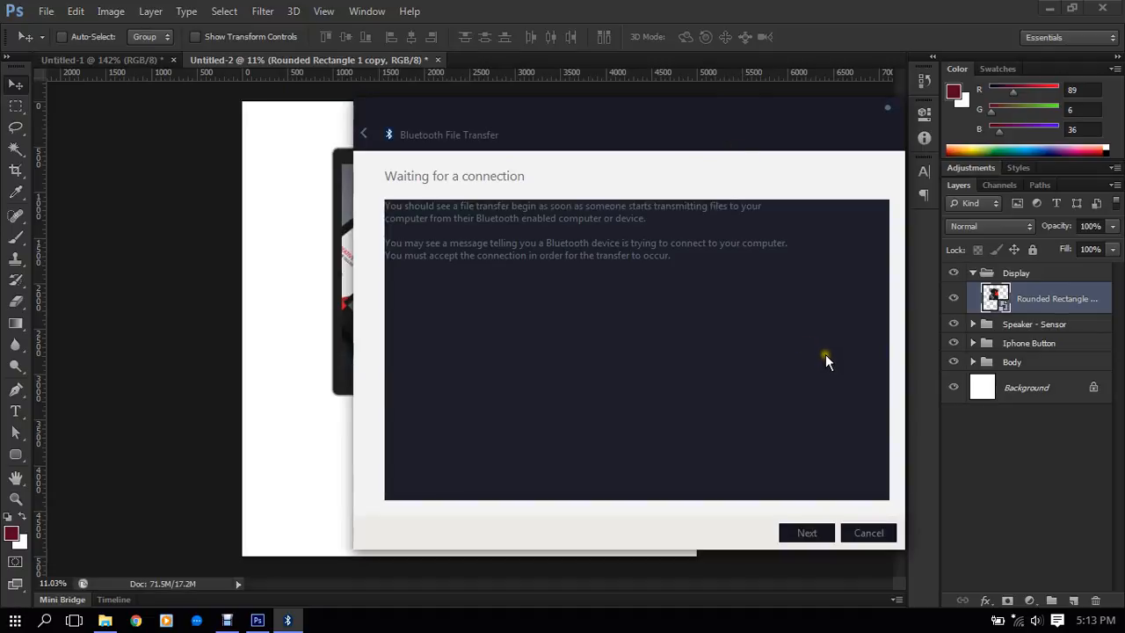
left_click(808, 533)
left_click_drag(674, 109, 639, 132)
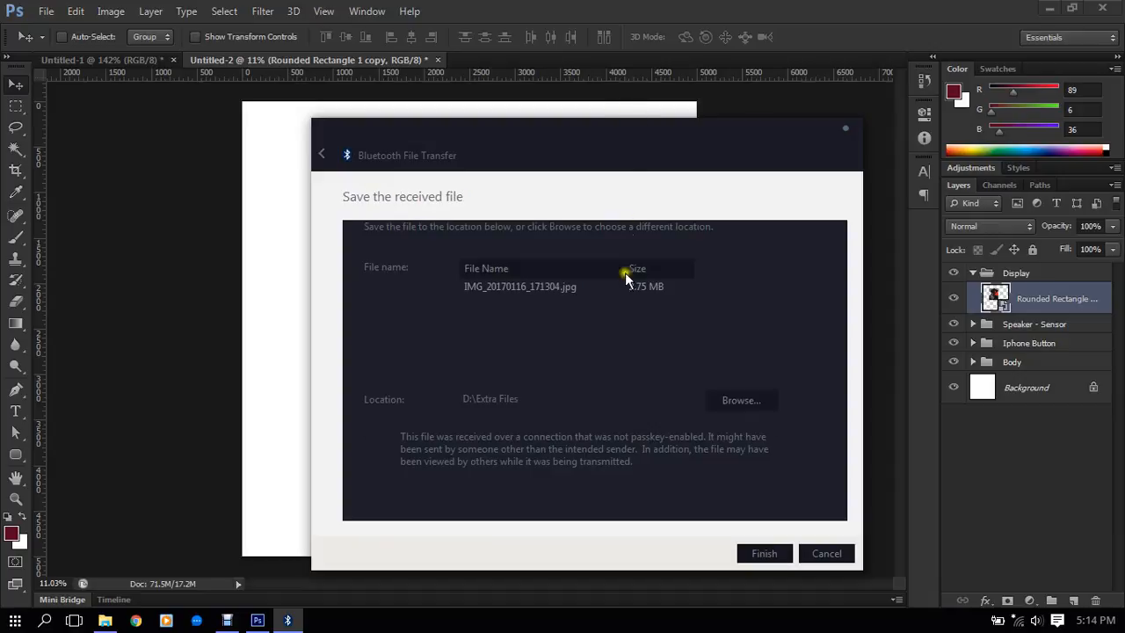
left_click(766, 556)
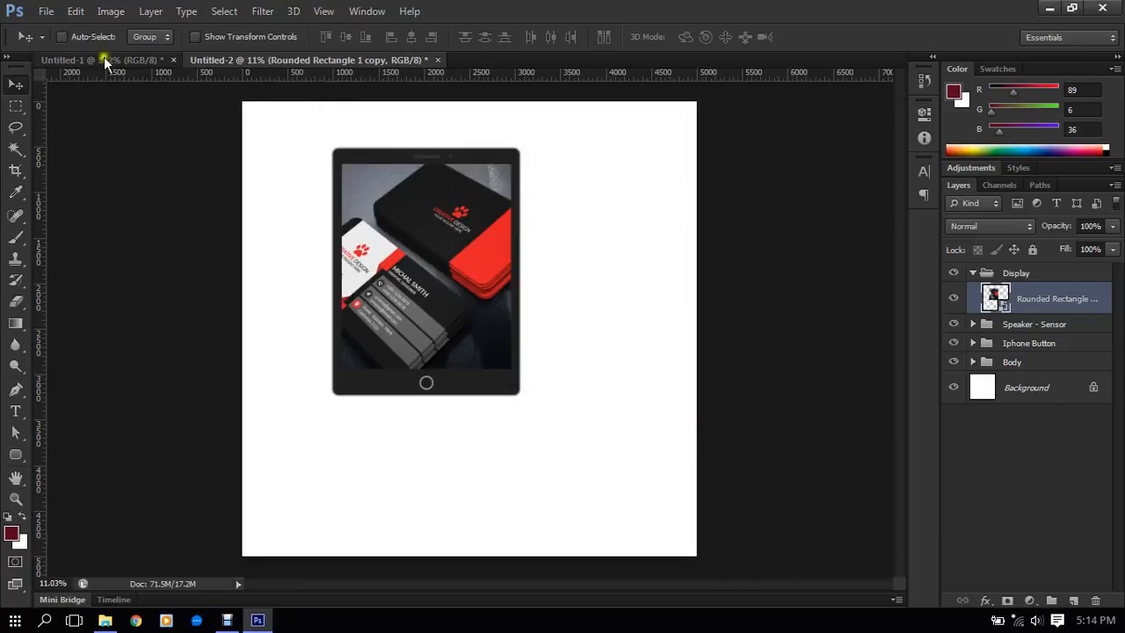
- Start opening an image and browse to the Extra Files folder on the Personal (D:) drive
left_click(35, 11)
left_click(79, 44)
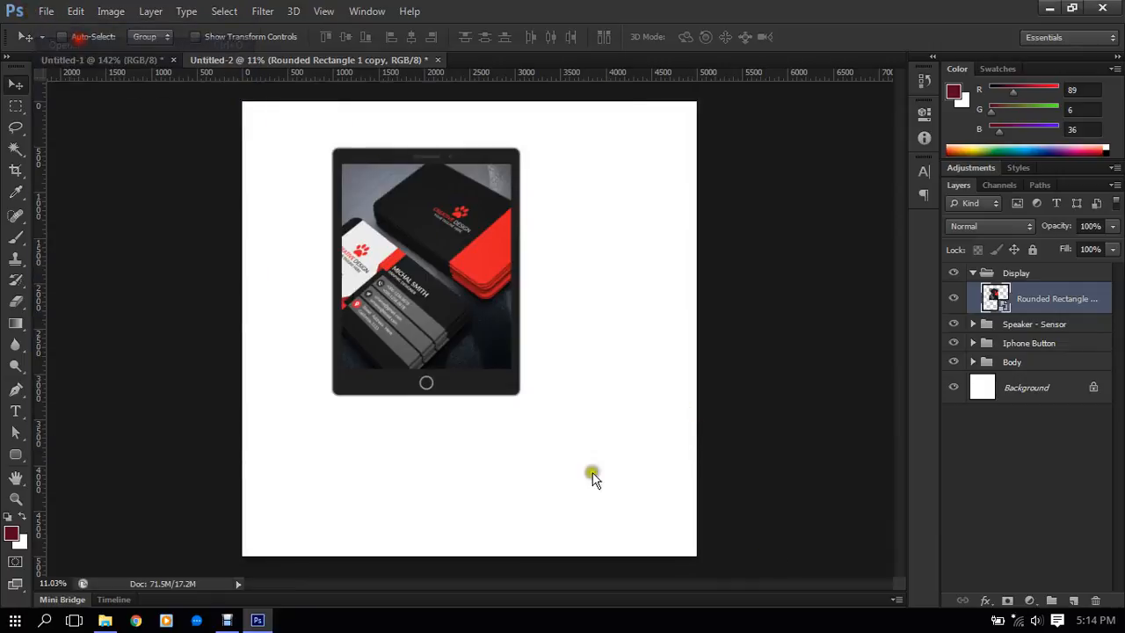
left_click(212, 257)
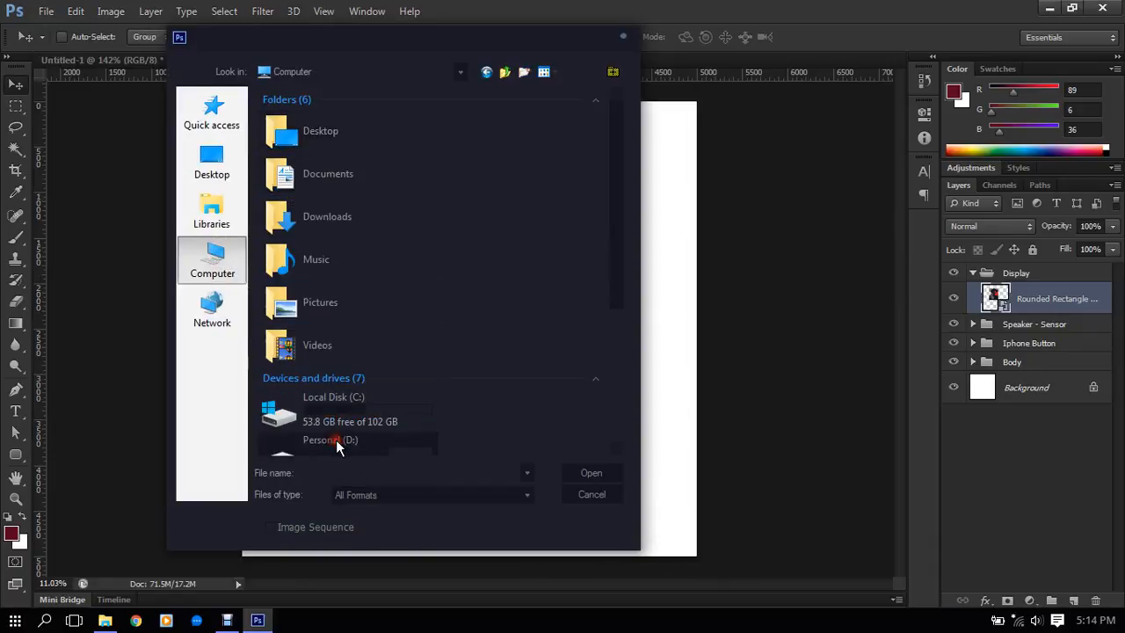
scroll(337, 442, "down", 1)
double_click(339, 444)
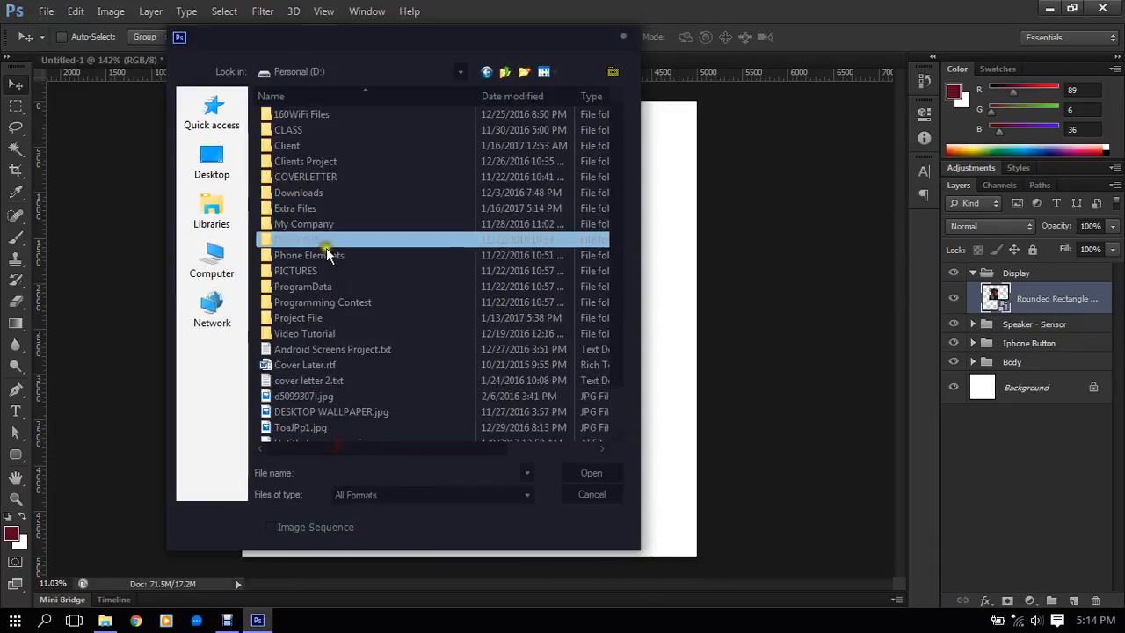
double_click(314, 211)
scroll(398, 262, "down", 3)
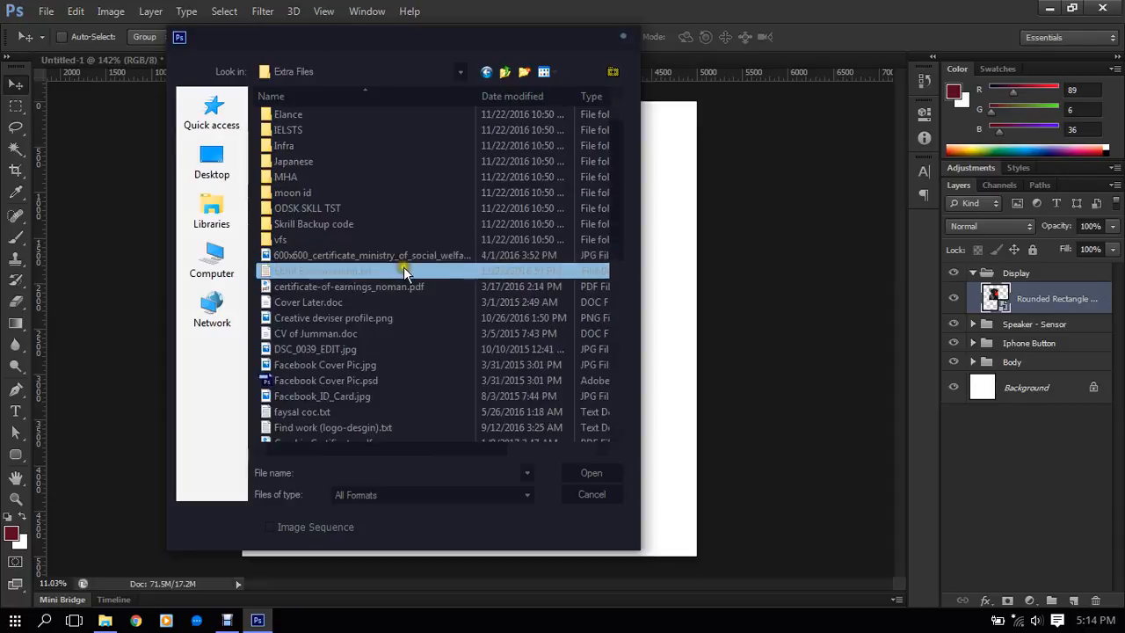
scroll(407, 272, "down", 6)
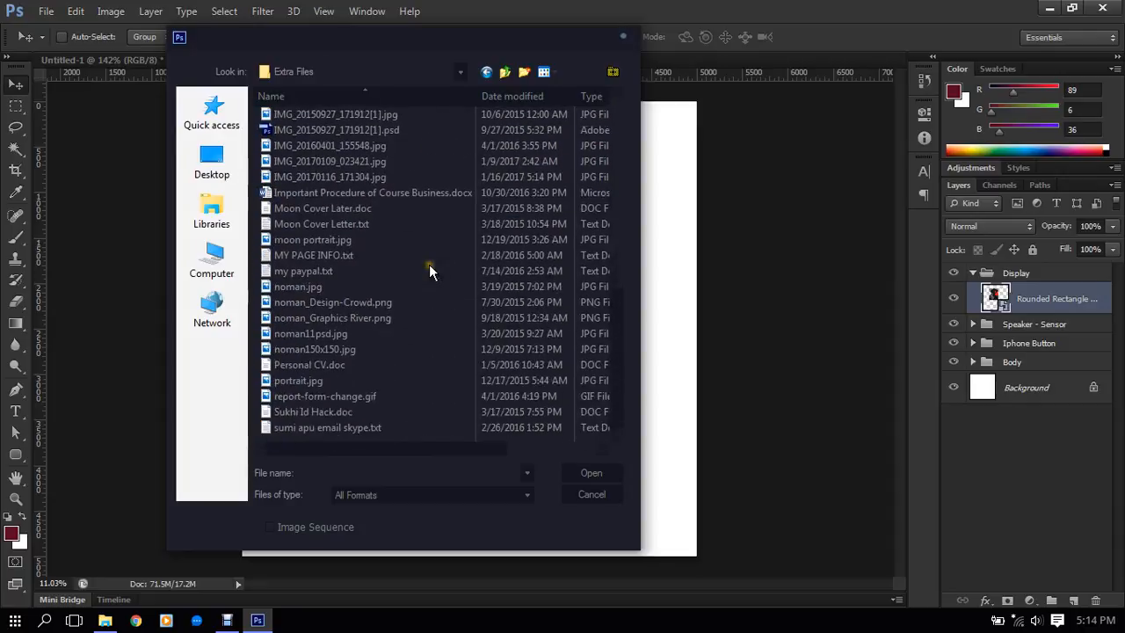
scroll(377, 334, "up", 1)
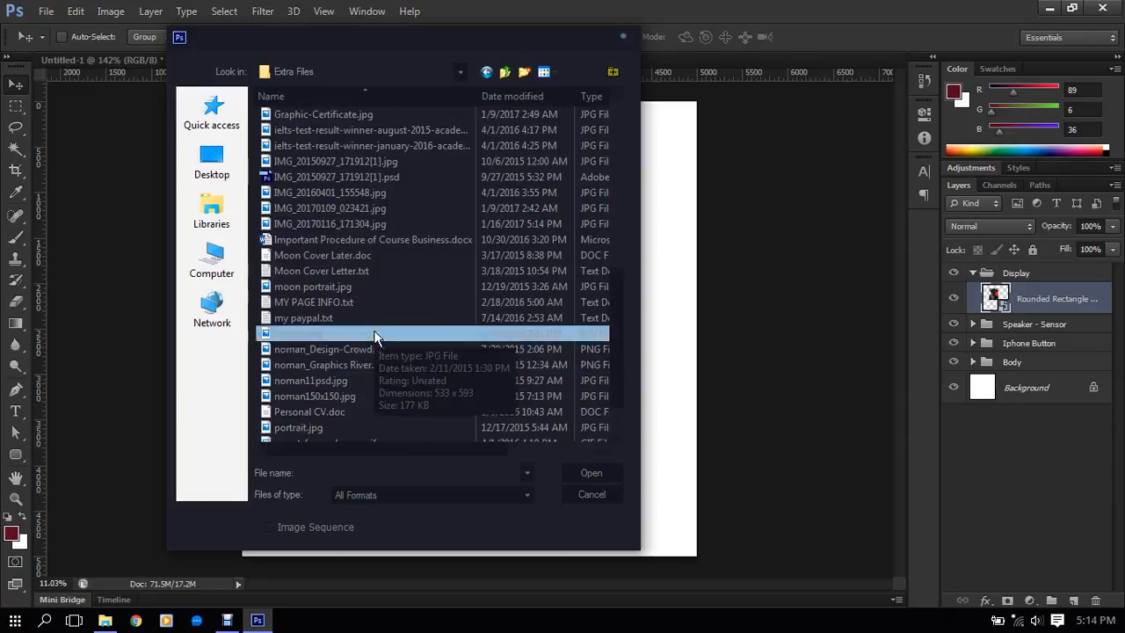
- Show the folder's files as thumbnails and open the laptop photo IMG_20170116_171304.jpg
left_click(545, 72)
left_click(580, 112)
scroll(484, 272, "down", 5)
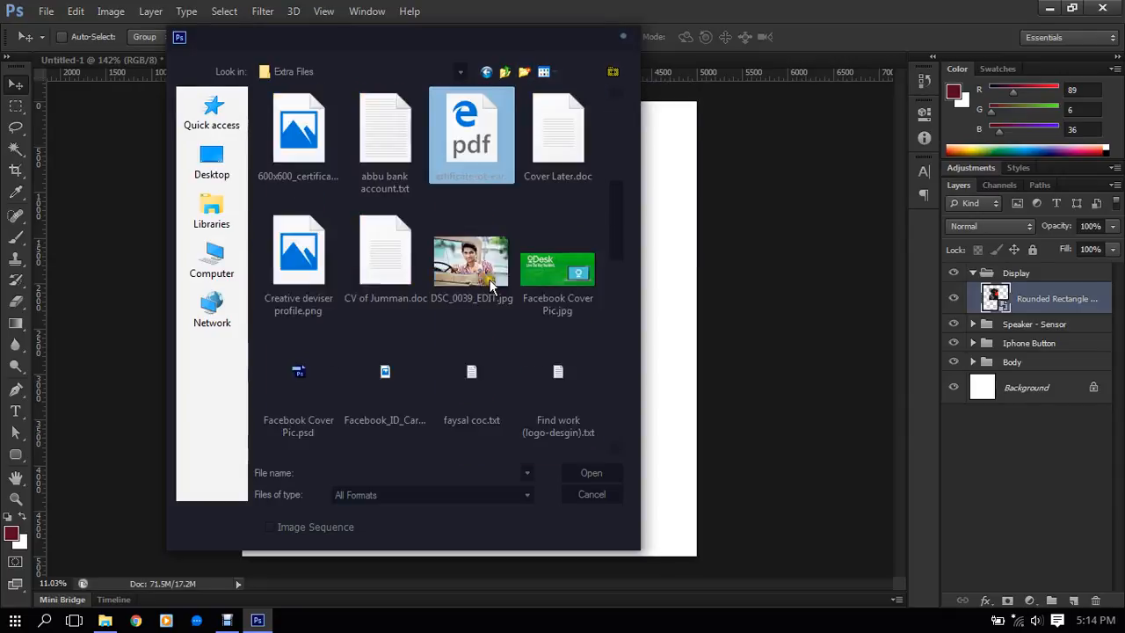
scroll(483, 273, "up", 1)
scroll(497, 261, "down", 5)
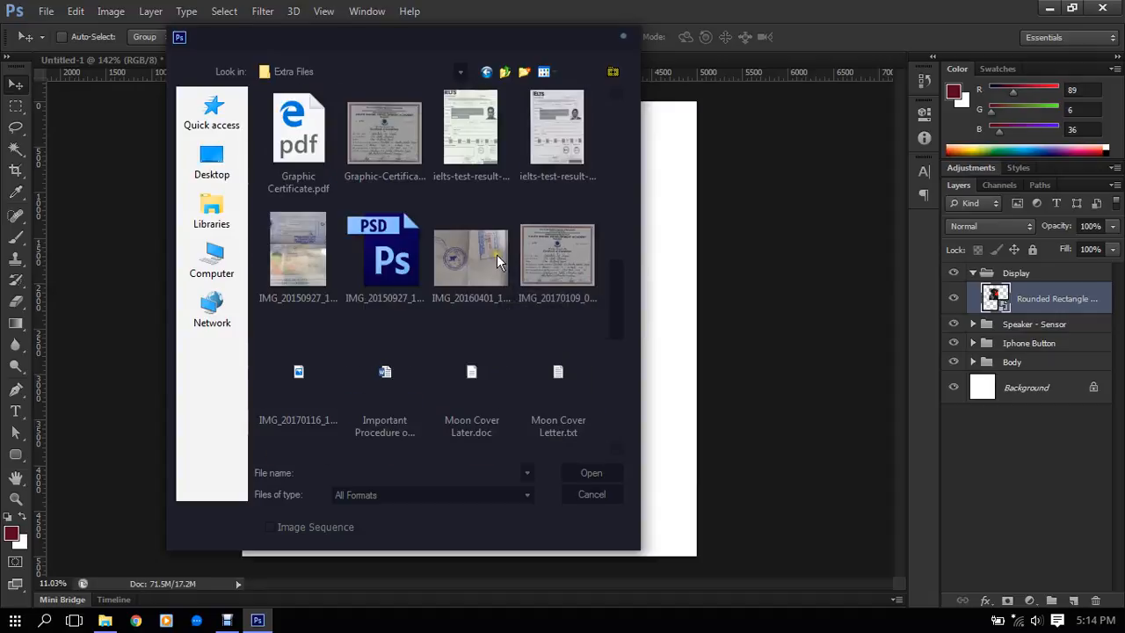
scroll(497, 261, "up", 2)
left_click(327, 270)
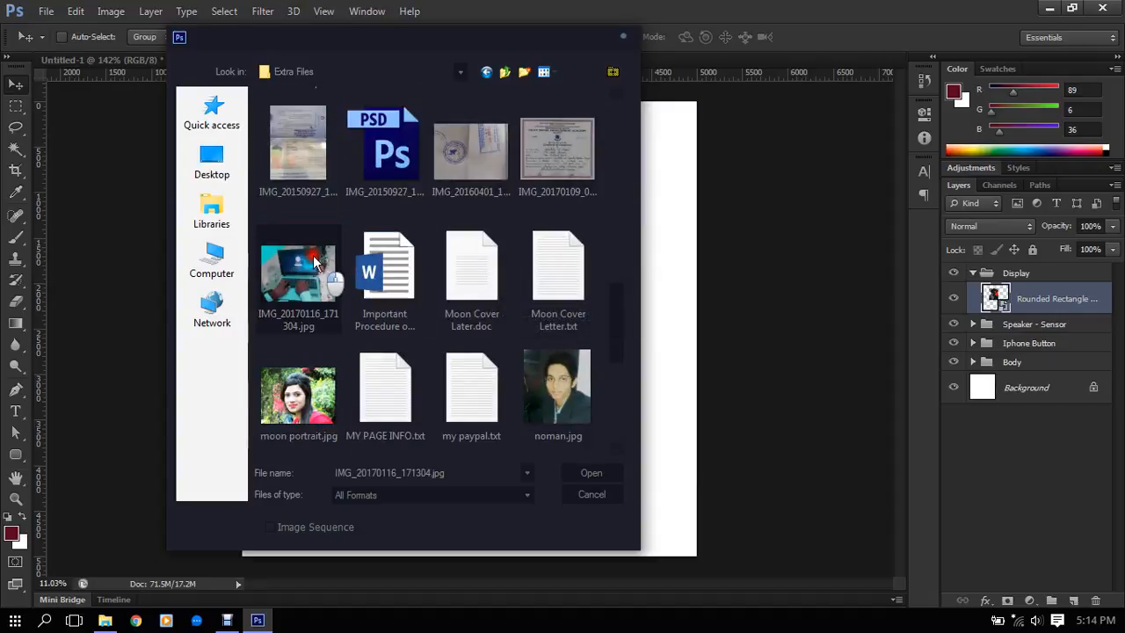
left_click(610, 469)
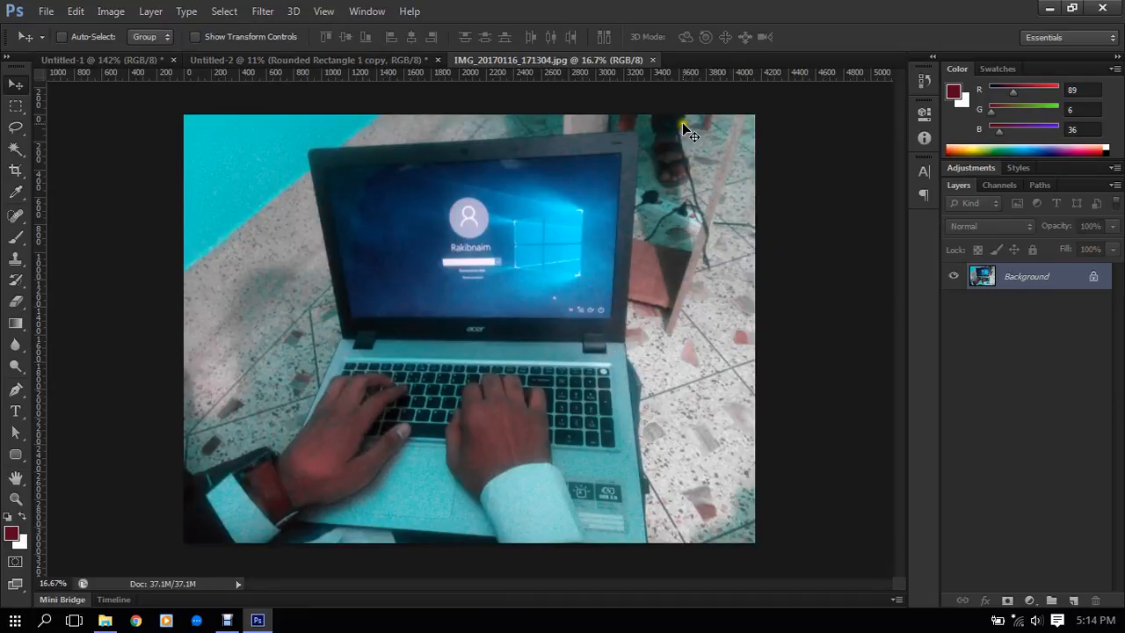
- Brighten the laptop photo by raising the midtones of the RGB curve with Curves
scroll(576, 392, "up", 2)
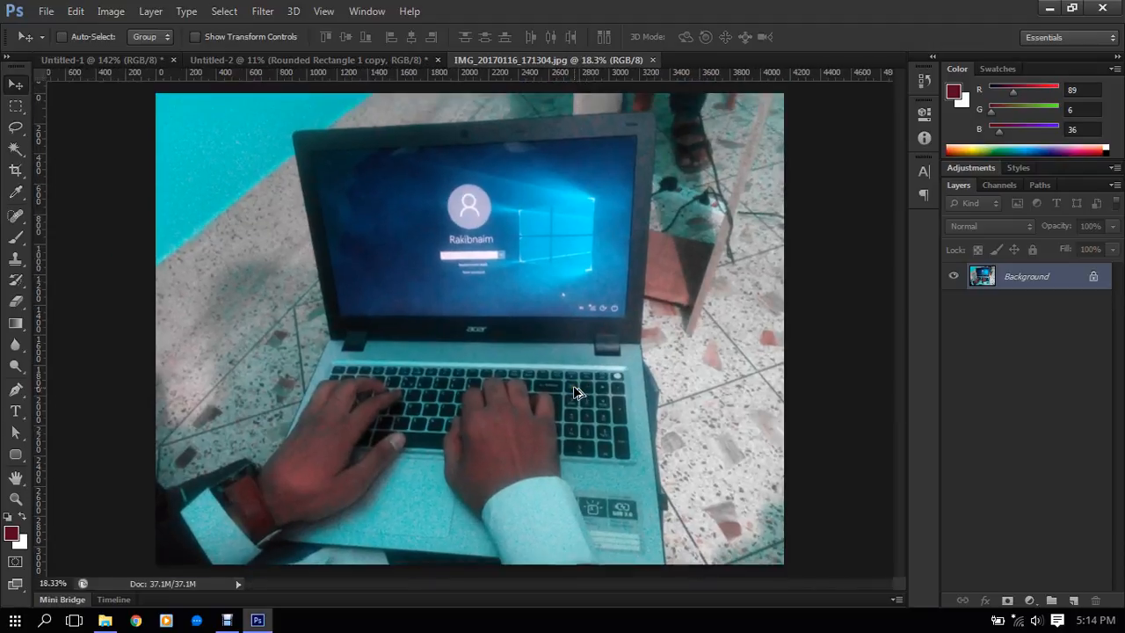
scroll(572, 390, "down", 1)
scroll(562, 382, "up", 1)
key("ctrl+m")
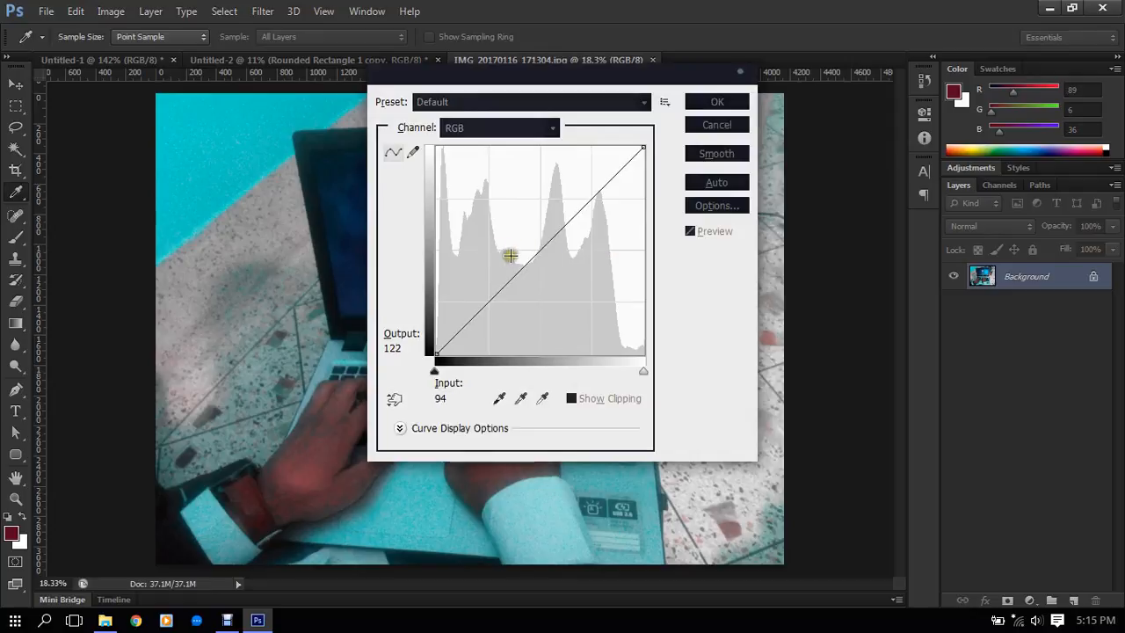
left_click_drag(527, 253, 530, 230)
left_click(741, 101)
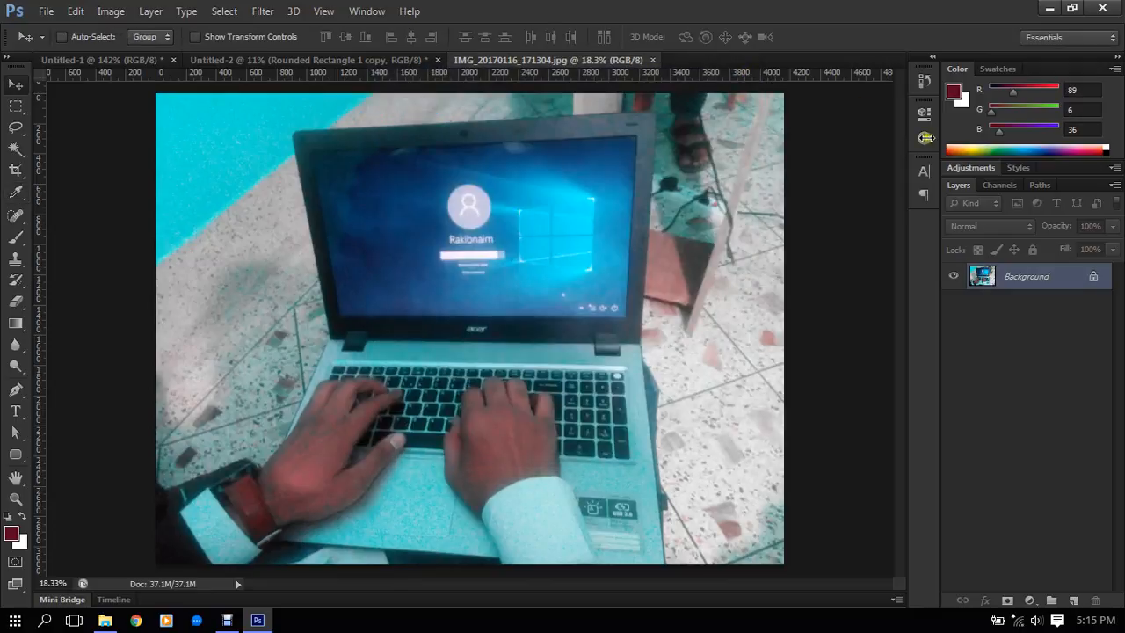
- Choose the Pen tool and set it to draw in Shape mode
scroll(482, 231, "up", 3)
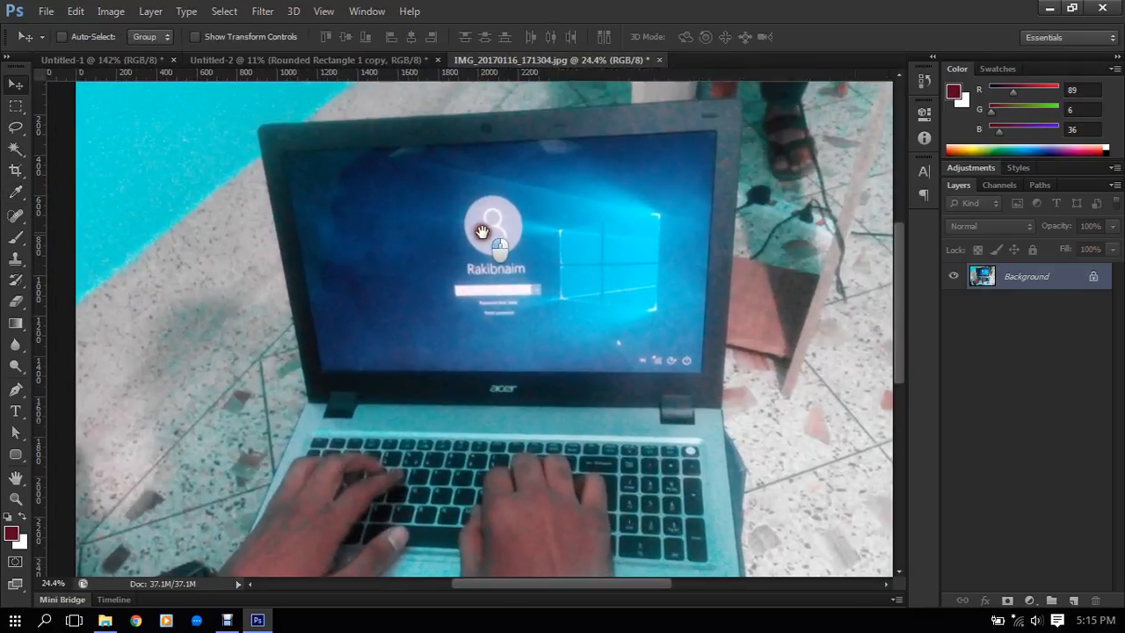
scroll(491, 162, "up", 1)
scroll(422, 243, "down", 1)
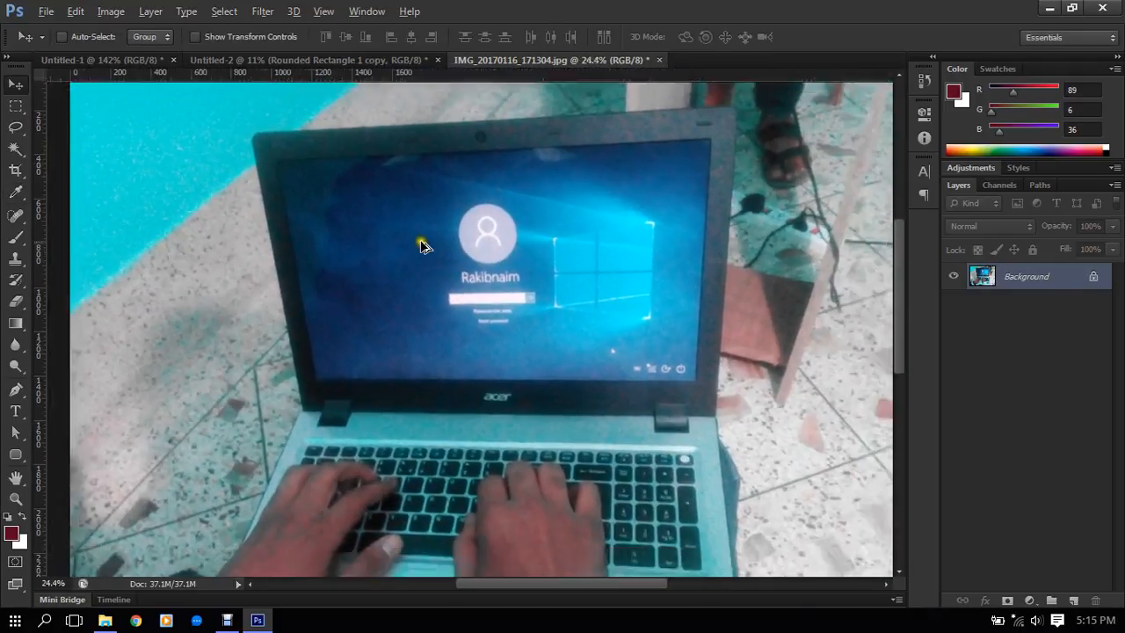
scroll(421, 244, "down", 1)
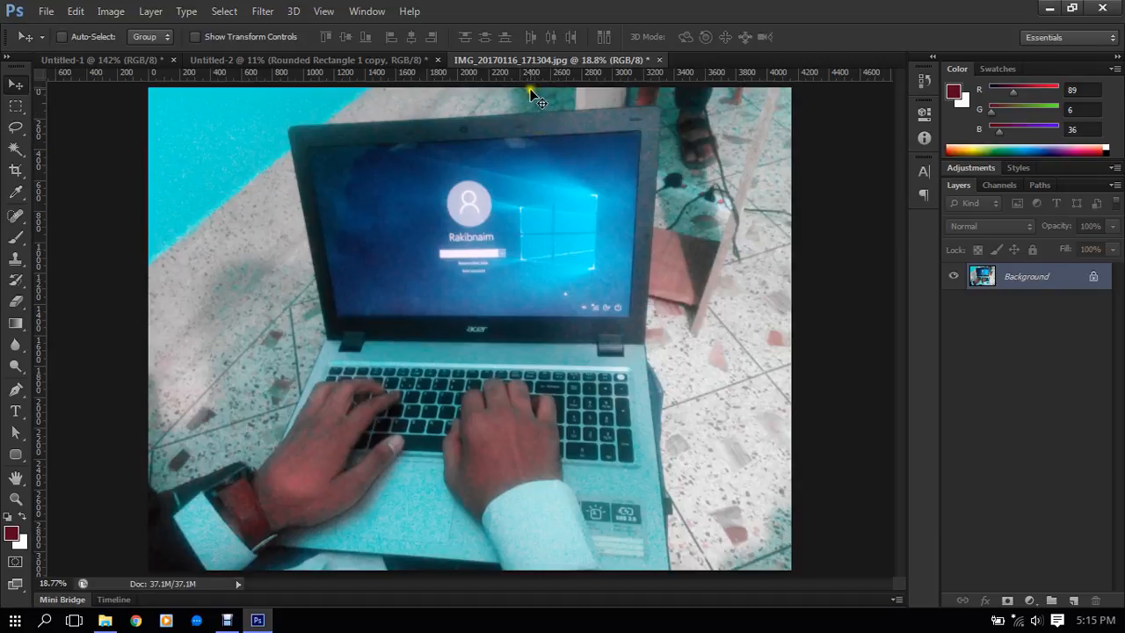
scroll(531, 90, "up", 1)
scroll(532, 91, "up", 3)
left_click_drag(572, 167, 572, 175)
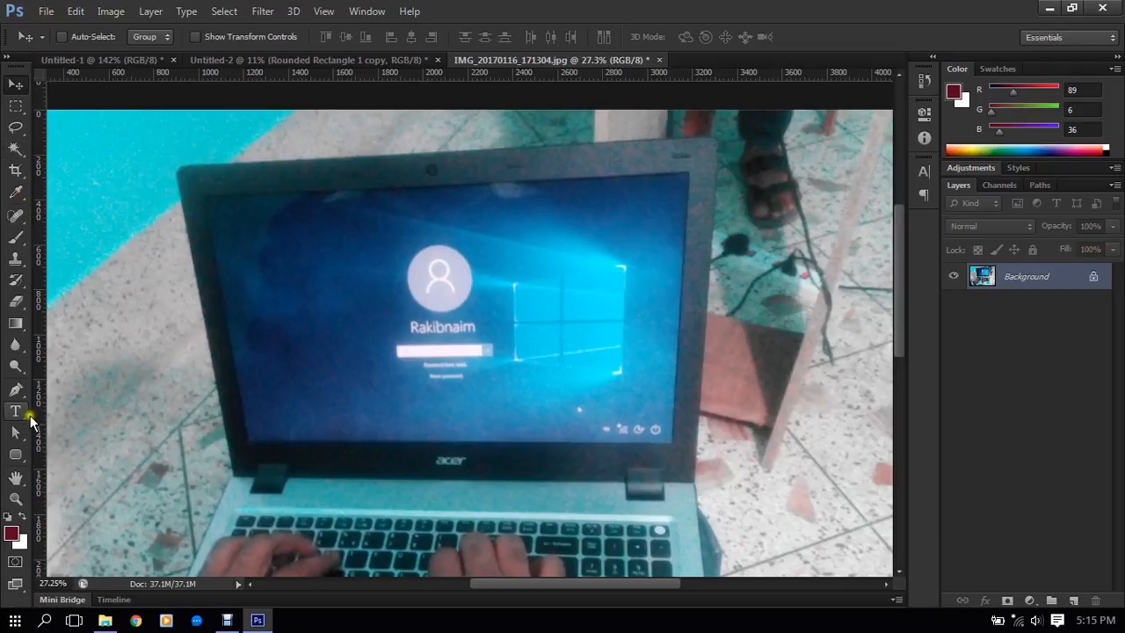
left_click(17, 457)
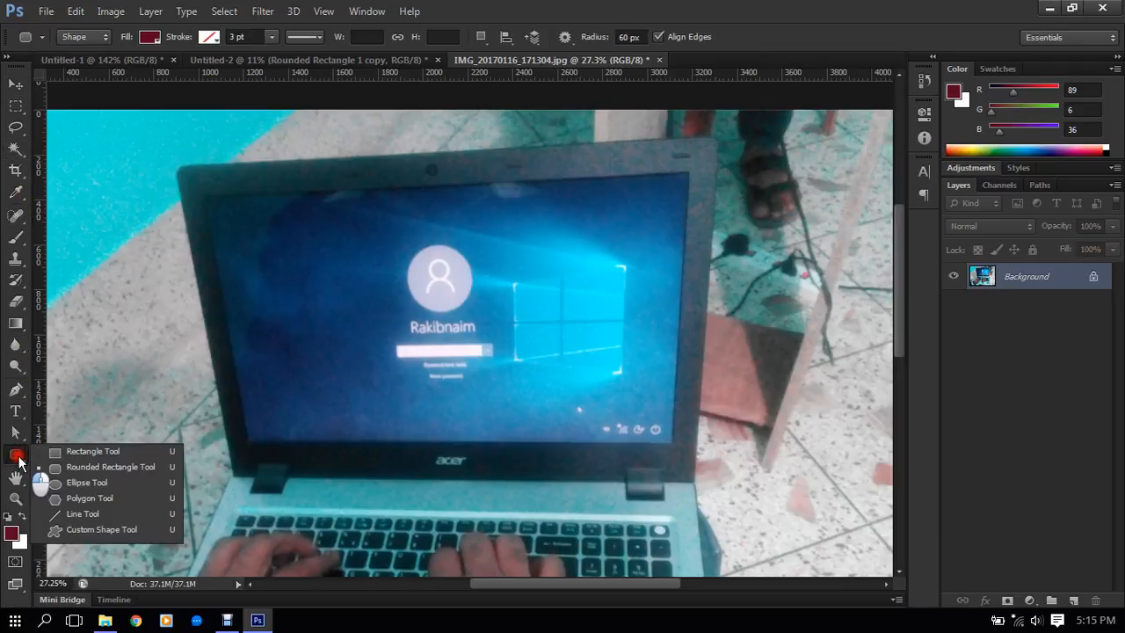
left_click(16, 453)
left_click(15, 389)
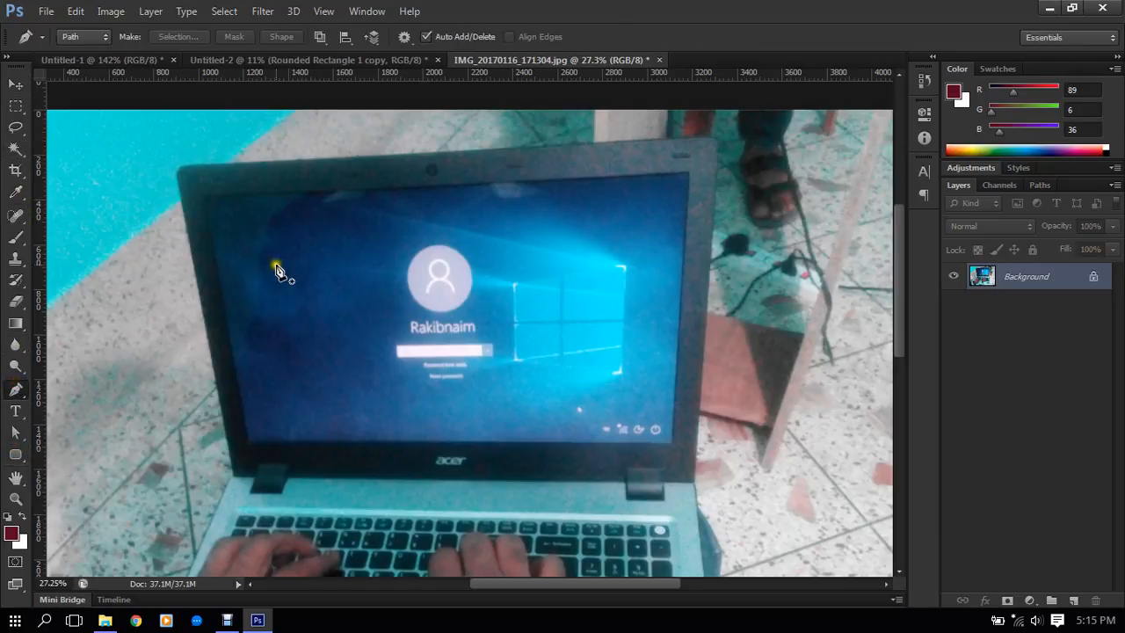
scroll(221, 100, "down", 1)
left_click(92, 38)
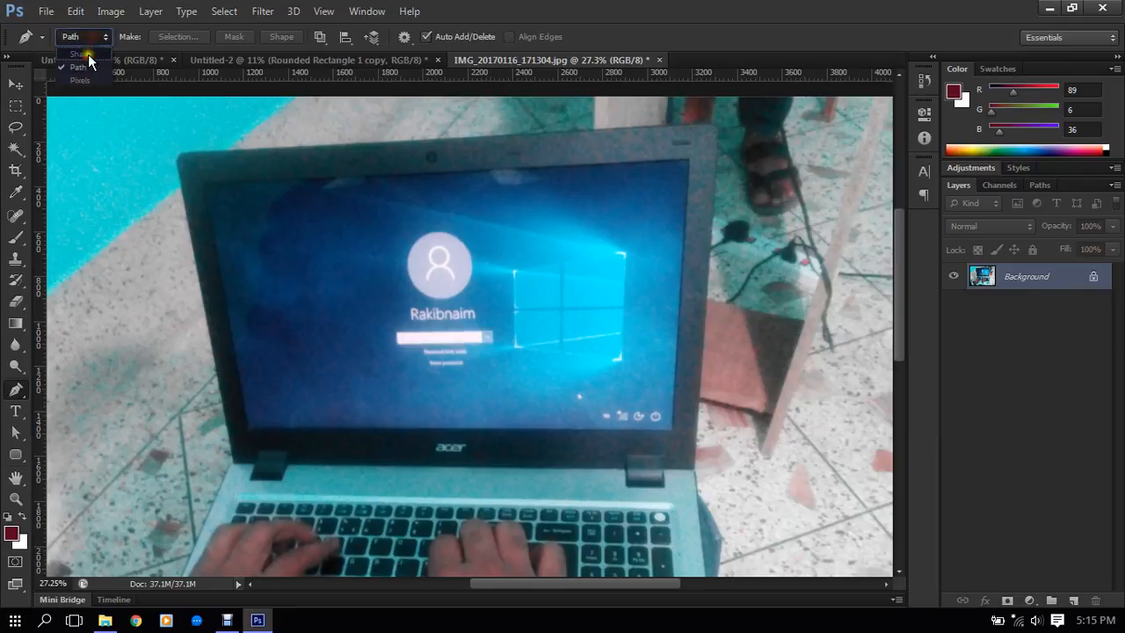
left_click(83, 54)
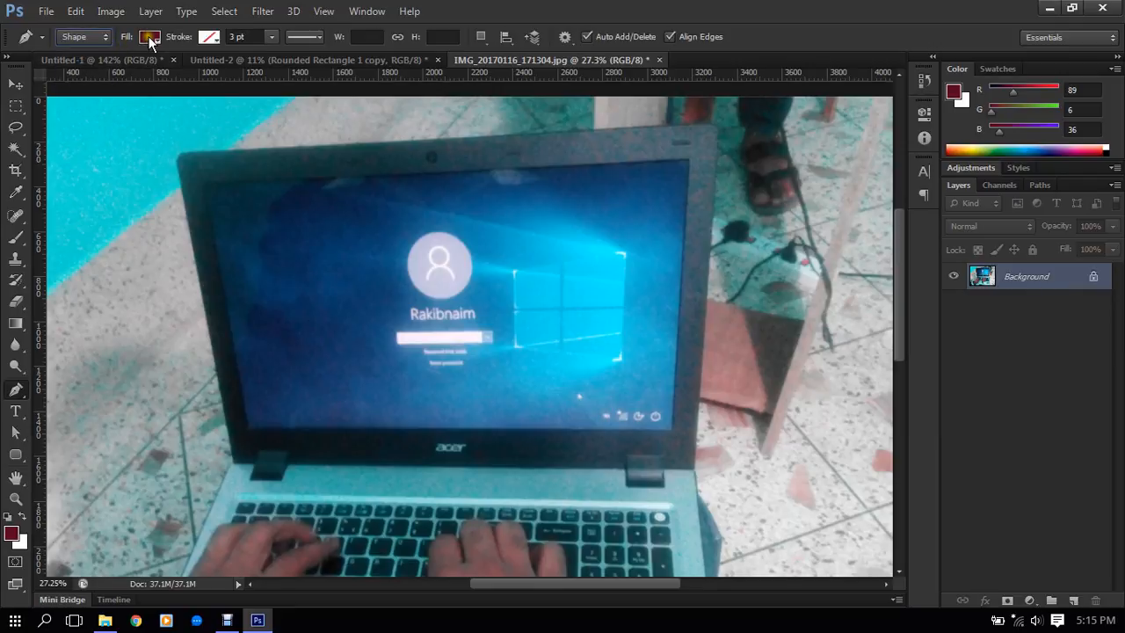
- Trace the laptop's display corner to corner with a closed, dark red four-point Pen shape about 2156 by 1200 px, and switch to the Move tool
left_click(206, 187)
left_click(194, 191)
key("ctrl+plus")
left_click(148, 158)
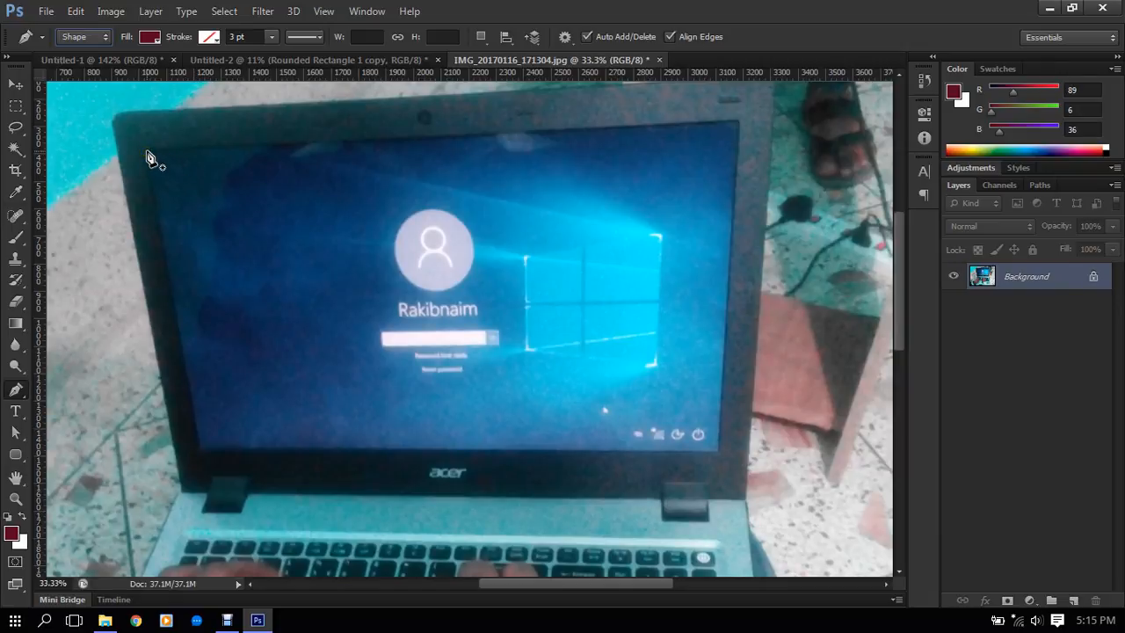
left_click(199, 454)
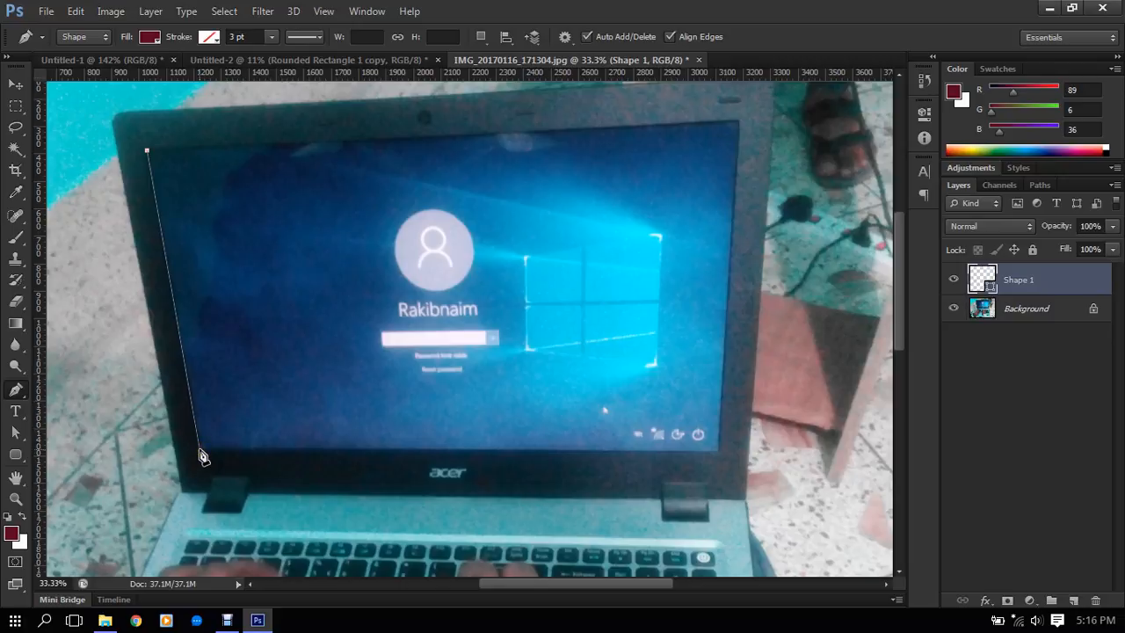
left_click(721, 451)
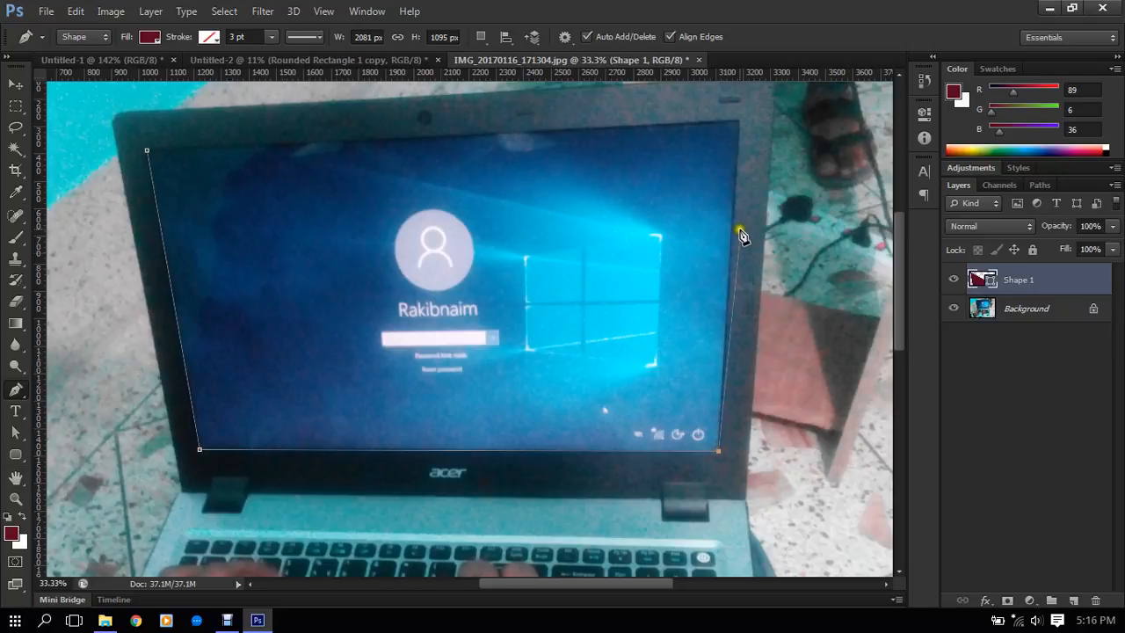
left_click(733, 130)
left_click_drag(734, 130, 737, 122)
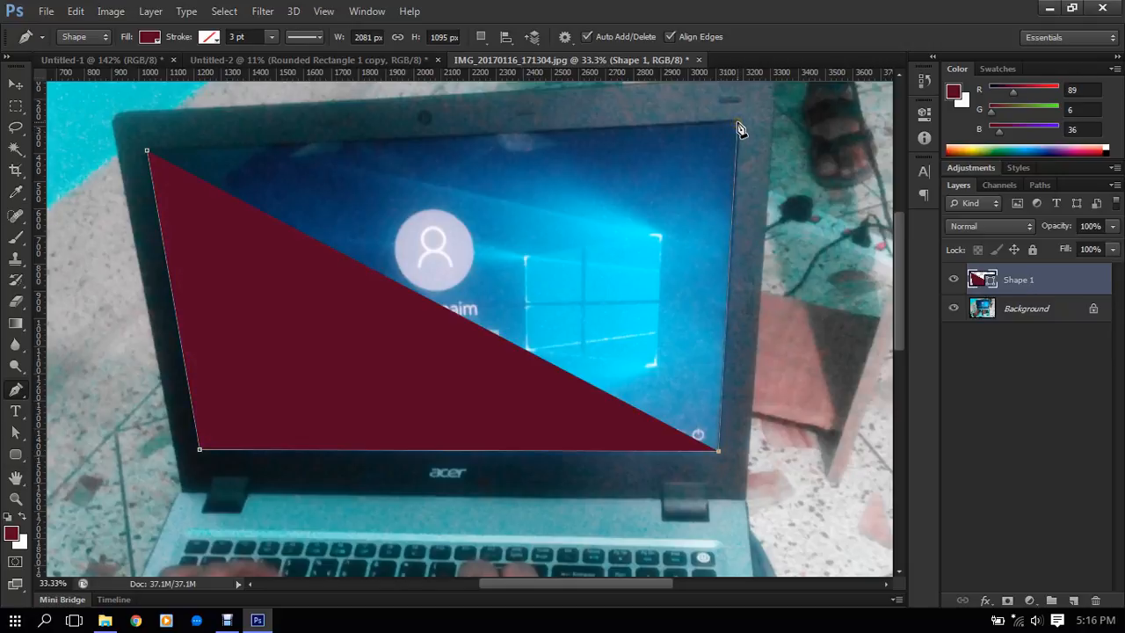
left_click(740, 122)
left_click(740, 122)
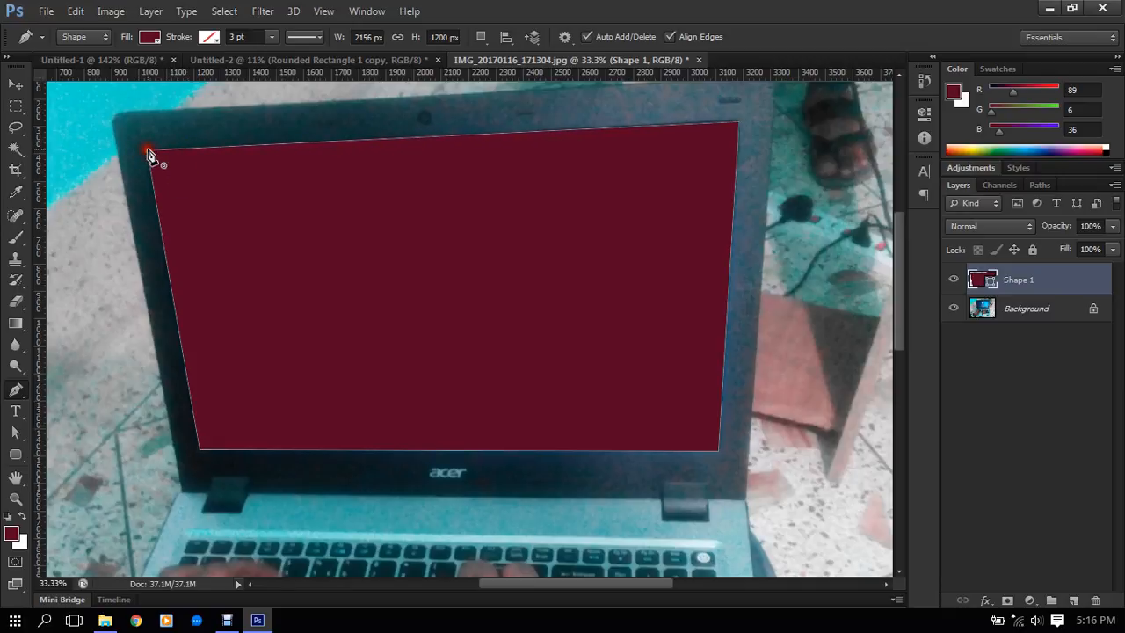
left_click(150, 157)
scroll(502, 276, "down", 5)
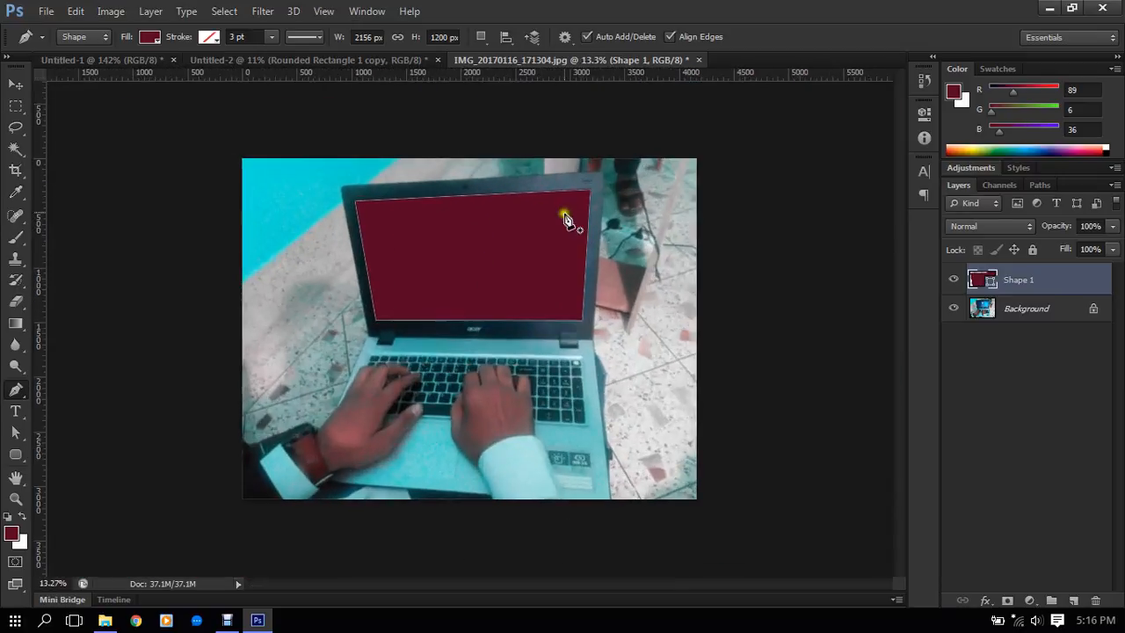
scroll(567, 219, "up", 2)
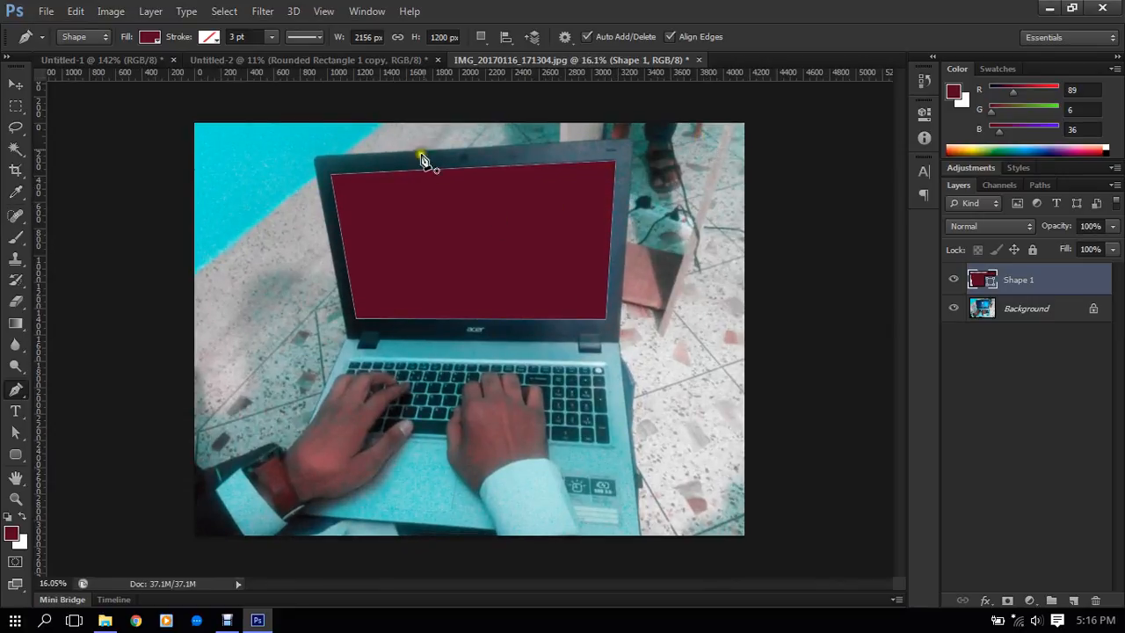
left_click(15, 89)
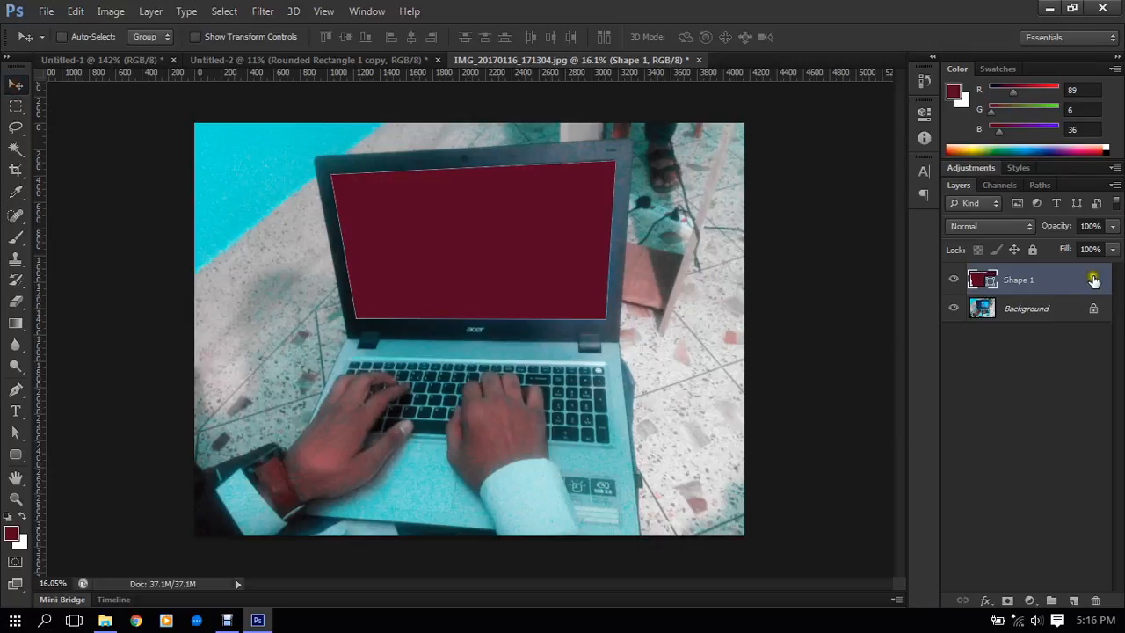
- Convert the dark red Shape 1 layer covering the laptop display to a smart object
right_click(1061, 284)
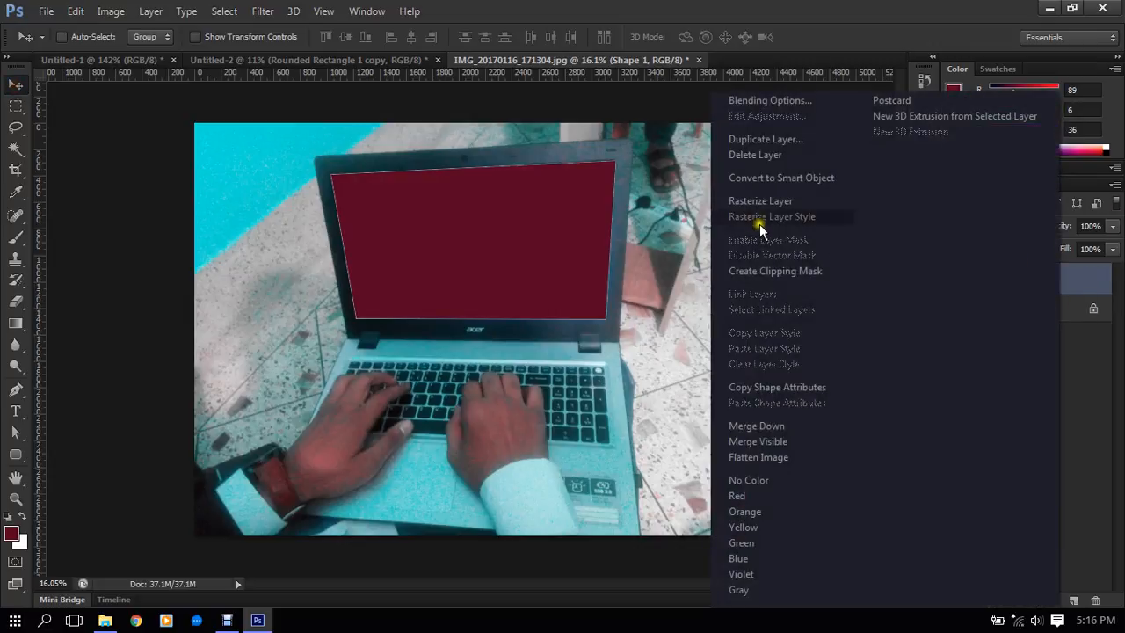
left_click(1085, 278)
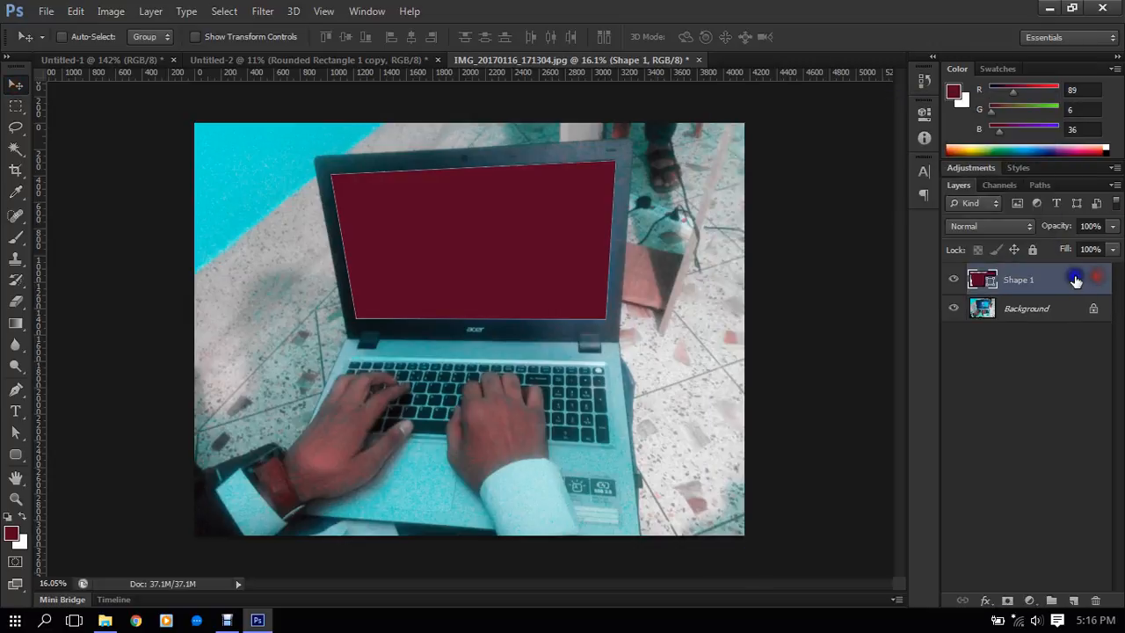
right_click(1078, 282)
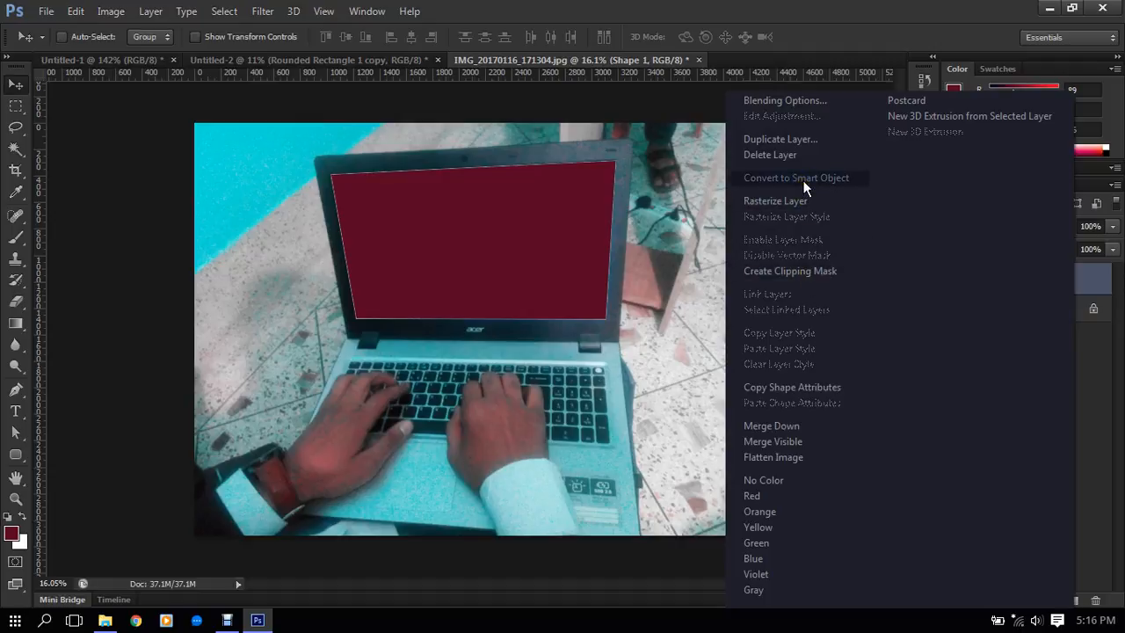
left_click(140, 12)
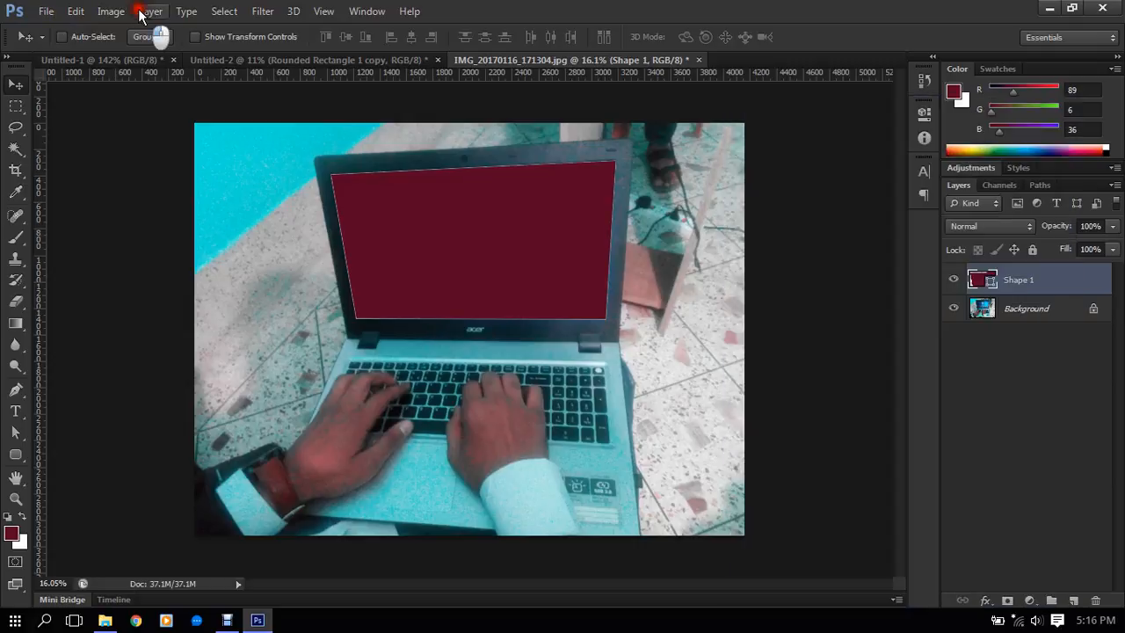
left_click(140, 11)
mouse_move(188, 247)
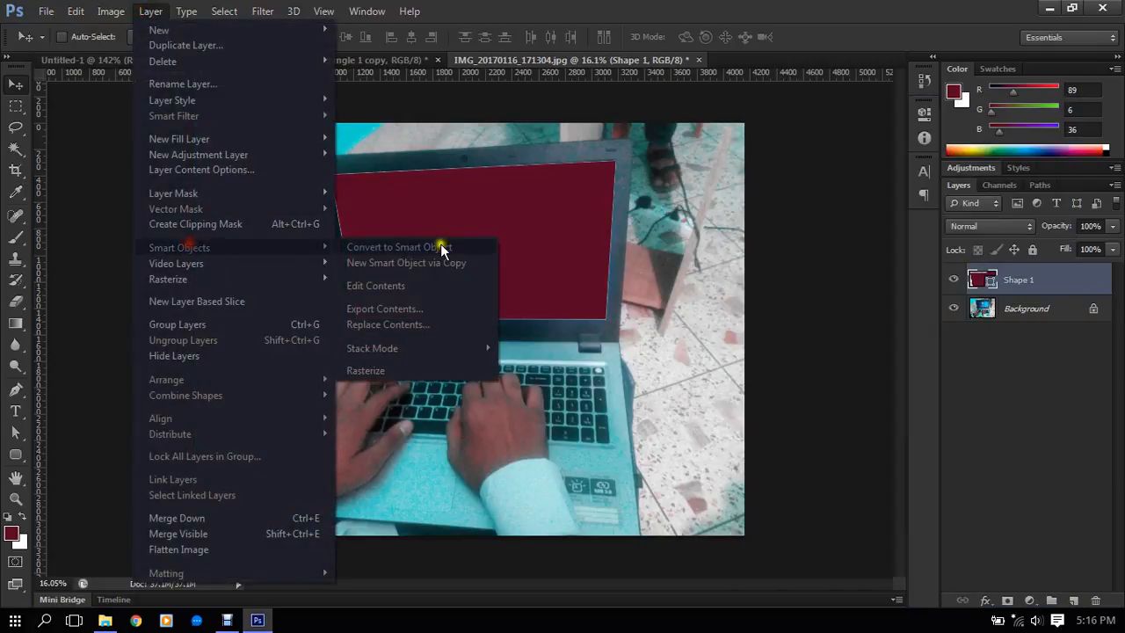
left_click(376, 247)
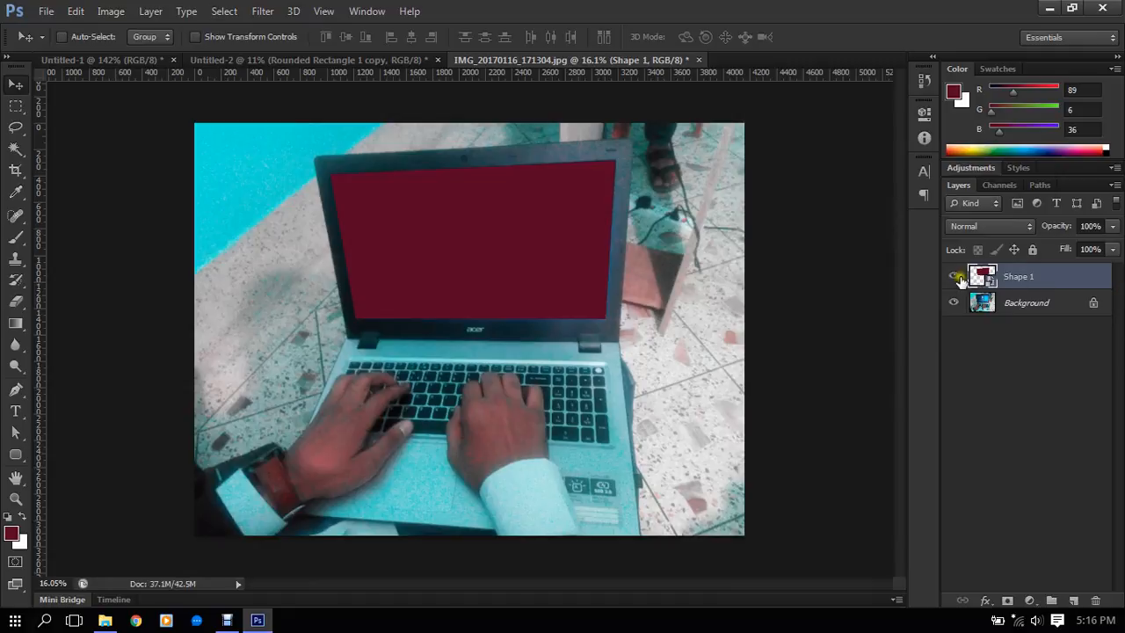
right_click(1068, 272)
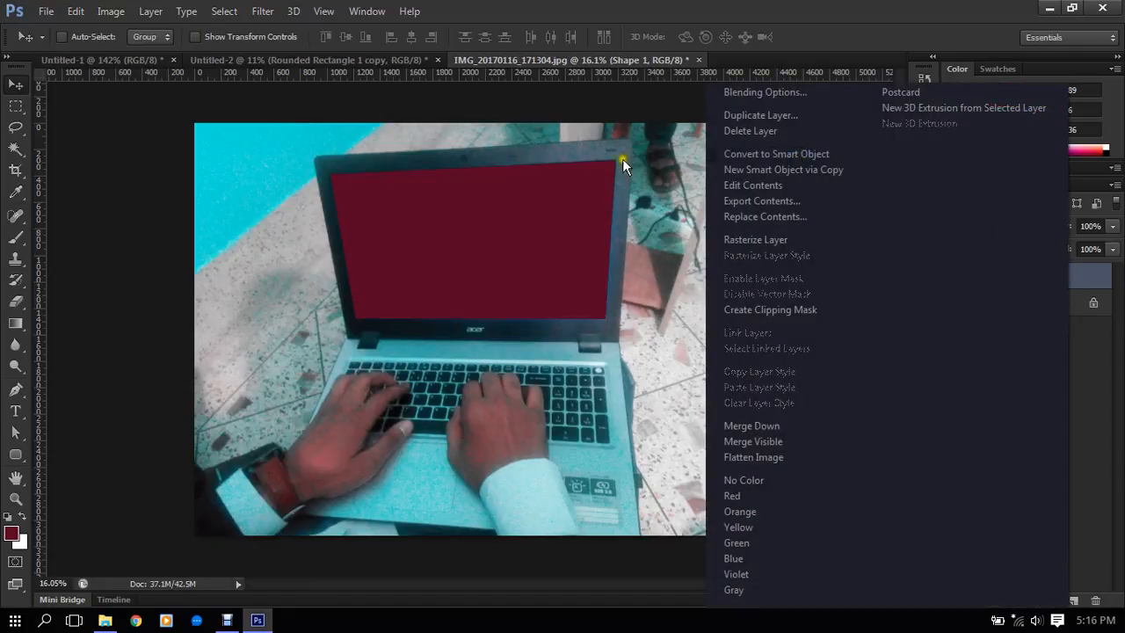
left_click(149, 11)
left_click(150, 11)
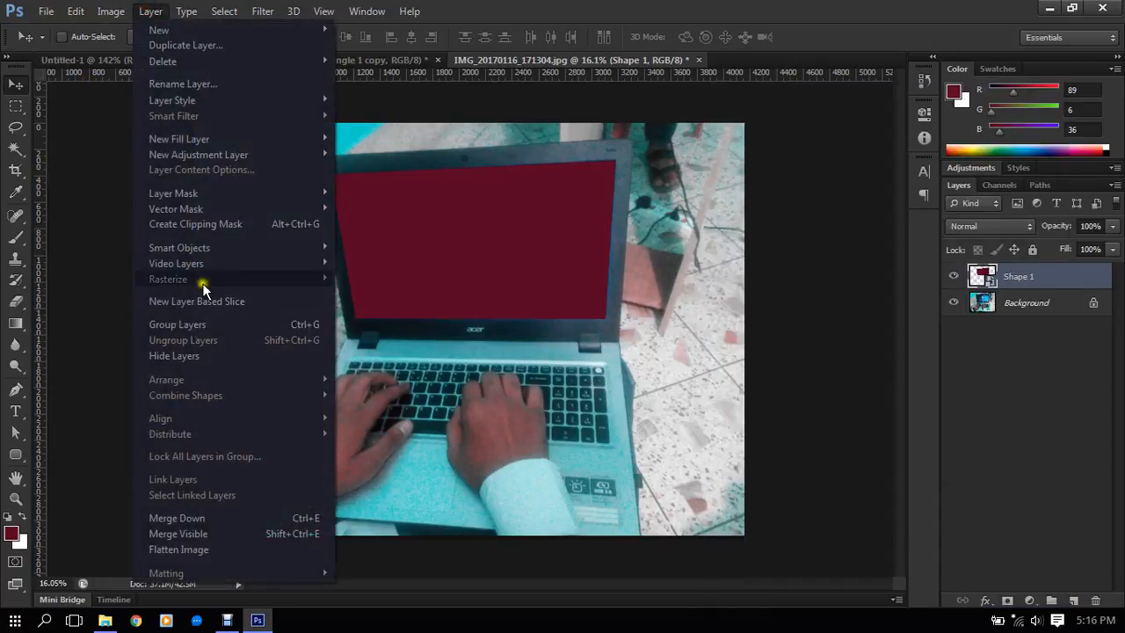
mouse_move(202, 248)
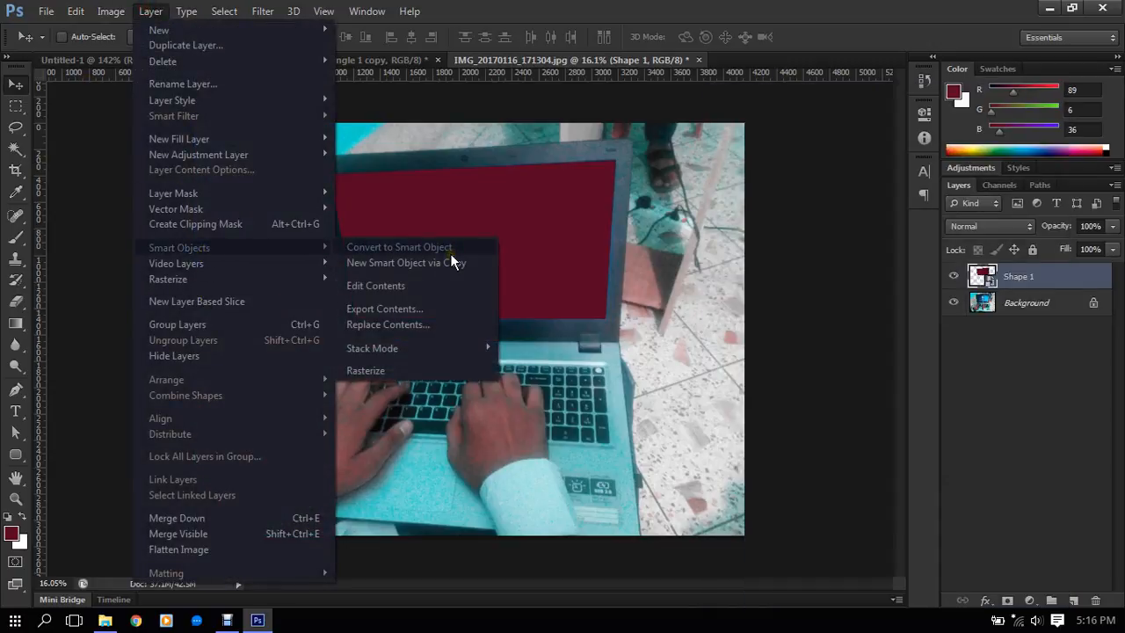
left_click(1080, 275)
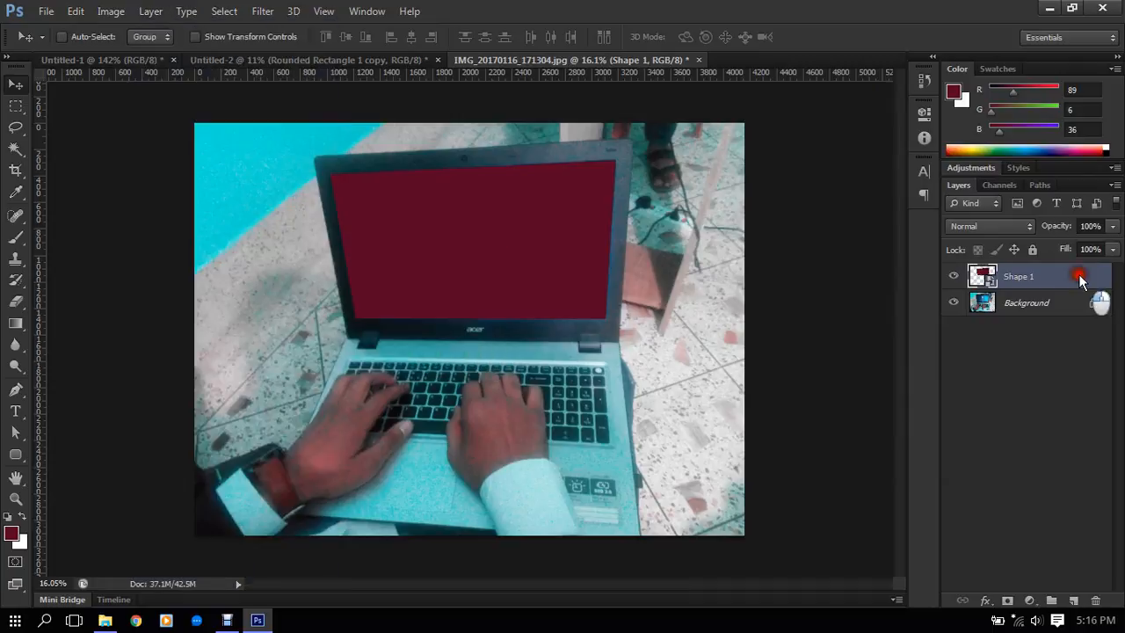
- Open the contents of the Shape 1 smart object for editing
double_click(988, 278)
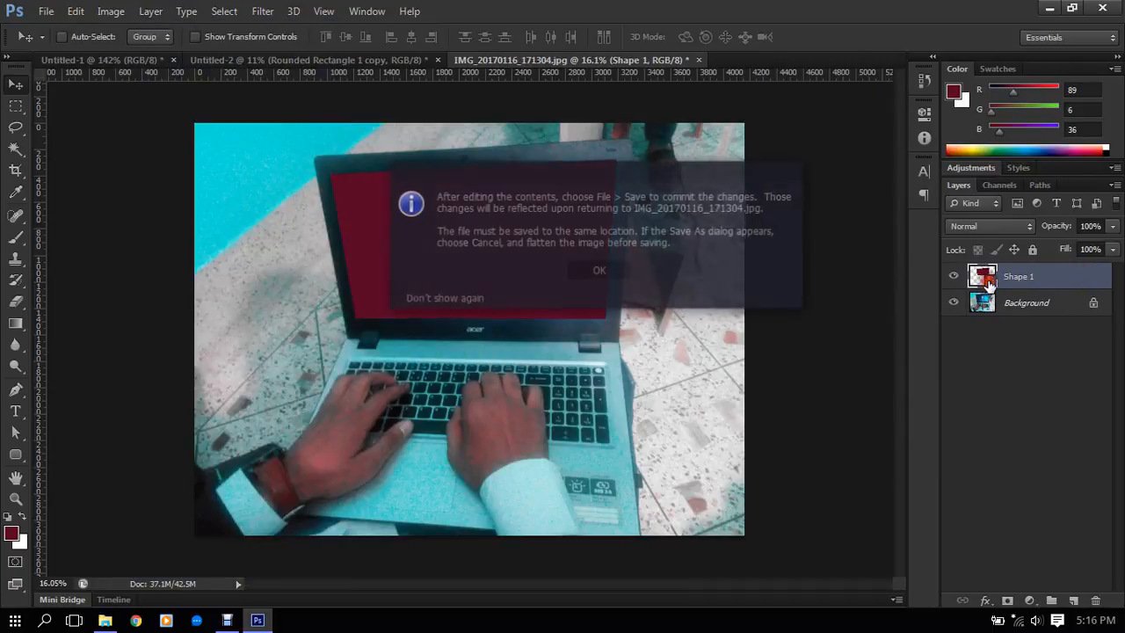
left_click(584, 272)
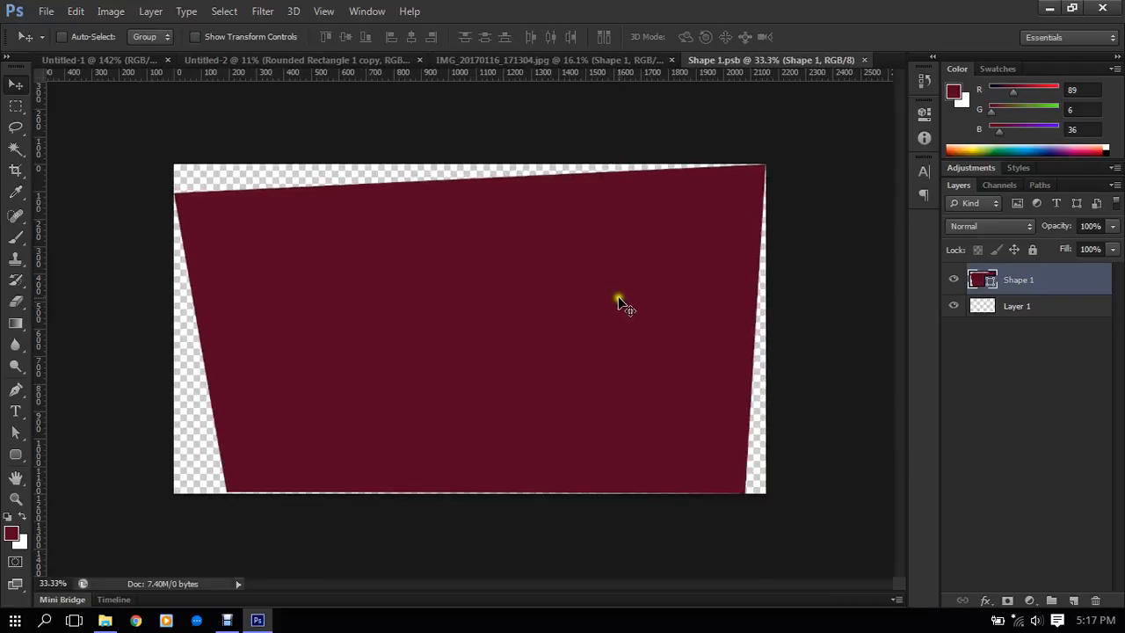
scroll(620, 300, "down", 1)
scroll(621, 301, "up", 2)
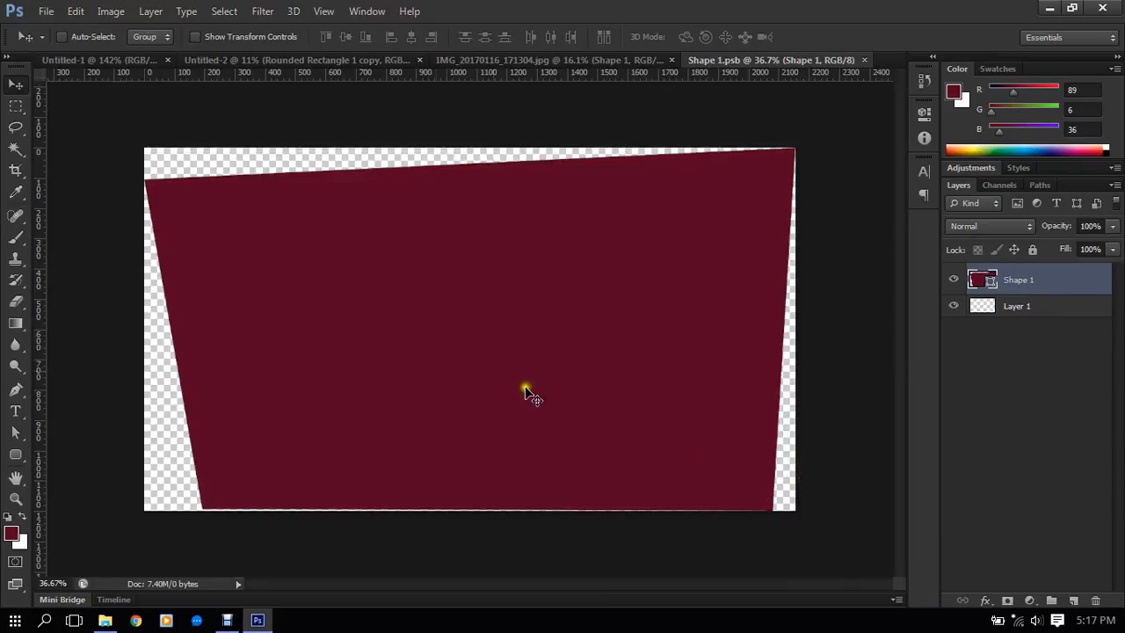
- Place Shame and guilty.jpg from the Client > Reality folder on drive D into the smart object's contents
left_click(46, 11)
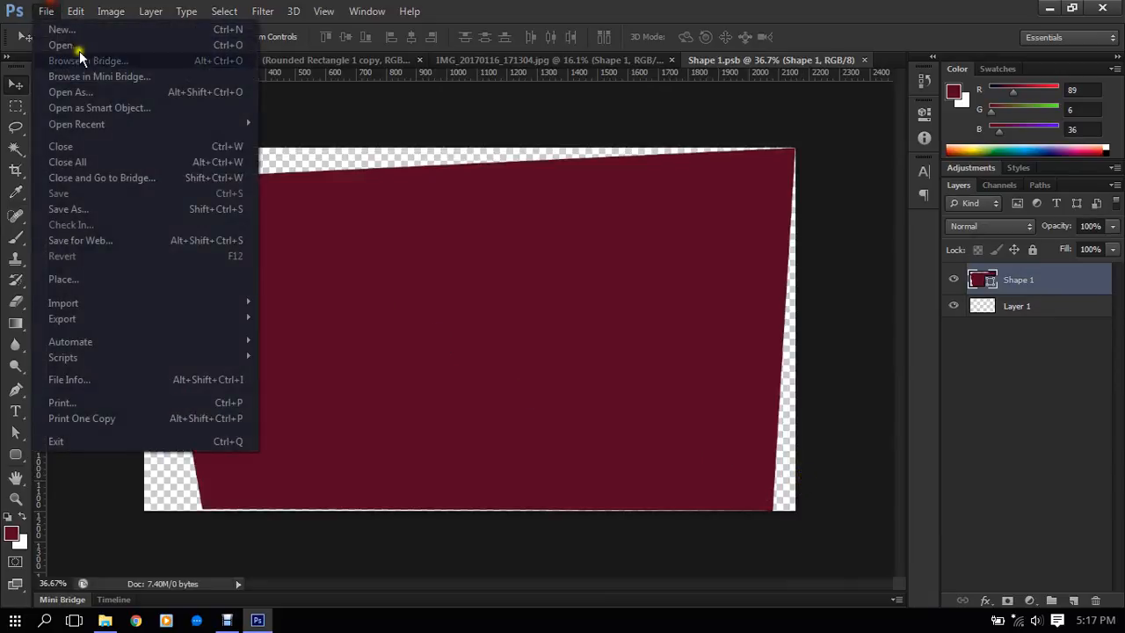
left_click(78, 278)
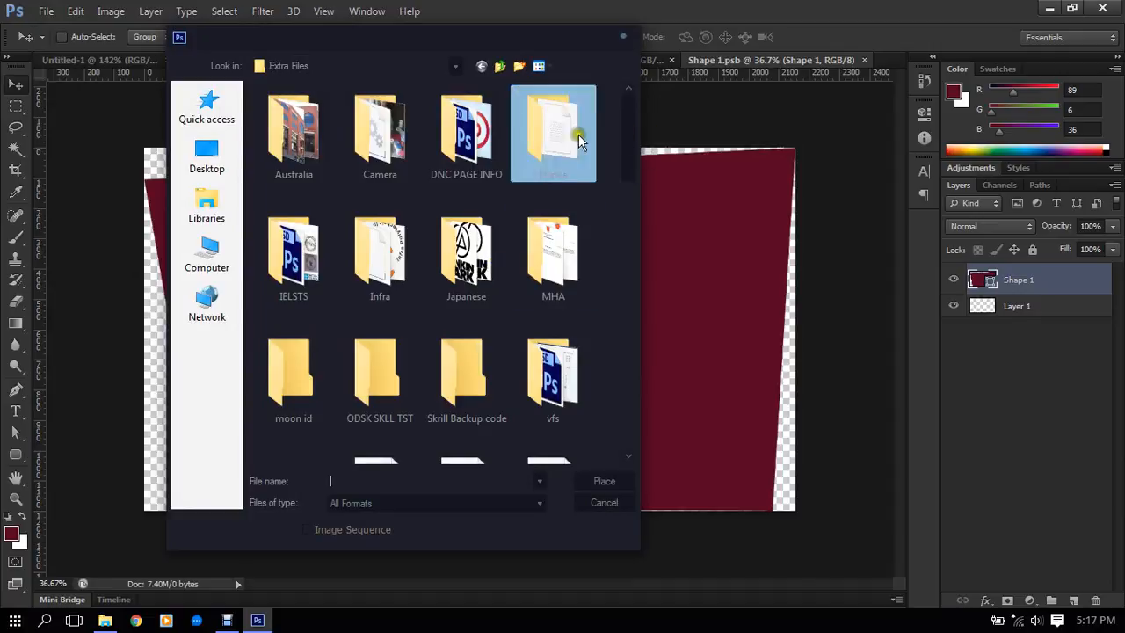
left_click(500, 66)
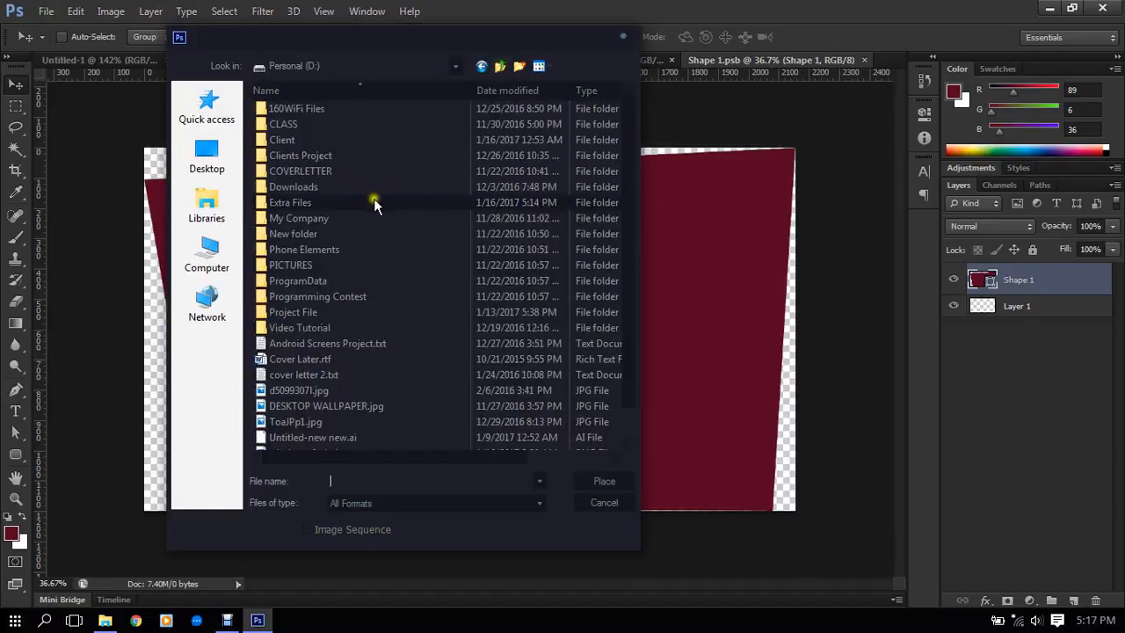
left_click(315, 234)
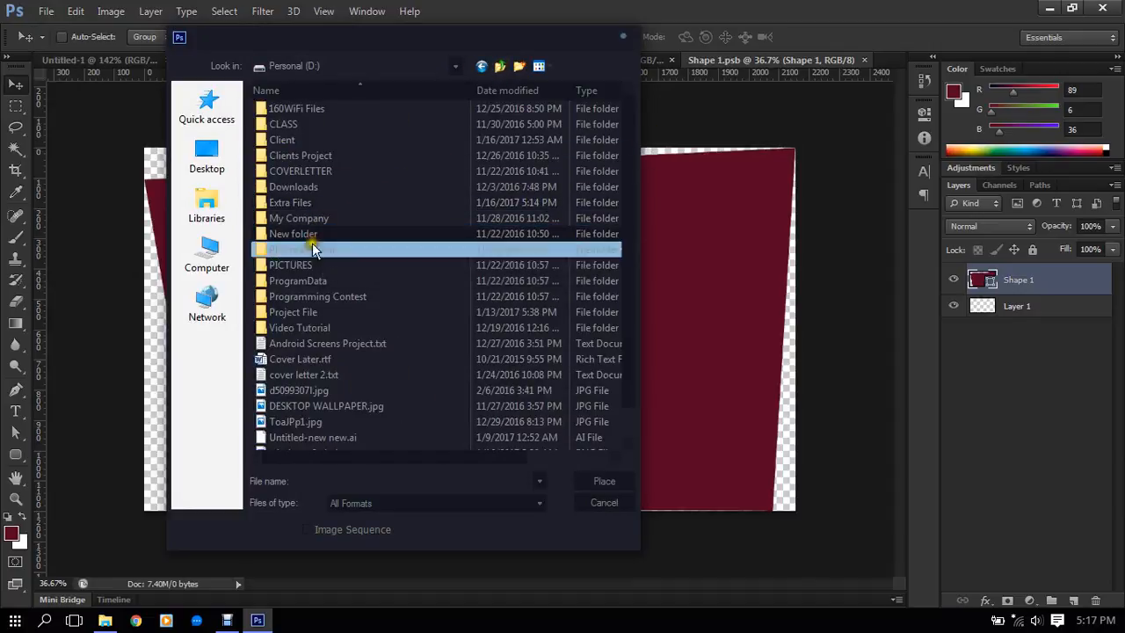
left_click(322, 157)
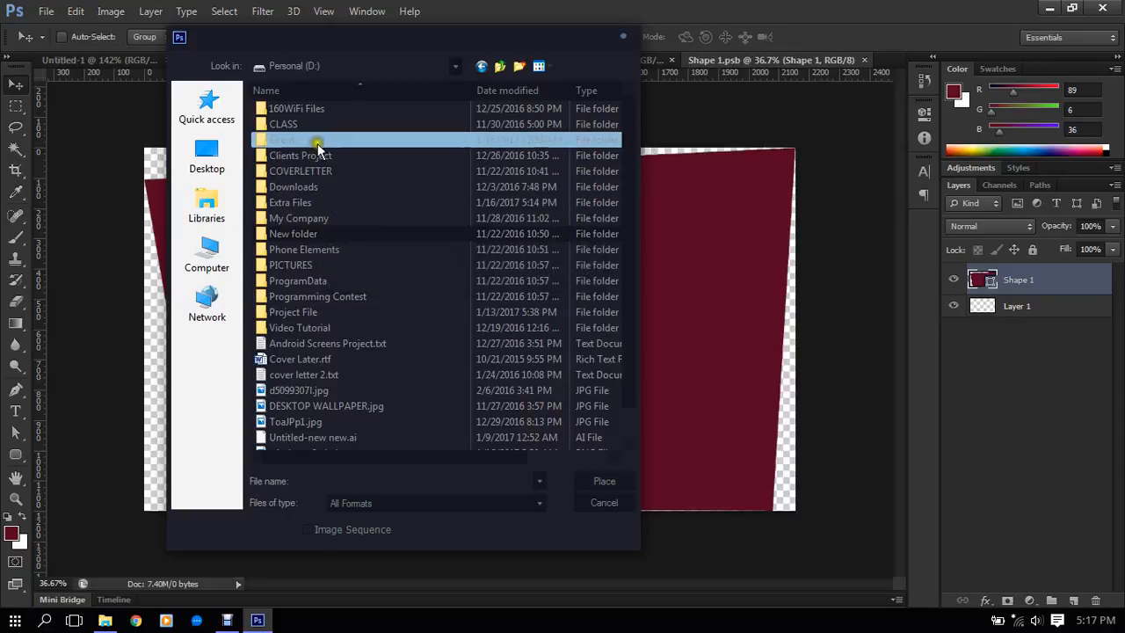
left_click(317, 145)
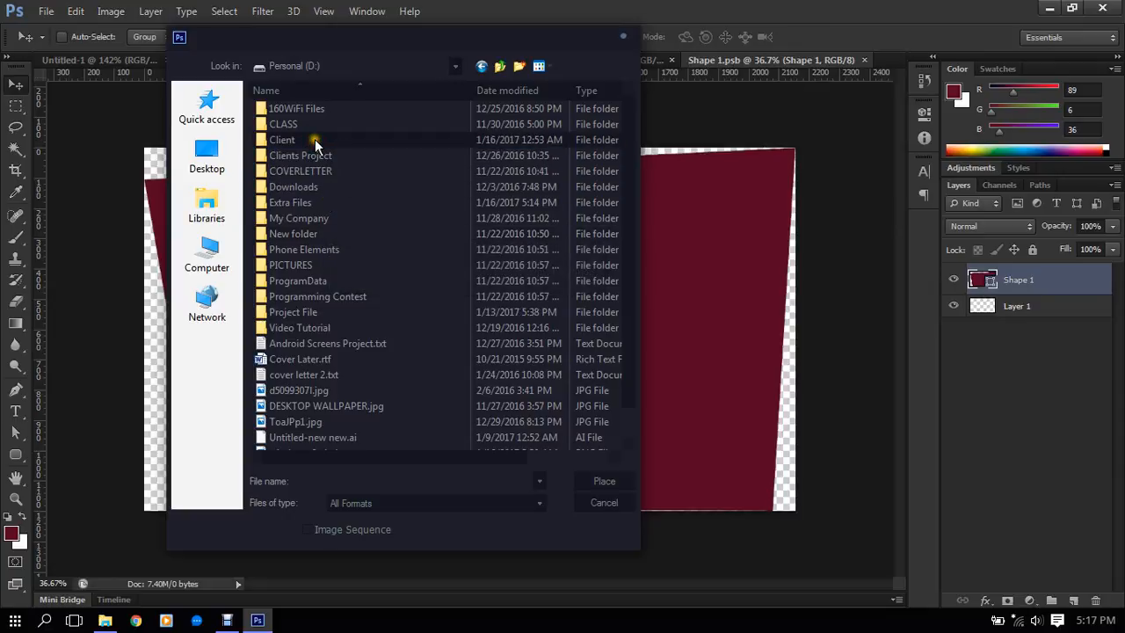
double_click(314, 141)
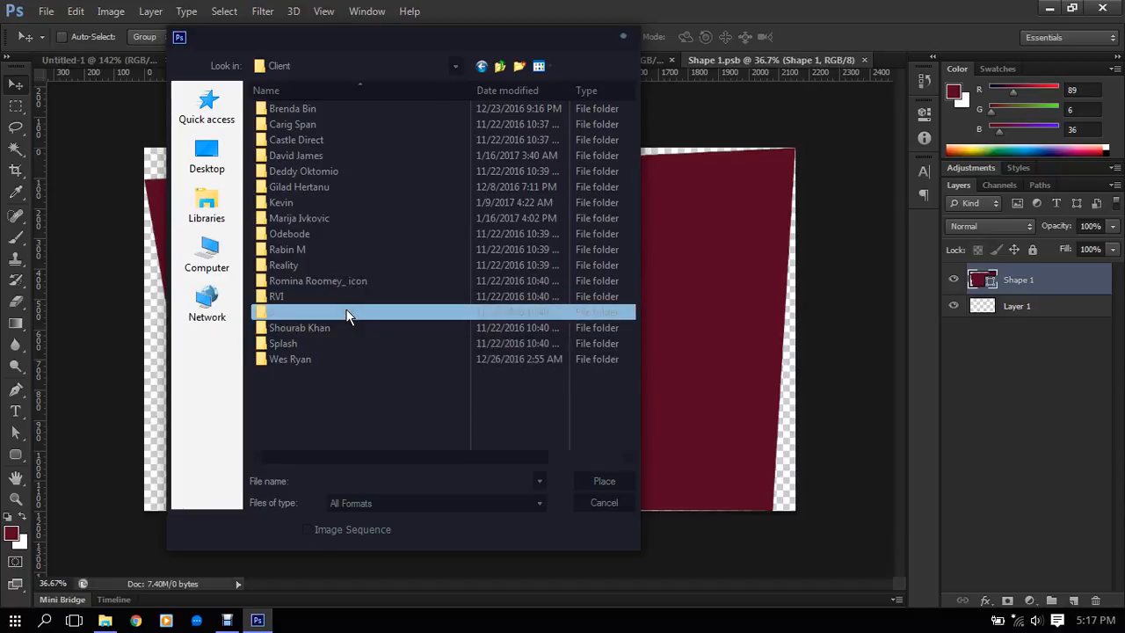
double_click(346, 265)
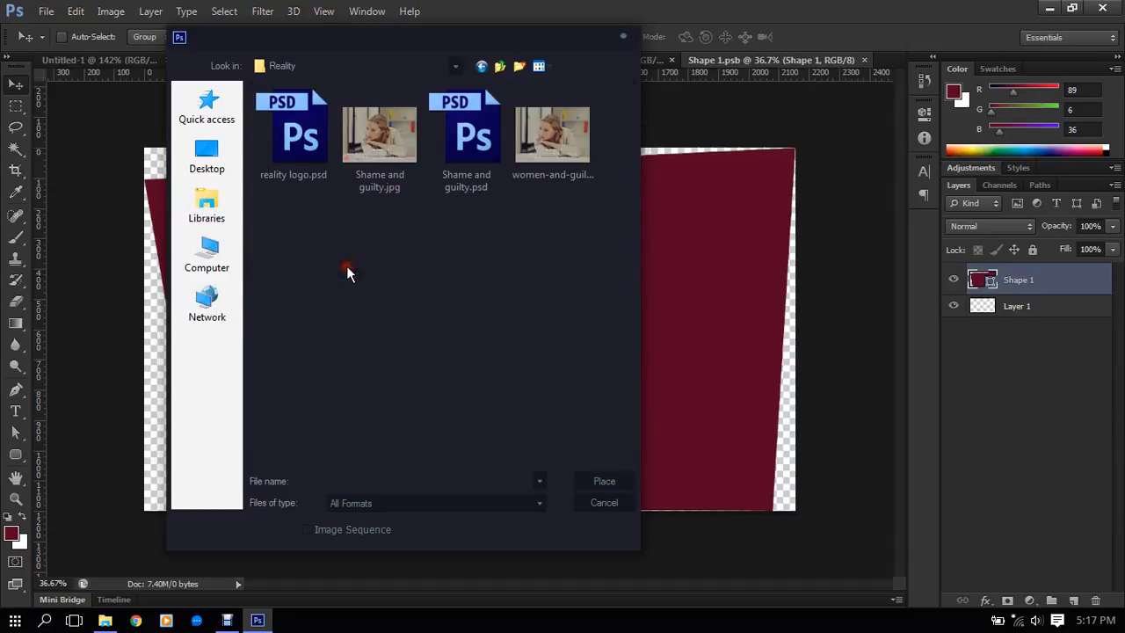
left_click(400, 125)
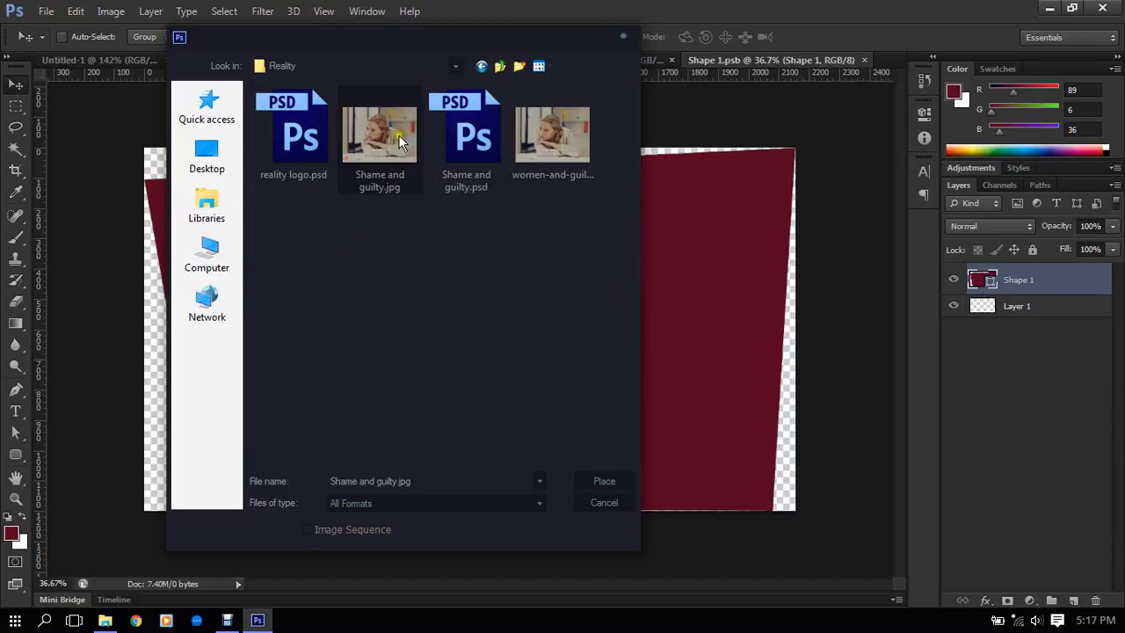
left_click(601, 482)
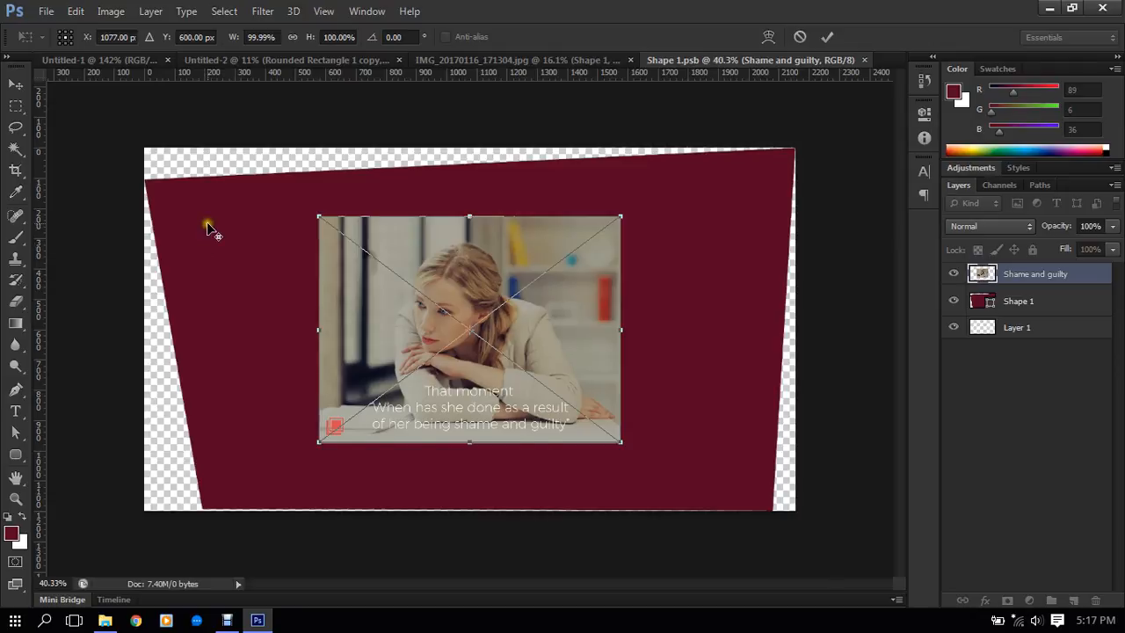
- Distort the placed image so its upper-left corner meets the upper-left corner of the dark red shape
scroll(207, 222, "up", 2)
left_click_drag(283, 256, 455, 313)
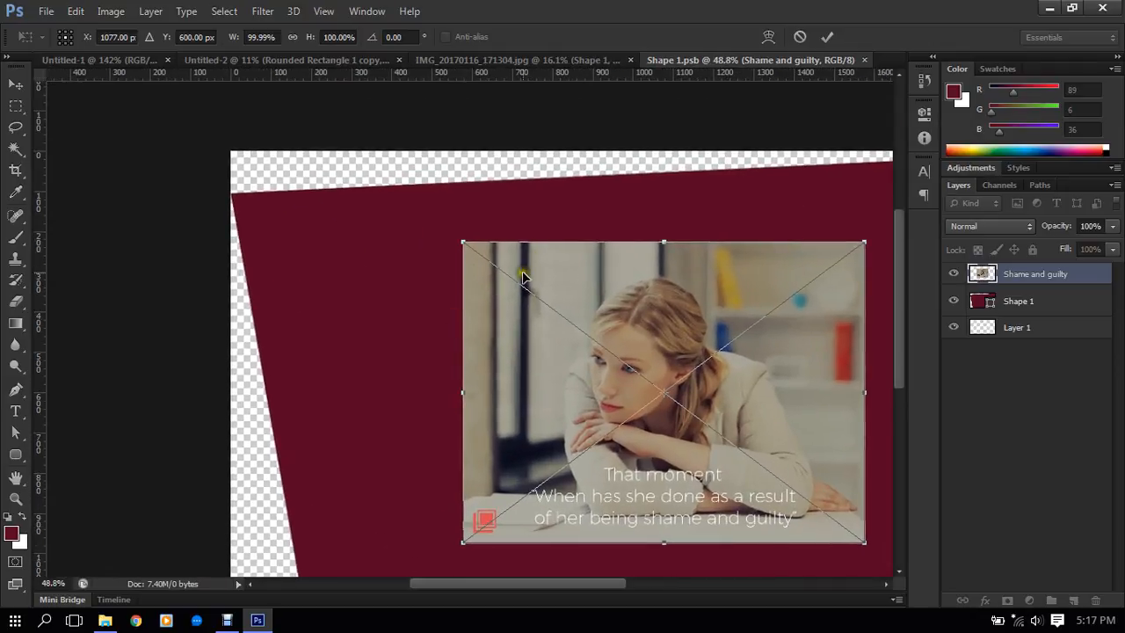
left_click_drag(523, 278, 361, 280)
scroll(250, 227, "up", 5)
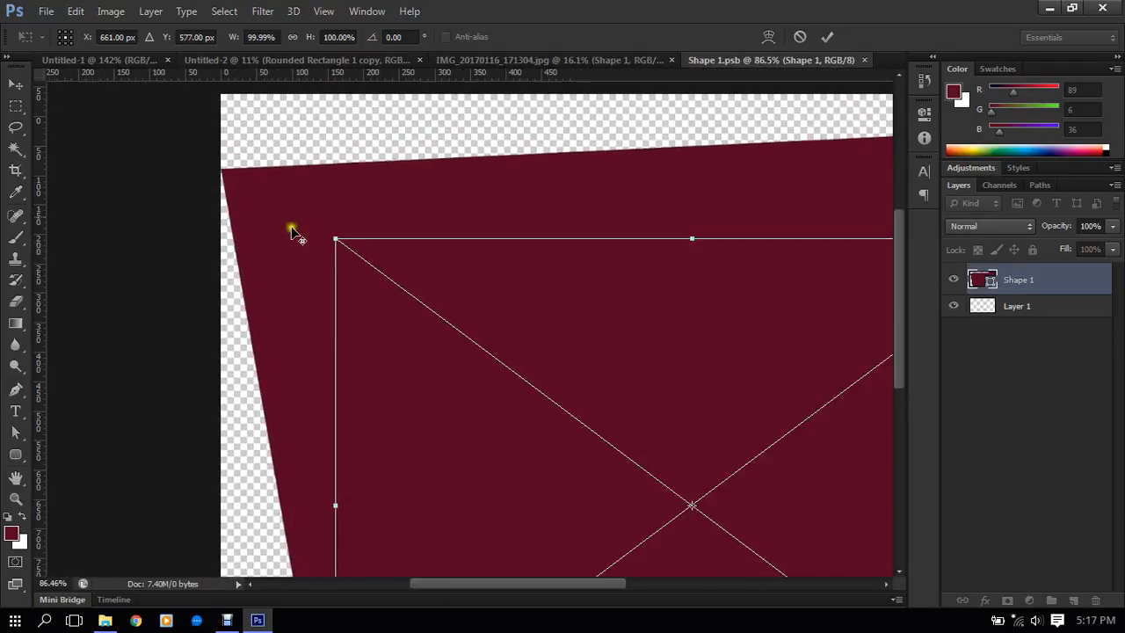
scroll(291, 226, "up", 2)
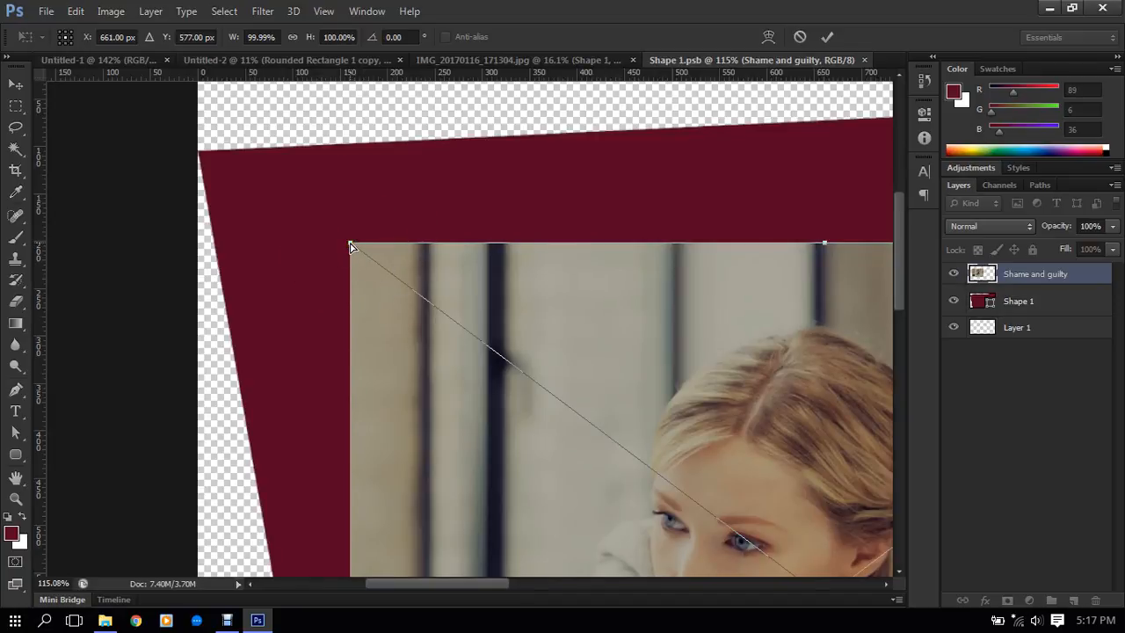
left_click_drag(350, 247, 199, 156)
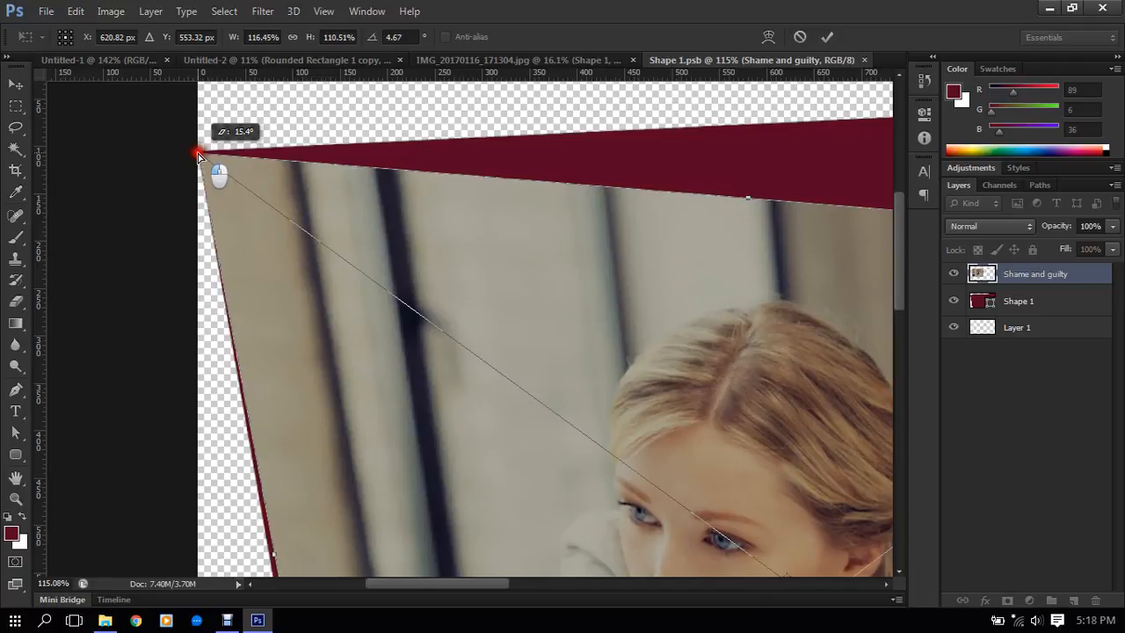
left_click_drag(199, 155, 199, 154)
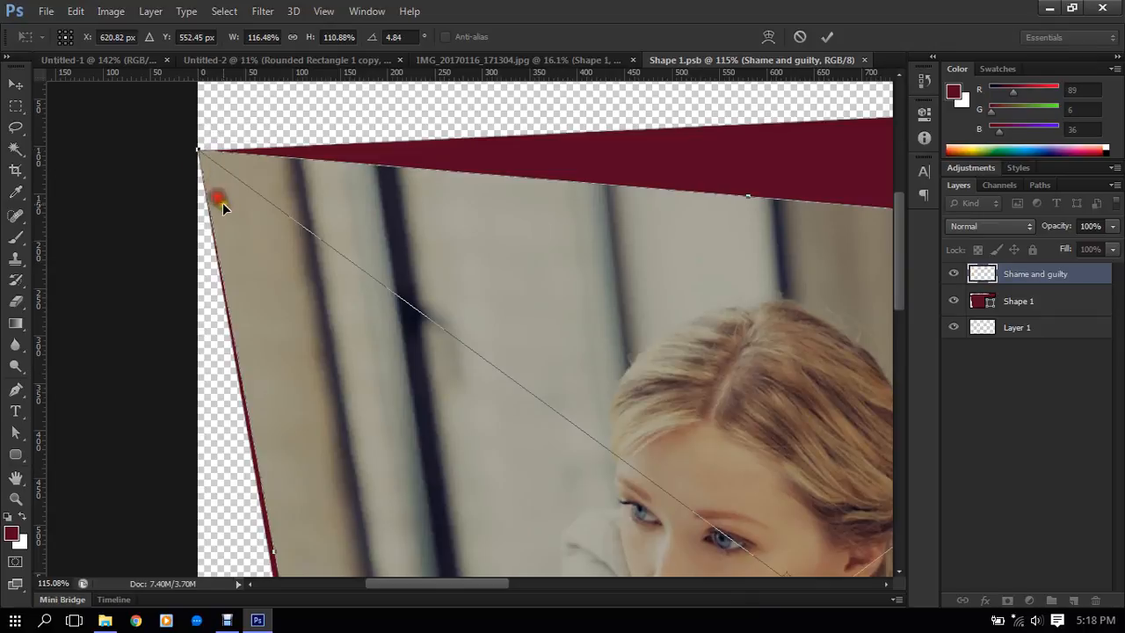
scroll(209, 160, "up", 3)
scroll(202, 152, "down", 5)
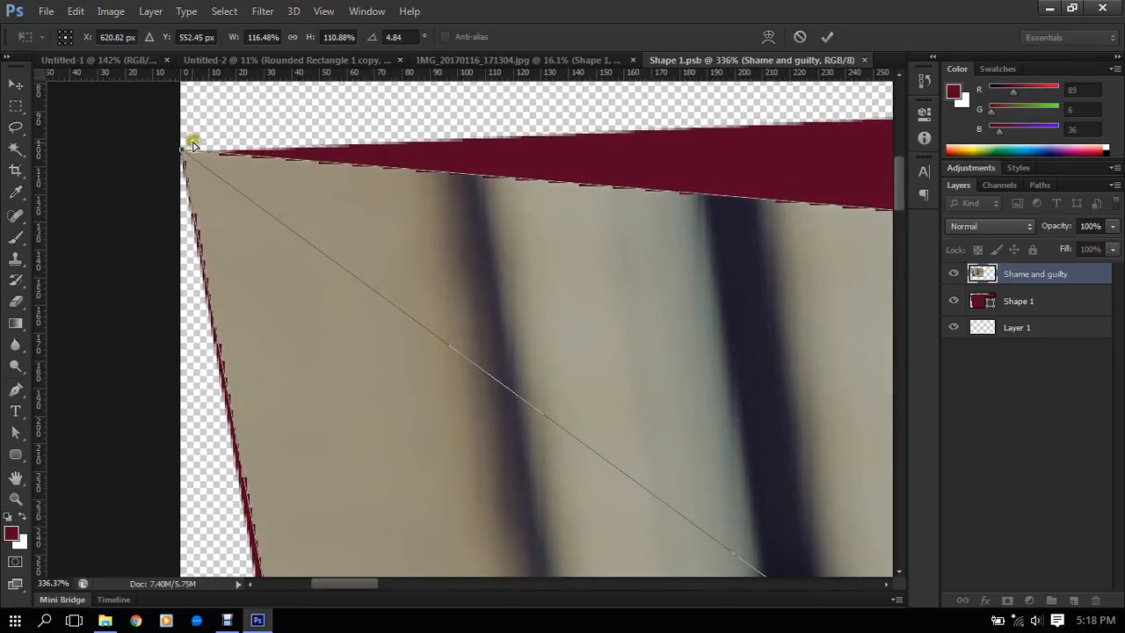
scroll(211, 203, "down", 2)
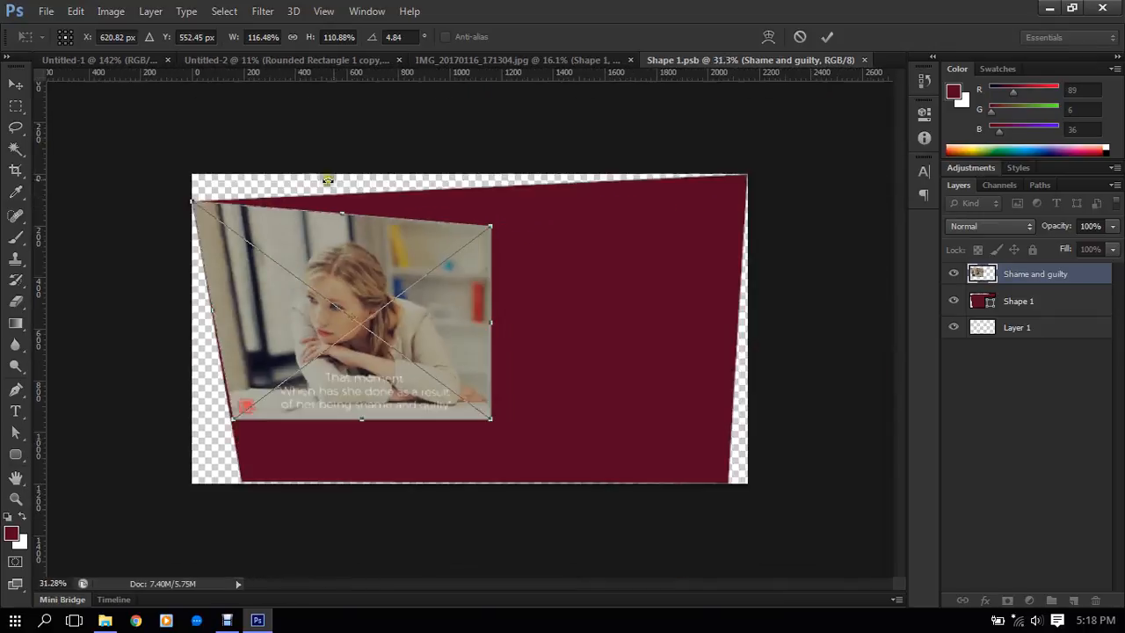
- Distort the image's upper-right corner onto the dark red shape's upper-right corner and commit the placement
scroll(570, 208, "up", 4)
left_click_drag(778, 200, 541, 313)
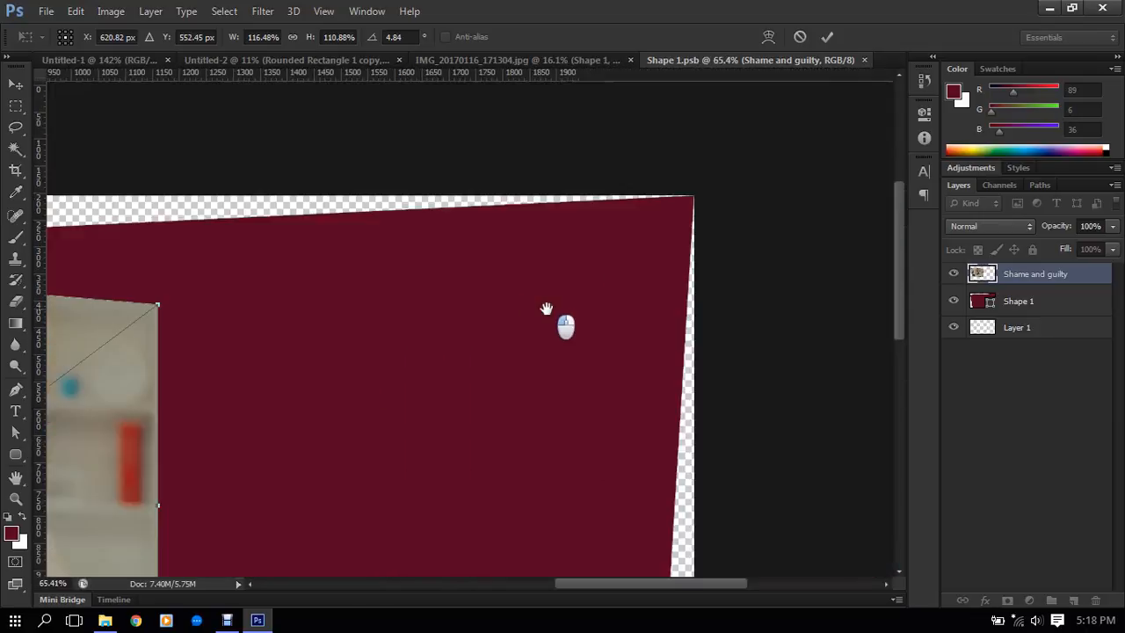
left_click_drag(165, 311, 694, 201)
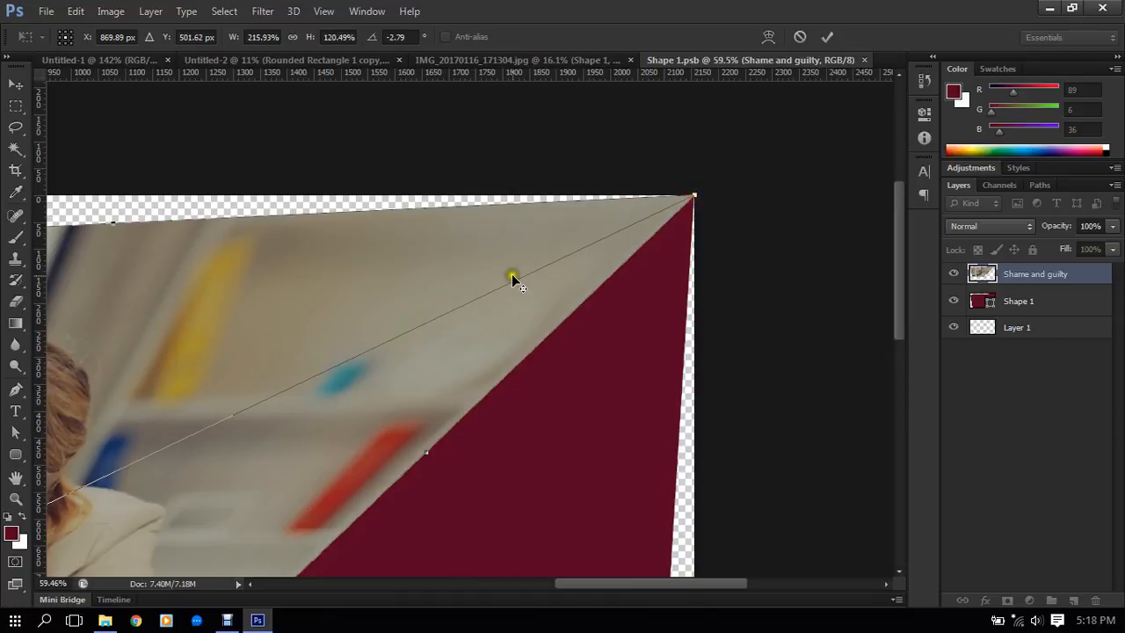
scroll(511, 273, "down", 5)
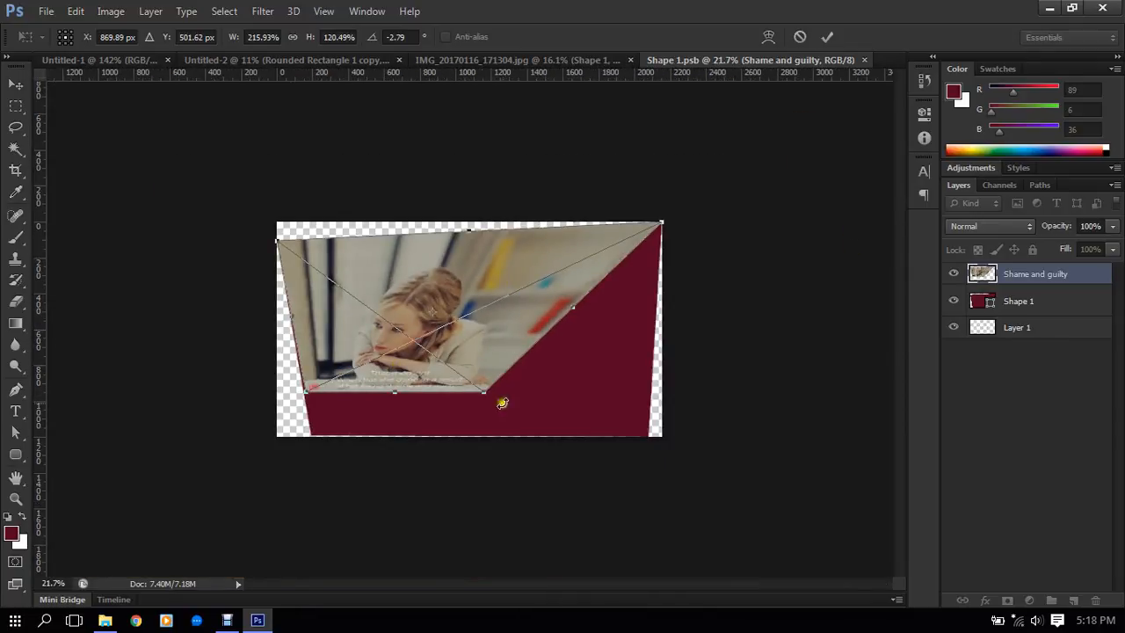
key("Return")
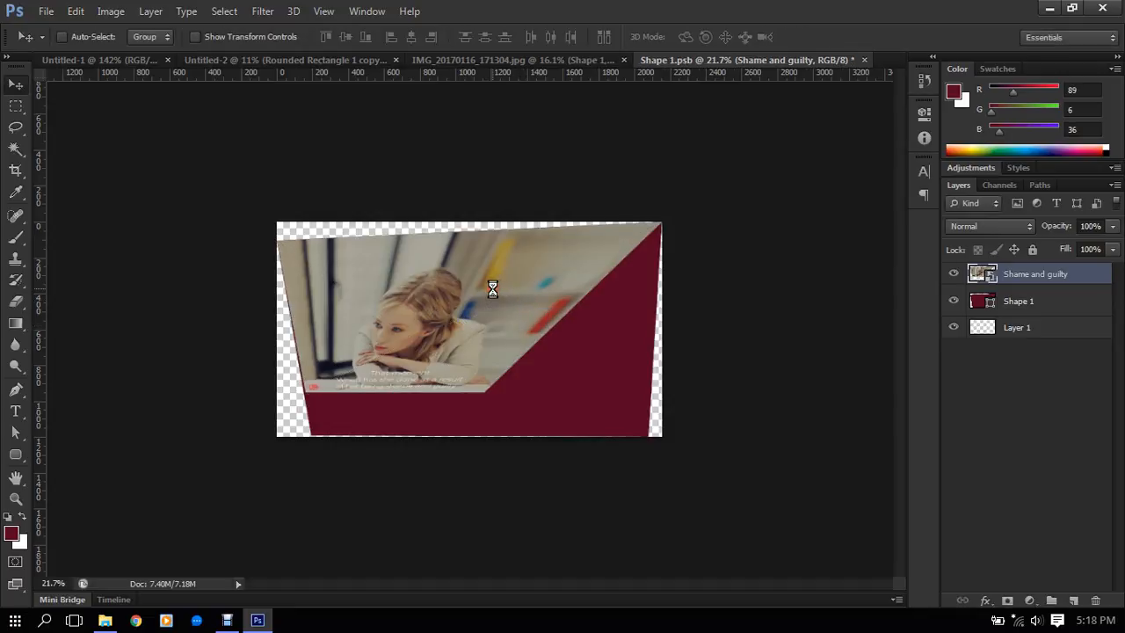
- Remove the placed Shame and guilty image, leaving only the original layers in the smart object's contents
key("Delete")
key("ctrl+z")
key("ctrl+z")
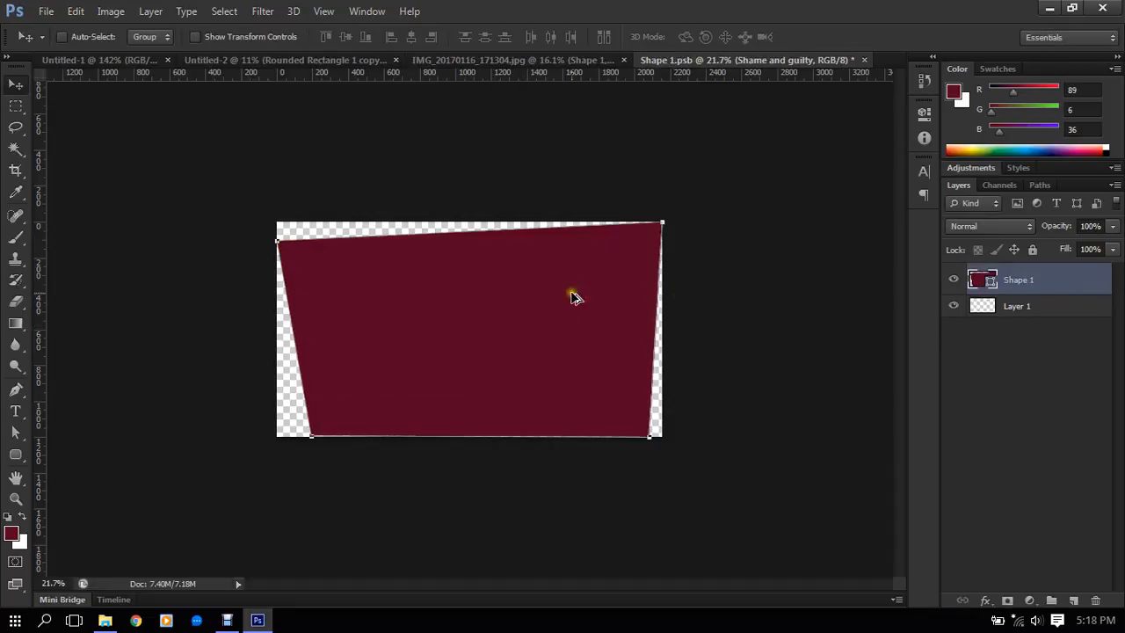
- Place the Shame and guilty image from the Reality folder, scale it to about 220% to cover the canvas, and commit the placement
left_click(46, 10)
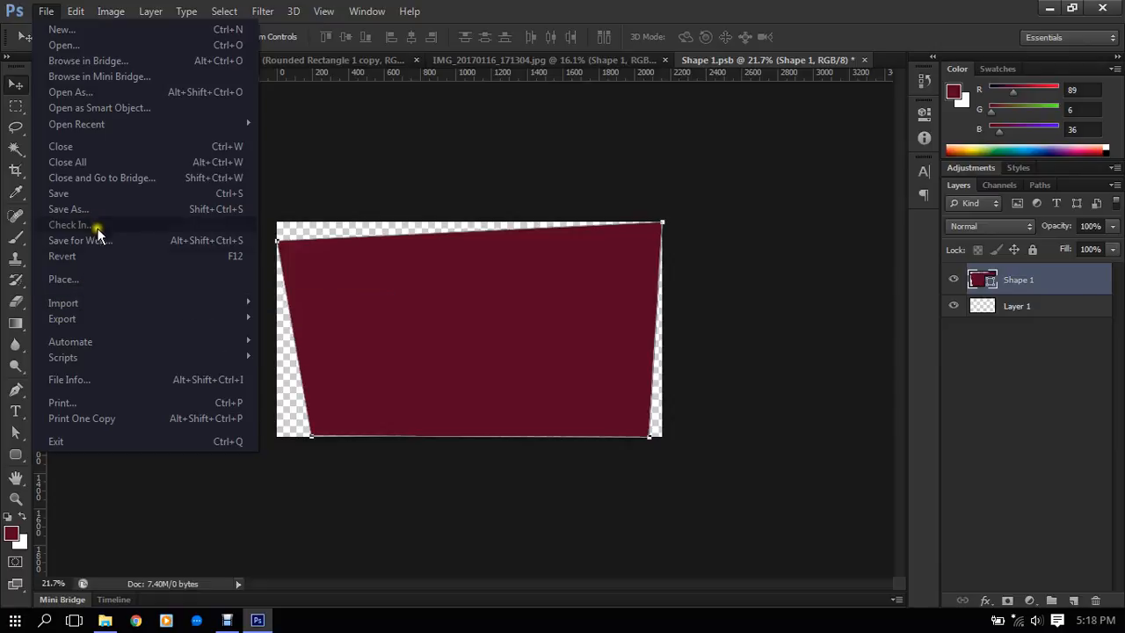
left_click(92, 281)
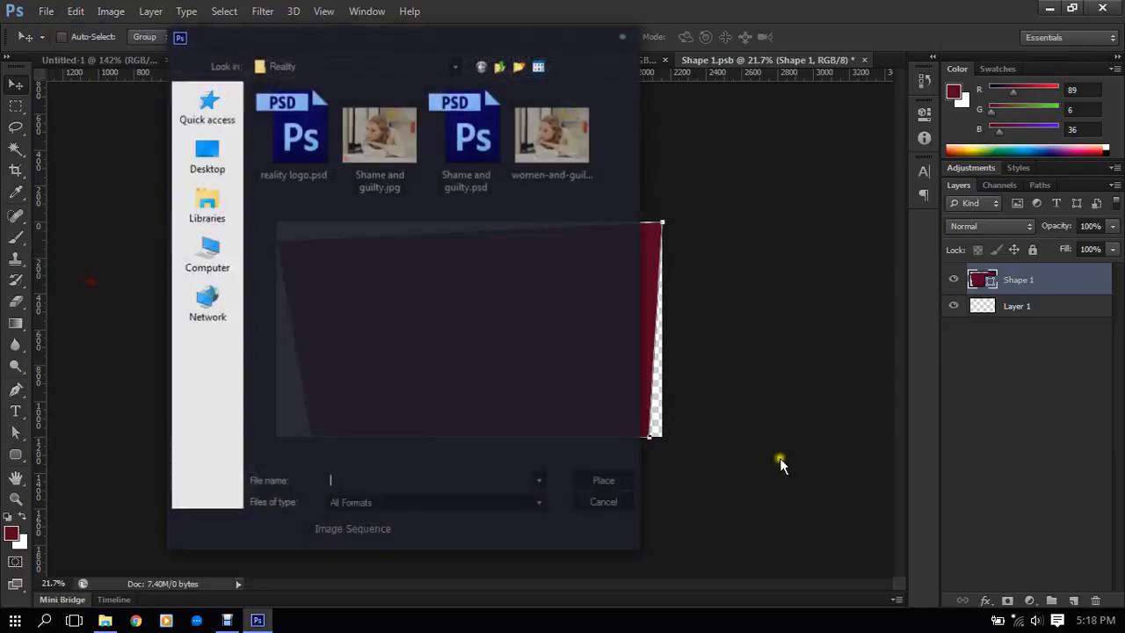
double_click(462, 142)
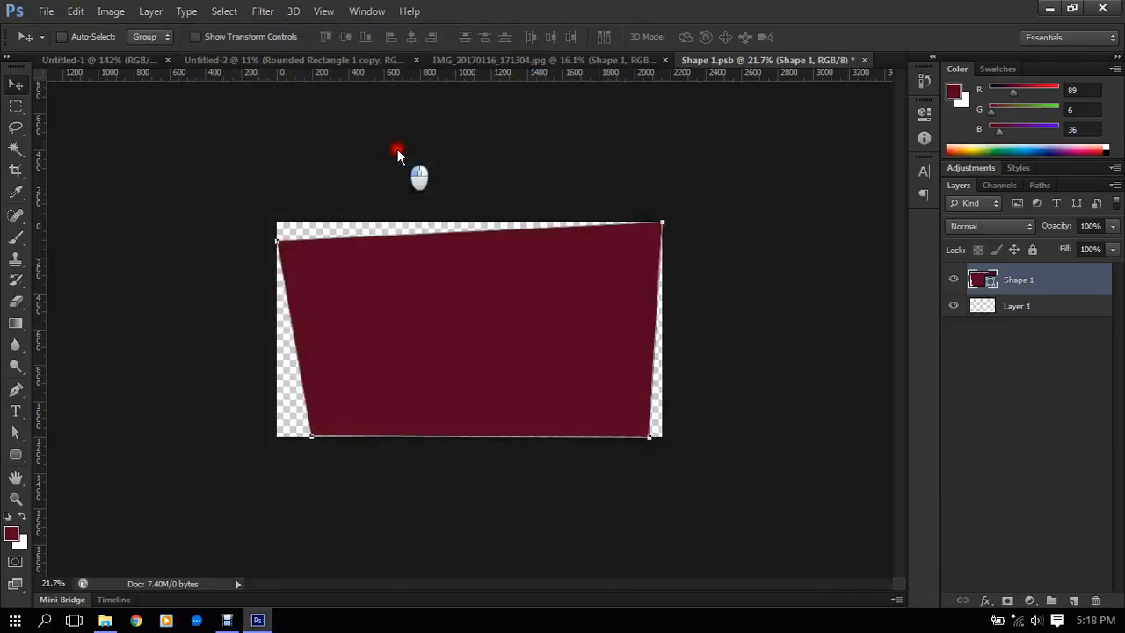
scroll(550, 376, "up", 3)
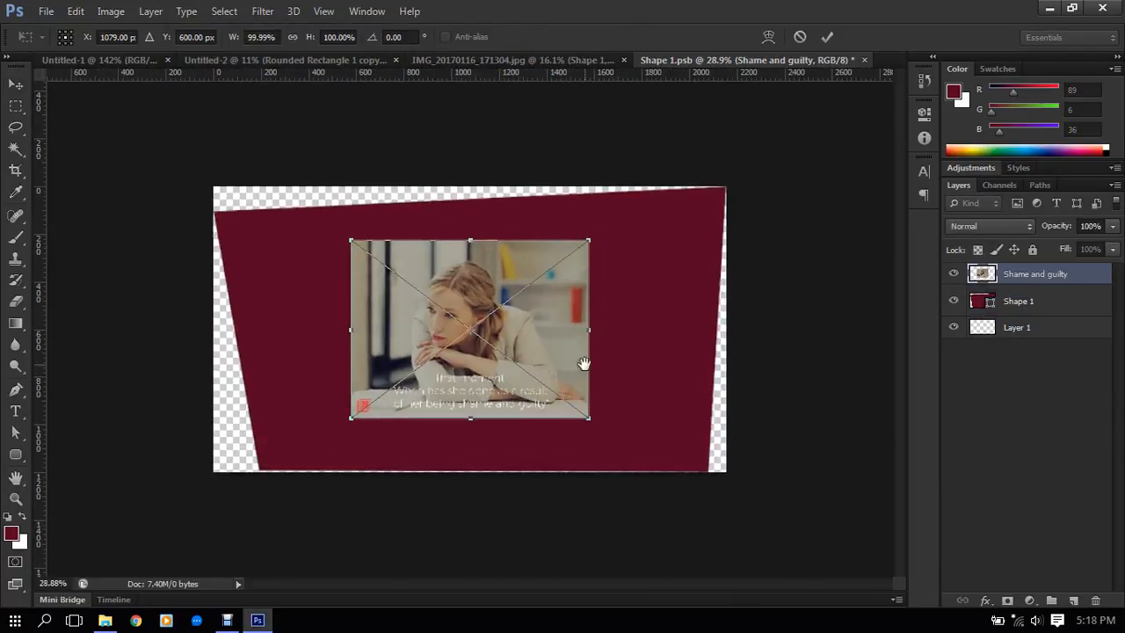
left_click_drag(589, 419, 741, 508)
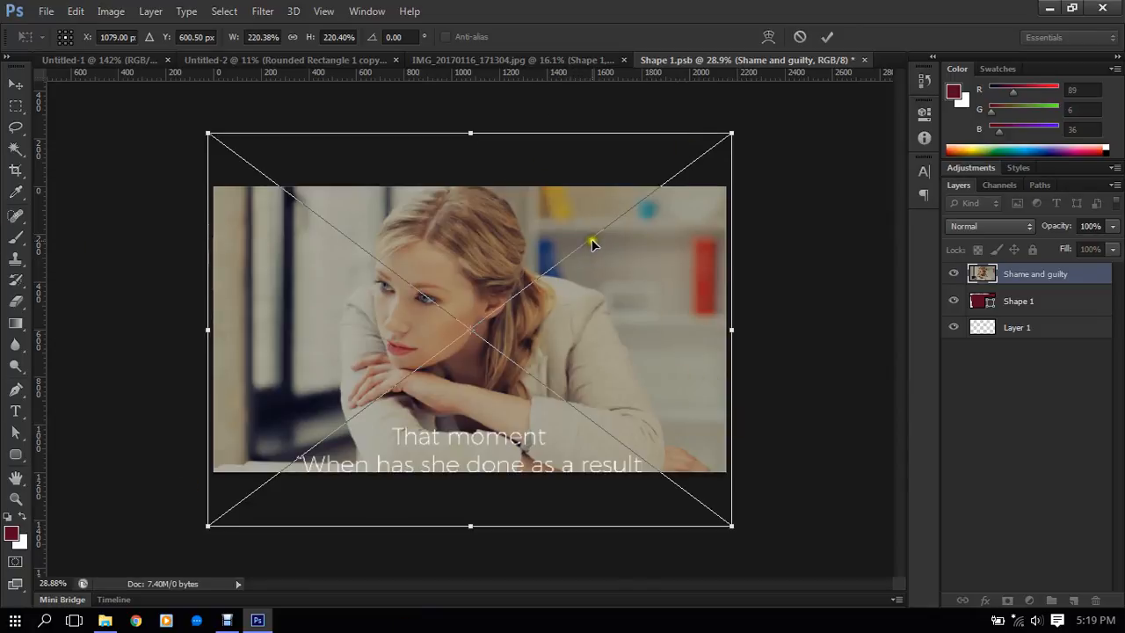
left_click(830, 37)
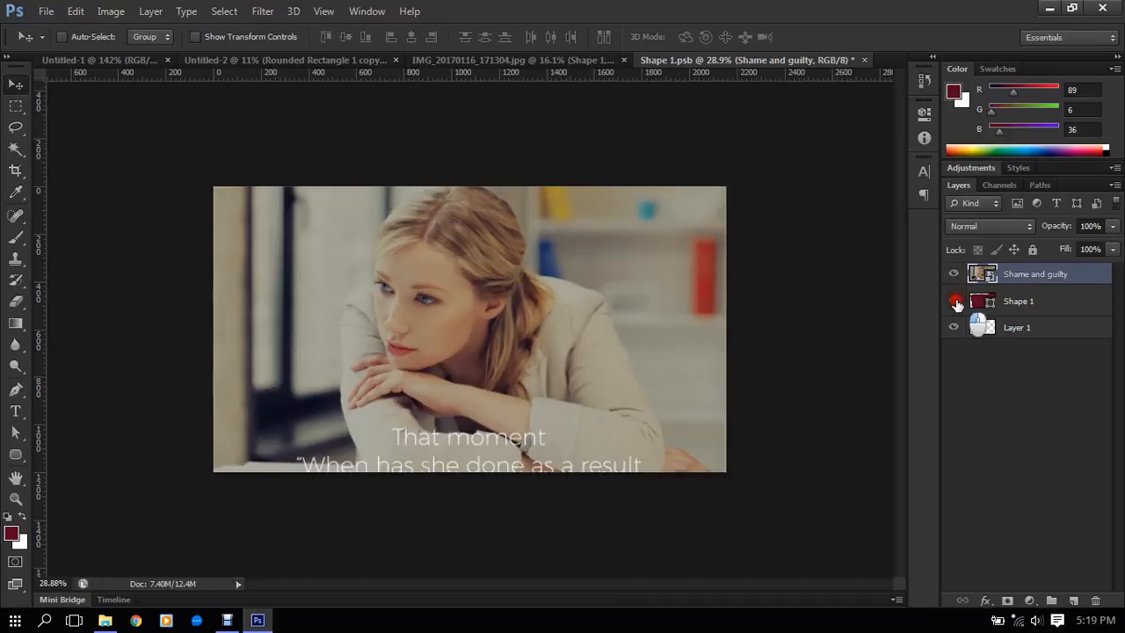
- Compare the Shame and guilty layer with the shape beneath it and clip it to Shape 1 with a clipping mask
left_click(954, 273)
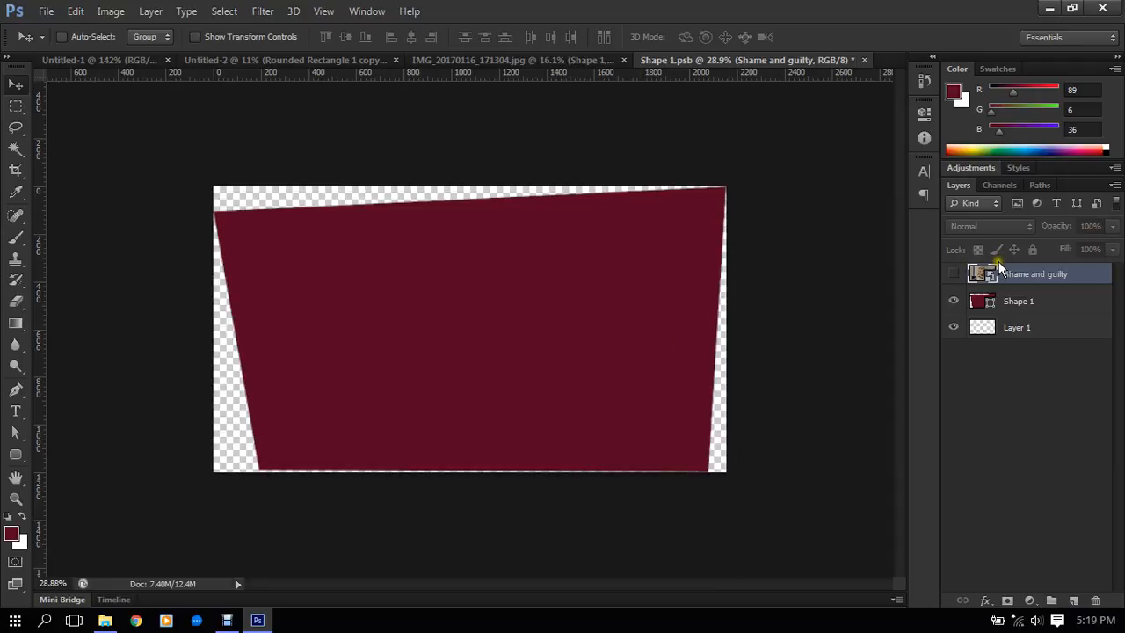
left_click(953, 274)
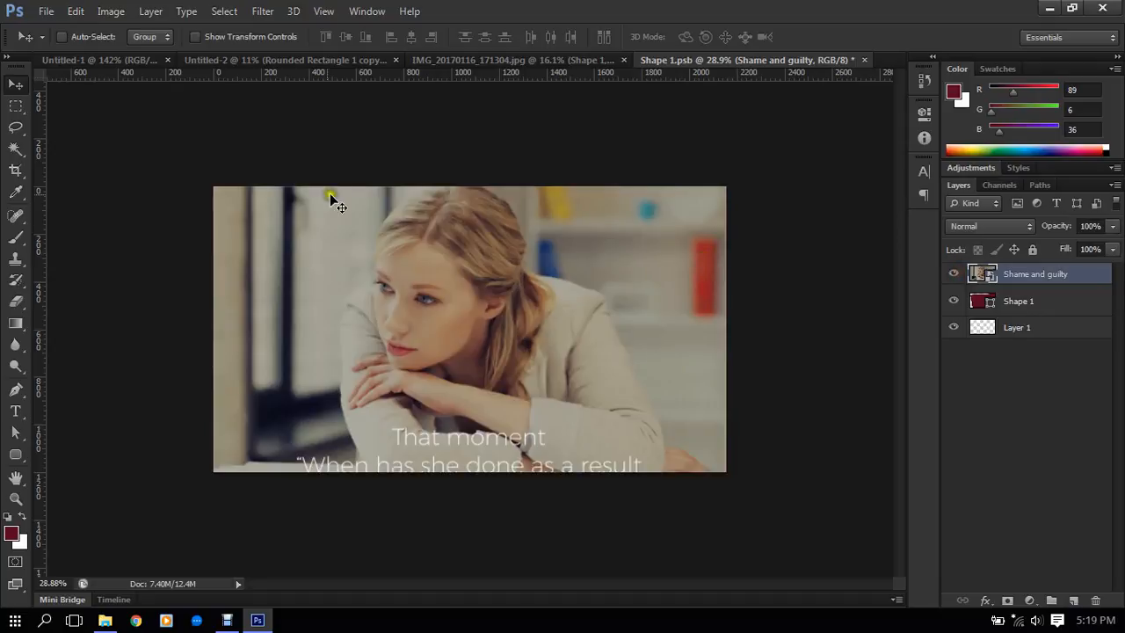
left_click(1027, 299)
left_click(1029, 278)
right_click(1044, 275)
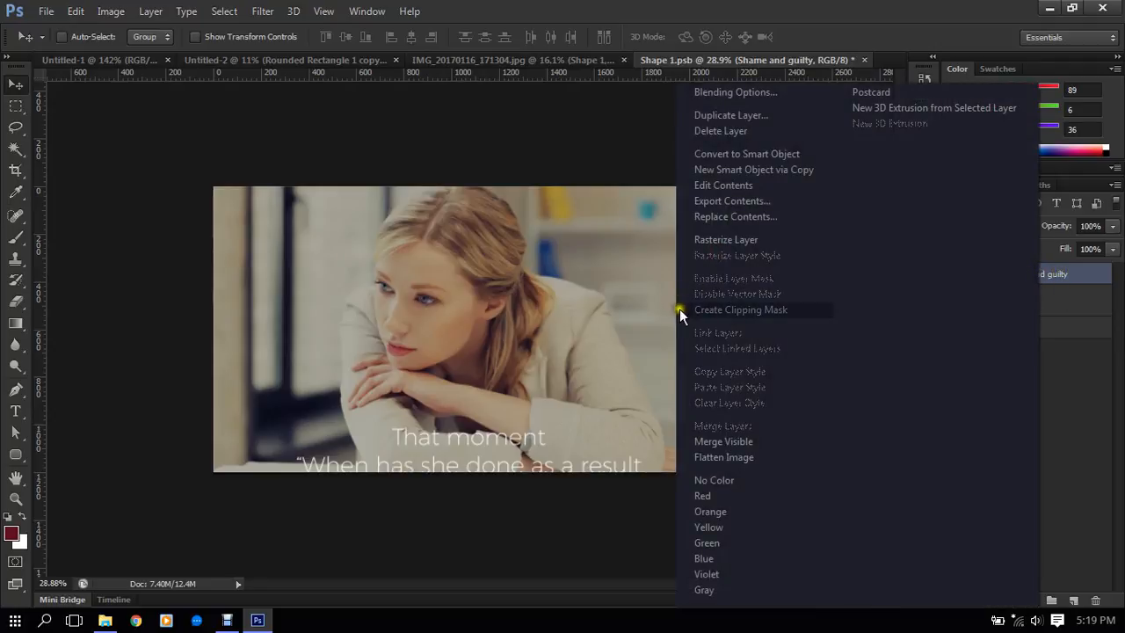
left_click(1095, 275)
right_click(1044, 274)
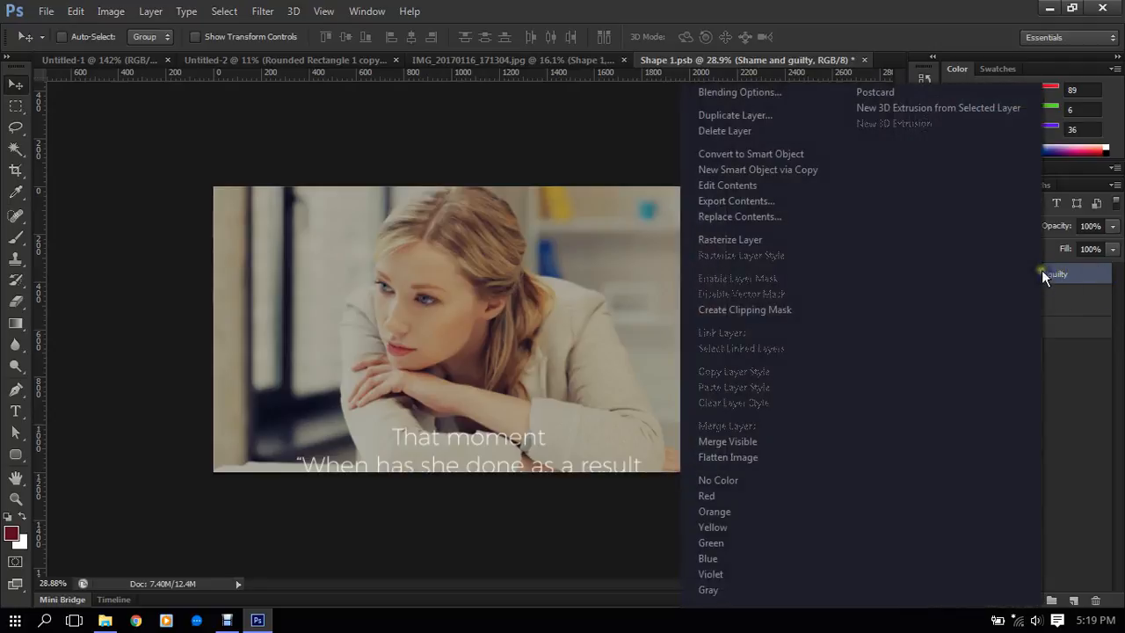
left_click(762, 310)
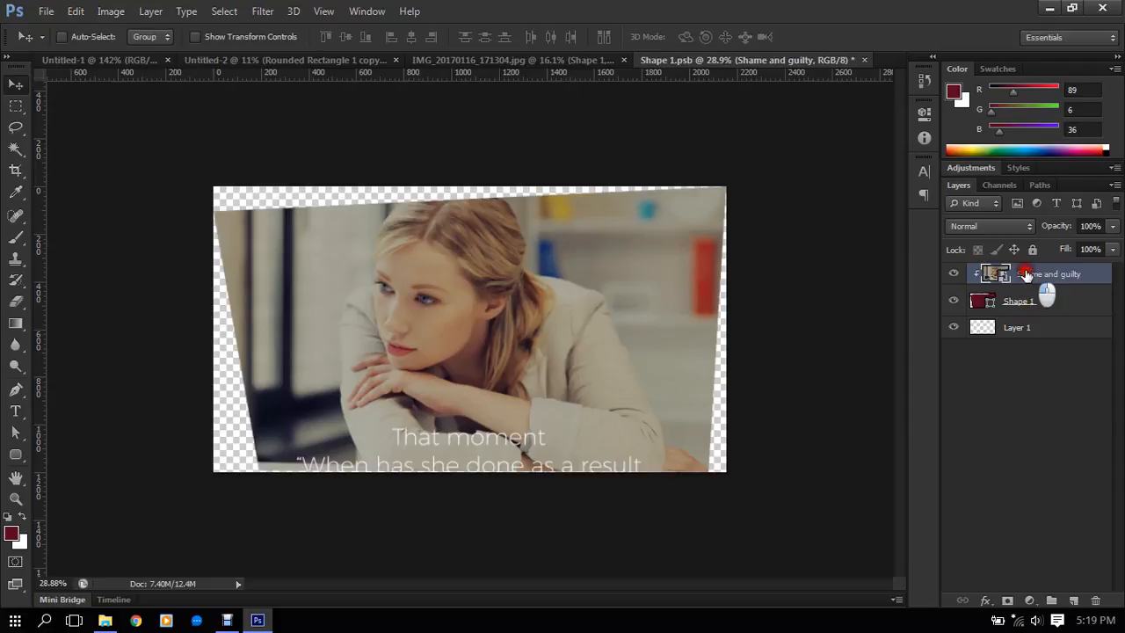
left_click(1035, 302)
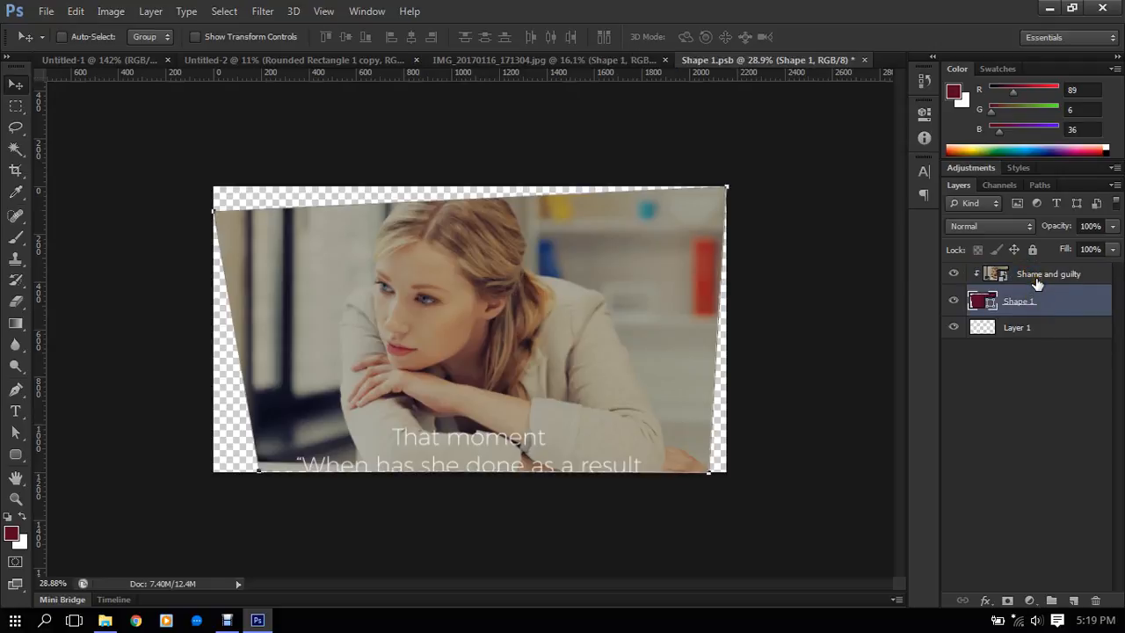
left_click(1037, 279)
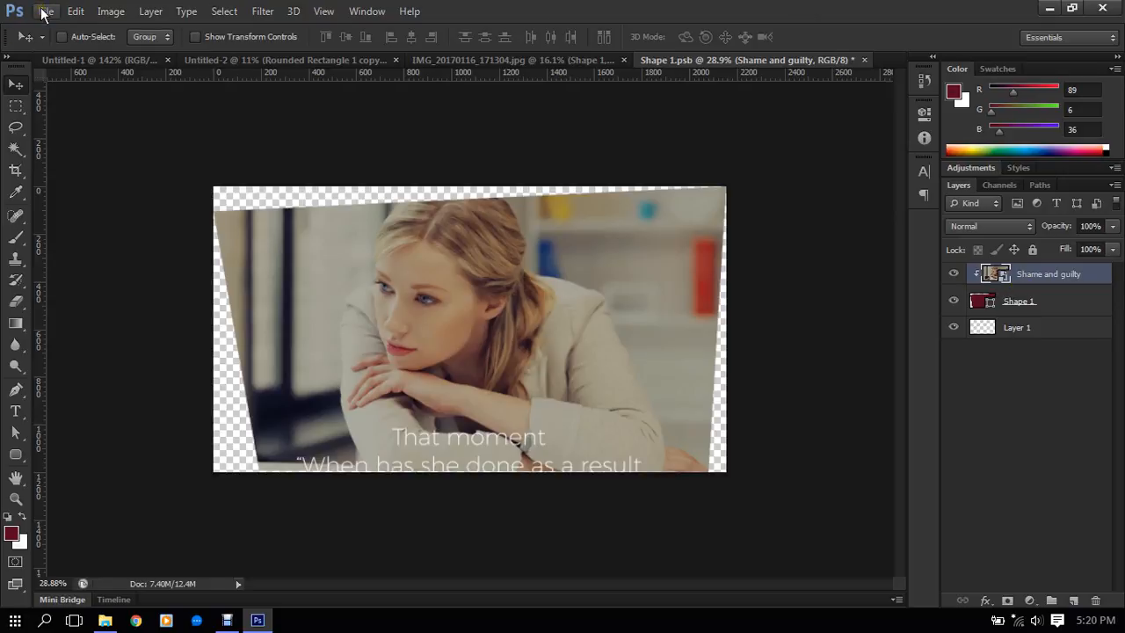
left_click(1068, 301)
left_click(1068, 283)
left_click(1048, 295)
left_click(1051, 276)
left_click(1059, 303)
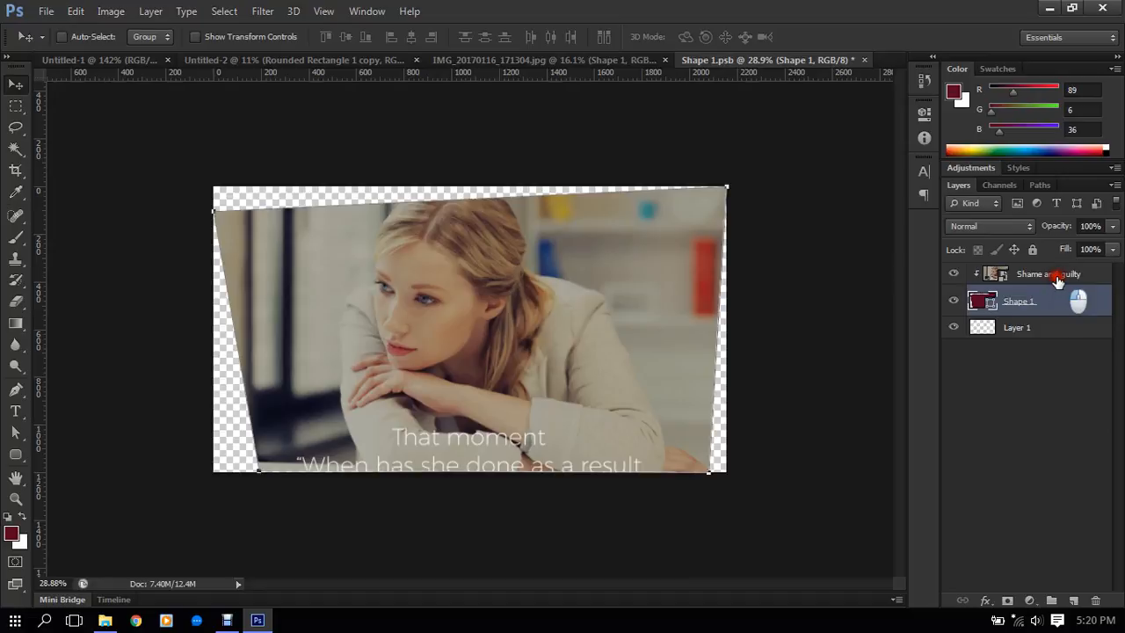
left_click(1060, 278)
- Release the Shame and guilty layer's clipping mask and clip the layer to Shape 1 again
right_click(1064, 278)
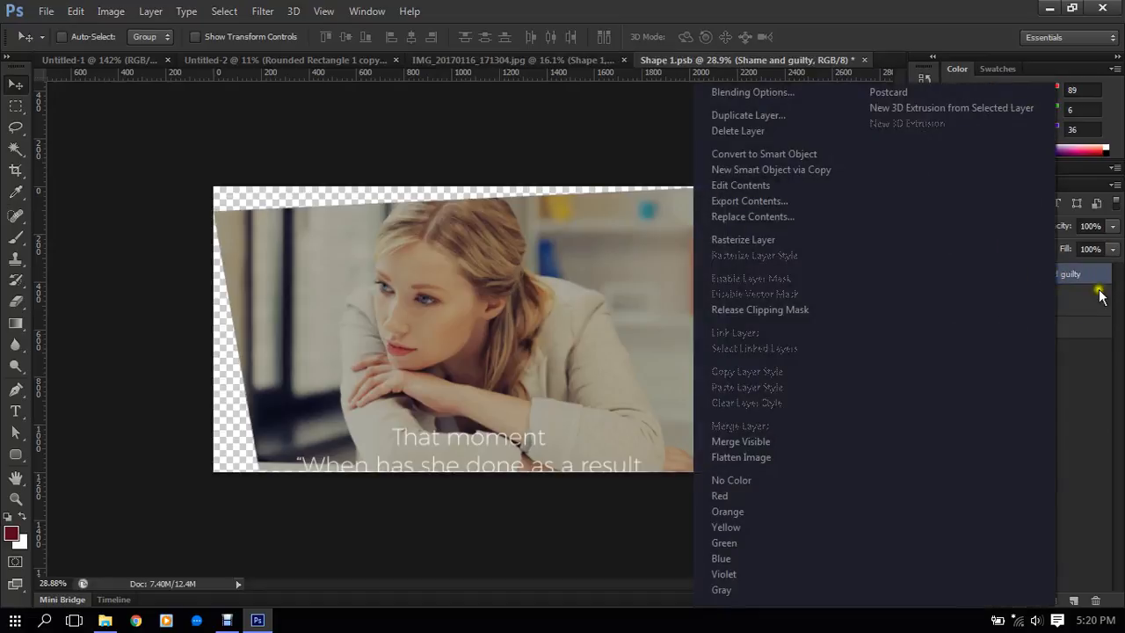
left_click(1097, 283)
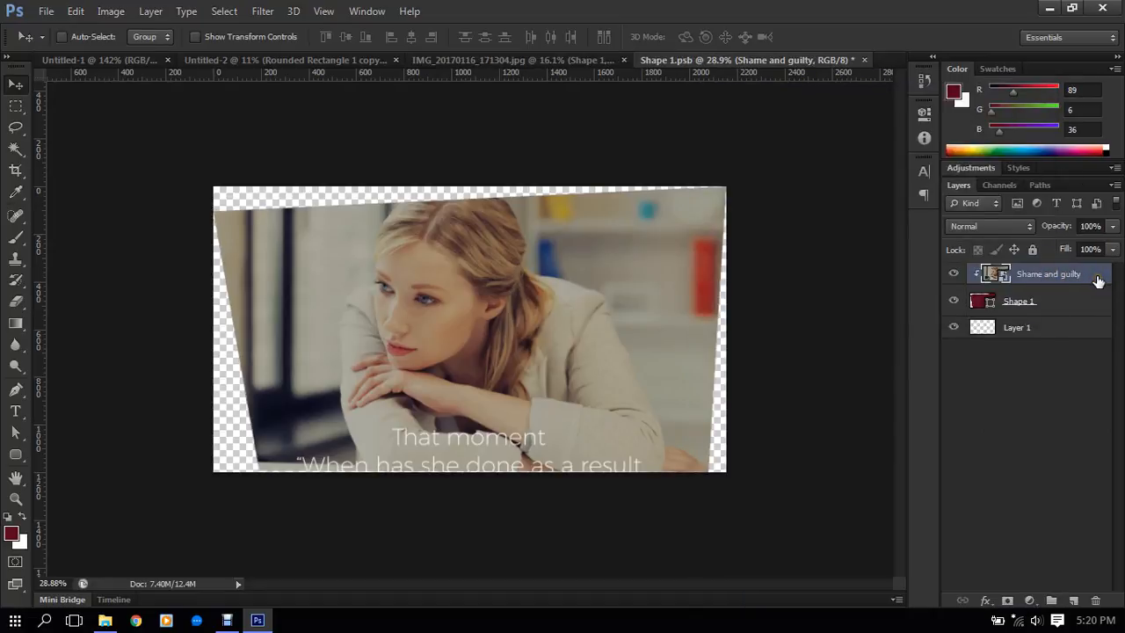
left_click(1084, 279)
right_click(1081, 278)
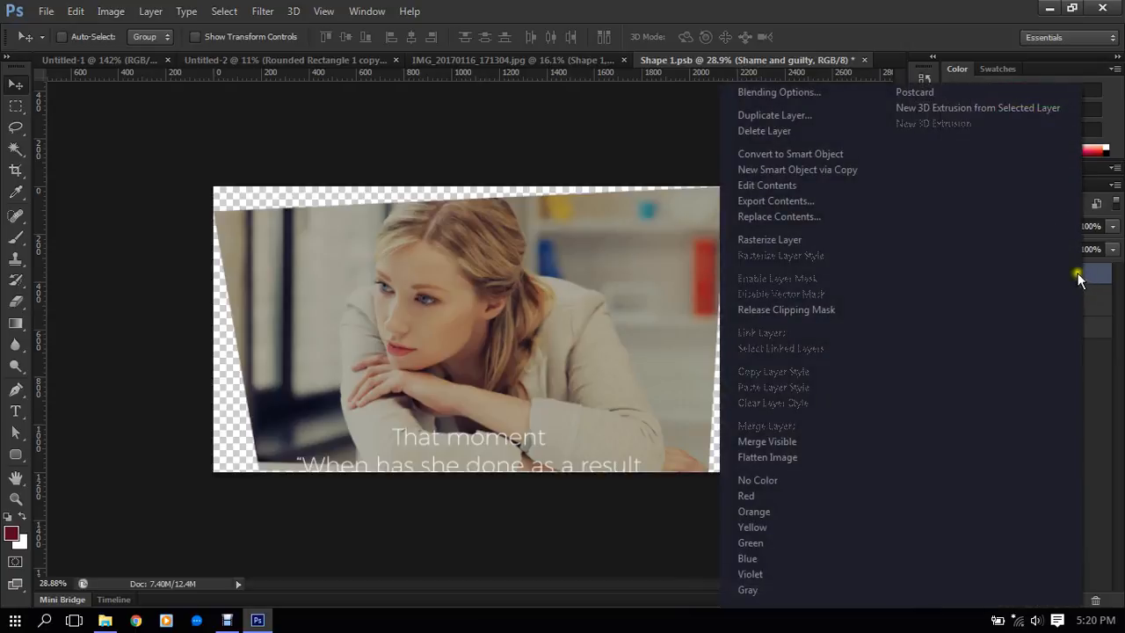
left_click(825, 309)
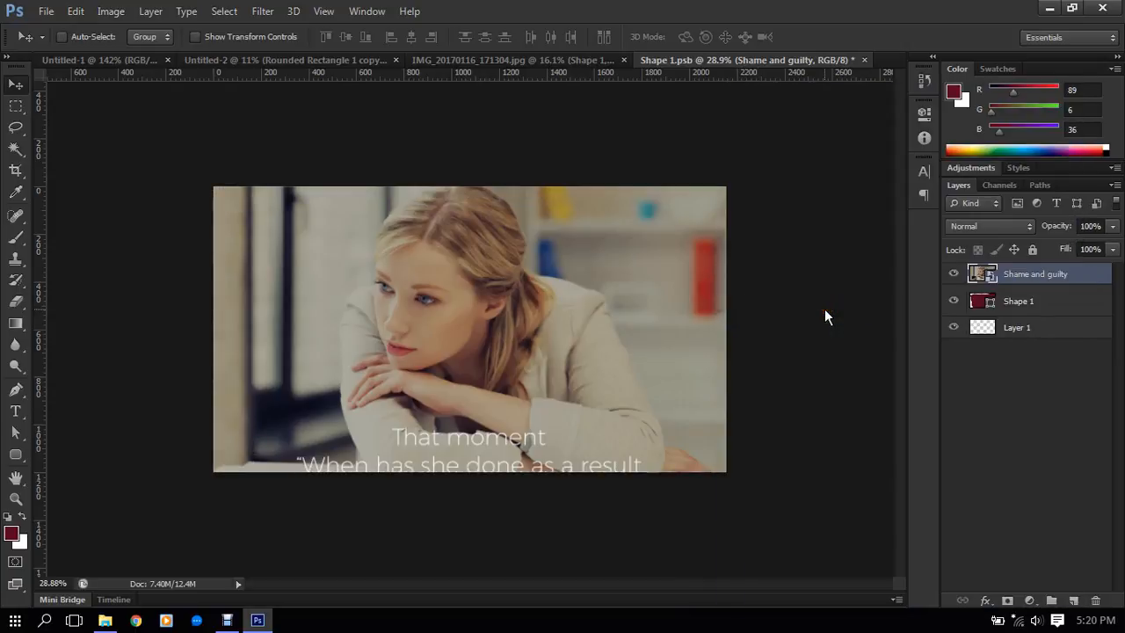
right_click(1042, 280)
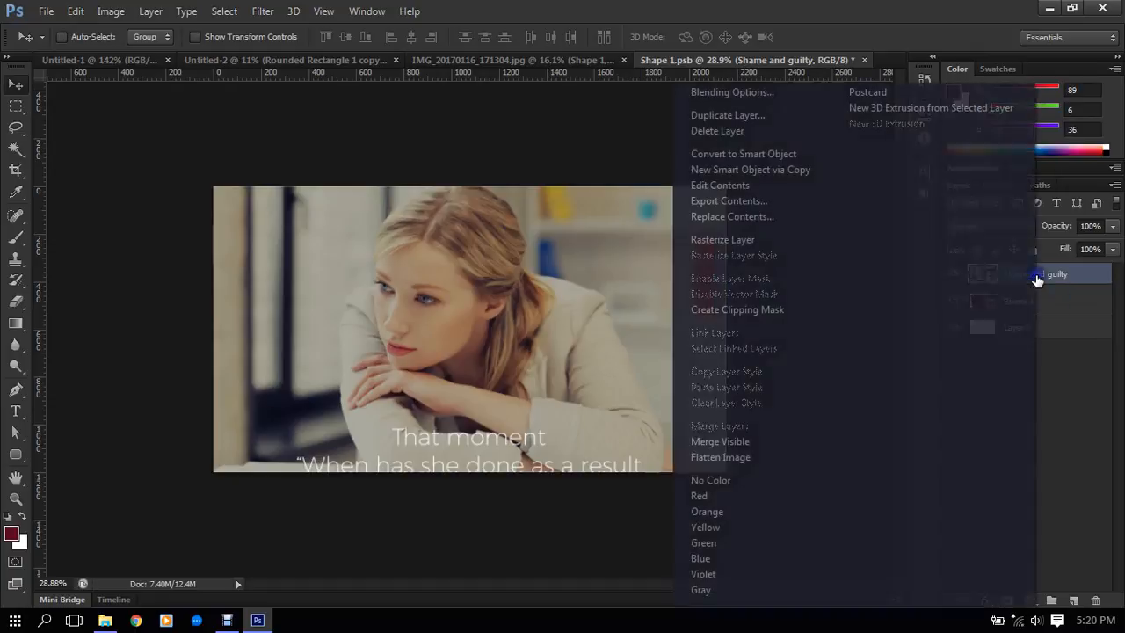
left_click(745, 310)
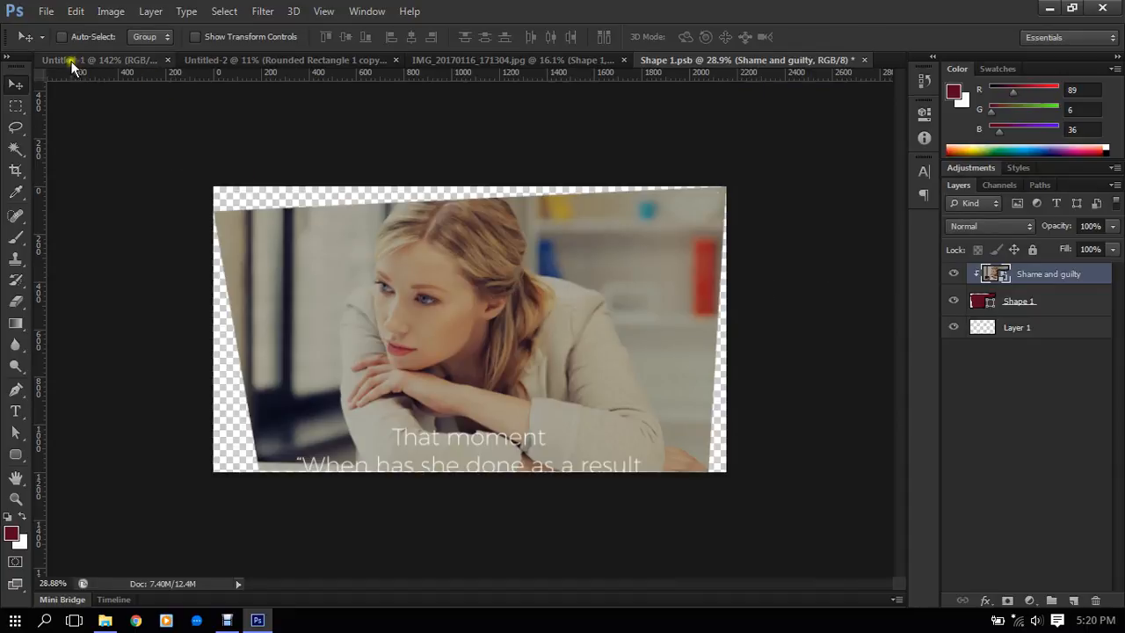
- Save the smart object's contents and close Shape 1.psb to update the laptop photo's display
left_click(36, 14)
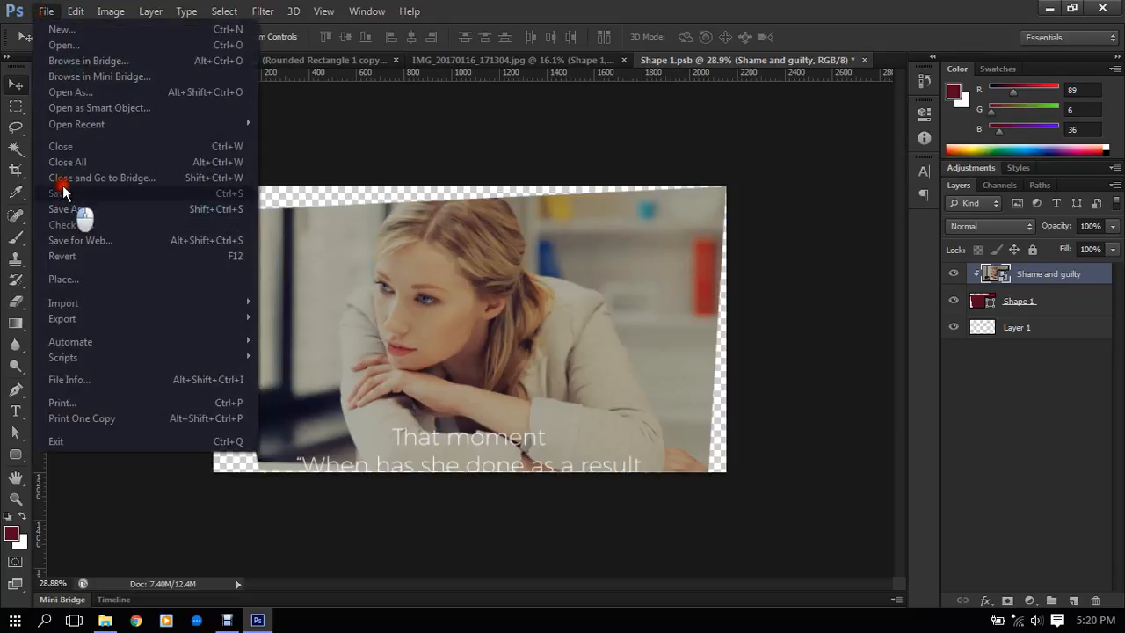
left_click(63, 191)
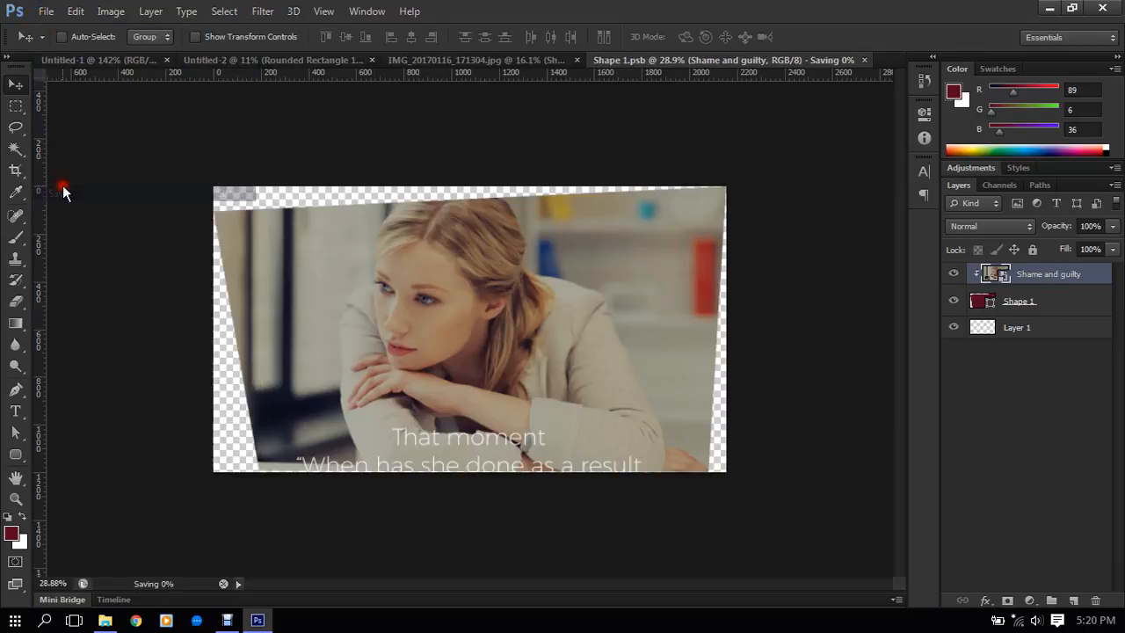
left_click(865, 60)
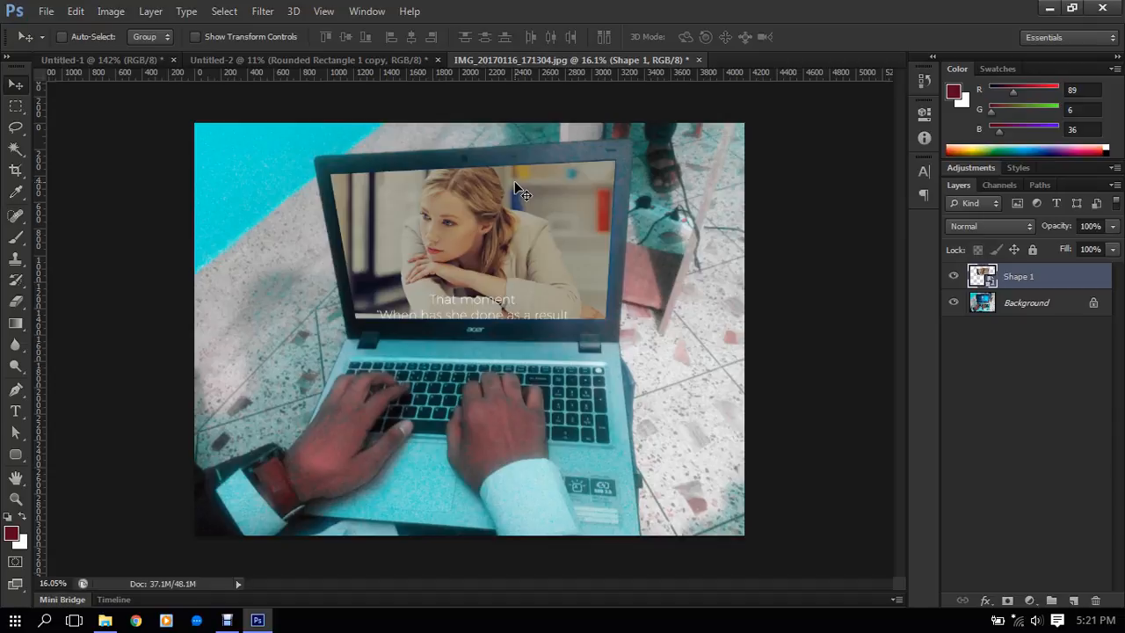
- Switch to the Untitled-2 document with the tablet mockup
left_click(292, 61)
scroll(457, 274, "up", 2)
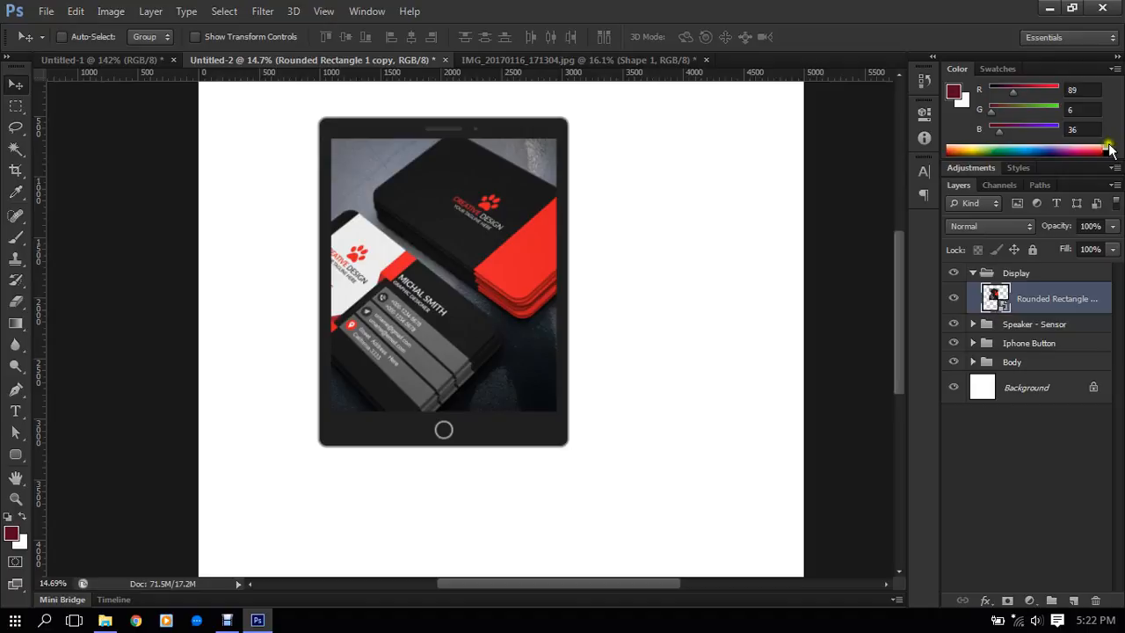
- Open the tablet display's smart object contents and delete the business card image layer, Layer 2
double_click(1000, 304)
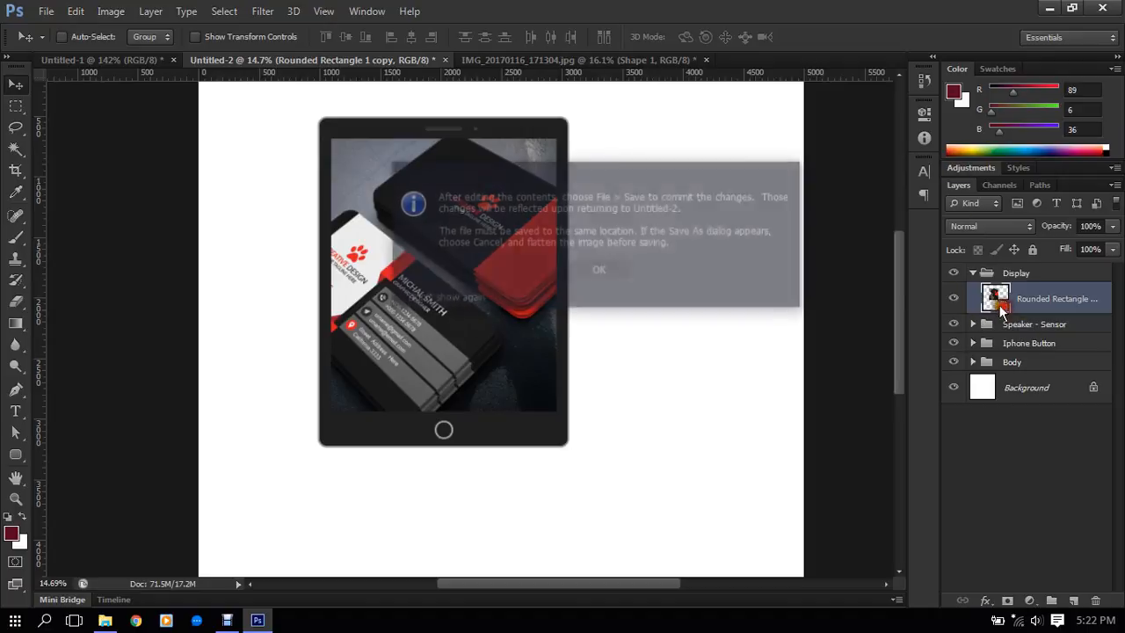
left_click(626, 277)
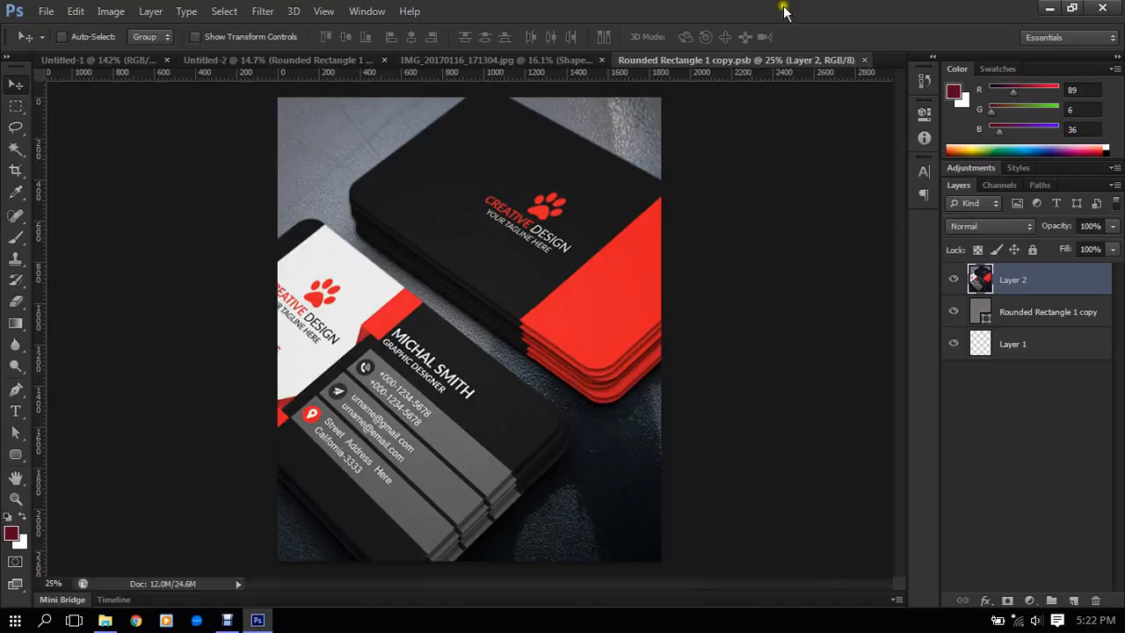
key("Delete")
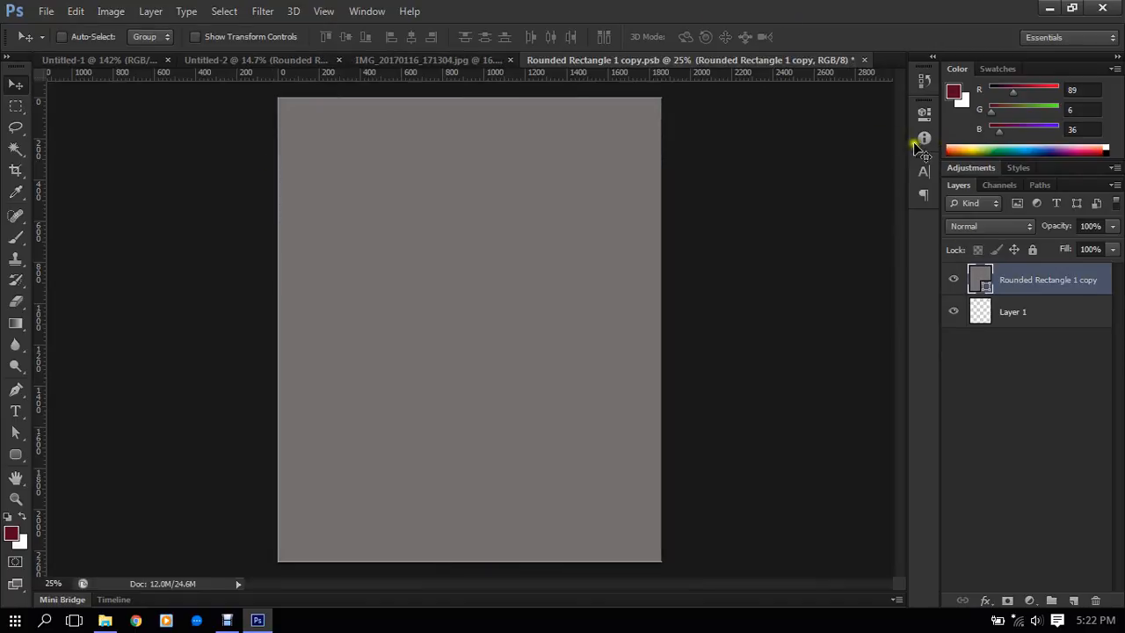
- Try placing the women-and-guilt image above the Rounded Rectangle 1 copy layer, and delete the placed layer
scroll(807, 158, "down", 2)
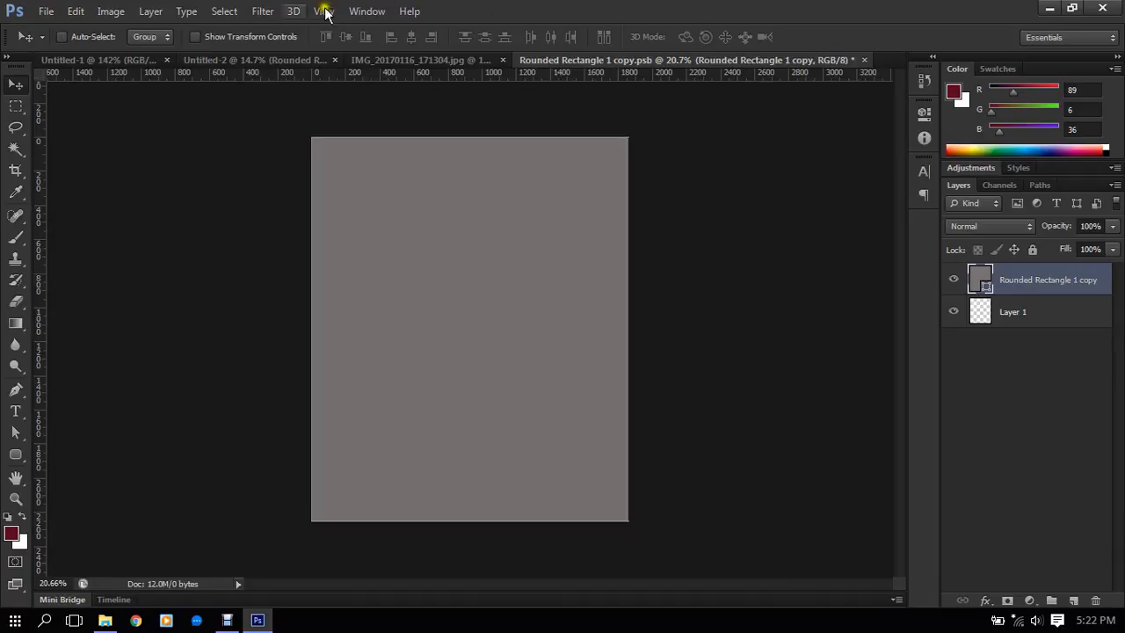
left_click(46, 12)
left_click(68, 280)
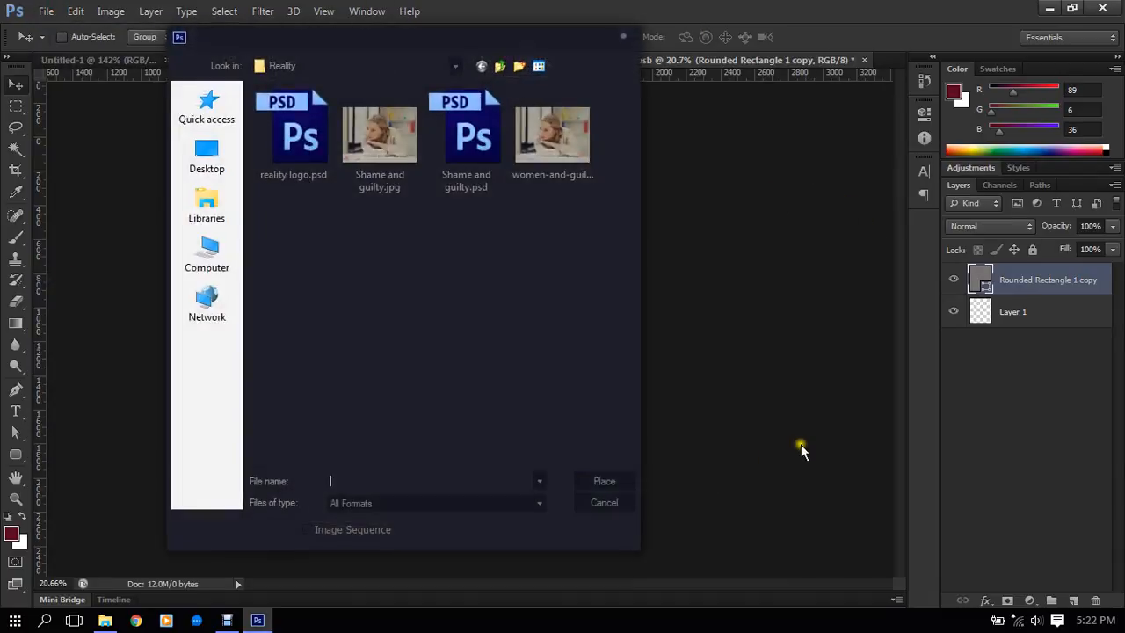
double_click(587, 167)
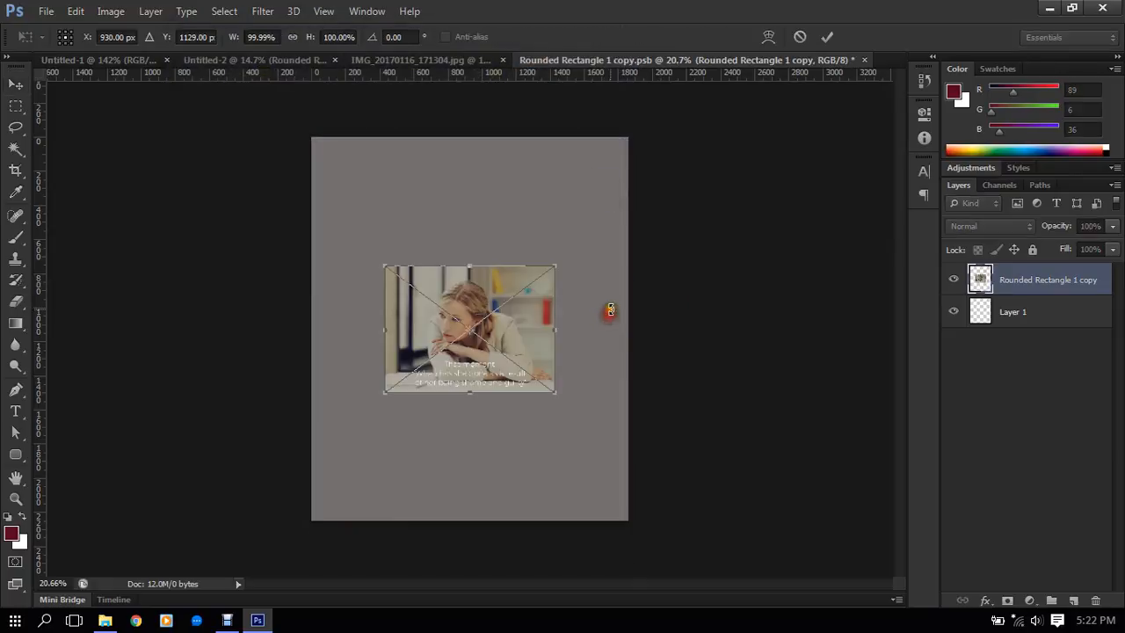
scroll(531, 329, "down", 2)
left_click_drag(540, 382, 541, 383)
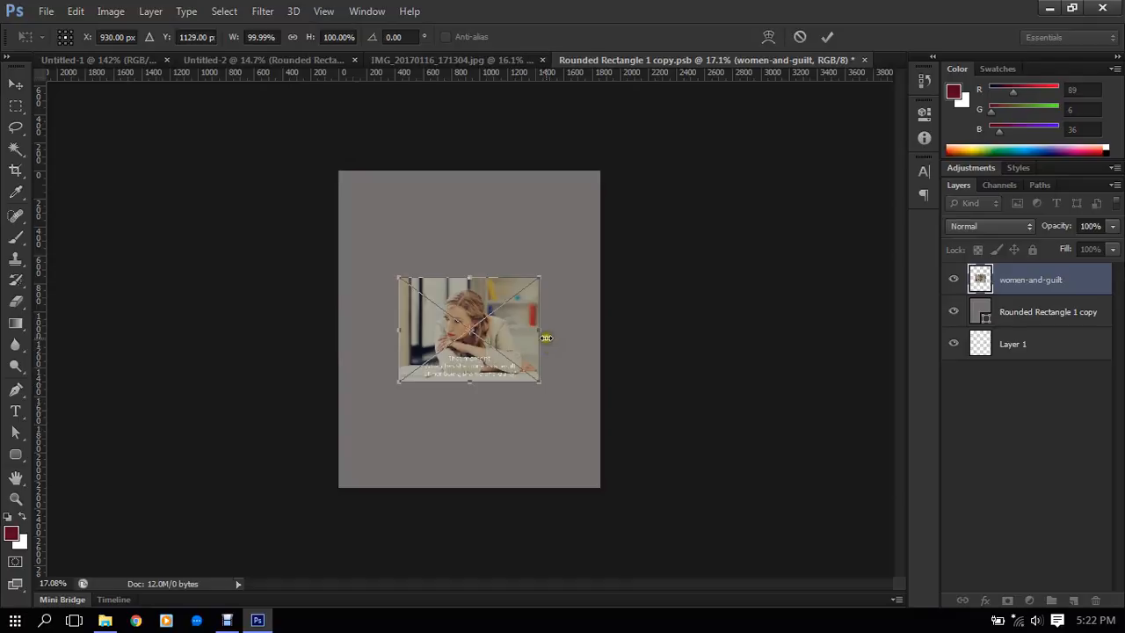
double_click(513, 318)
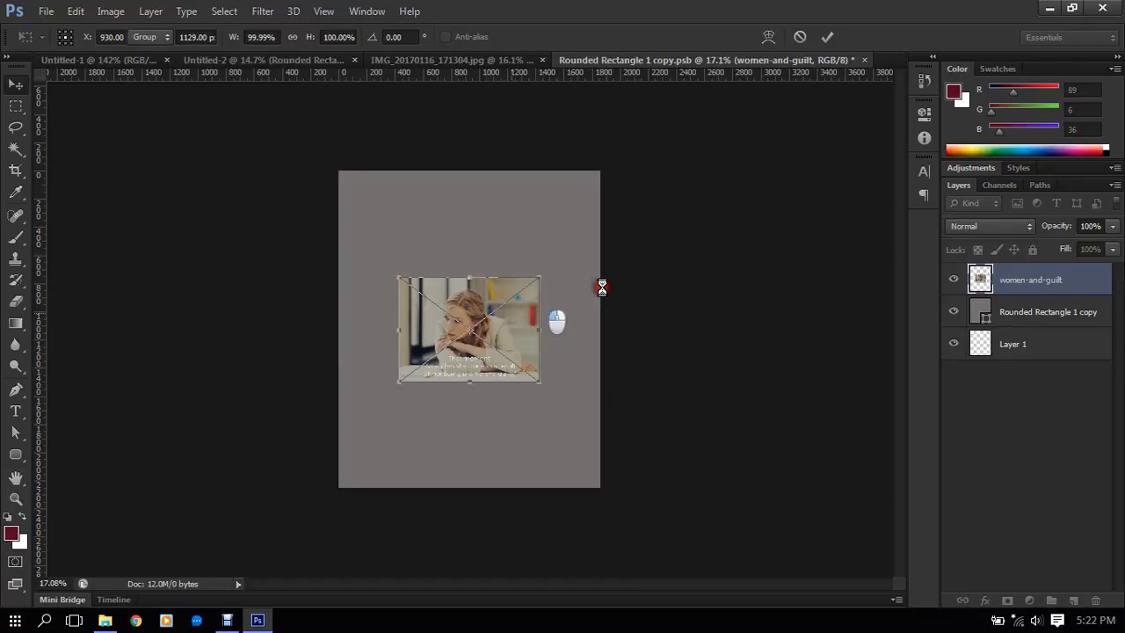
key("Delete")
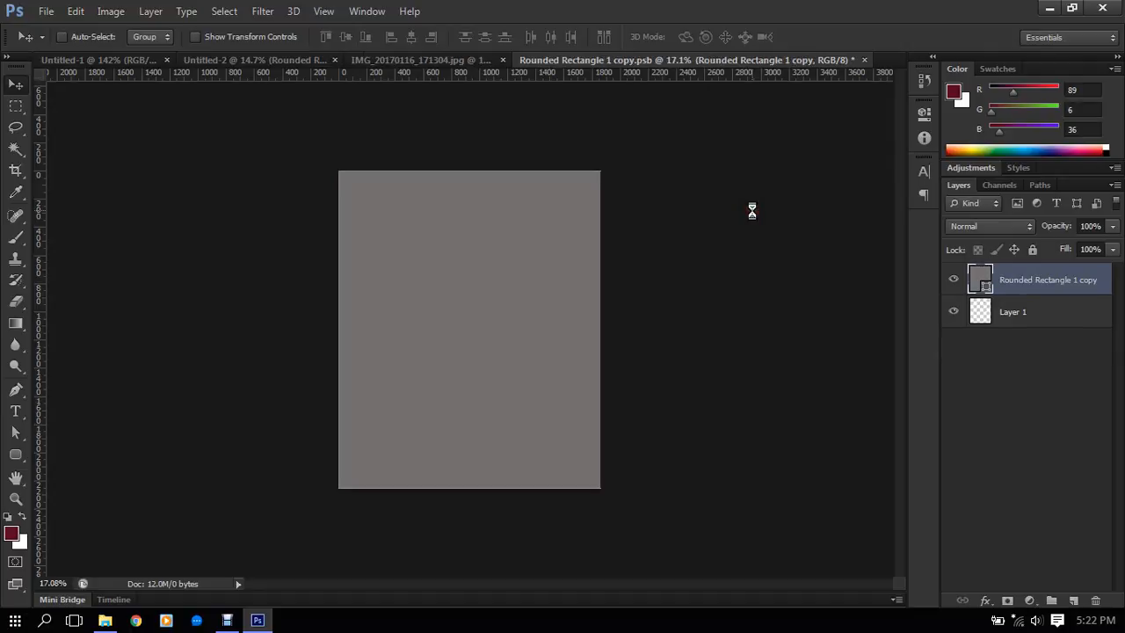
- Switch to IMG_20170116_171304.jpg, select the entire canvas on the Background layer with a rectangular marquee and copy it
left_click(404, 66)
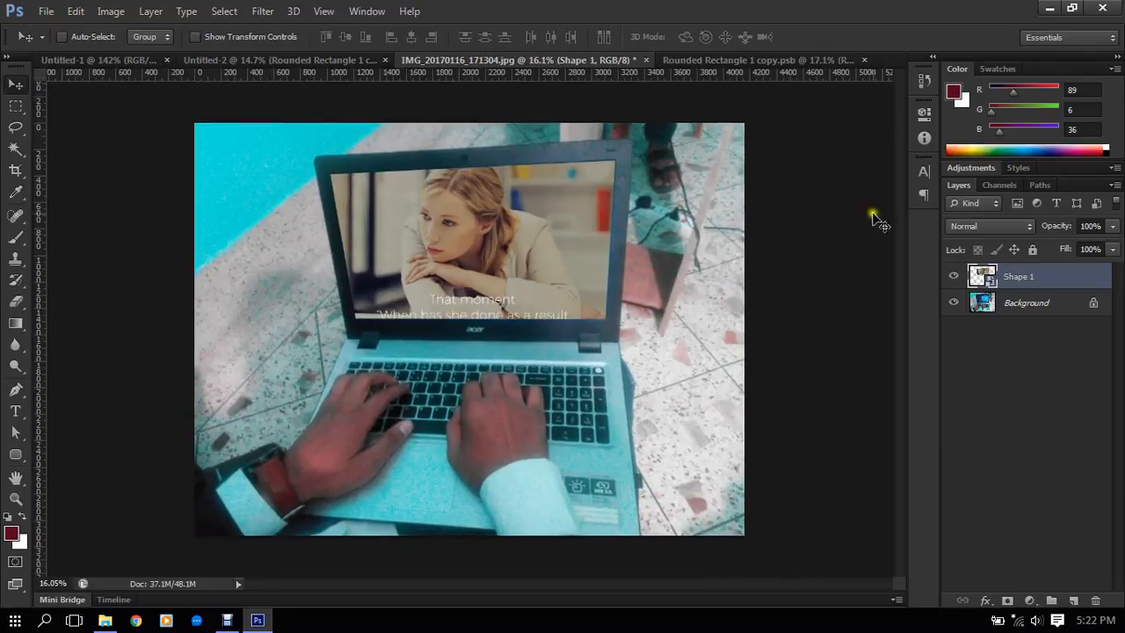
left_click(989, 303)
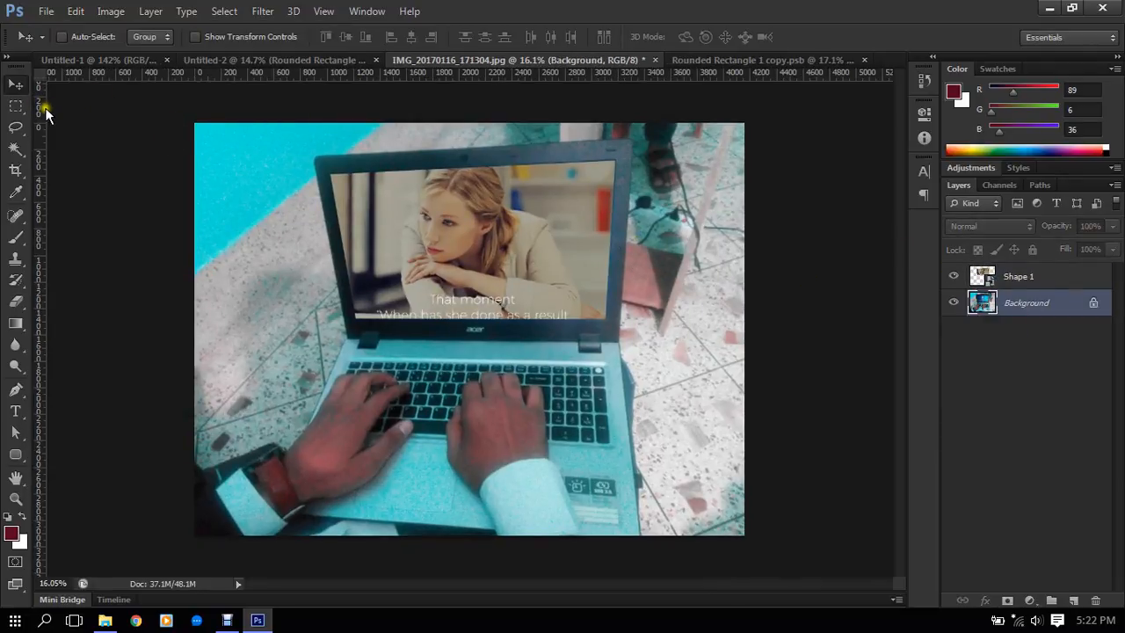
left_click(16, 106)
left_click_drag(195, 124, 816, 576)
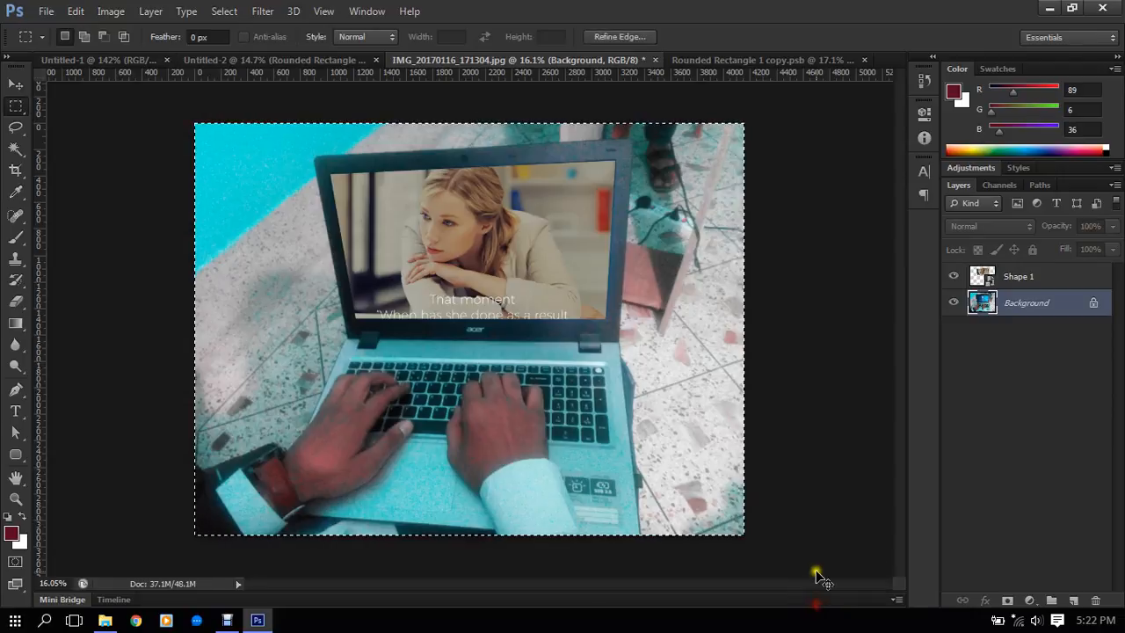
- Try pasting the copied laptop Background into Rounded Rectangle 1 copy.psb, and undo the paste
left_click(714, 61)
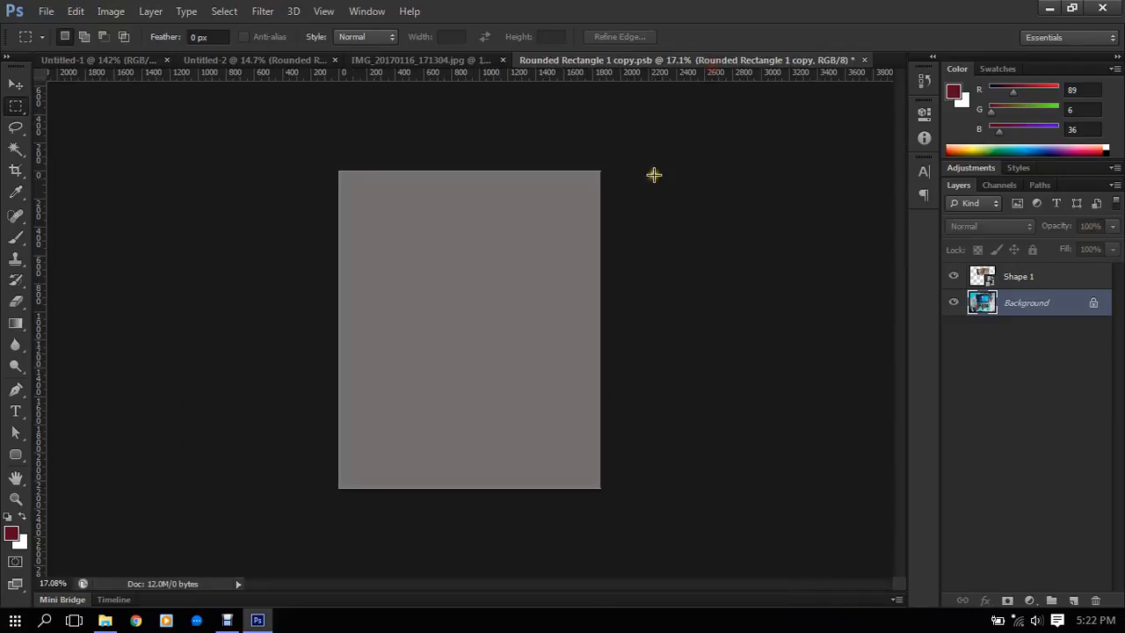
key("ctrl+v")
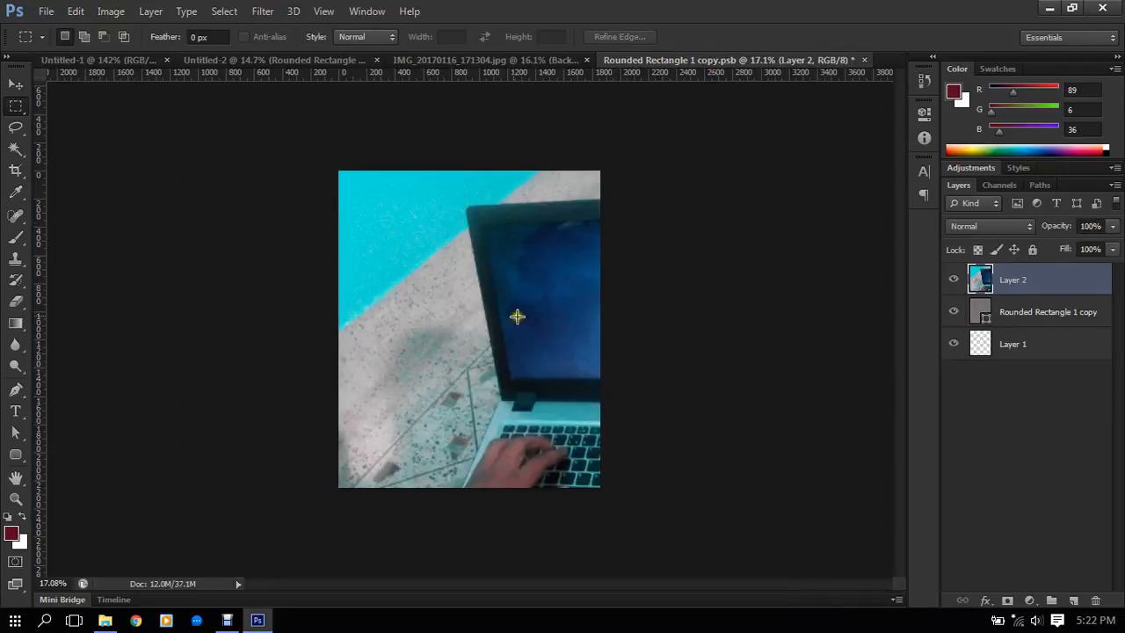
key("ctrl+z")
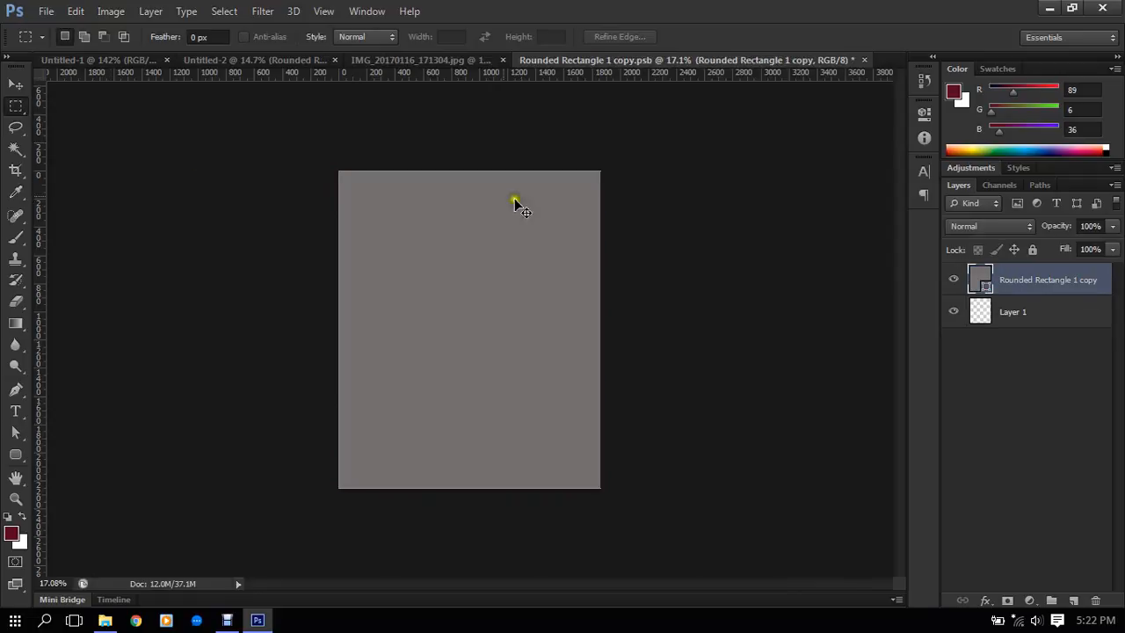
- Merge Shape 1 with the Background in the laptop photo, and copy the merged image into Rounded Rectangle 1 copy.psb
left_click(443, 58)
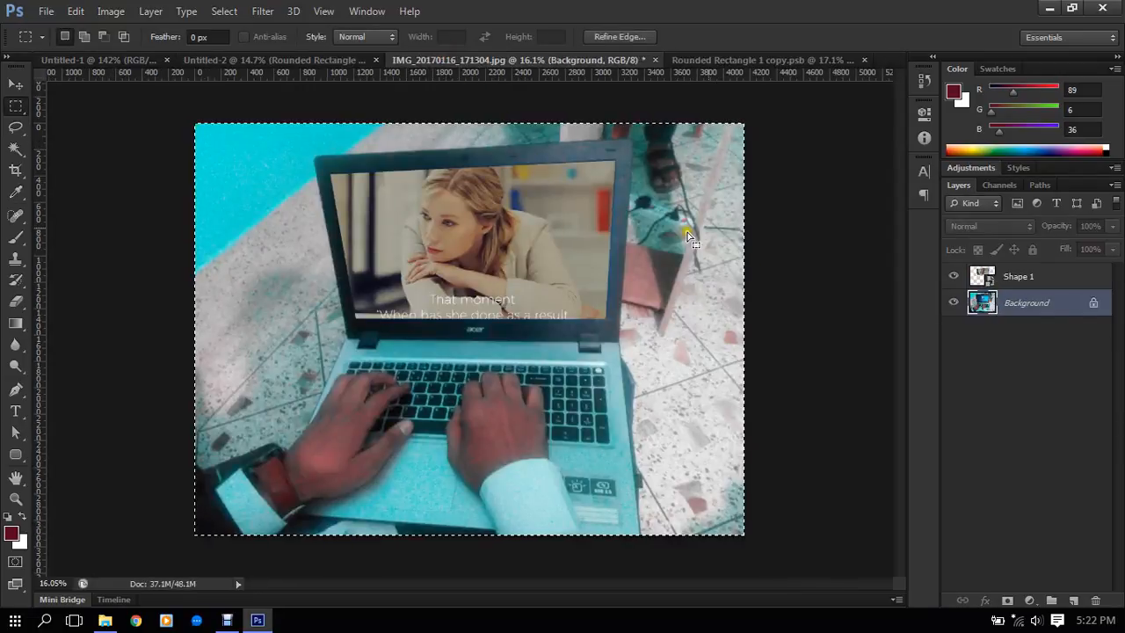
left_click(1053, 280, "shift")
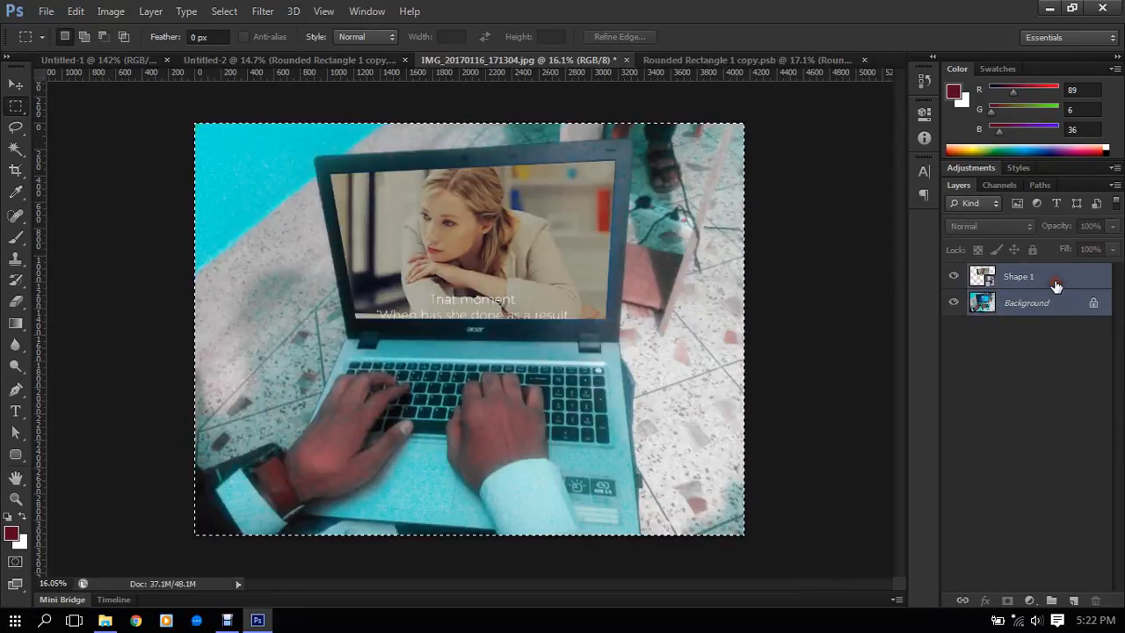
key("ctrl+e")
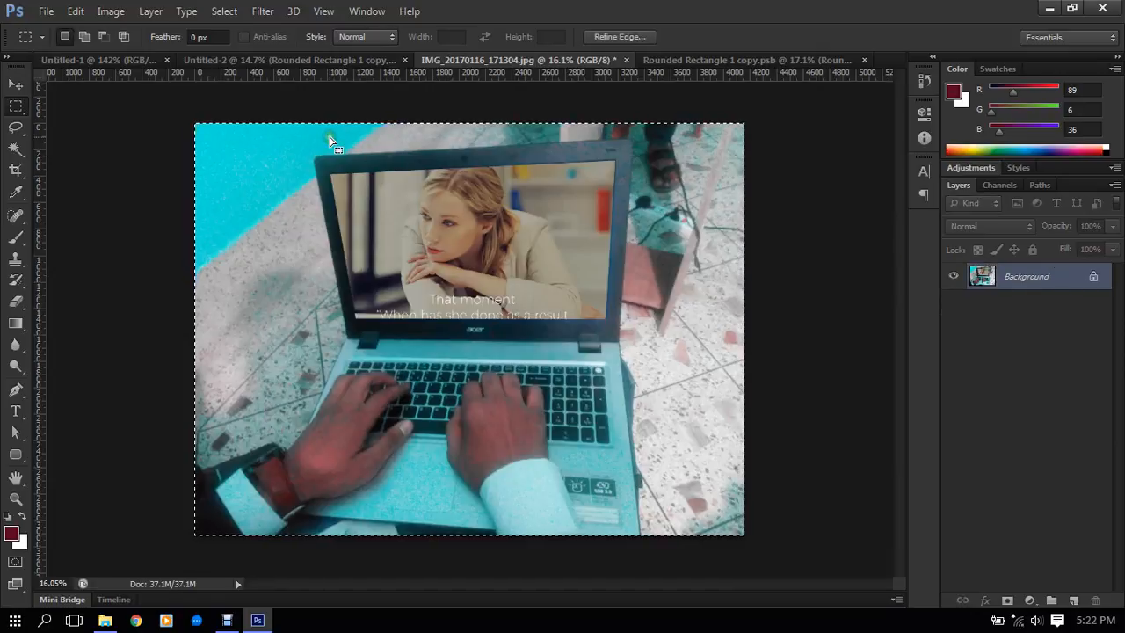
left_click(753, 60)
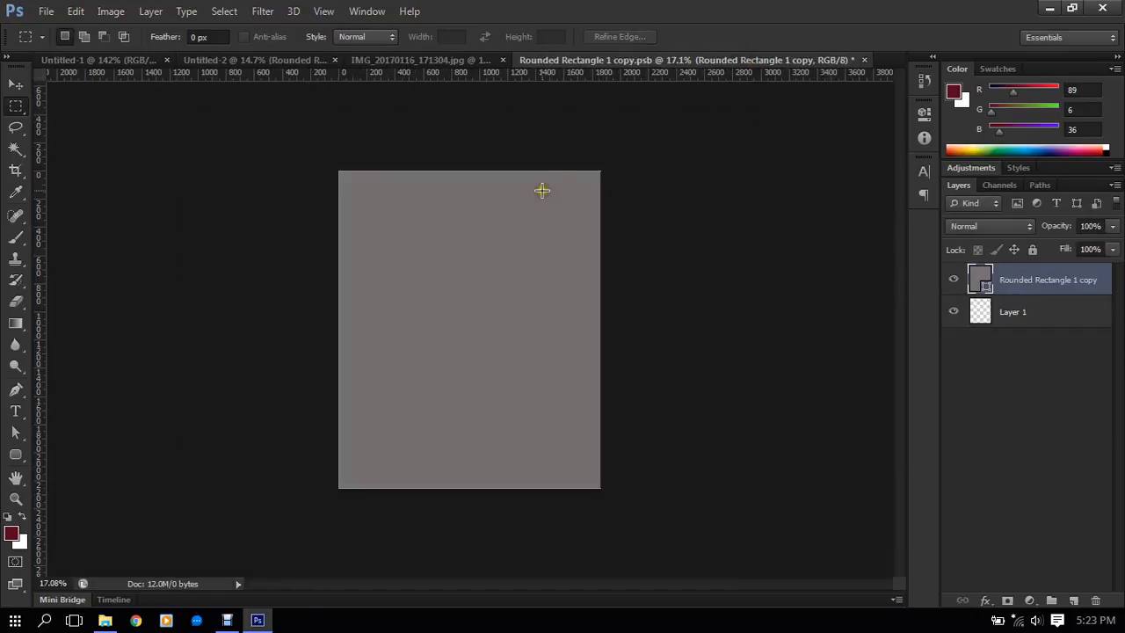
key("ctrl+v")
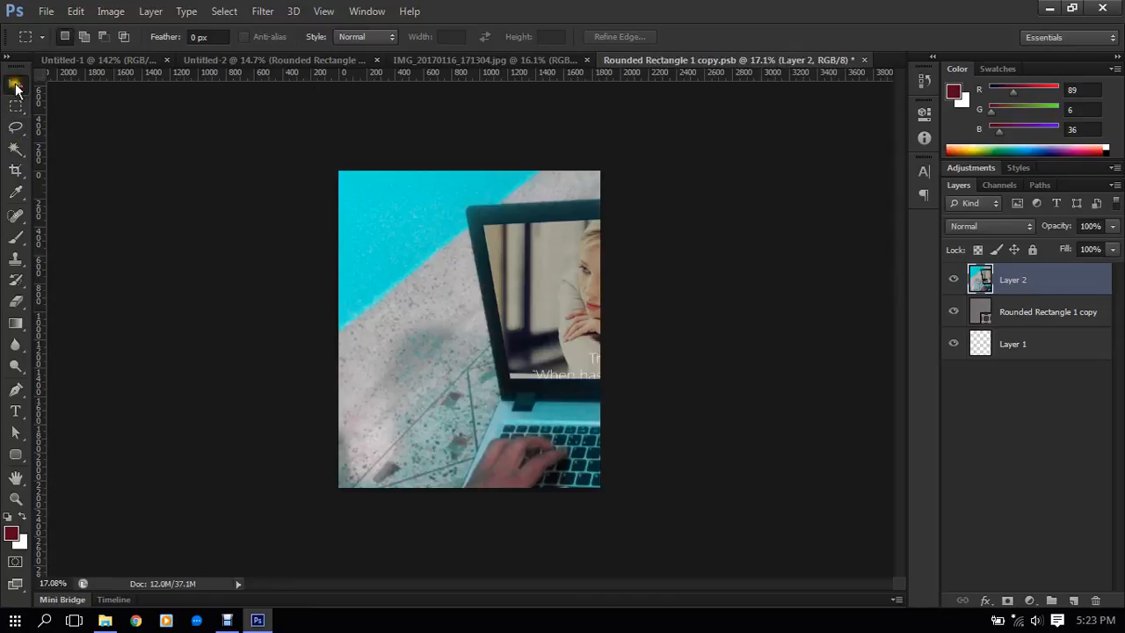
- Scale the pasted laptop photo proportionally to about 77% and centre it over the canvas so the laptop fills the display area
left_click(16, 84)
left_click(261, 38)
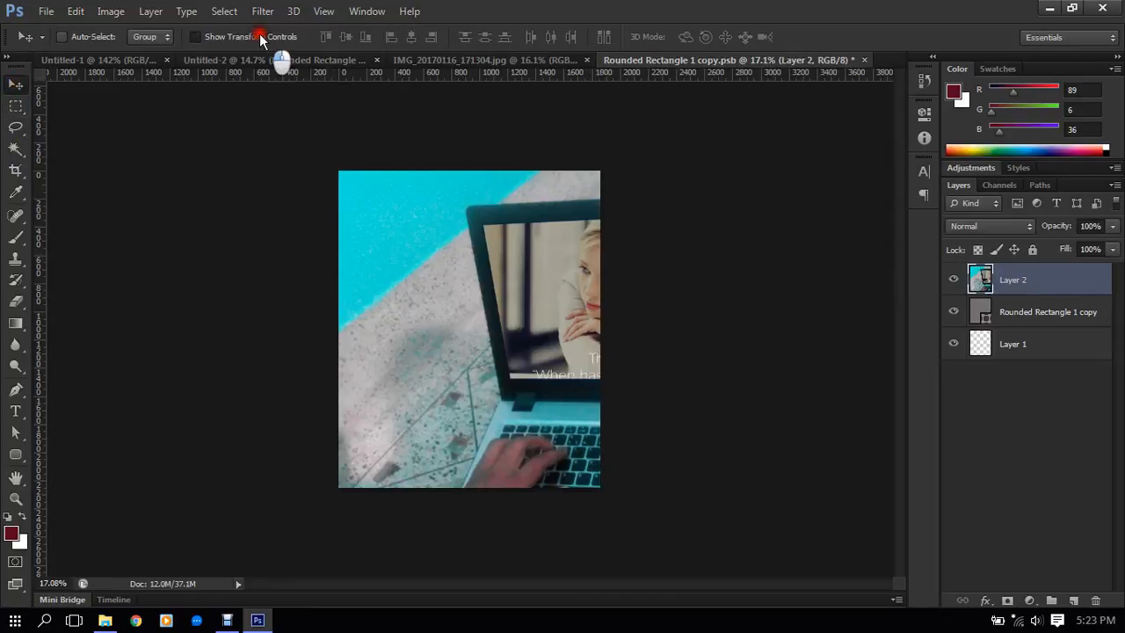
scroll(582, 341, "down", 4)
left_click(686, 463)
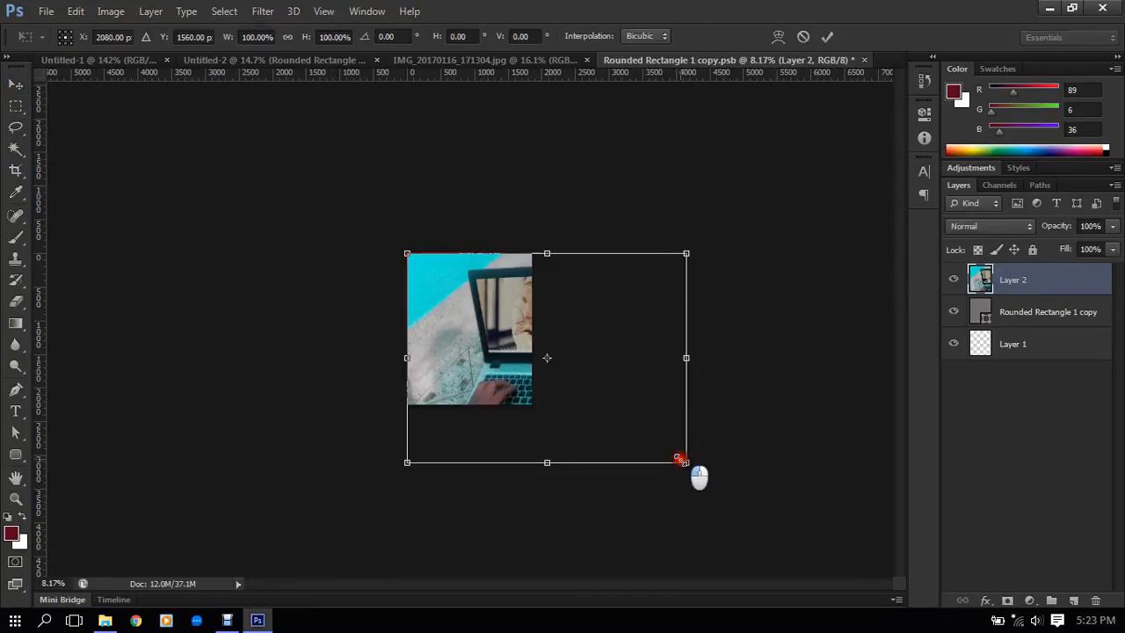
left_click_drag(686, 462, 550, 409)
left_click_drag(528, 350, 510, 365)
left_click_drag(560, 396, 577, 432)
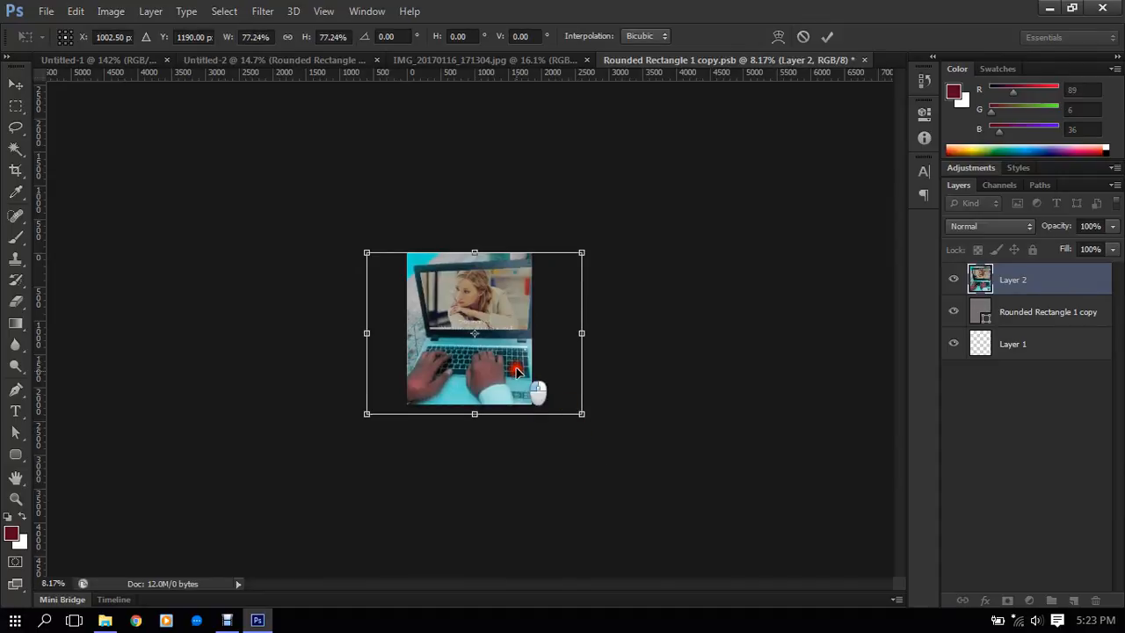
left_click_drag(515, 371, 513, 374)
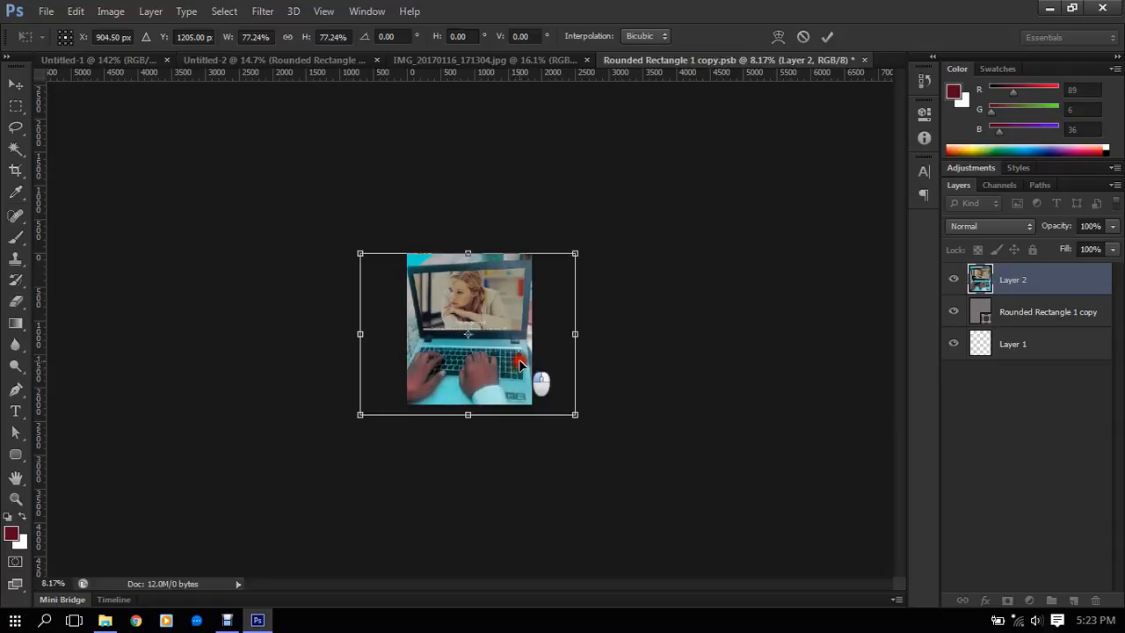
key("Return")
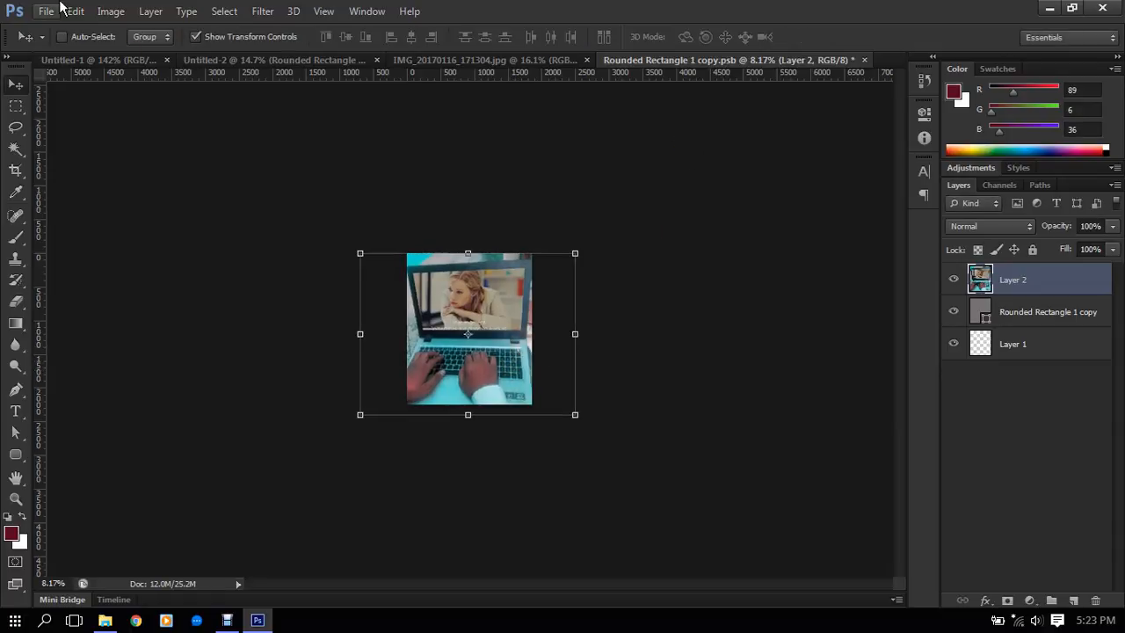
- Save the smart object's contents and close Rounded Rectangle 1 copy.psb
left_click(45, 10)
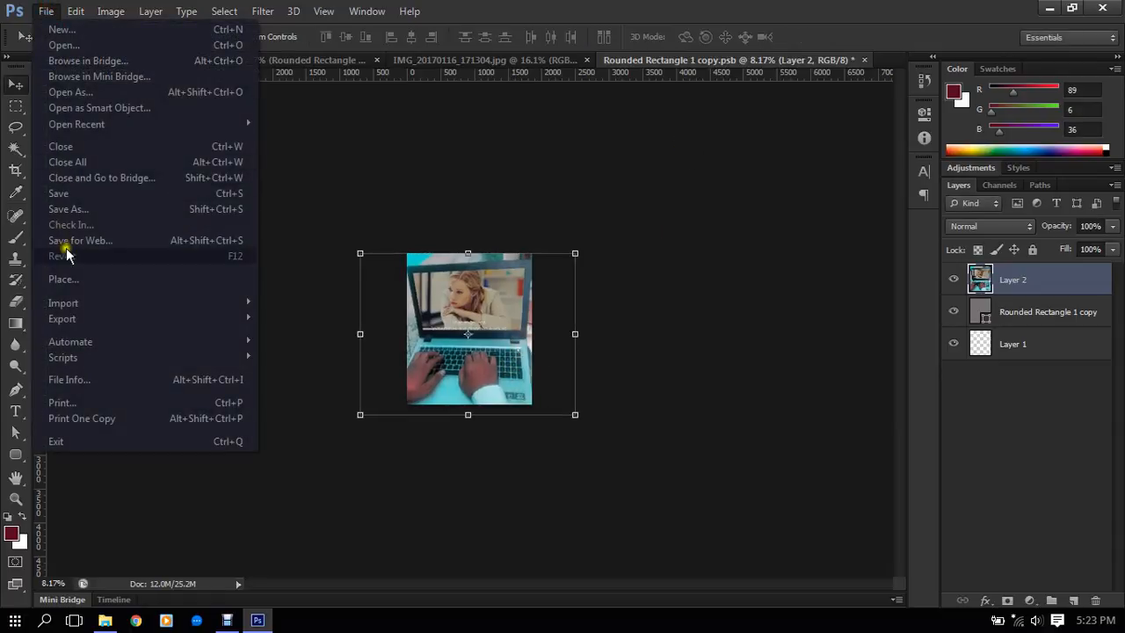
left_click(81, 200)
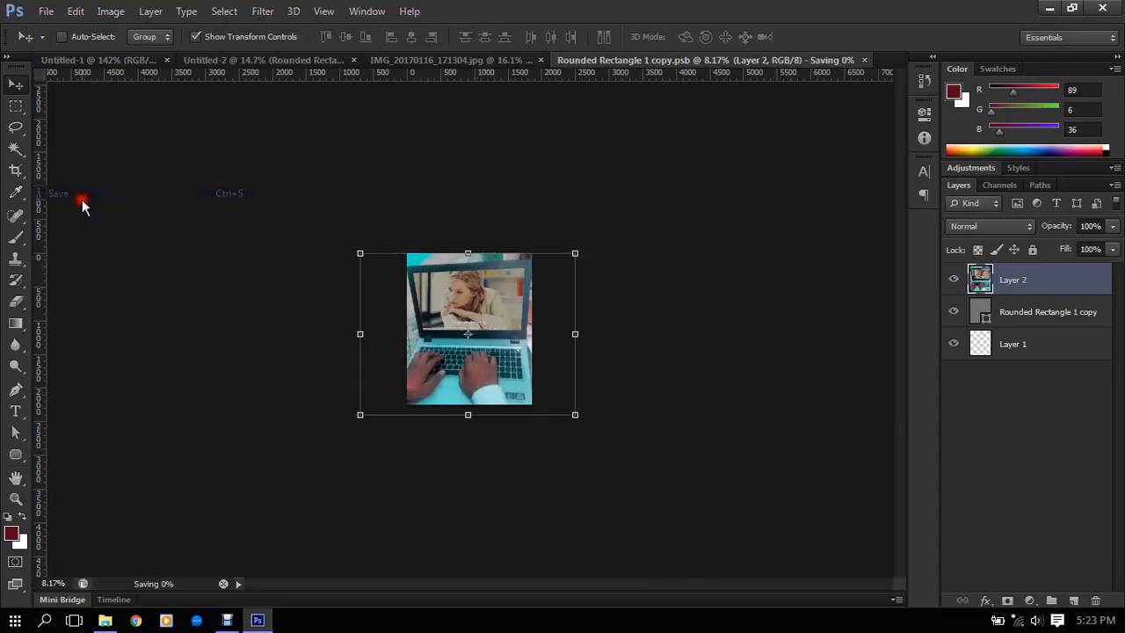
left_click(867, 61)
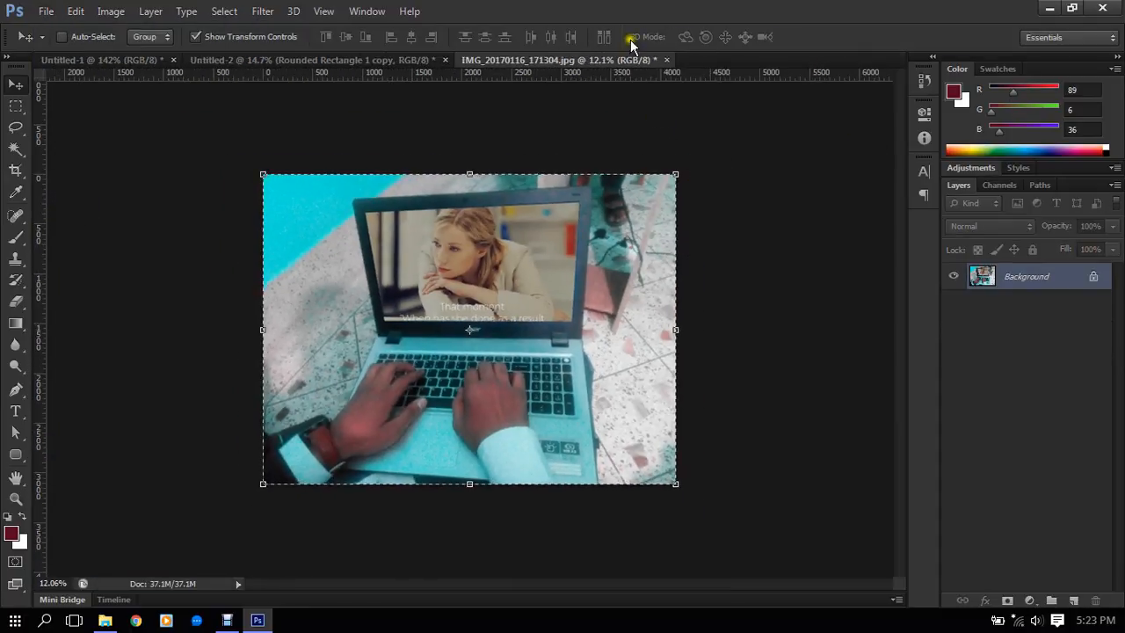
- Switch to the Untitled-2 tablet mockup and turn off the transform controls to view the updated display
left_click(396, 59)
scroll(513, 229, "down", 3)
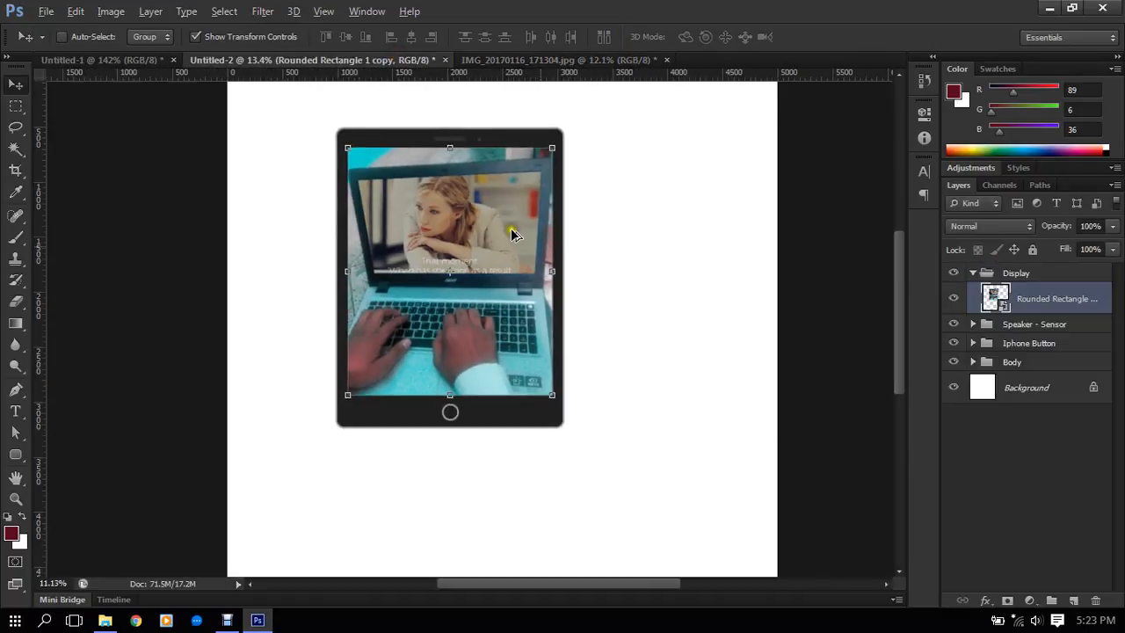
left_click(243, 30)
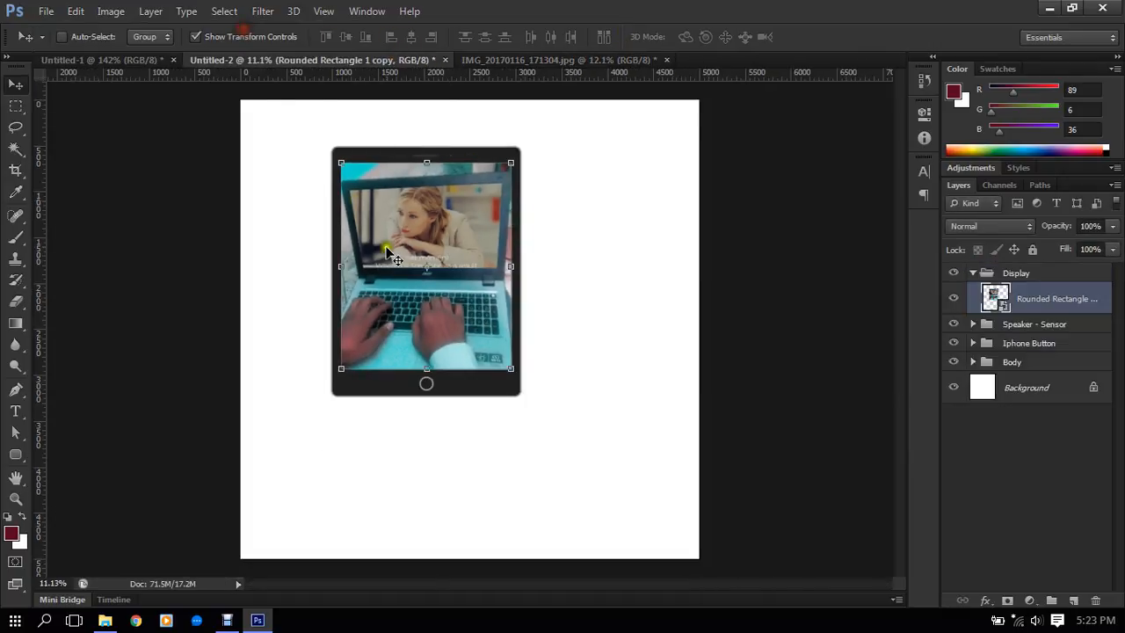
left_click(239, 36)
scroll(474, 380, "down", 2)
scroll(534, 382, "up", 2)
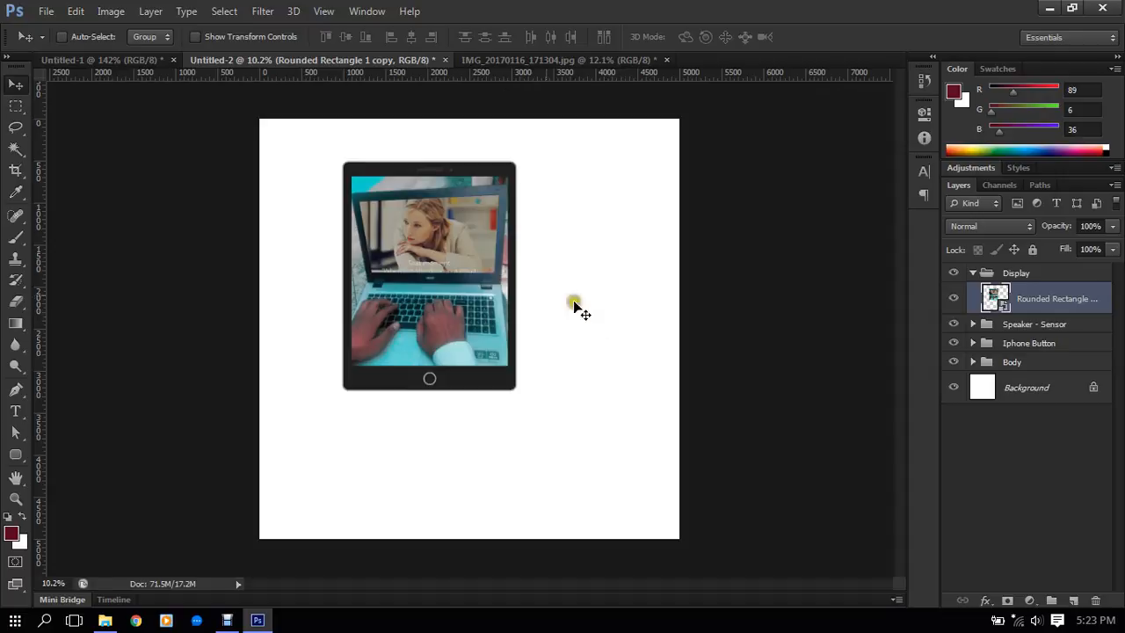
mouse_move(120, 620)
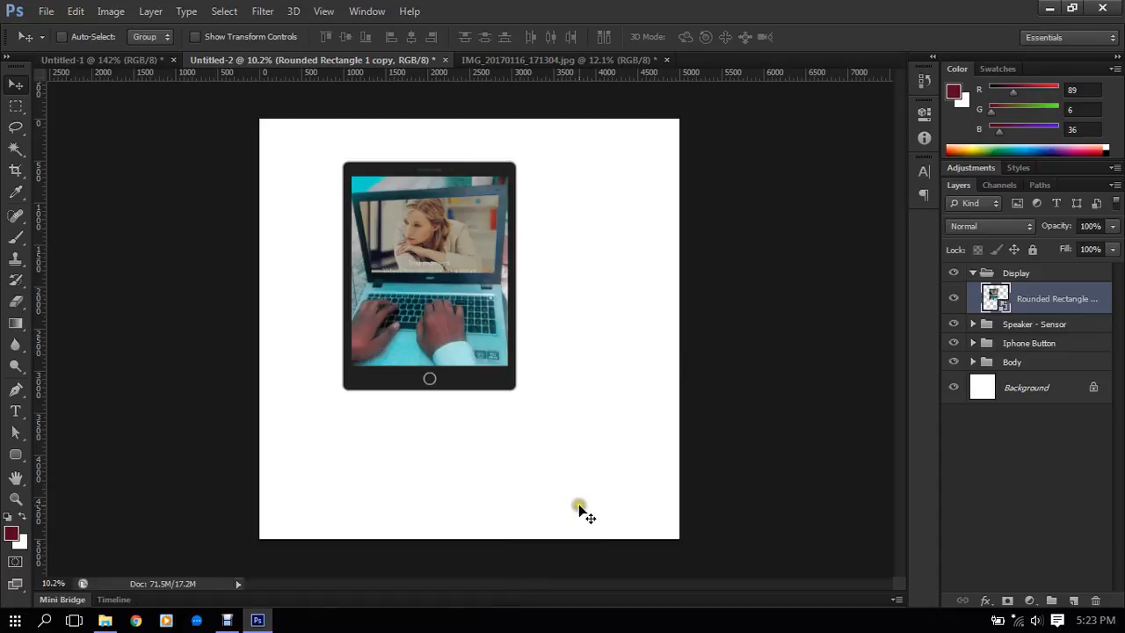
left_click(226, 621)
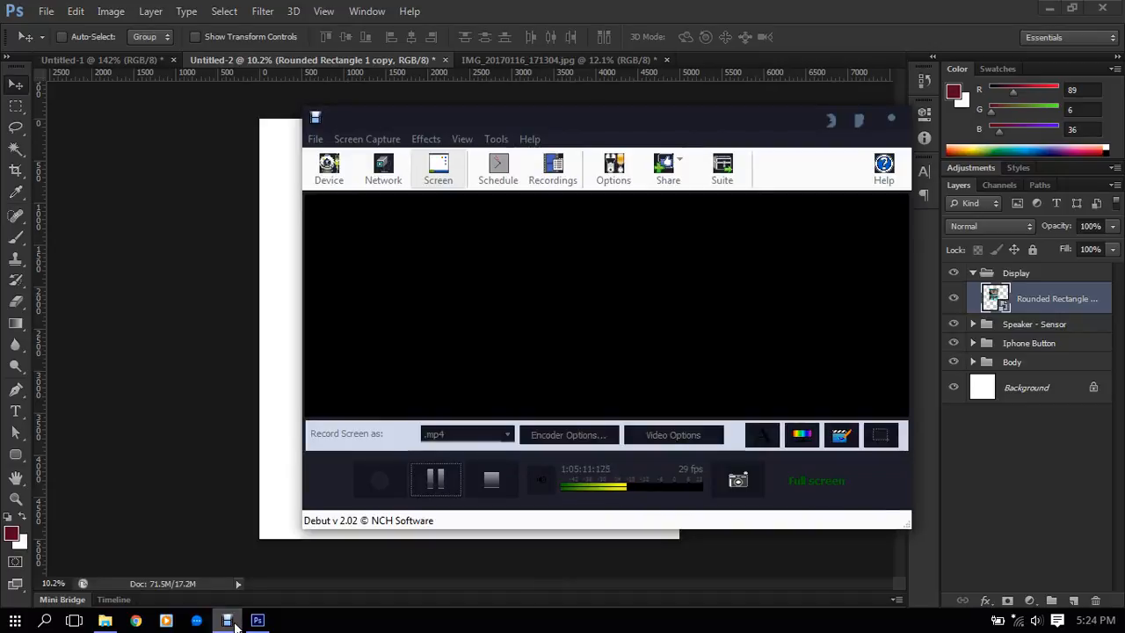
left_click(229, 621)
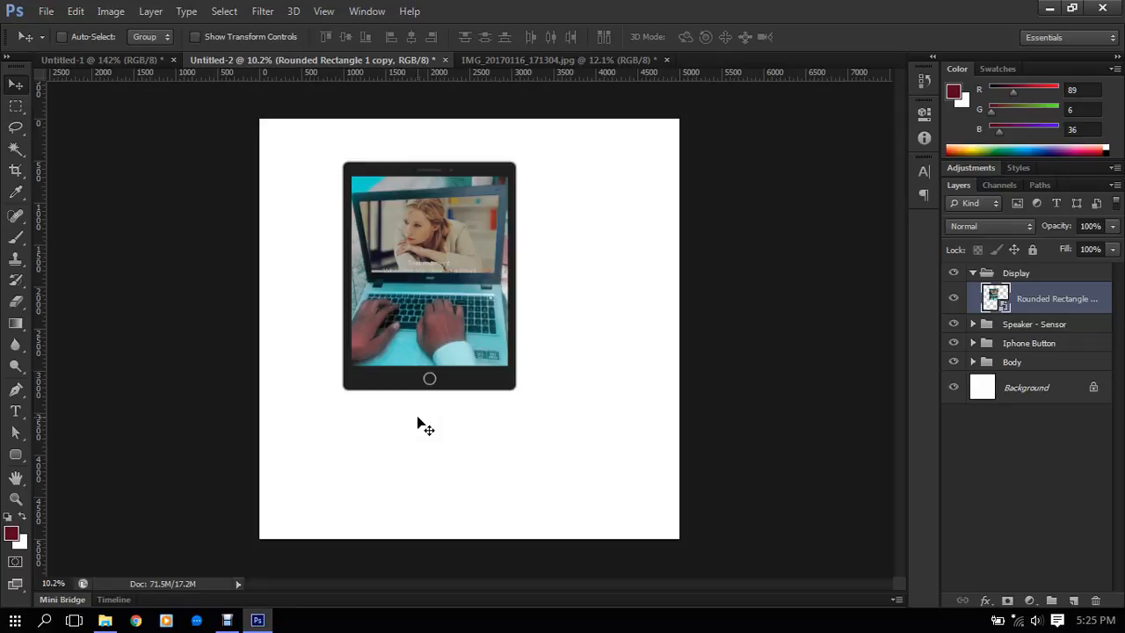
scroll(462, 295, "down", 2)
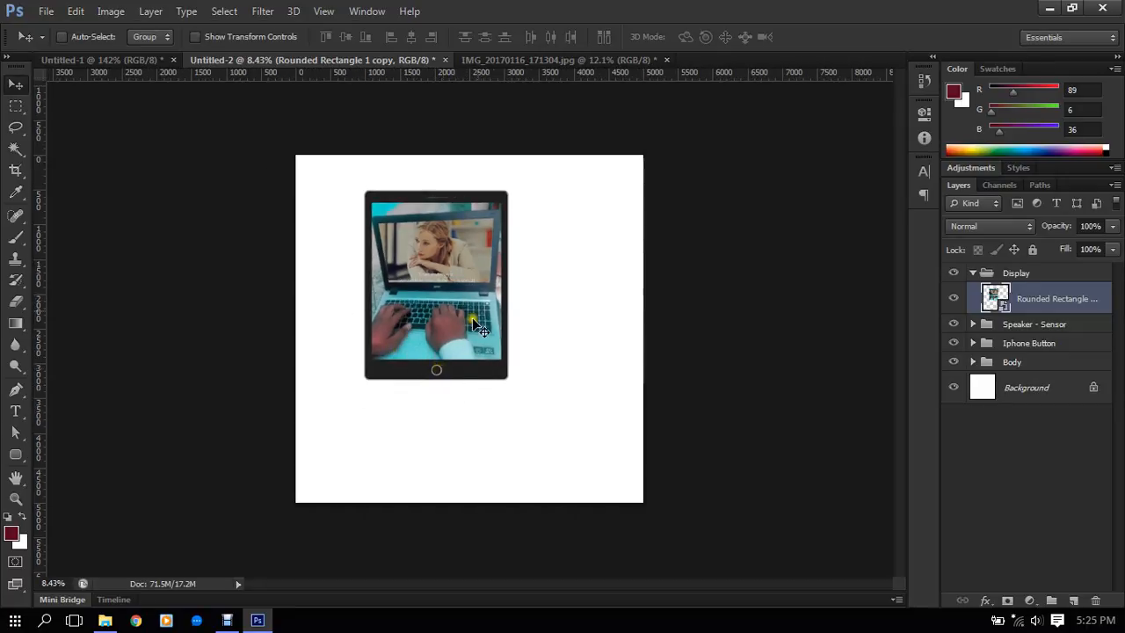
- Inspect the finished tablet mockup and the laptop image filling its display
scroll(484, 216, "up", 3)
scroll(484, 216, "up", 1)
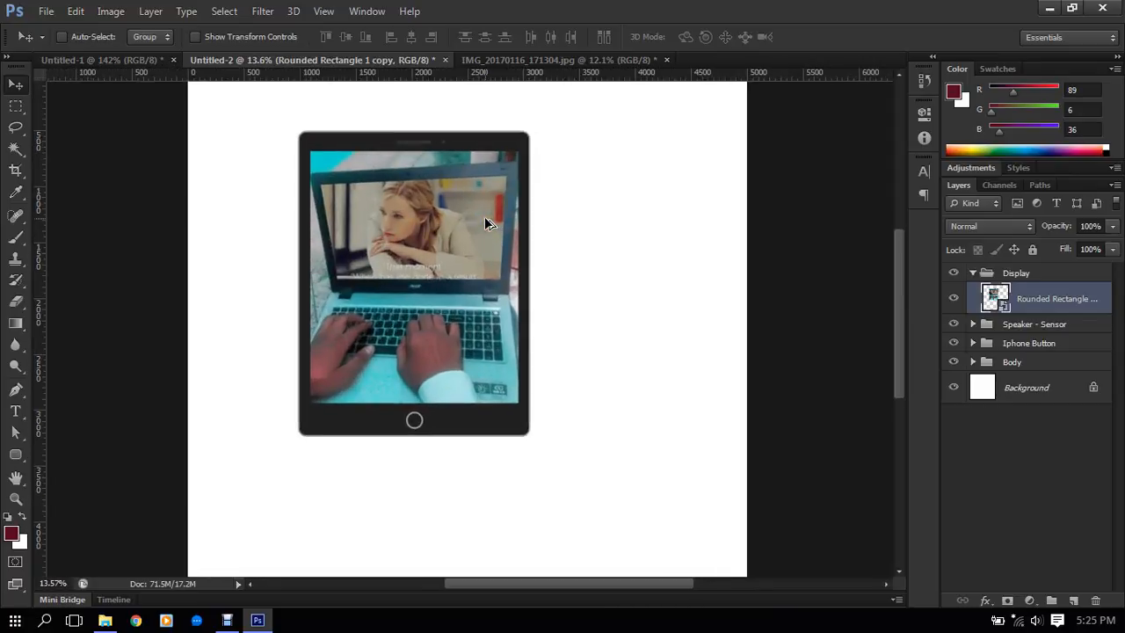
left_click_drag(484, 216, 486, 236)
left_click_drag(466, 333, 467, 318)
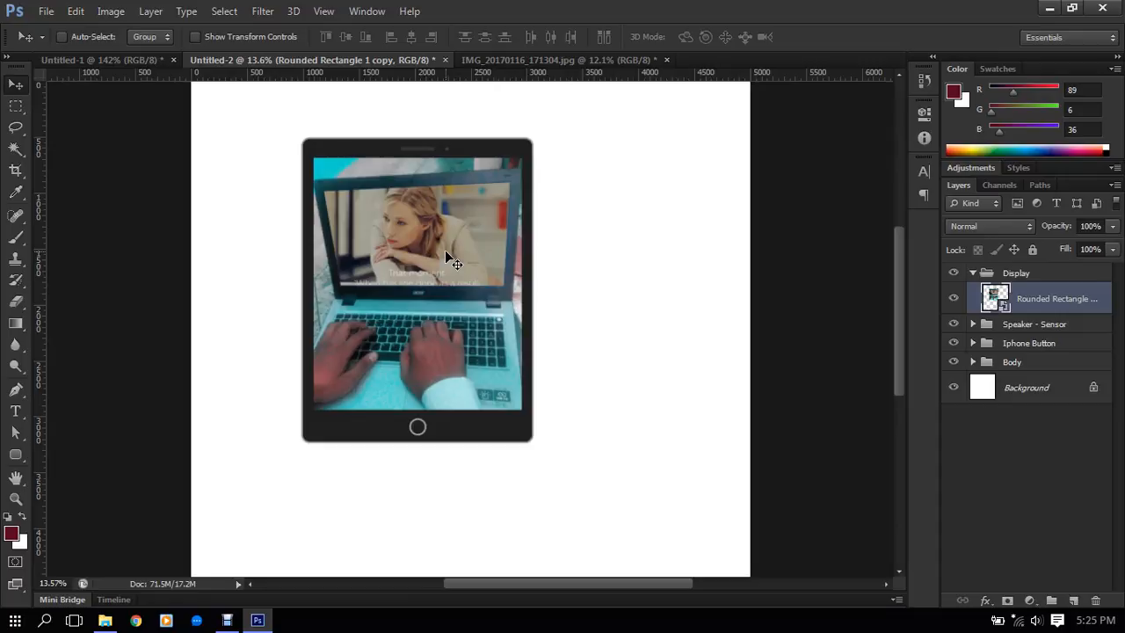
scroll(429, 240, "down", 4)
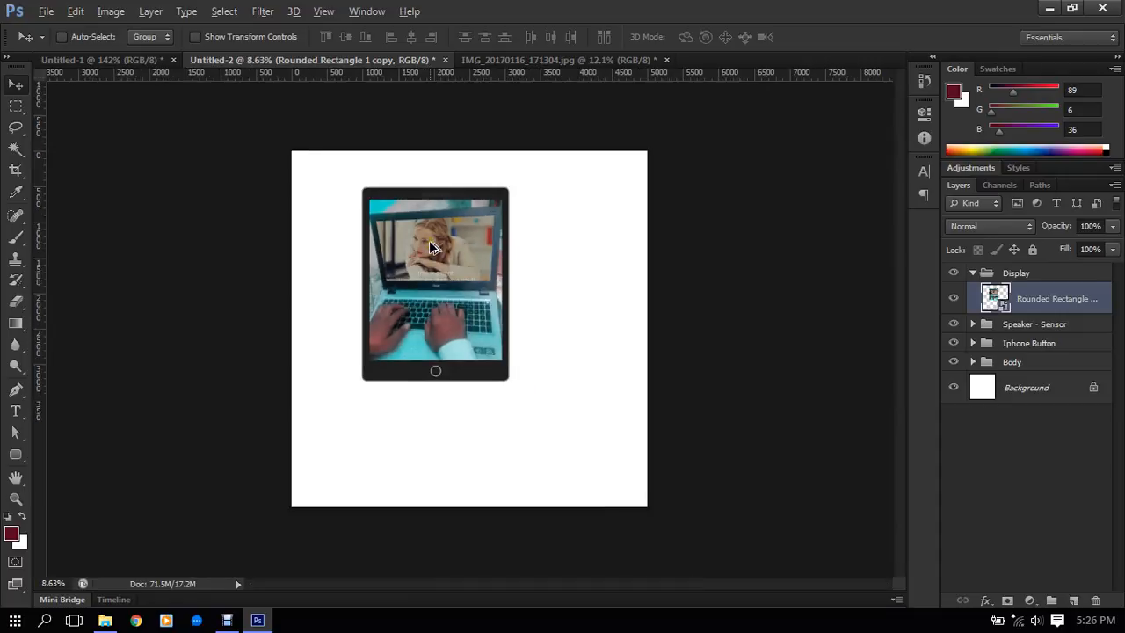
scroll(429, 240, "up", 2)
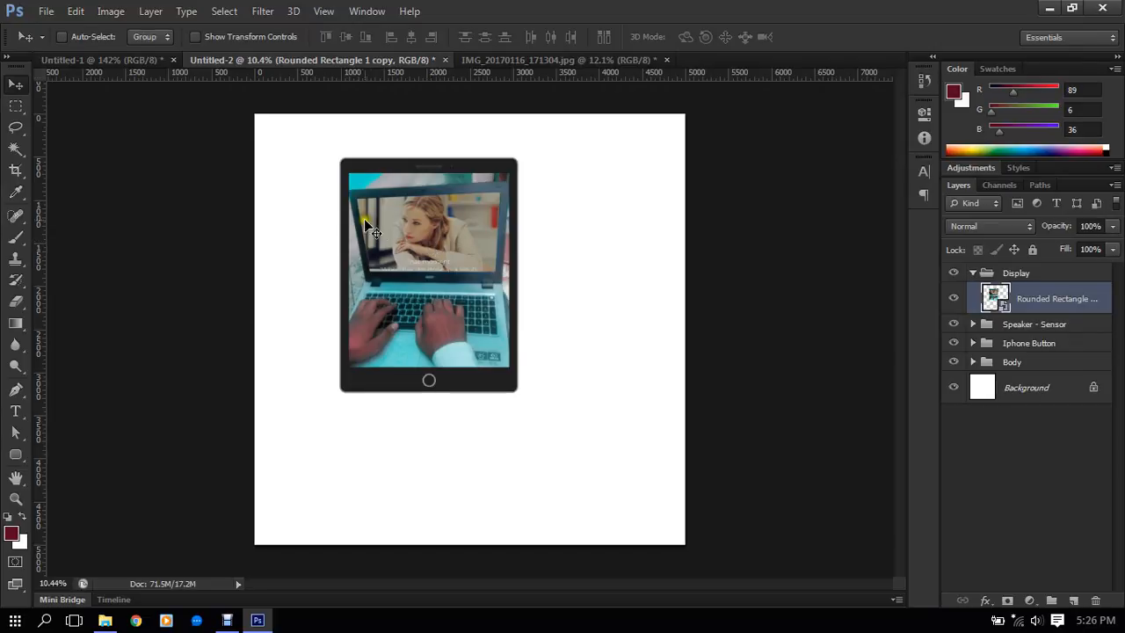
scroll(472, 145, "up", 1)
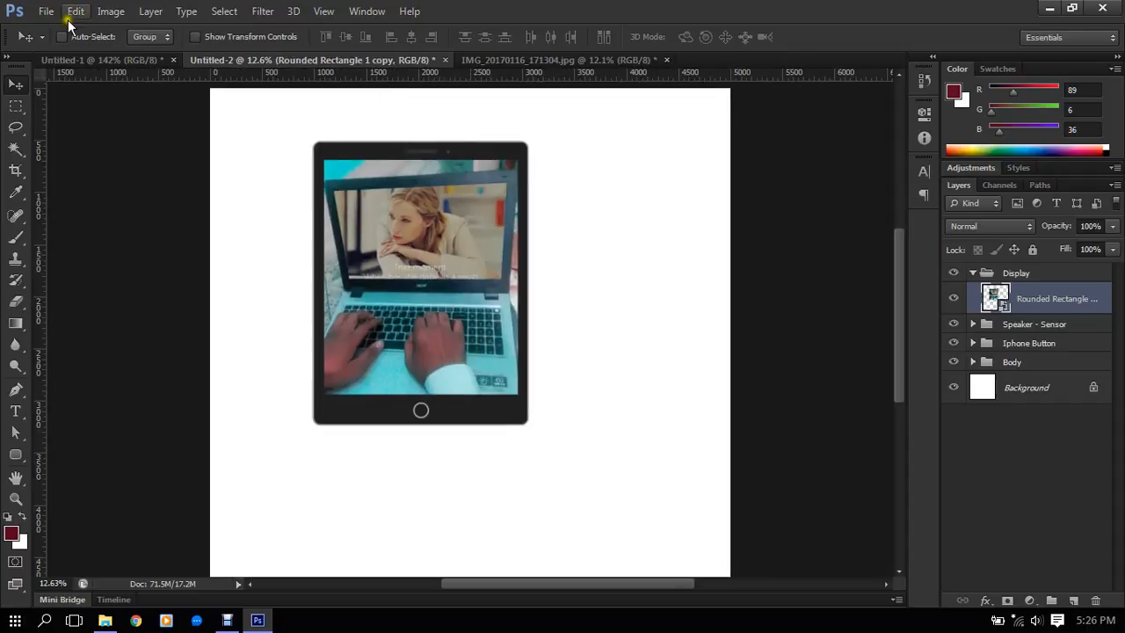
- Review the Mobile & Devices size presets in the new document settings, and cancel without creating a document
left_click(45, 19)
key("Escape")
key("ctrl+n")
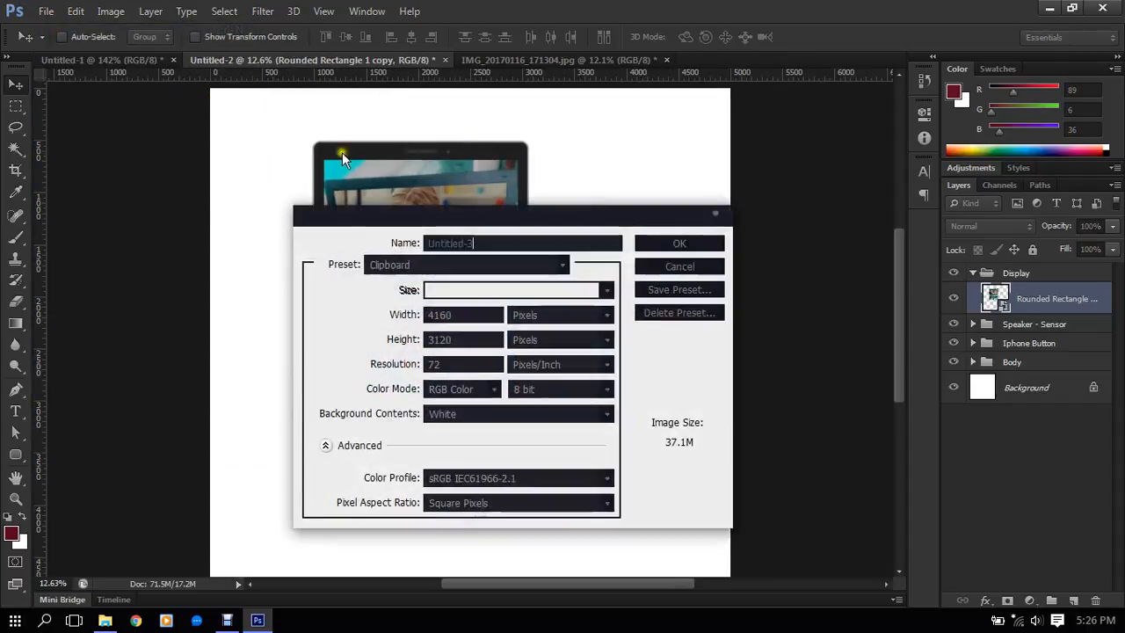
left_click(467, 262)
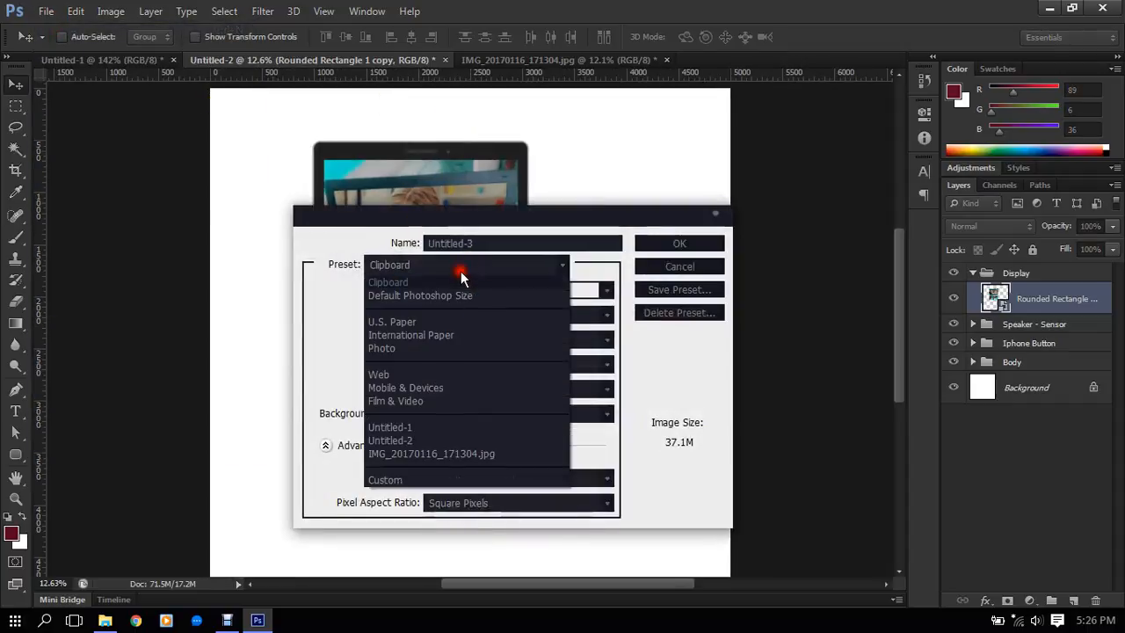
left_click(445, 390)
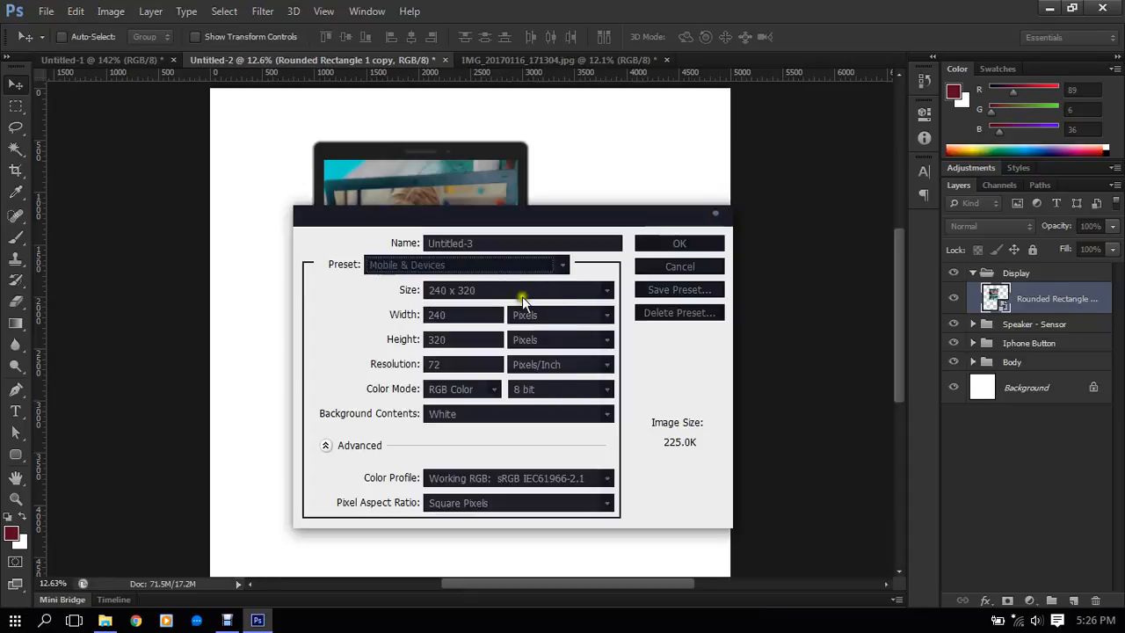
left_click(490, 289)
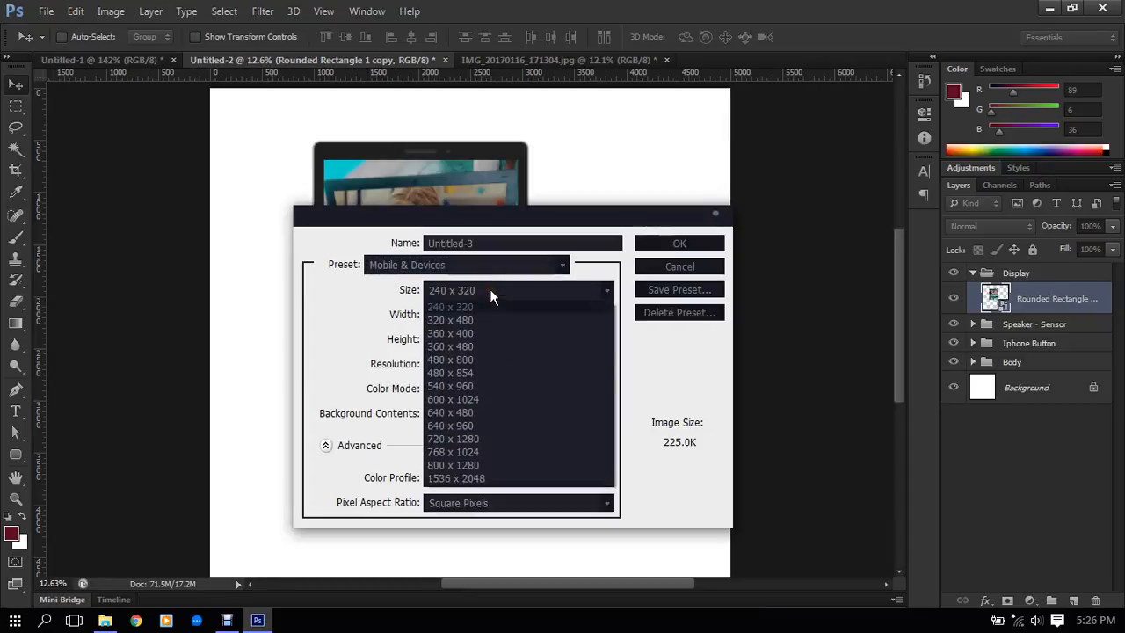
double_click(489, 289)
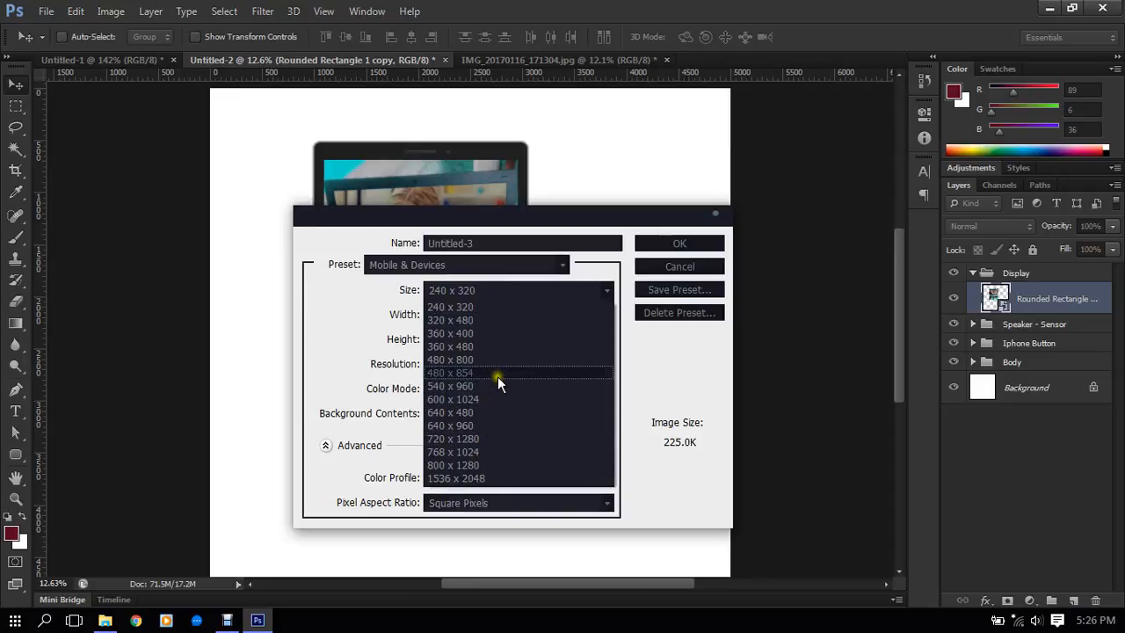
left_click(490, 429)
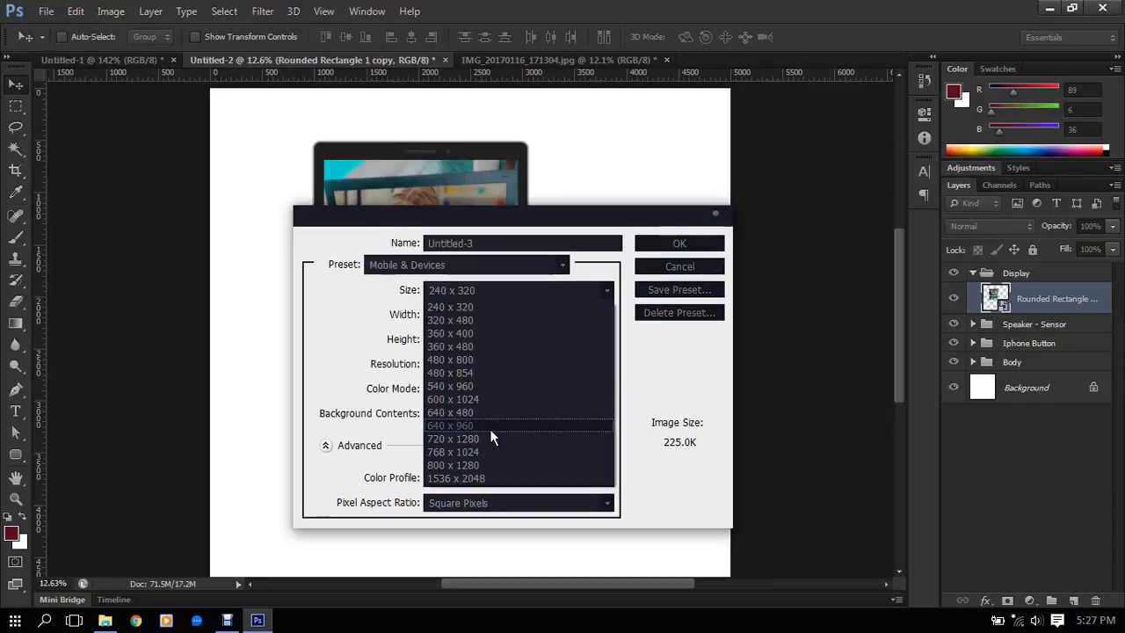
left_click(713, 264)
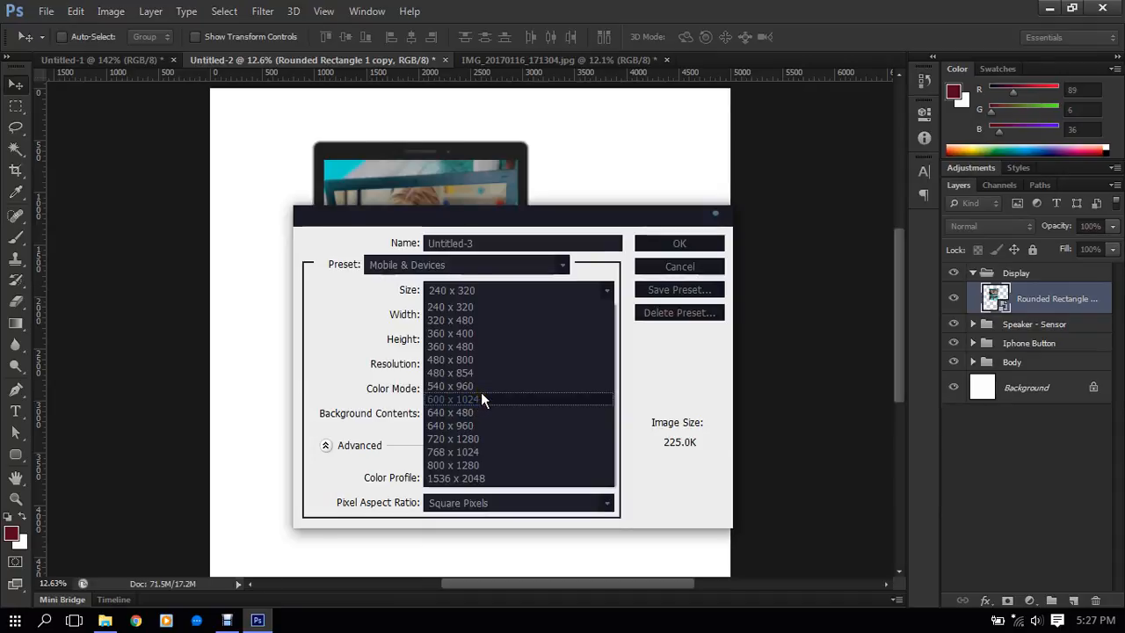
left_click(699, 267)
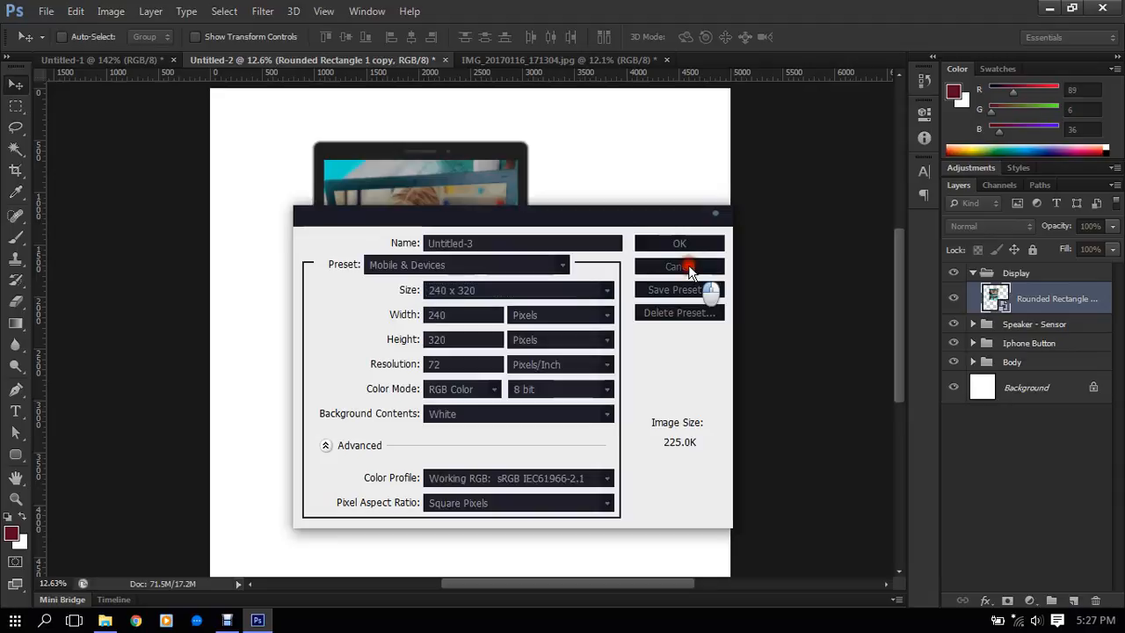
left_click(688, 265)
- Examine the tablet mockup up close, including the laptop screen, keyboard and tablet frame
scroll(572, 291, "down", 5)
scroll(563, 297, "up", 5)
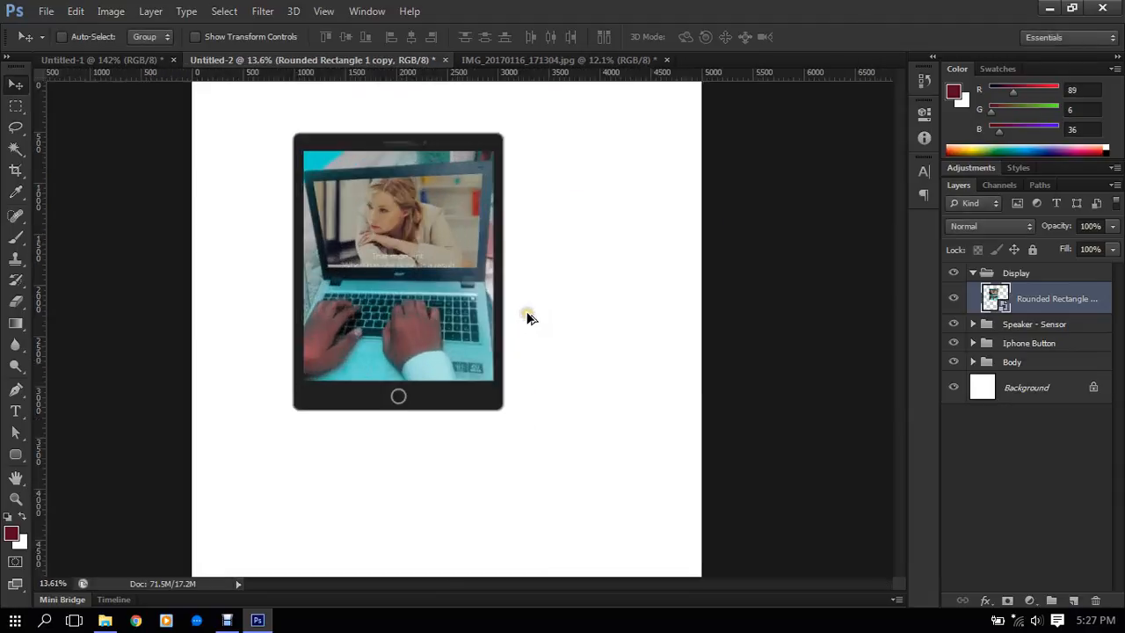
scroll(396, 356, "up", 10)
left_click_drag(397, 318, 439, 359)
scroll(457, 299, "down", 6)
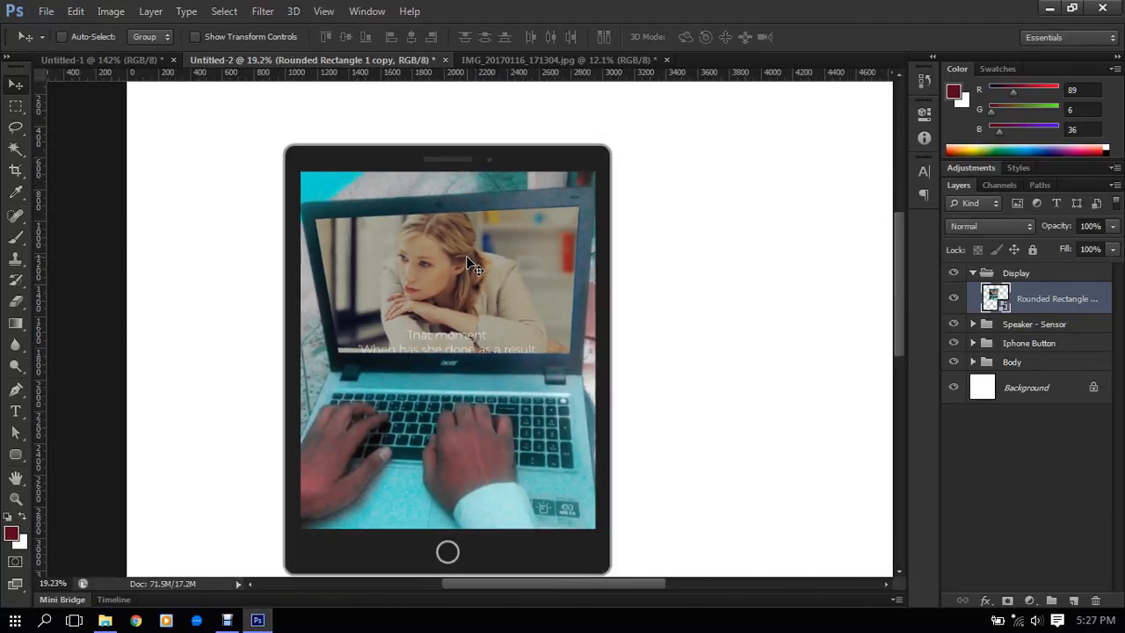
scroll(462, 146, "up", 4)
scroll(466, 147, "down", 4)
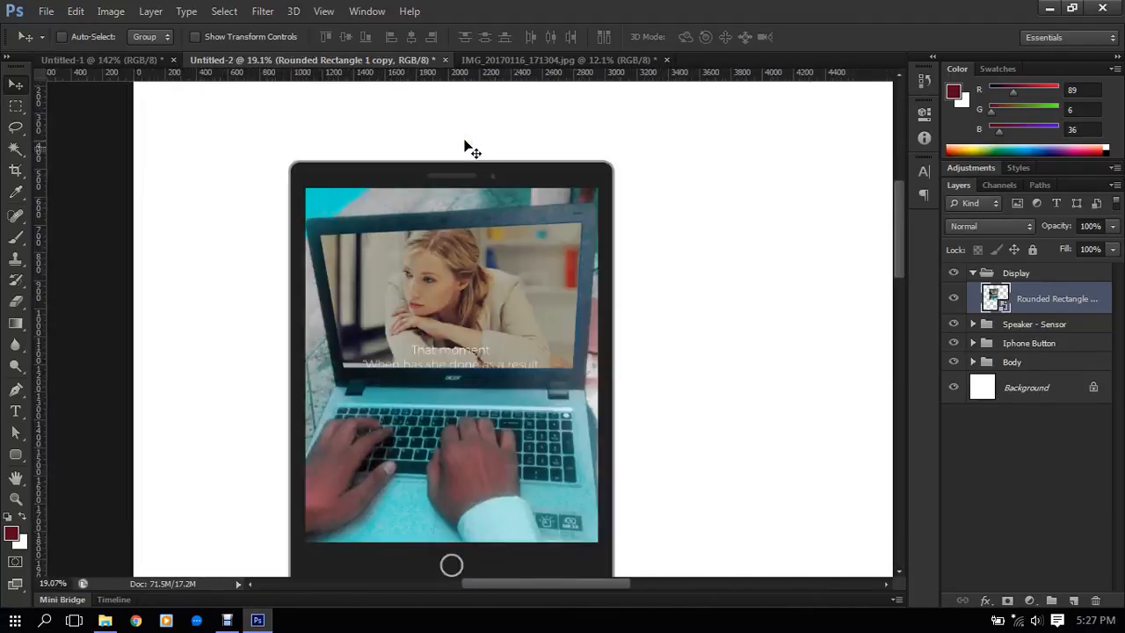
scroll(464, 146, "down", 3)
scroll(567, 252, "down", 2)
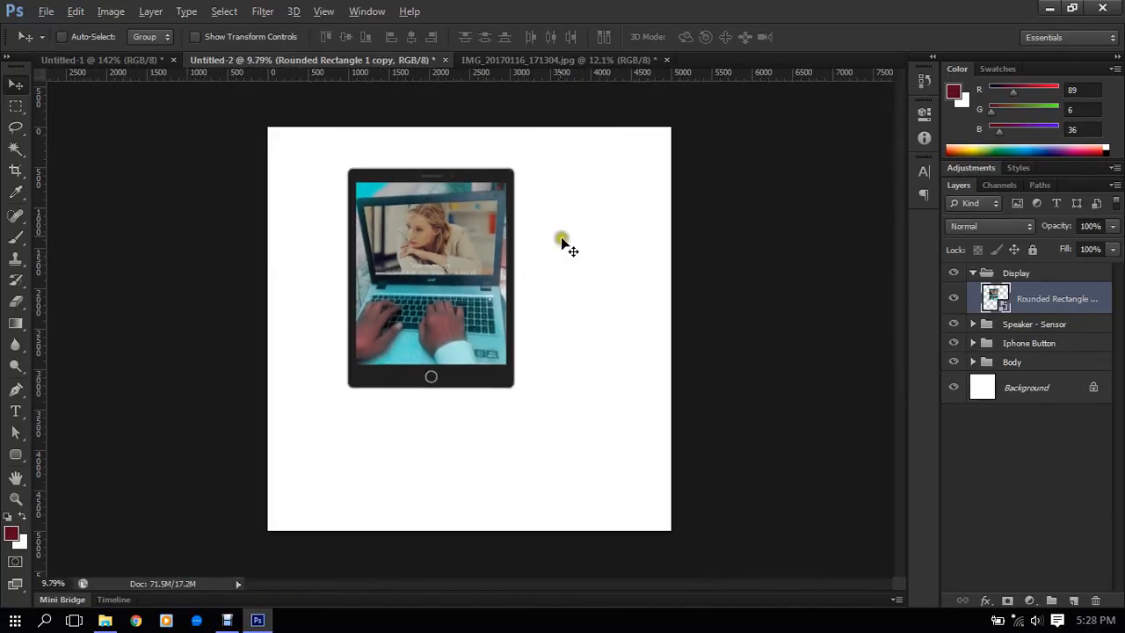
scroll(483, 221, "up", 5)
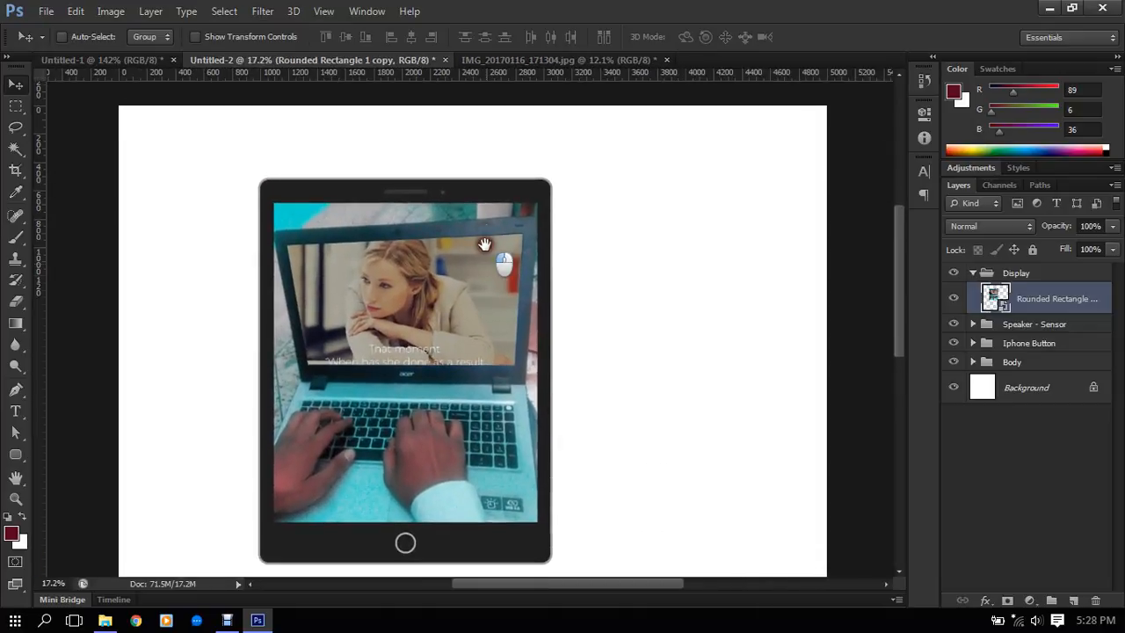
left_click_drag(484, 244, 488, 220)
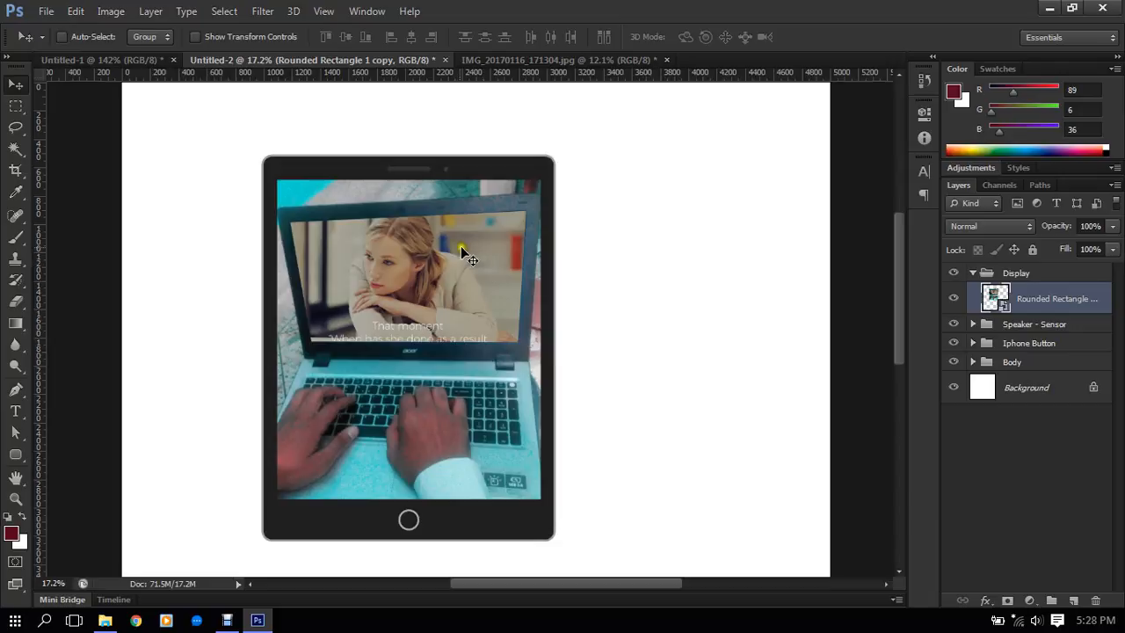
- Close Untitled-2, IMG_20170116_171304.jpg and Untitled-1 without saving changes
left_click(446, 59)
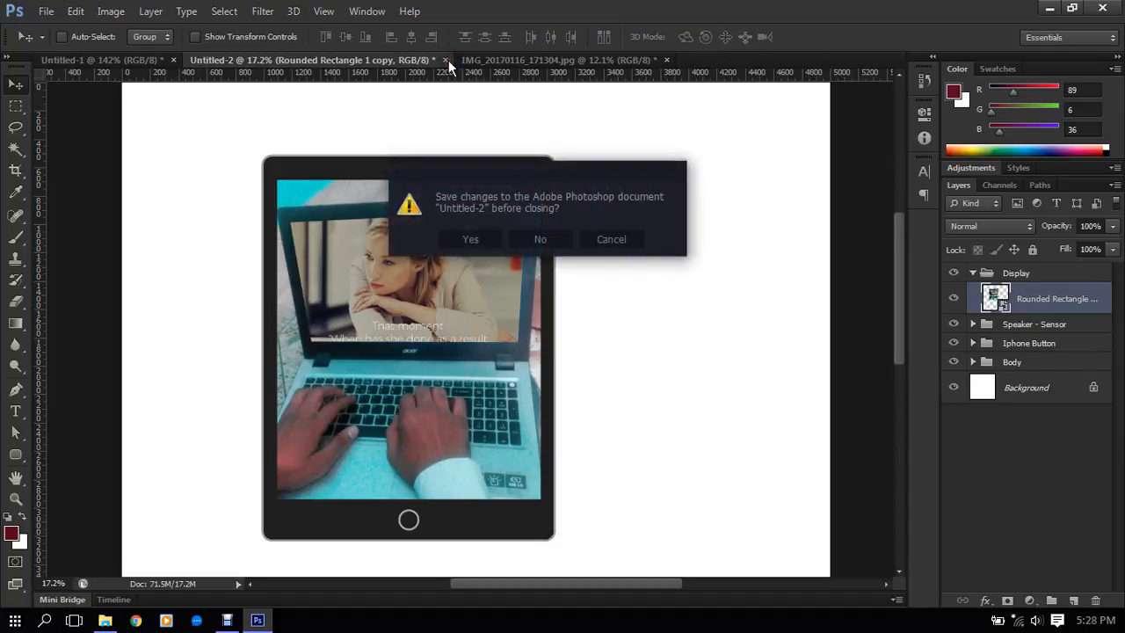
left_click(543, 239)
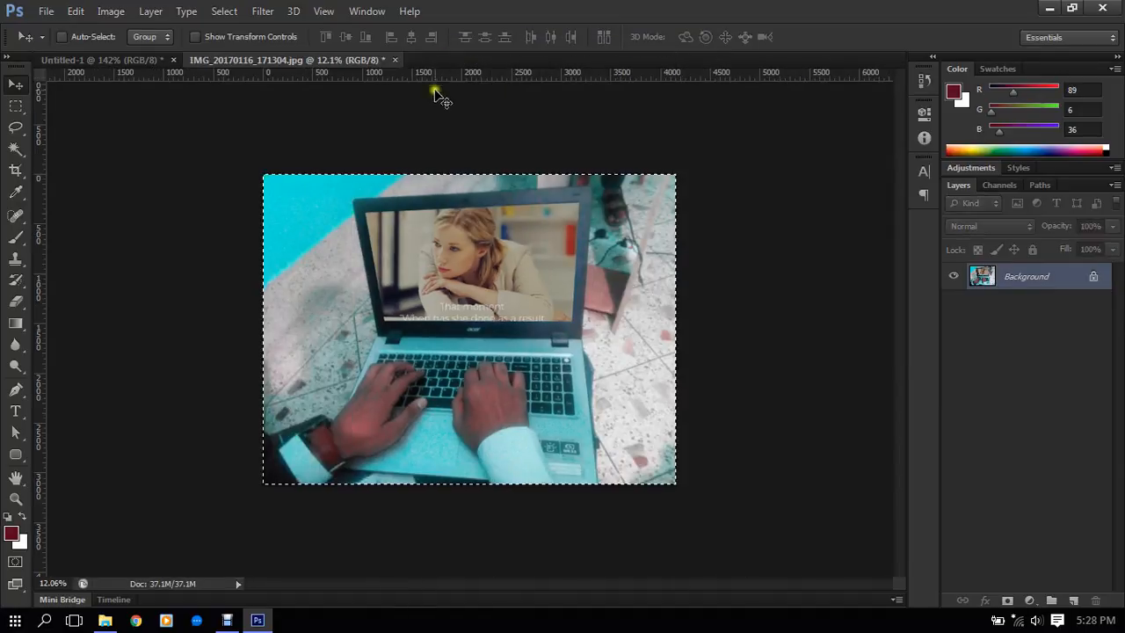
left_click(395, 60)
left_click(538, 239)
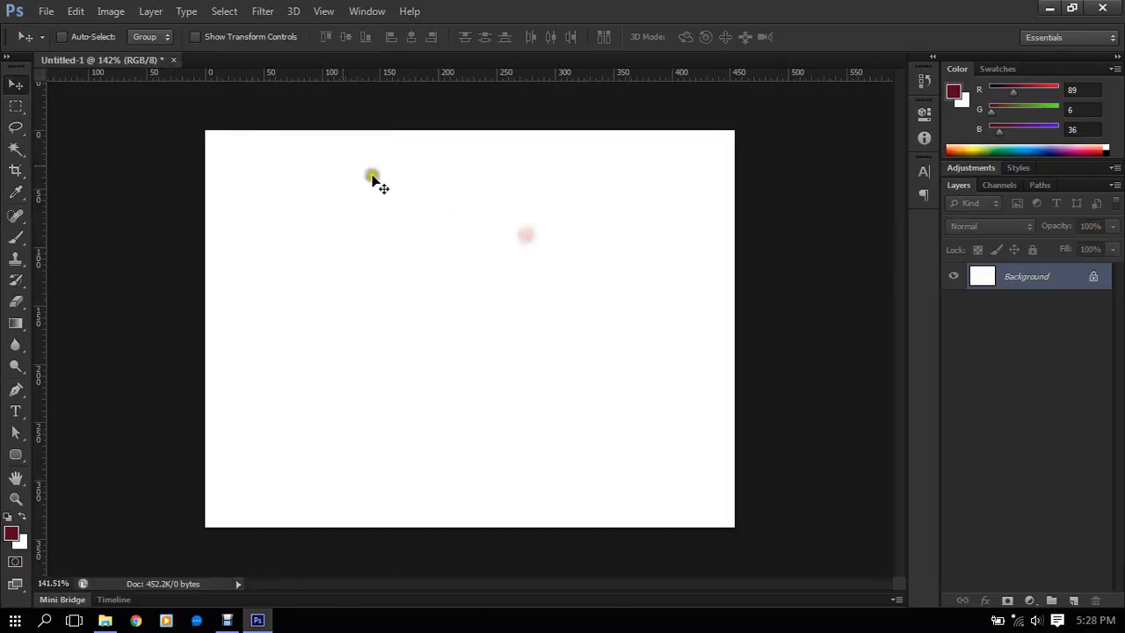
left_click(165, 58)
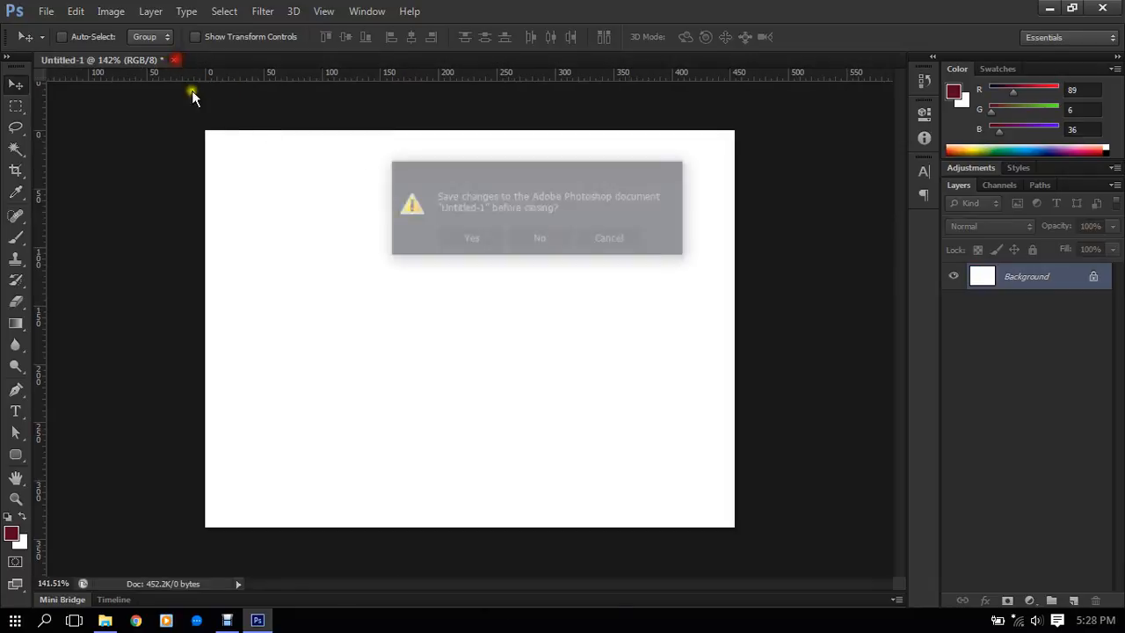
left_click(557, 238)
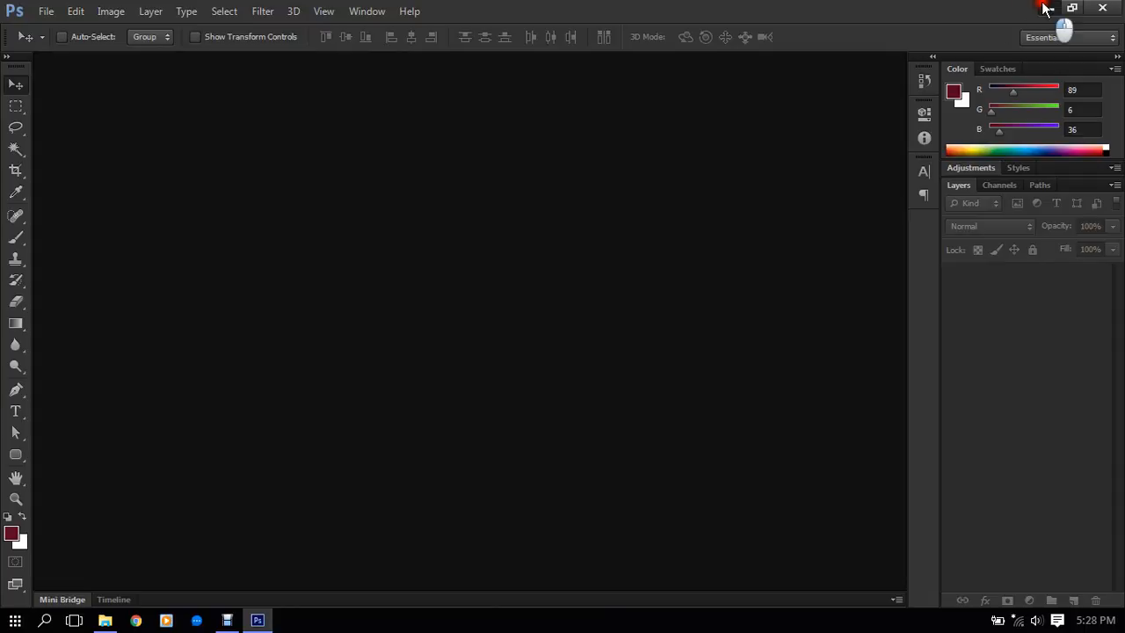
- Minimize Photoshop and refresh the desktop
left_click(1049, 8)
right_click(735, 65)
left_click(791, 114)
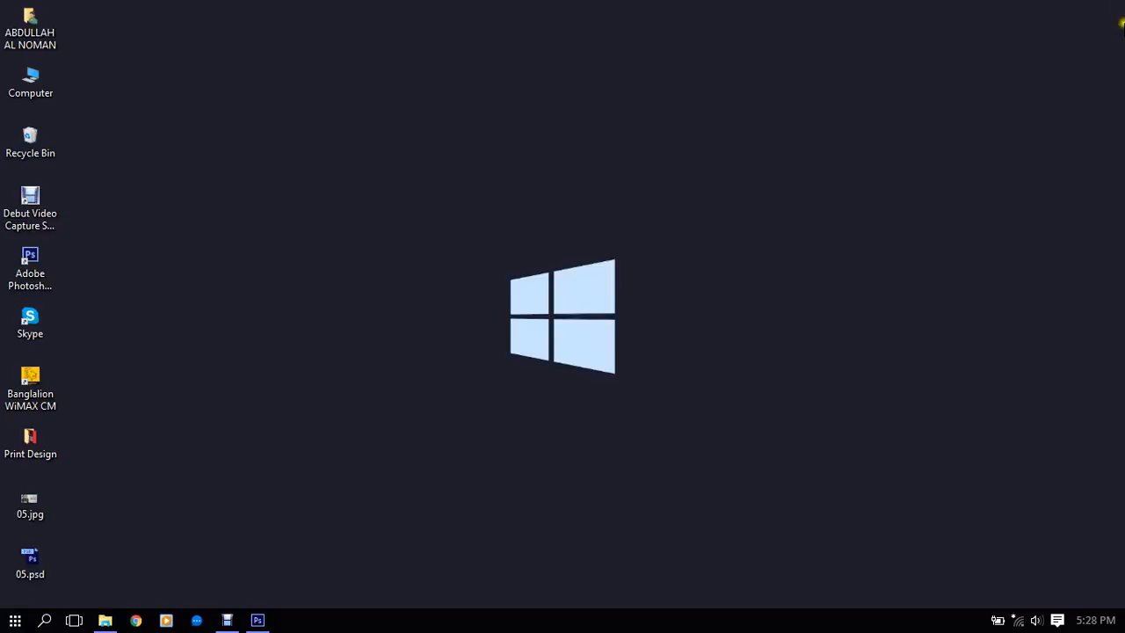
right_click(504, 140)
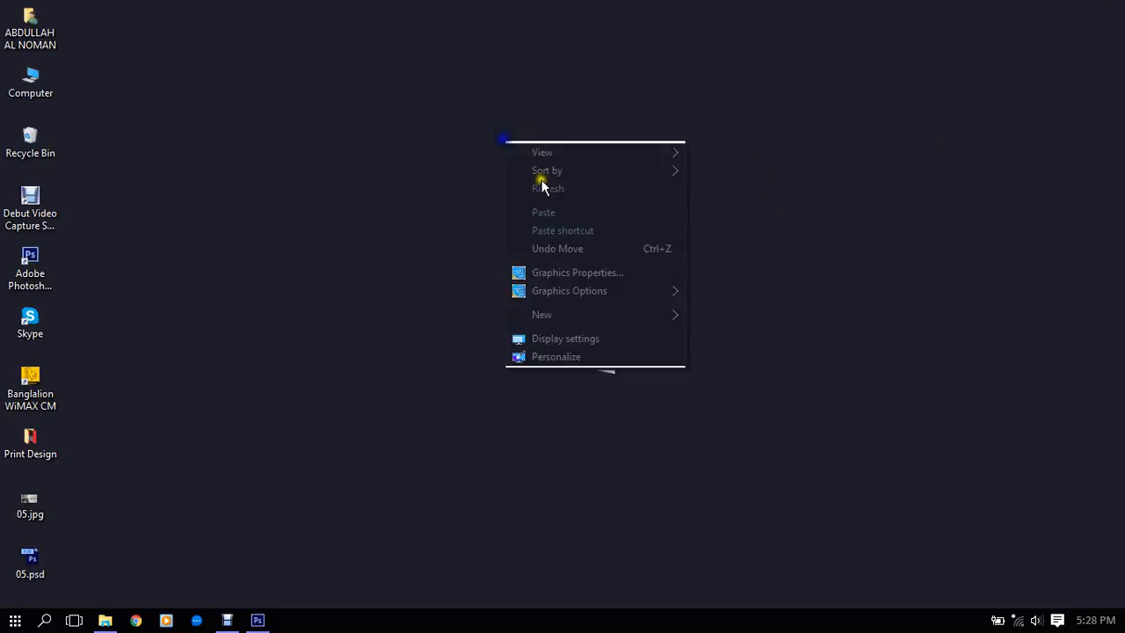
left_click(541, 181)
- Switch to File Explorer, open the SAFA (J:) drive and display its contents as large icons
left_click(103, 621)
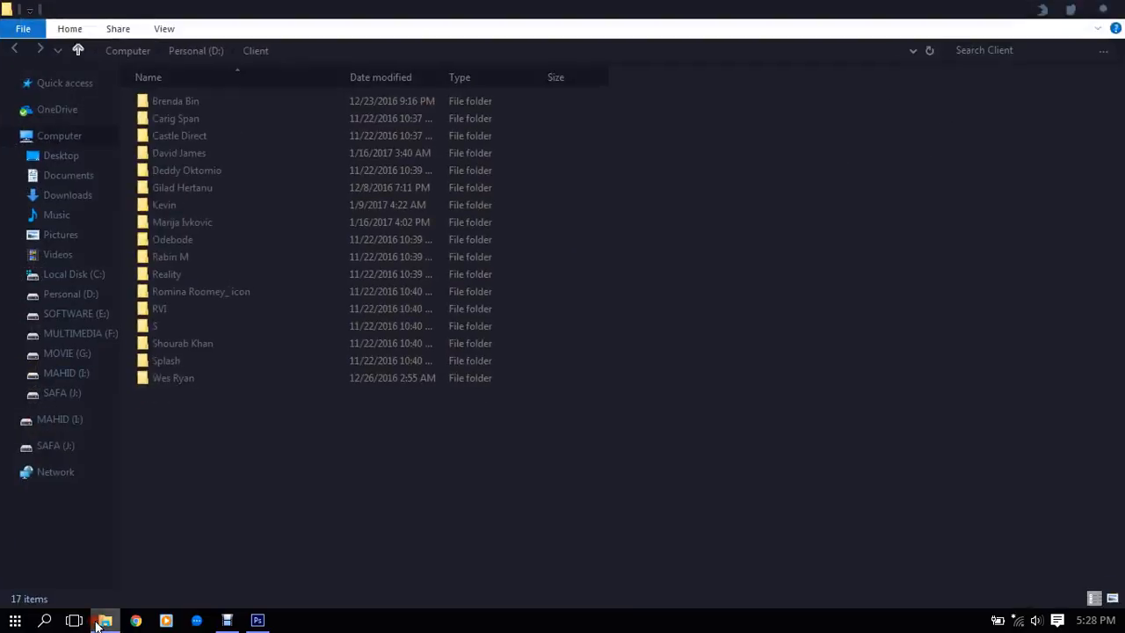
left_click(82, 447)
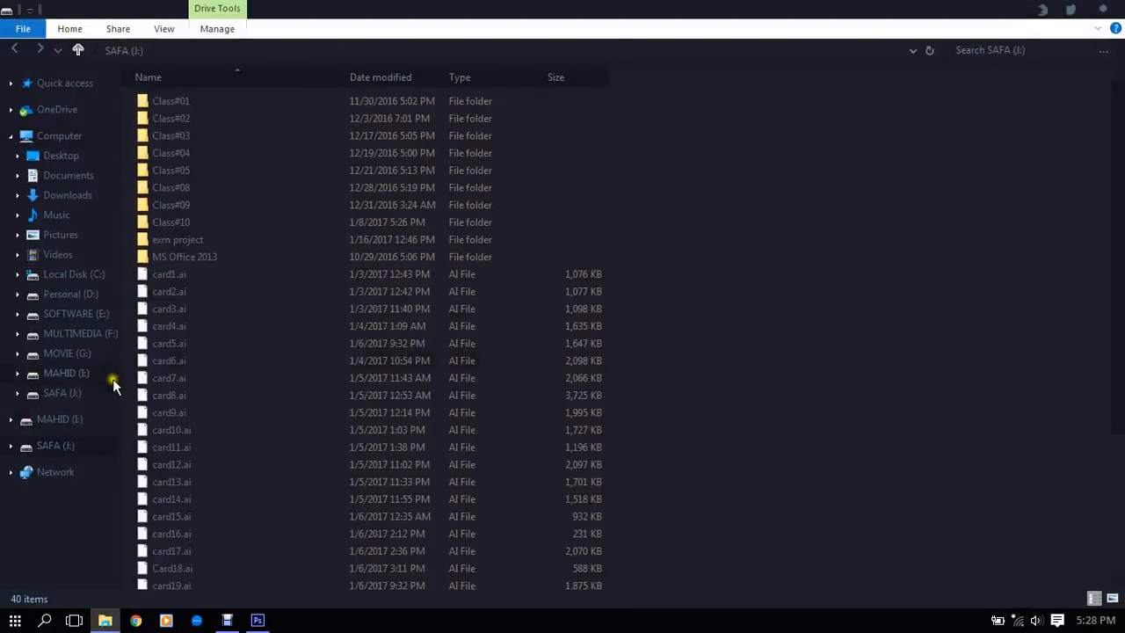
right_click(741, 179)
mouse_move(909, 195)
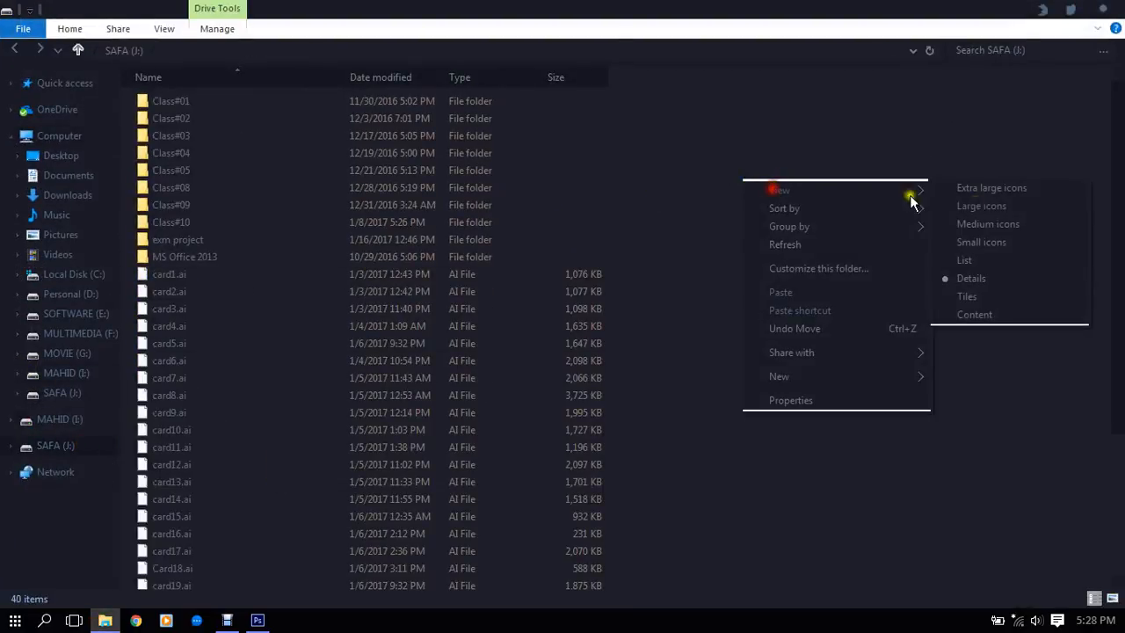
left_click(982, 206)
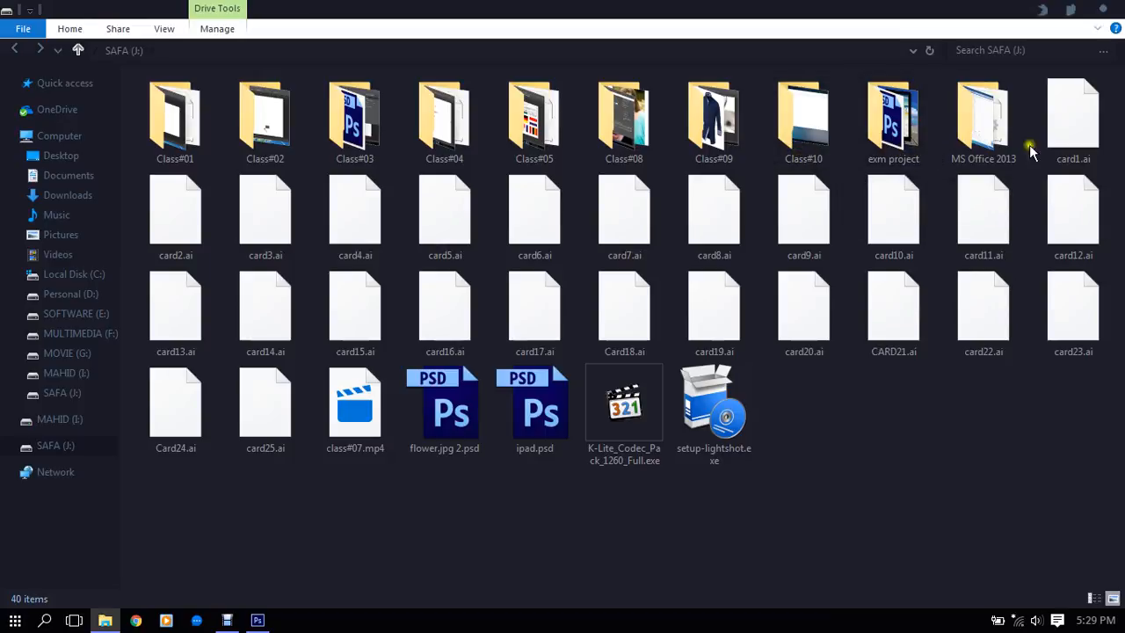
- Open the exm project folder on the SAFA (J:) drive and display its contents as large icons
mouse_move(406, 162)
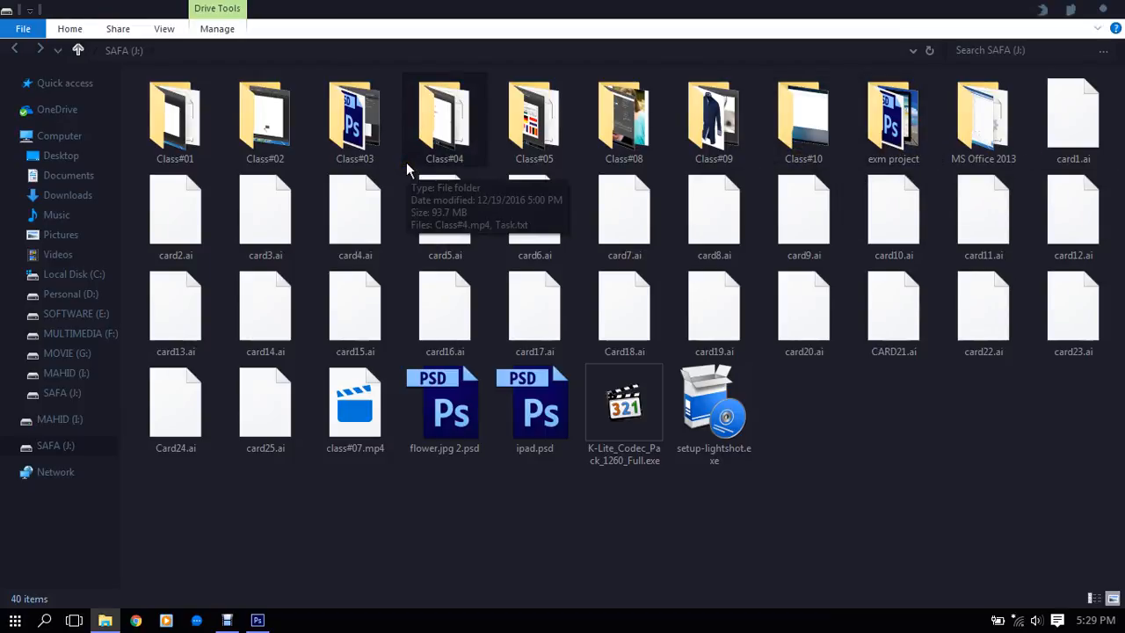
left_click(766, 151)
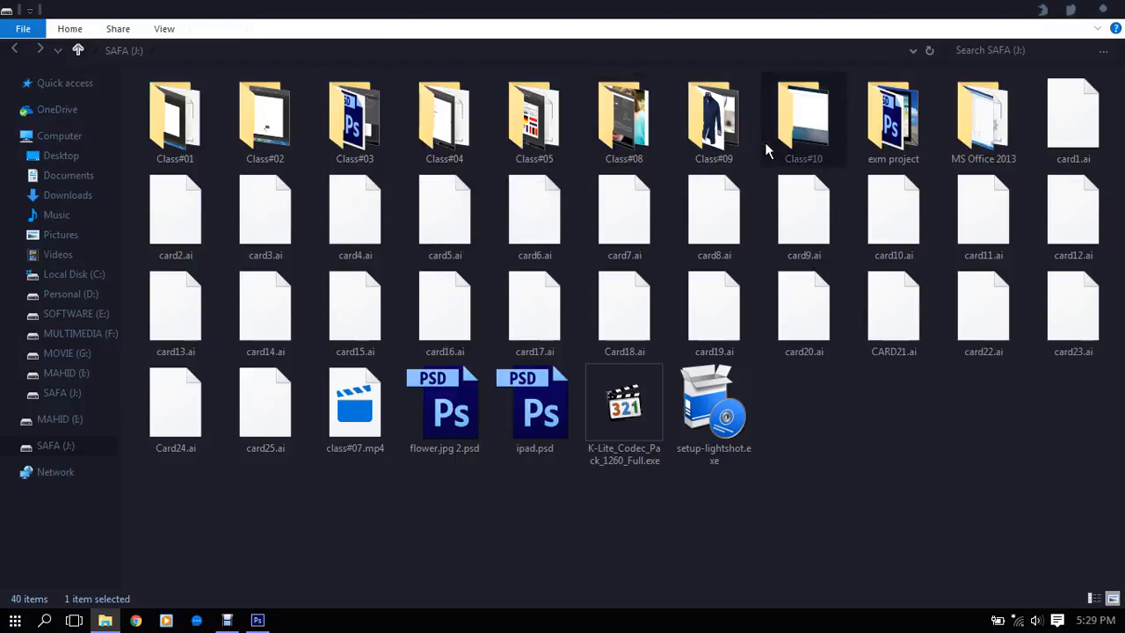
key("c")
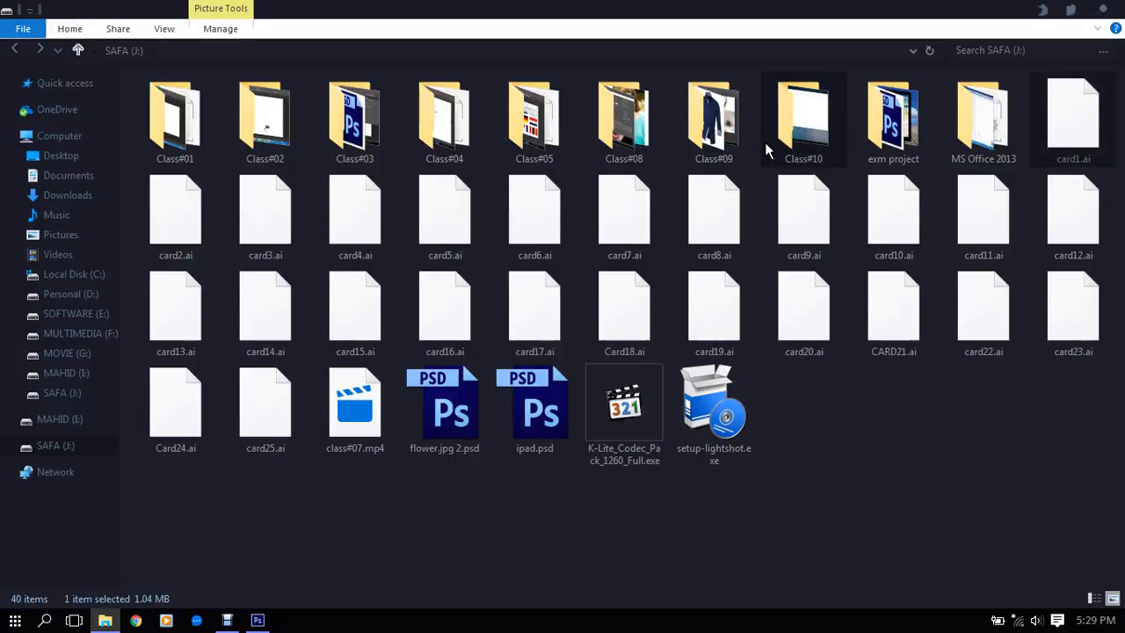
left_click(855, 82)
double_click(858, 118)
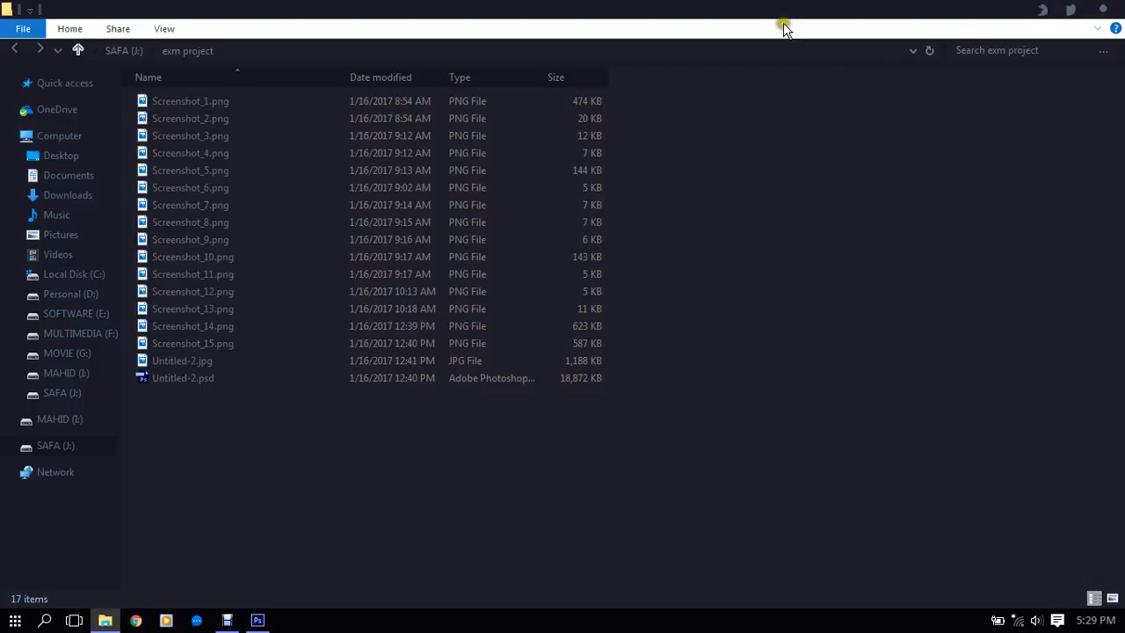
right_click(754, 185)
mouse_move(785, 202)
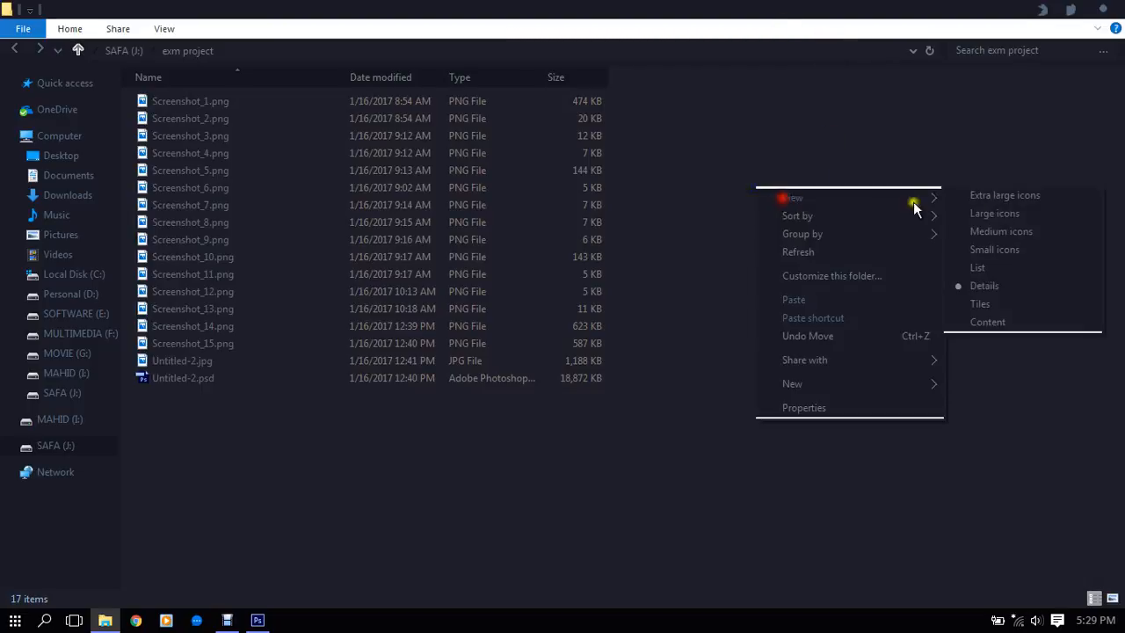
left_click(1012, 213)
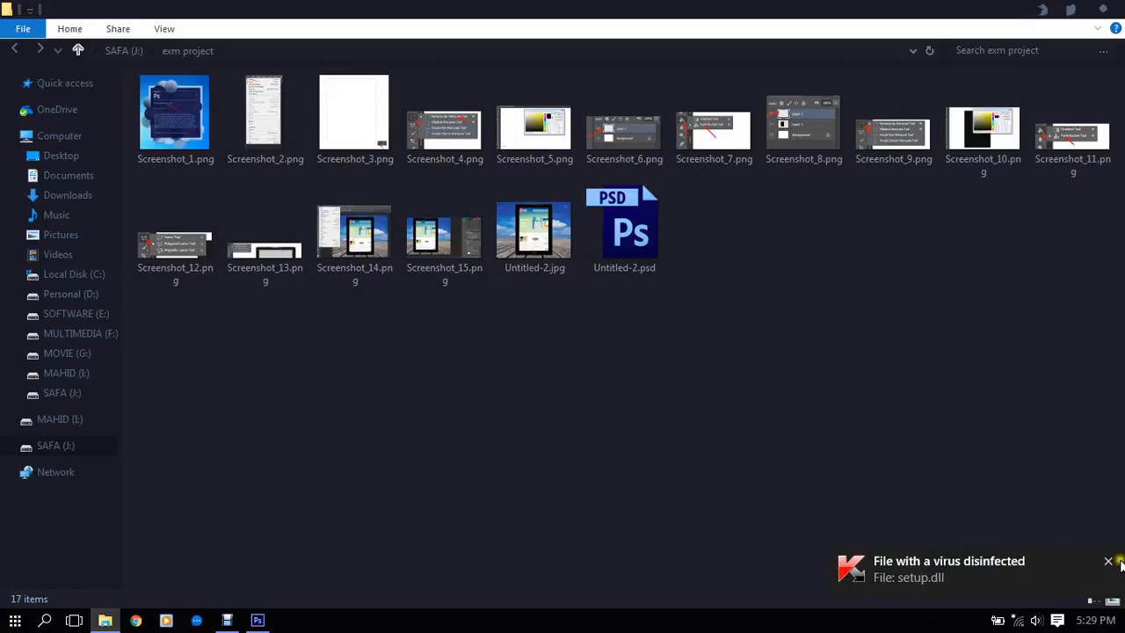
- Dismiss the antivirus notification about setup.dll
left_click(1106, 561)
left_click(1107, 563)
left_click(1109, 564)
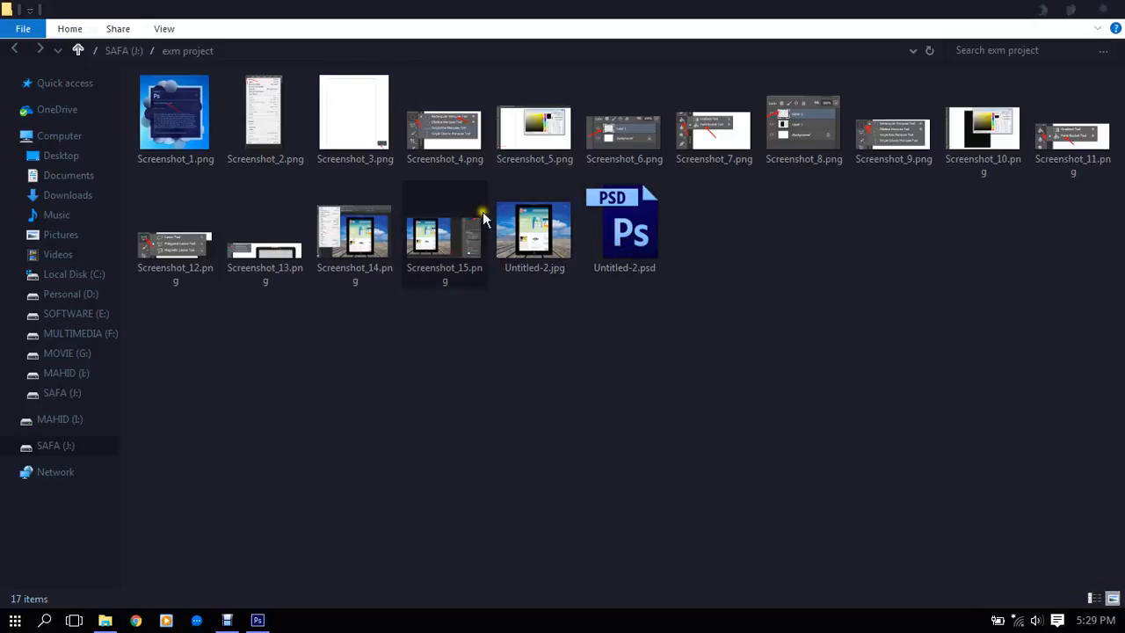
- Open Screenshot_14.png in Photos and page forward through the images to Untitled-2.jpg
left_click(370, 245)
double_click(370, 233)
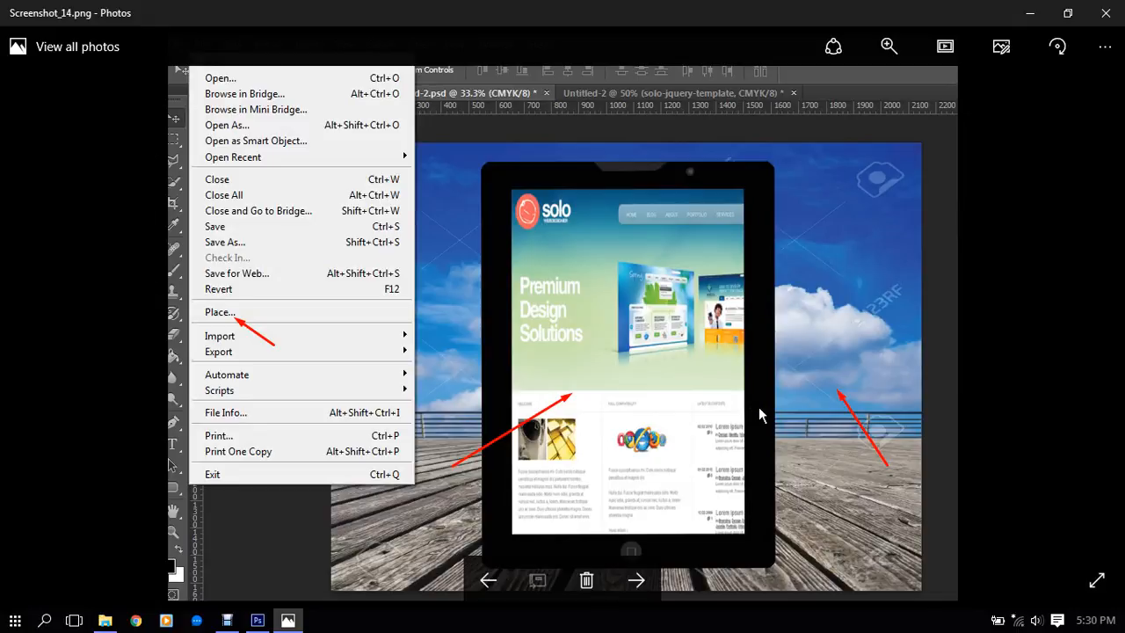
left_click(799, 370)
left_click(807, 351)
left_click(637, 580)
left_click(634, 580)
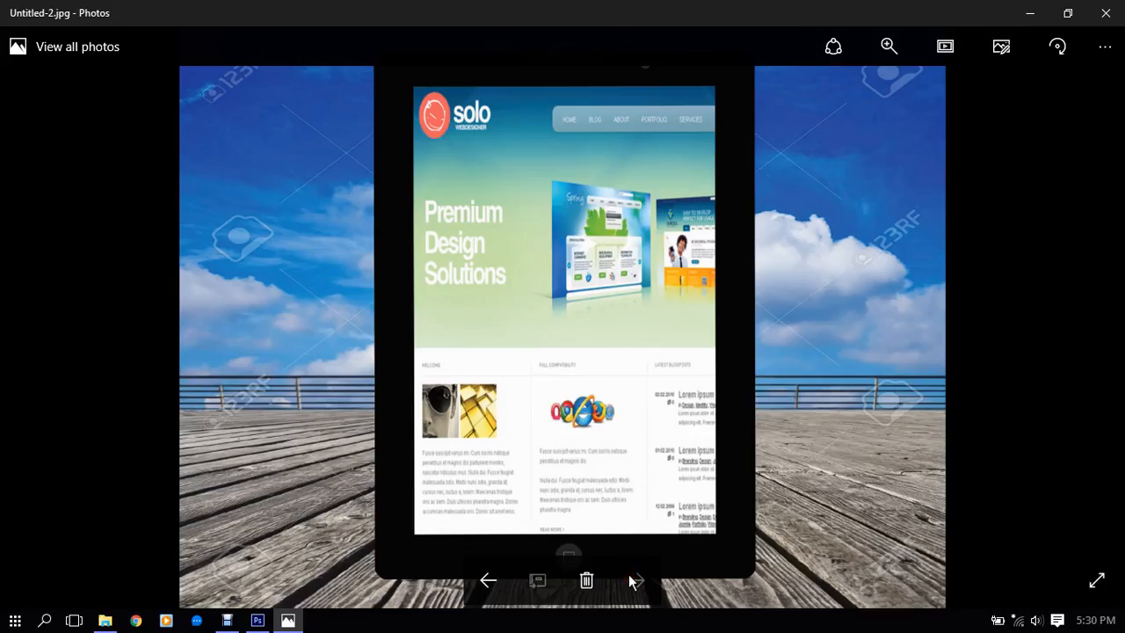
left_click(635, 581)
left_click(635, 581)
- Page back through the project images to Screenshot_13.png, and close the photo viewer
left_click(505, 584)
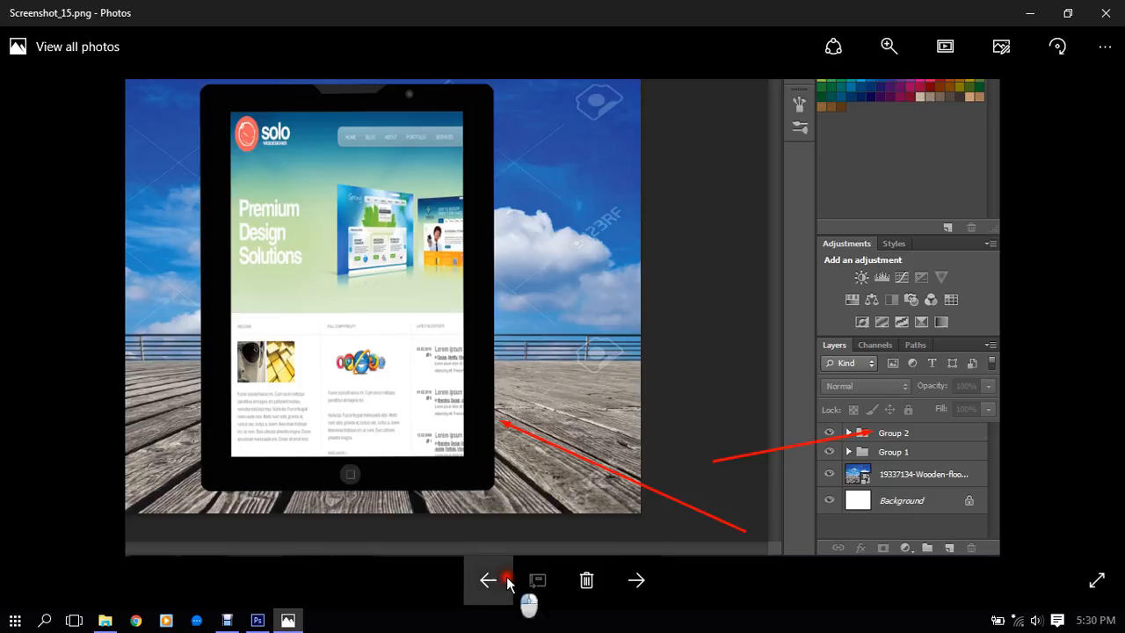
left_click(505, 583)
left_click(505, 583)
left_click(1086, 15)
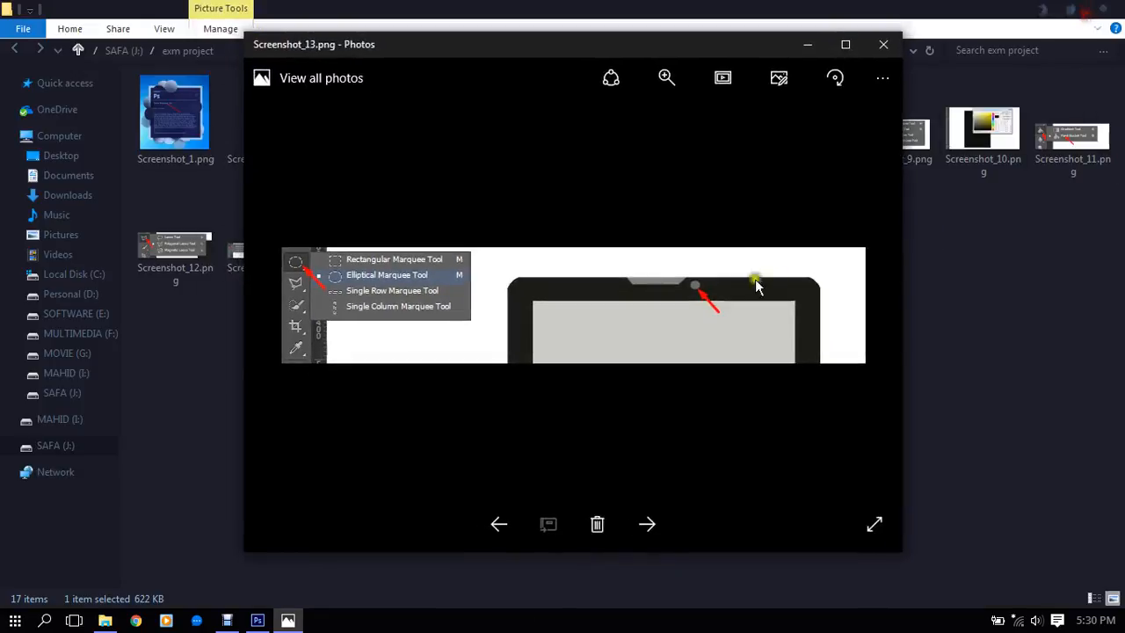
left_click(882, 46)
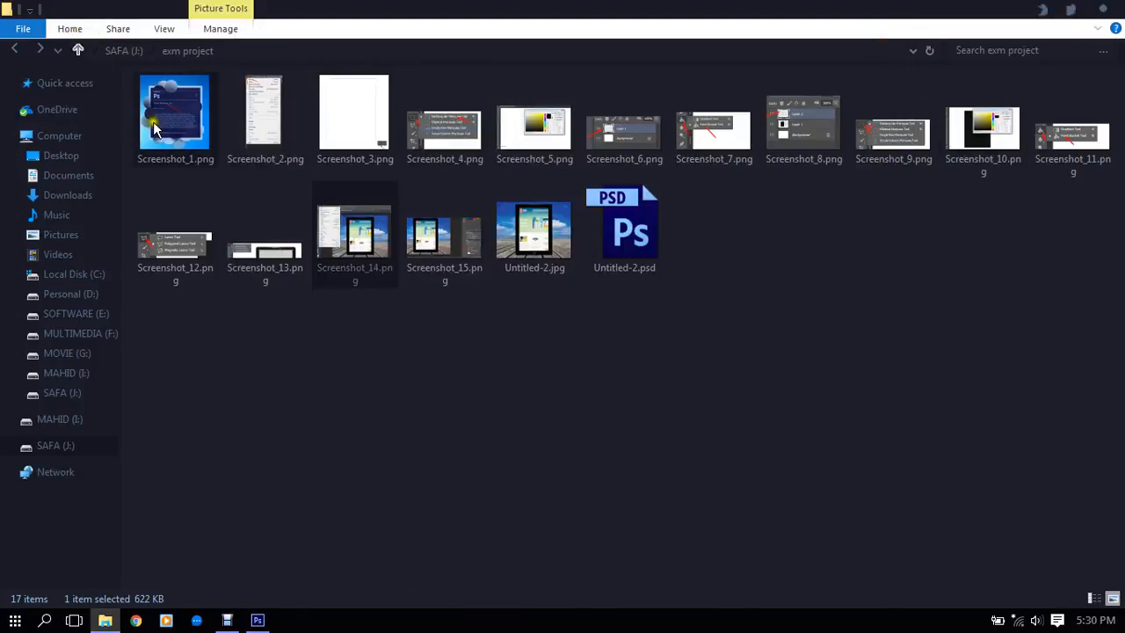
- Open Untitled-2.psd in Photoshop and examine the layers inside Group 2 and Group 1, leaving both groups collapsed
left_click(640, 231)
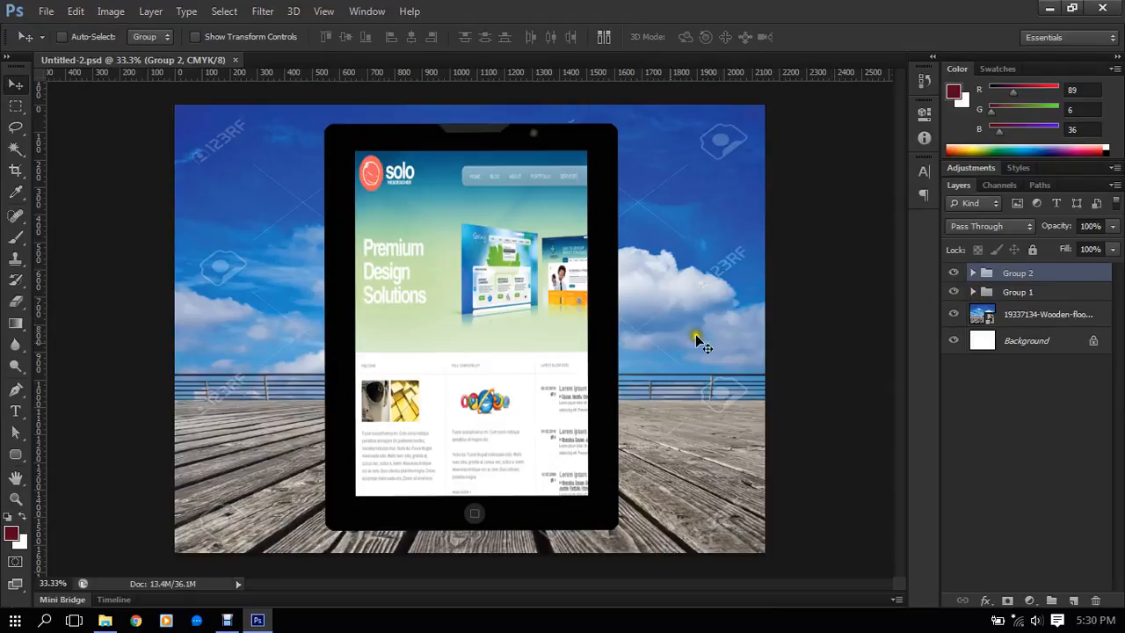
left_click(618, 327)
left_click(549, 365)
left_click(559, 364)
left_click(973, 274)
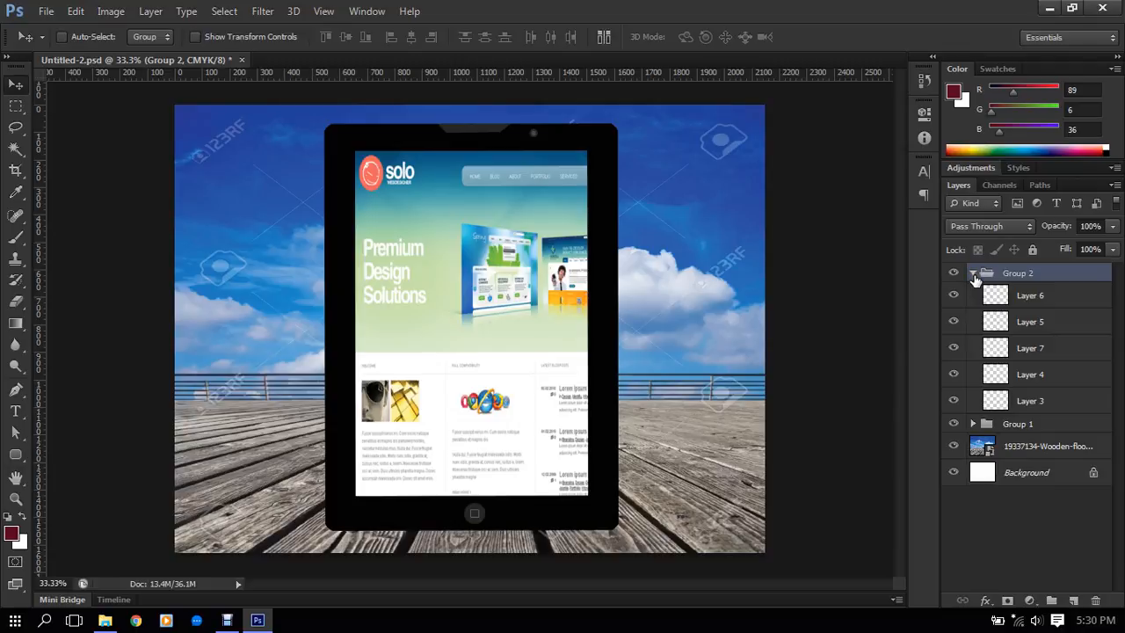
left_click(973, 274)
left_click(974, 291)
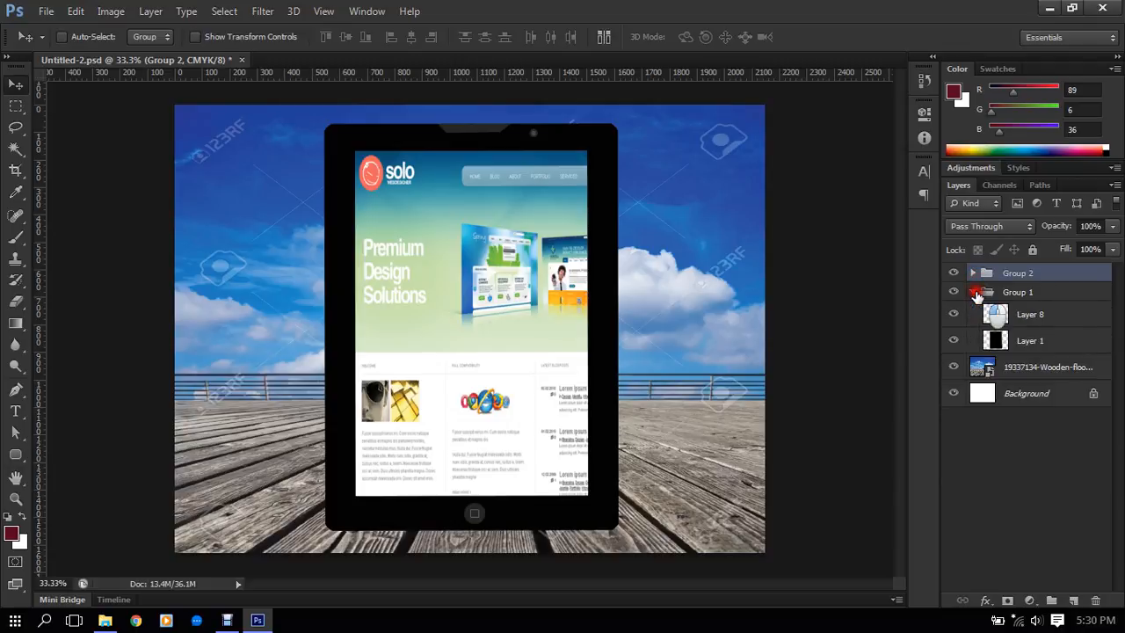
left_click(974, 292)
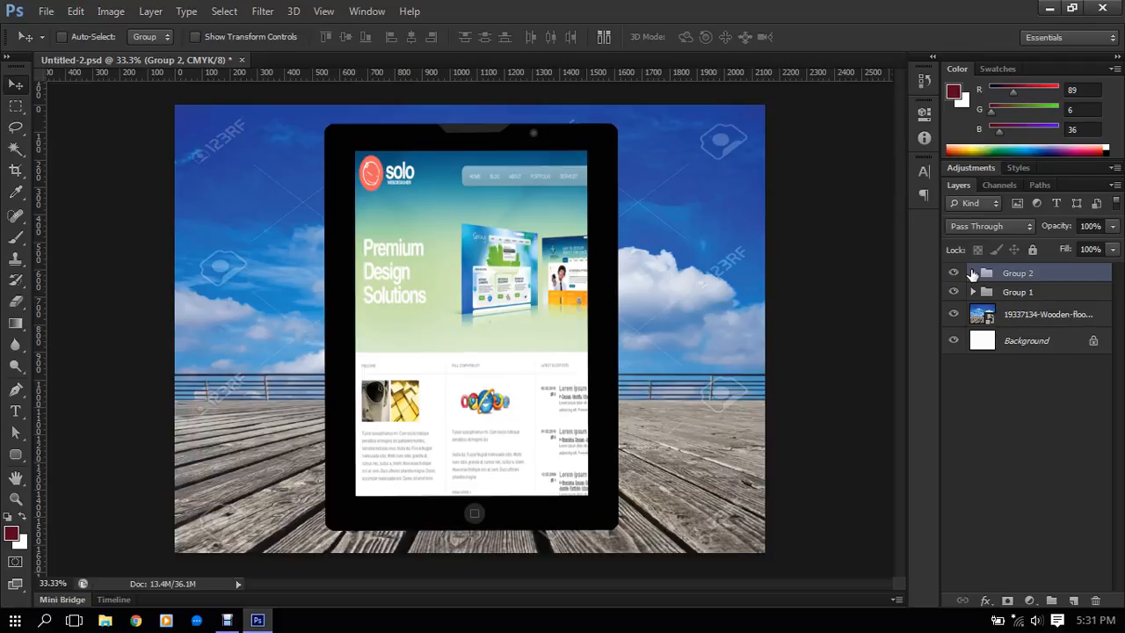
- Close Untitled-2.psd without saving changes
left_click(240, 60)
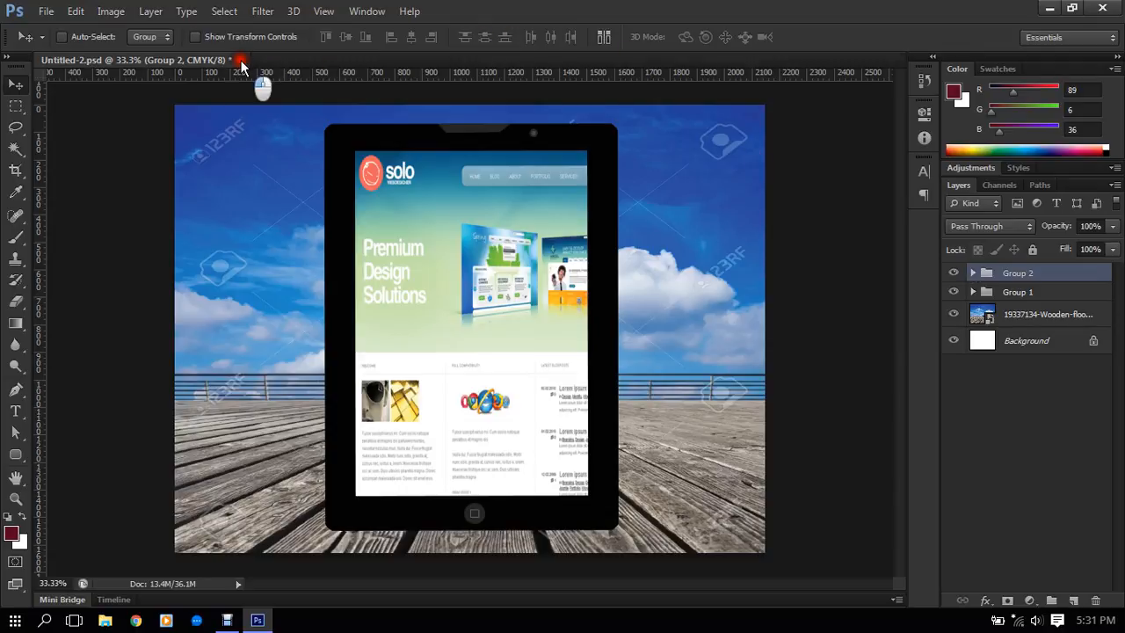
left_click(565, 237)
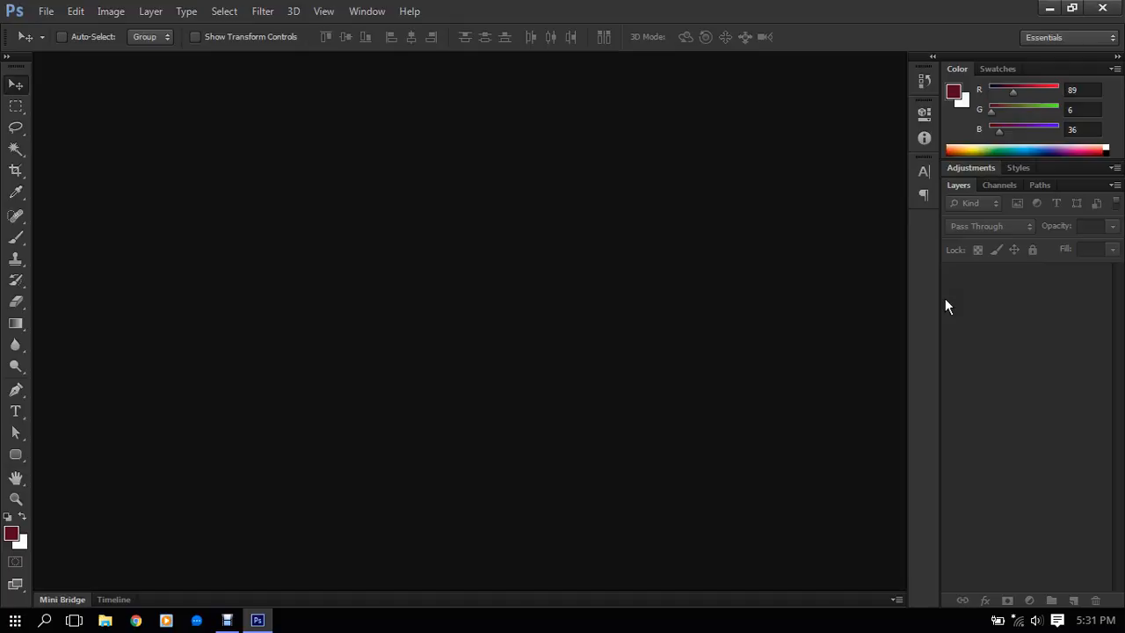
left_click(995, 113)
- Minimize the empty Photoshop window and refresh the desktop
left_click(1052, 8)
right_click(444, 314)
left_click(486, 363)
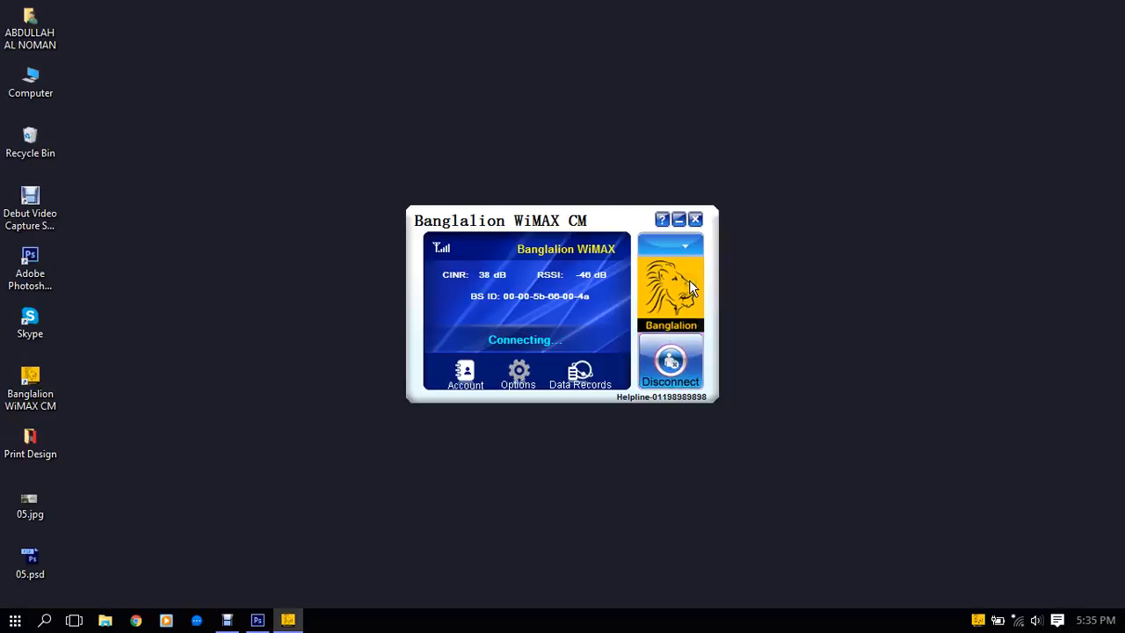
left_click(380, 597)
left_click(411, 557)
left_click(401, 567)
left_click(338, 607)
left_click(347, 600)
left_click(363, 304)
left_click(355, 433)
left_click(456, 278)
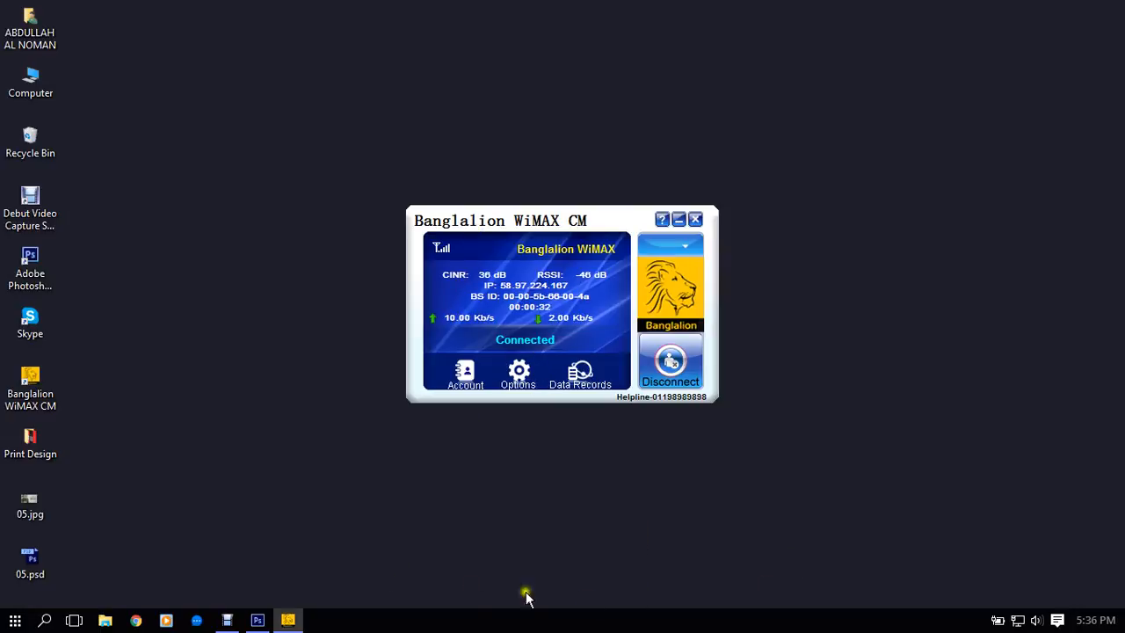
- Switch to Chrome and search the web for "Iphone image"
left_click(137, 620)
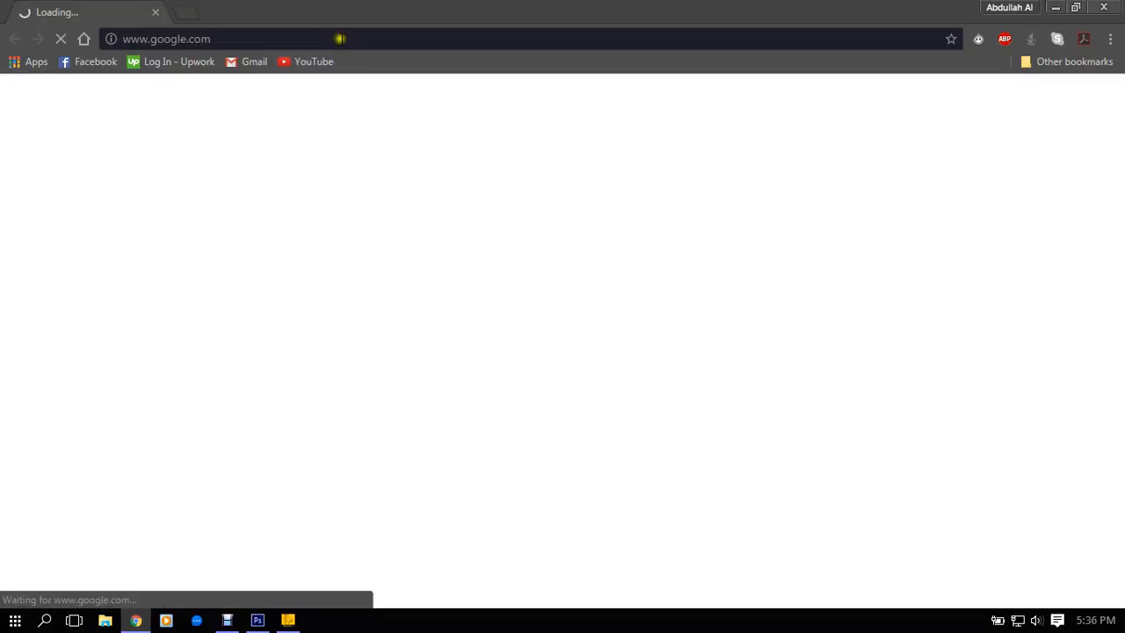
left_click(337, 39)
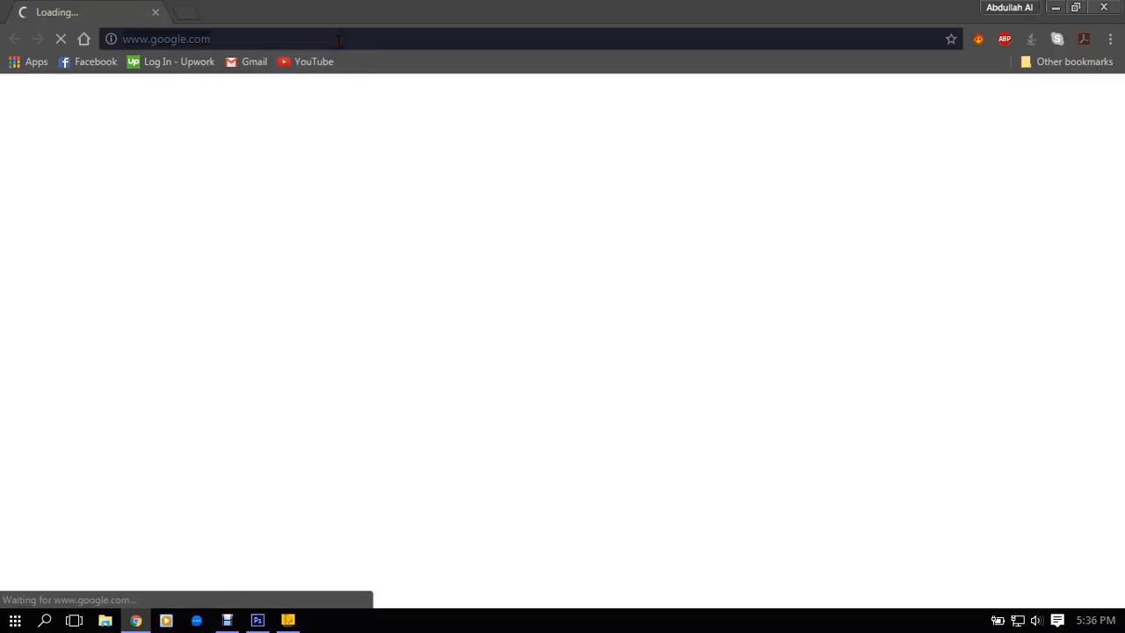
type("Iphone image")
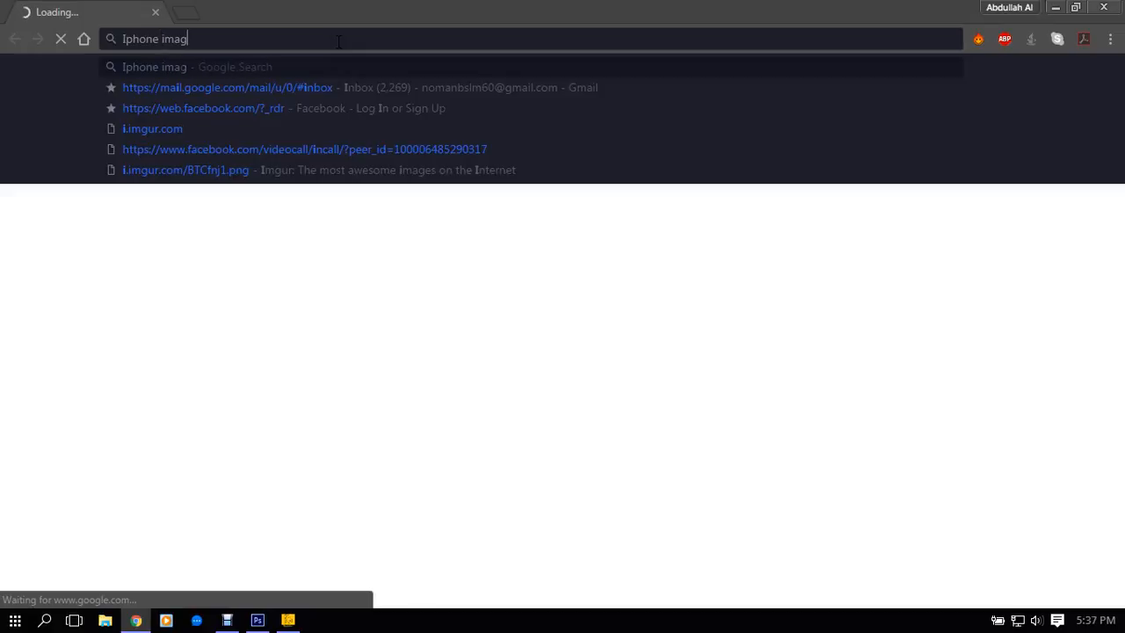
key("Return")
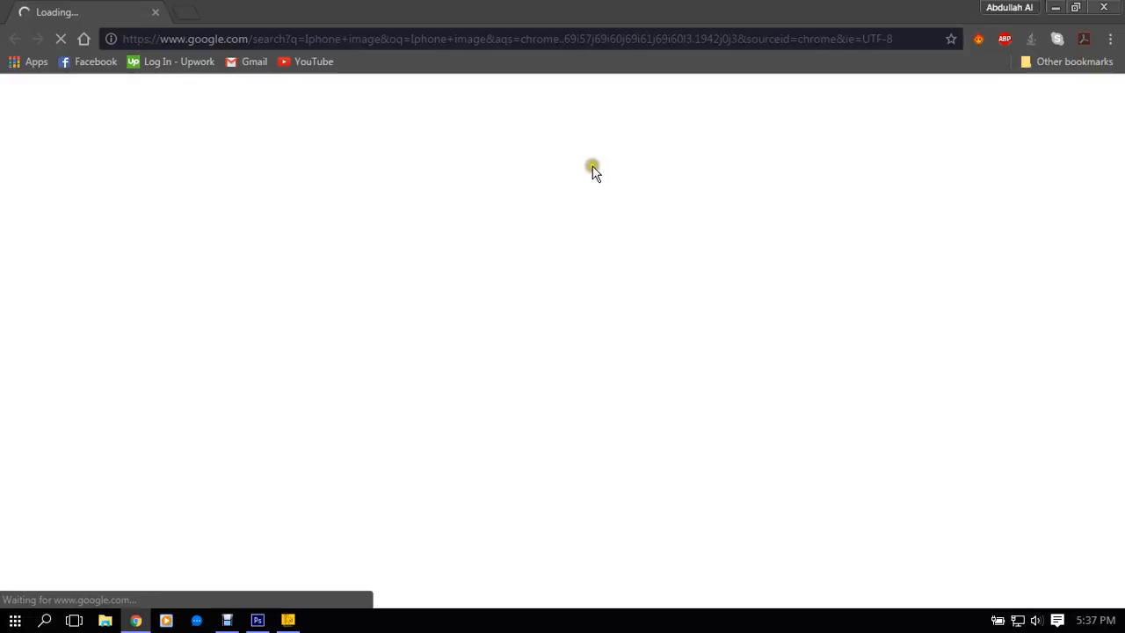
- Check the Banglalion WiMAX connection status while the search loads, and return to Chrome
left_click(287, 621)
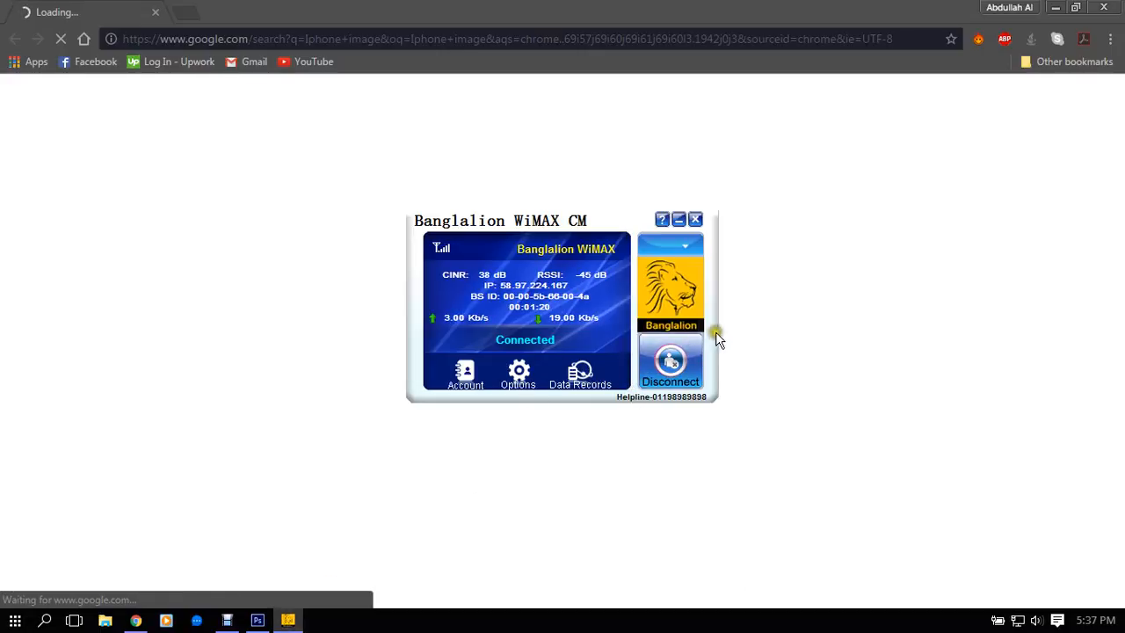
left_click(740, 323)
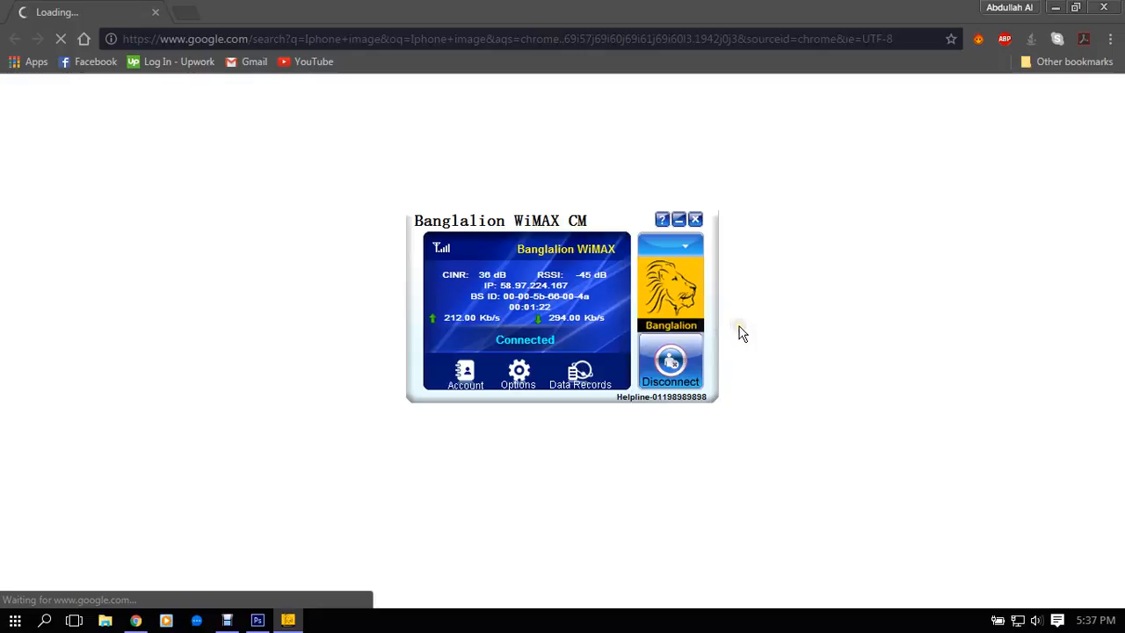
left_click(737, 319)
left_click(648, 24)
left_click(646, 12)
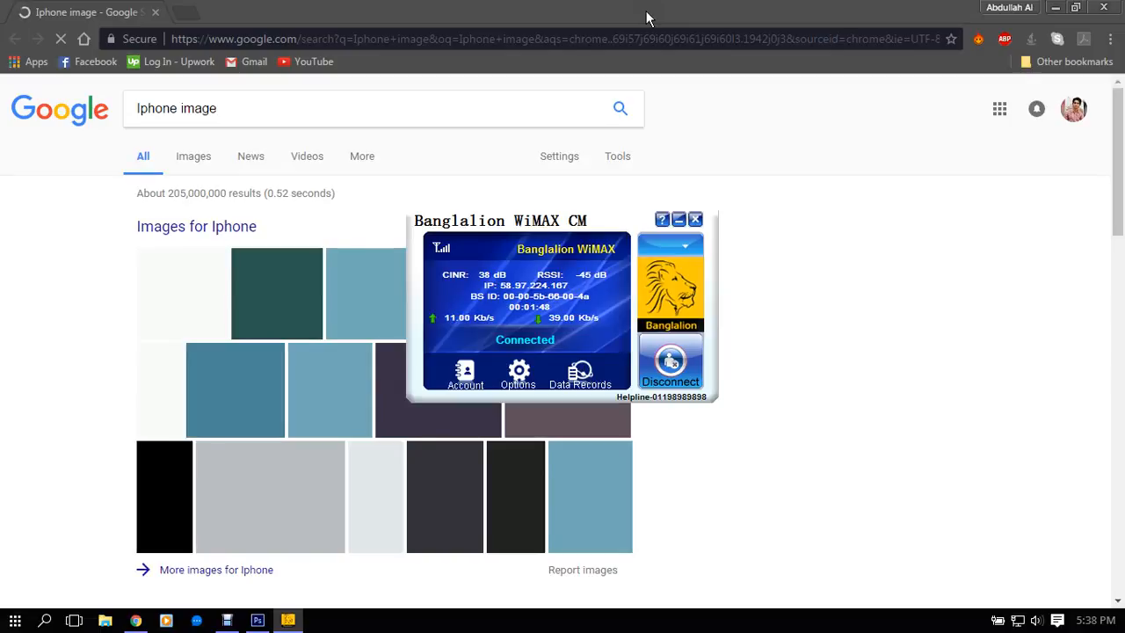
left_click(647, 17)
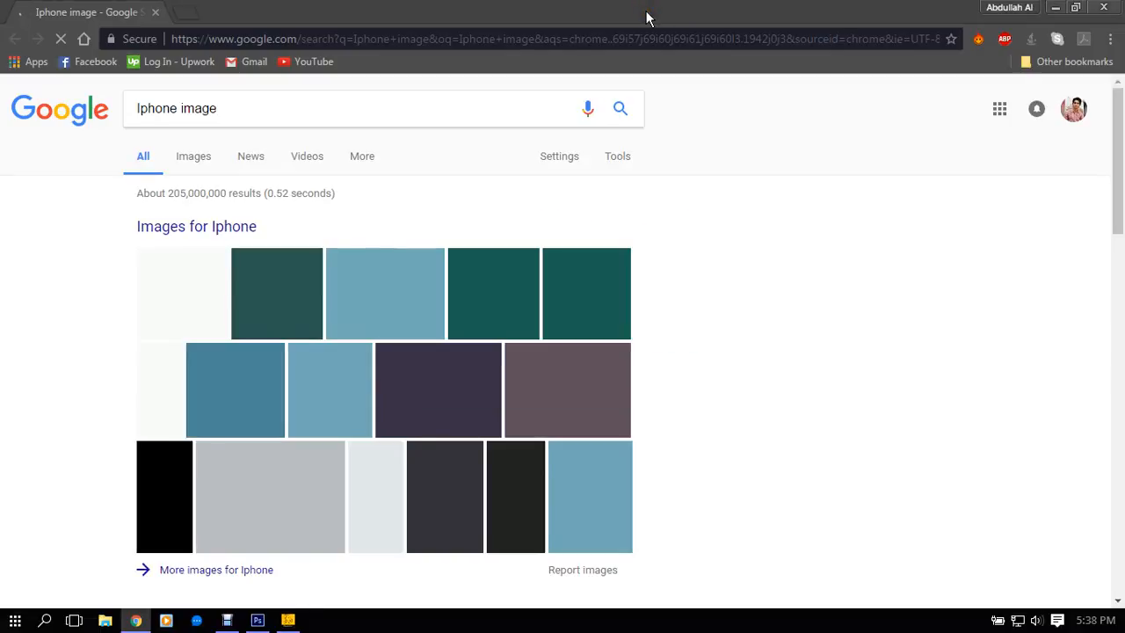
- Browse the "Iphone image" results and switch to the image results, checking the Banglalion WiMAX connection while they load
scroll(449, 394, "down", 2)
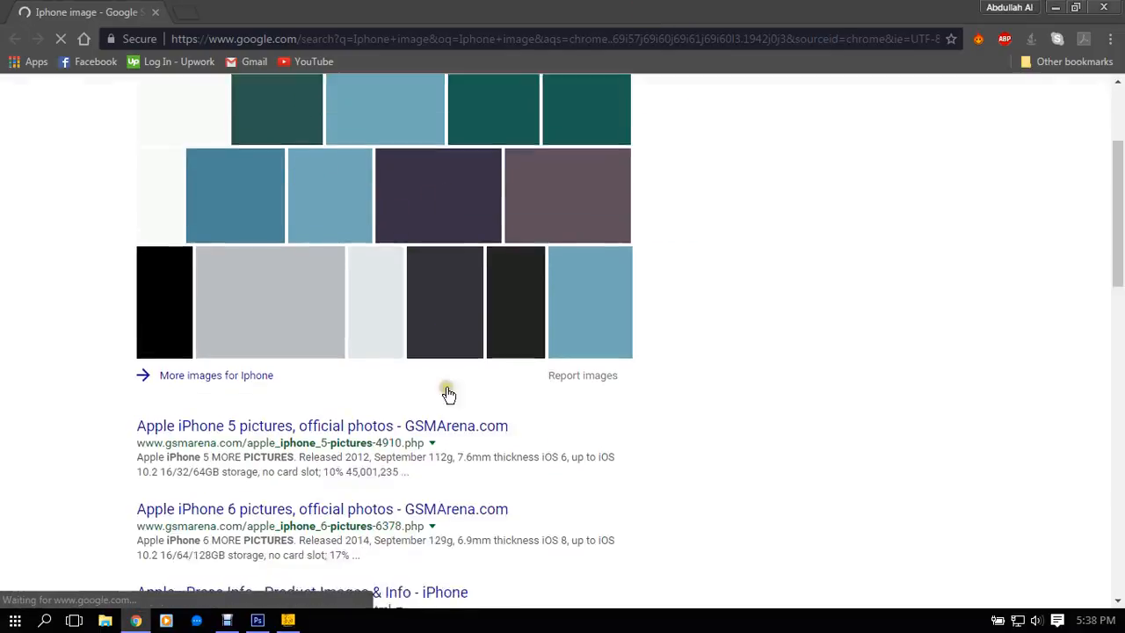
scroll(449, 394, "down", 7)
scroll(914, 343, "up", 5)
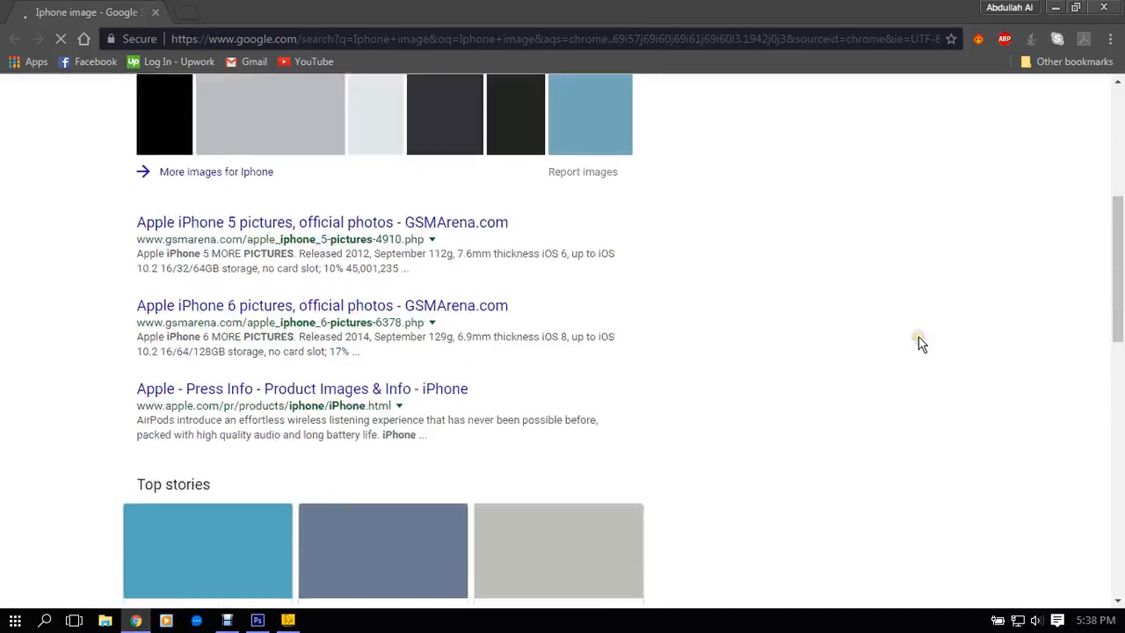
scroll(918, 343, "up", 4)
scroll(920, 346, "down", 7)
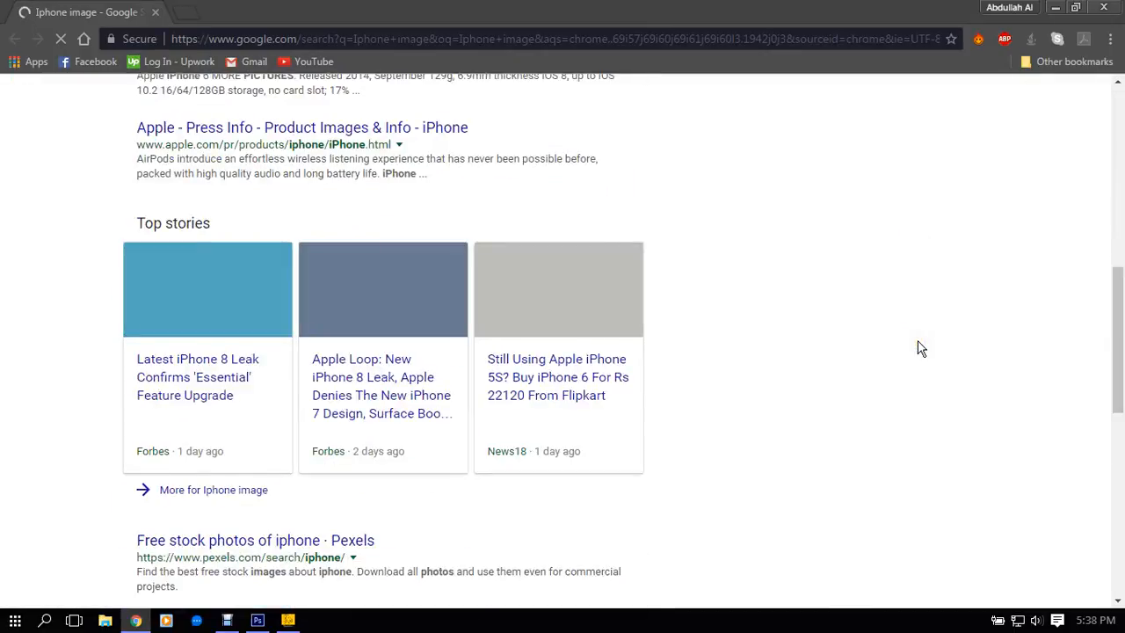
scroll(919, 347, "up", 7)
left_click(194, 155)
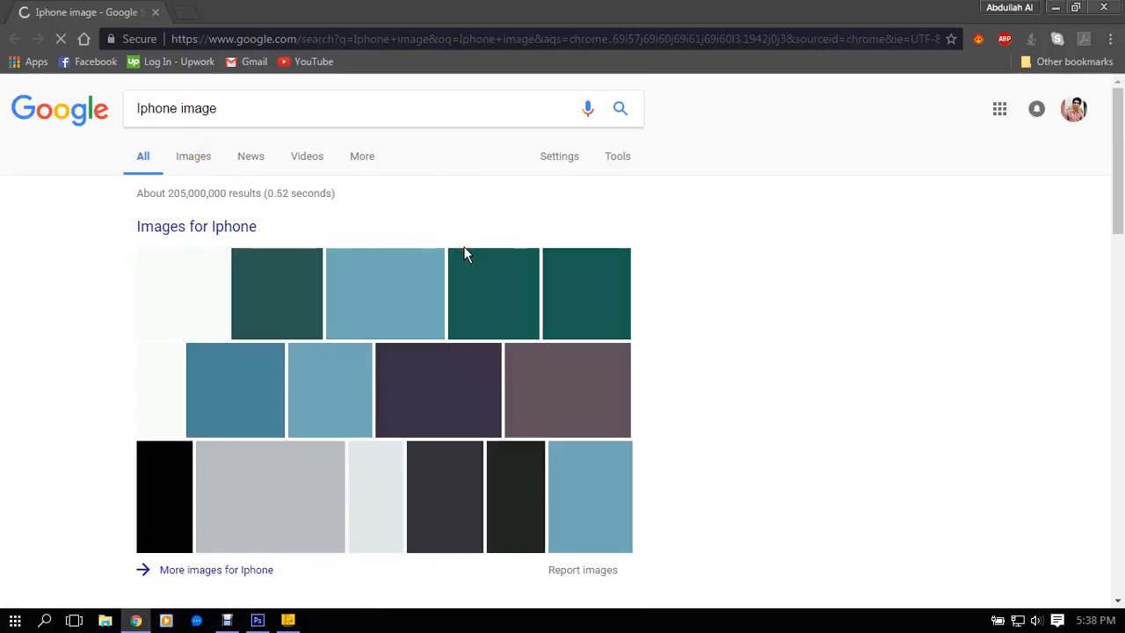
left_click(289, 617)
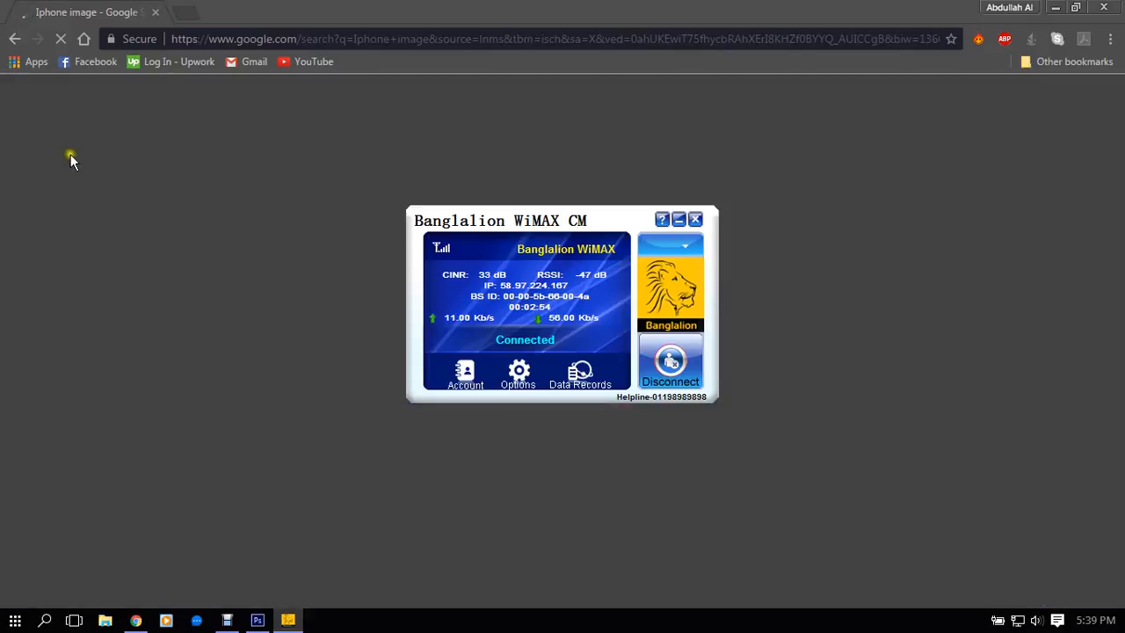
left_click(580, 38)
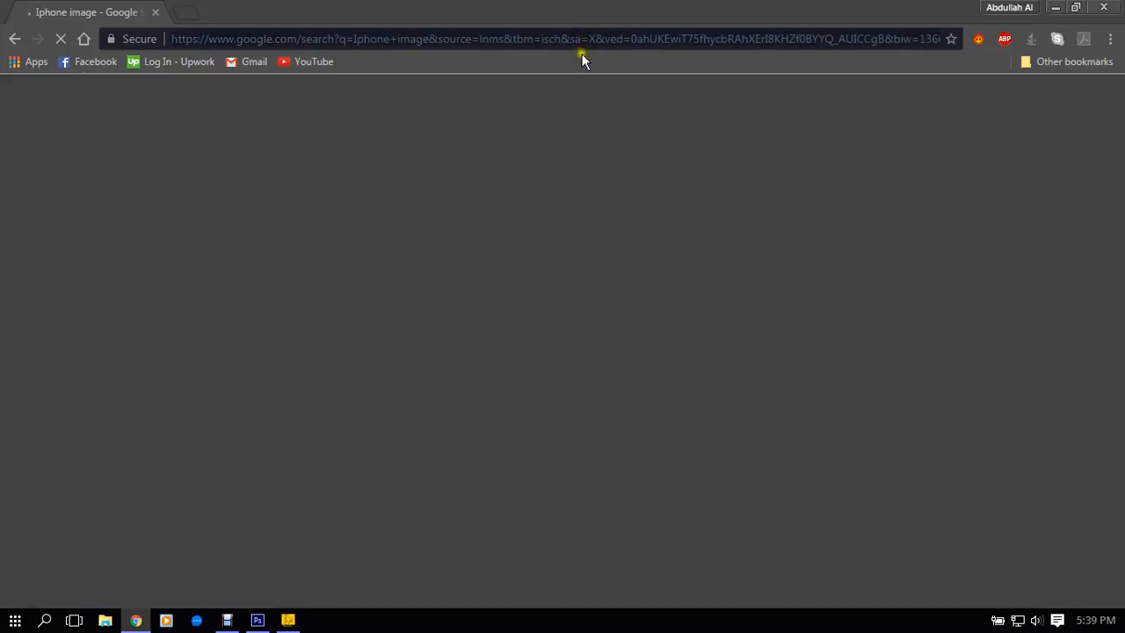
- Try searching the web again for "iphone image", and close the browser
left_click(336, 39)
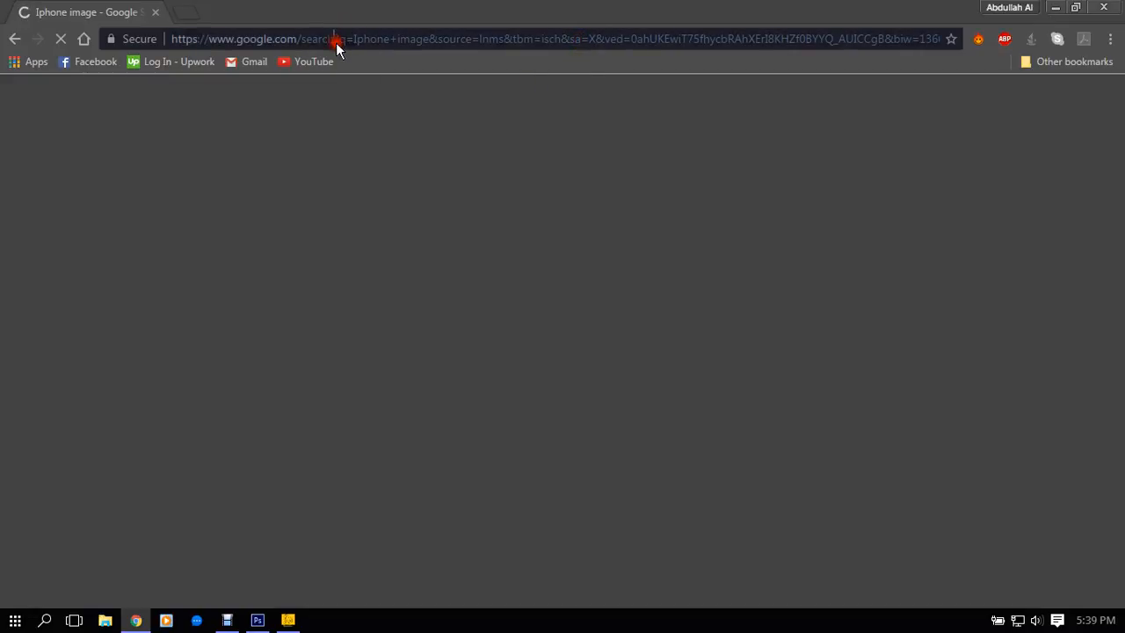
key("ctrl+a")
type("image")
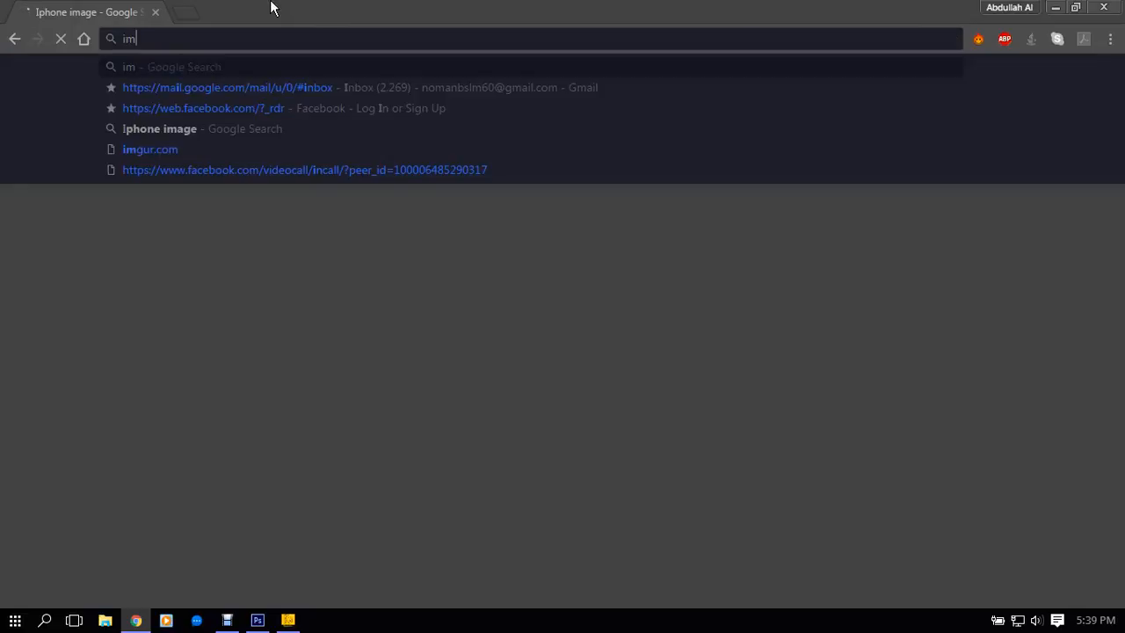
key("BackSpace")
key("BackSpace")
key("BackSpace")
key("BackSpace")
key("BackSpace")
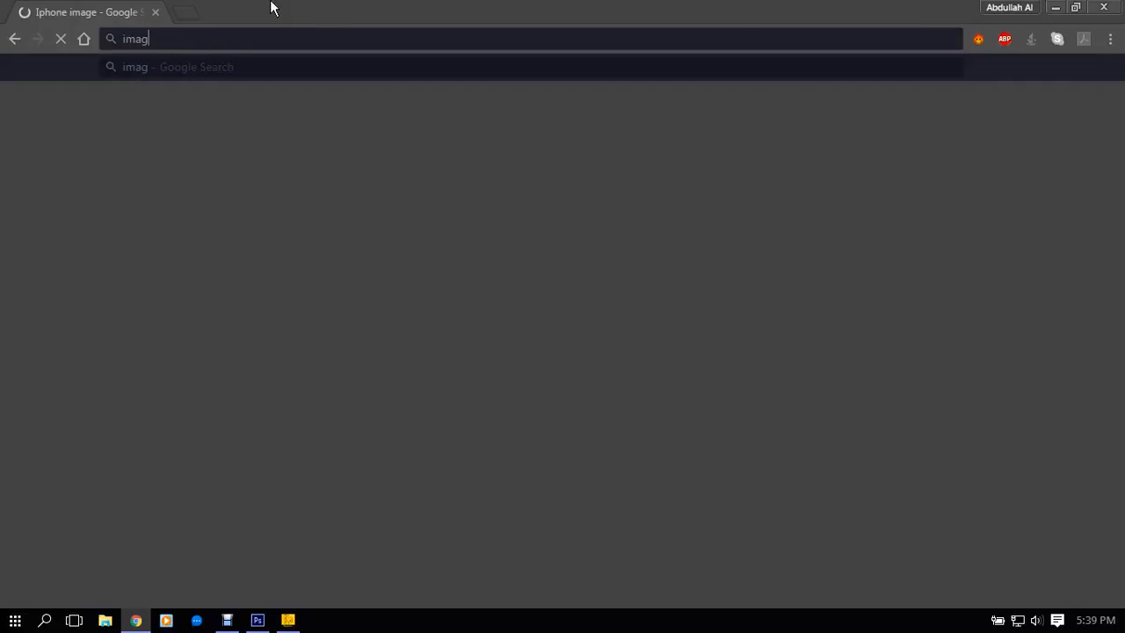
type("iphone image")
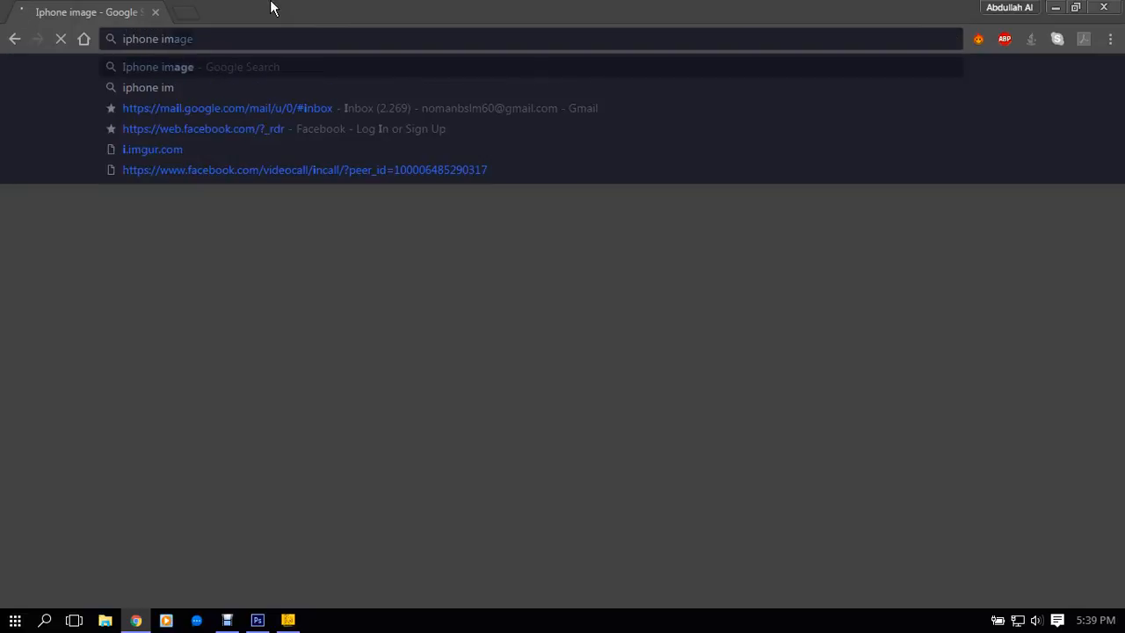
key("Return")
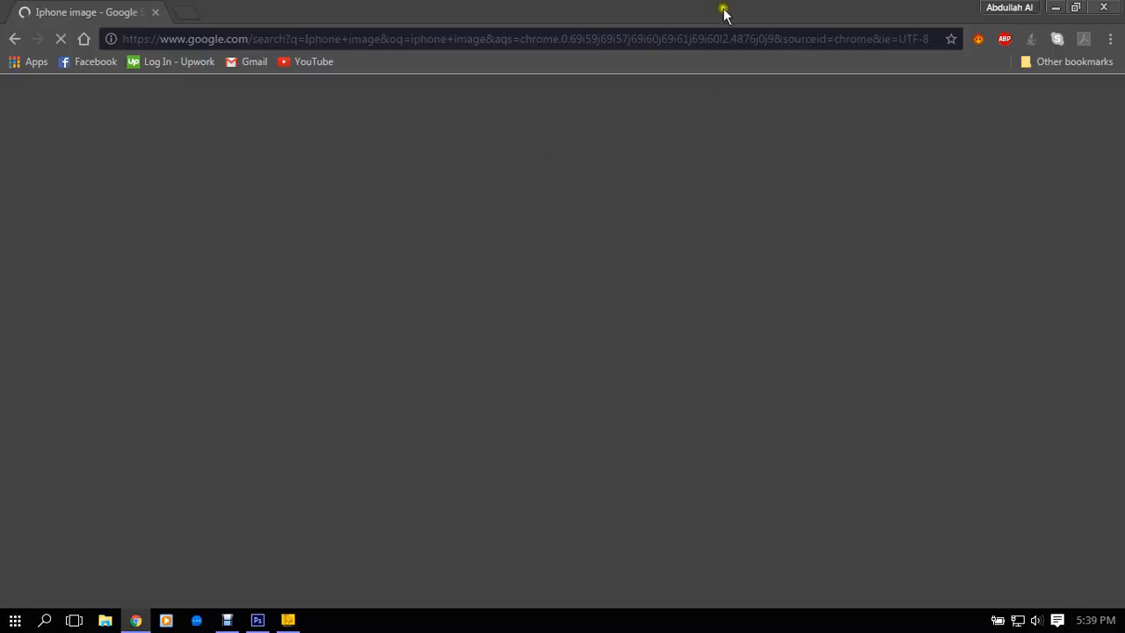
left_click(1104, 7)
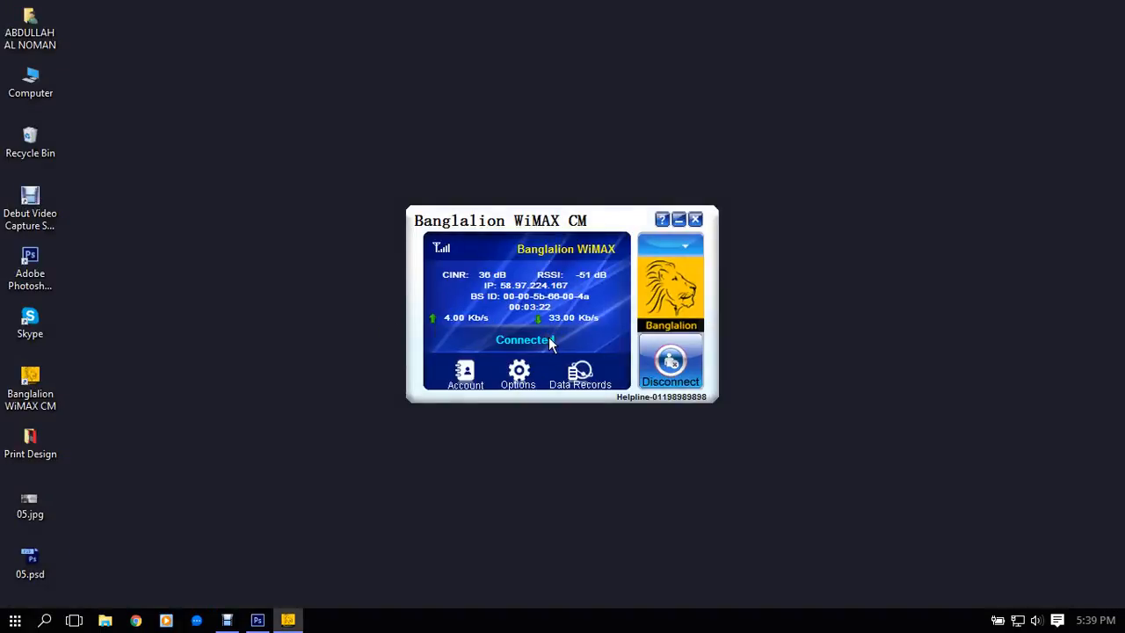
- Disconnect the Banglalion WiMAX connection and exit its connection manager
left_click(673, 369)
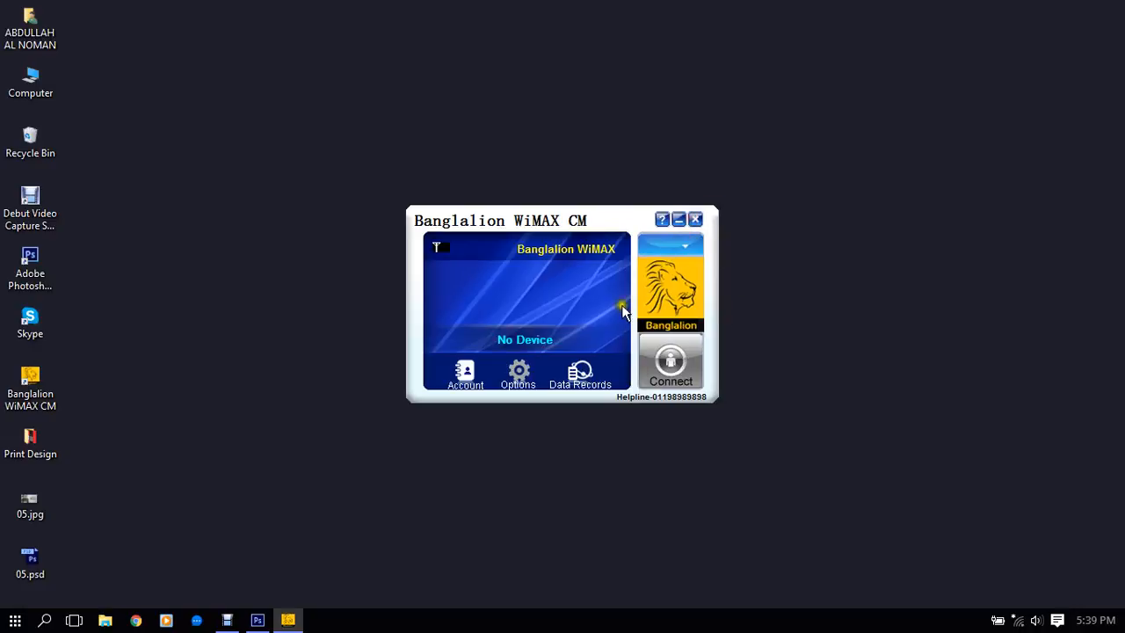
left_click(695, 219)
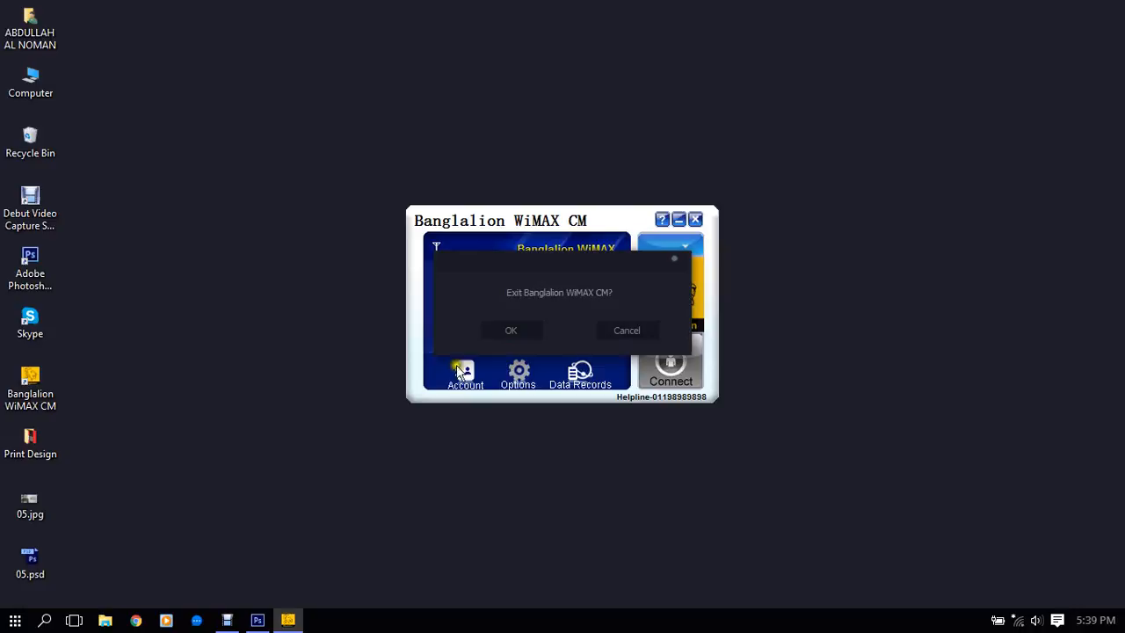
left_click(507, 328)
- Switch to File Explorer and look over the map, chat and membership design files in the client's folder under Client on Personal (D:)
left_click(103, 620)
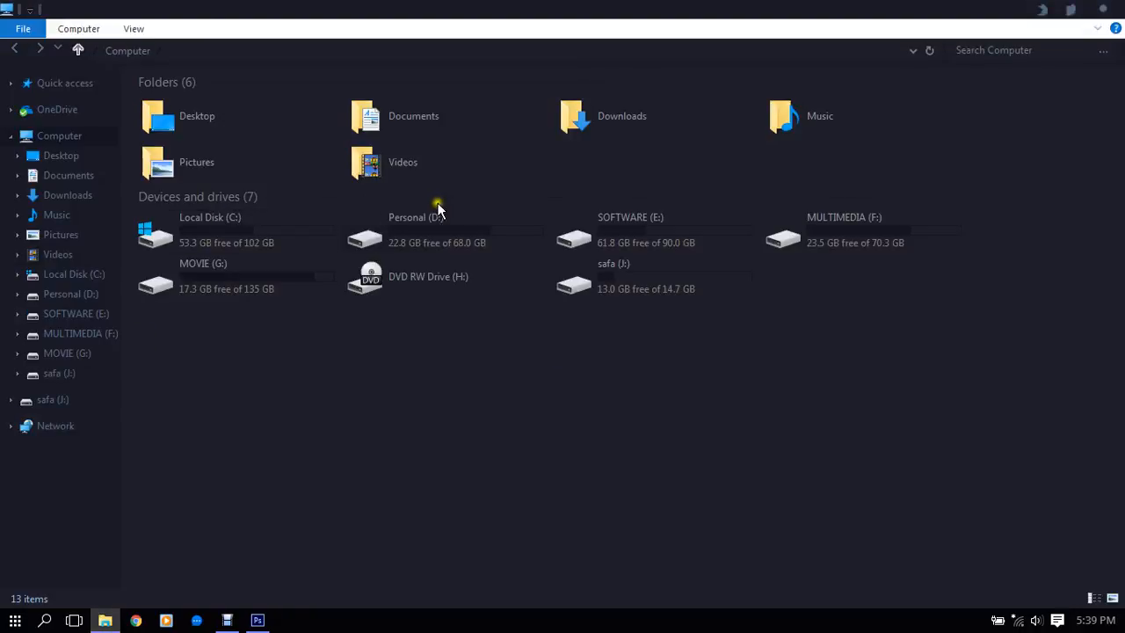
double_click(428, 232)
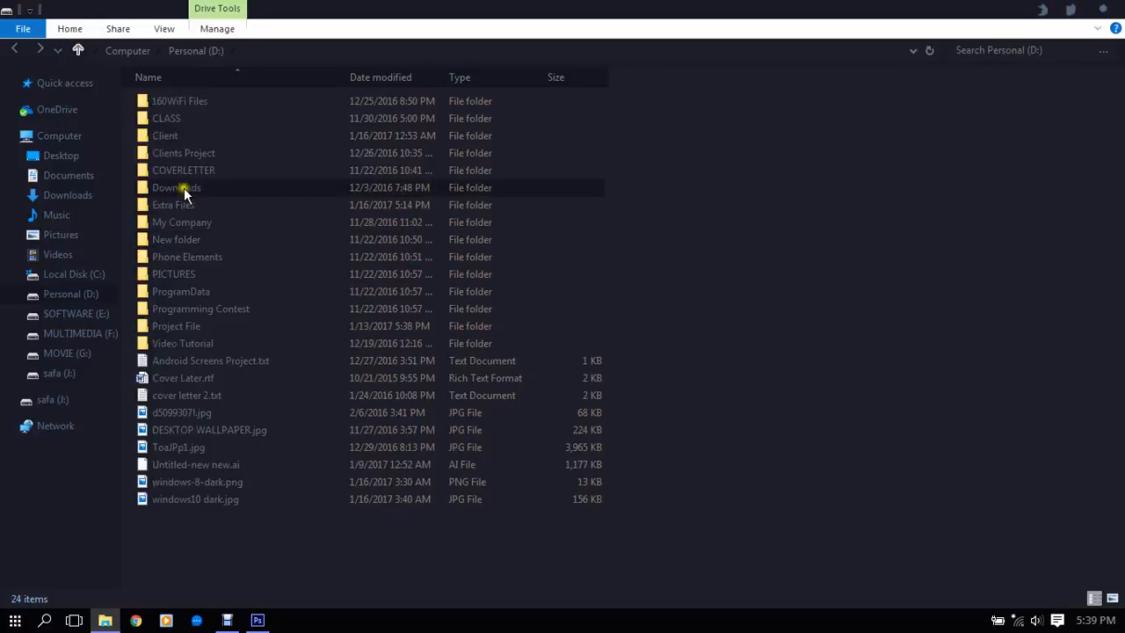
left_click(184, 187)
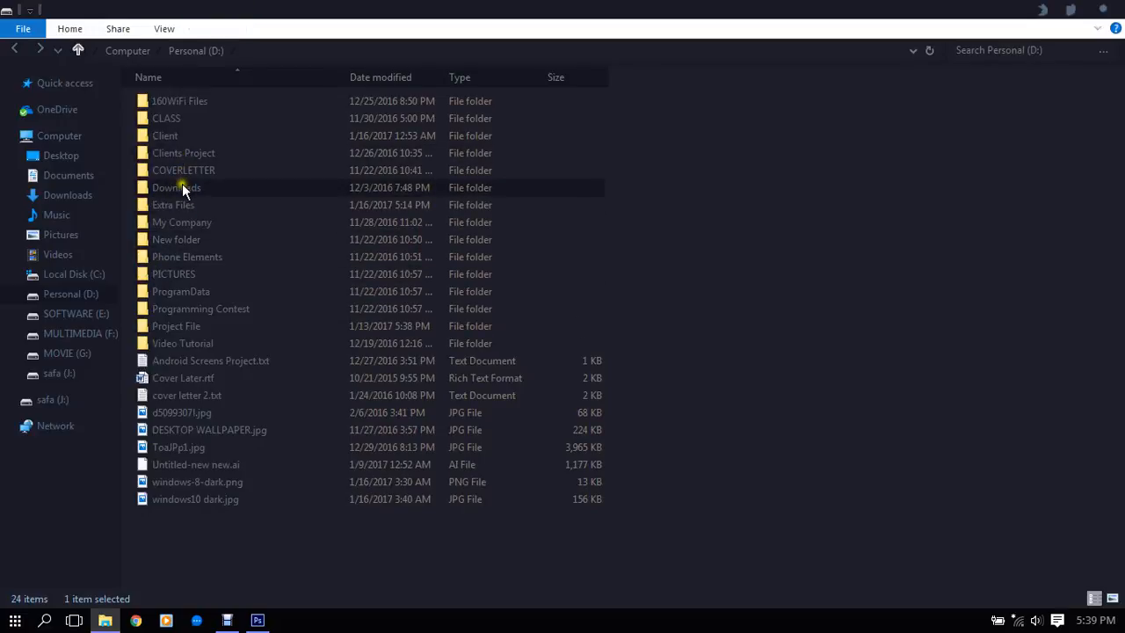
left_click(176, 136)
double_click(176, 136)
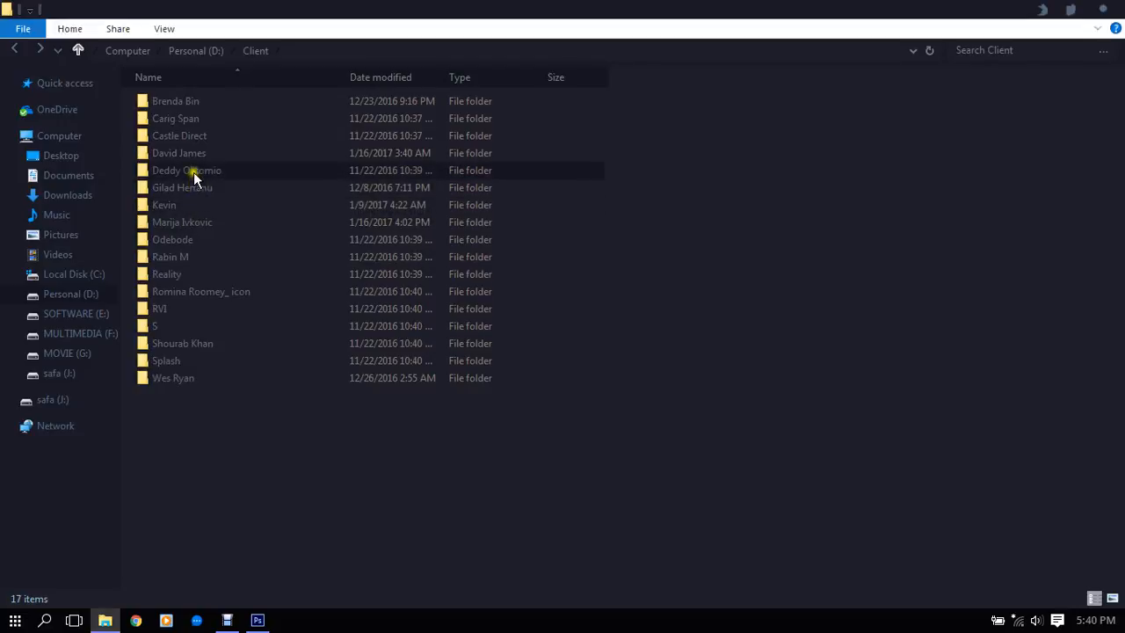
double_click(207, 153)
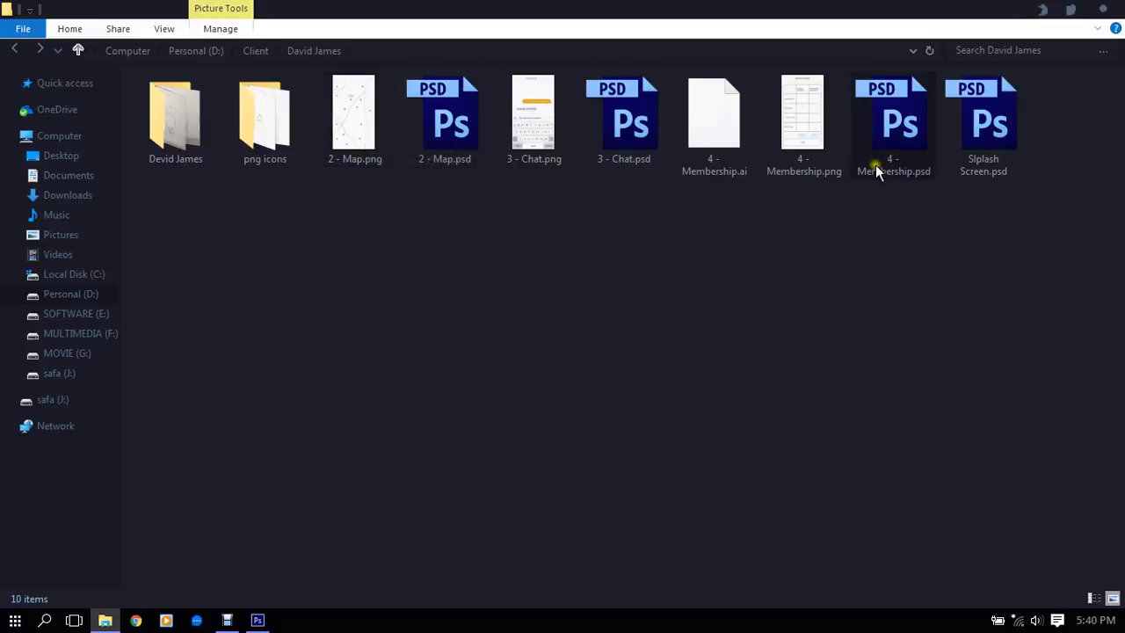
left_click(845, 260)
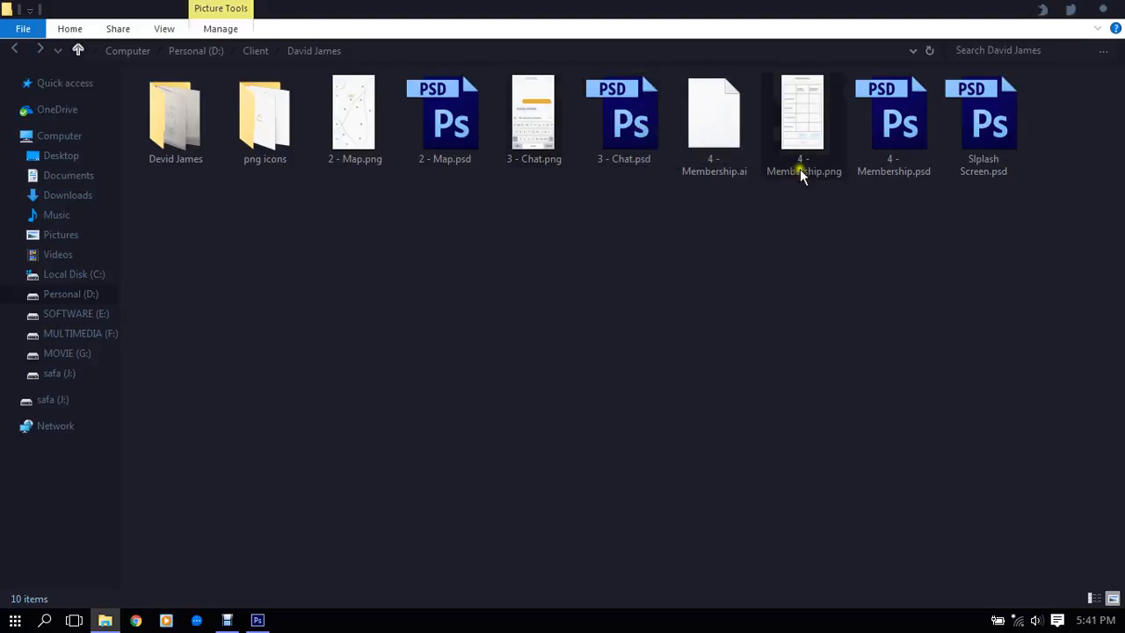
- Leave the client's folder and open the Compressed folder in Downloads
left_click(255, 50)
left_click(193, 52)
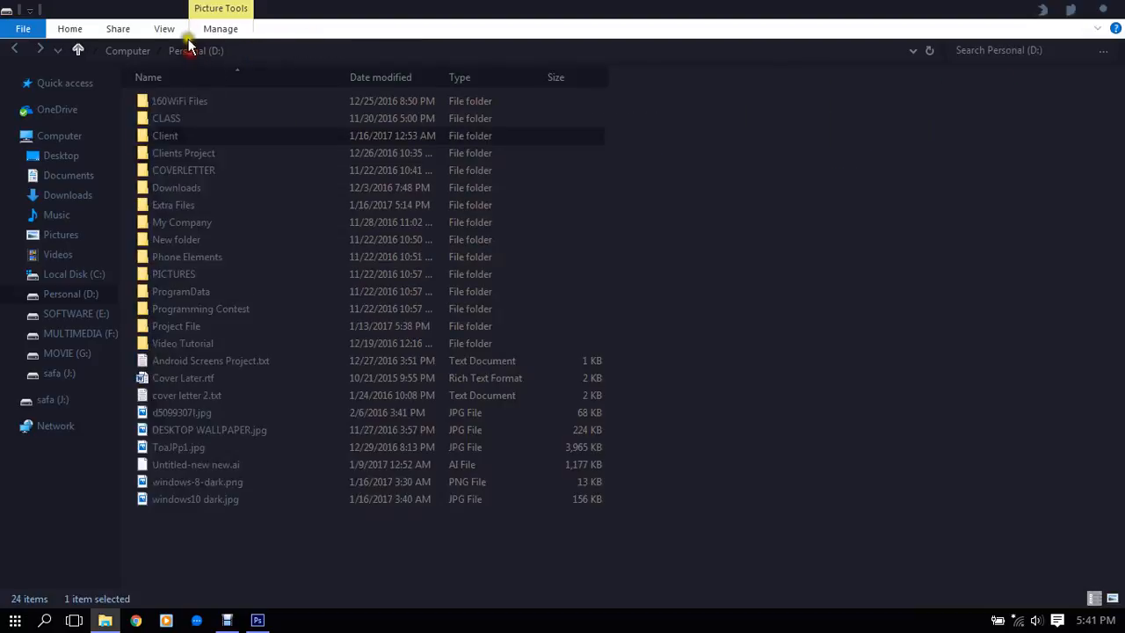
left_click(86, 295)
left_click(69, 195)
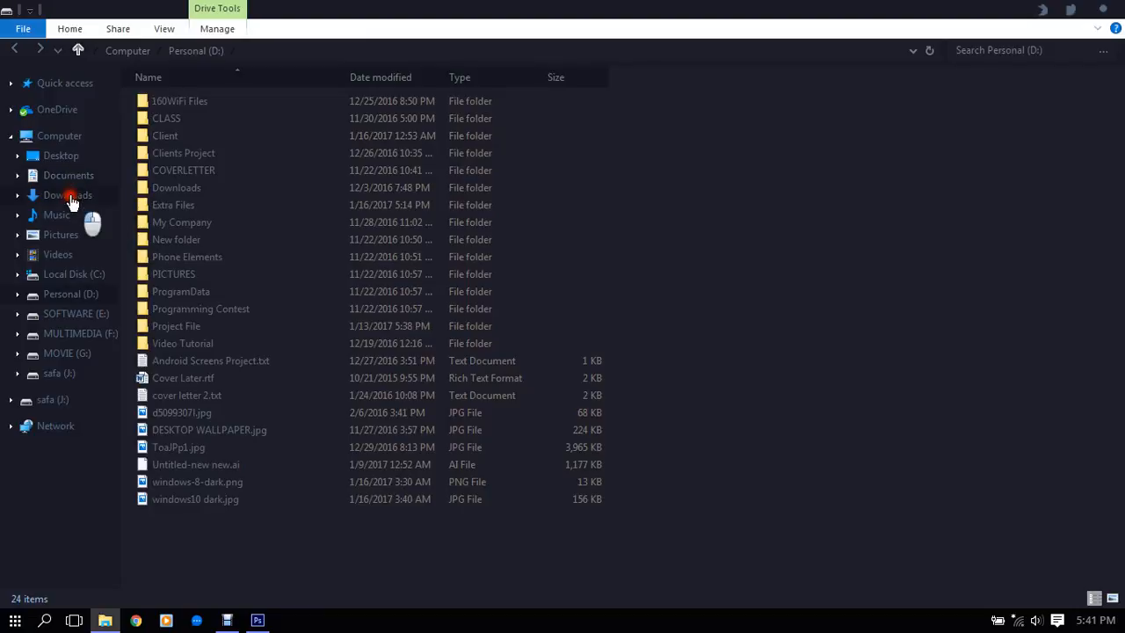
double_click(250, 120)
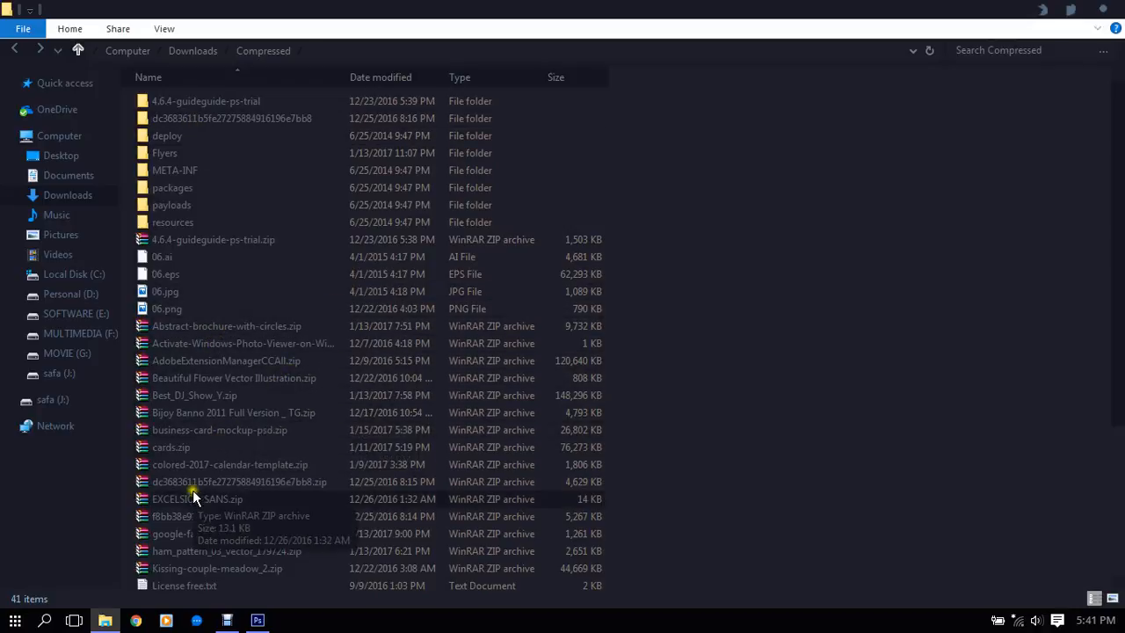
- Find the Responsive-showcase-presentation-vol2-PIXEDEN.zip archive in the Compressed folder and open it in WinRAR
scroll(215, 561, "down", 1)
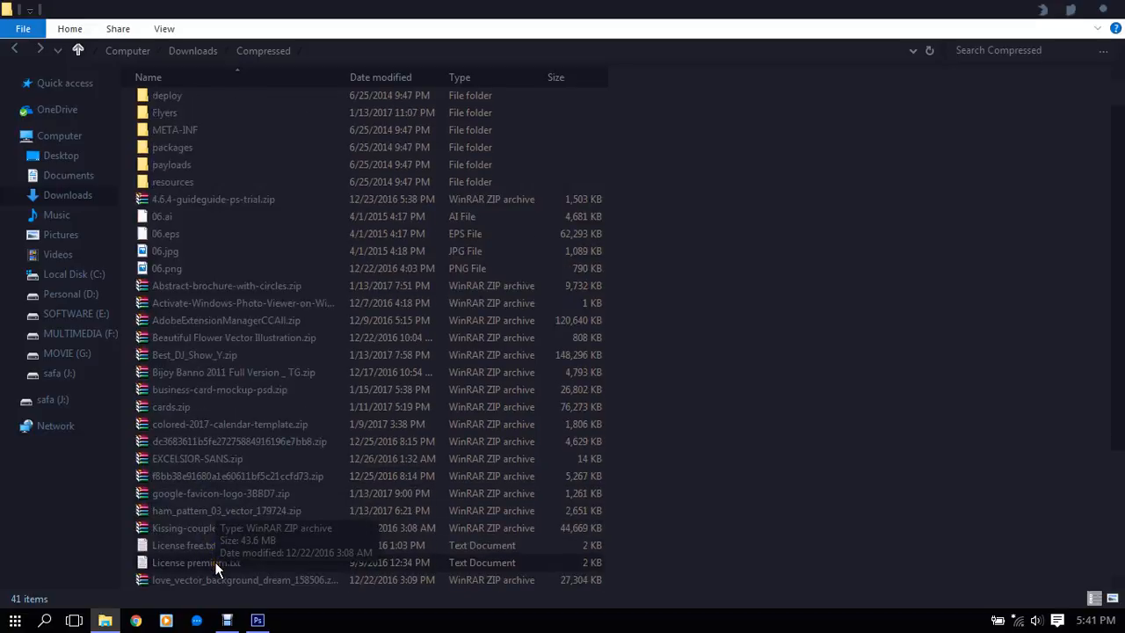
scroll(233, 565, "down", 1)
scroll(232, 565, "down", 2)
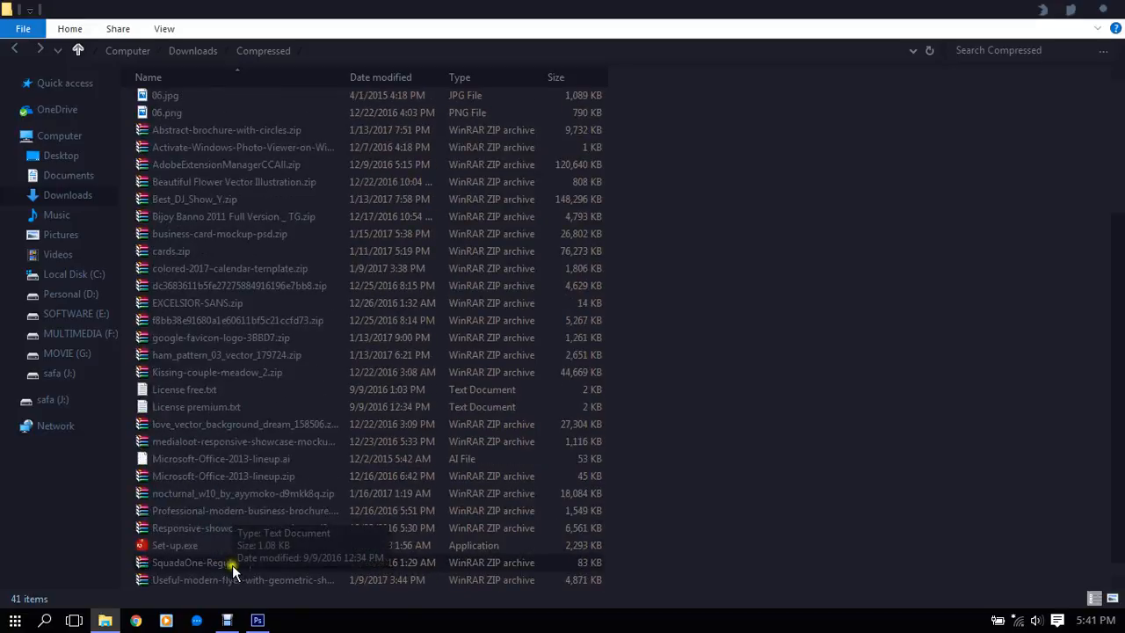
left_click(233, 530)
double_click(233, 530)
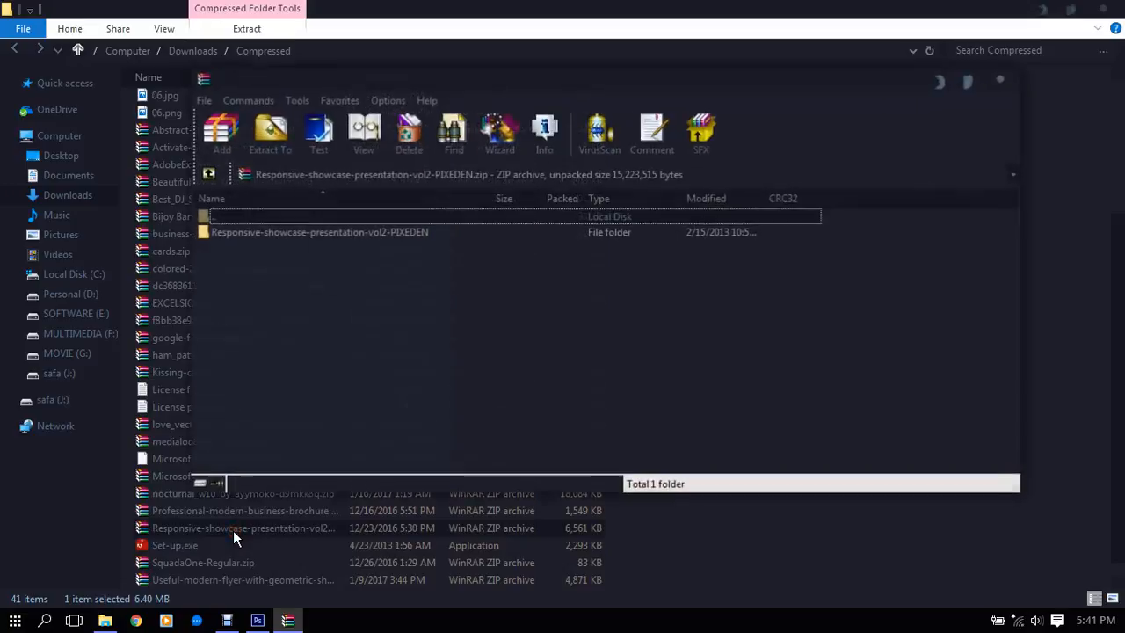
- Open Responsive-showcase-presentation-vol2.psd from the archive's Responsive-showcase-presentation-vol2-PIXEDEN folder in Photoshop
left_click(300, 234)
double_click(299, 234)
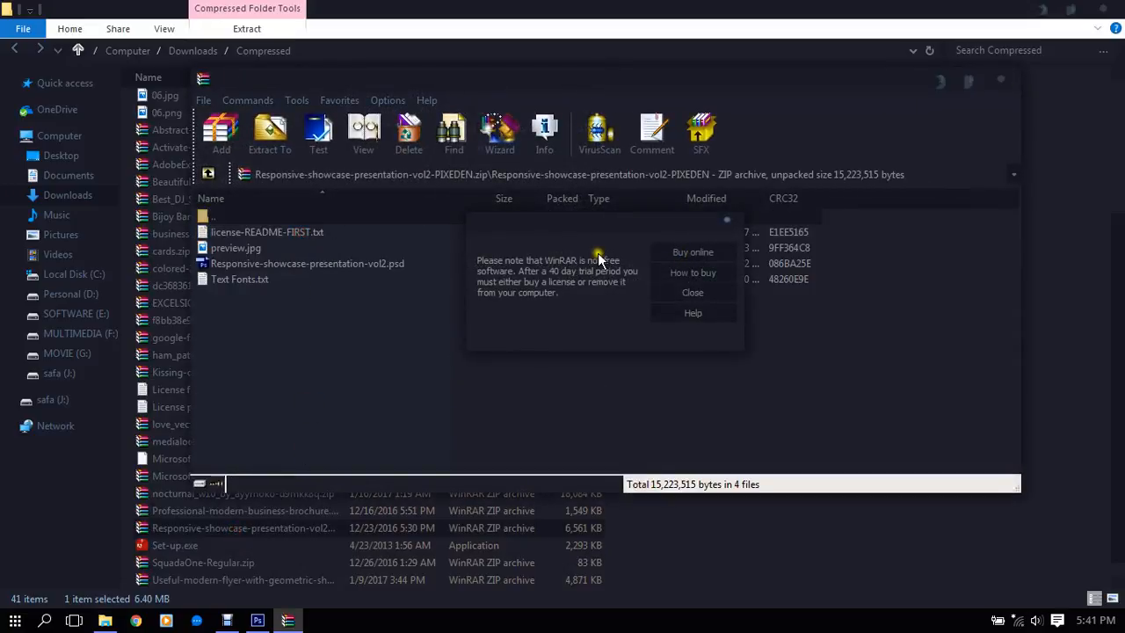
left_click(683, 292)
double_click(358, 264)
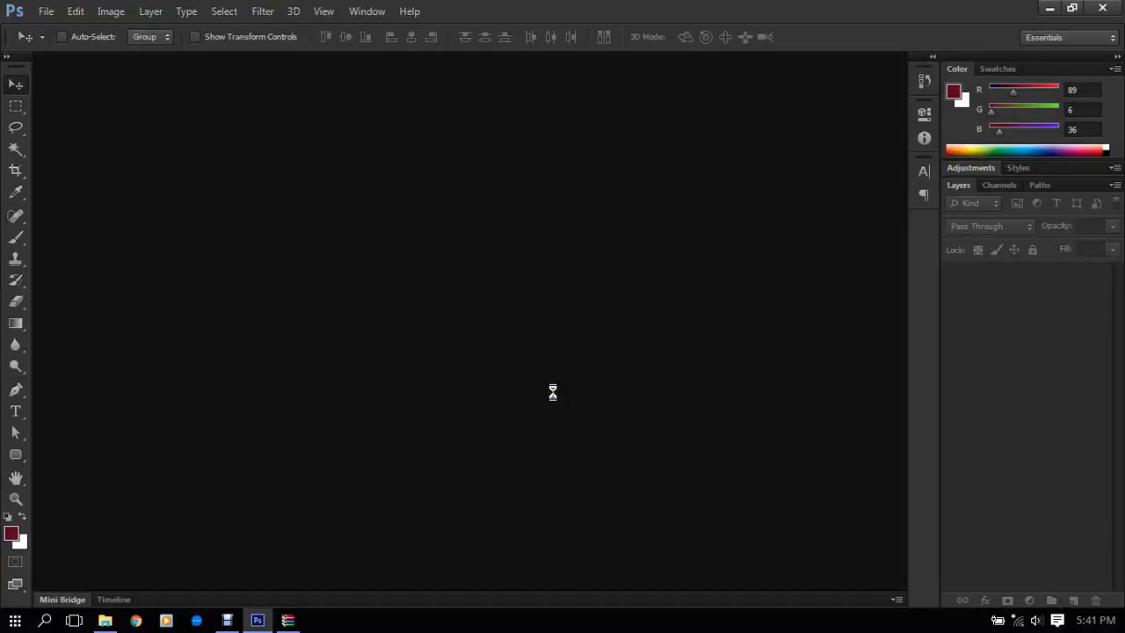
left_click(563, 253)
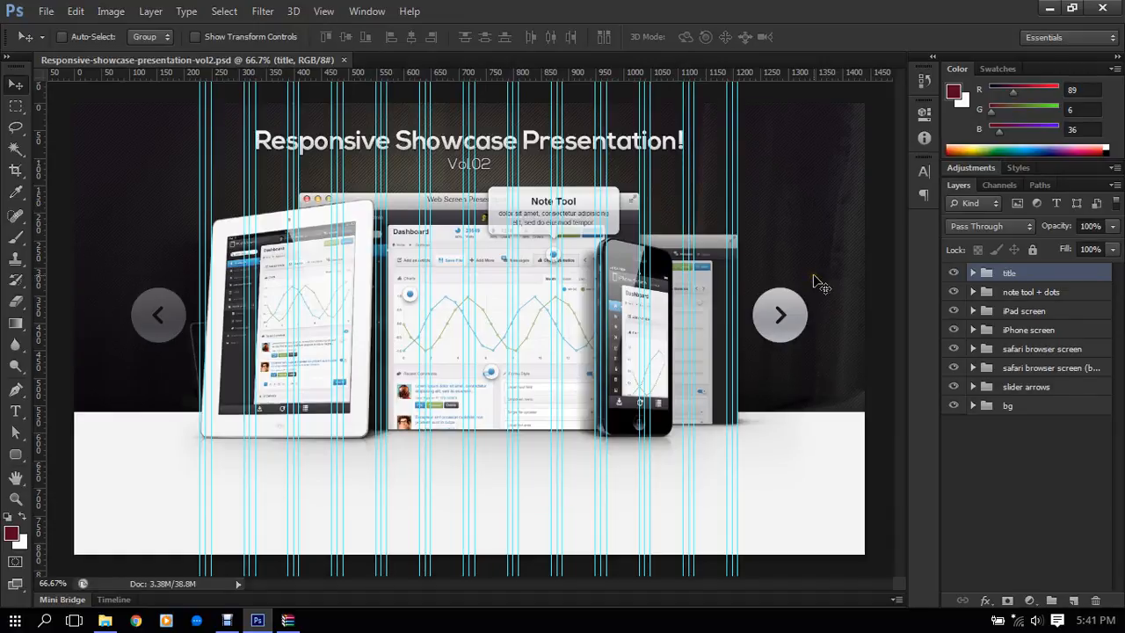
- Hide the guides and examine the iPad, browser and iPhone mockups in the showcase design
key("ctrl+;")
scroll(377, 215, "up", 3)
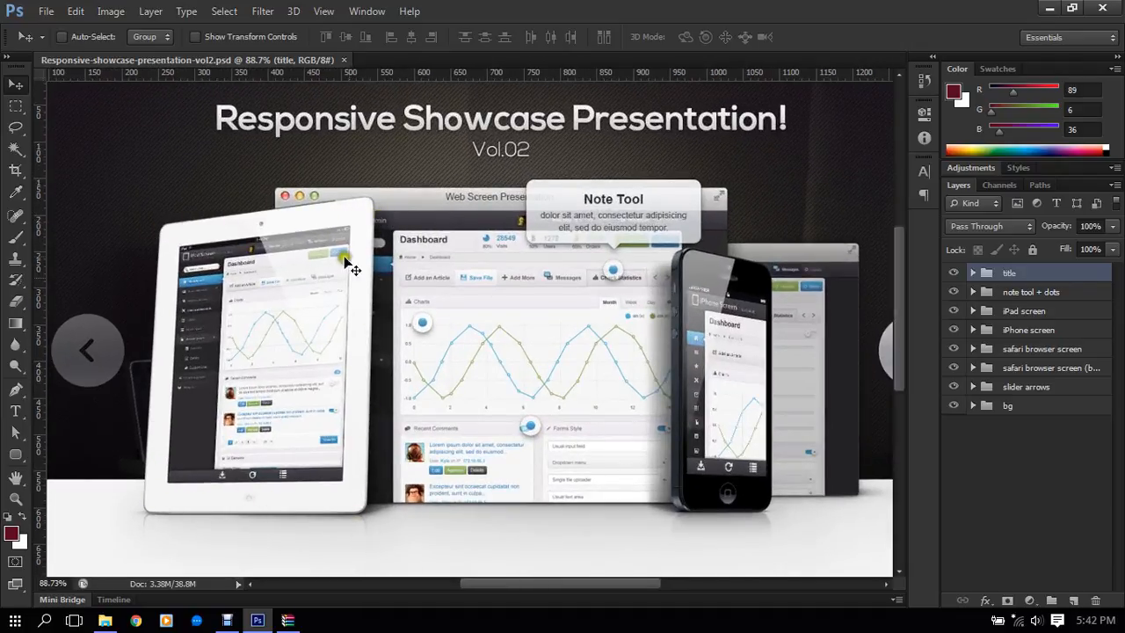
scroll(273, 371, "up", 1)
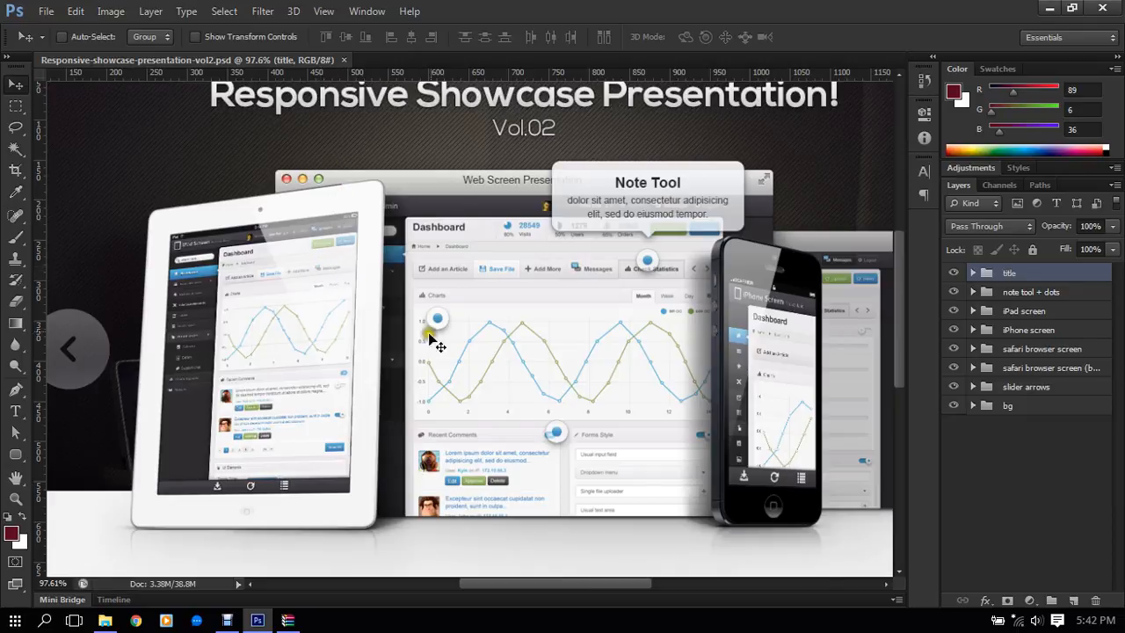
left_click_drag(561, 290, 502, 244)
scroll(678, 245, "up", 2)
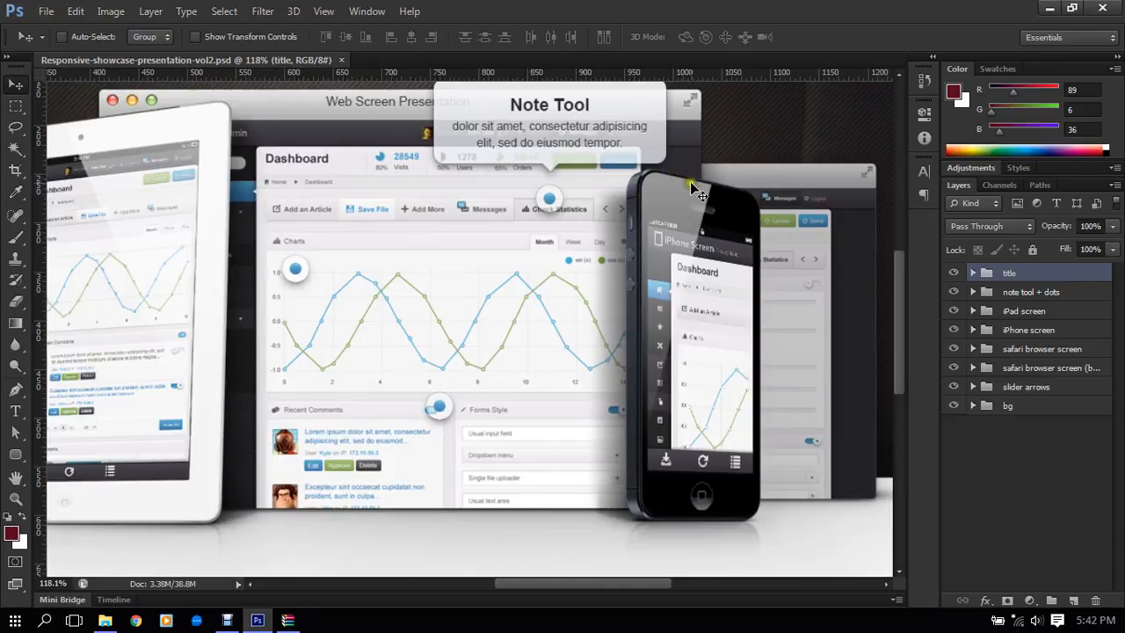
scroll(713, 215, "down", 2)
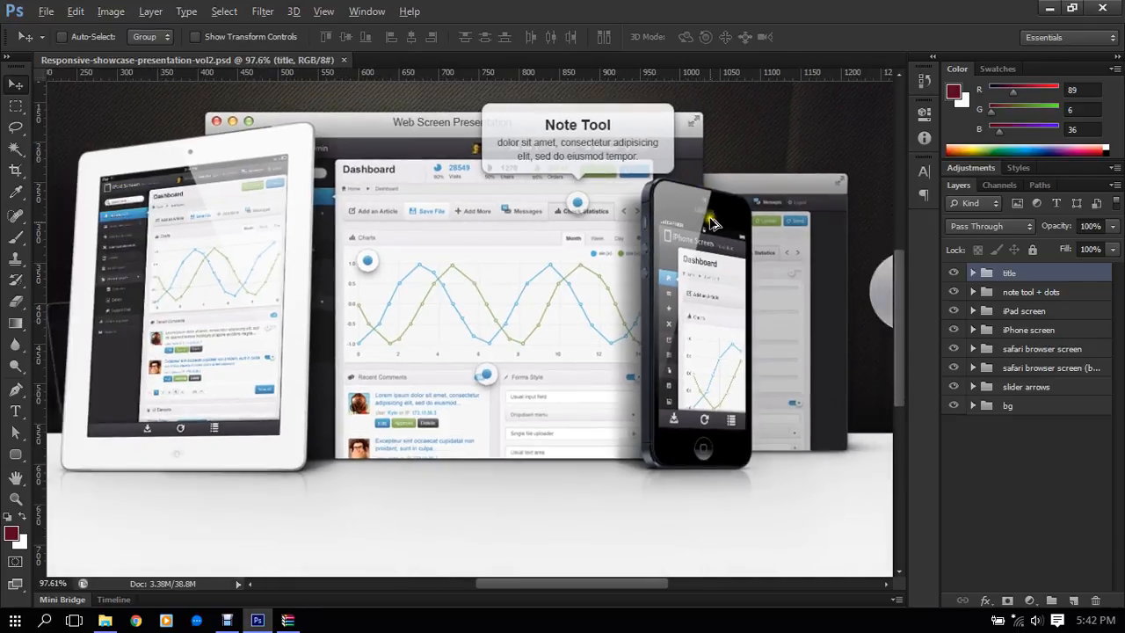
scroll(714, 230, "up", 3)
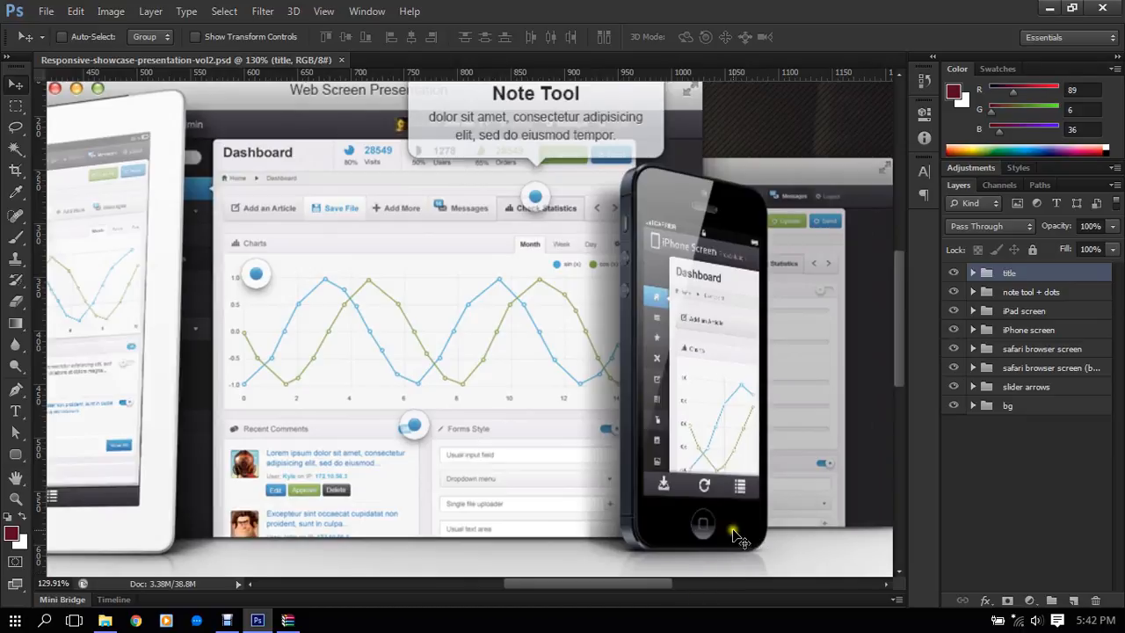
scroll(710, 524, "down", 3)
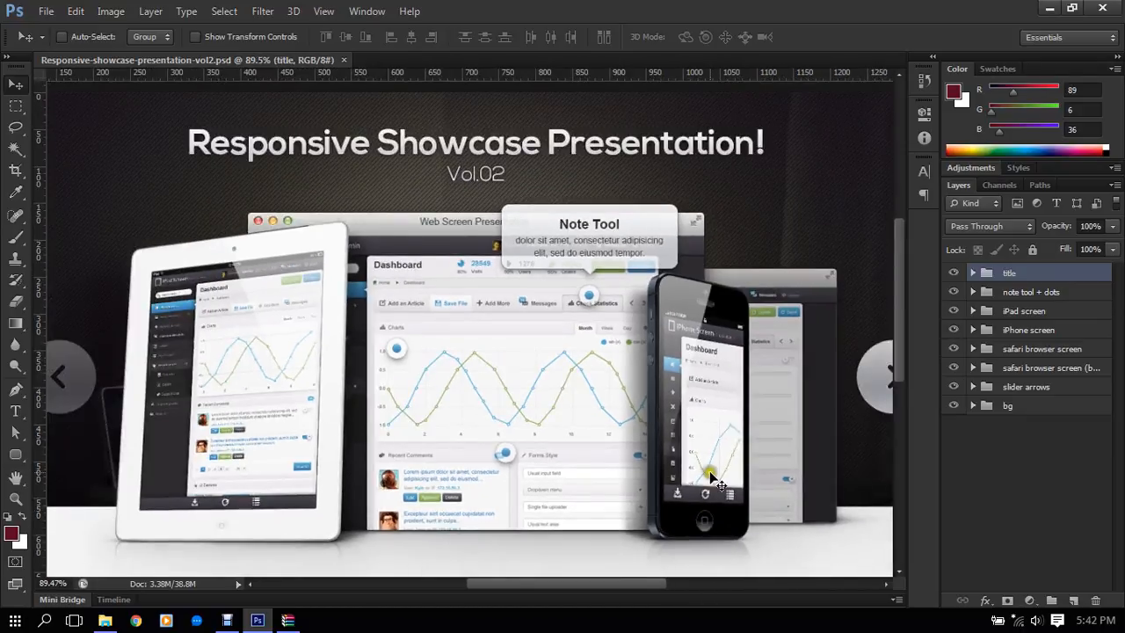
scroll(706, 467, "down", 3)
- Inspect the iPhone mockup closely, including its screen, home button and lower edge
scroll(723, 353, "up", 1)
scroll(728, 356, "up", 3)
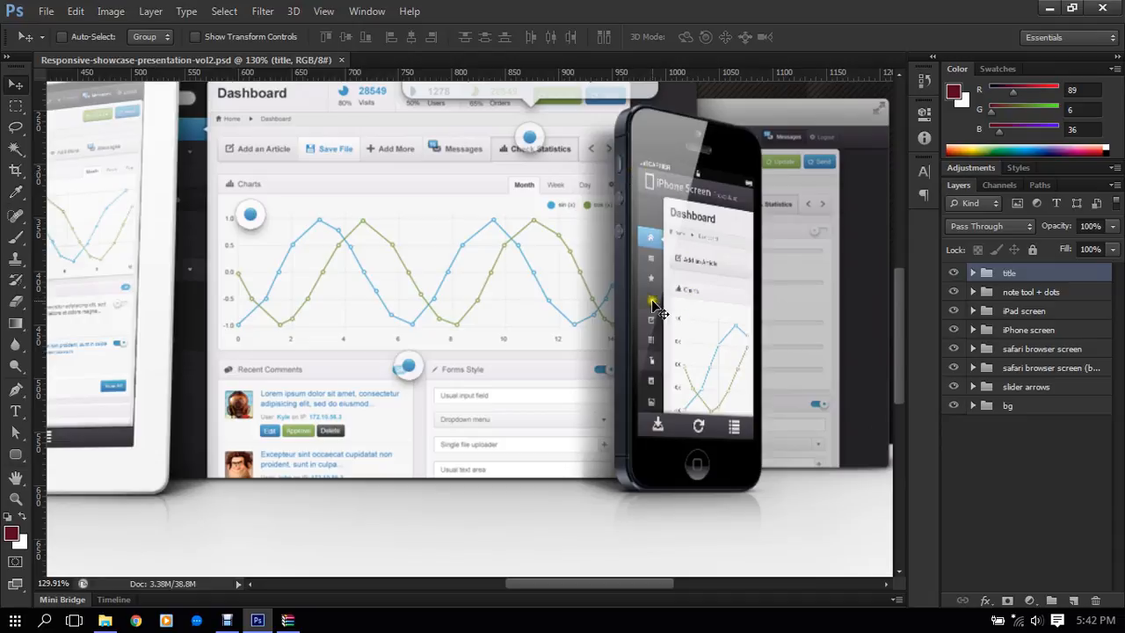
scroll(716, 492, "up", 5)
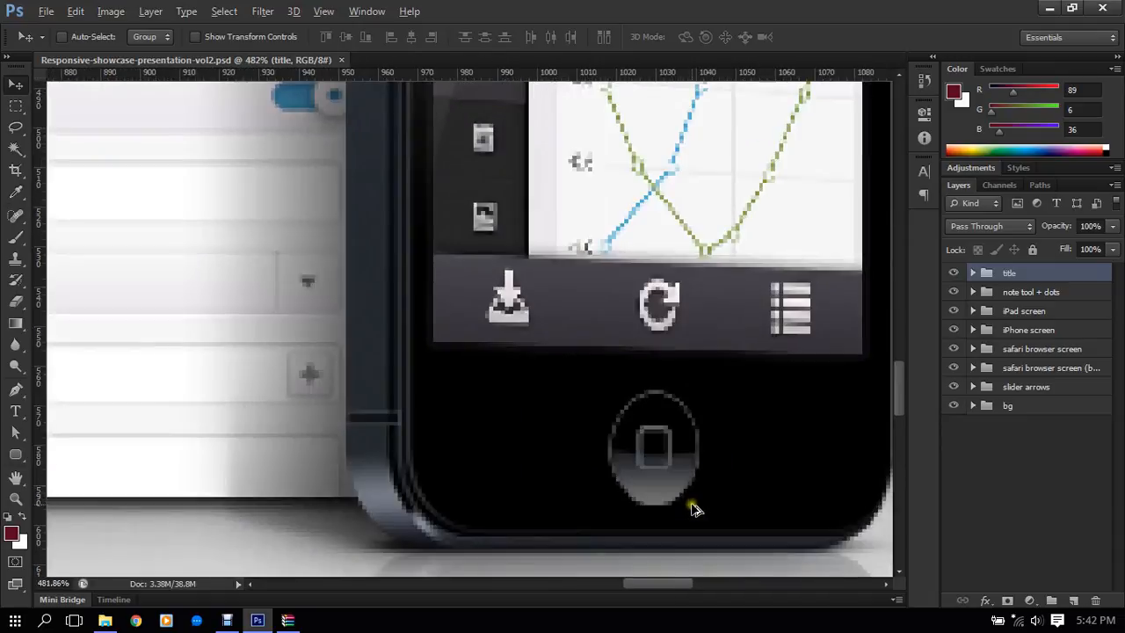
scroll(694, 508, "up", 1)
scroll(691, 479, "down", 3)
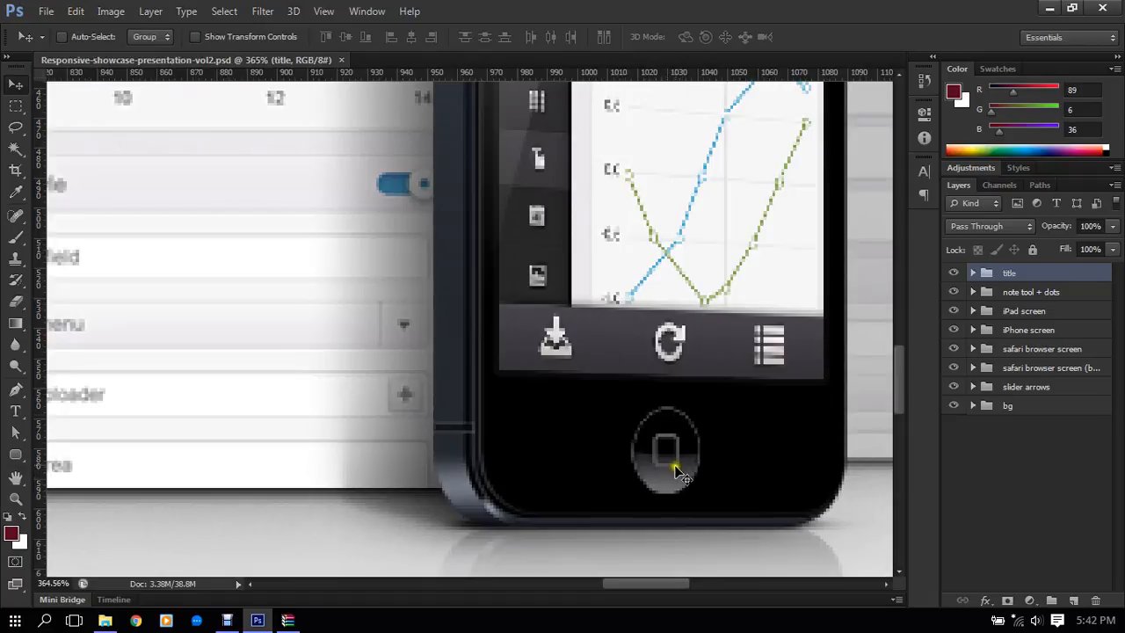
- Fit the whole design in view and take a closer look at the iPad mockup
key("ctrl+0")
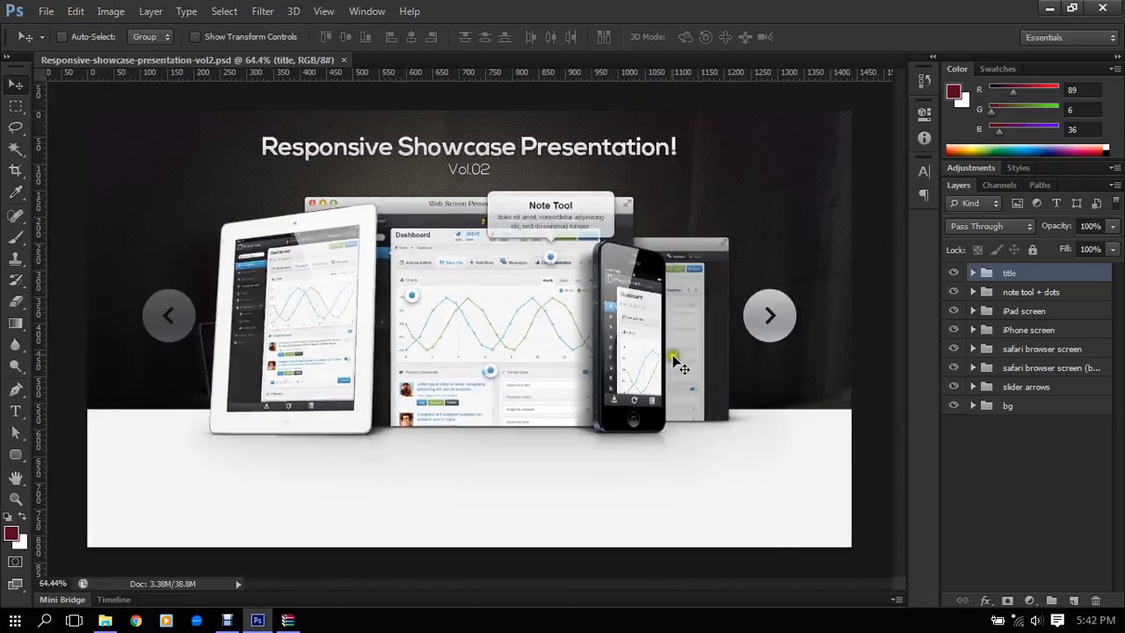
scroll(580, 378, "up", 4)
left_click_drag(342, 390, 552, 420)
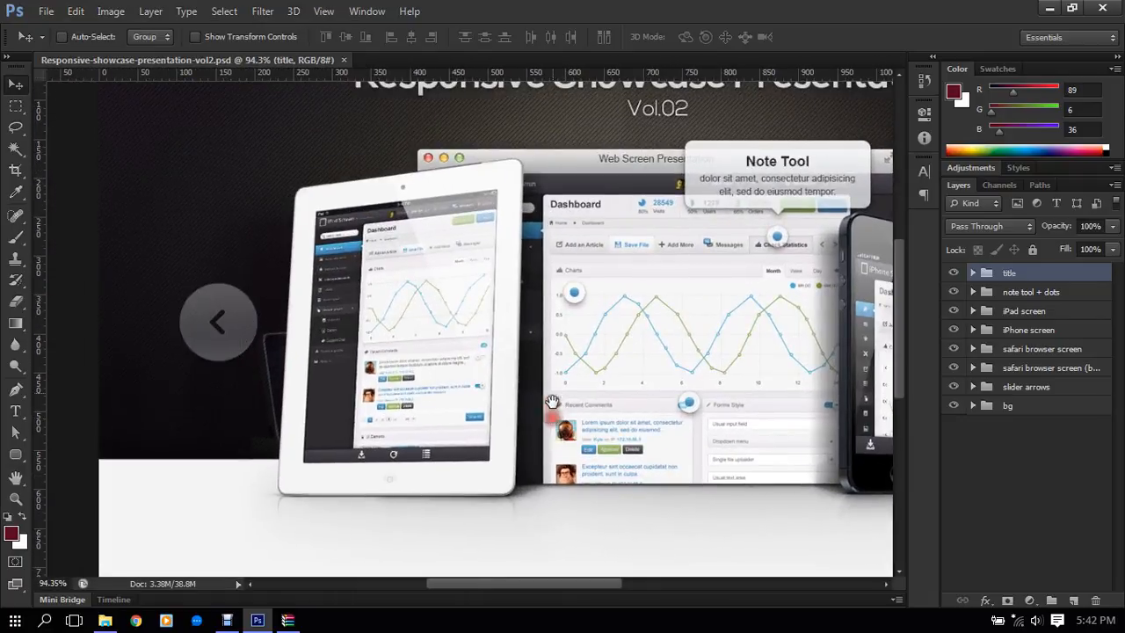
left_click_drag(543, 339, 542, 352)
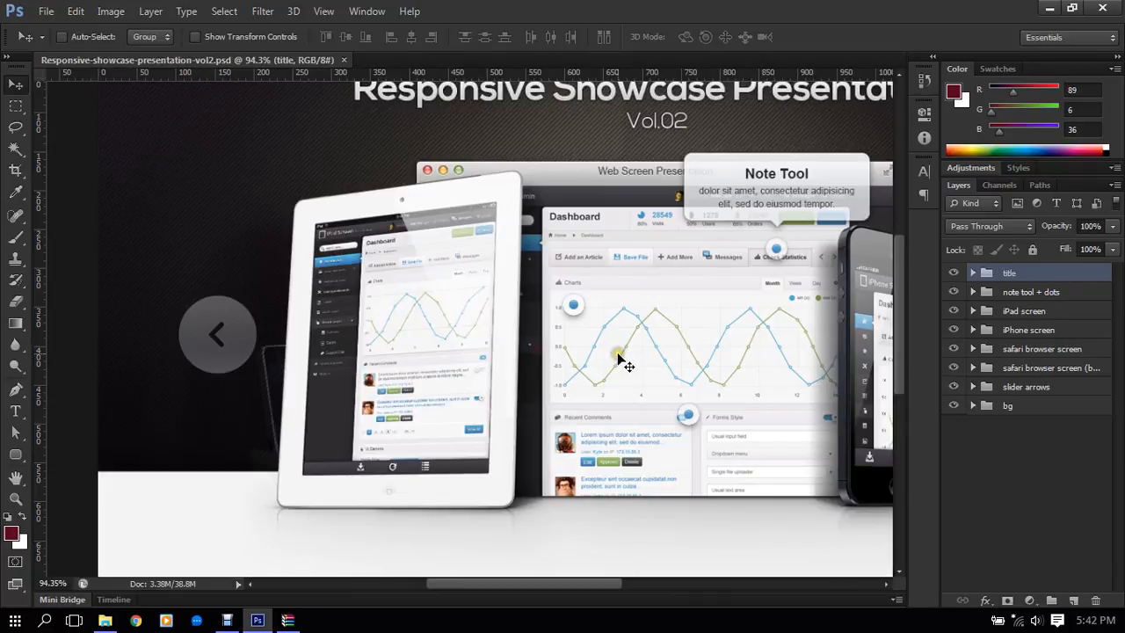
- Examine the iPad, browser and iPhone mockups in the full design and up close, down to the iPhone's home button
left_click(670, 356)
left_click_drag(683, 394, 624, 356)
left_click_drag(670, 397, 670, 395)
left_click_drag(568, 358, 568, 379)
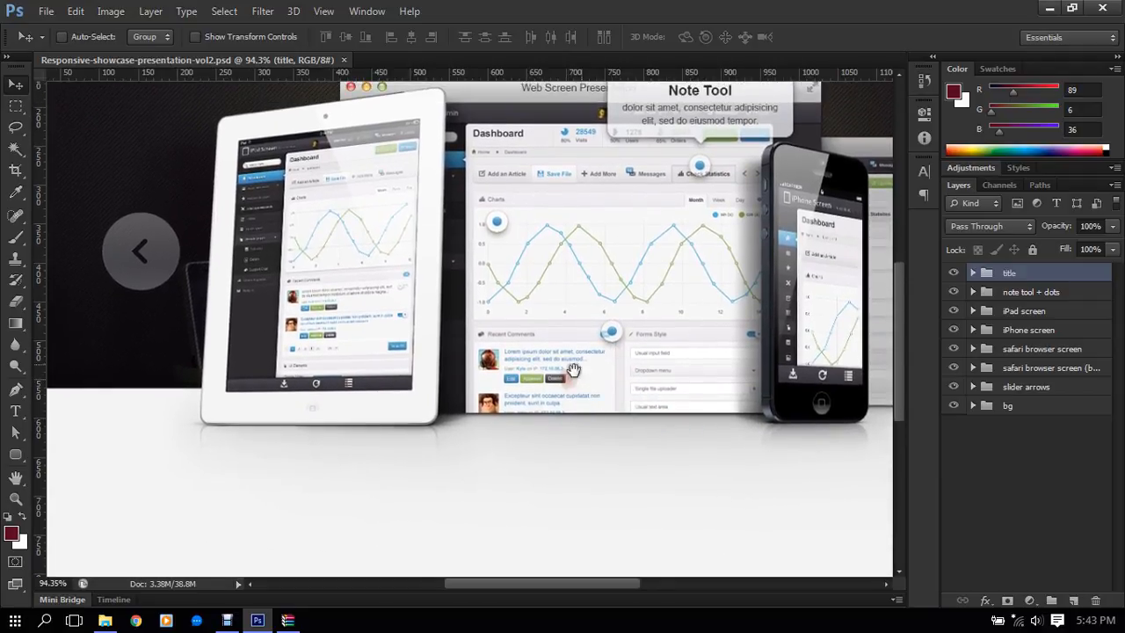
scroll(573, 369, "down", 2)
scroll(568, 390, "down", 2)
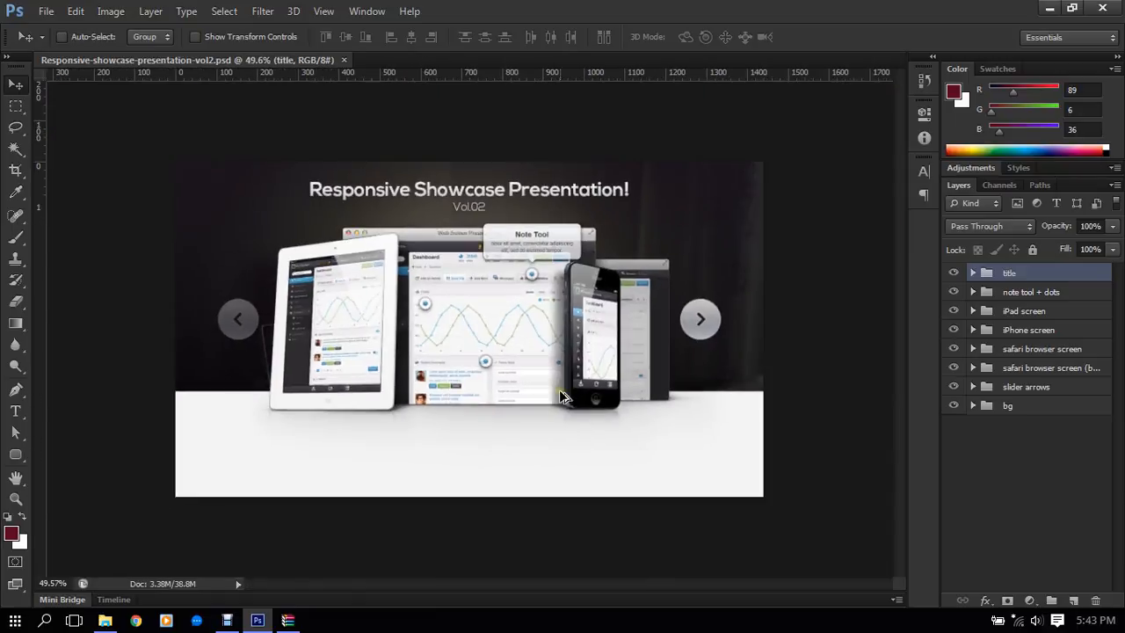
scroll(562, 397, "up", 1)
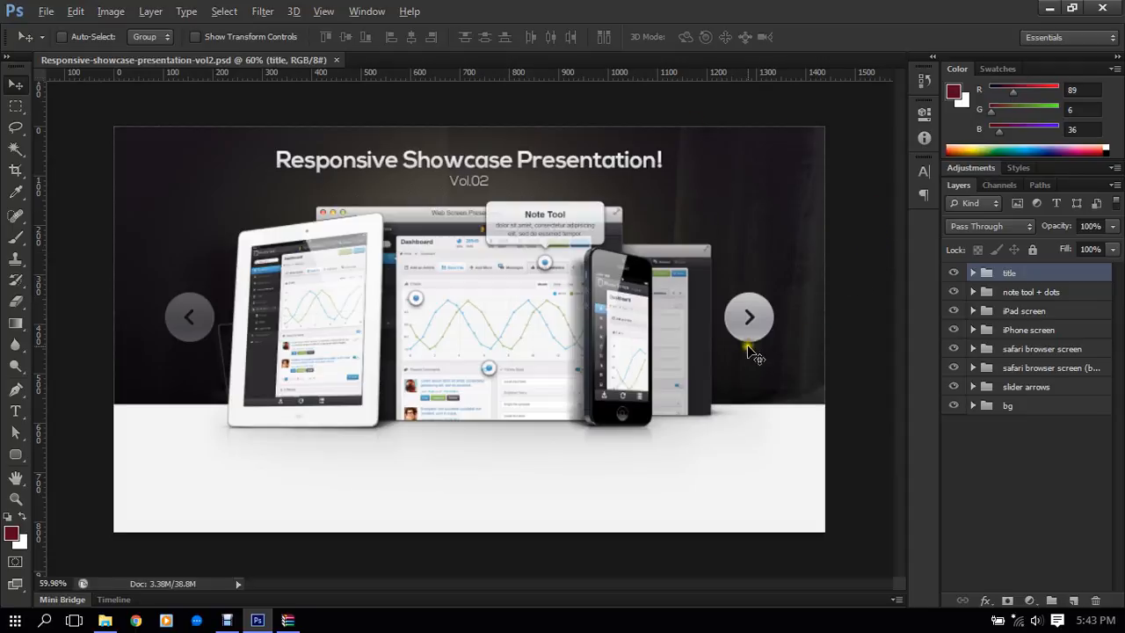
scroll(738, 331, "up", 3)
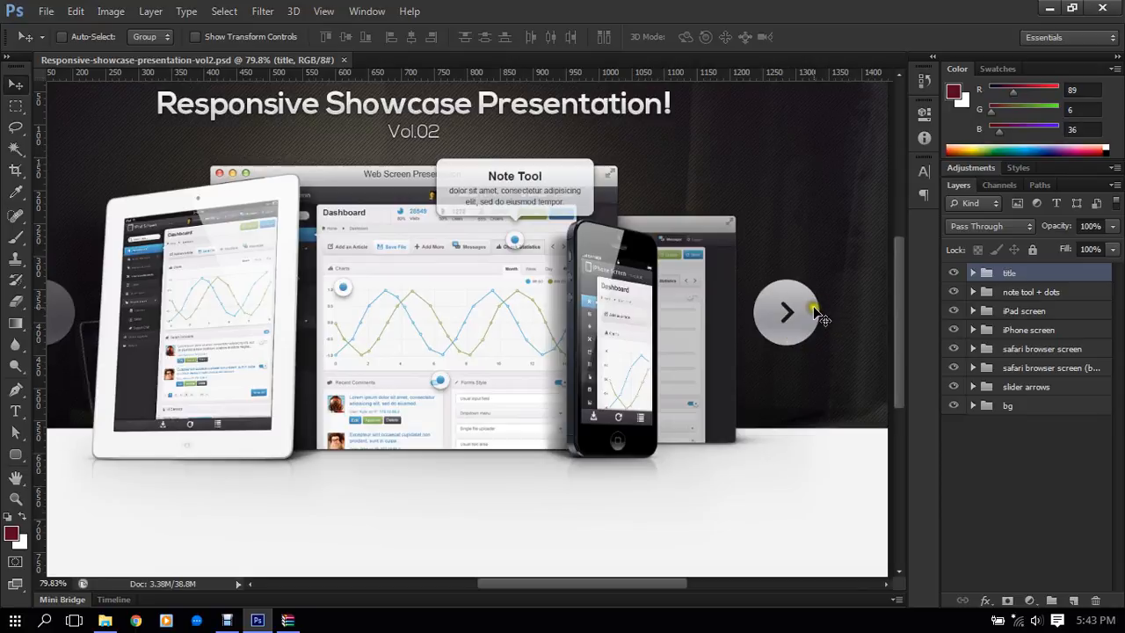
scroll(626, 444, "up", 10)
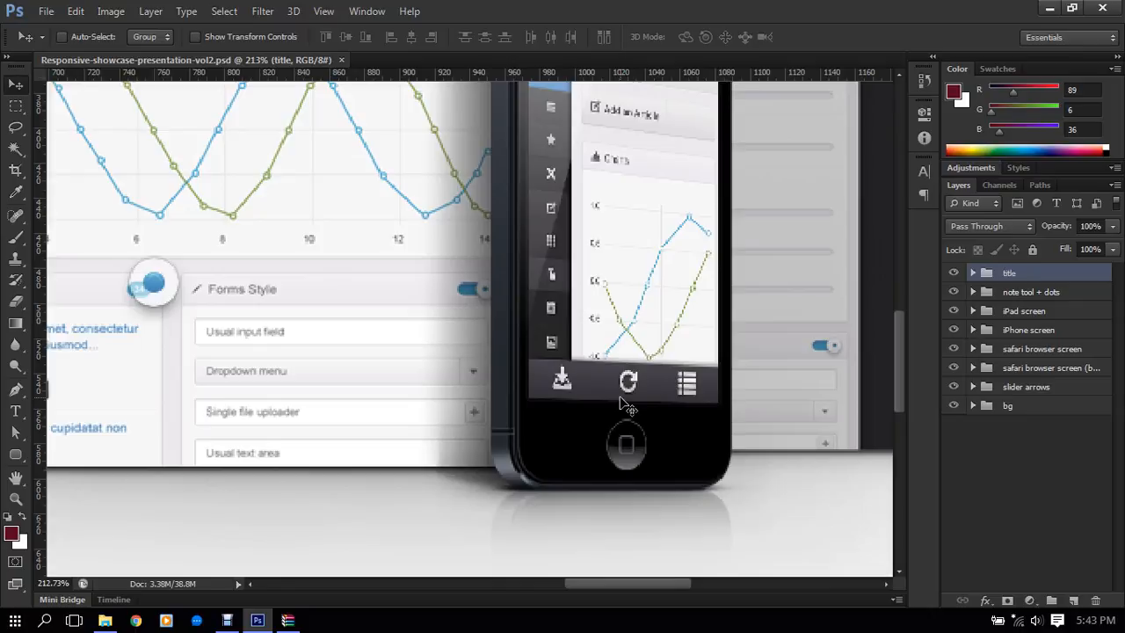
- Try small rounded rectangles near the iPhone's home button with corner radii of 60 px and 15 px, undoing each one
left_click(18, 455)
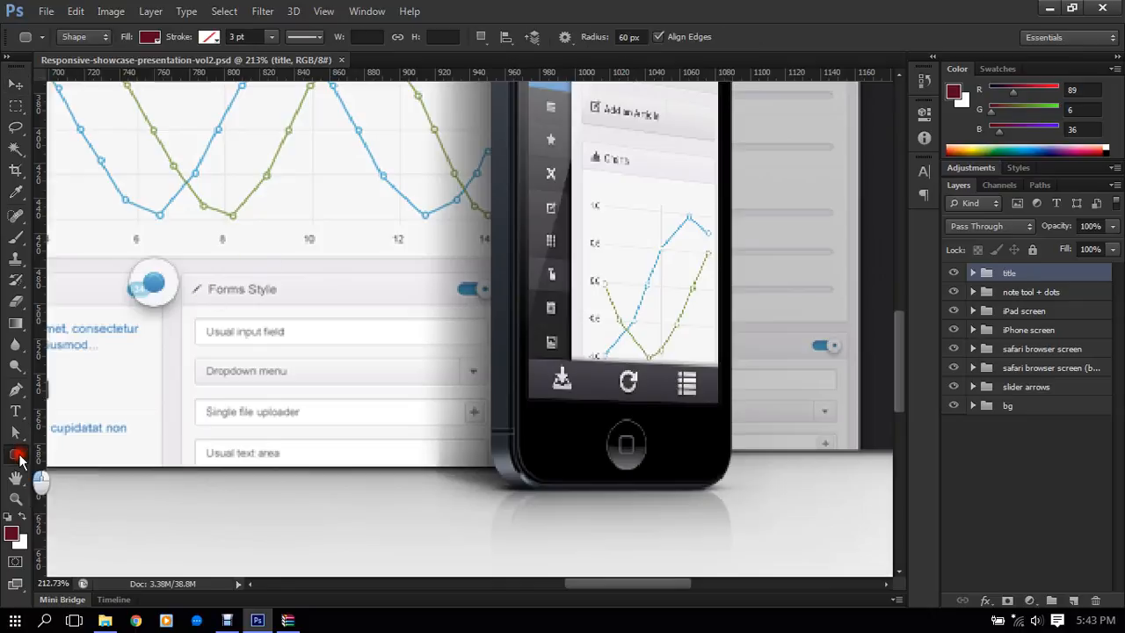
left_click_drag(673, 439, 697, 459)
key("ctrl+z")
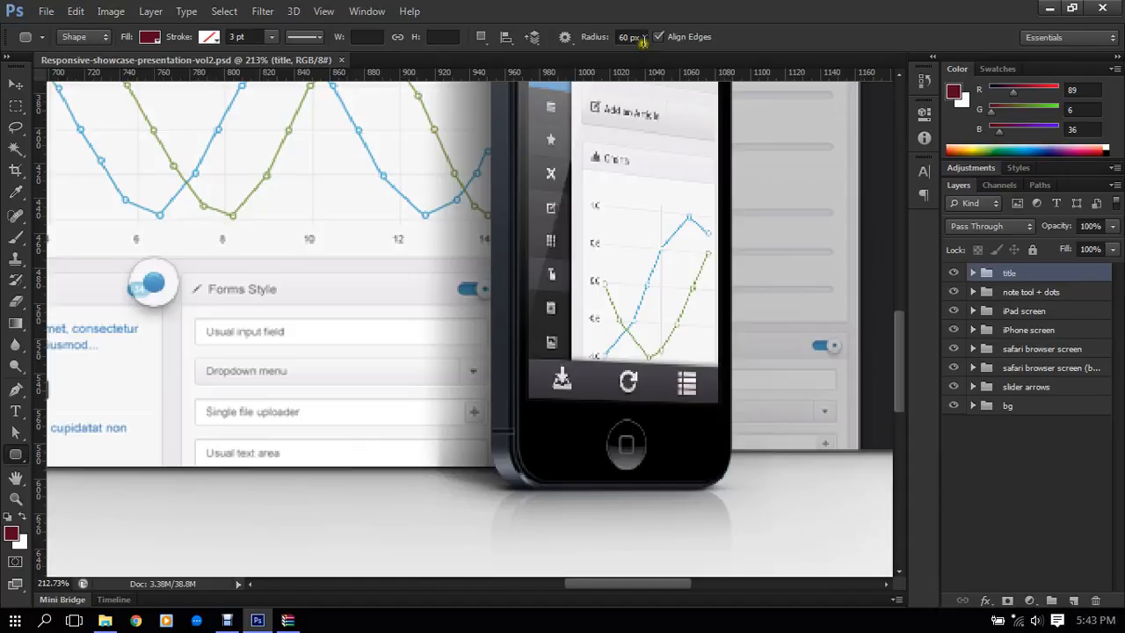
left_click(595, 36)
key("Return")
left_click_drag(719, 433, 753, 464)
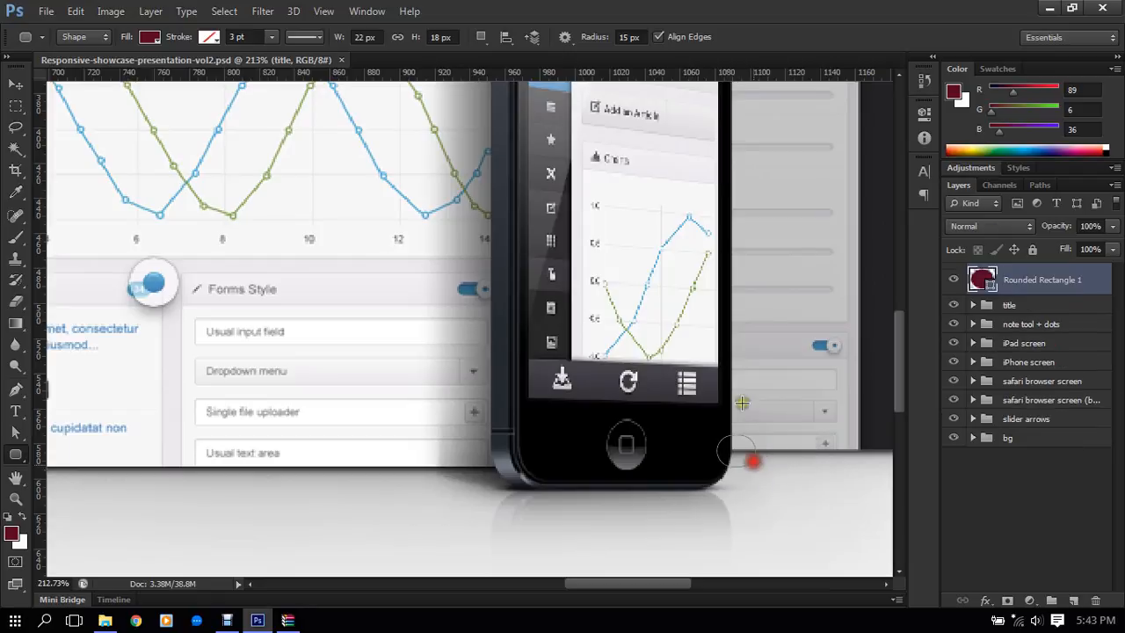
key("ctrl+z")
- Try a rounded rectangle of about 36 × 38 px with a 5 px corner radius beside the home button and undo it
left_click(586, 37)
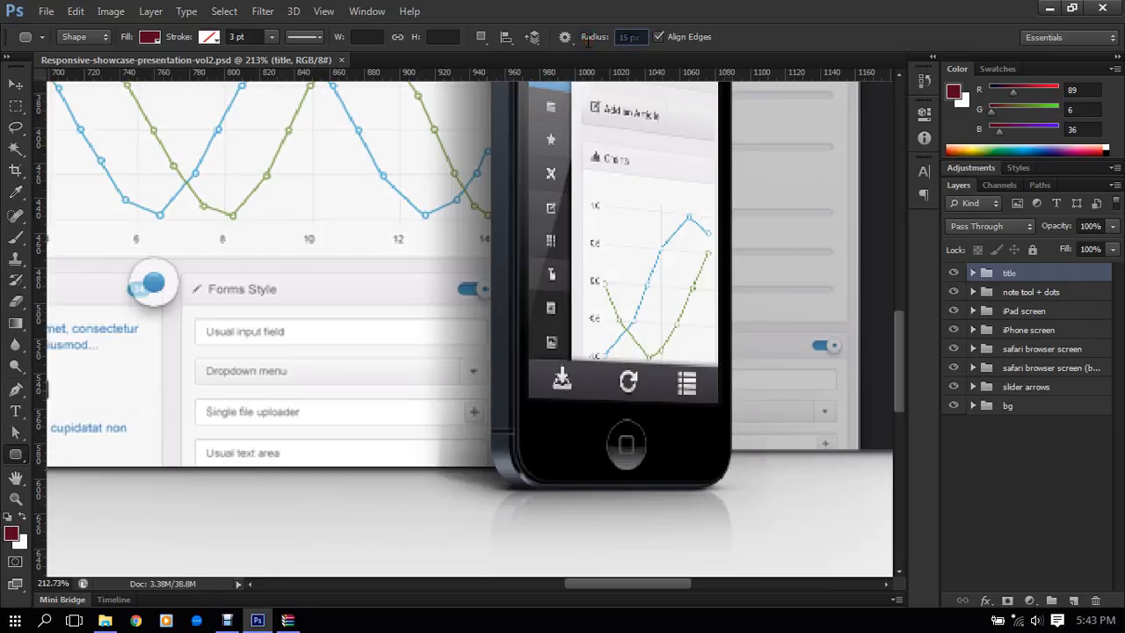
type("5")
key("Return")
left_click_drag(674, 431, 707, 463)
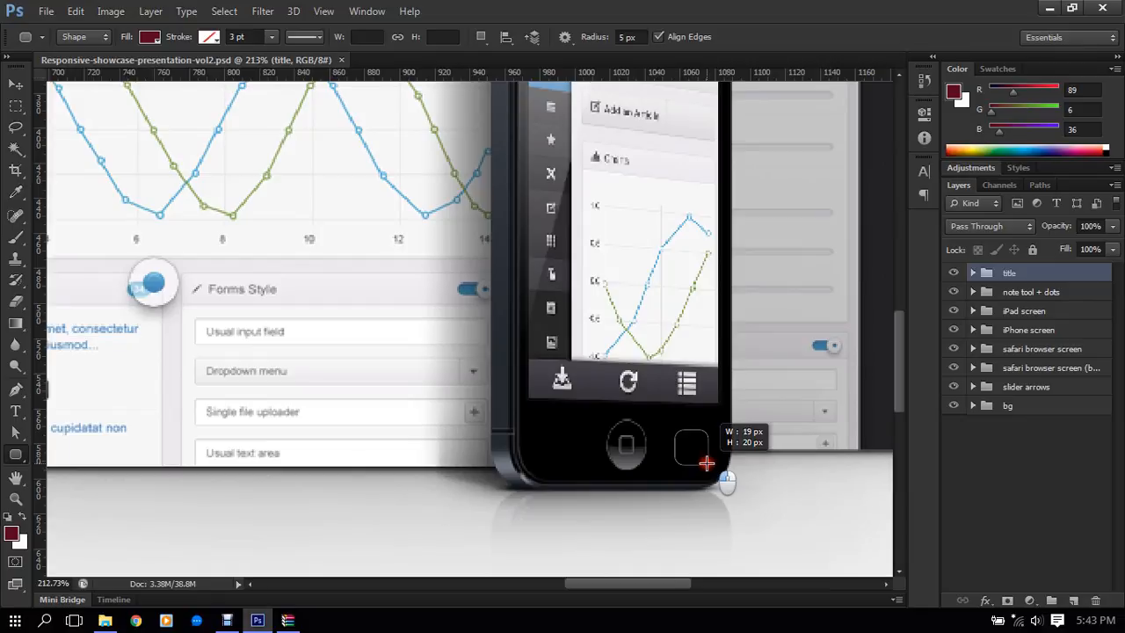
left_click_drag(707, 463, 707, 464)
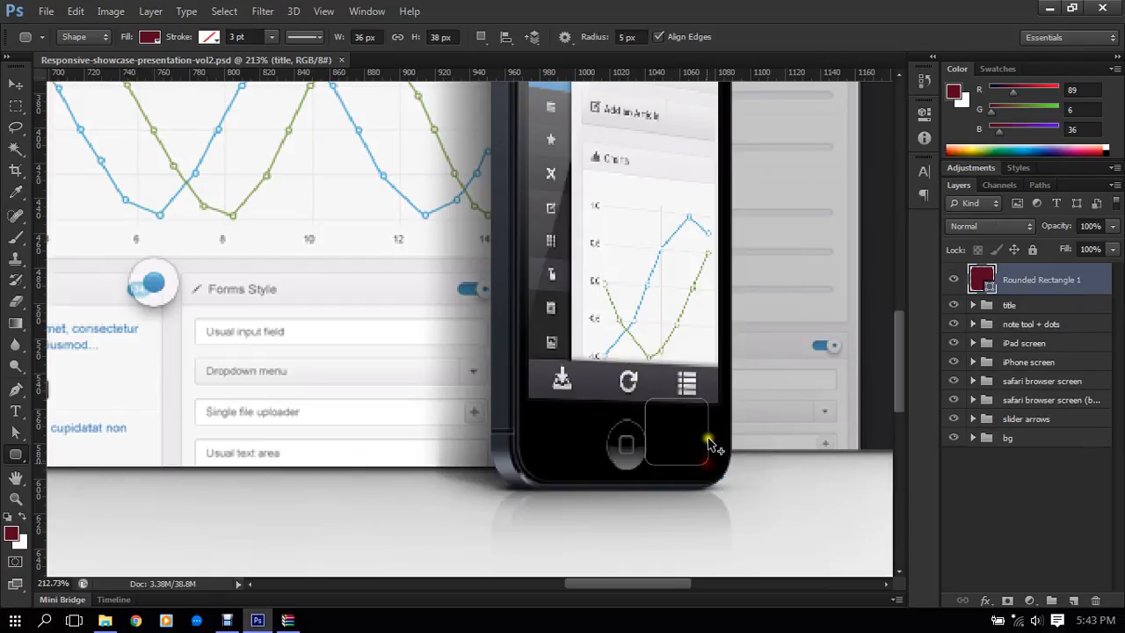
key("ctrl+z")
- Review the showcase design from its title down to the iPad, browser and iPhone mockups
scroll(393, 247, "down", 3)
scroll(420, 250, "down", 3)
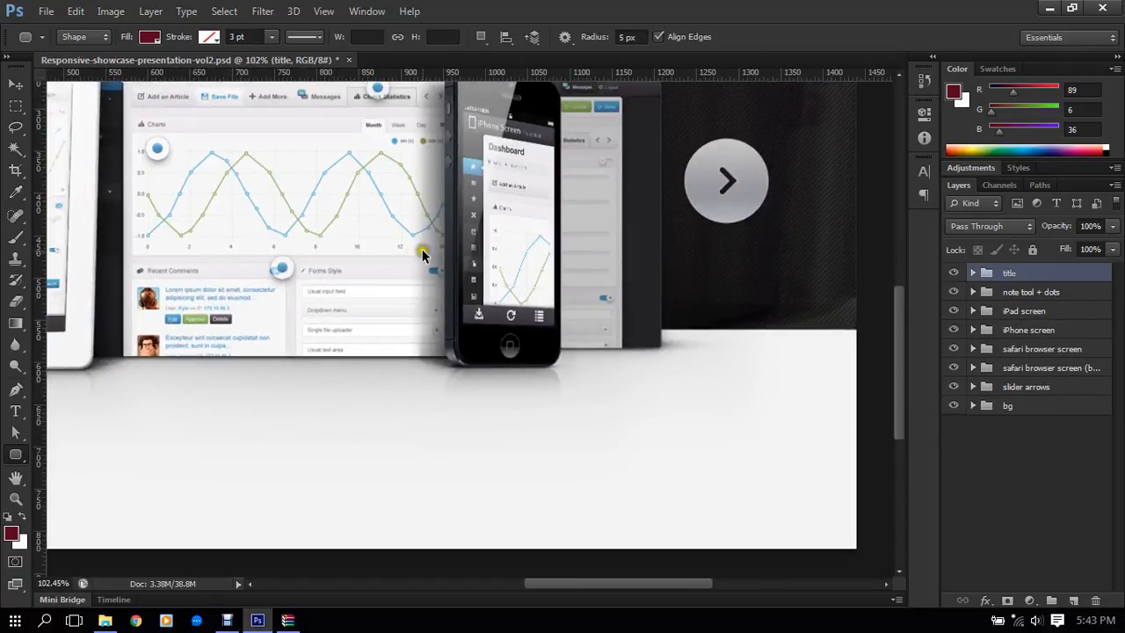
scroll(447, 237, "up", 1)
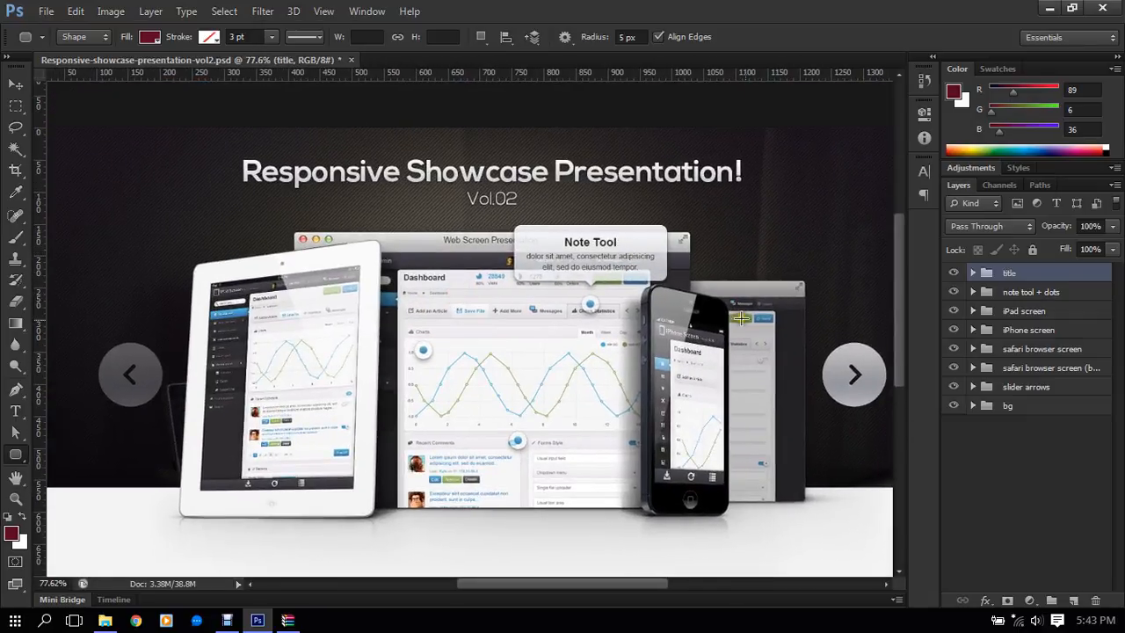
scroll(767, 385, "up", 2)
scroll(768, 382, "down", 3)
scroll(768, 384, "up", 4)
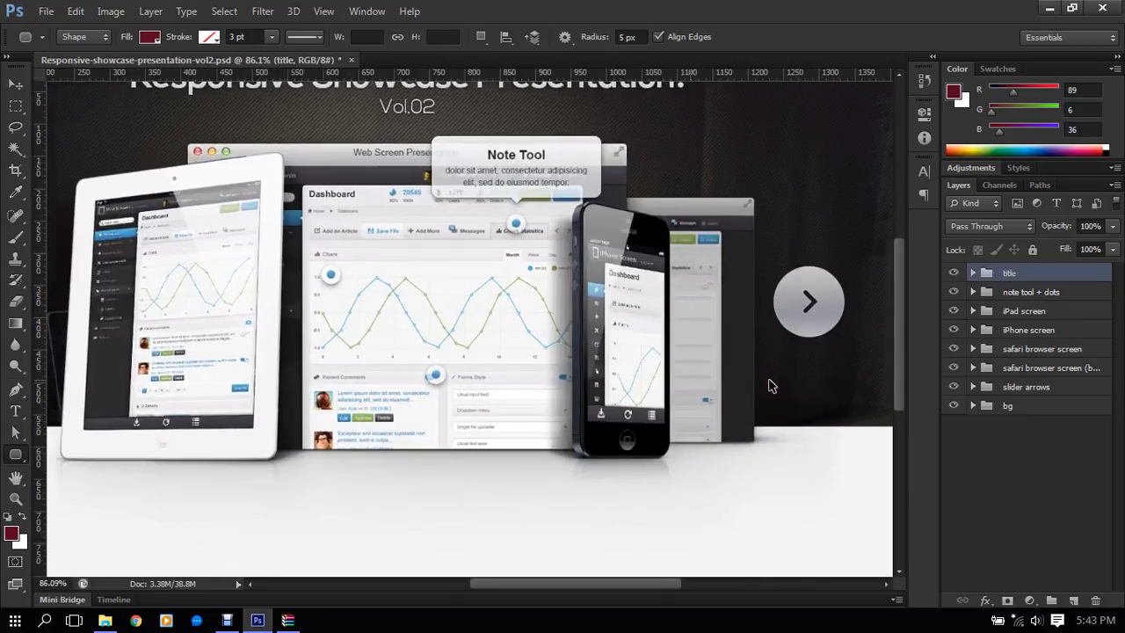
scroll(750, 437, "down", 2)
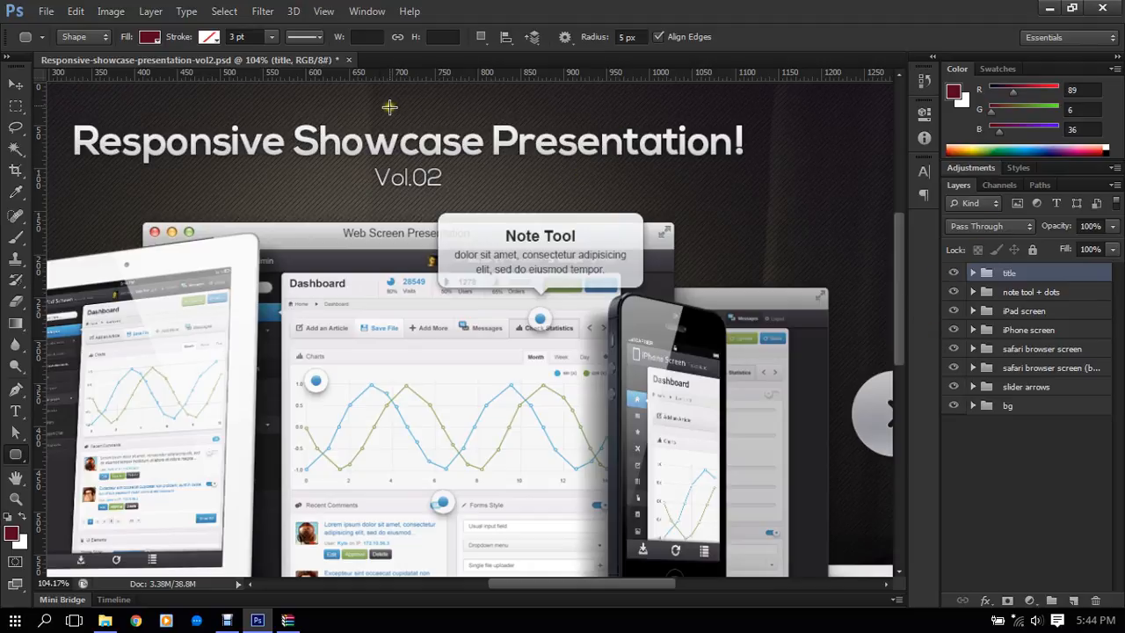
scroll(413, 263, "down", 3)
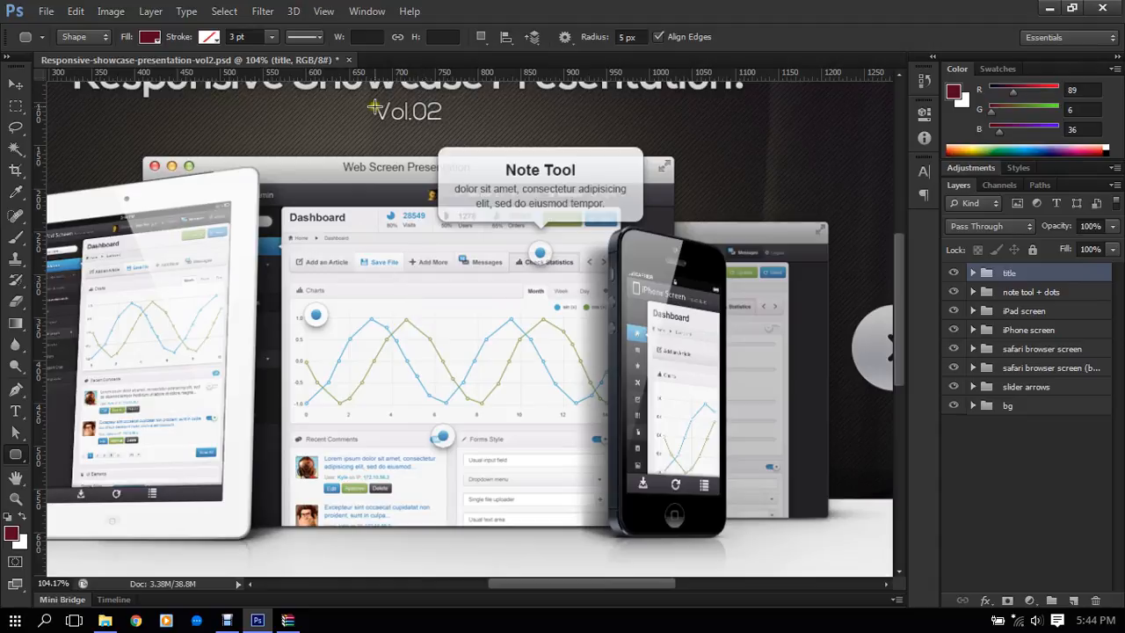
- Close the showcase PSD without saving, along with Photoshop, the archive and the Compressed folder windows
left_click(348, 60)
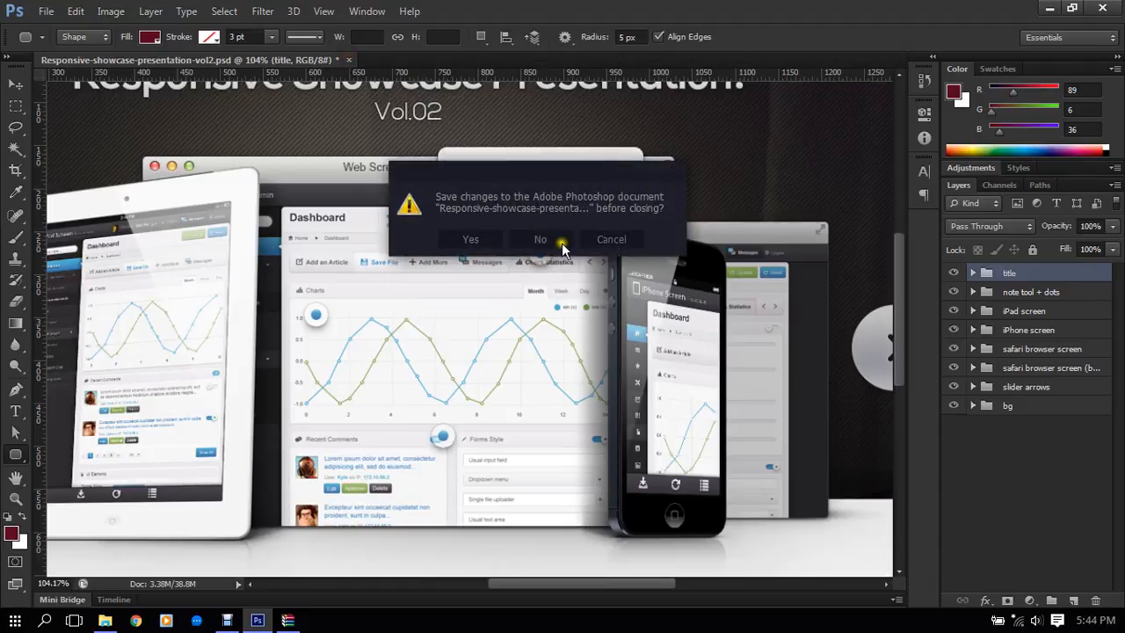
left_click(540, 239)
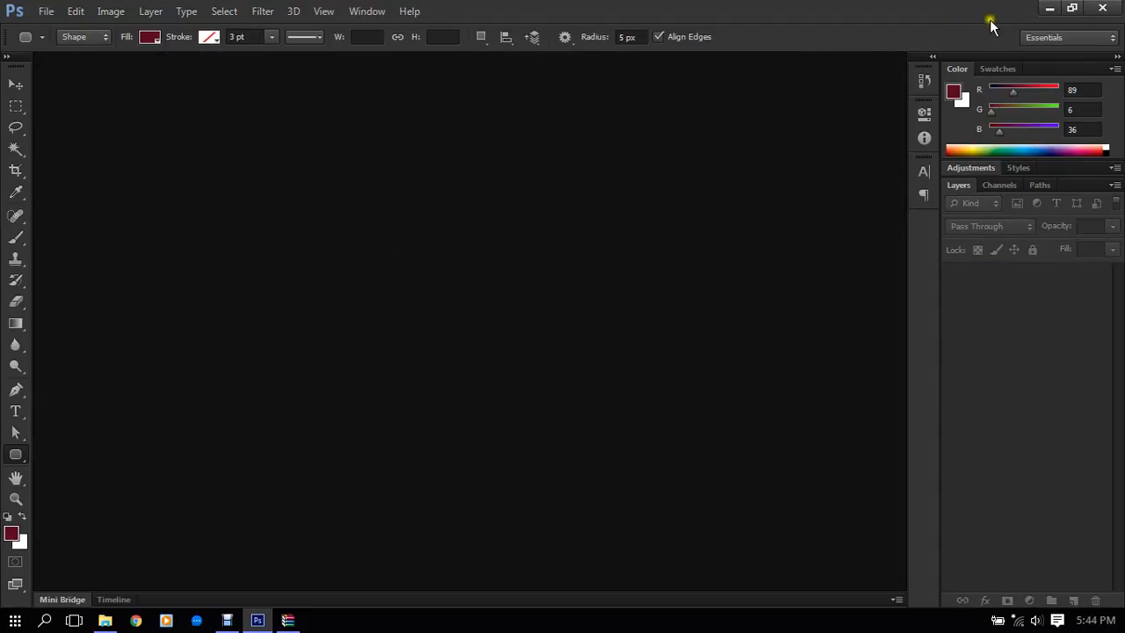
left_click(1102, 8)
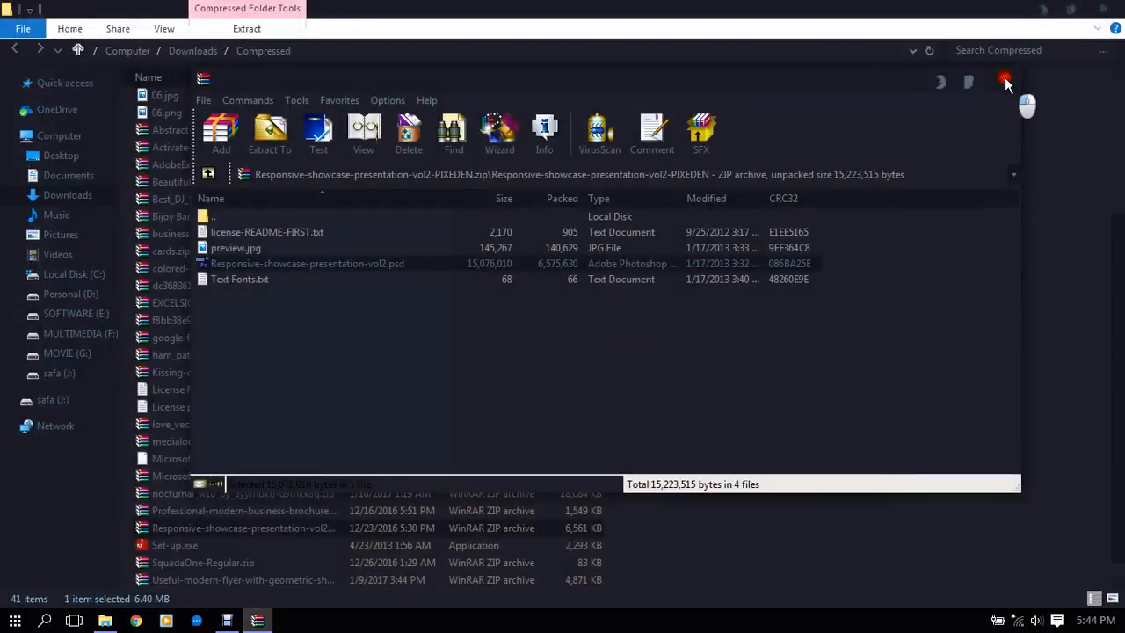
left_click(1003, 80)
left_click(1105, 8)
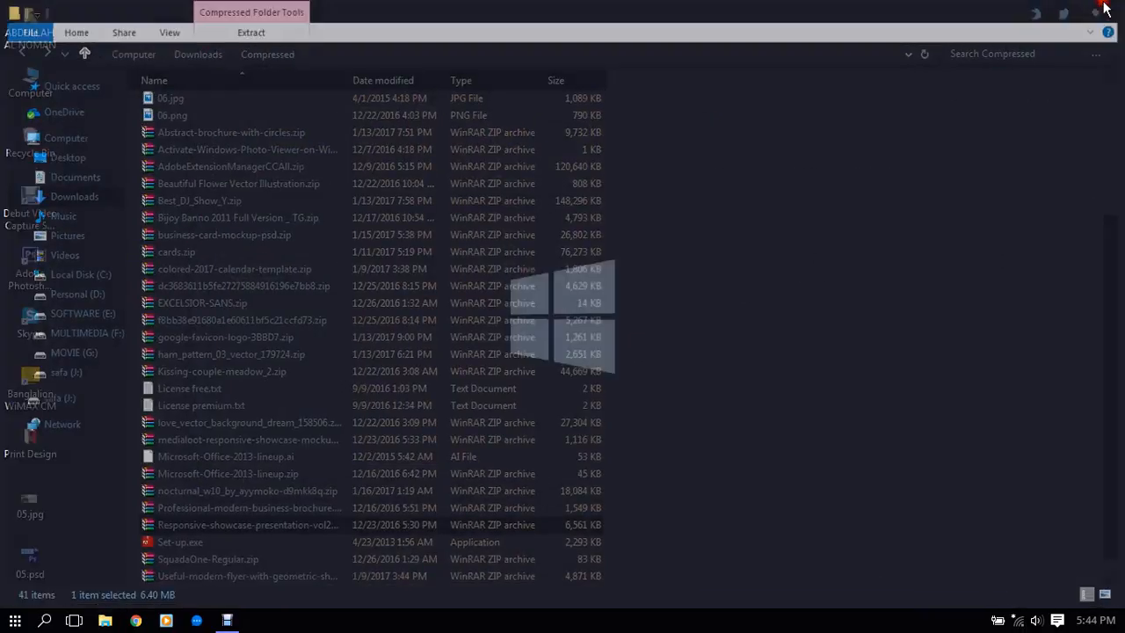
- Refresh the desktop and bring up the Debut Video Capture window
right_click(700, 113)
left_click(790, 155)
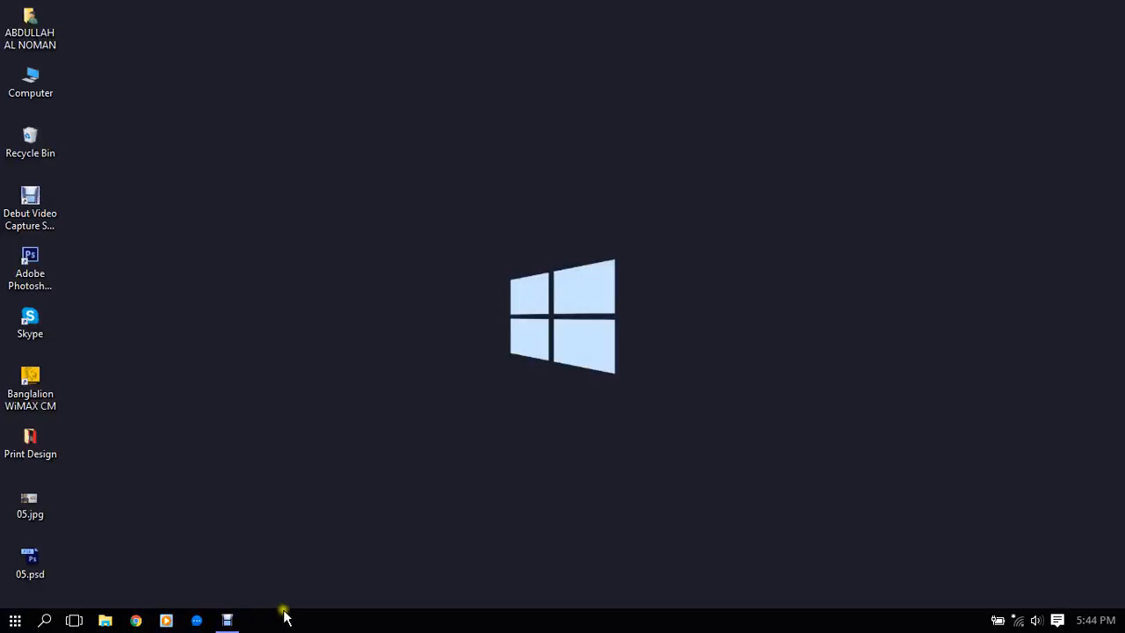
right_click(614, 24)
left_click(661, 56)
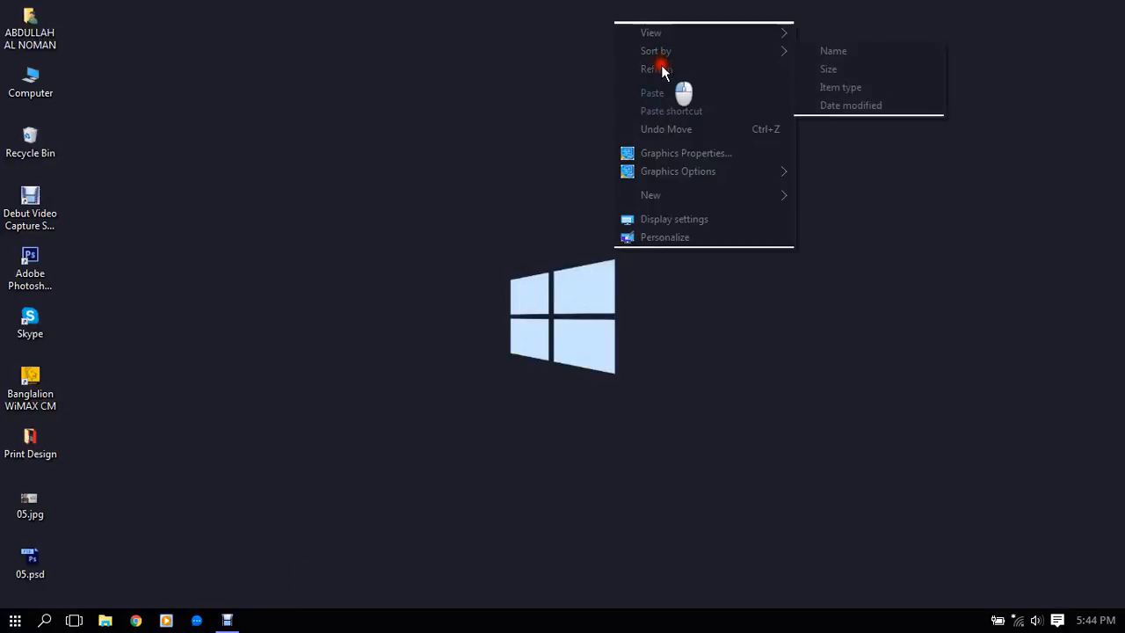
left_click(661, 65)
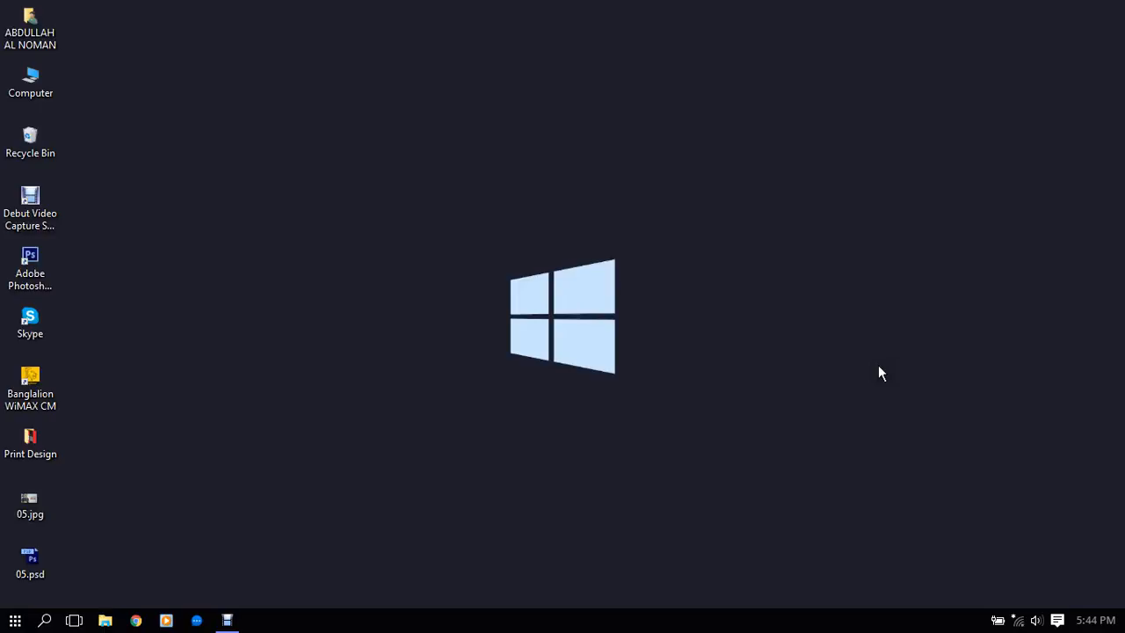
left_click(220, 625)
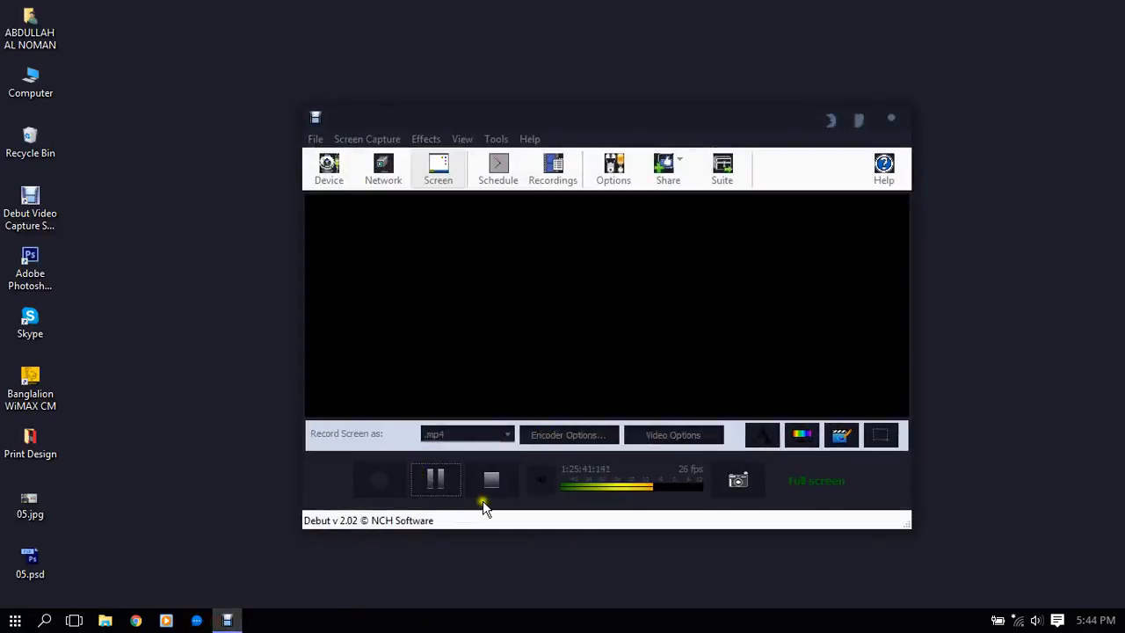